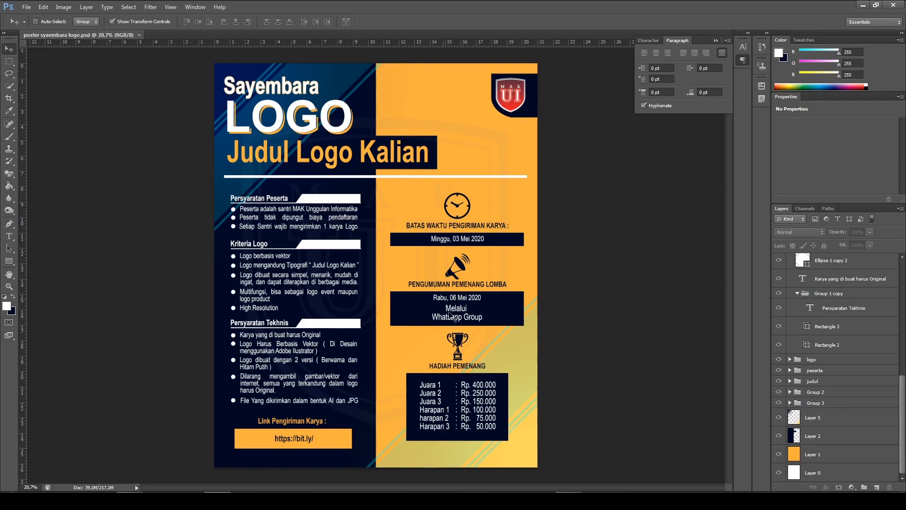
pyautogui.scroll(-1, 316, 270)
pyautogui.scroll(1, 461, 393)
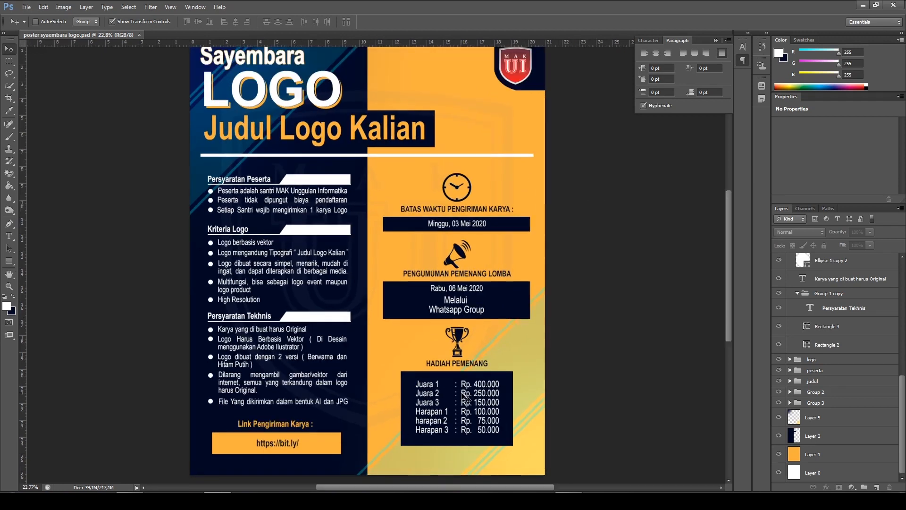
pyautogui.scroll(-1, 390, 427)
pyautogui.scroll(-2, 391, 427)
pyautogui.scroll(1, 391, 427)
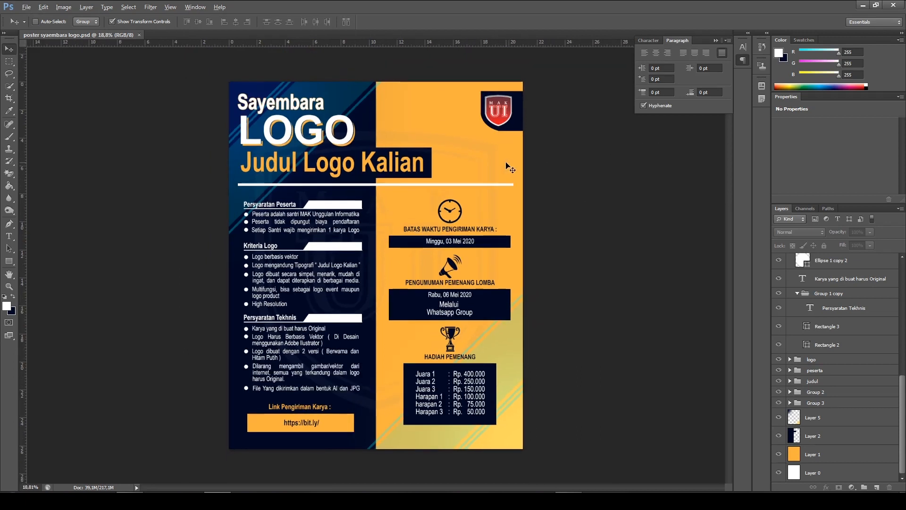
pyautogui.press('alt')
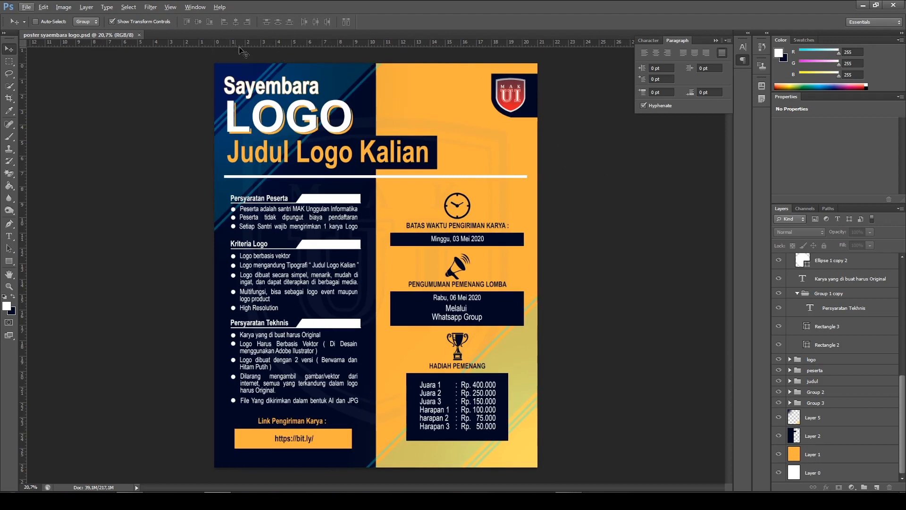
# Start a new document with the International Paper preset at A4 size
pyautogui.click(26, 7)
pyautogui.click(26, 8)
pyautogui.click(27, 7)
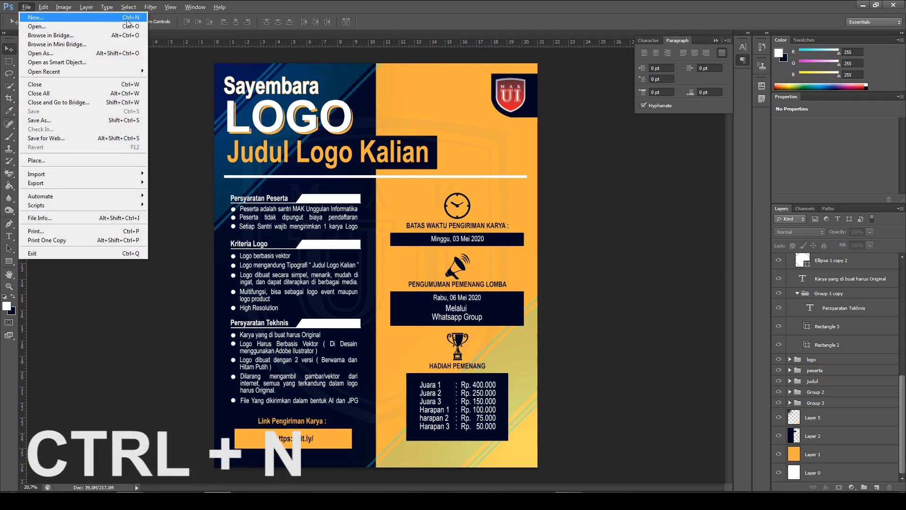
pyautogui.click(103, 17)
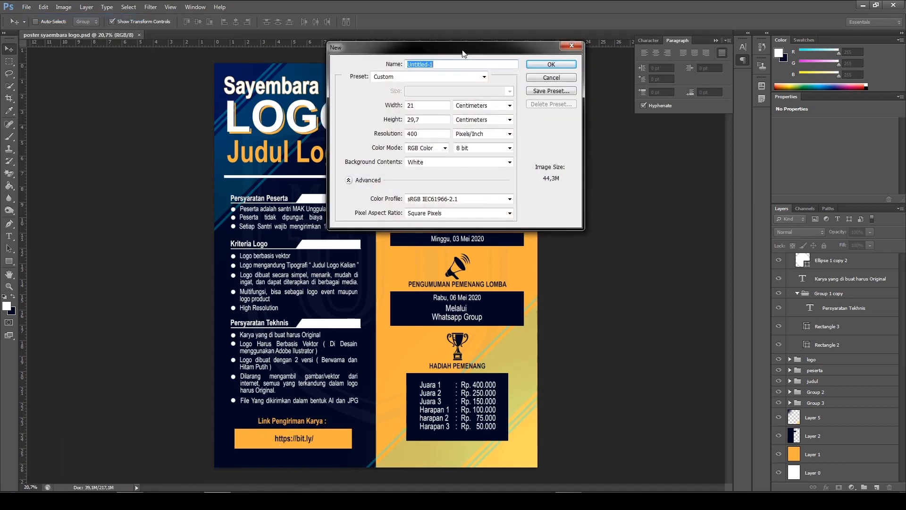
pyautogui.moveTo(427, 65); pyautogui.dragTo(404, 79)
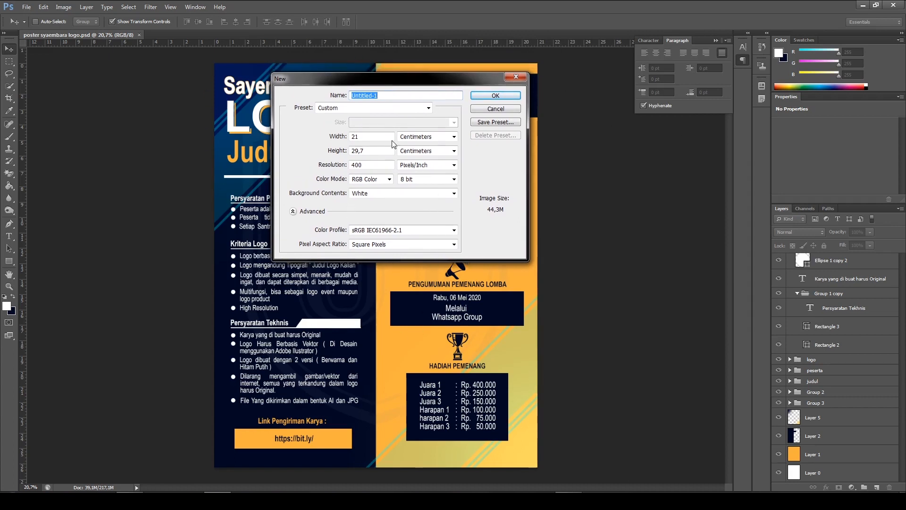
pyautogui.click(428, 108)
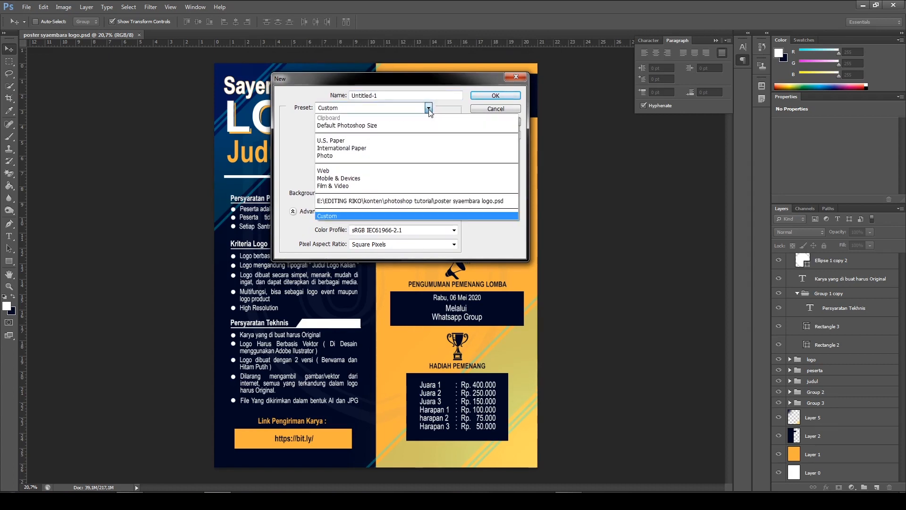
pyautogui.click(366, 148)
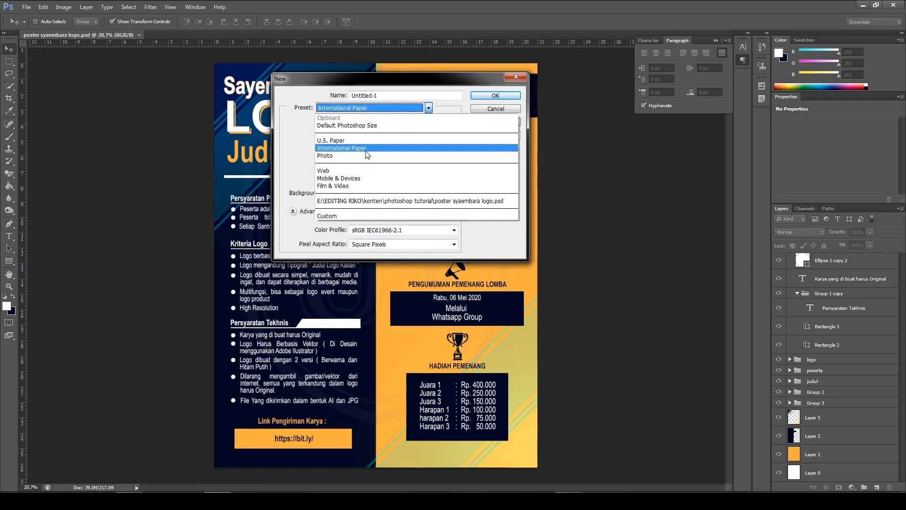
pyautogui.click(404, 122)
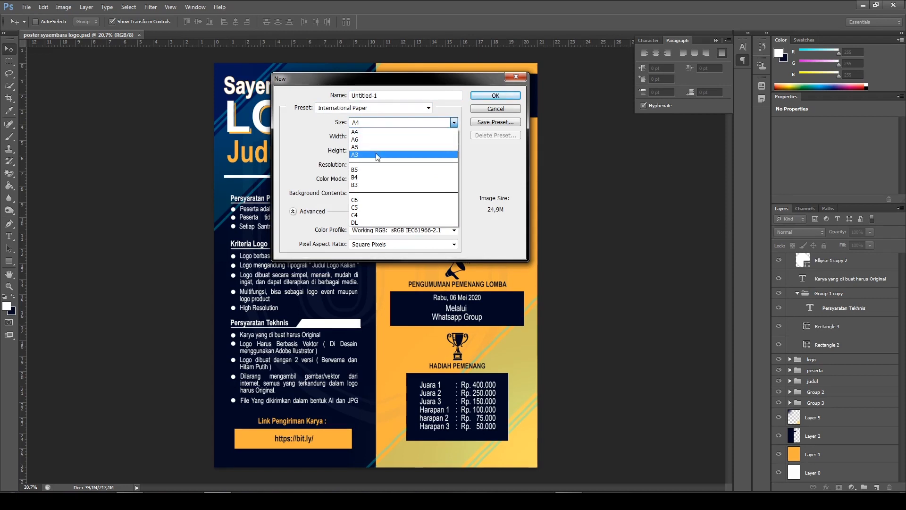
pyautogui.click(388, 132)
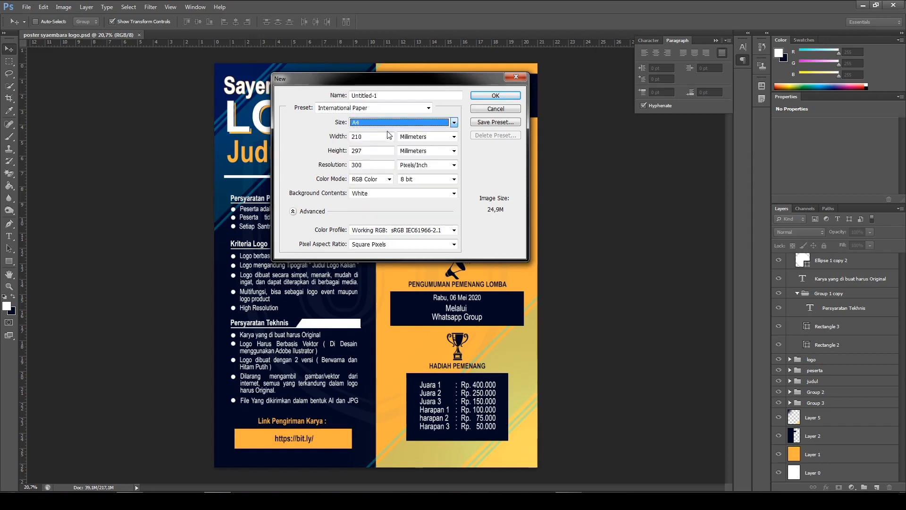
# Set the new document's dimension units to centimeters and its resolution to 400 pixels/inch, and create it
pyautogui.click(427, 136)
pyautogui.click(416, 156)
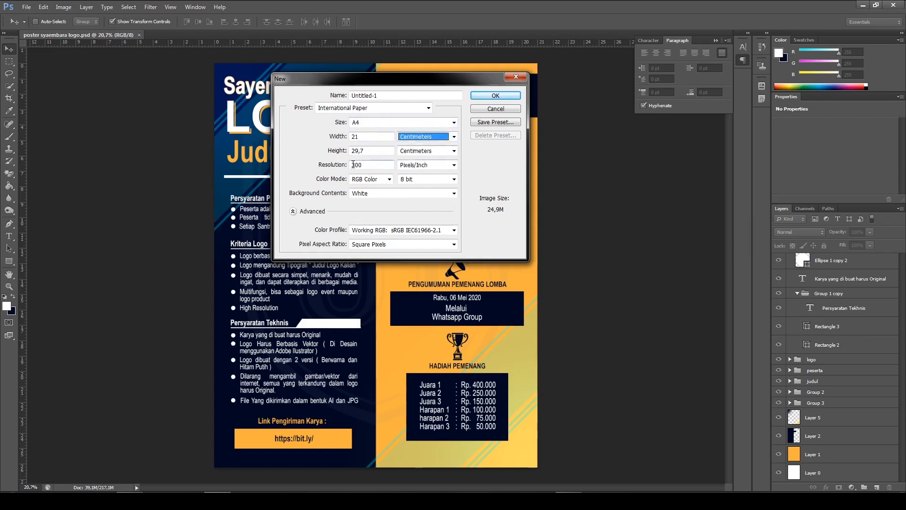
pyautogui.doubleClick(368, 165)
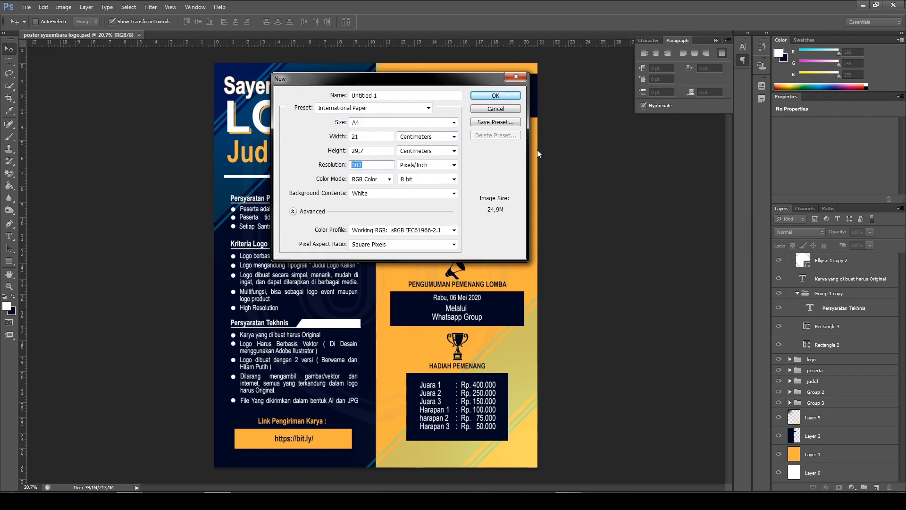
pyautogui.write('400')
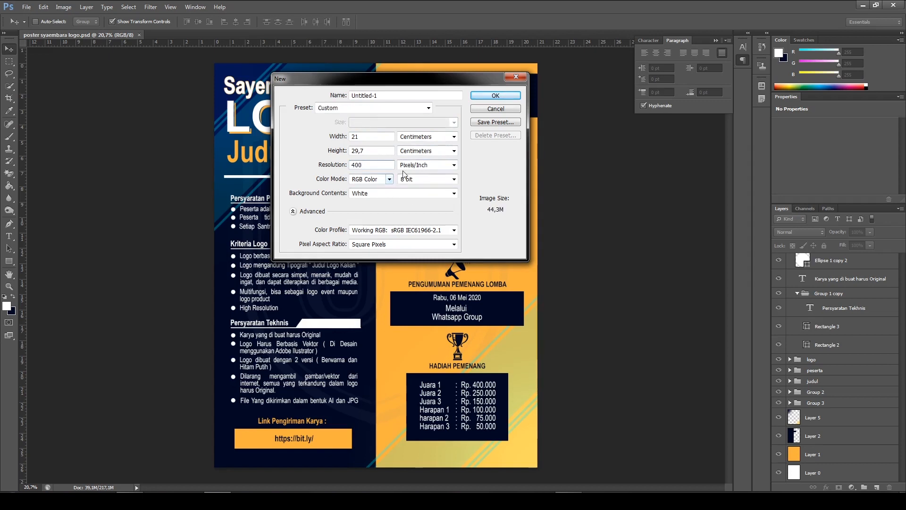
pyautogui.click(495, 95)
# Crop the blank canvas to the 4 x 5 (8 x 10) ratio and return to the Move tool
pyautogui.scroll(1, 425, 337)
pyautogui.scroll(-1, 443, 325)
pyautogui.scroll(1, 562, 299)
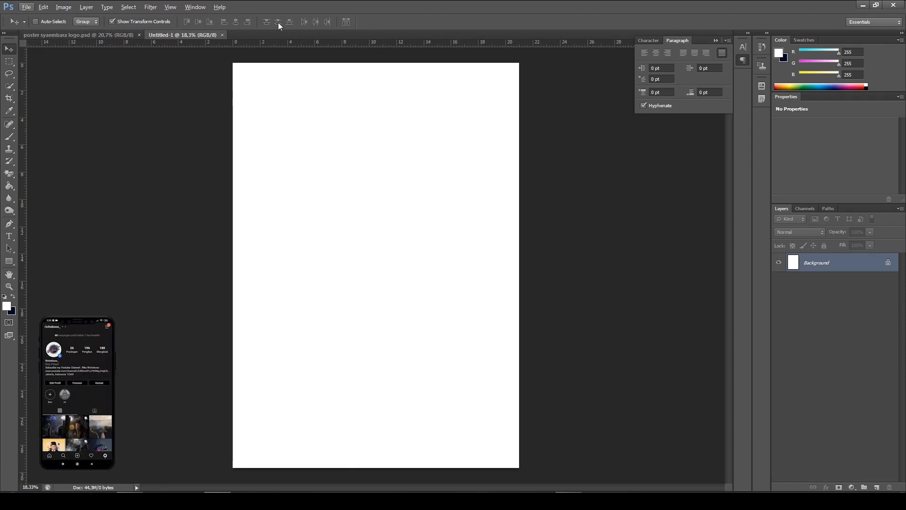
pyautogui.click(10, 99)
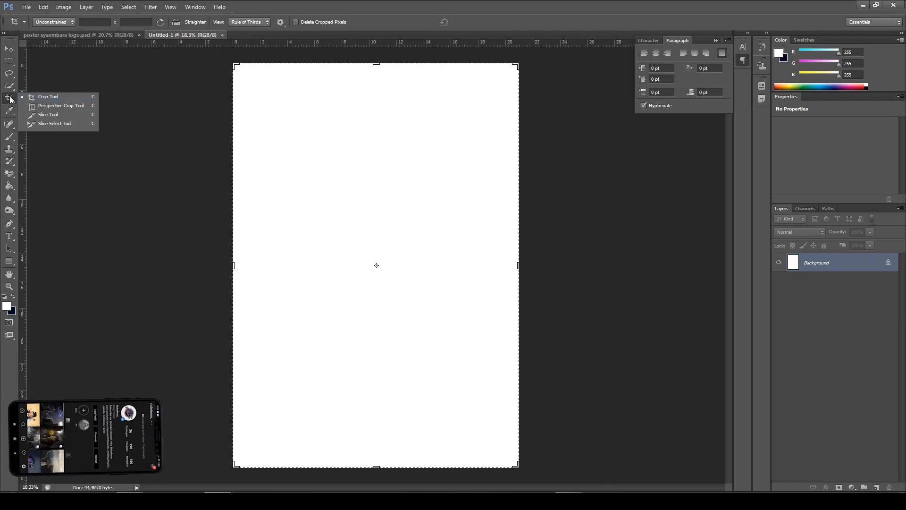
pyautogui.click(45, 99)
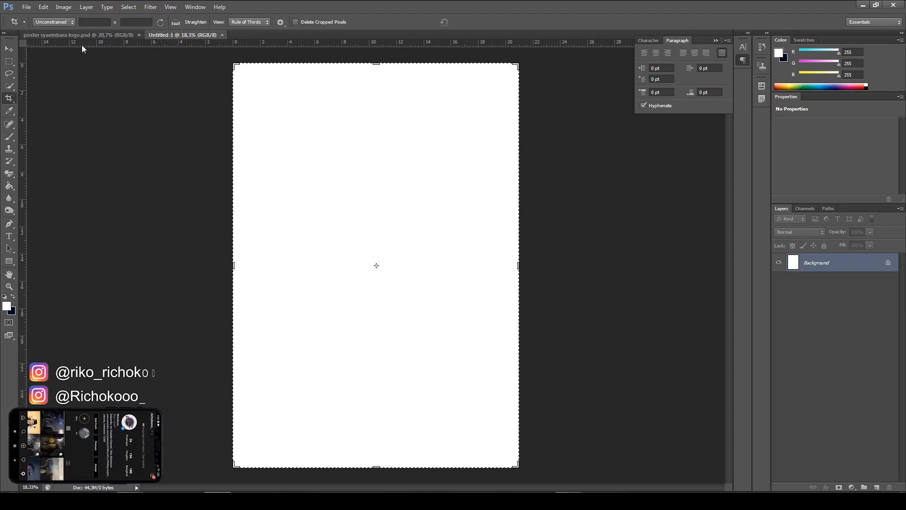
pyautogui.click(66, 26)
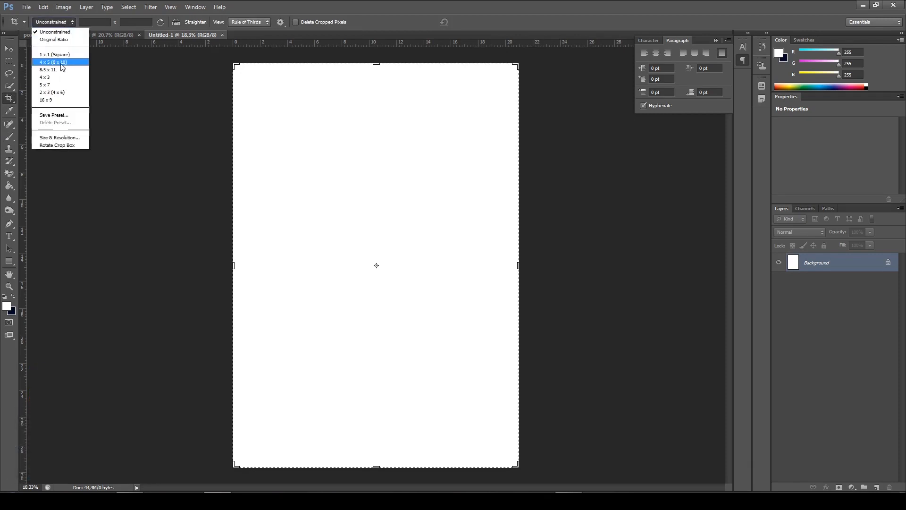
pyautogui.click(56, 62)
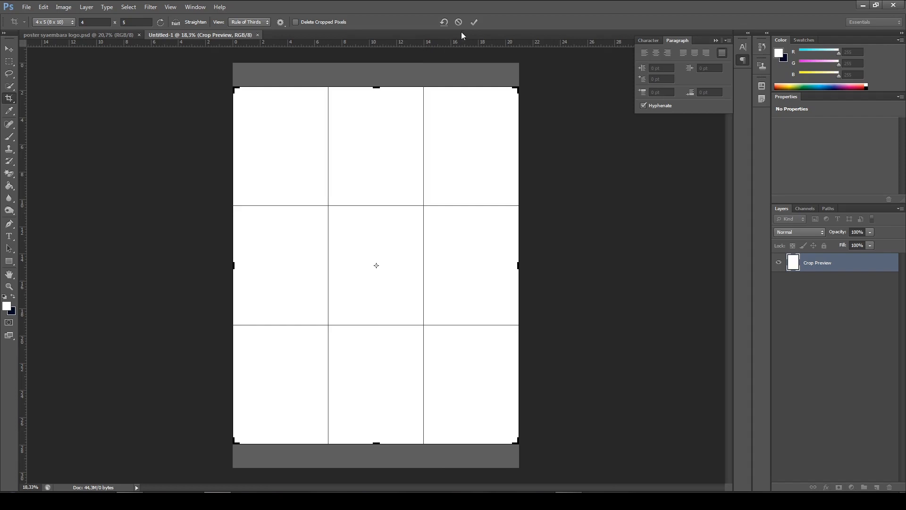
pyautogui.click(473, 22)
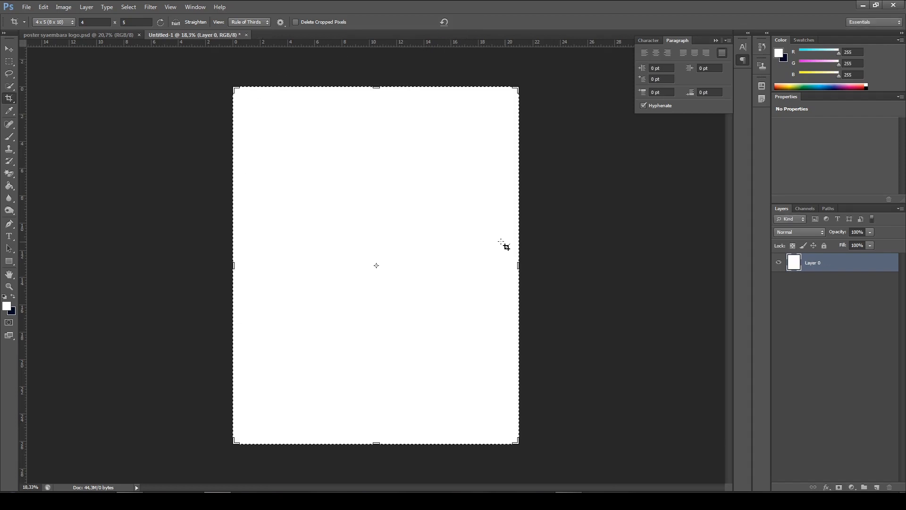
pyautogui.click(11, 49)
pyautogui.click(148, 96)
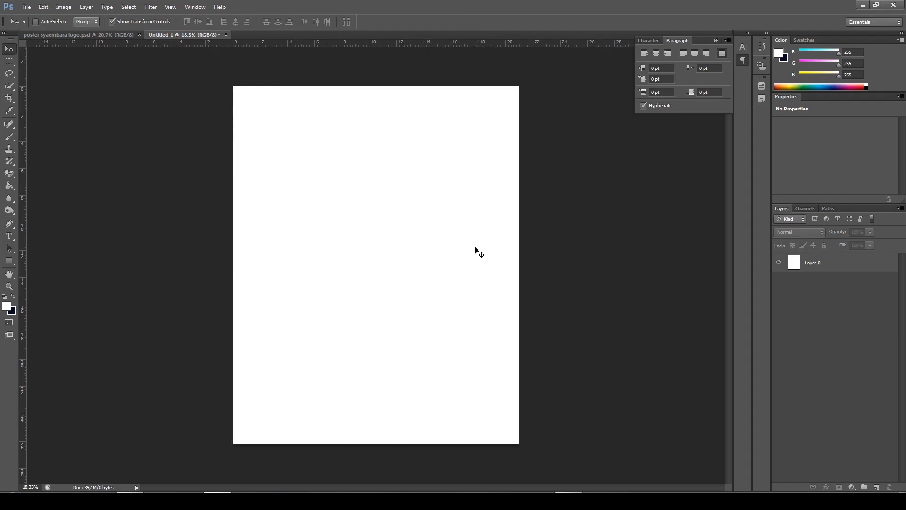
# Examine the layout, text sections and background of the finished poster in poster syaembara logo.psd
pyautogui.press('alt')
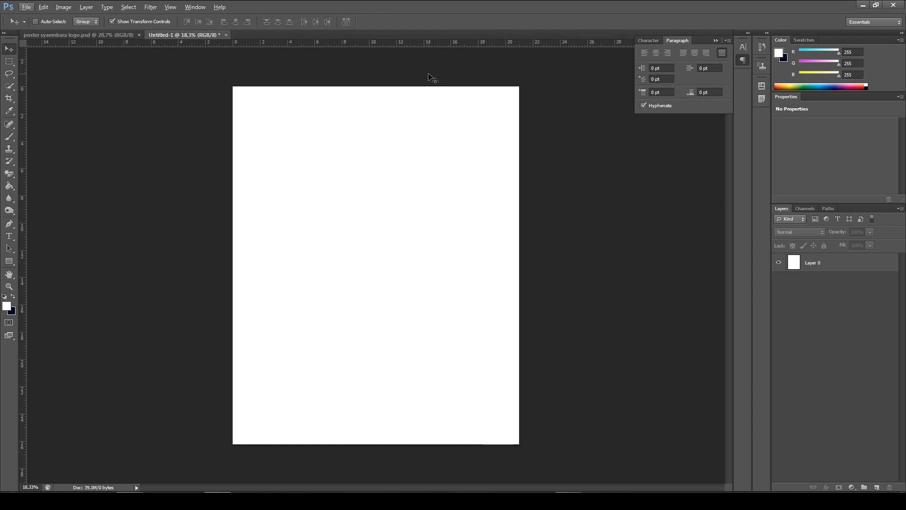
pyautogui.click(54, 35)
pyautogui.scroll(2, 422, 270)
pyautogui.scroll(-1, 421, 254)
pyautogui.press('alt')
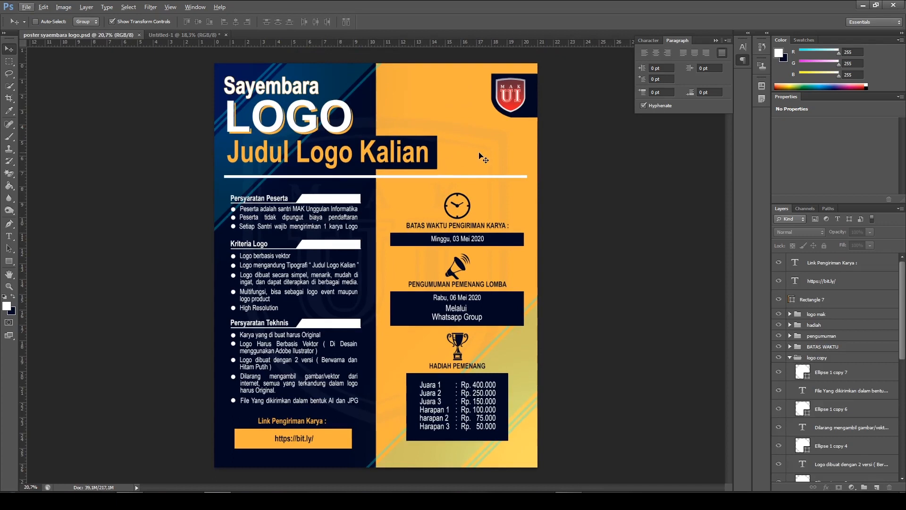
pyautogui.press('alt')
pyautogui.click(171, 34)
pyautogui.click(75, 34)
pyautogui.scroll(1, 461, 249)
pyautogui.scroll(3, 406, 265)
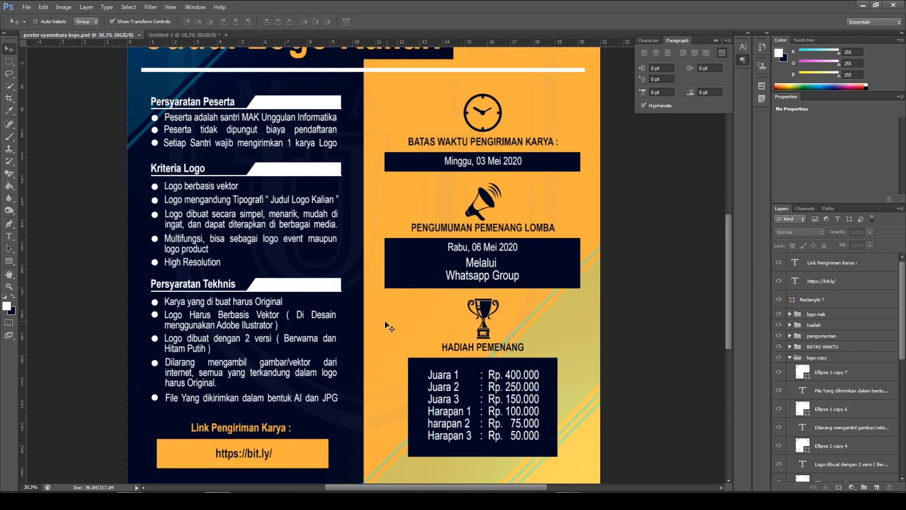
pyautogui.scroll(-2, 396, 321)
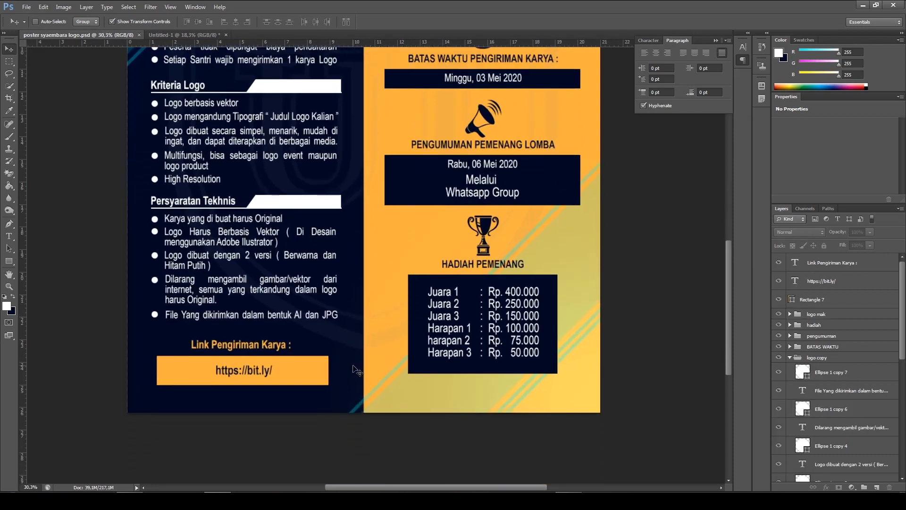
pyautogui.scroll(-4, 444, 257)
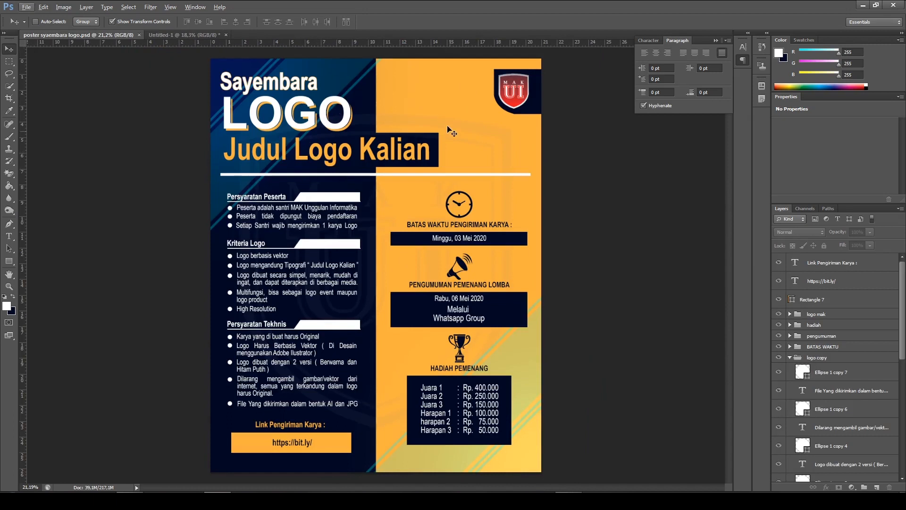
# Add a new empty layer above Layer 0 in the Untitled-1 document
pyautogui.click(199, 36)
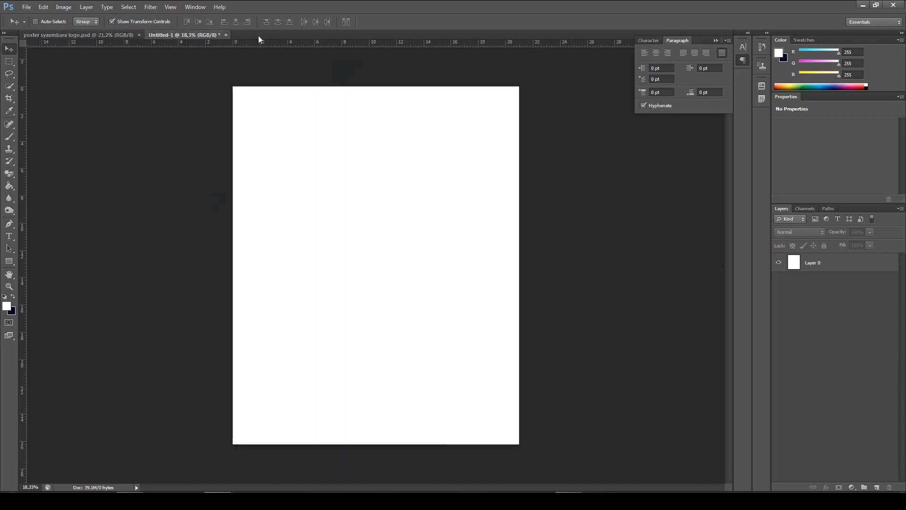
pyautogui.click(854, 267)
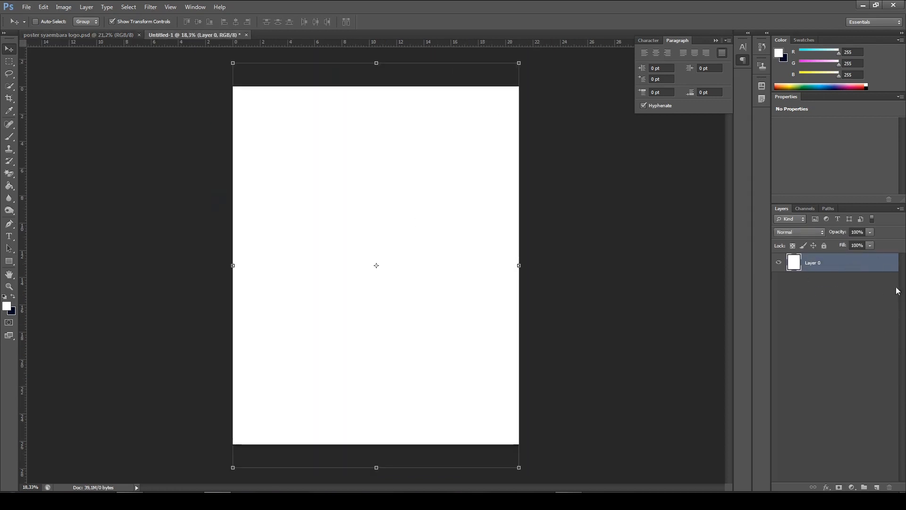
pyautogui.click(877, 487)
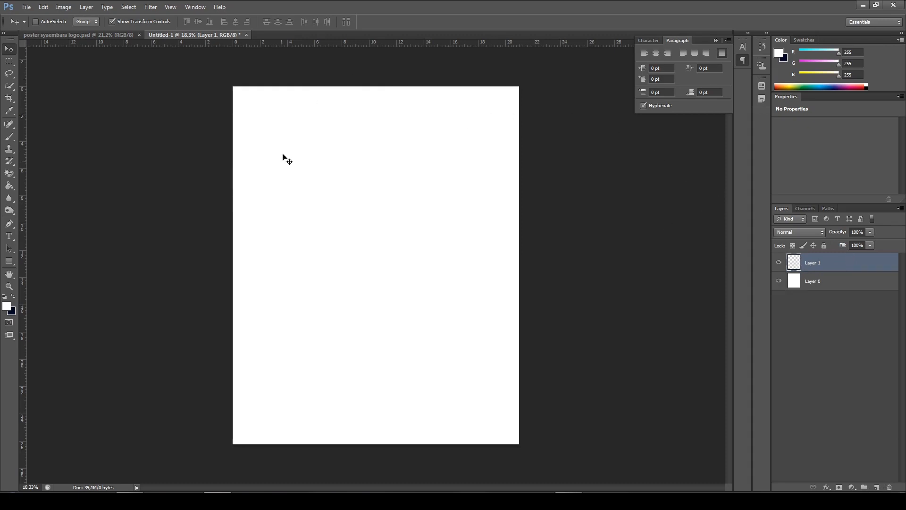
# Activate the Paint Bucket tool and sample the orange background of the finished poster as the foreground color
pyautogui.click(8, 190)
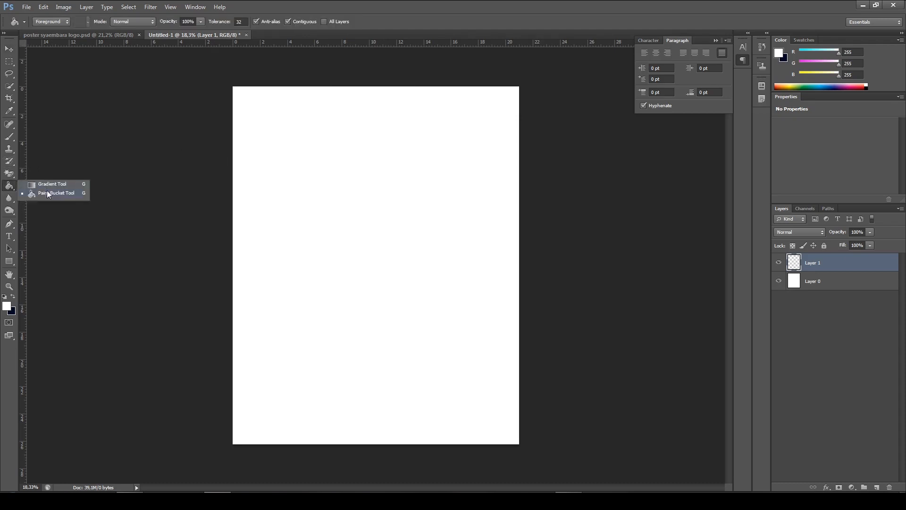
pyautogui.press('g')
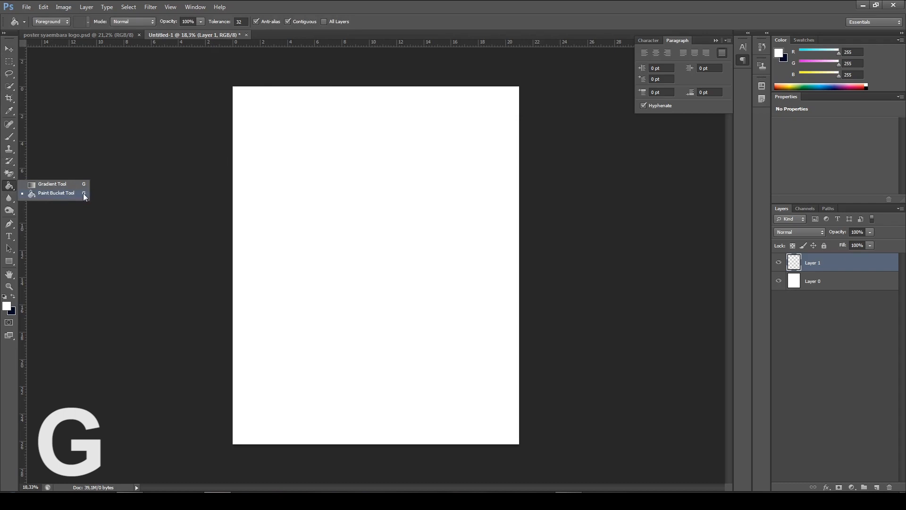
pyautogui.click(70, 195)
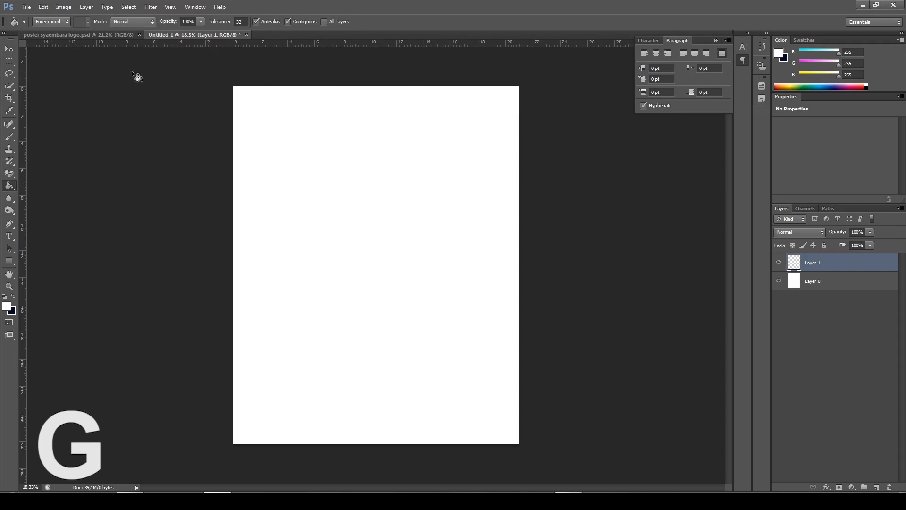
pyautogui.click(108, 35)
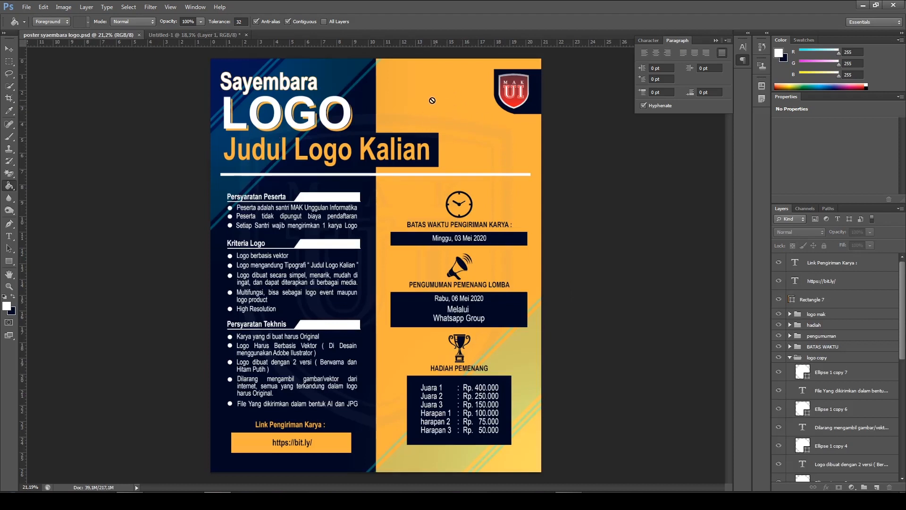
pyautogui.click(221, 34)
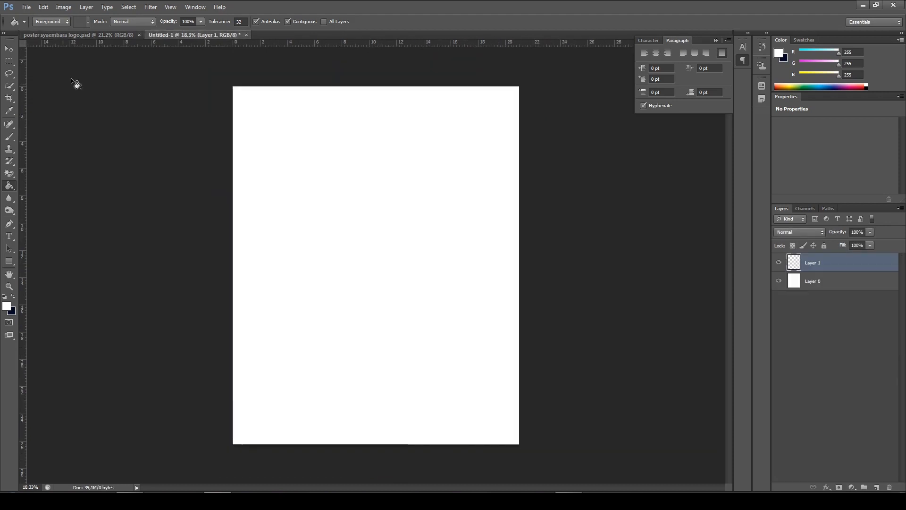
pyautogui.rightClick(10, 187)
pyautogui.click(46, 194)
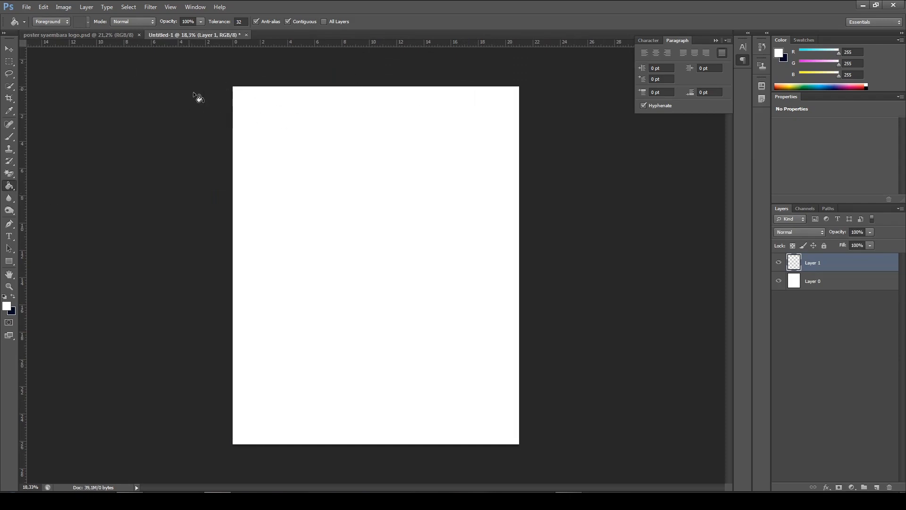
pyautogui.click(112, 36)
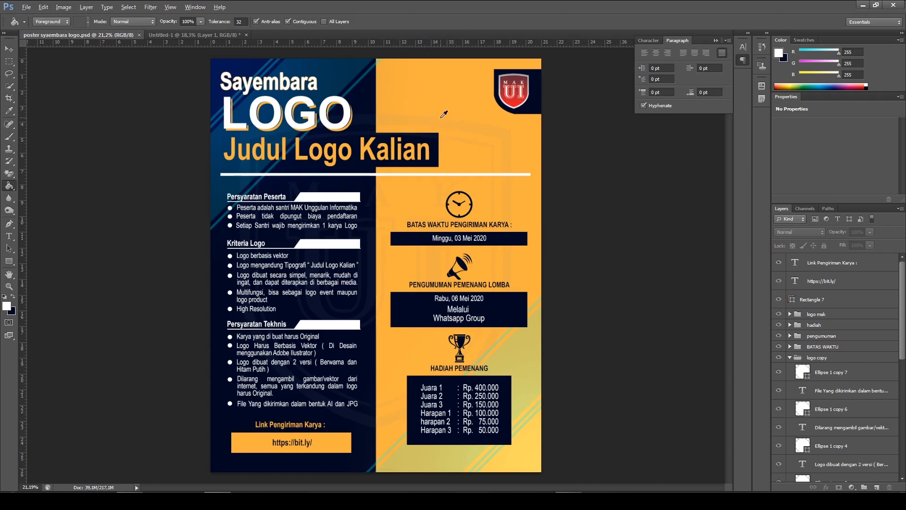
pyautogui.keyDown('alt'); pyautogui.click(431, 82); pyautogui.keyUp('alt')
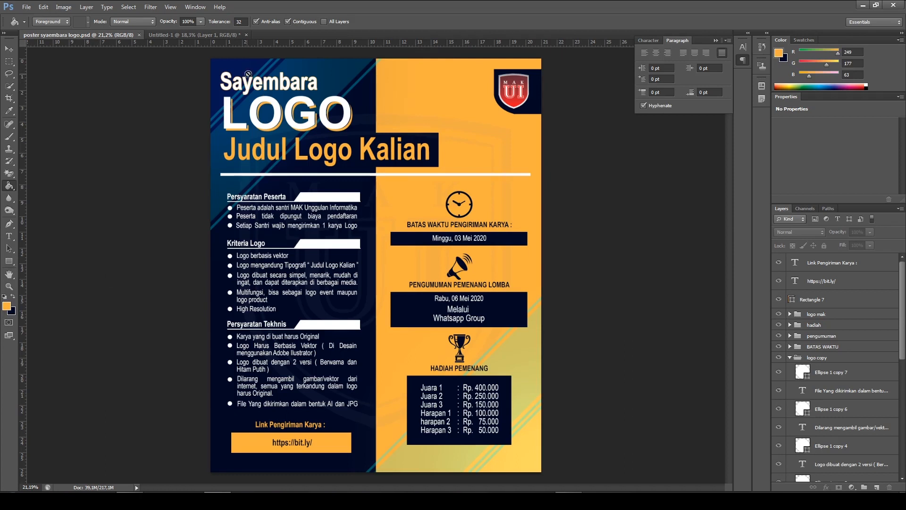
# Fill Layer 1 of the Untitled-1 document with the sampled orange, hex f9b13f
pyautogui.click(176, 33)
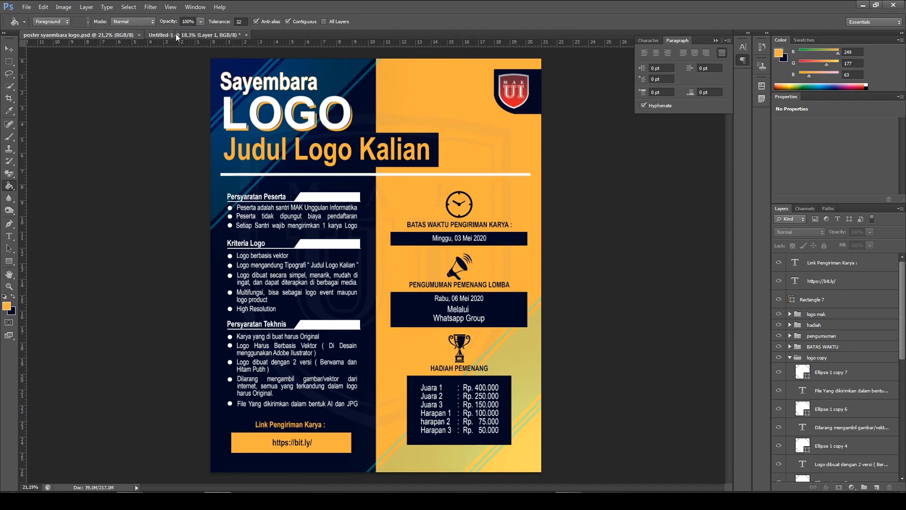
pyautogui.click(9, 309)
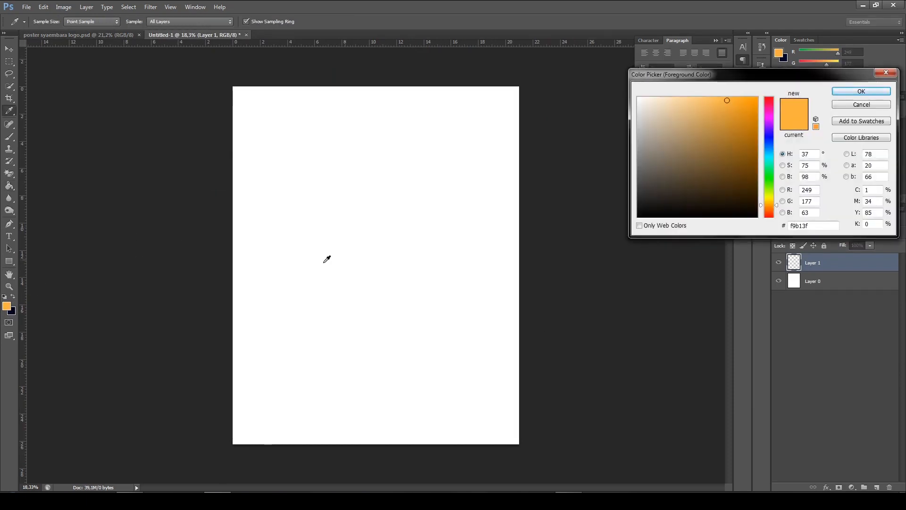
pyautogui.moveTo(772, 76); pyautogui.dragTo(556, 70)
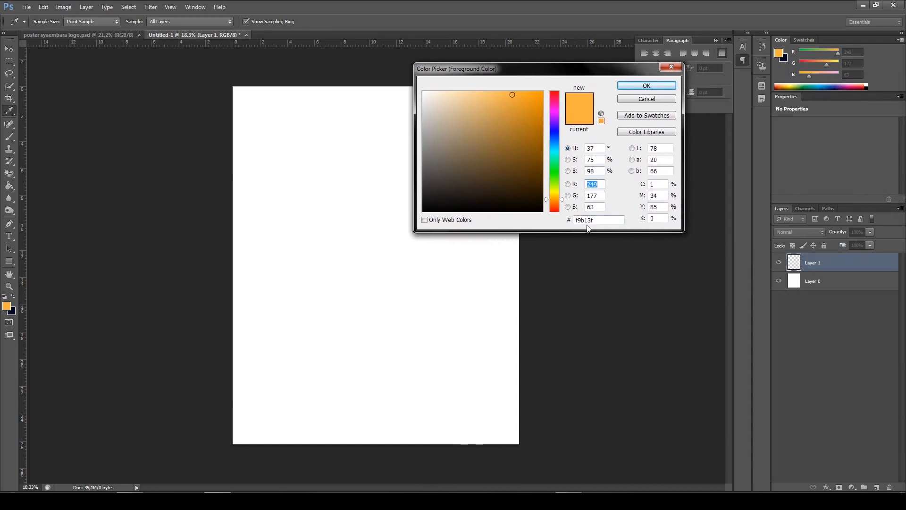
pyautogui.moveTo(598, 222); pyautogui.dragTo(575, 218)
pyautogui.click(599, 221)
pyautogui.click(645, 86)
pyautogui.press('g')
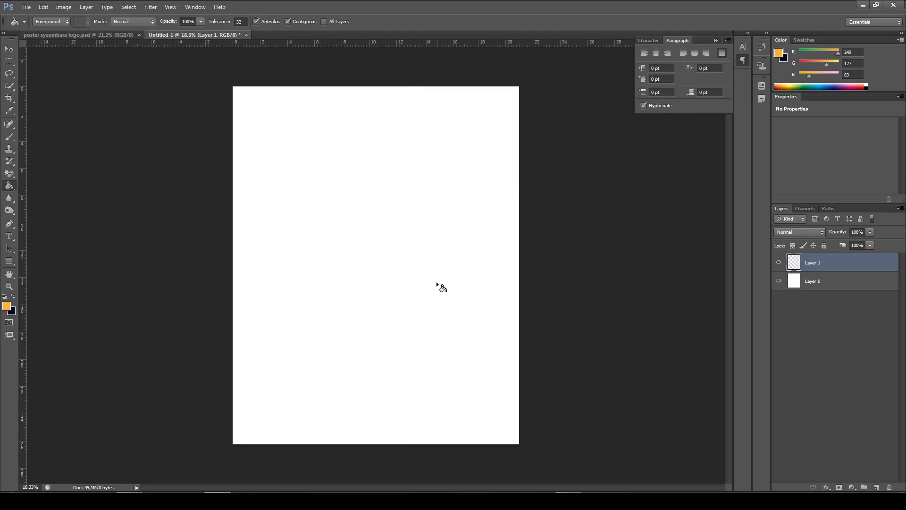
pyautogui.click(436, 264)
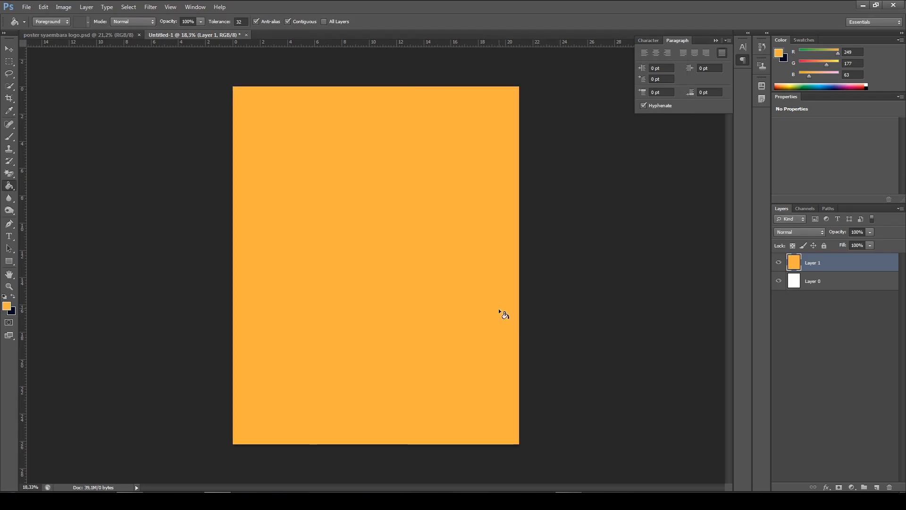
# Compare the orange canvas in Untitled-1 with the background layout of the finished poster
pyautogui.scroll(-2, 499, 307)
pyautogui.scroll(1, 498, 306)
pyautogui.press('alt')
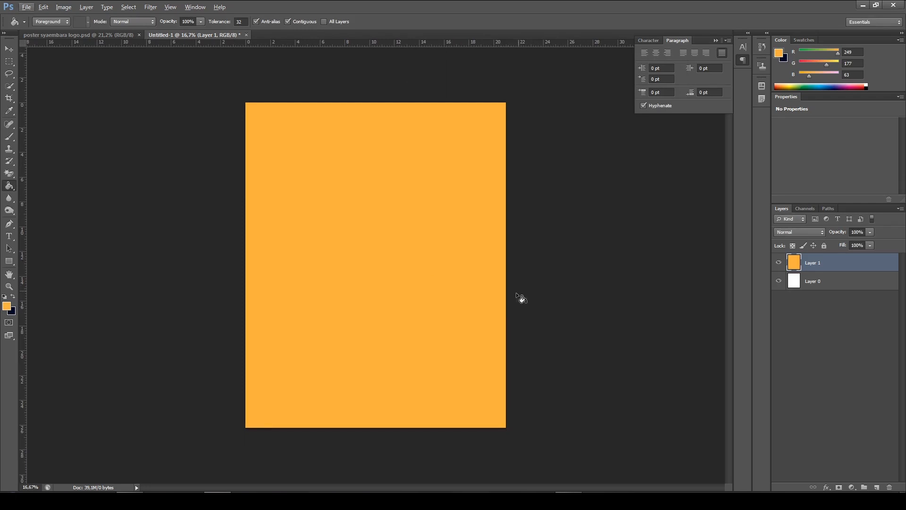
pyautogui.click(120, 36)
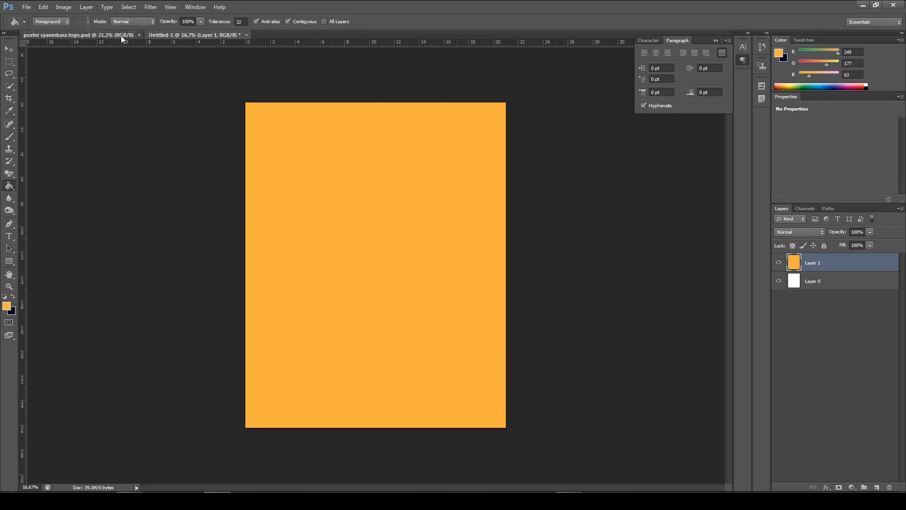
pyautogui.scroll(-1, 575, 240)
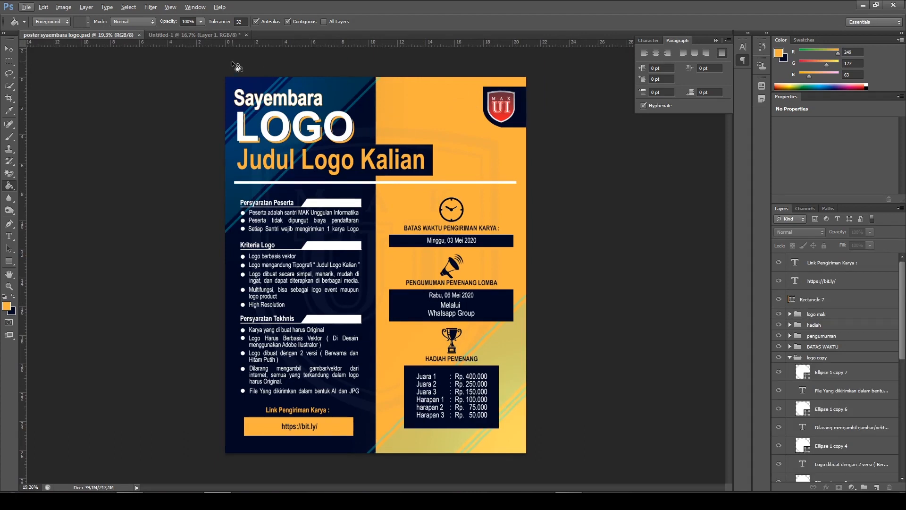
pyautogui.click(216, 37)
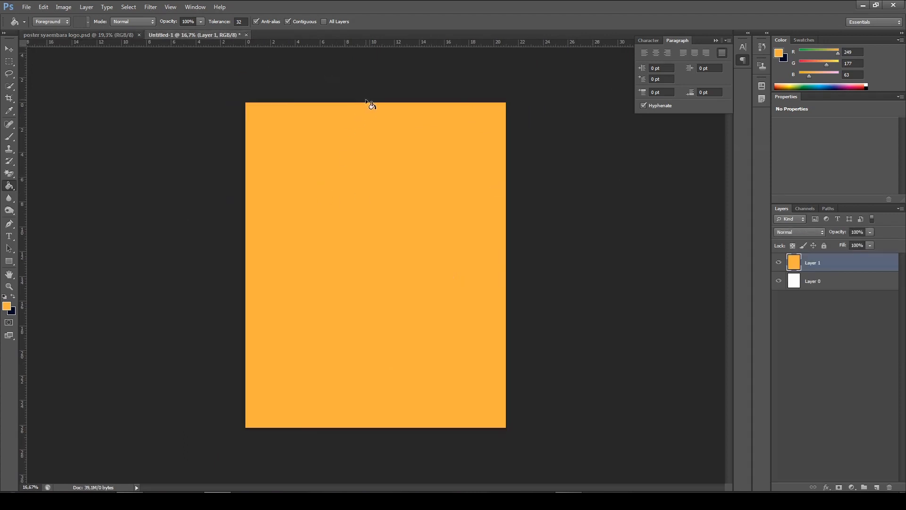
pyautogui.rightClick(376, 290)
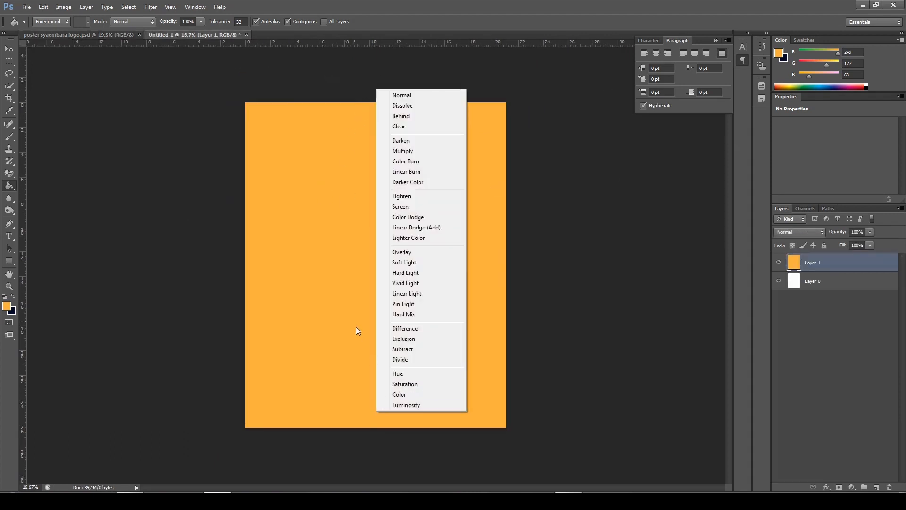
pyautogui.click(349, 76)
pyautogui.press('alt')
pyautogui.scroll(1, 494, 155)
pyautogui.scroll(-1, 494, 155)
pyautogui.scroll(1, 497, 151)
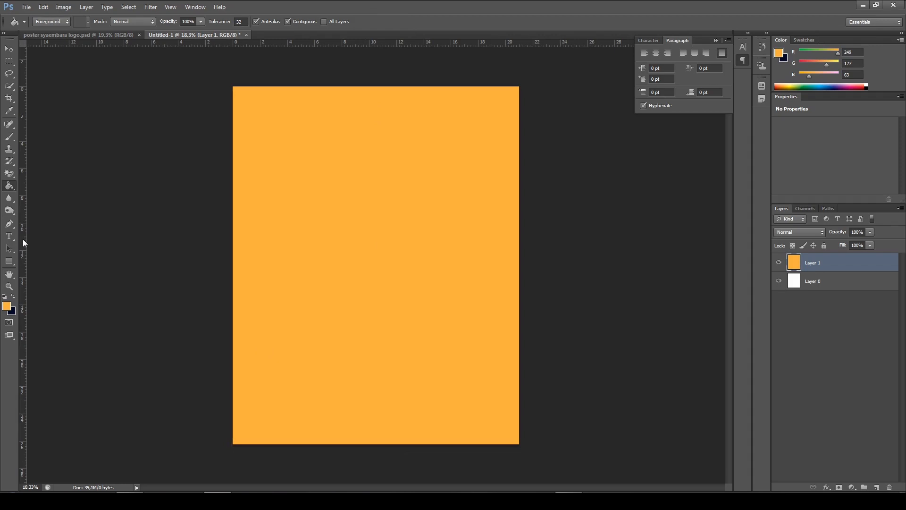
# Place a vertical guide down the middle of the canvas at 10.50 cm
pyautogui.moveTo(23, 239); pyautogui.dragTo(378, 236)
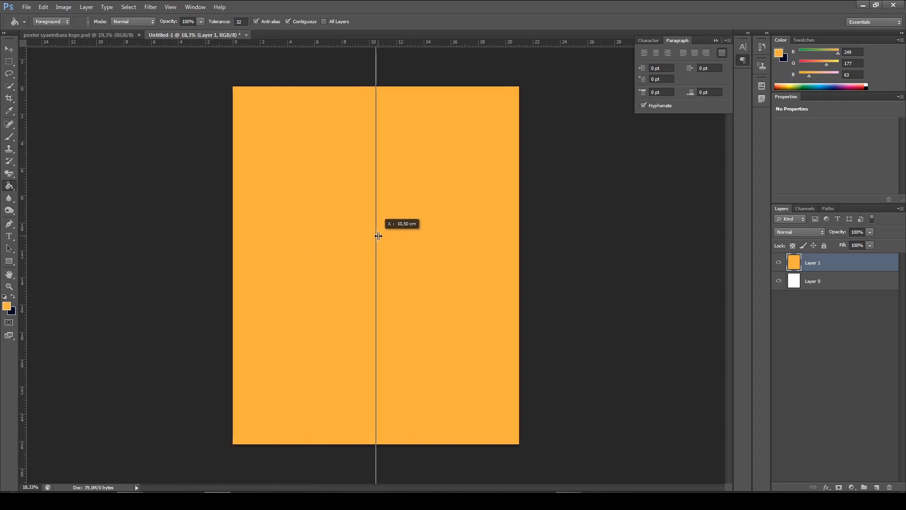
pyautogui.moveTo(378, 236); pyautogui.dragTo(381, 237)
pyautogui.scroll(3, 397, 258)
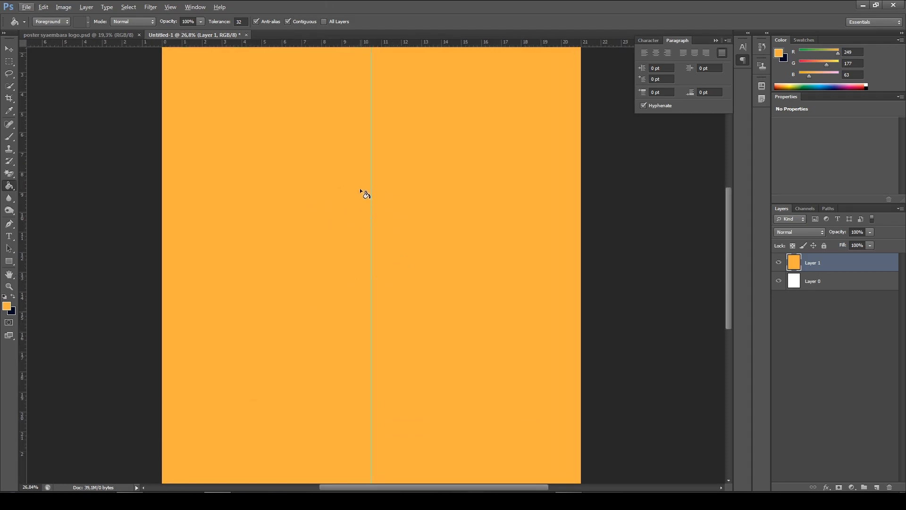
pyautogui.scroll(3, 400, 133)
pyautogui.scroll(-2, 402, 127)
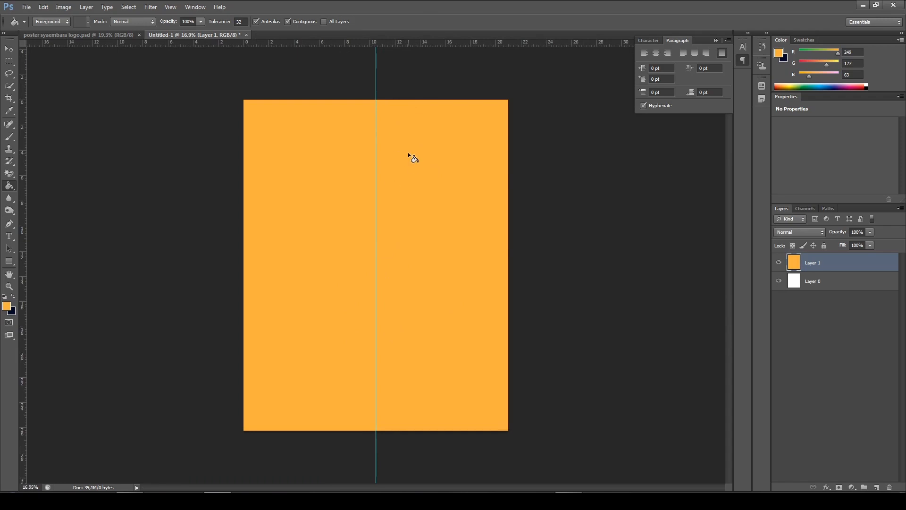
pyautogui.scroll(1, 444, 141)
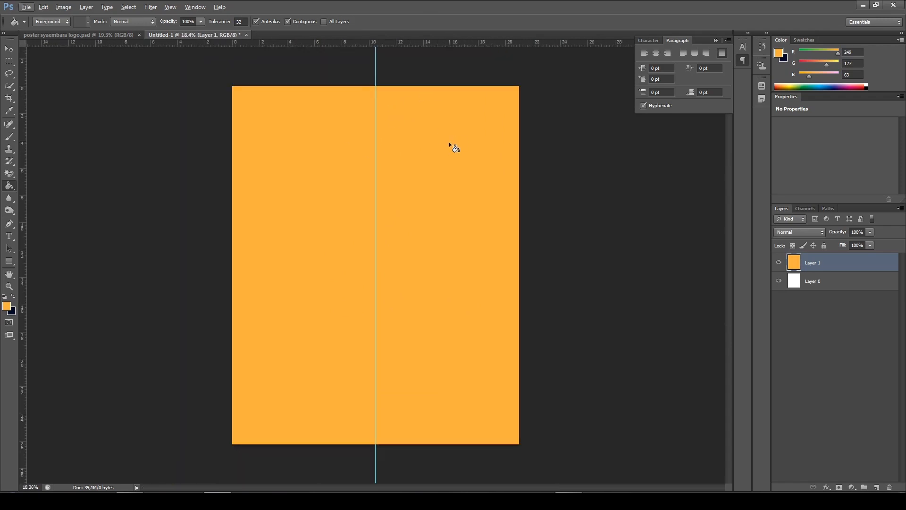
# Check the navy half of the finished poster and add a new empty layer above the orange Layer 1 in Untitled-1
pyautogui.click(100, 36)
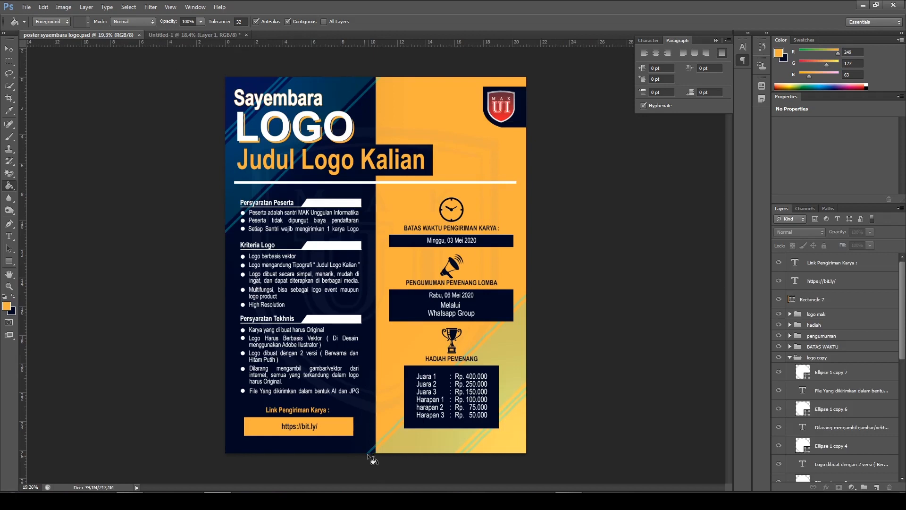
pyautogui.click(189, 35)
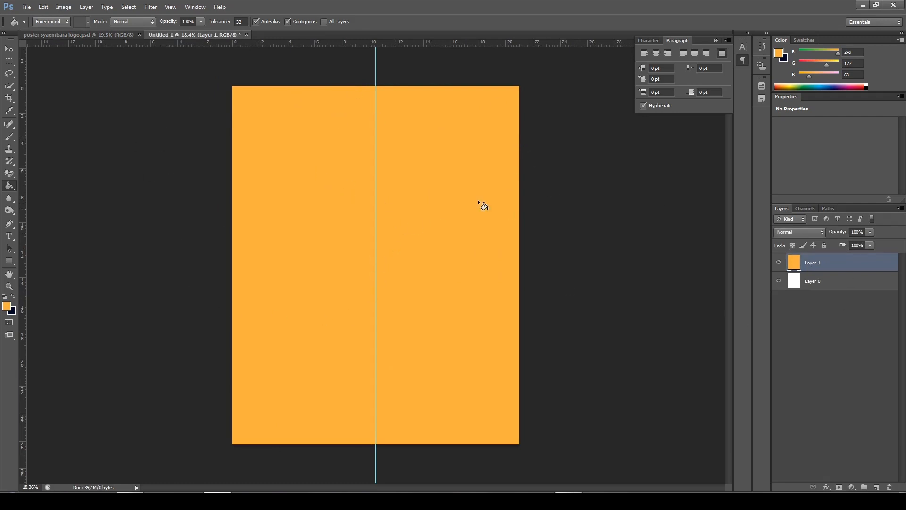
pyautogui.click(877, 488)
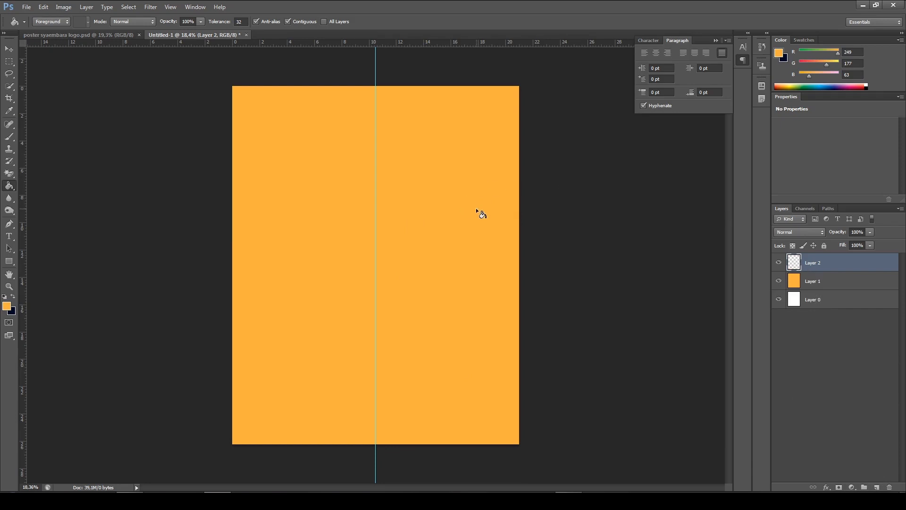
pyautogui.click(127, 33)
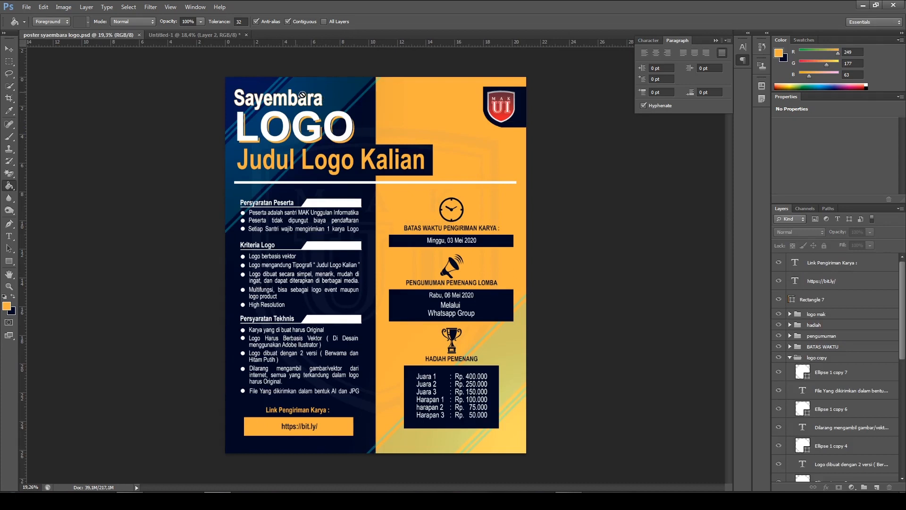
pyautogui.click(219, 38)
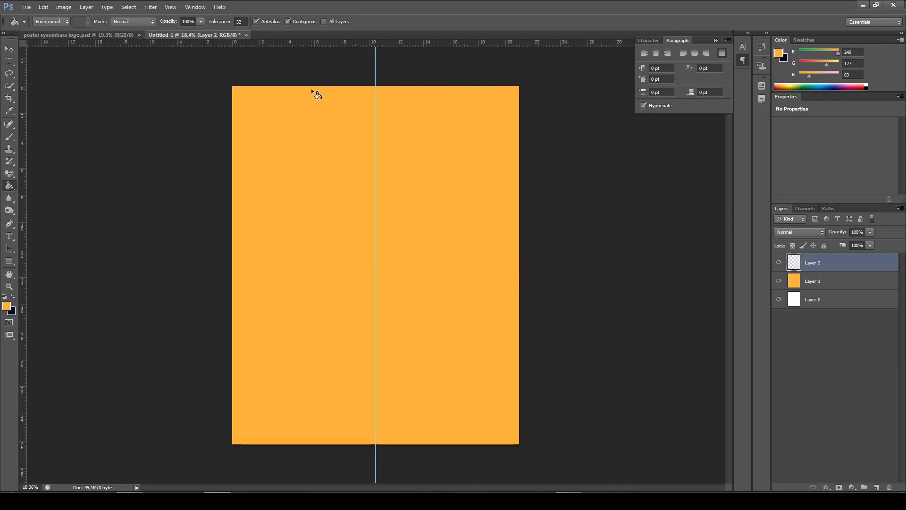
# Select the entire left half of the canvas up to the center guide with the Rectangular Marquee tool
pyautogui.click(9, 61)
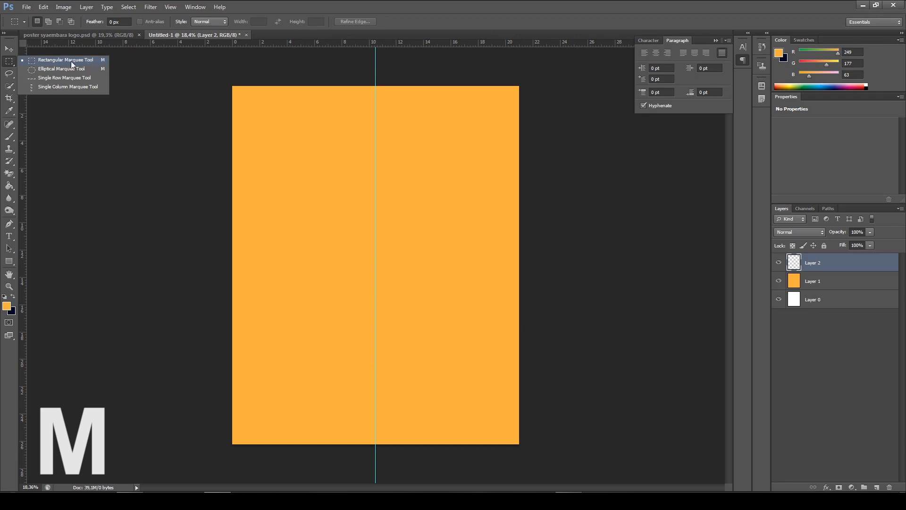
pyautogui.click(68, 62)
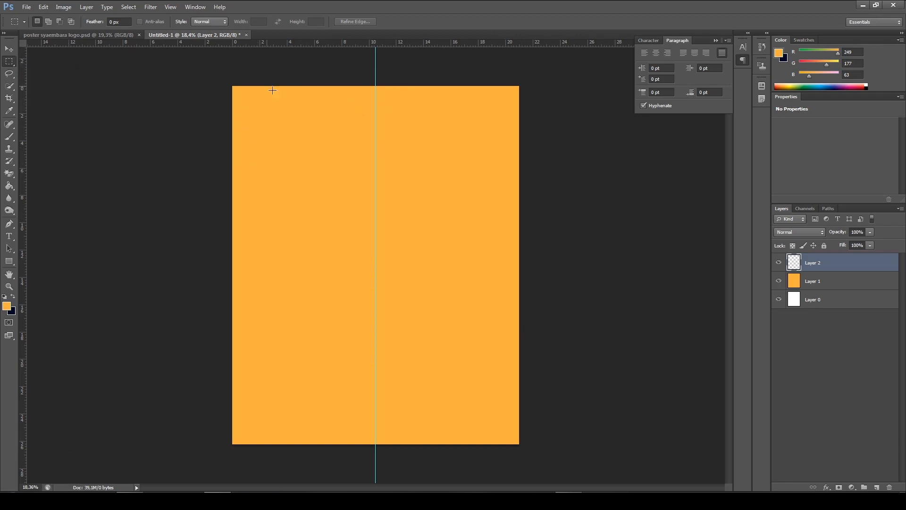
pyautogui.moveTo(232, 85); pyautogui.dragTo(375, 444)
pyautogui.scroll(5, 408, 277)
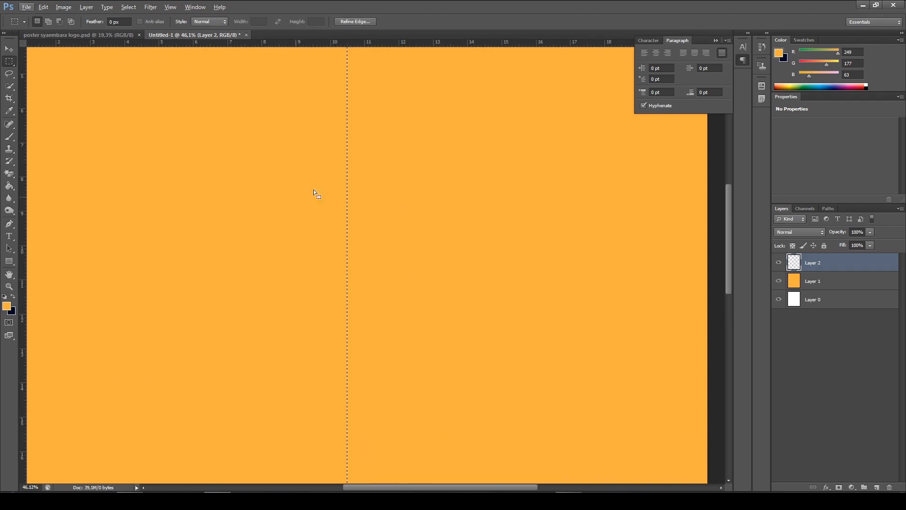
pyautogui.scroll(-5, 315, 197)
pyautogui.scroll(-2, 302, 213)
pyautogui.scroll(2, 297, 175)
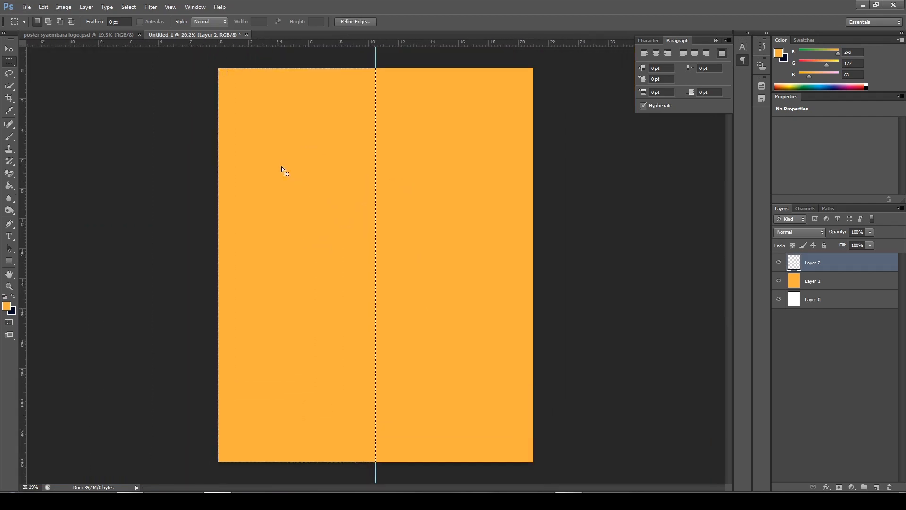
# Fill the selected left half on Layer 2 with navy, hex 000926, using the Paint Bucket tool
pyautogui.press('g')
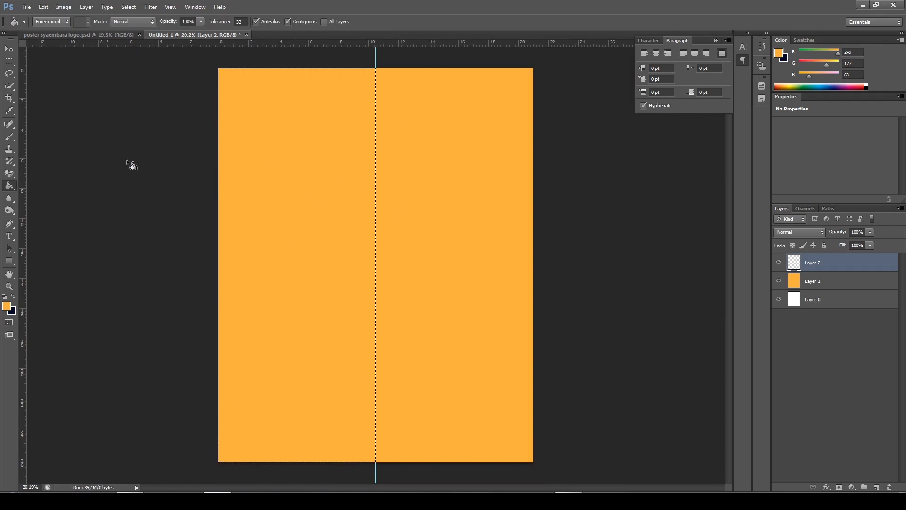
pyautogui.click(12, 297)
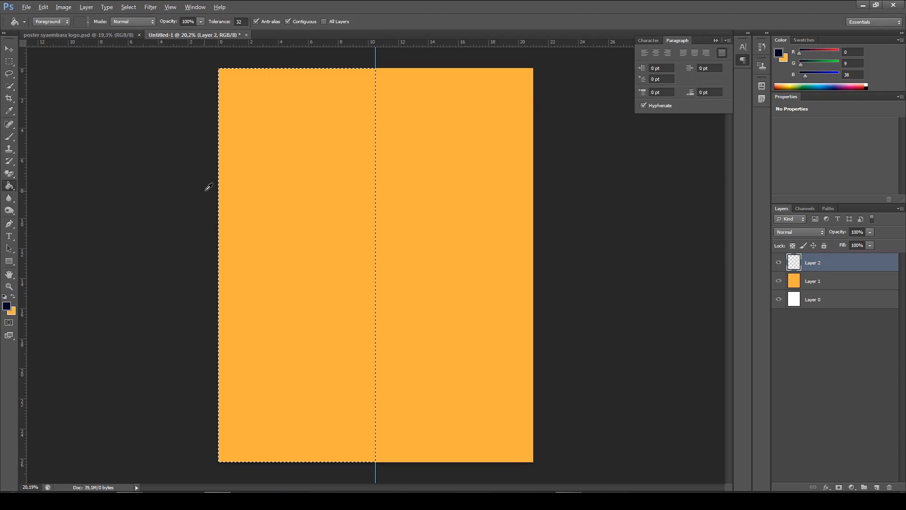
pyautogui.click(6, 306)
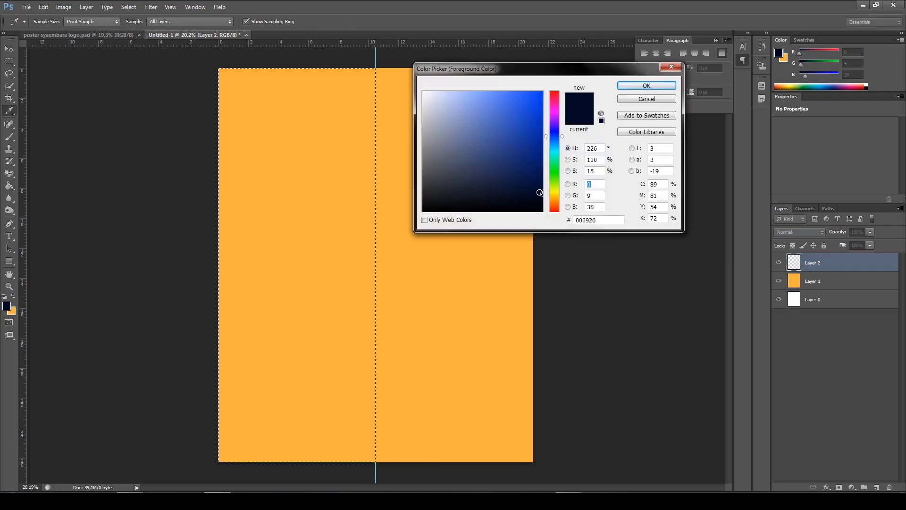
pyautogui.moveTo(604, 220); pyautogui.dragTo(571, 223)
pyautogui.click(600, 219)
pyautogui.click(646, 85)
pyautogui.press('g')
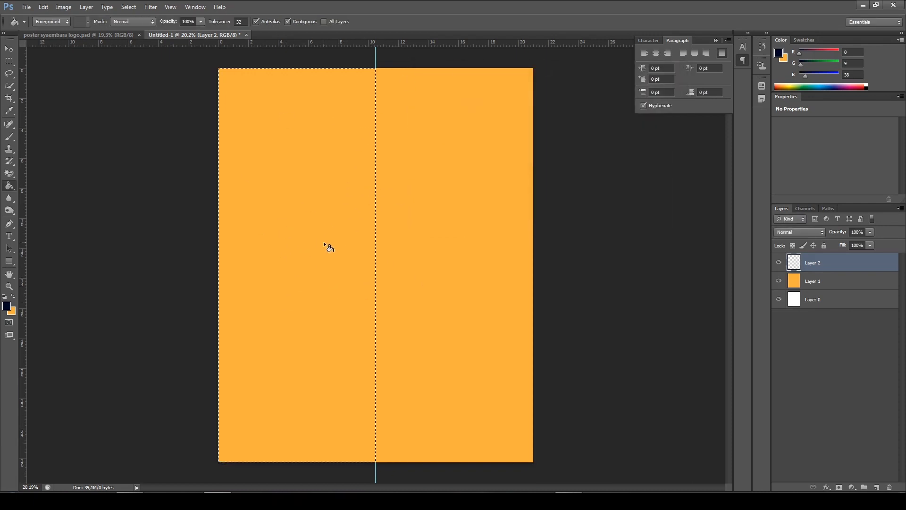
pyautogui.click(337, 267)
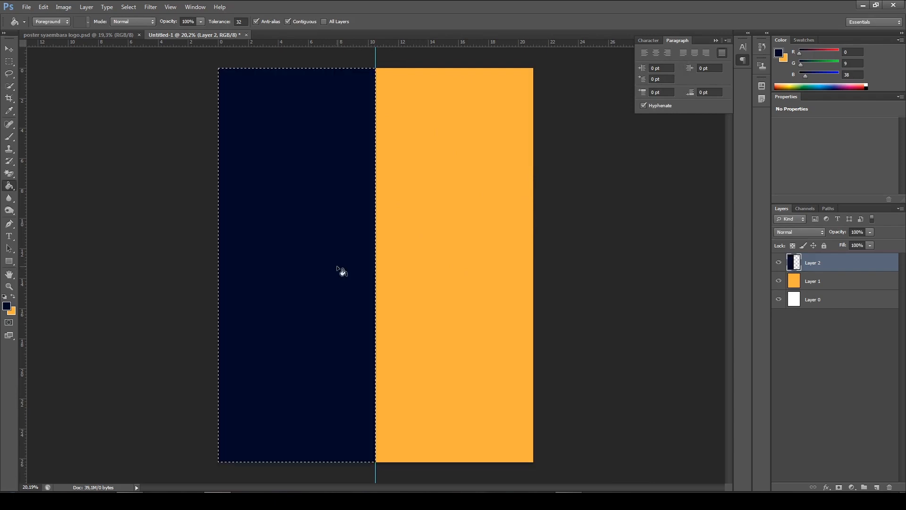
# Deselect the navy left half of the canvas
pyautogui.scroll(1, 238, 96)
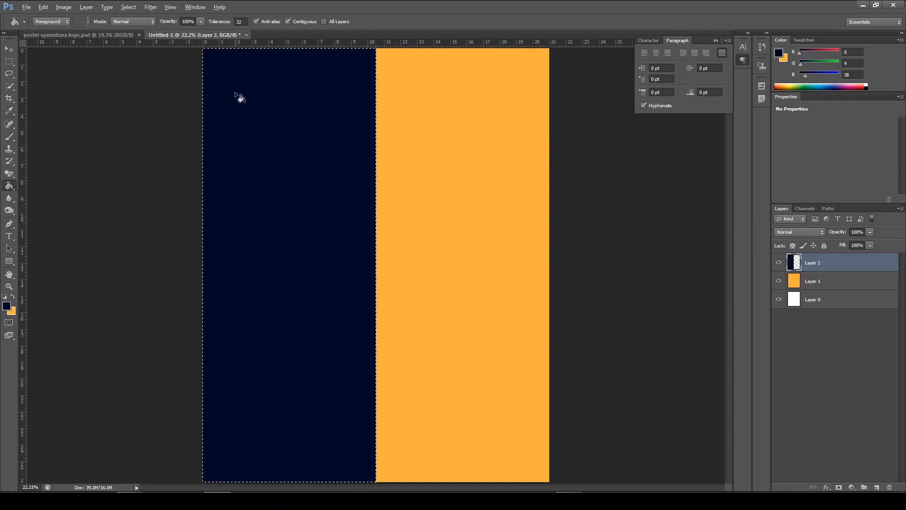
pyautogui.scroll(3, 239, 97)
pyautogui.scroll(-3, 196, 103)
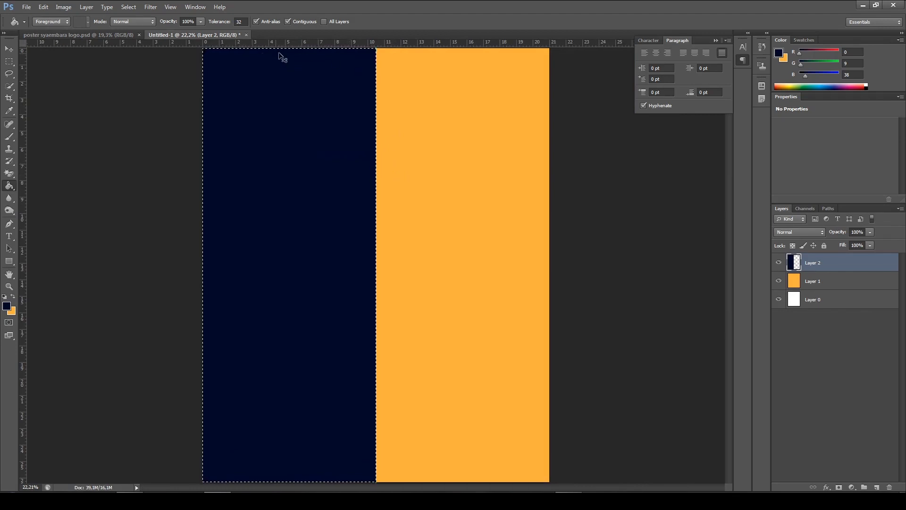
pyautogui.hotkey('ctrl', 'd')
pyautogui.scroll(-3, 362, 238)
pyautogui.scroll(2, 374, 242)
pyautogui.scroll(1, 418, 231)
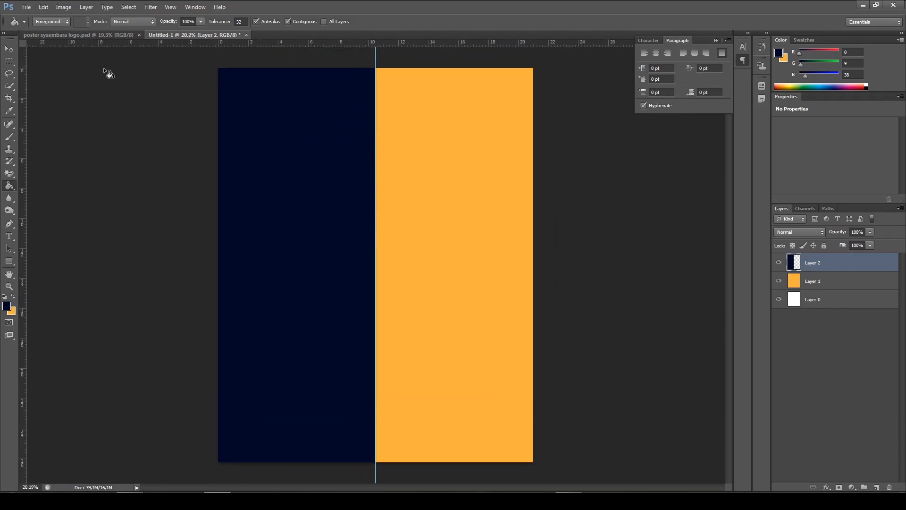
# Examine the background details of the finished poster up close and return to the Untitled-1 document
pyautogui.click(92, 35)
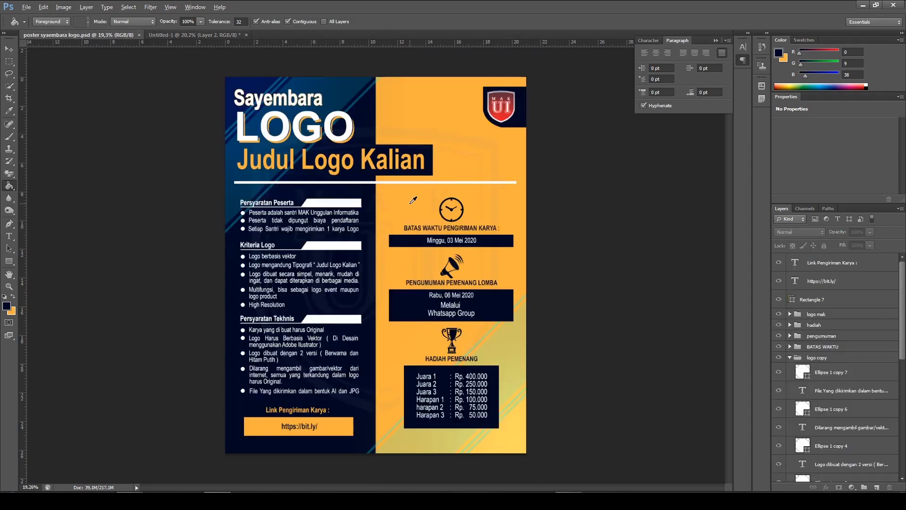
pyautogui.scroll(2, 413, 200)
pyautogui.scroll(2, 413, 200)
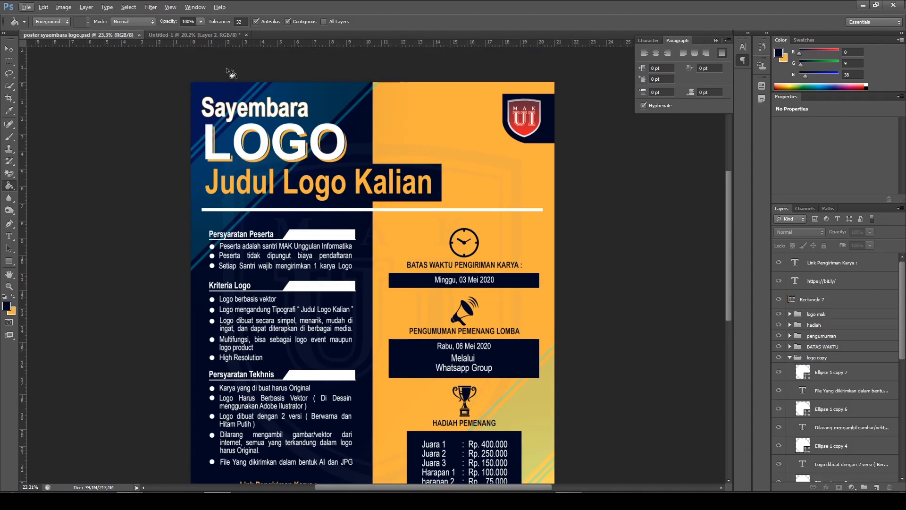
pyautogui.click(203, 35)
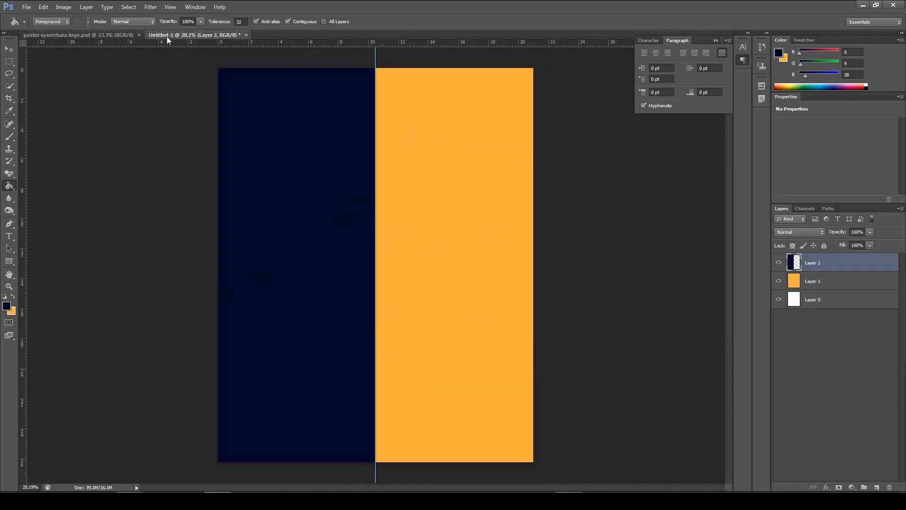
# Add the text "Sayembara" near the top of the navy half with the Horizontal Type tool
pyautogui.scroll(1, 396, 152)
pyautogui.press('alt')
pyautogui.click(9, 236)
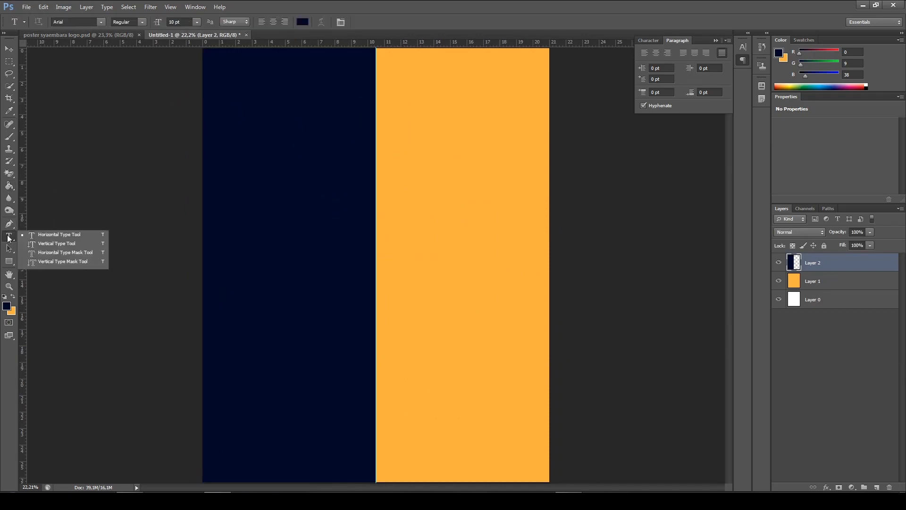
pyautogui.click(57, 234)
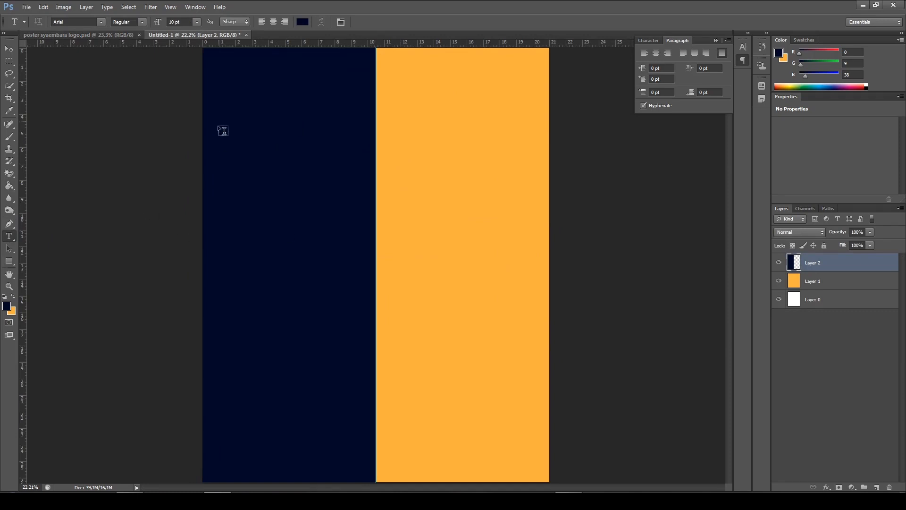
pyautogui.scroll(2, 223, 131)
pyautogui.scroll(2, 228, 113)
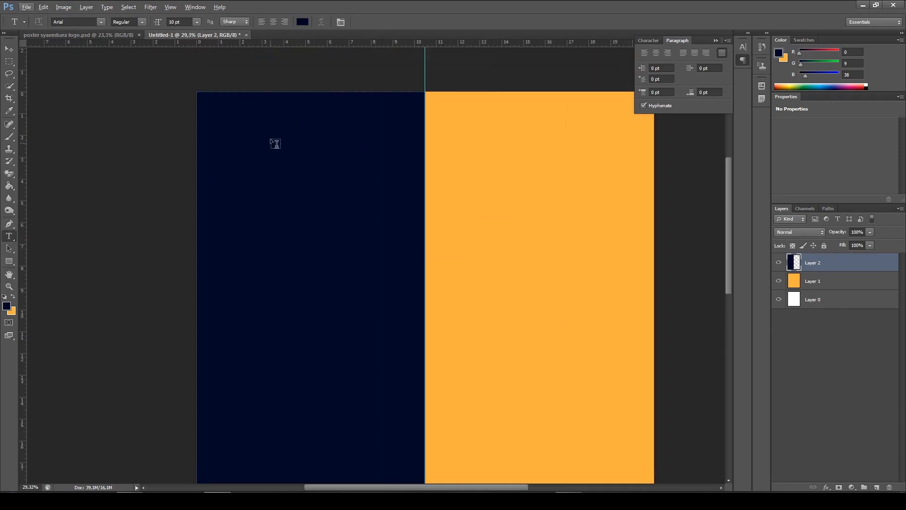
pyautogui.click(225, 143)
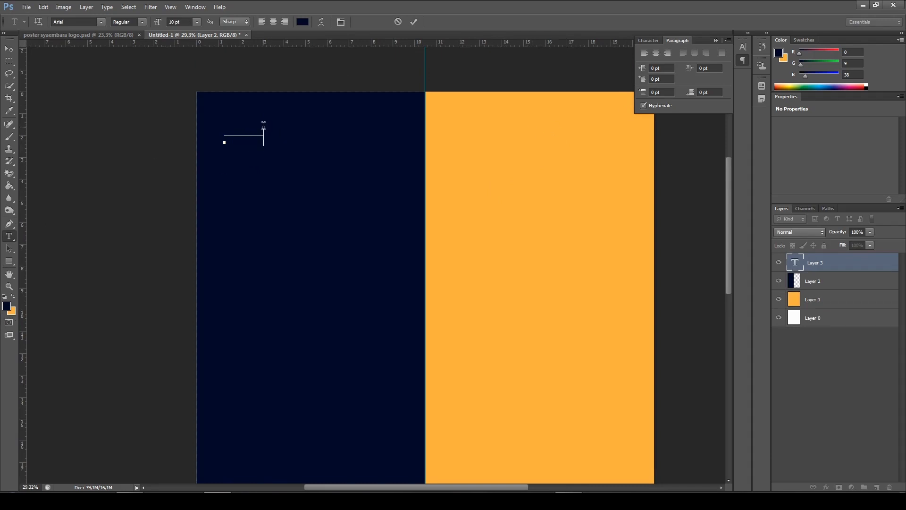
# Set the "Sayembara" text colour to white, hex ffffff, and reselect the whole word
pyautogui.moveTo(264, 126); pyautogui.dragTo(219, 128)
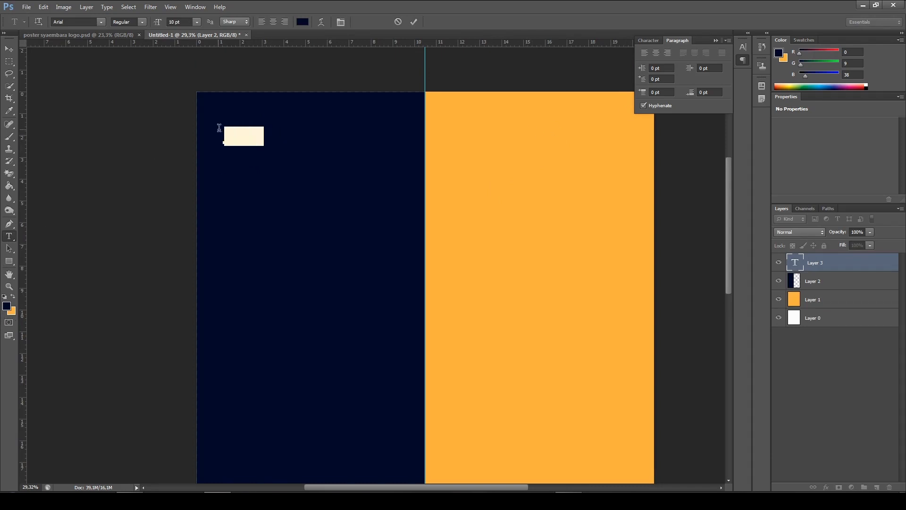
pyautogui.click(303, 22)
pyautogui.moveTo(484, 132); pyautogui.dragTo(379, 73)
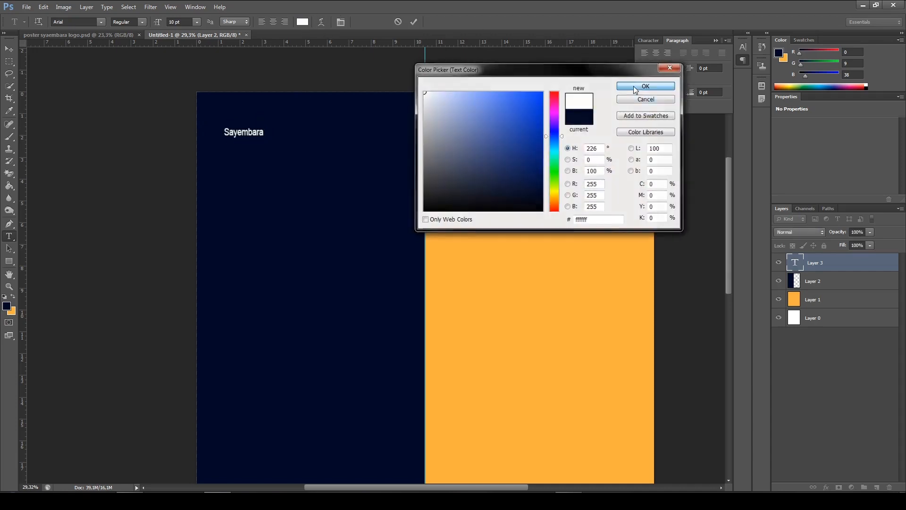
pyautogui.click(633, 86)
pyautogui.click(252, 135)
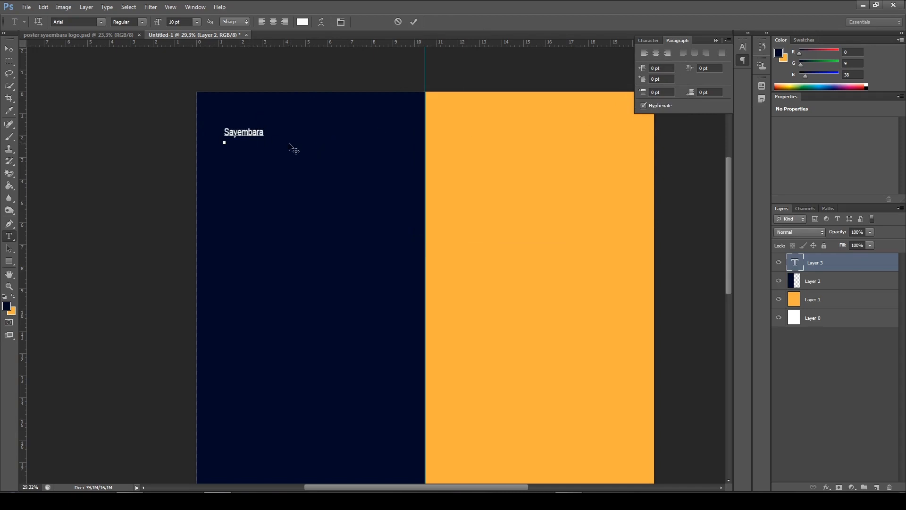
pyautogui.press('ctrl')
pyautogui.hotkey('ctrl', 'a')
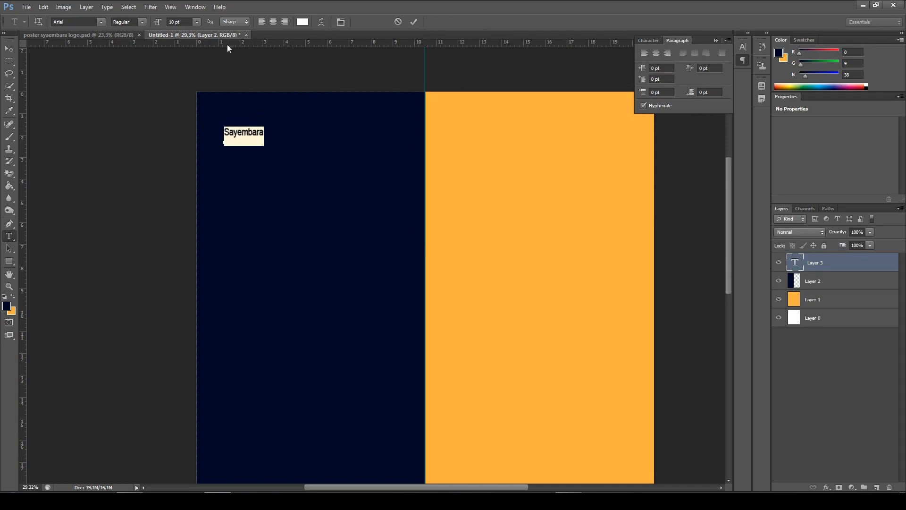
pyautogui.click(197, 22)
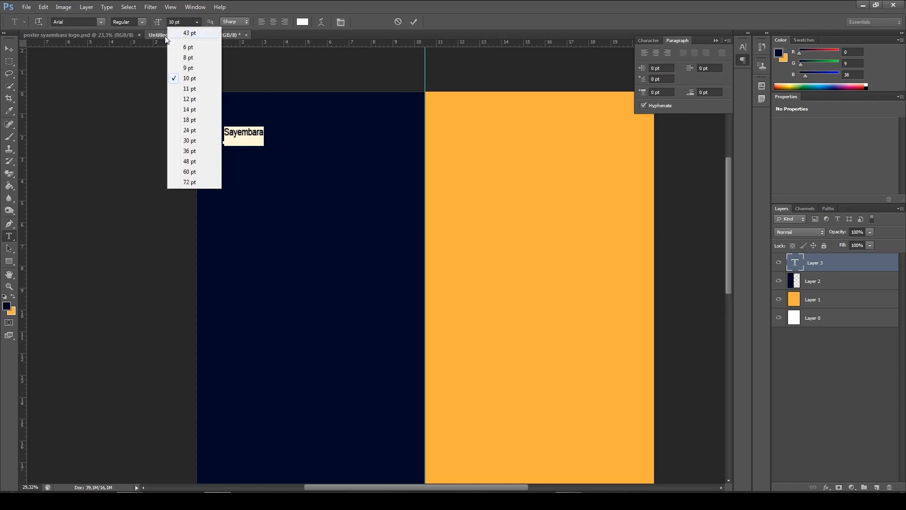
pyautogui.click(200, 22)
pyautogui.click(101, 22)
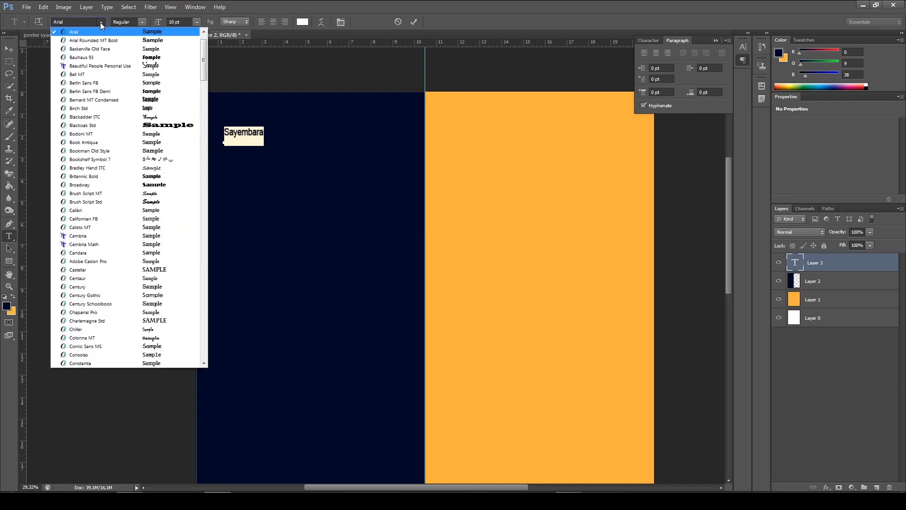
pyautogui.click(102, 21)
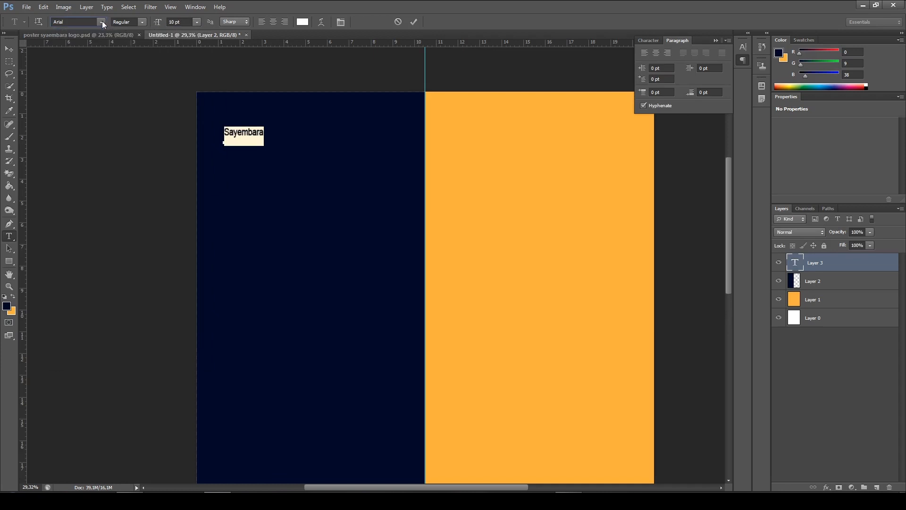
pyautogui.click(142, 22)
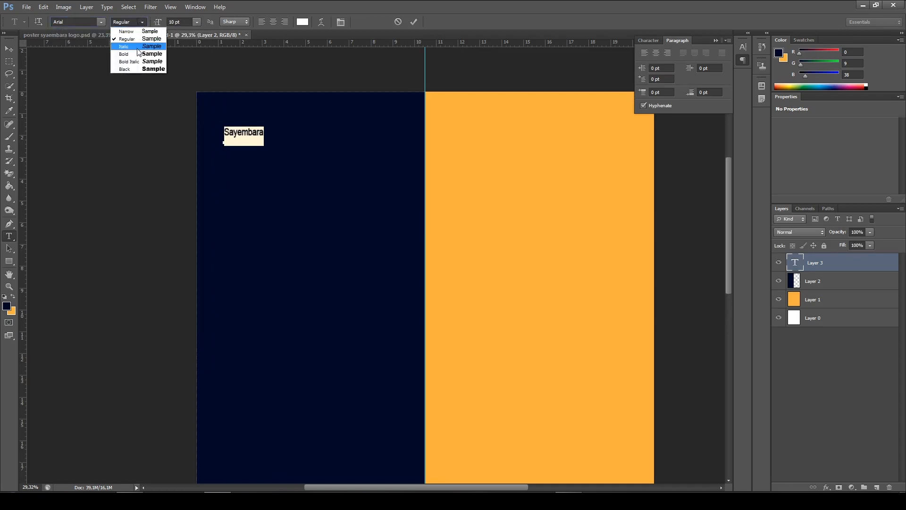
pyautogui.click(143, 22)
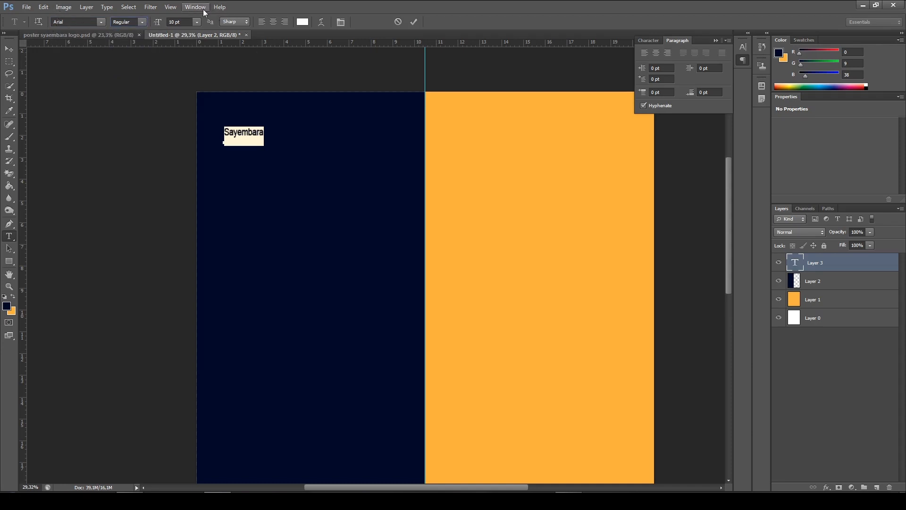
# Set the "Sayembara" text size to 30 pt and commit the text
pyautogui.click(194, 22)
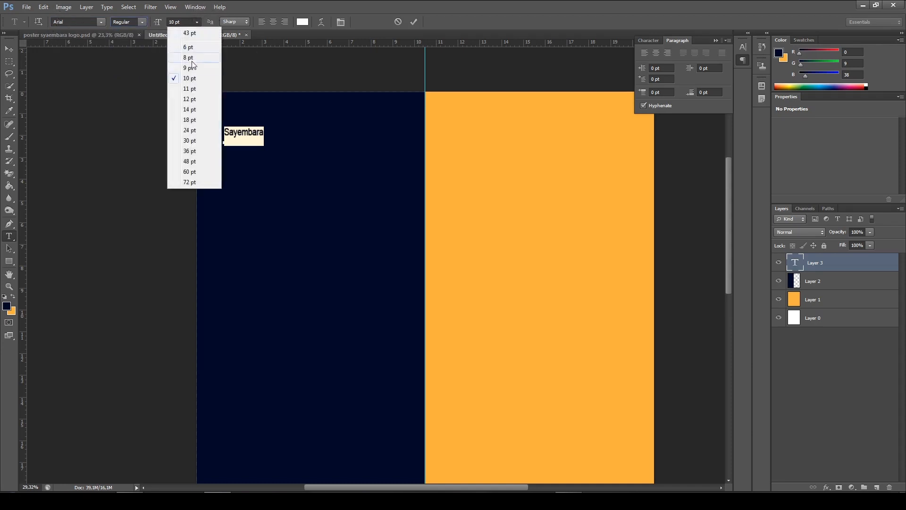
pyautogui.click(203, 131)
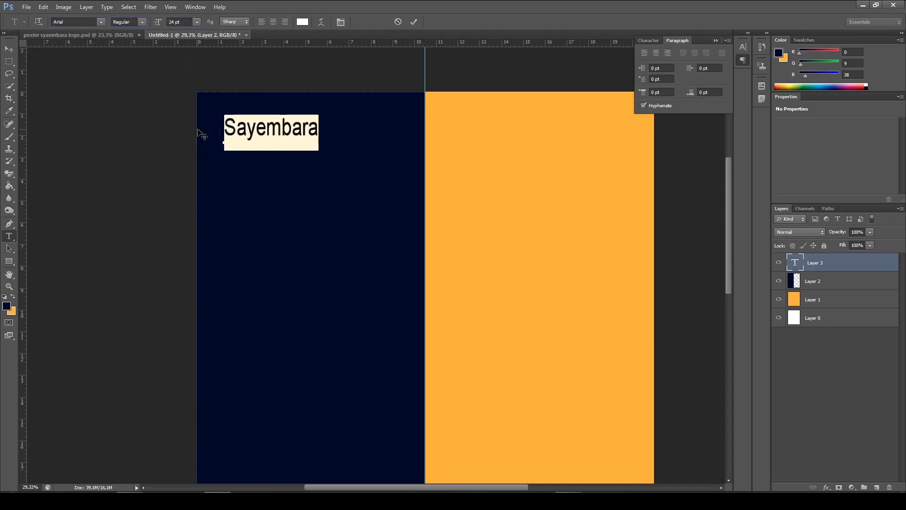
pyautogui.click(196, 22)
pyautogui.click(195, 141)
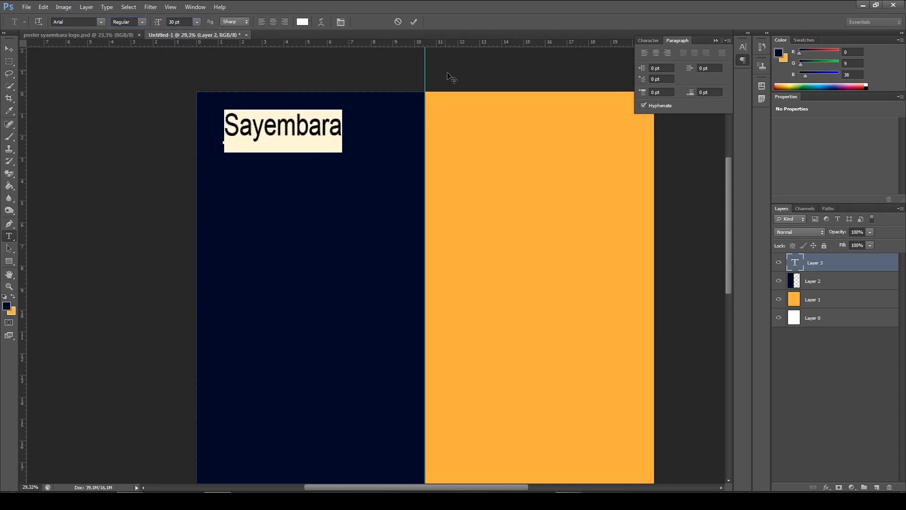
pyautogui.click(413, 23)
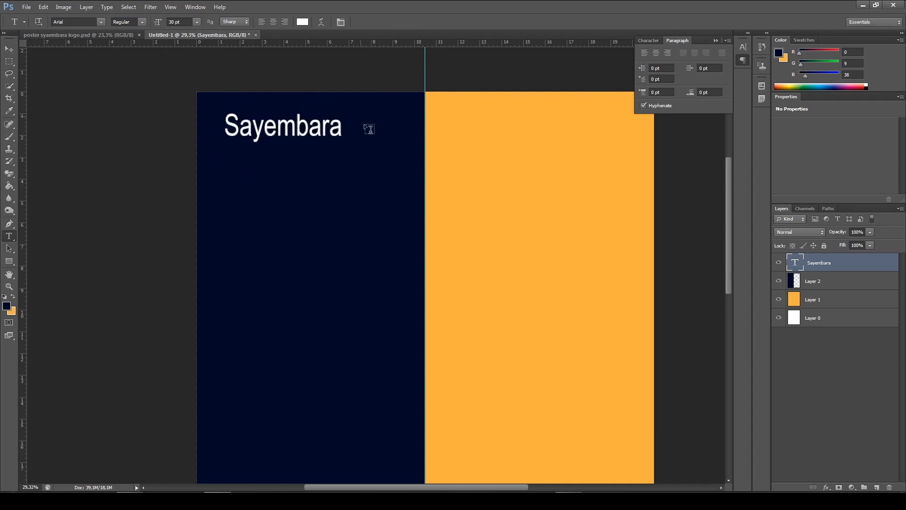
# Move the "Sayembara" text to about 0.9 cm from the left edge and 1 cm from the top edge of the canvas
pyautogui.click(9, 49)
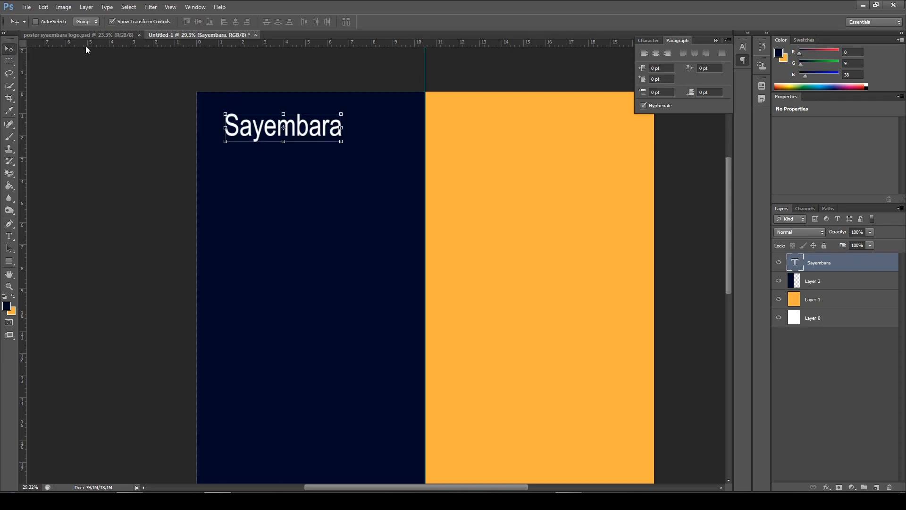
pyautogui.moveTo(315, 128); pyautogui.dragTo(306, 131)
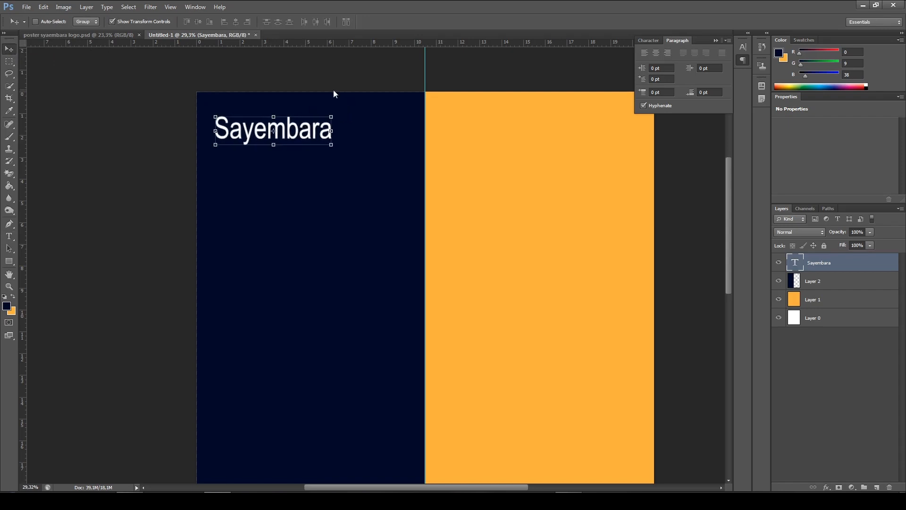
pyautogui.hotkey('shift', 'Right')
pyautogui.press('Right')
pyautogui.press('Right')
pyautogui.press('Right')
pyautogui.press('Up')
pyautogui.press('Up')
pyautogui.press('Up')
pyautogui.press('Up')
pyautogui.press('Up')
pyautogui.press('Up')
pyautogui.press('Up')
pyautogui.press('Up')
pyautogui.press('Up')
pyautogui.press('Up')
pyautogui.press('Up')
pyautogui.press('Up')
pyautogui.press('Up')
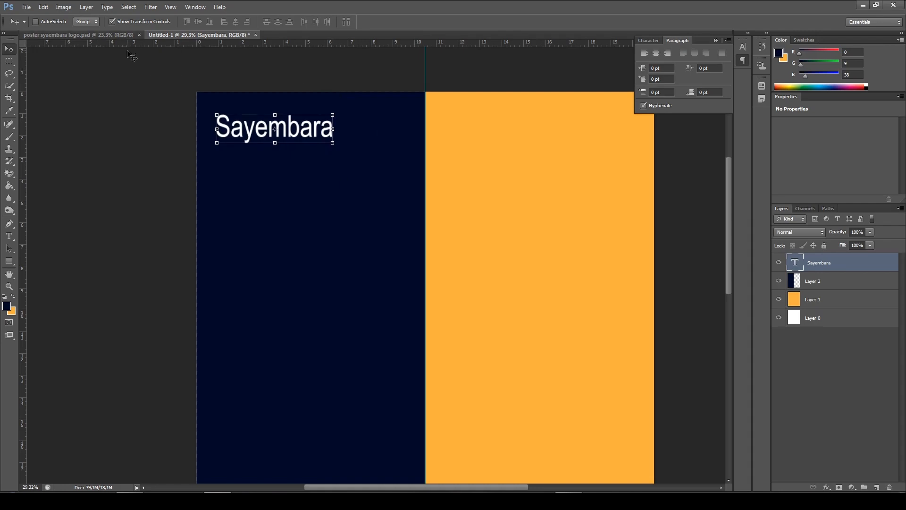
# Check the heading in the finished poster and add the text "LOGO" below "Sayembara" in Untitled-1
pyautogui.click(109, 34)
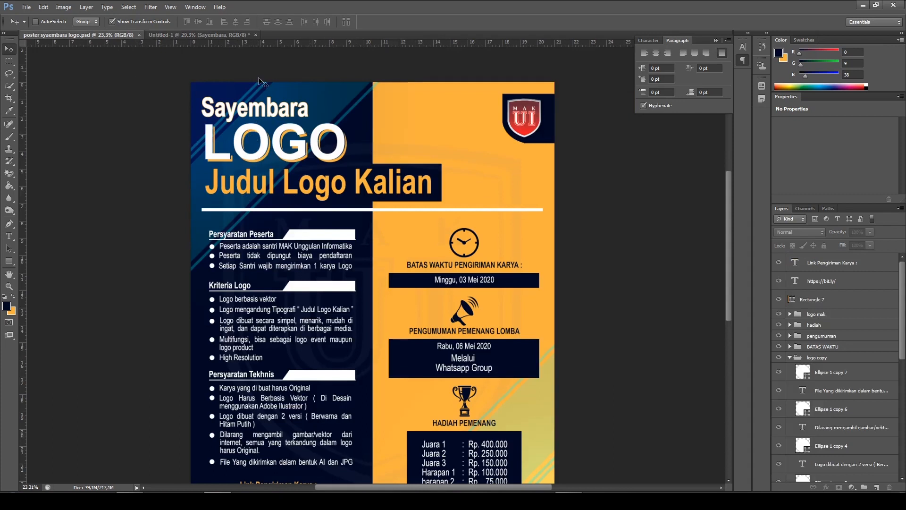
pyautogui.click(200, 35)
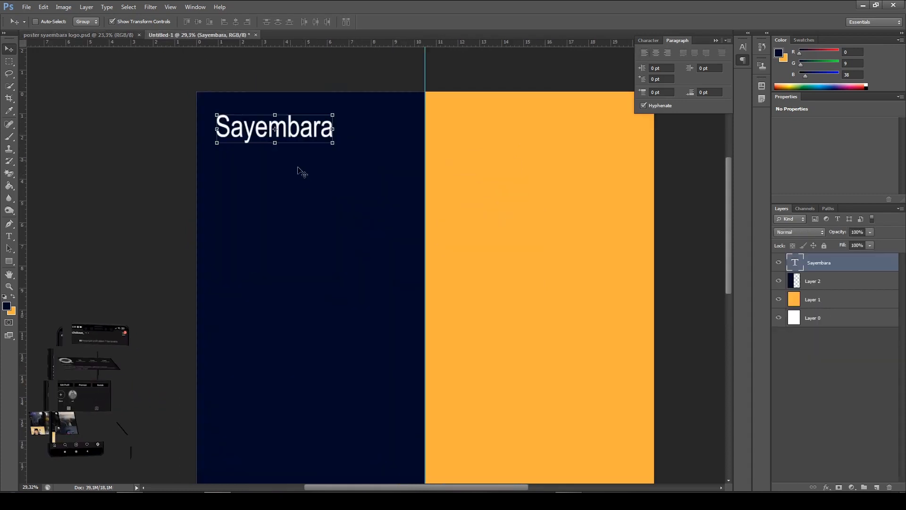
pyautogui.click(12, 236)
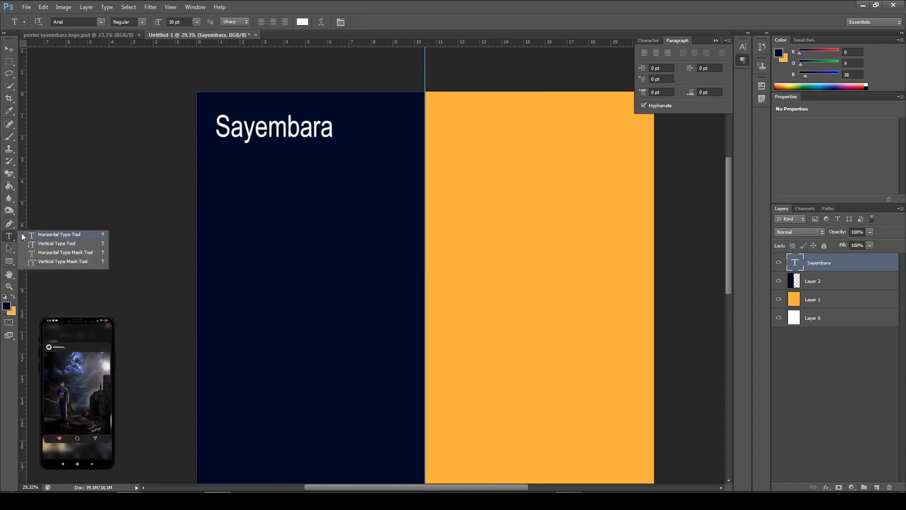
pyautogui.click(49, 235)
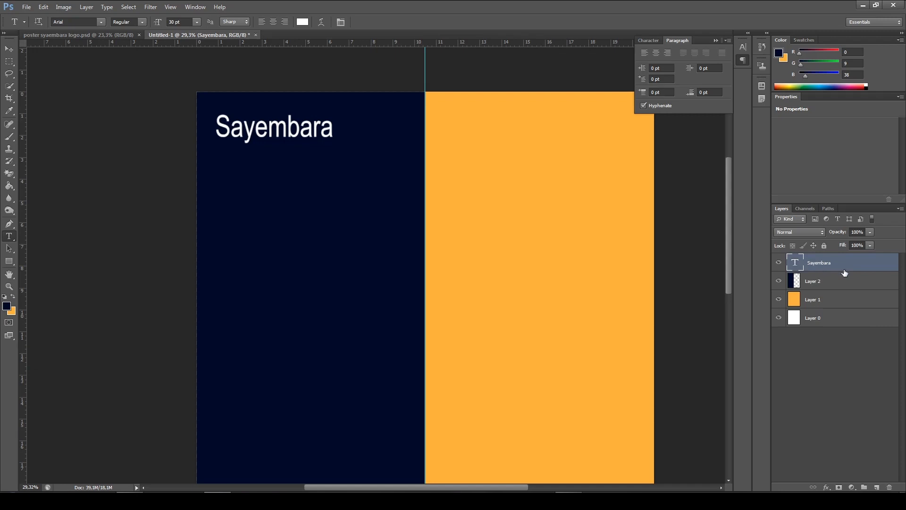
pyautogui.click(218, 187)
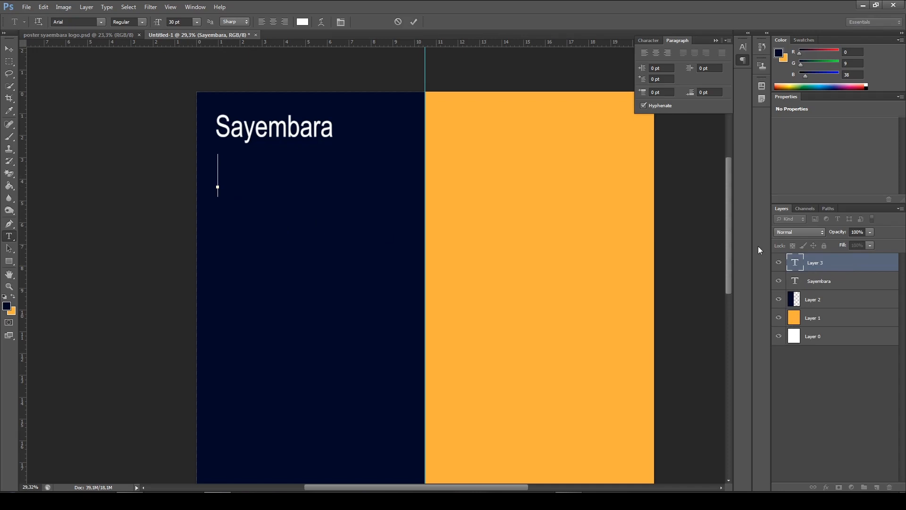
pyautogui.write('LOGO')
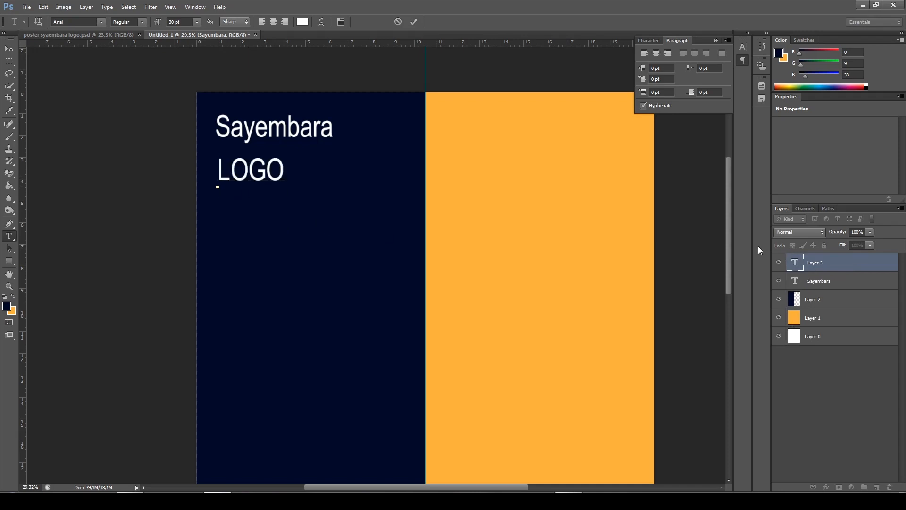
# Style the "LOGO" text as Arial Bold at 60 pt and move it directly beneath "Sayembara", aligned with its left edge
pyautogui.press('ctrl')
pyautogui.hotkey('ctrl', 'a')
pyautogui.click(263, 171)
pyautogui.moveTo(285, 166); pyautogui.dragTo(182, 155)
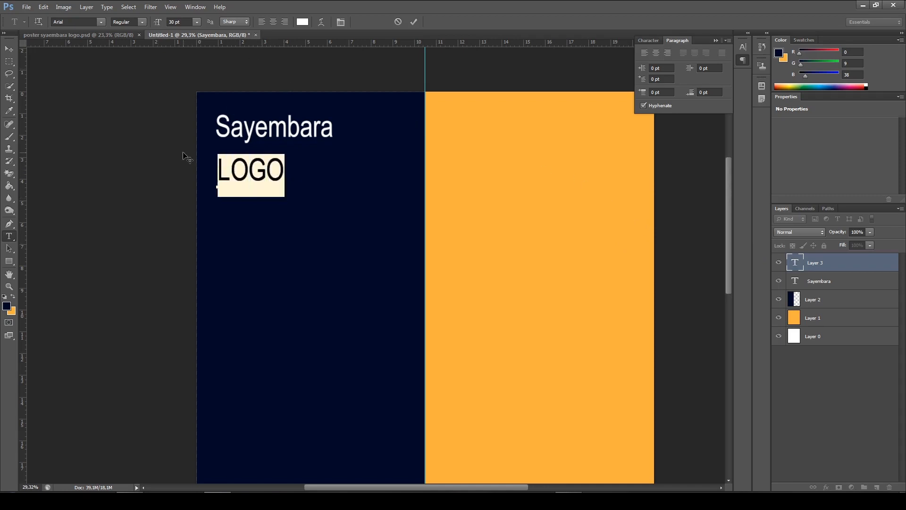
pyautogui.click(143, 22)
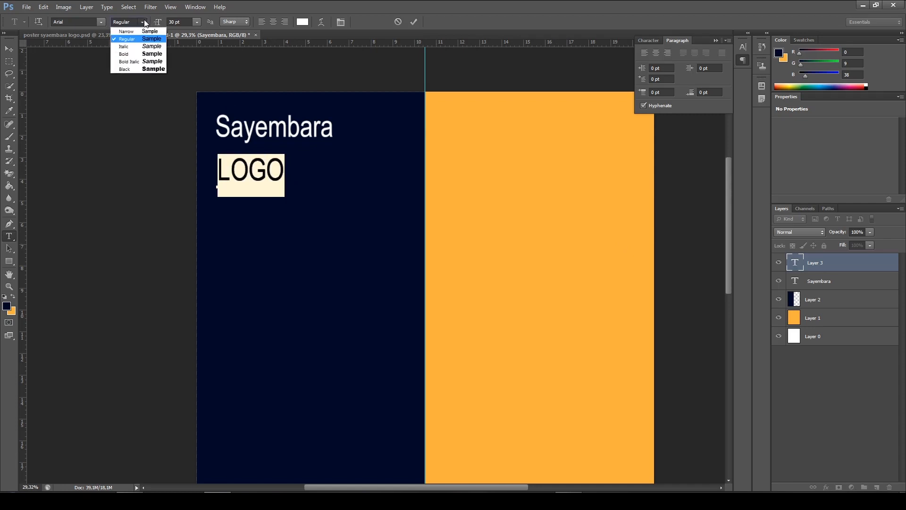
pyautogui.click(141, 54)
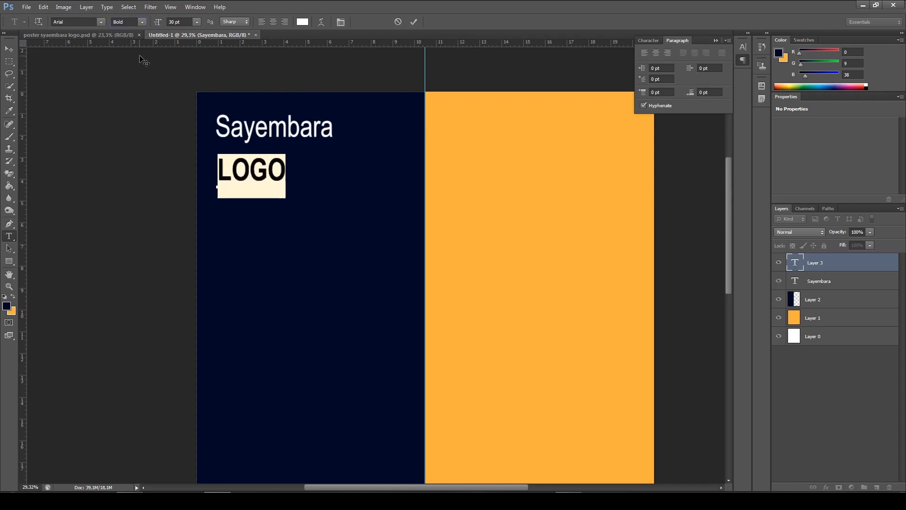
pyautogui.click(197, 22)
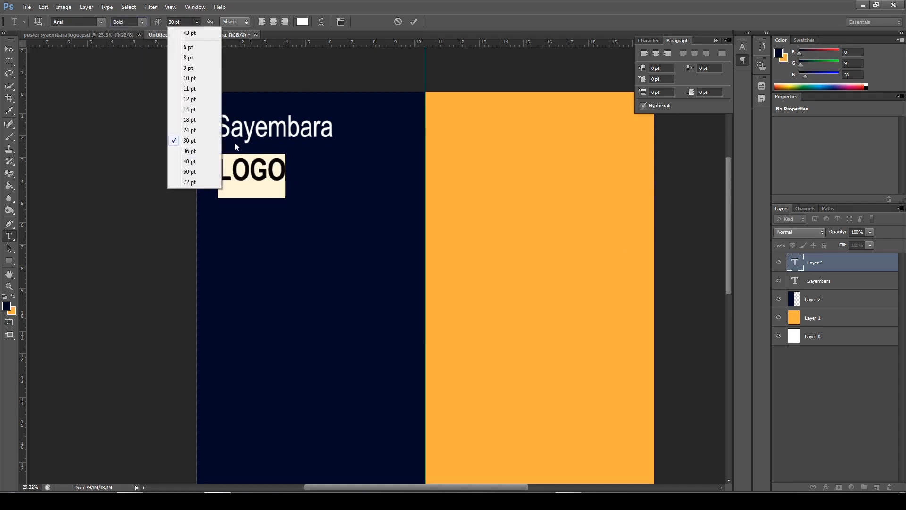
pyautogui.click(189, 172)
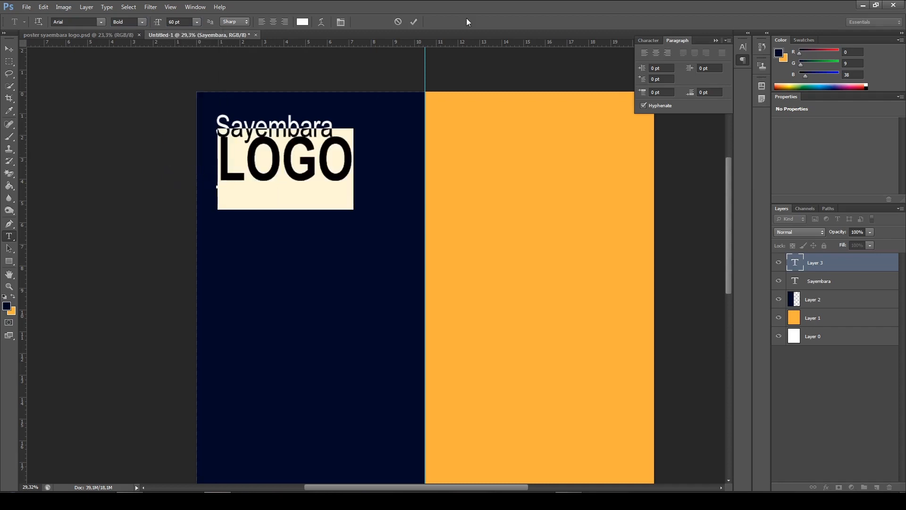
pyautogui.click(414, 21)
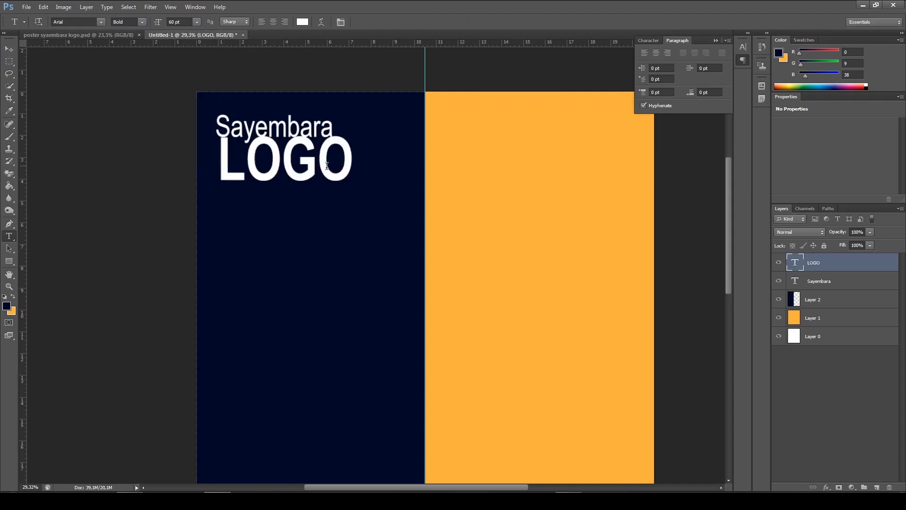
pyautogui.click(9, 48)
pyautogui.moveTo(332, 164)
pyautogui.mouseDown()
pyautogui.moveTo(329, 174)
pyautogui.moveTo(331, 165)
pyautogui.mouseUp()
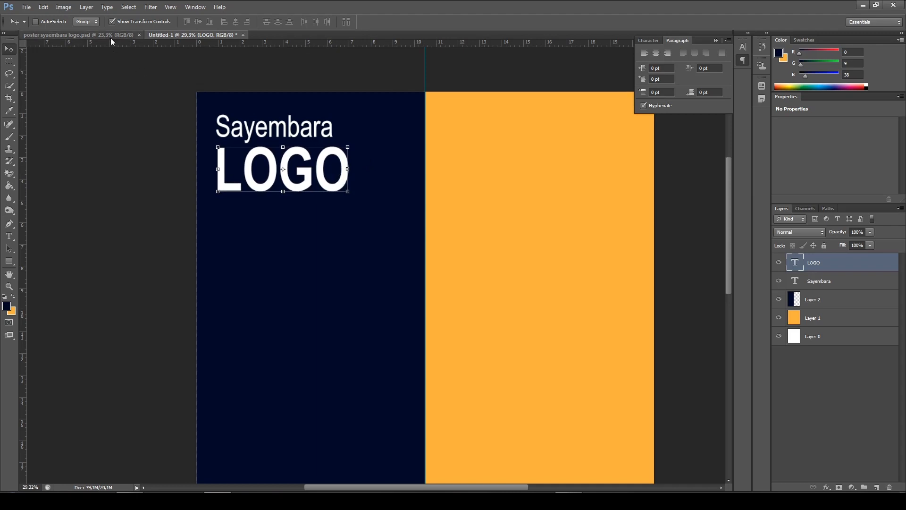
# Compare the heading with the finished poster, then set the "Sayembara" text in Untitled-1 to Bold and nudge it slightly vertically
pyautogui.click(111, 37)
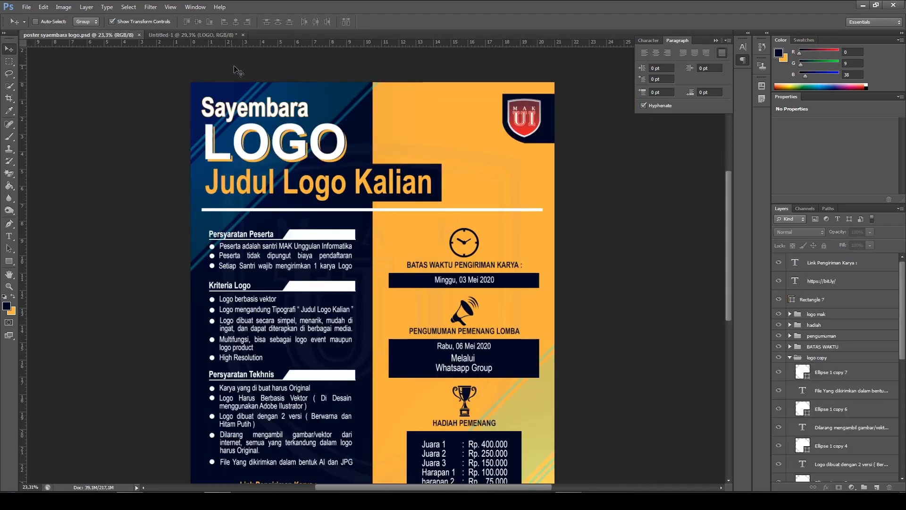
pyautogui.click(204, 35)
pyautogui.press('t')
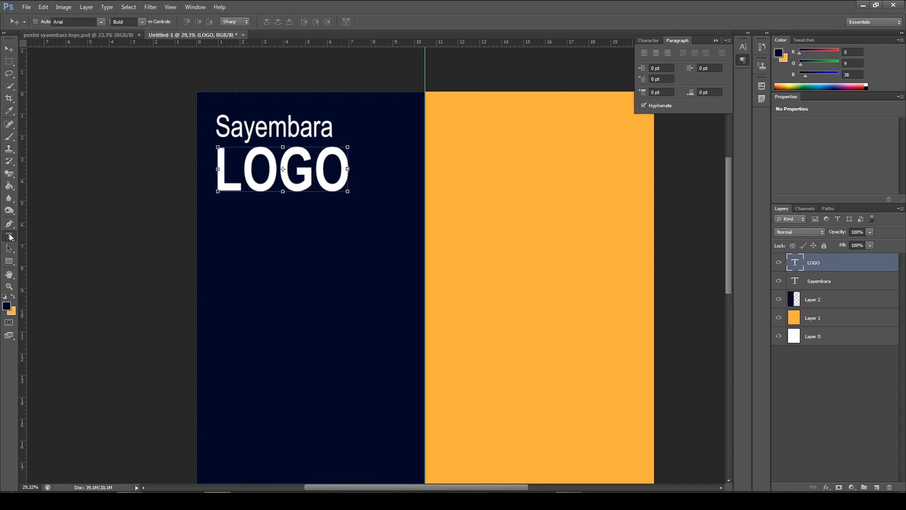
pyautogui.moveTo(330, 132); pyautogui.dragTo(207, 124)
pyautogui.click(142, 22)
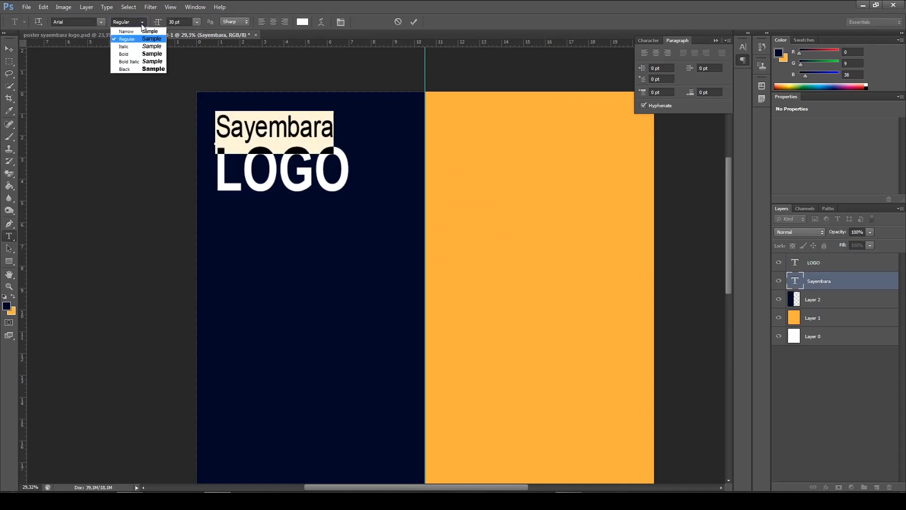
pyautogui.click(140, 53)
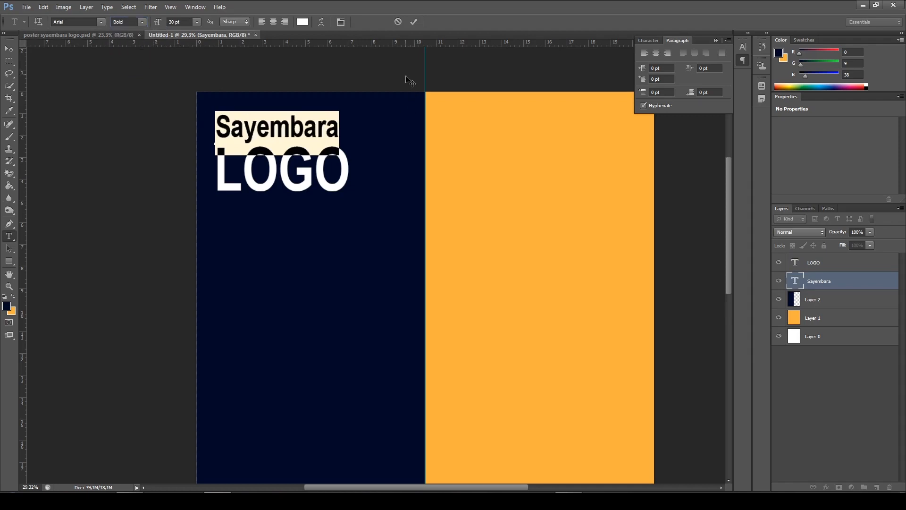
pyautogui.click(417, 22)
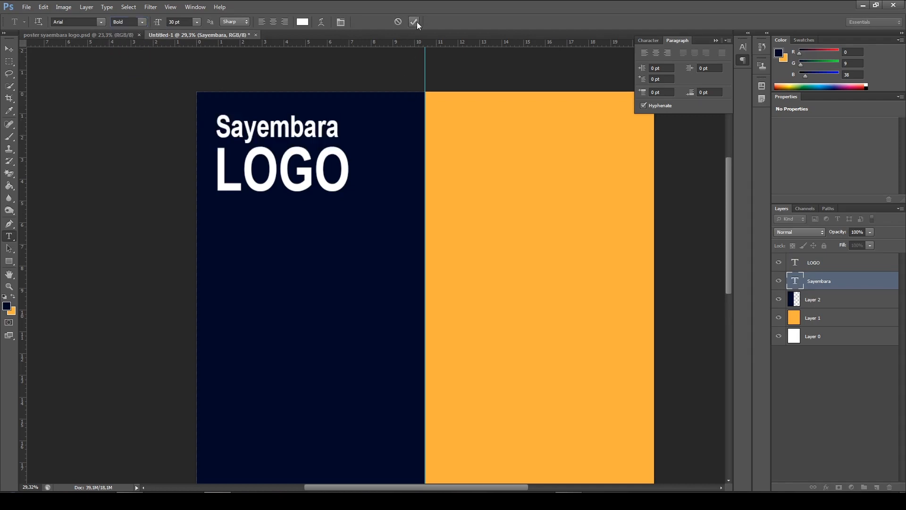
pyautogui.click(8, 49)
pyautogui.press('Down')
pyautogui.press('Up')
pyautogui.press('Up')
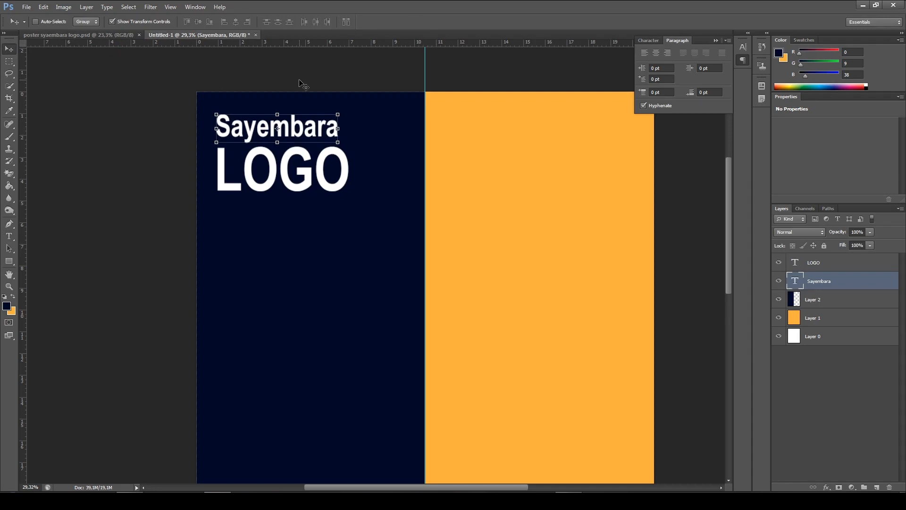
# Check the third heading line in the finished poster and add the text "Judul Logo Kalian" below "LOGO" in Untitled-1
pyautogui.click(121, 35)
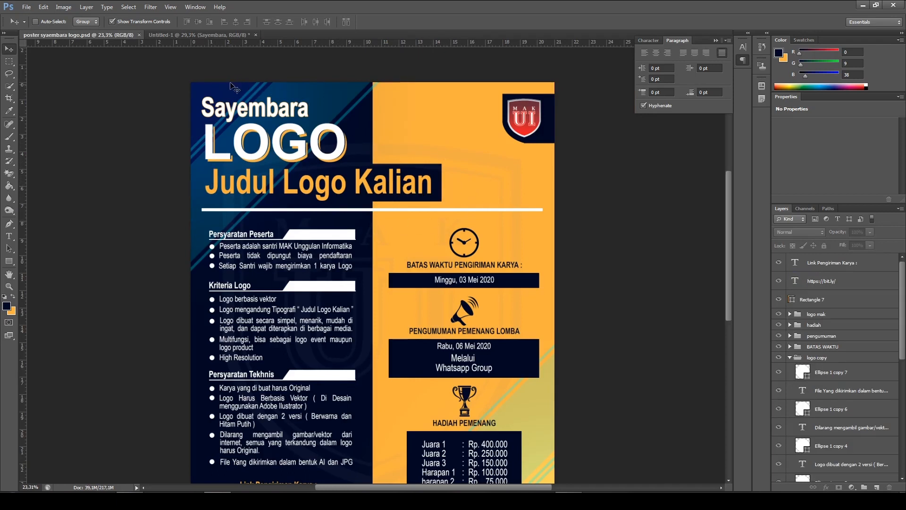
pyautogui.click(191, 34)
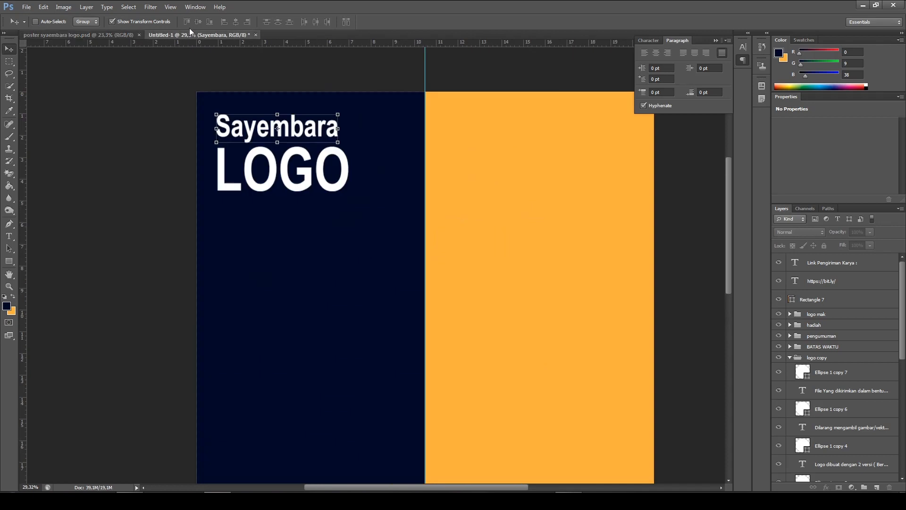
pyautogui.click(17, 240)
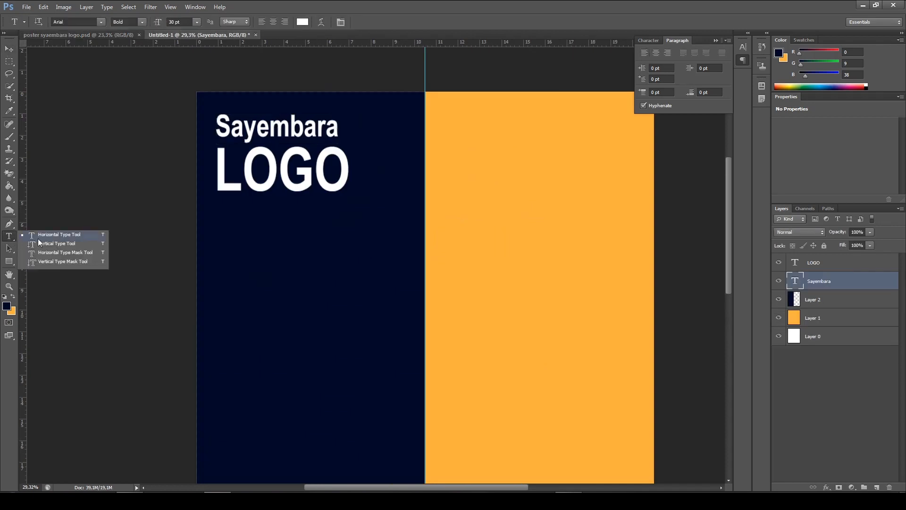
pyautogui.click(46, 239)
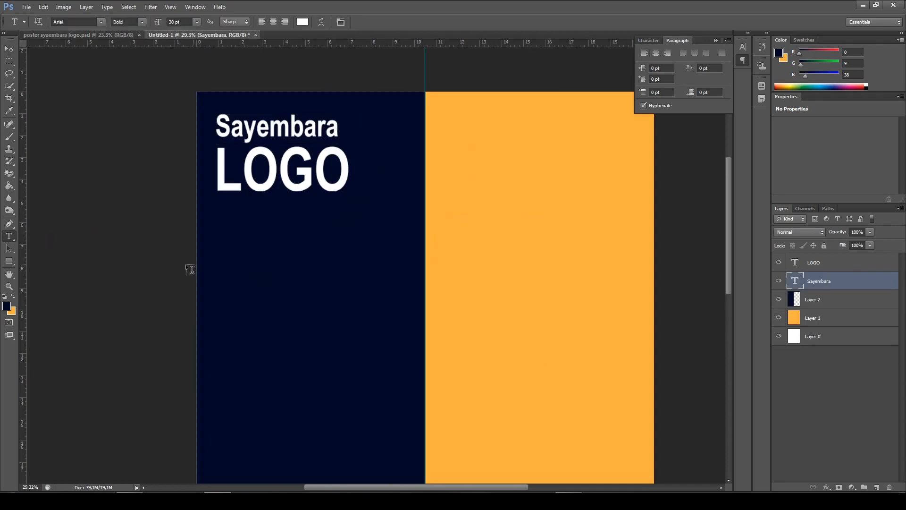
pyautogui.click(226, 236)
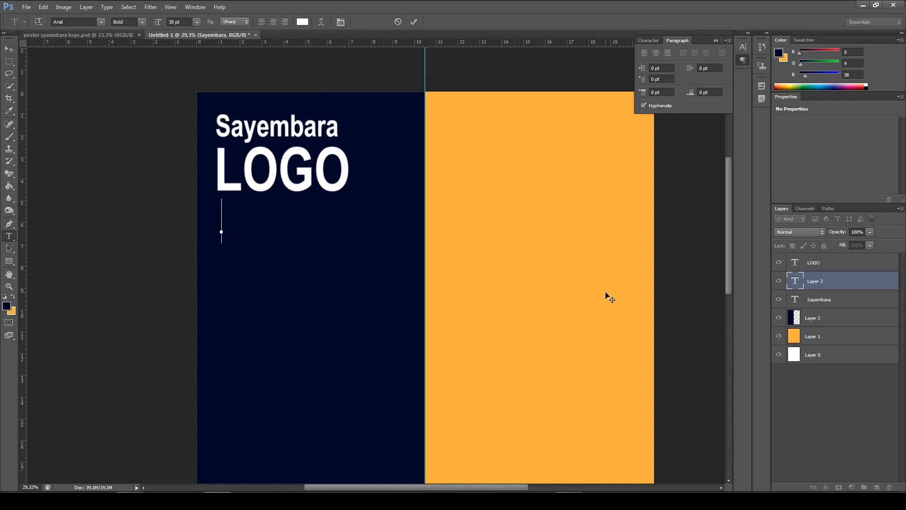
pyautogui.write('Ju')
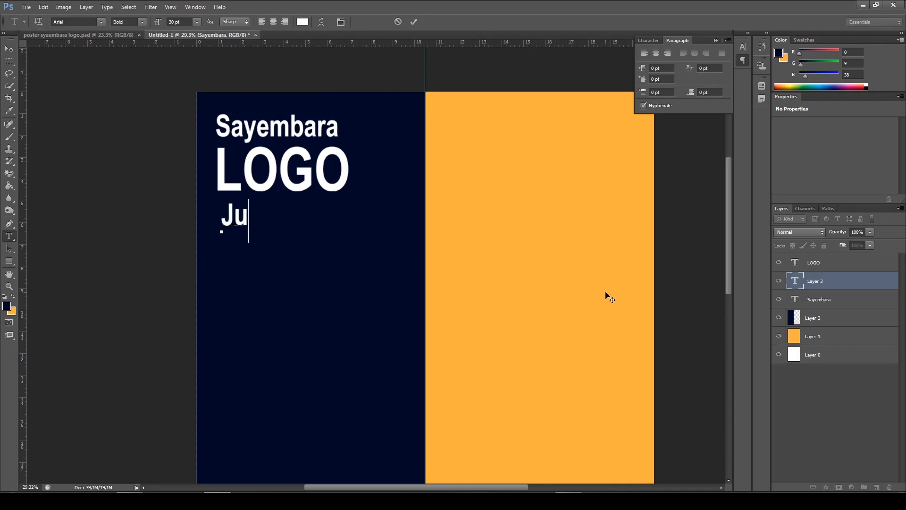
pyautogui.write('dul Log')
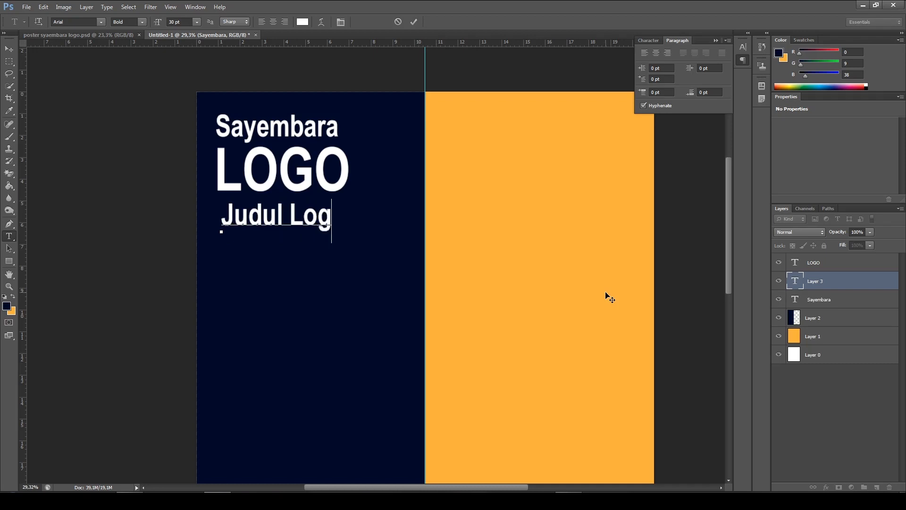
pyautogui.write('o Kalian')
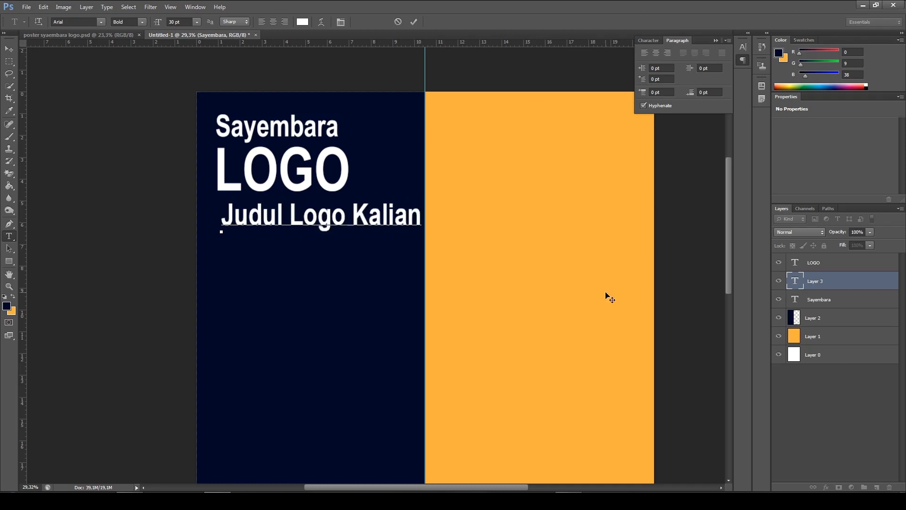
pyautogui.click(414, 22)
# Compare with the finished poster and set the "Judul Logo Kalian" text size to 48 pt
pyautogui.click(78, 35)
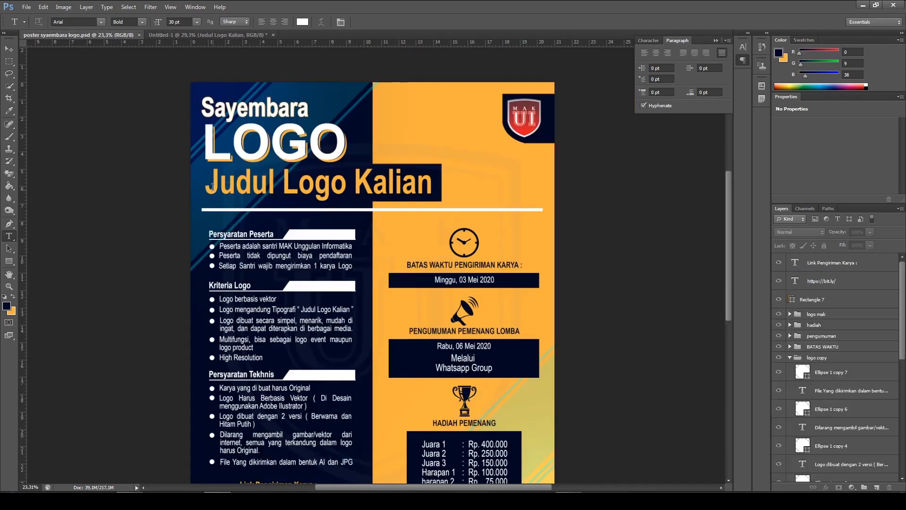
pyautogui.click(183, 35)
pyautogui.click(296, 224)
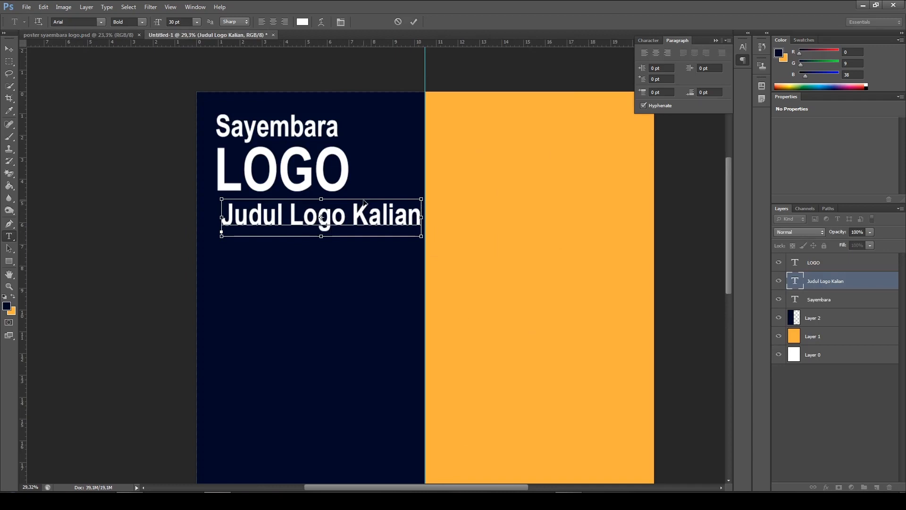
pyautogui.moveTo(421, 215); pyautogui.dragTo(221, 211)
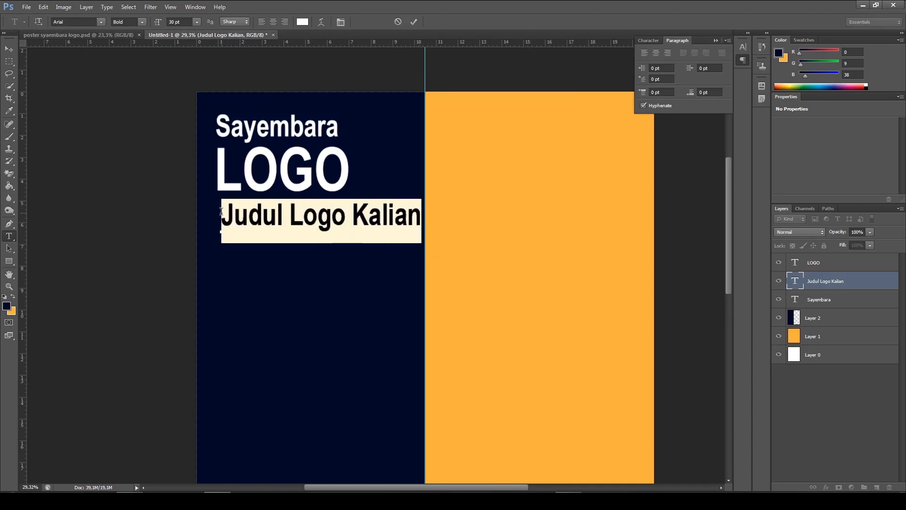
pyautogui.click(196, 22)
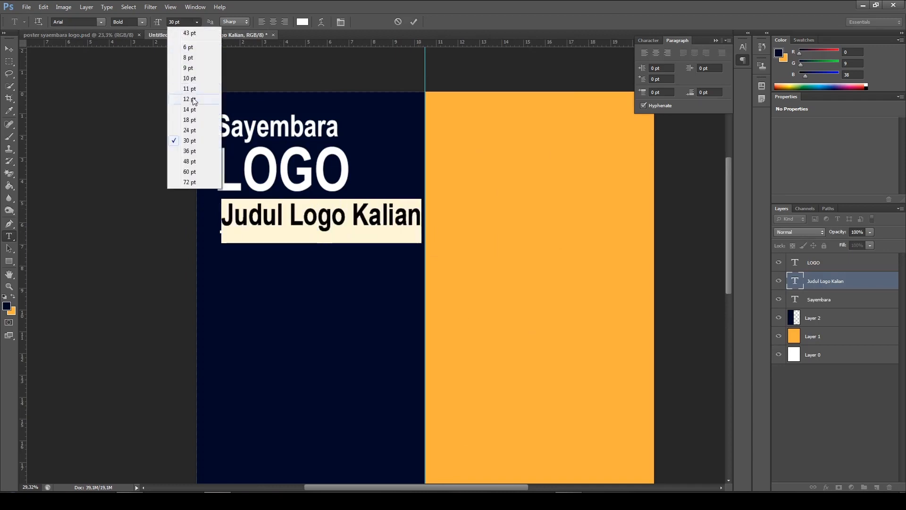
pyautogui.click(190, 162)
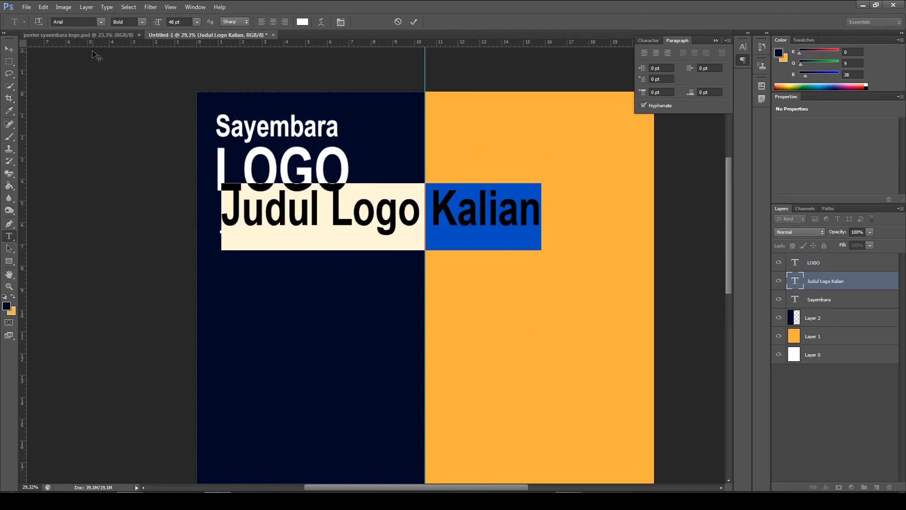
pyautogui.click(414, 21)
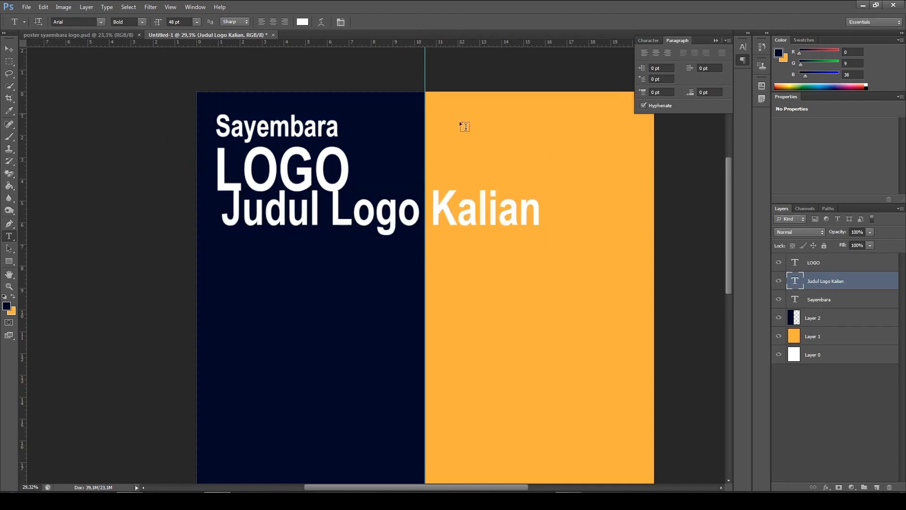
# Move the "Judul Logo Kalian" text just beneath "LOGO", with its left edge in line with the other heading lines
pyautogui.press('v')
pyautogui.moveTo(478, 216)
pyautogui.mouseDown()
pyautogui.moveTo(461, 225)
pyautogui.moveTo(470, 225)
pyautogui.mouseUp()
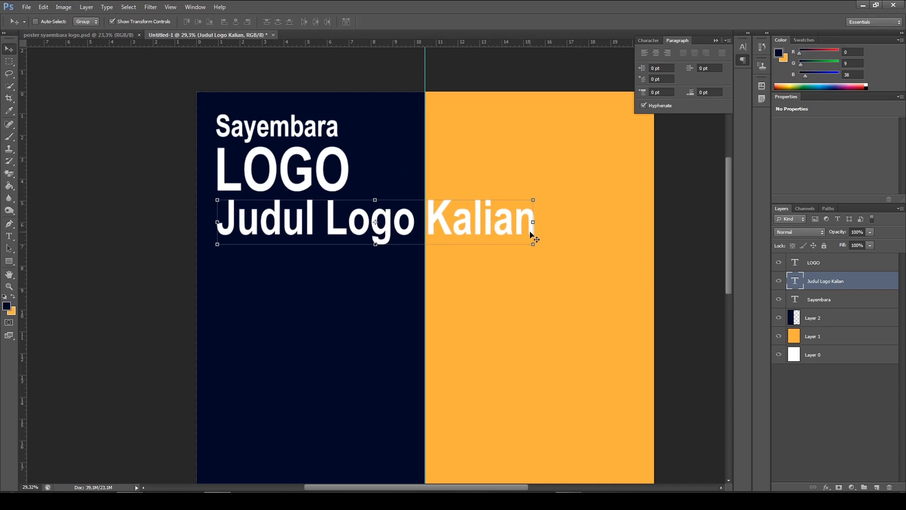
pyautogui.press('Up')
pyautogui.press('Up')
pyautogui.press('Up')
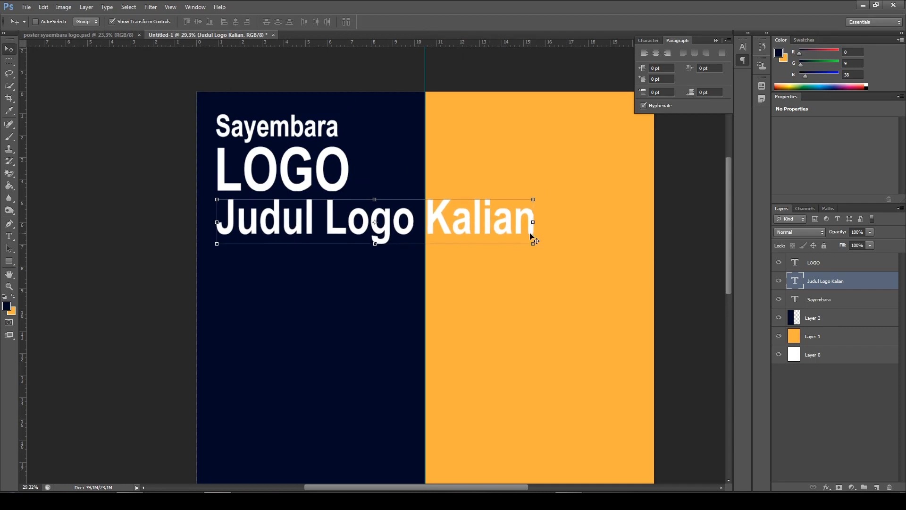
pyautogui.press('Up')
pyautogui.press('Up')
pyautogui.press('Up')
pyautogui.press('Up')
pyautogui.press('Up')
pyautogui.press('Up')
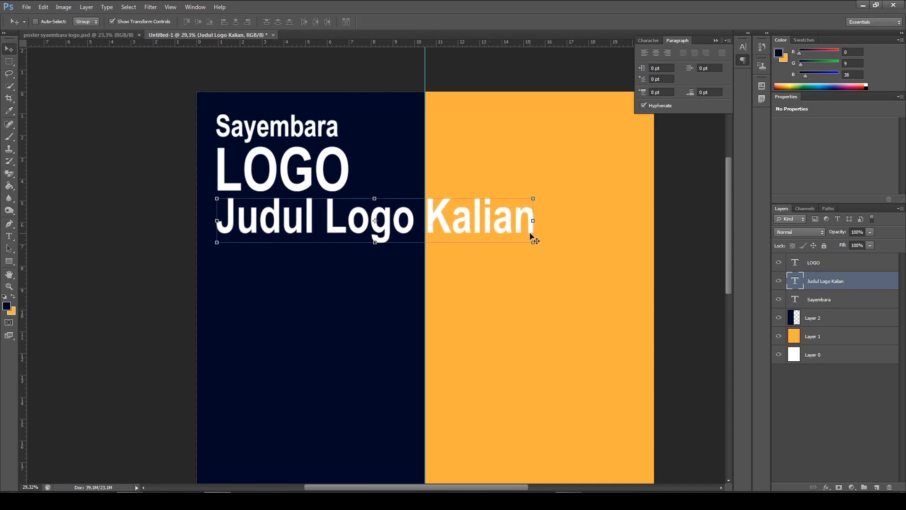
pyautogui.keyDown('ctrl'); pyautogui.click(158, 215); pyautogui.keyUp('ctrl')
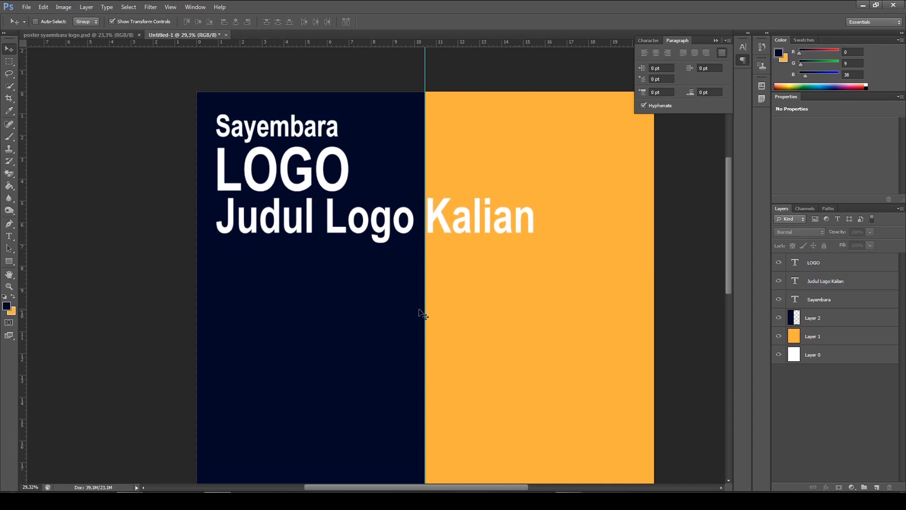
# Place a vertical guide along the left edge of the heading texts, about 0.8 cm from the canvas's left edge
pyautogui.scroll(-3, 416, 311)
pyautogui.scroll(-2, 301, 267)
pyautogui.scroll(1, 304, 272)
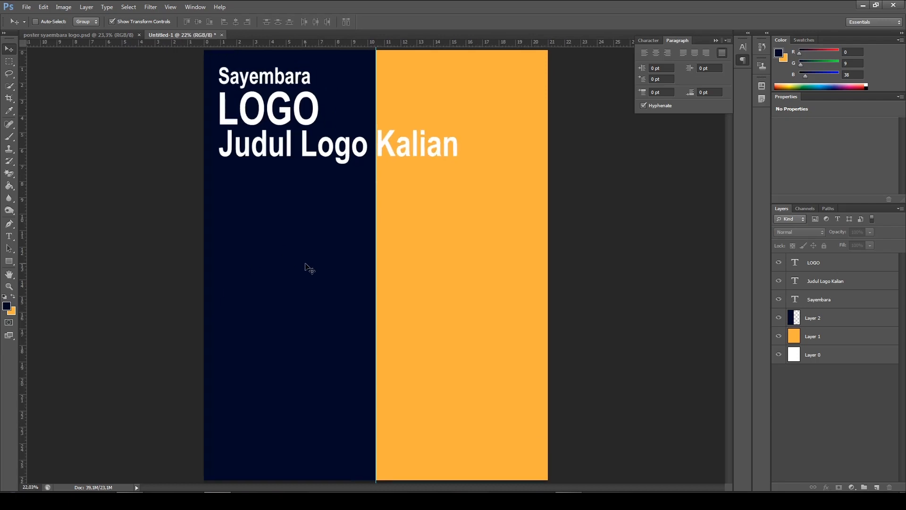
pyautogui.press('alt')
pyautogui.scroll(-1, 230, 410)
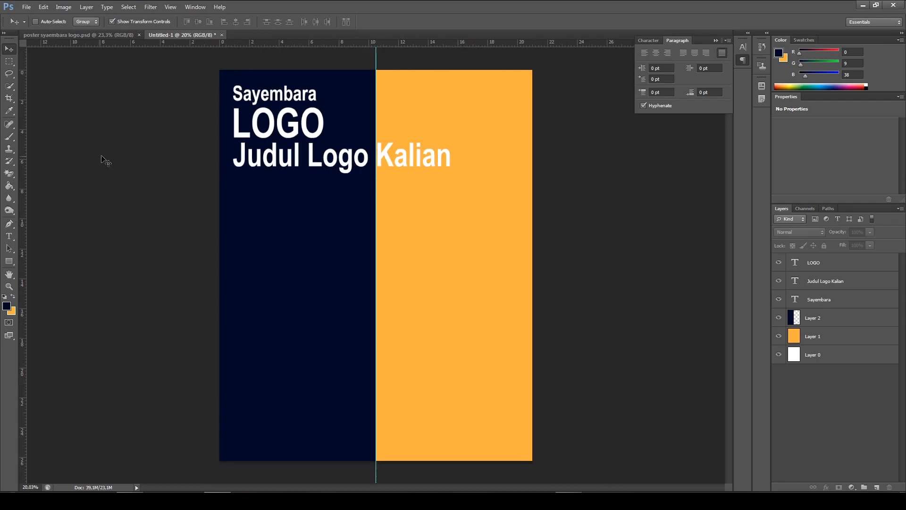
pyautogui.moveTo(23, 216); pyautogui.dragTo(232, 231)
pyautogui.scroll(1, 215, 296)
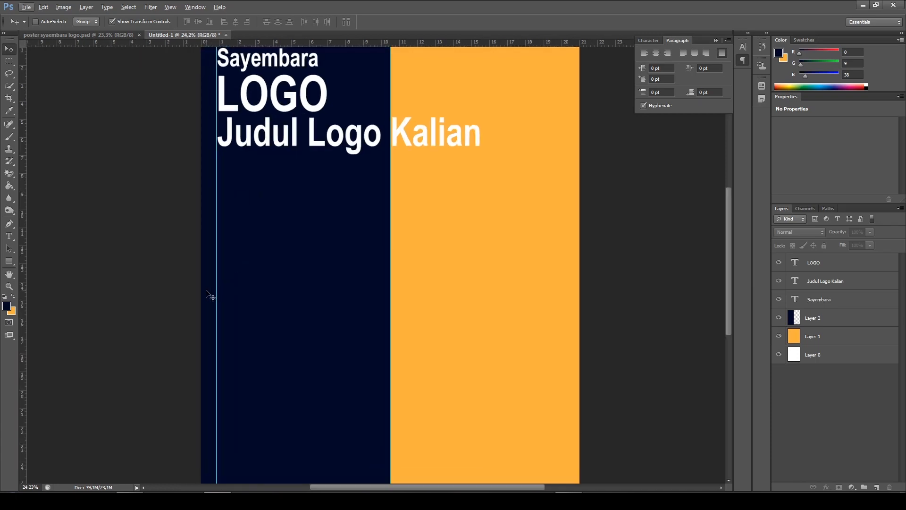
pyautogui.scroll(-1, 253, 237)
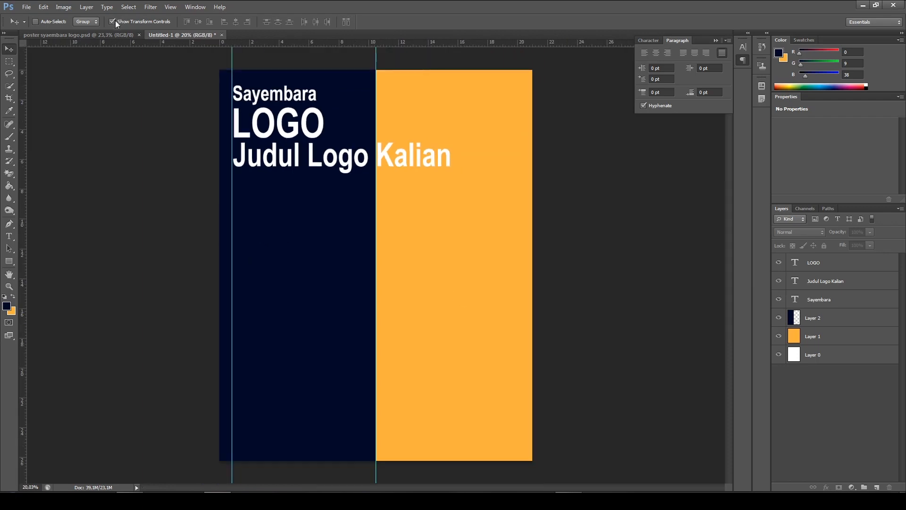
# Check the margins of the finished poster and place a vertical guide in Untitled-1 near the canvas's right edge, at about 20.2 cm
pyautogui.click(111, 35)
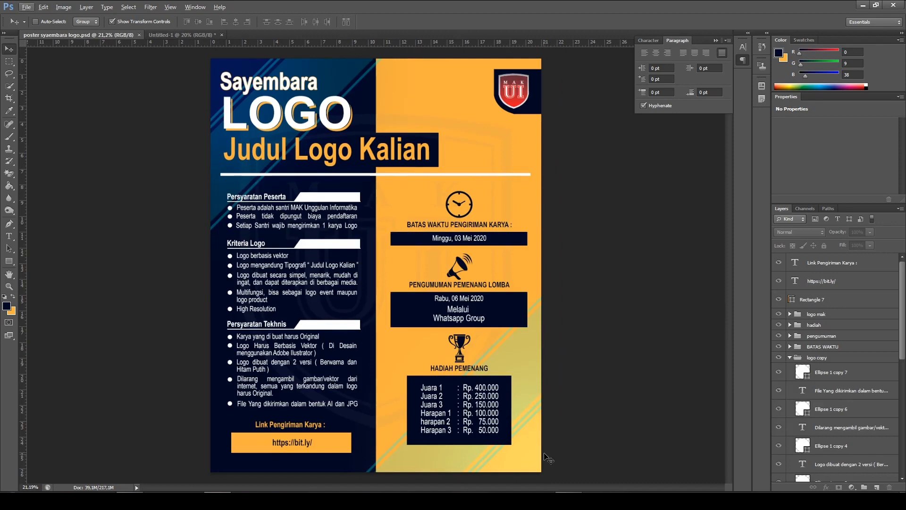
pyautogui.click(177, 35)
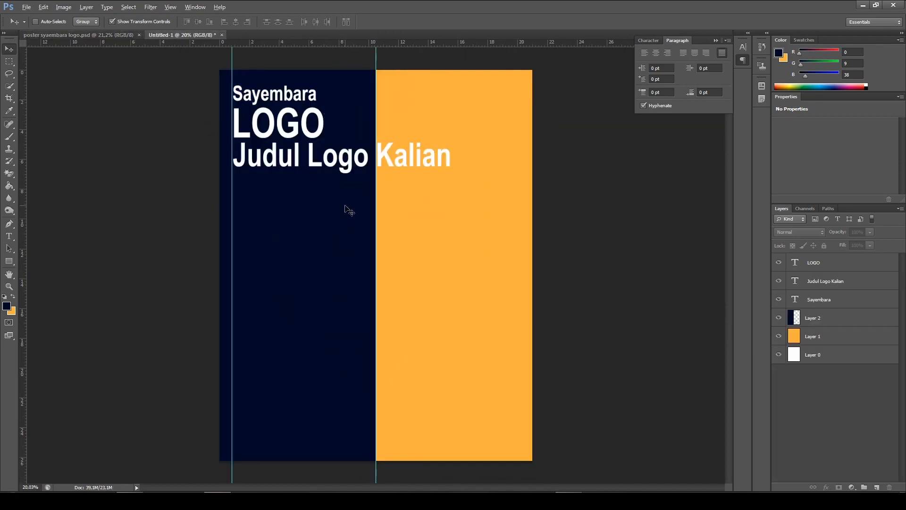
pyautogui.scroll(2, 345, 206)
pyautogui.scroll(1, 446, 222)
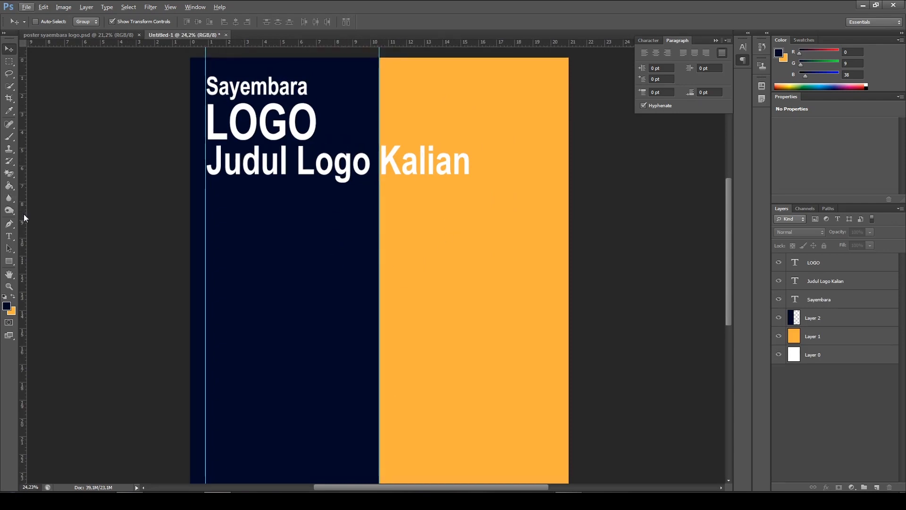
pyautogui.moveTo(24, 215); pyautogui.dragTo(555, 211)
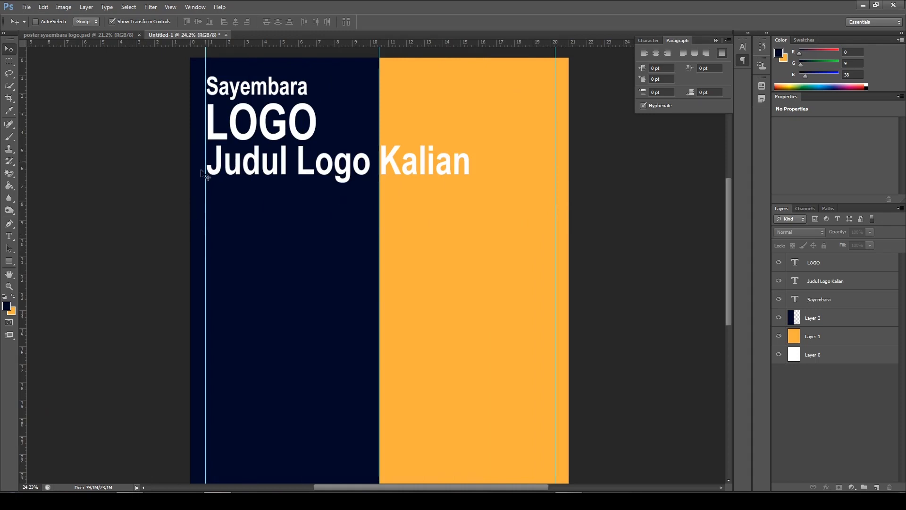
# Nudge the "LOGO" text left until its edge meets the left margin guide
pyautogui.scroll(3, 203, 170)
pyautogui.scroll(3, 226, 152)
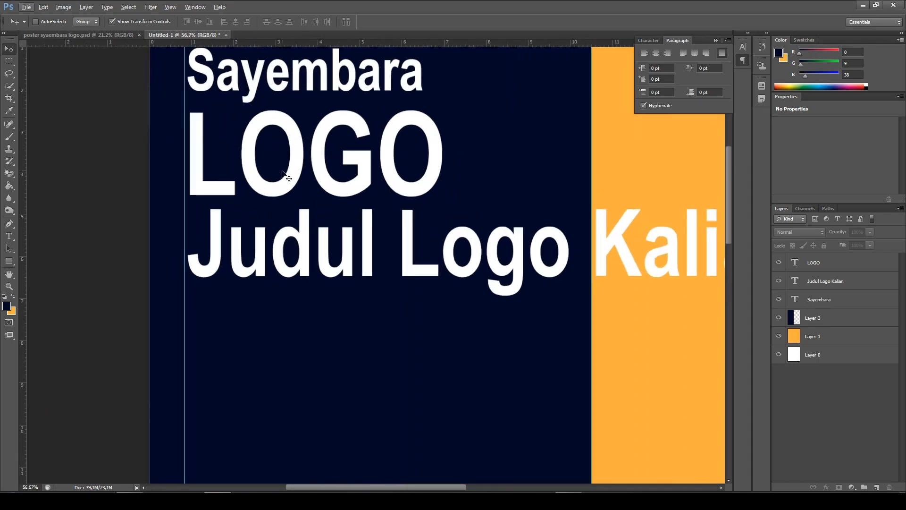
pyautogui.keyDown('ctrl'); pyautogui.click(287, 163); pyautogui.keyUp('ctrl')
pyautogui.press('Left')
pyautogui.press('Left')
pyautogui.press('Left')
pyautogui.press('Left')
pyautogui.press('Left')
pyautogui.press('Left')
pyautogui.press('Left')
pyautogui.press('Left')
pyautogui.press('Left')
pyautogui.press('Left')
pyautogui.press('Left')
pyautogui.press('Left')
pyautogui.press('Left')
pyautogui.press('Left')
pyautogui.press('Left')
pyautogui.press('Left')
pyautogui.press('Left')
pyautogui.press('Left')
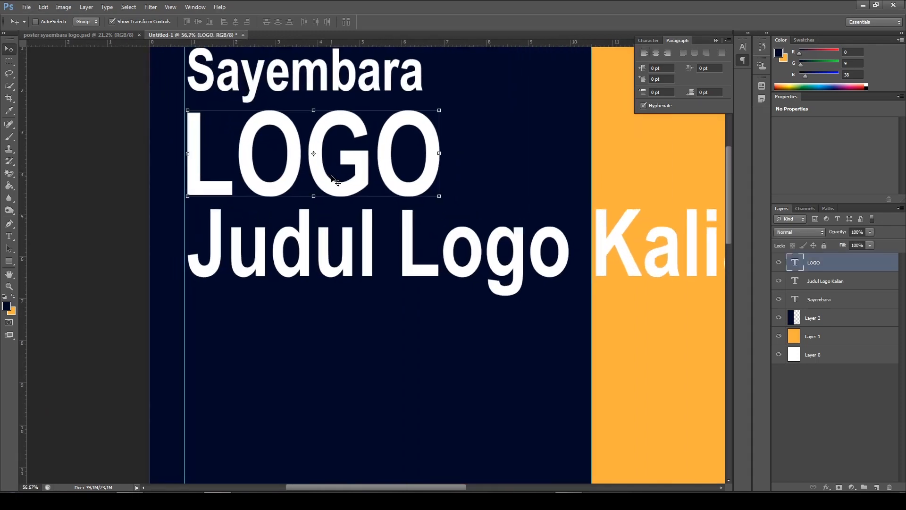
# Nudge the "Judul Logo Kalian" text left until its edge meets the left margin guide
pyautogui.keyDown('ctrl'); pyautogui.click(366, 249); pyautogui.keyUp('ctrl')
pyautogui.press('Left')
pyautogui.press('Left')
pyautogui.press('Left')
pyautogui.press('Left')
pyautogui.press('Left')
pyautogui.press('Left')
pyautogui.press('Left')
pyautogui.press('Left')
pyautogui.press('Left')
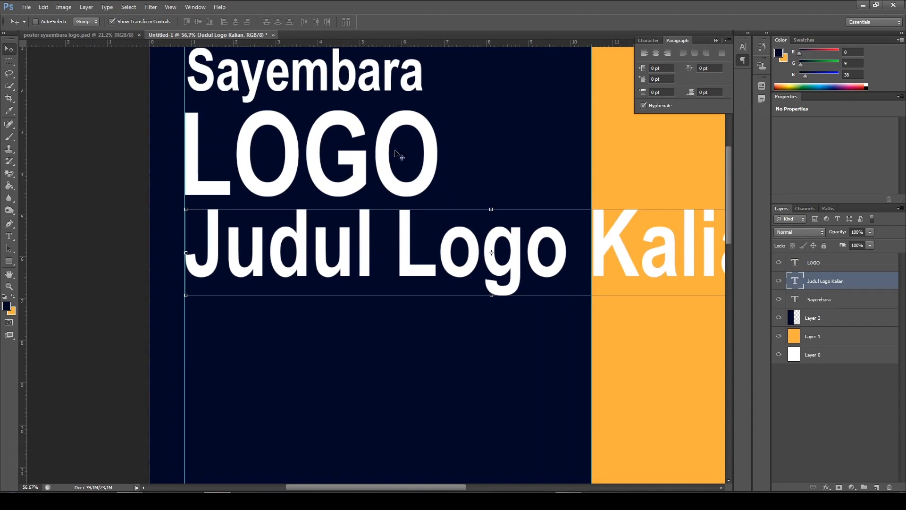
# Nudge the "Sayembara" text left until its edge meets the left margin guide
pyautogui.keyDown('ctrl'); pyautogui.click(308, 78); pyautogui.keyUp('ctrl')
pyautogui.scroll(1, 314, 103)
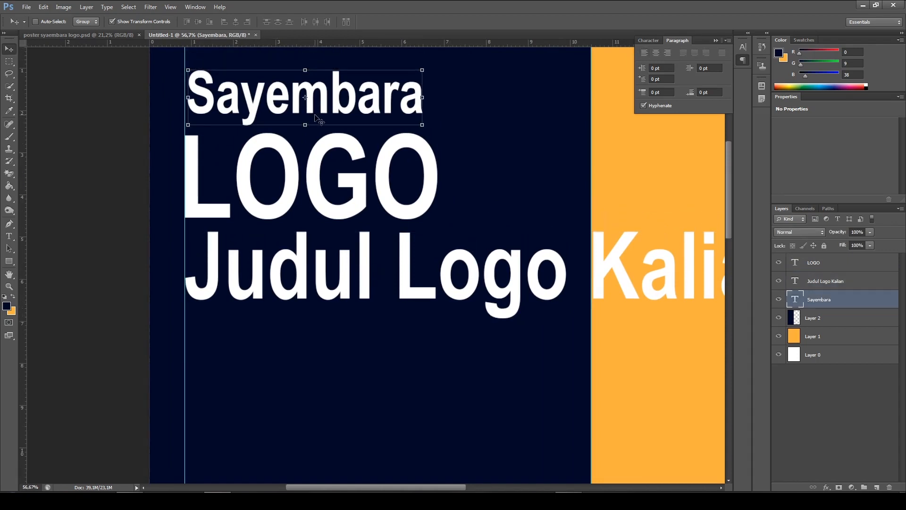
pyautogui.press('Left')
pyautogui.press('Left')
pyautogui.press('Left')
pyautogui.press('Left')
pyautogui.press('Left')
pyautogui.press('Left')
pyautogui.press('Left')
pyautogui.press('Left')
pyautogui.press('Left')
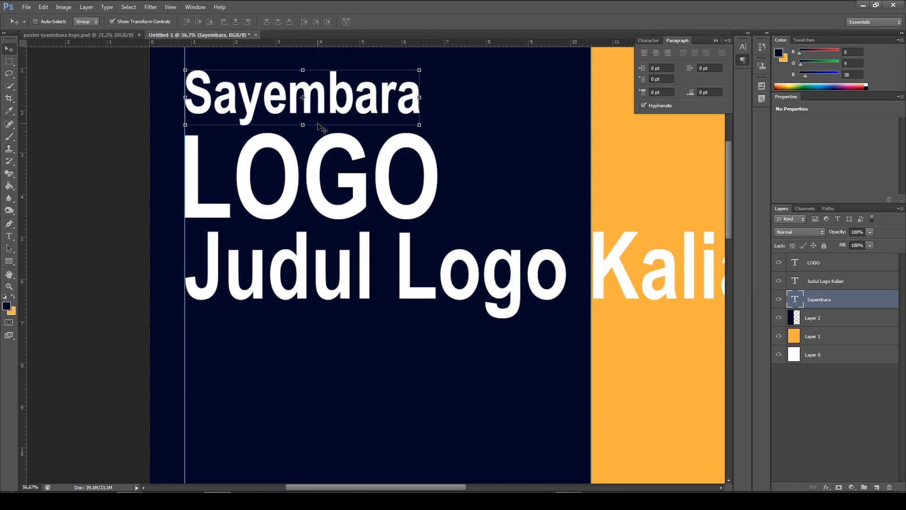
pyautogui.keyDown('ctrl'); pyautogui.click(122, 221); pyautogui.keyUp('ctrl')
pyautogui.keyDown('alt'); pyautogui.scroll(-4, 439, 235); pyautogui.keyUp('alt')
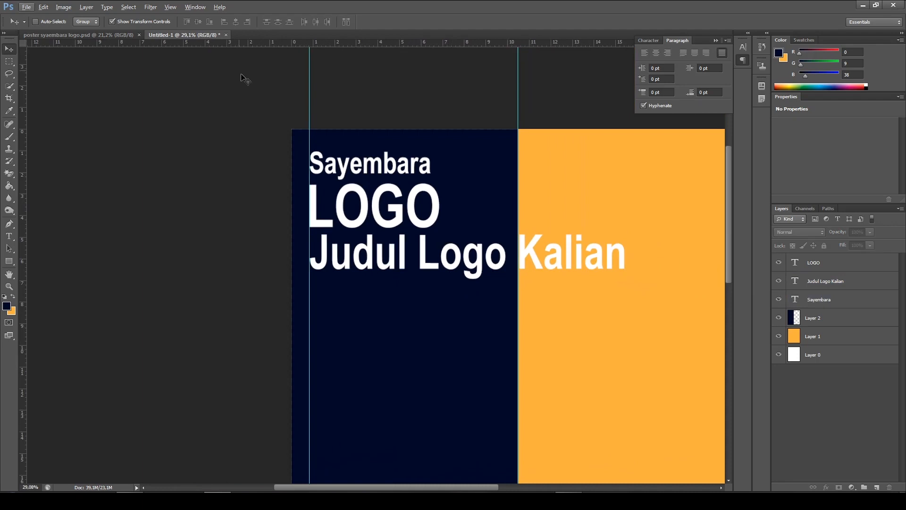
pyautogui.keyDown('alt'); pyautogui.scroll(-3, 470, 205); pyautogui.keyUp('alt')
pyautogui.keyDown('alt'); pyautogui.scroll(1, 344, 238); pyautogui.keyUp('alt')
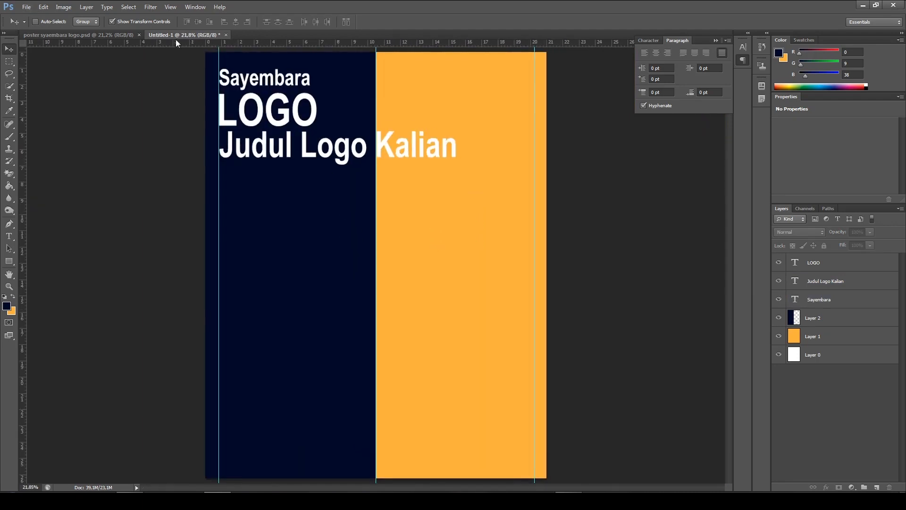
# Examine the offset orange shadow behind the "LOGO" heading in the finished poster syaembara logo.psd
pyautogui.click(98, 35)
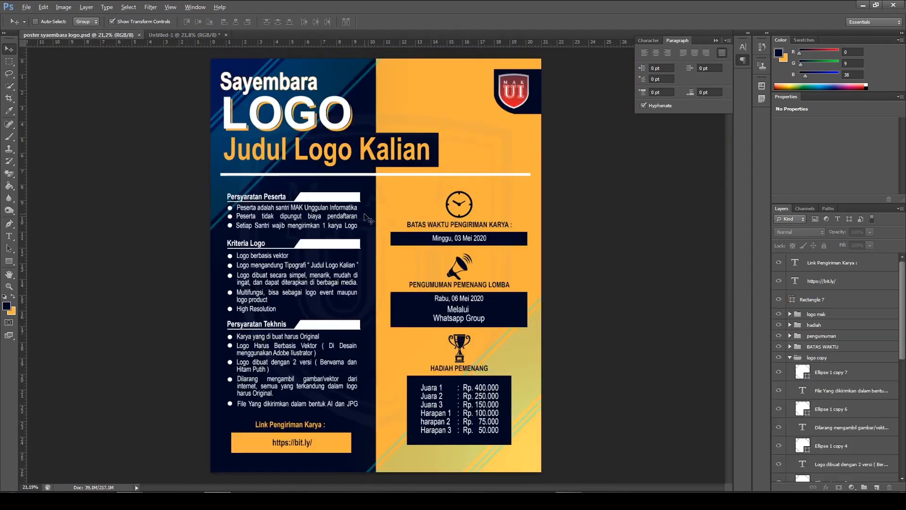
pyautogui.keyDown('alt'); pyautogui.scroll(5, 330, 137); pyautogui.keyUp('alt')
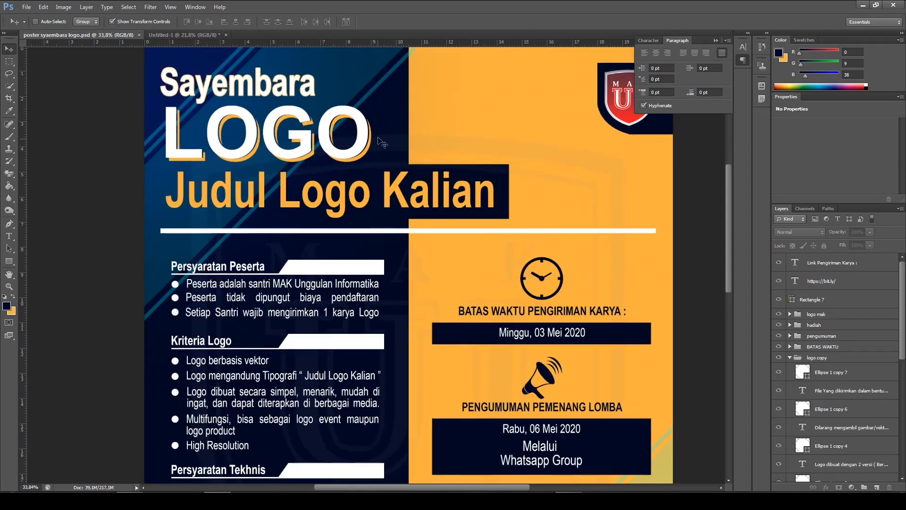
pyautogui.keyDown('alt'); pyautogui.scroll(5, 295, 156); pyautogui.keyUp('alt')
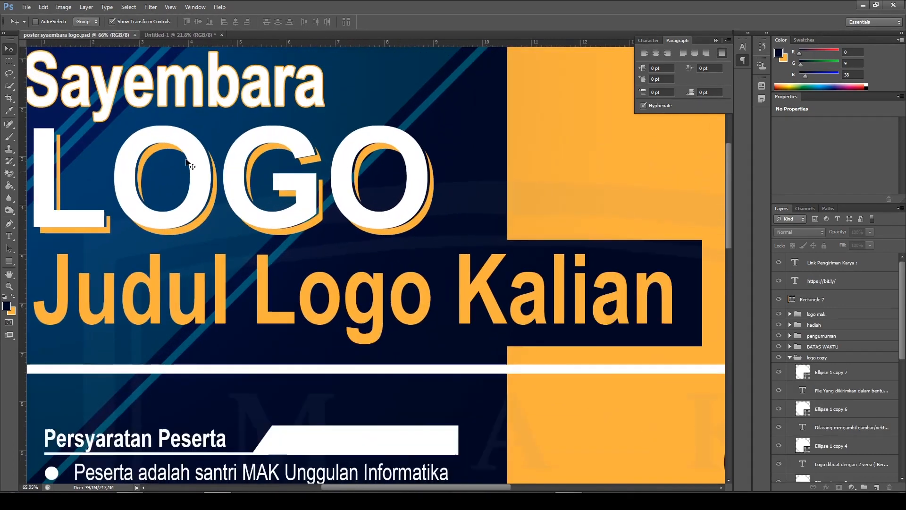
pyautogui.keyDown('alt'); pyautogui.scroll(1, 186, 162); pyautogui.keyUp('alt')
pyautogui.moveTo(340, 195); pyautogui.dragTo(417, 210)
pyautogui.keyDown('alt'); pyautogui.scroll(2, 304, 226); pyautogui.keyUp('alt')
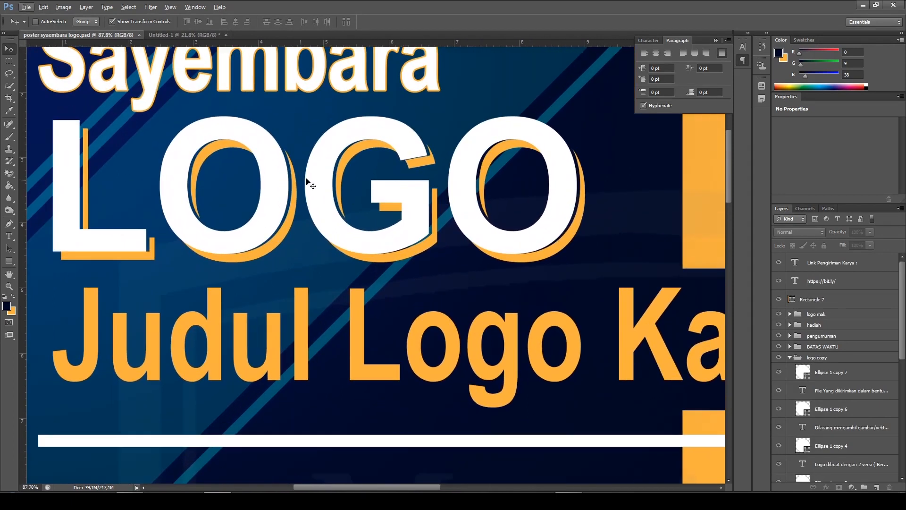
pyautogui.scroll(-1, 374, 222)
pyautogui.keyDown('alt'); pyautogui.scroll(-2, 283, 175); pyautogui.keyUp('alt')
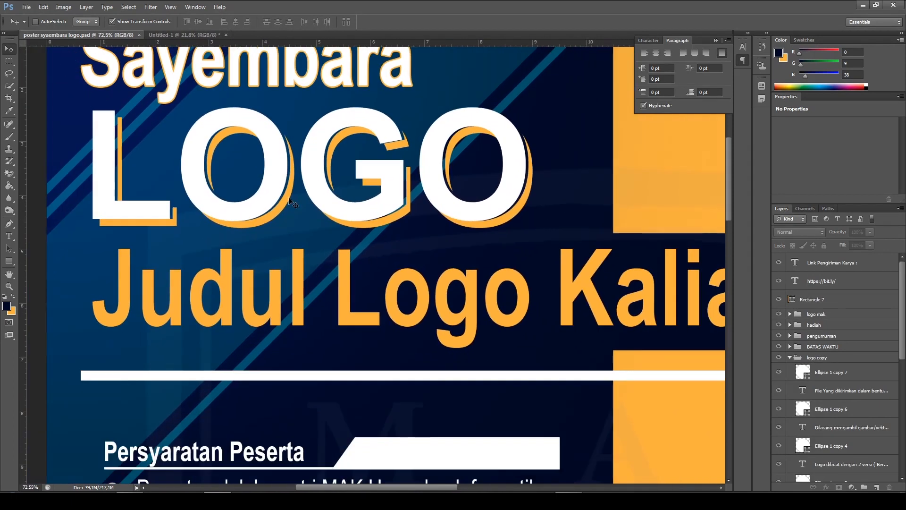
# Duplicate the LOGO text layer in Untitled-1 and place the copy directly below the original in the layer order
pyautogui.click(180, 34)
pyautogui.keyDown('alt'); pyautogui.scroll(5, 317, 212); pyautogui.keyUp('alt')
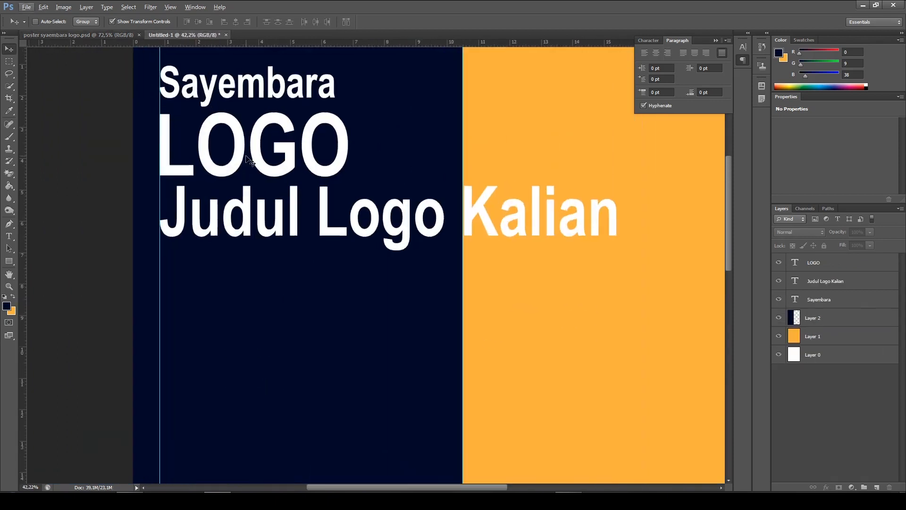
pyautogui.scroll(2, 305, 226)
pyautogui.keyDown('ctrl'); pyautogui.click(273, 185); pyautogui.keyUp('ctrl')
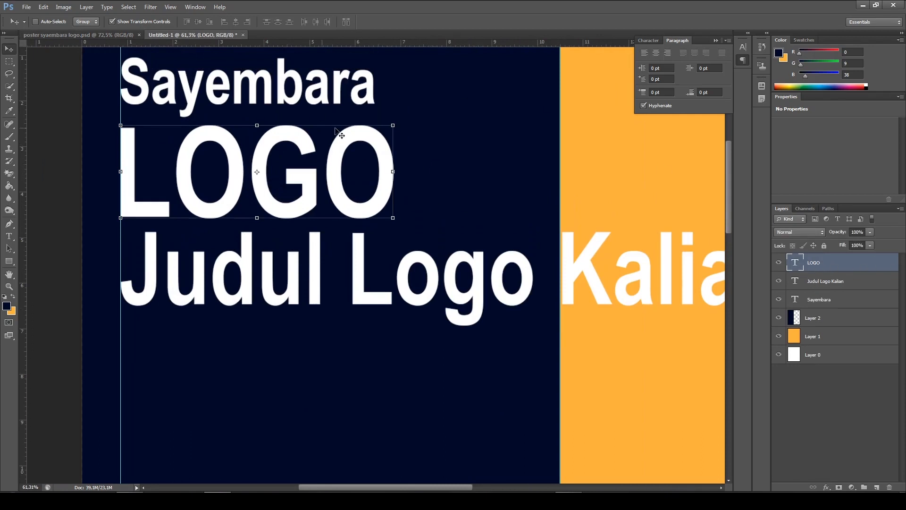
pyautogui.click(843, 281)
pyautogui.click(834, 264)
pyautogui.hotkey('ctrl', 'j')
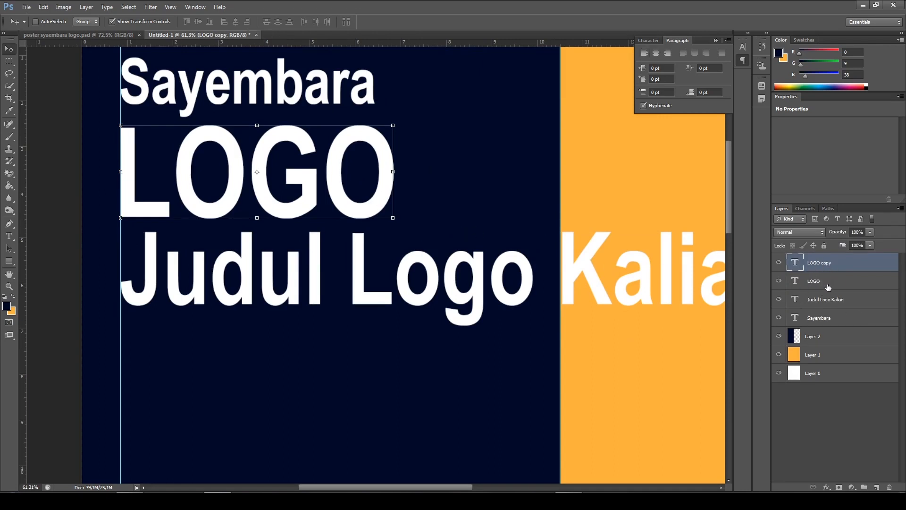
pyautogui.moveTo(835, 268); pyautogui.dragTo(829, 279)
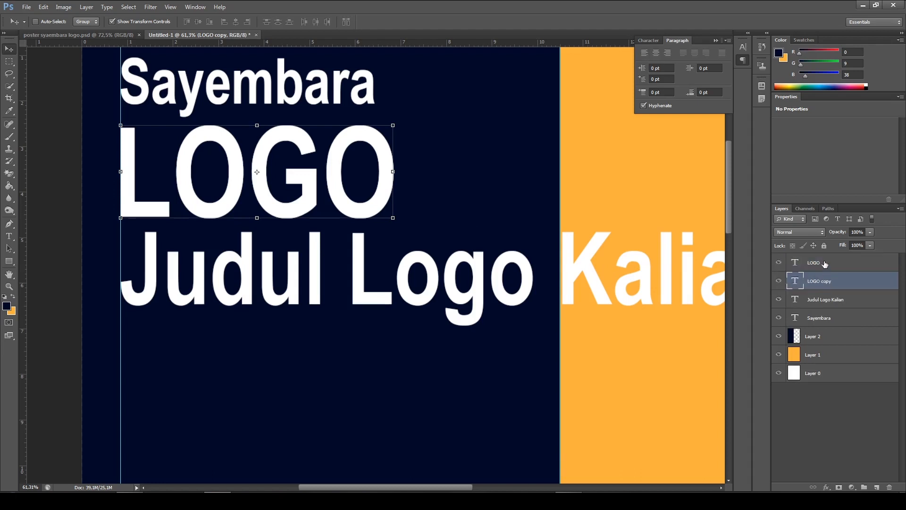
pyautogui.rightClick(826, 281)
pyautogui.click(832, 283)
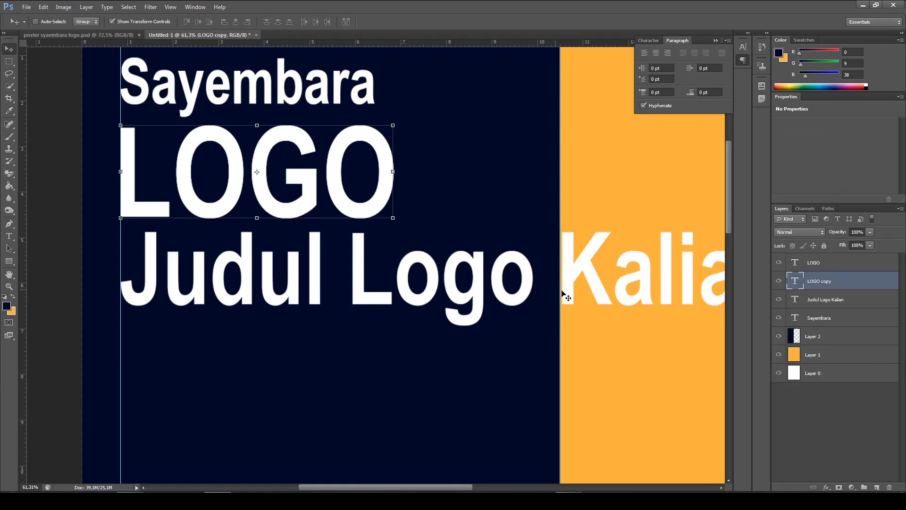
# Compare with the finished poster's heading and add a Color Overlay effect to the LOGO copy layer in Untitled-1
pyautogui.click(96, 35)
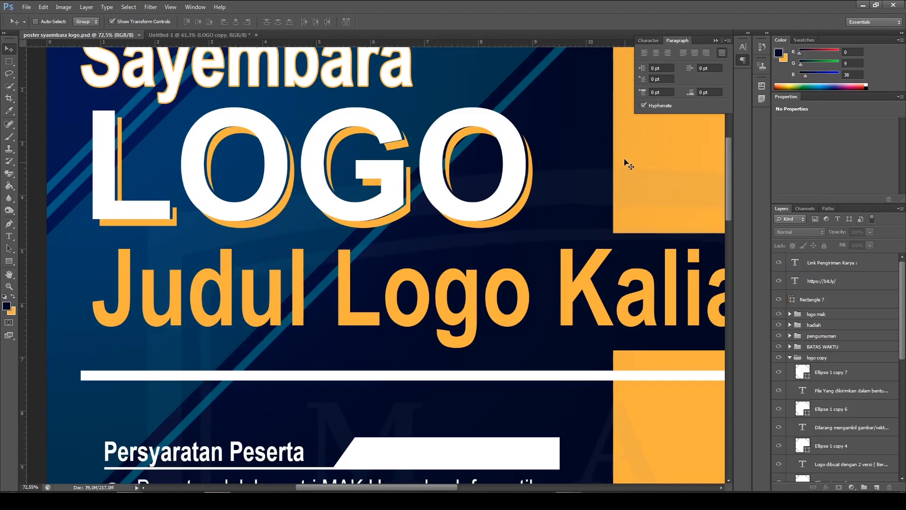
pyautogui.scroll(-2, 644, 169)
pyautogui.scroll(1, 664, 178)
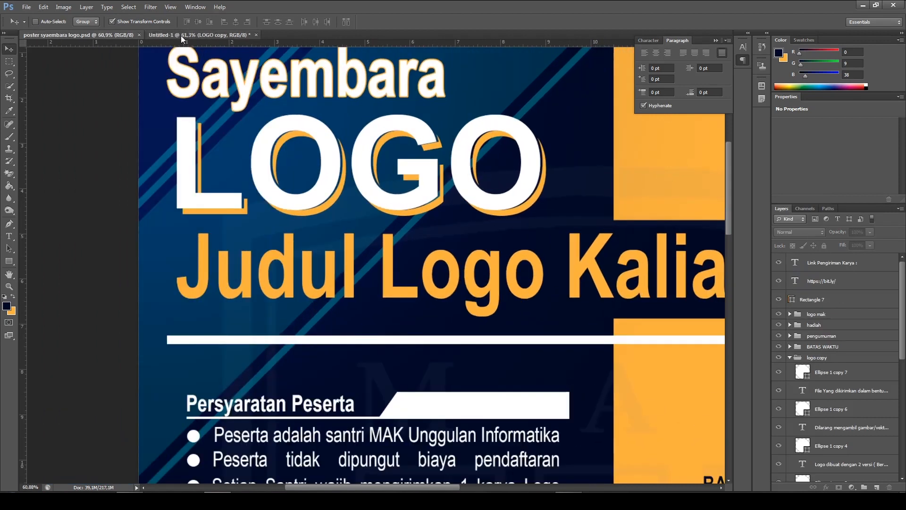
pyautogui.click(184, 35)
pyautogui.rightClick(834, 285)
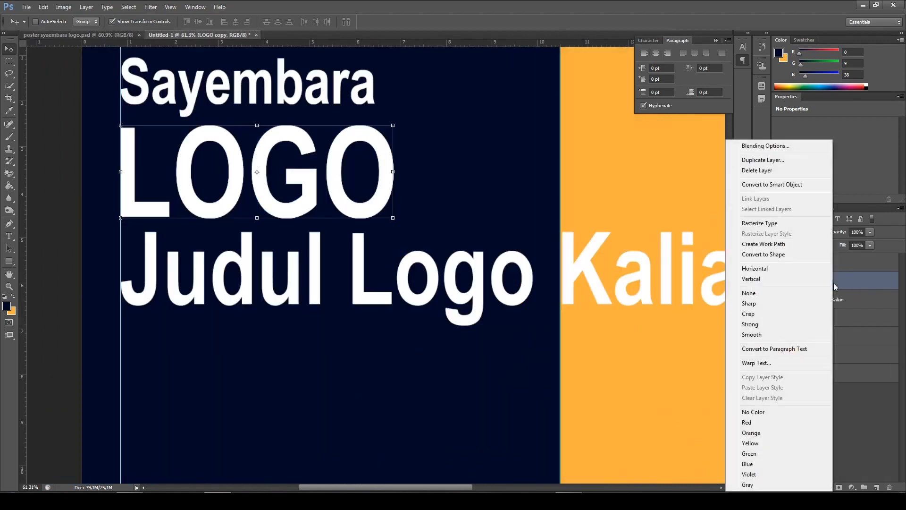
pyautogui.click(772, 147)
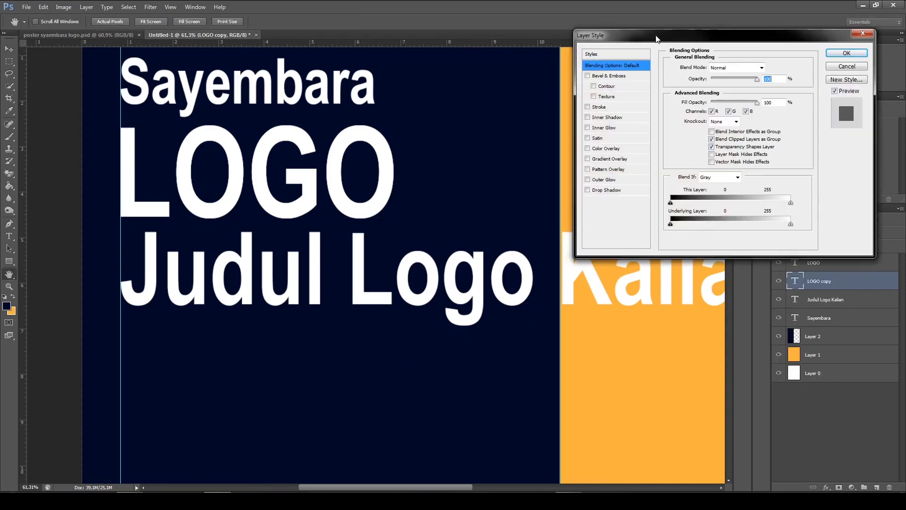
pyautogui.moveTo(656, 38); pyautogui.dragTo(676, 35)
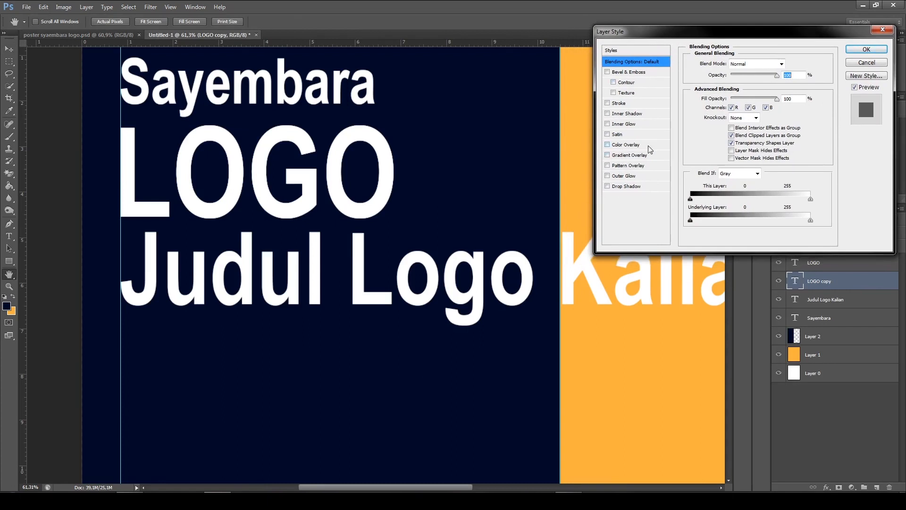
pyautogui.click(610, 147)
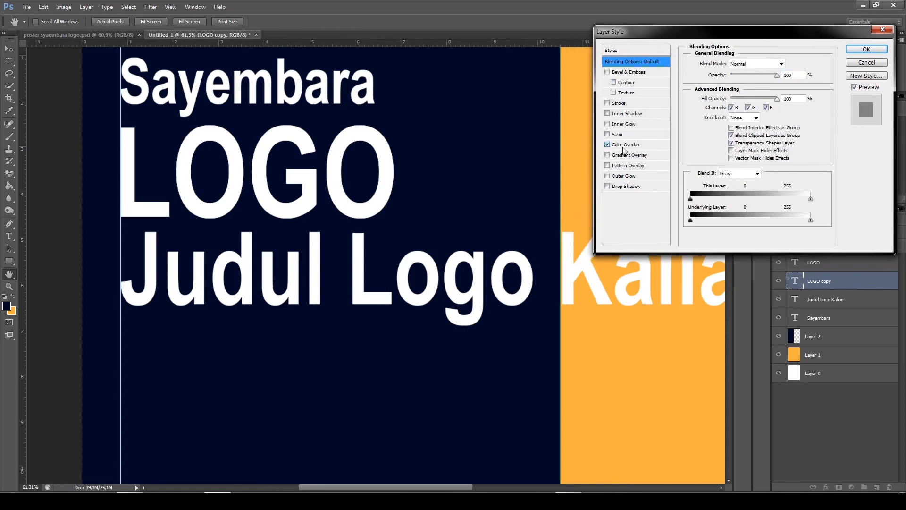
pyautogui.click(624, 146)
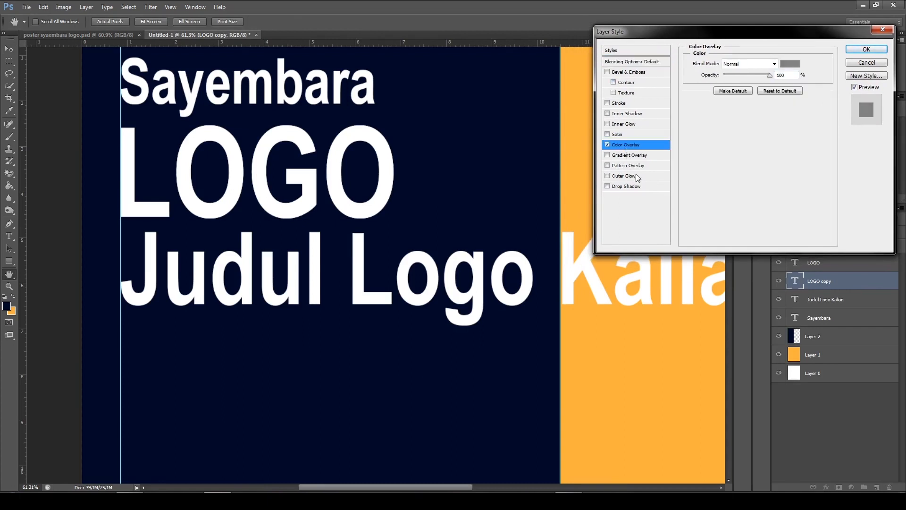
# Set the overlay color to the background's orange, #f9b13f, and apply the layer style
pyautogui.click(796, 64)
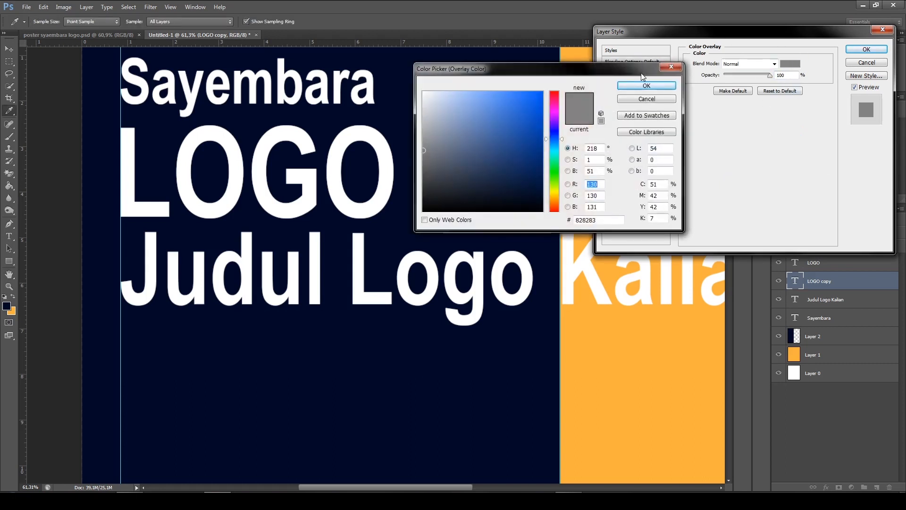
pyautogui.moveTo(589, 69); pyautogui.dragTo(452, 40)
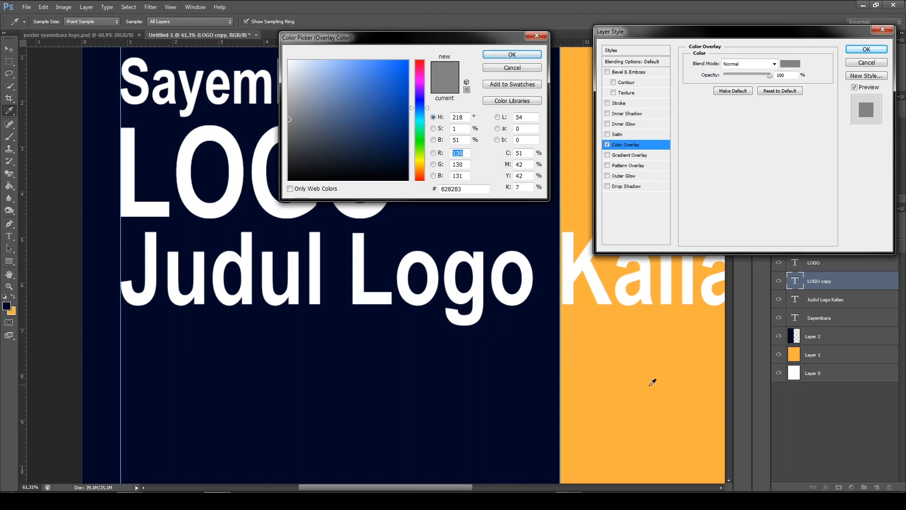
pyautogui.click(650, 351)
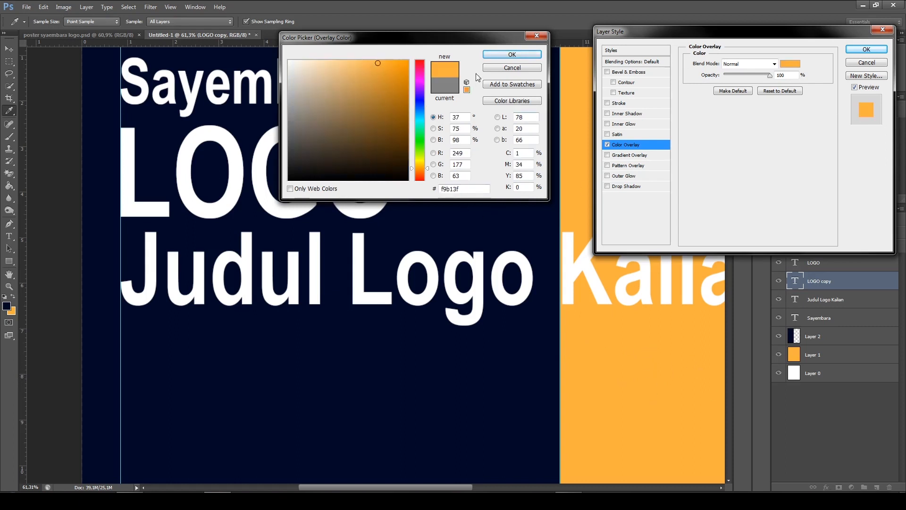
pyautogui.click(506, 57)
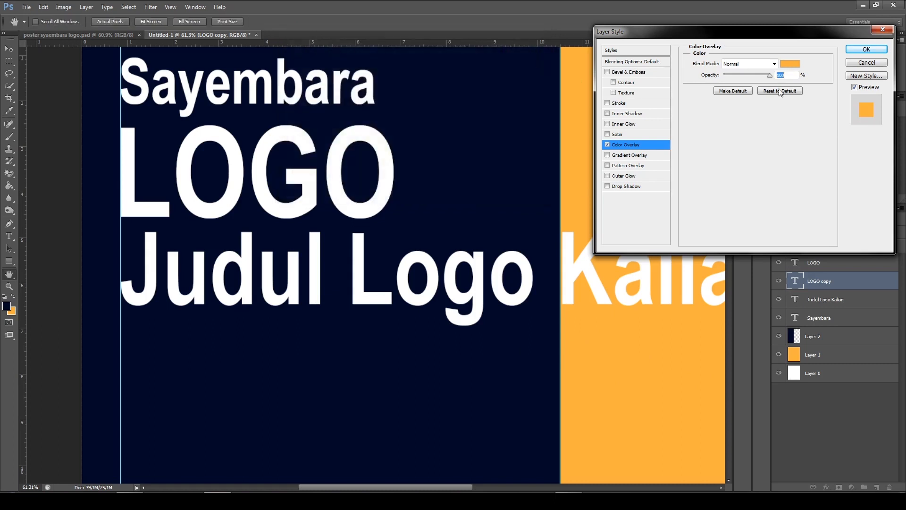
pyautogui.click(866, 49)
# Nudge the orange LOGO copy slightly right so it shows beside the white letters
pyautogui.press('v')
pyautogui.scroll(2, 232, 194)
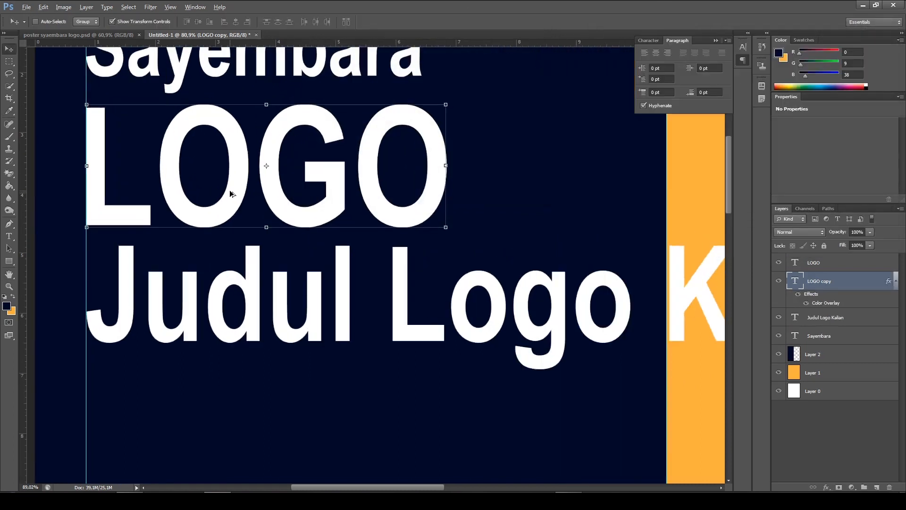
pyautogui.scroll(1, 230, 192)
pyautogui.scroll(-1, 298, 204)
pyautogui.scroll(-2, 599, 328)
pyautogui.scroll(2, 374, 310)
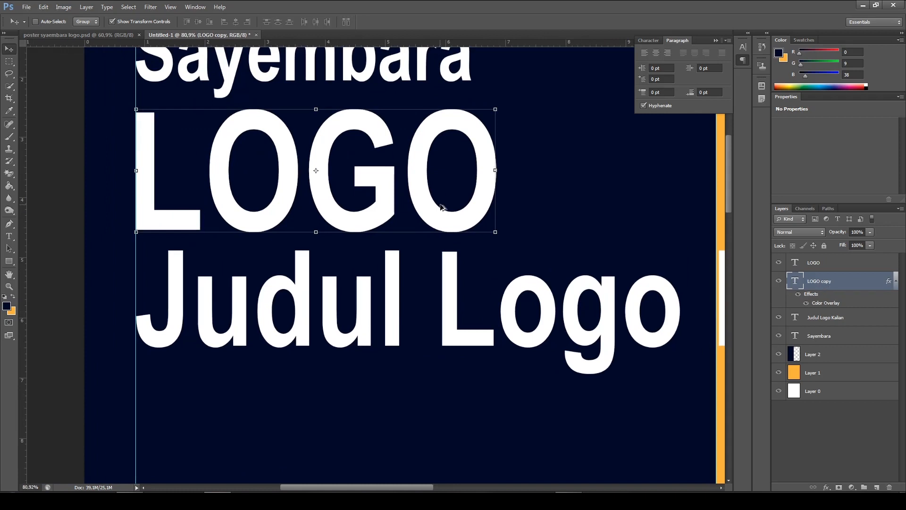
pyautogui.scroll(2, 439, 198)
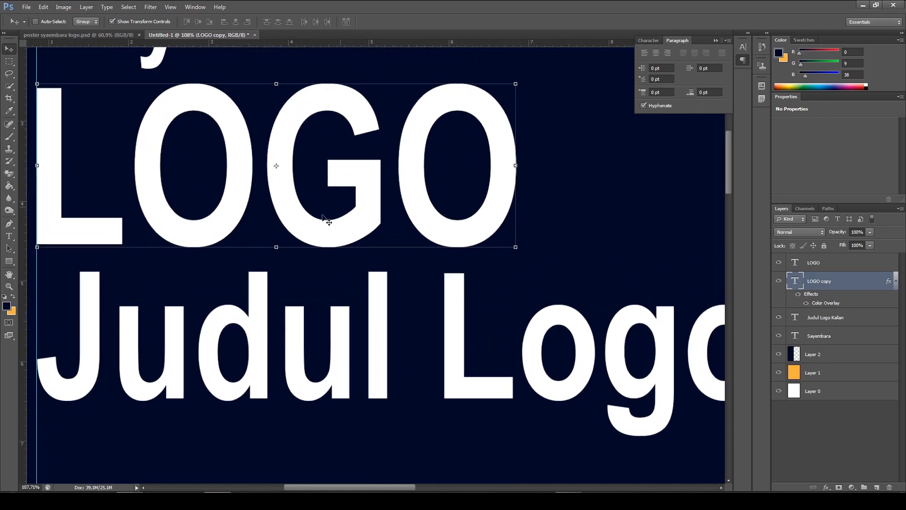
pyautogui.scroll(-2, 270, 161)
pyautogui.scroll(-1, 264, 139)
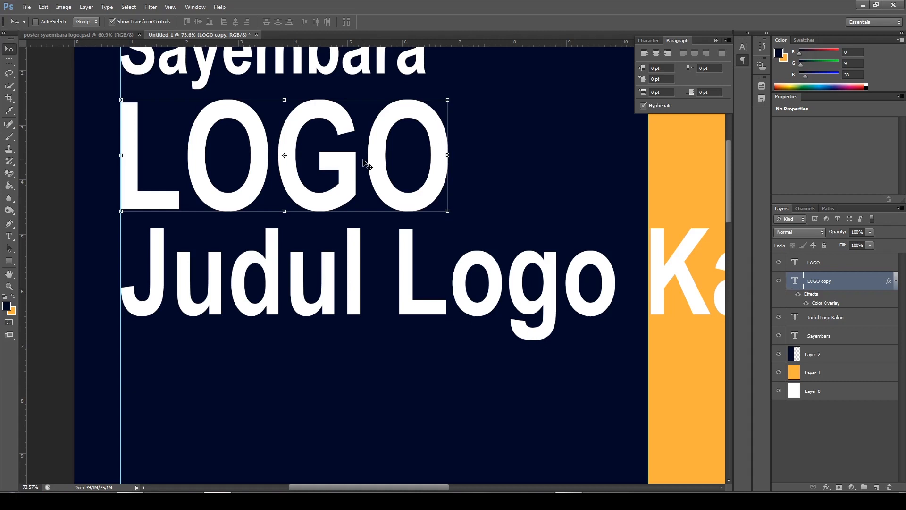
pyautogui.press('Right')
pyautogui.press('Right')
pyautogui.press('Right')
pyautogui.press('Right')
pyautogui.press('Right')
pyautogui.press('Right')
pyautogui.press('Right')
pyautogui.press('Right')
pyautogui.press('Right')
pyautogui.press('Right')
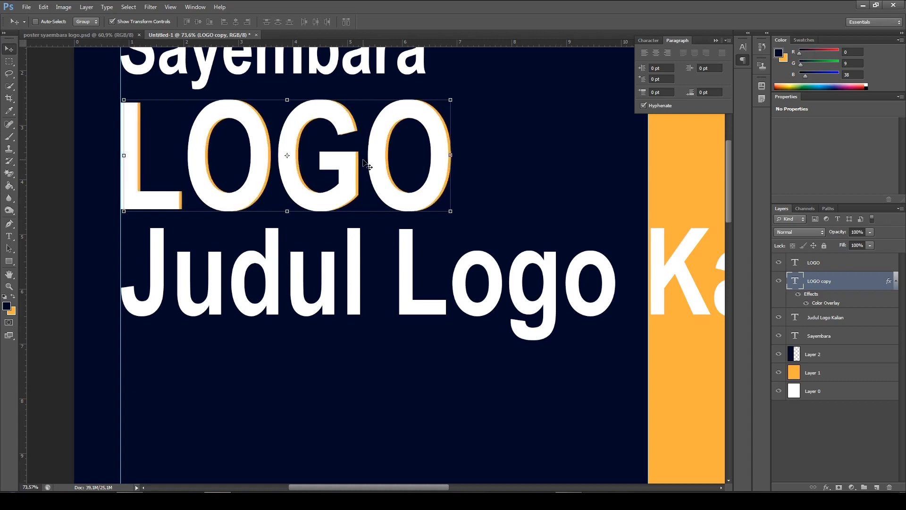
# Nudge the orange LOGO copy slightly down and a touch further right to form an offset shadow, and deselect it
pyautogui.press('Down')
pyautogui.press('Down')
pyautogui.press('Down')
pyautogui.press('Down')
pyautogui.press('Down')
pyautogui.press('Down')
pyautogui.press('Down')
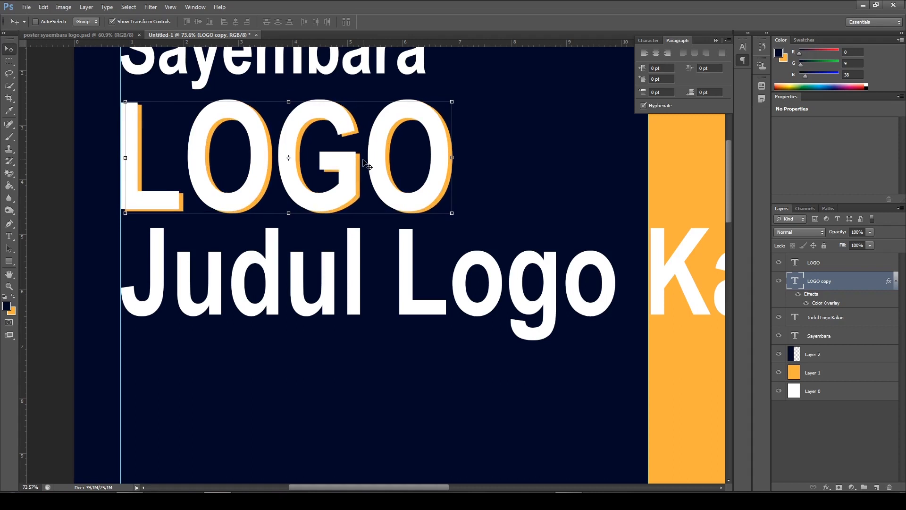
pyautogui.press('Down')
pyautogui.press('Up')
pyautogui.press('Down')
pyautogui.press('Up')
pyautogui.press('Down')
pyautogui.press('Right')
pyautogui.press('Down')
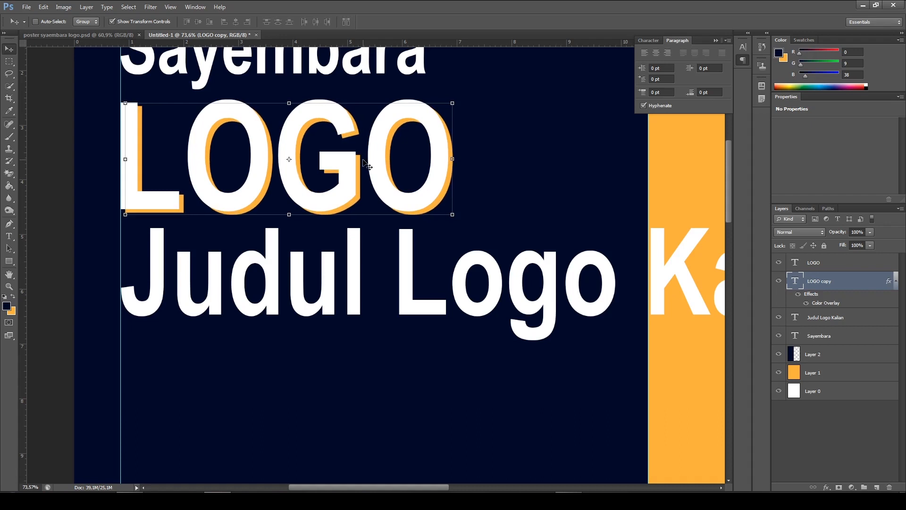
pyautogui.click(43, 142)
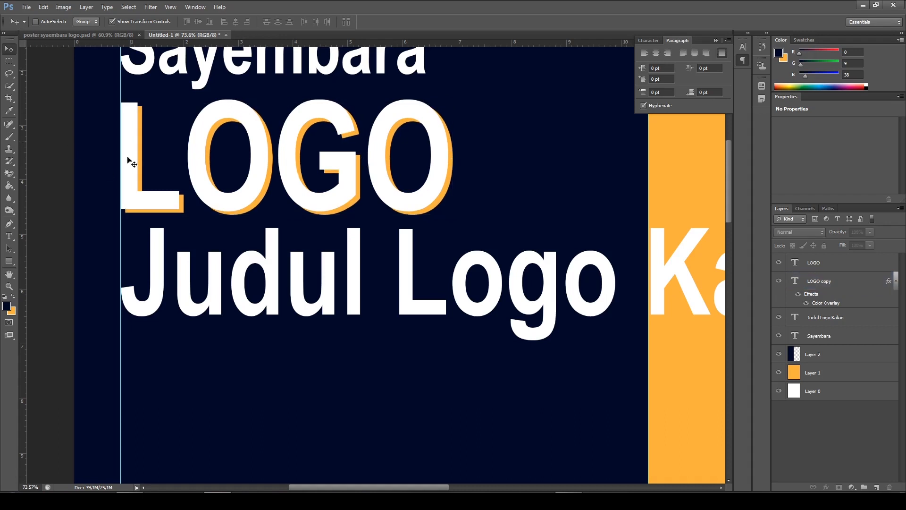
# Examine the gap between the white letters and orange shadow of the LOGO heading in the finished poster syaembara logo.psd
pyautogui.click(85, 37)
pyautogui.scroll(3, 76, 210)
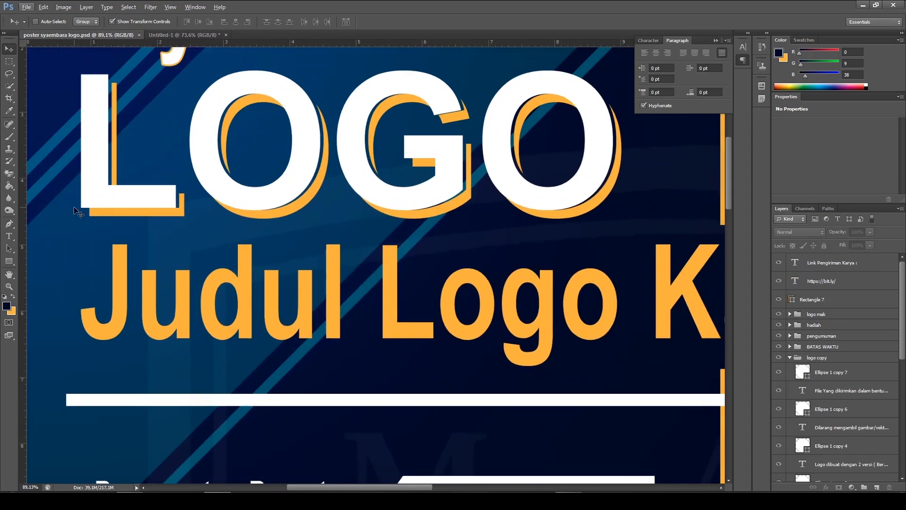
pyautogui.scroll(4, 78, 210)
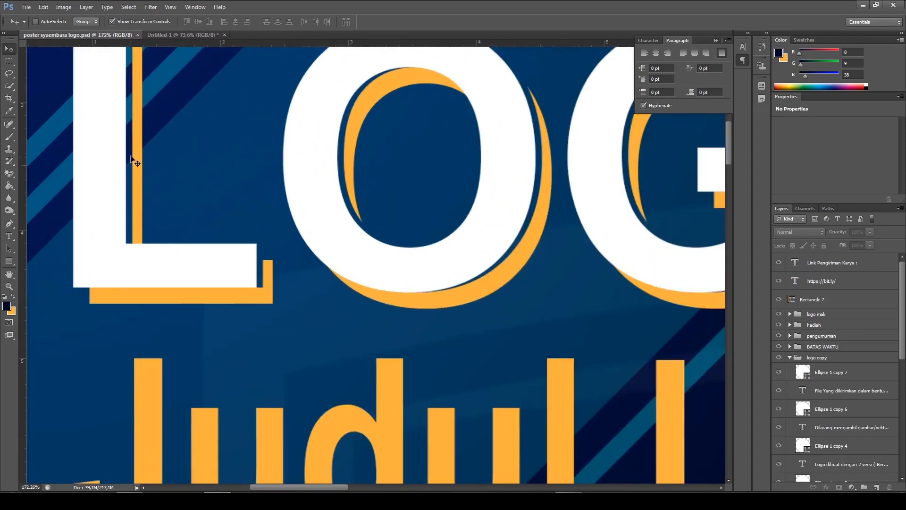
pyautogui.scroll(1, 132, 161)
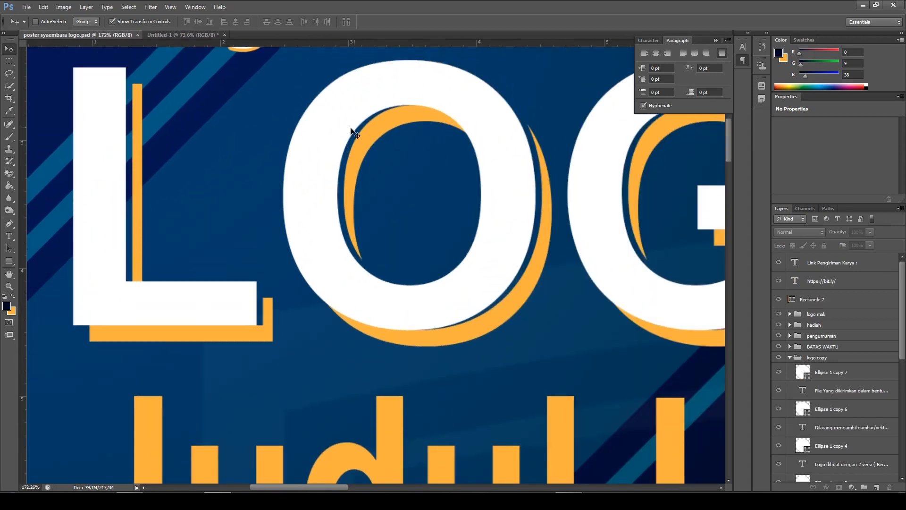
pyautogui.rightClick(412, 296)
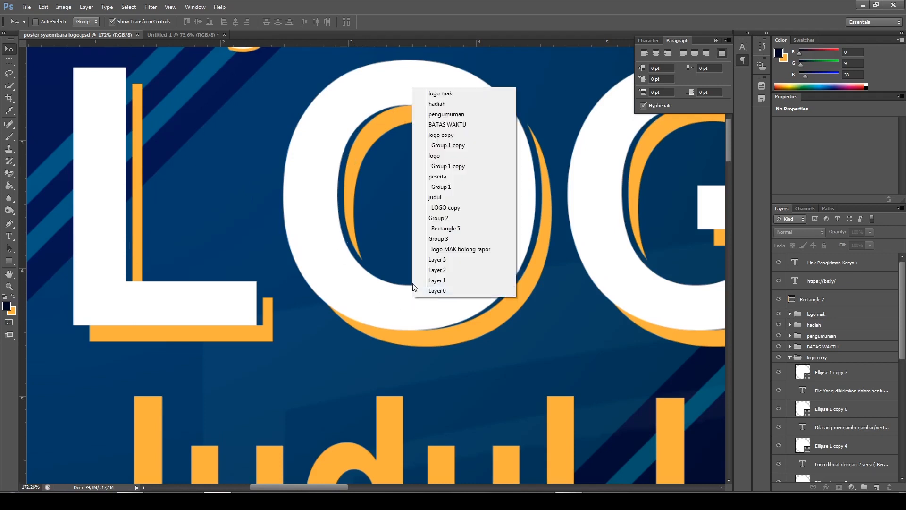
pyautogui.click(489, 327)
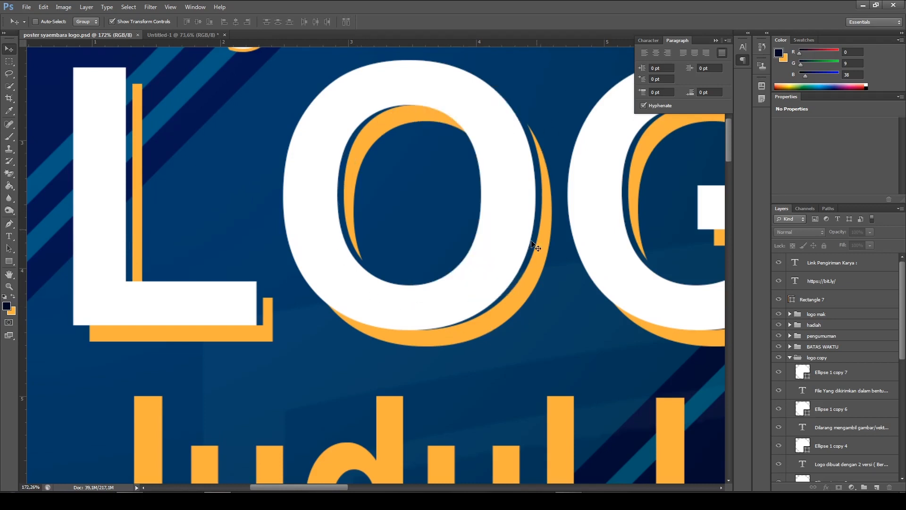
pyautogui.scroll(-3, 535, 247)
pyautogui.click(189, 35)
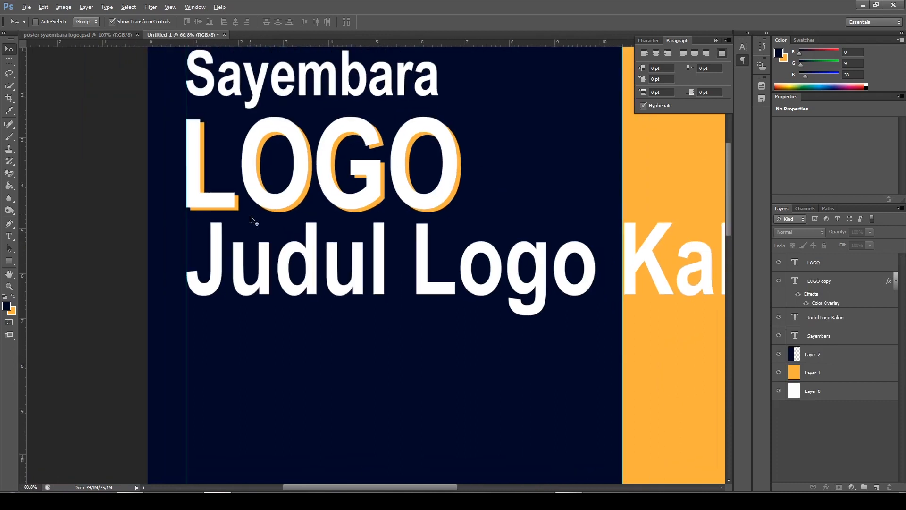
# Rasterize the type of the orange LOGO copy layer in Untitled-1
pyautogui.scroll(2, 255, 220)
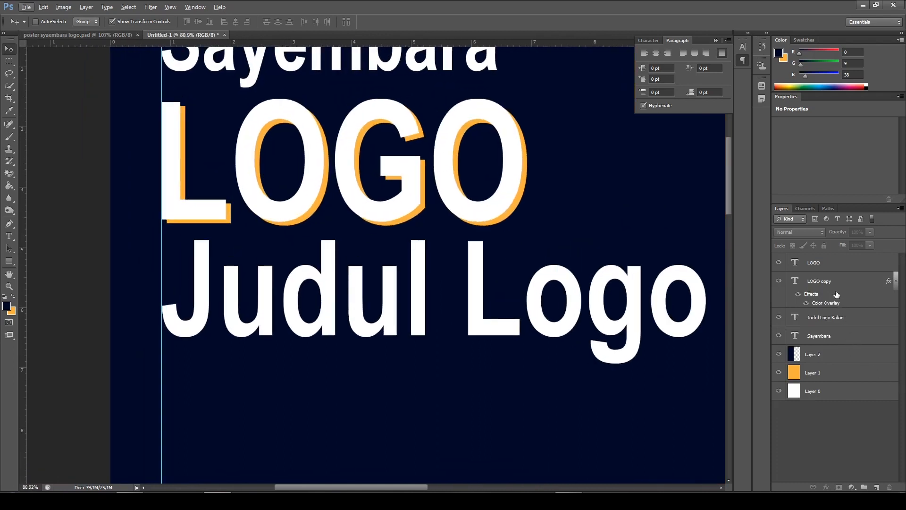
pyautogui.click(848, 282)
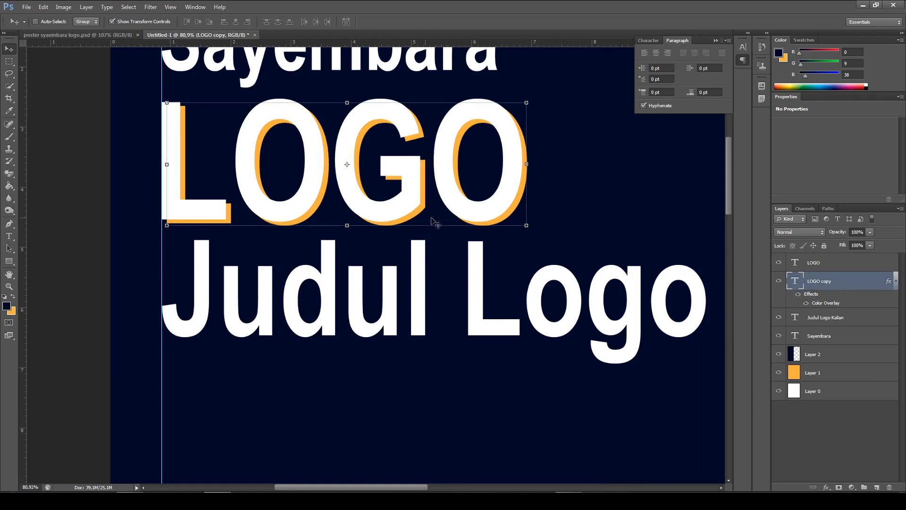
pyautogui.press('alt')
pyautogui.scroll(1, 338, 150)
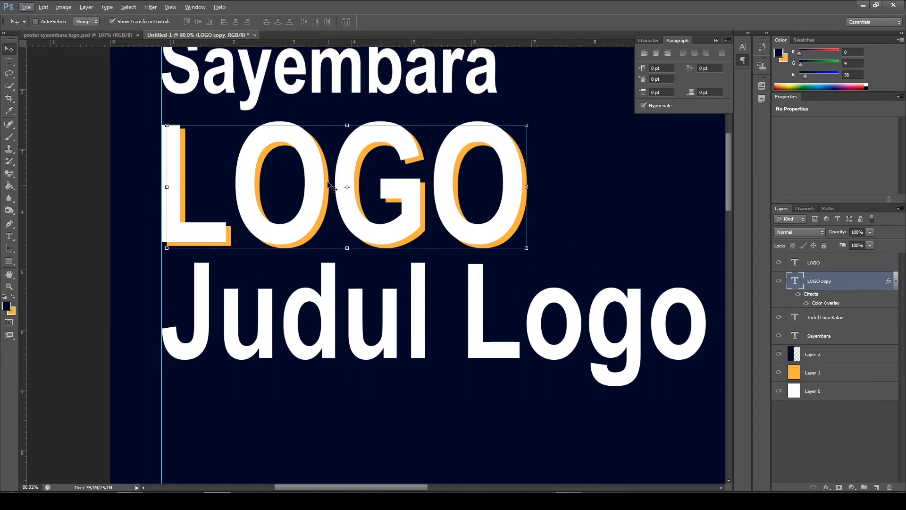
pyautogui.scroll(2, 352, 200)
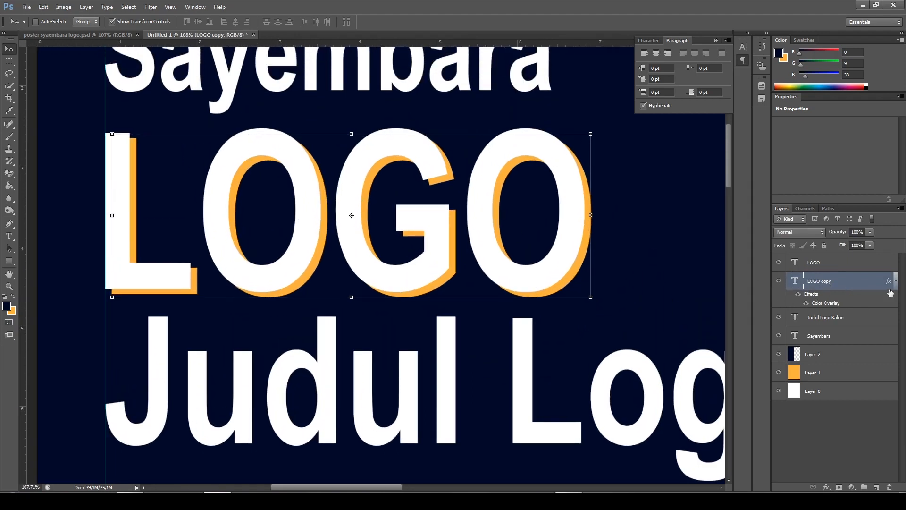
pyautogui.rightClick(833, 285)
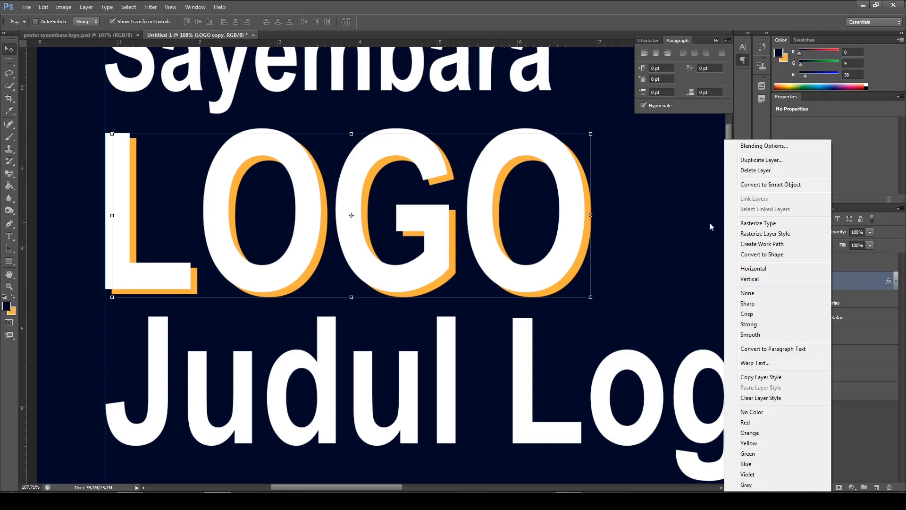
pyautogui.click(795, 226)
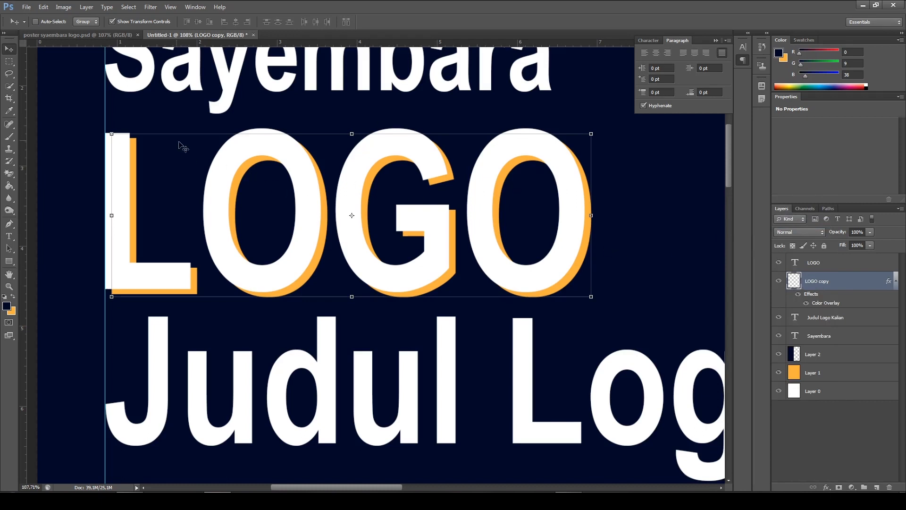
# Load the white LOGO letters as a selection, cut that area out of the LOGO copy layer, and deselect
pyautogui.scroll(3, 129, 142)
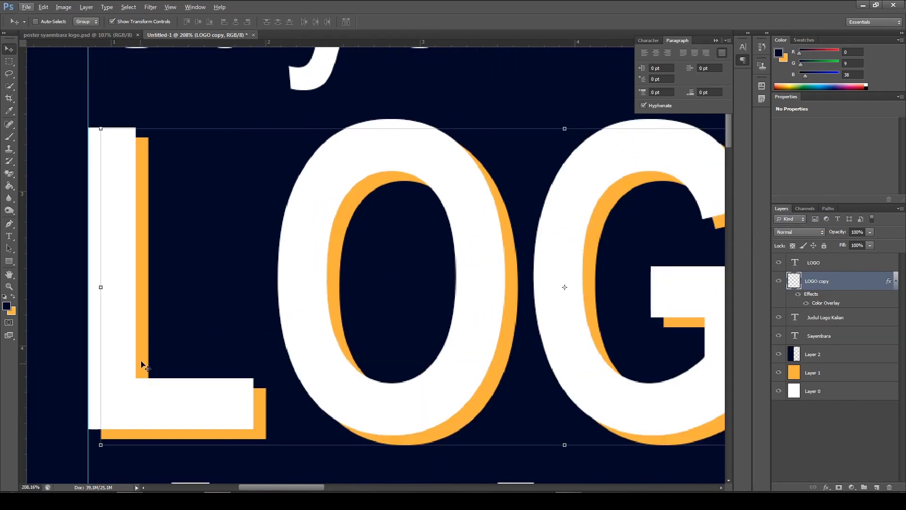
pyautogui.scroll(-3, 297, 277)
pyautogui.scroll(-1, 292, 276)
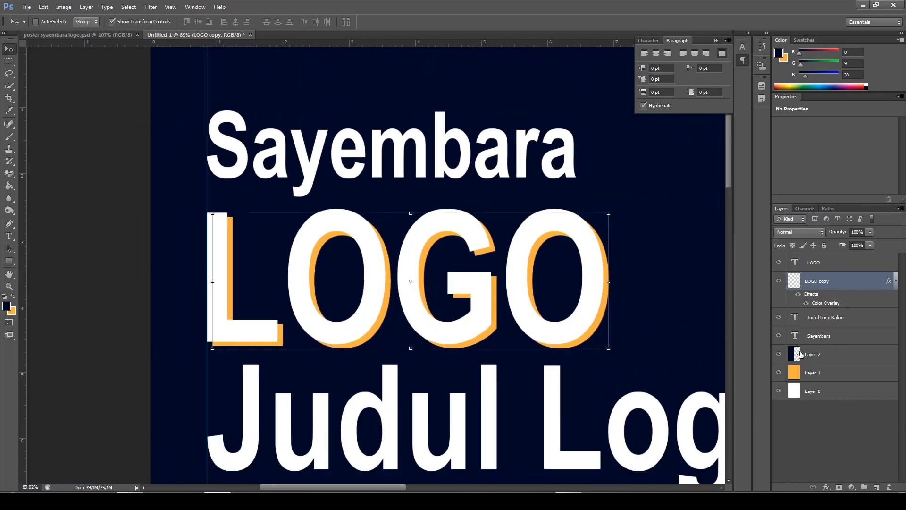
pyautogui.press('ctrl')
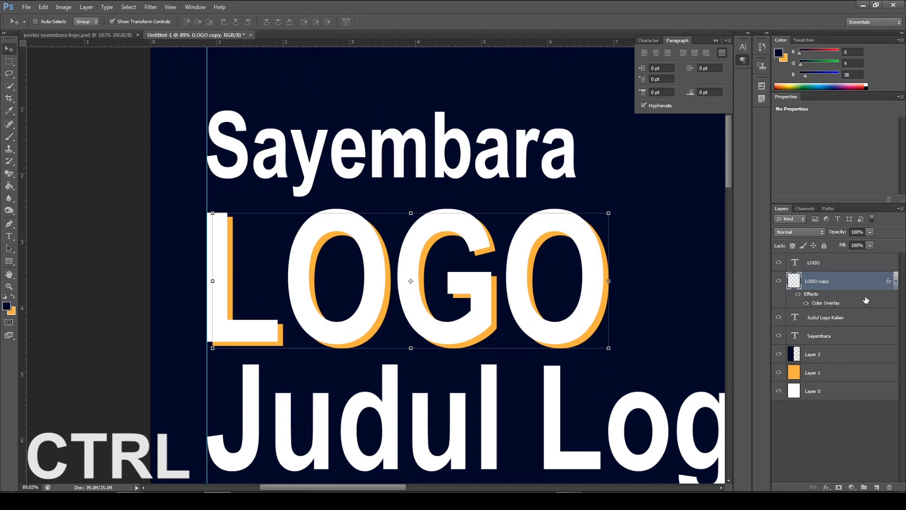
pyautogui.keyDown('ctrl'); pyautogui.click(796, 263); pyautogui.keyUp('ctrl')
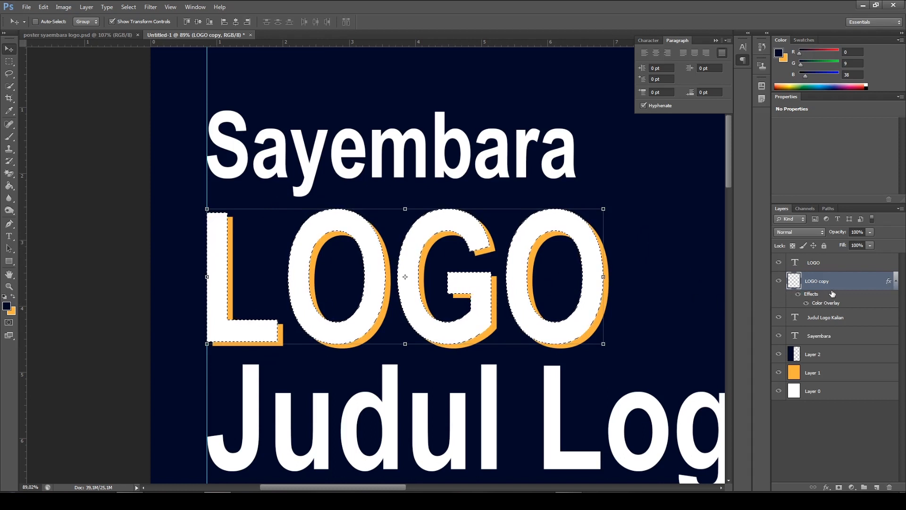
pyautogui.click(832, 267)
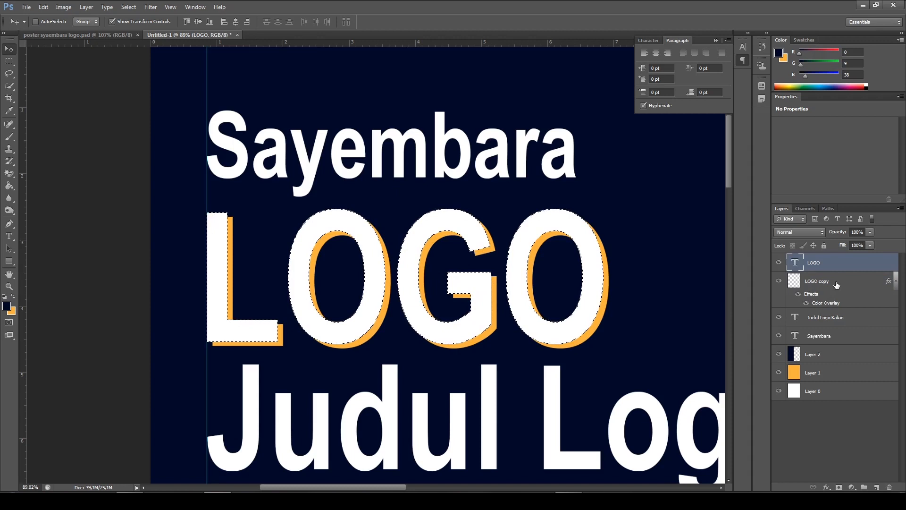
pyautogui.click(836, 284)
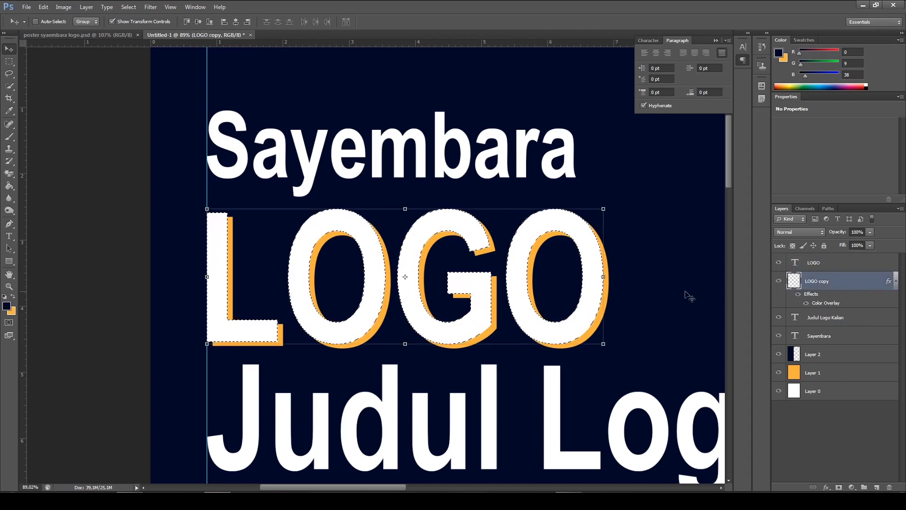
pyautogui.hotkey('ctrl', 'x')
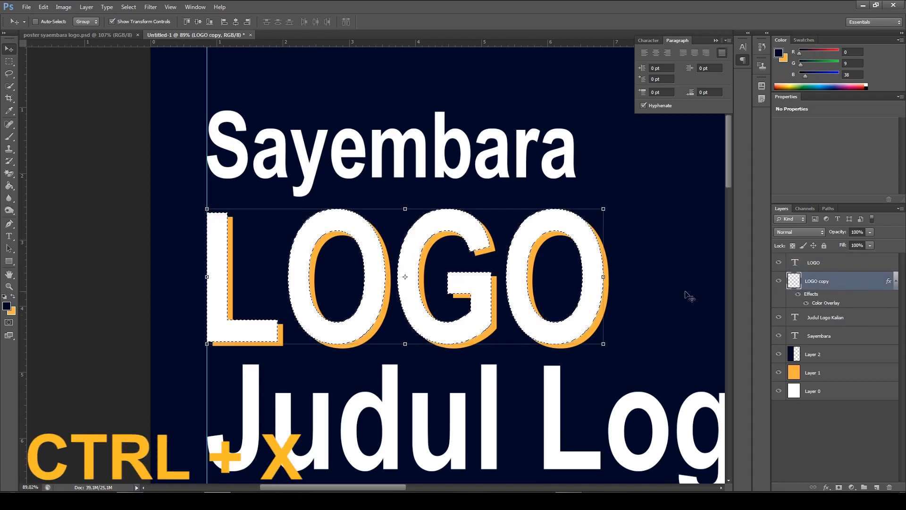
pyautogui.hotkey('ctrl', 'd')
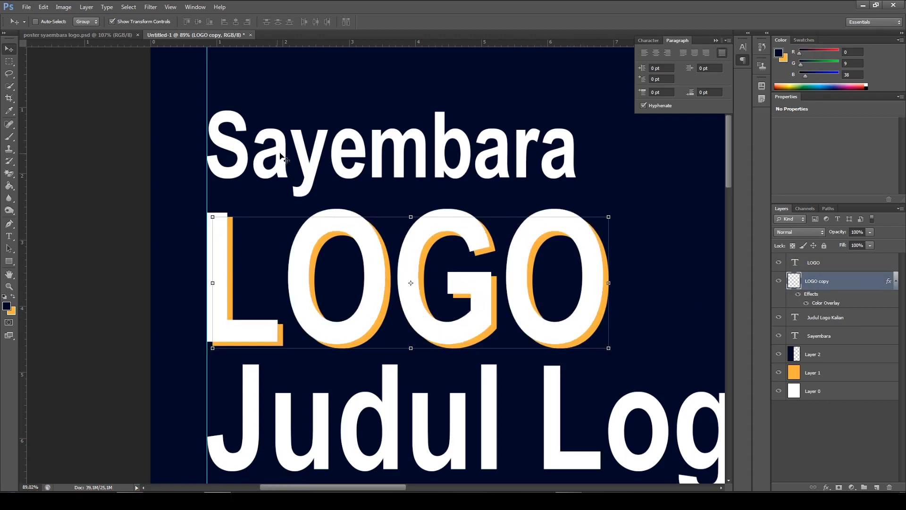
# Nudge the trimmed orange LOGO copy right to leave a thin gap beside the white letters, and deselect the layer
pyautogui.scroll(2, 283, 266)
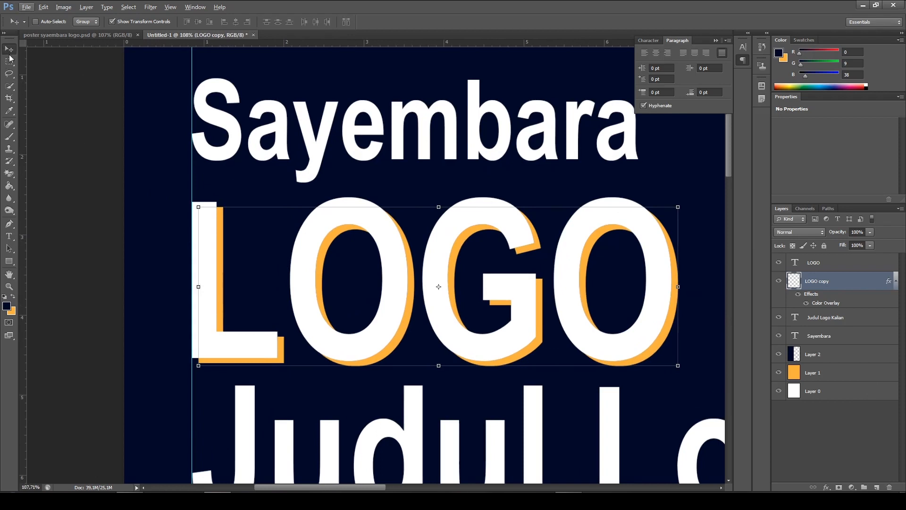
pyautogui.press('Right')
pyautogui.press('Right')
pyautogui.press('Right')
pyautogui.press('Right')
pyautogui.press('Right')
pyautogui.press('Right')
pyautogui.press('Right')
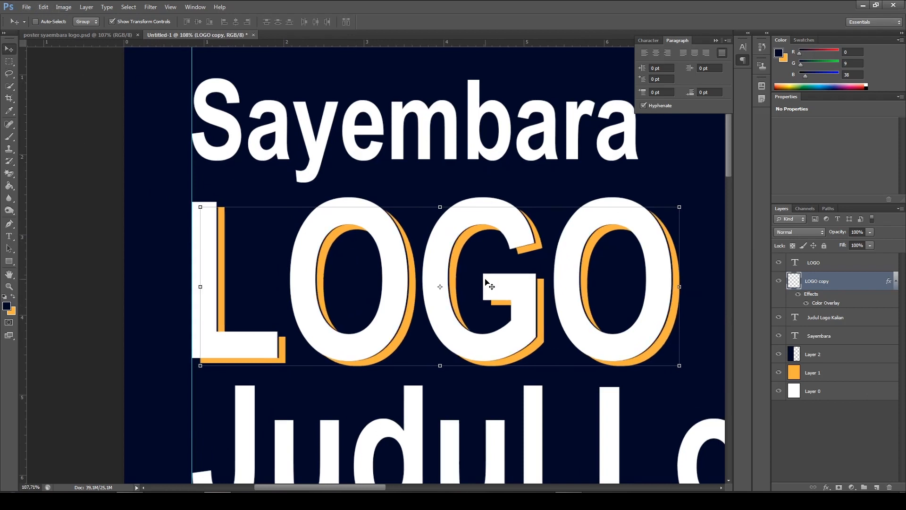
pyautogui.press('Right')
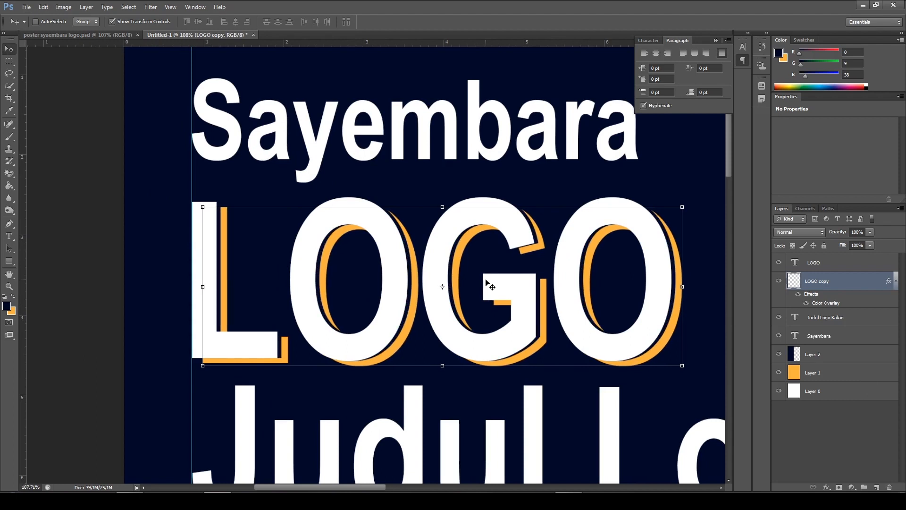
pyautogui.keyDown('ctrl'); pyautogui.click(111, 280); pyautogui.keyUp('ctrl')
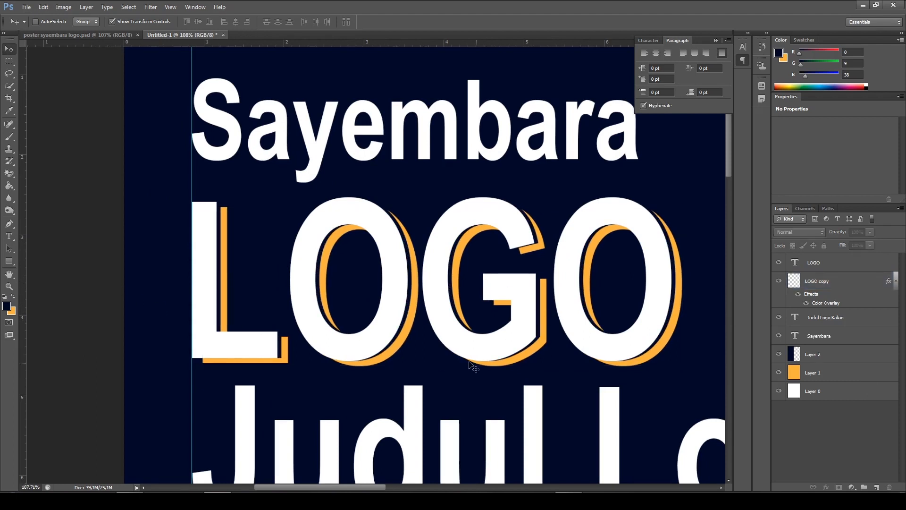
# Compare the LOGO shadow with the finished poster and examine the outline around its Sayembara heading
pyautogui.scroll(-4, 500, 367)
pyautogui.scroll(-1, 499, 366)
pyautogui.click(79, 35)
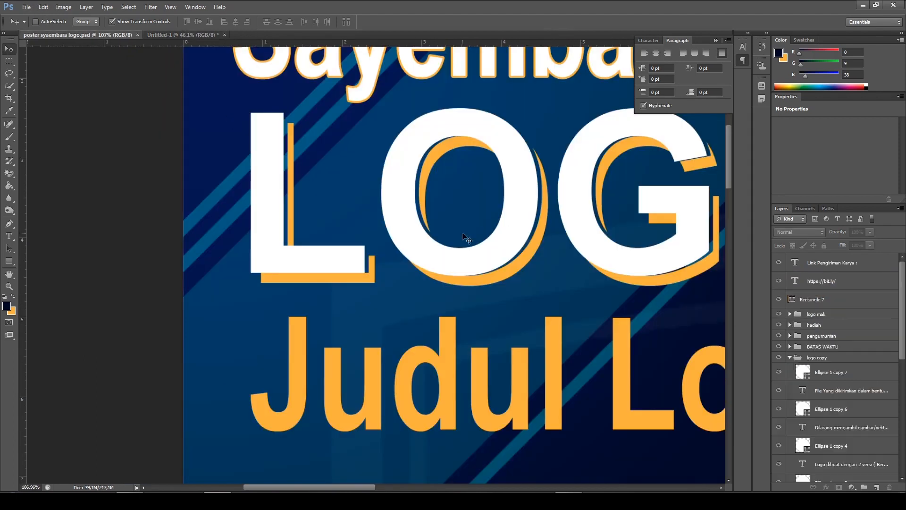
pyautogui.click(178, 35)
pyautogui.scroll(-3, 511, 360)
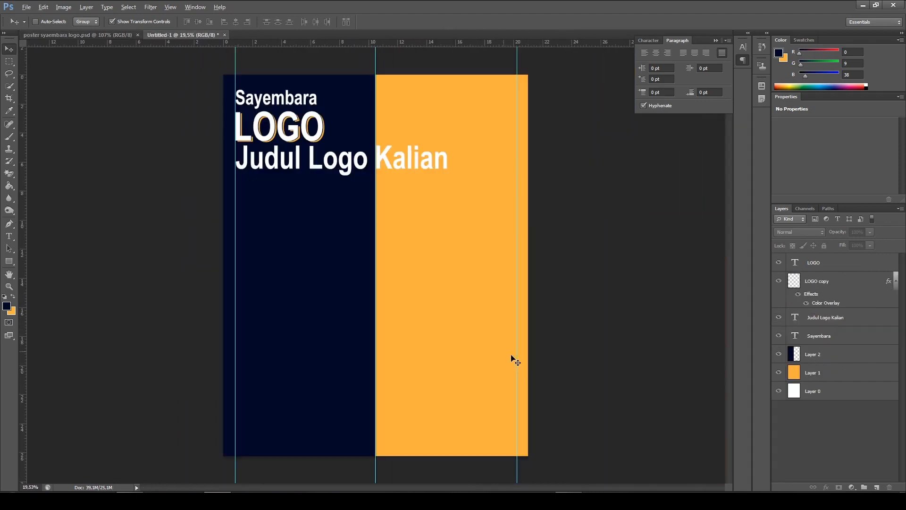
pyautogui.scroll(3, 298, 152)
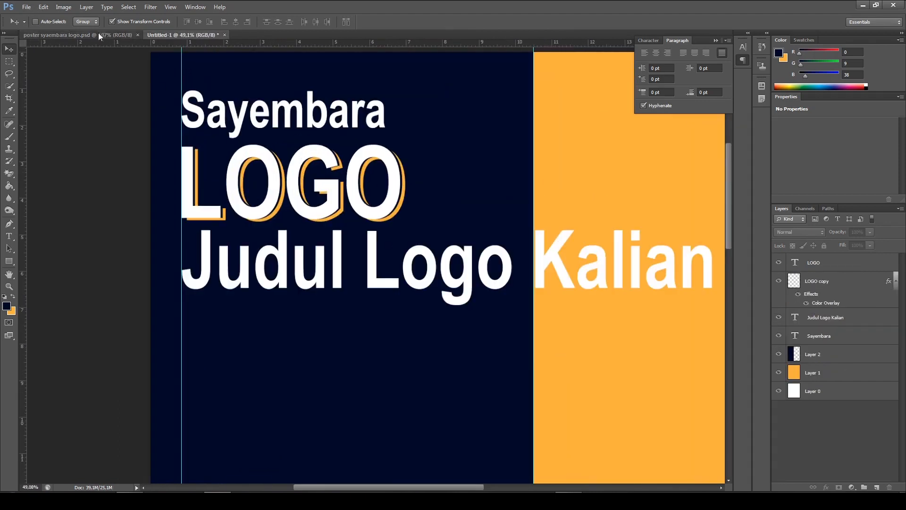
pyautogui.click(98, 34)
pyautogui.scroll(-2, 496, 121)
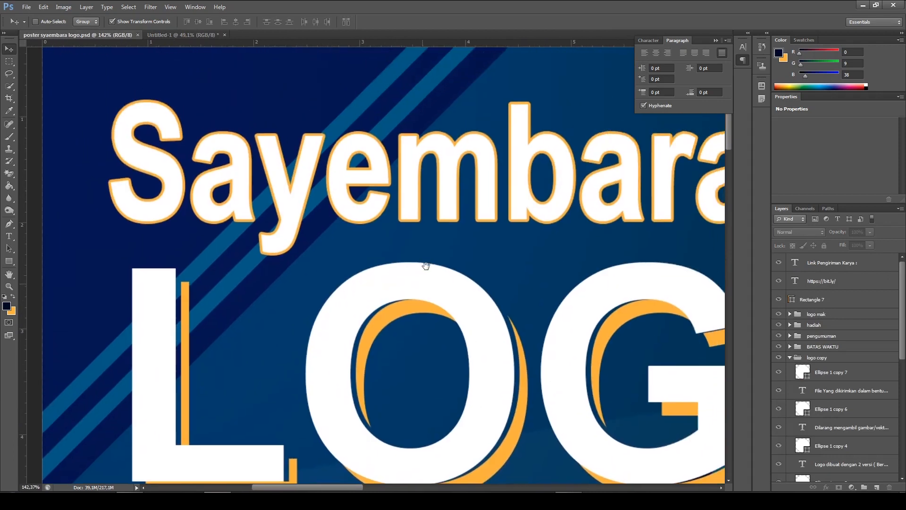
pyautogui.scroll(-3, 426, 276)
pyautogui.moveTo(472, 275); pyautogui.dragTo(447, 278)
pyautogui.scroll(3, 446, 277)
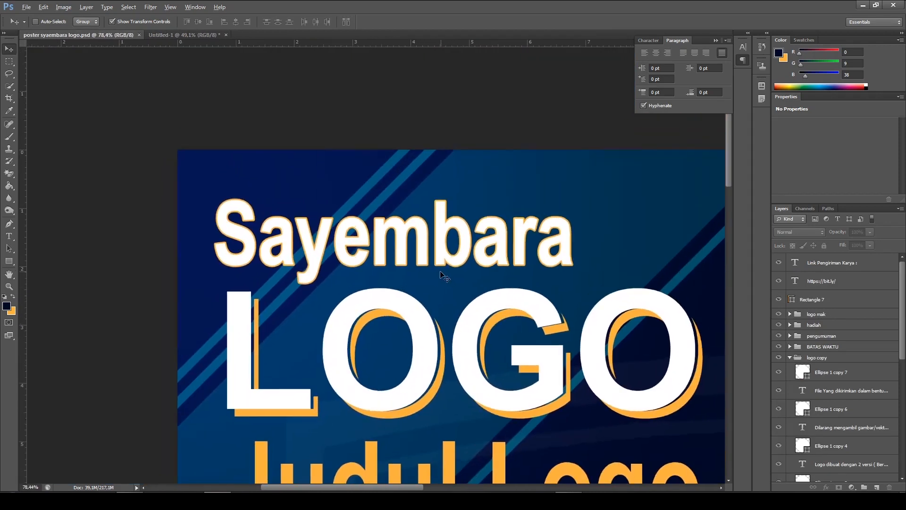
pyautogui.scroll(2, 559, 244)
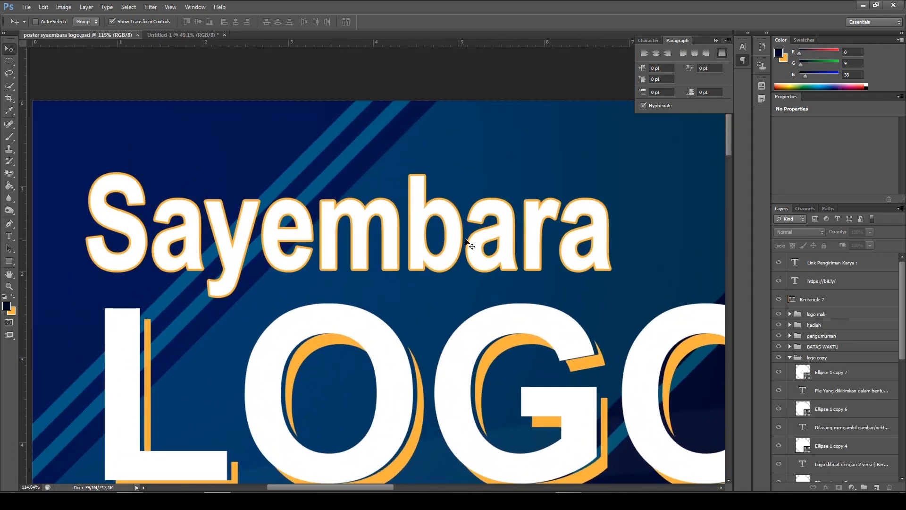
pyautogui.scroll(-1, 405, 221)
pyautogui.scroll(-1, 392, 222)
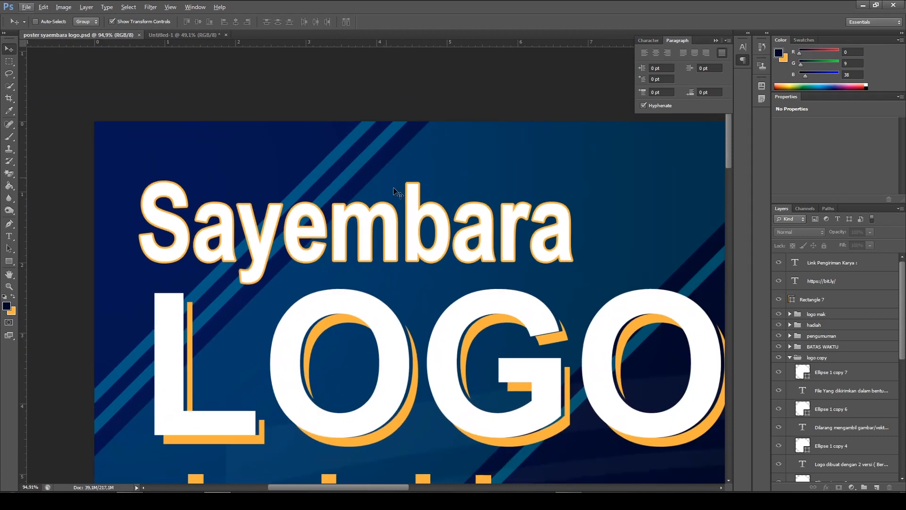
# Add a Stroke effect to the Sayembara text layer in Untitled-1
pyautogui.click(177, 37)
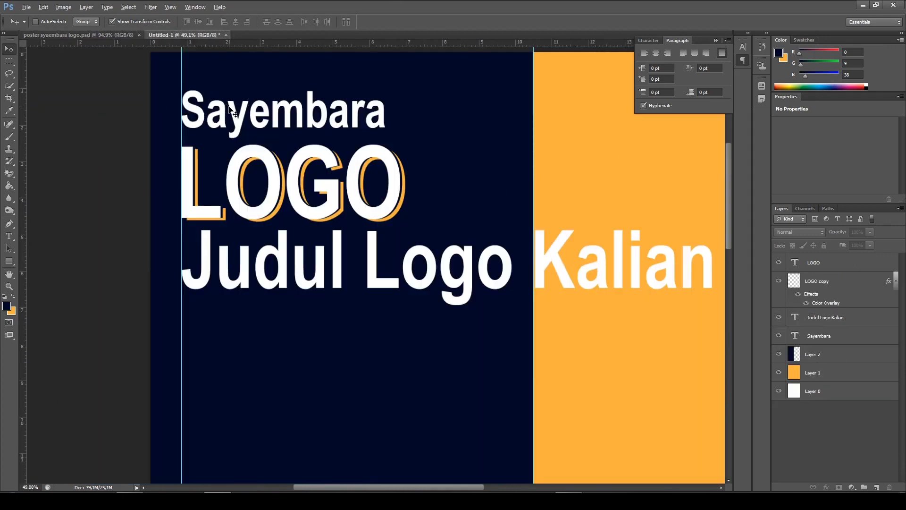
pyautogui.scroll(6, 293, 146)
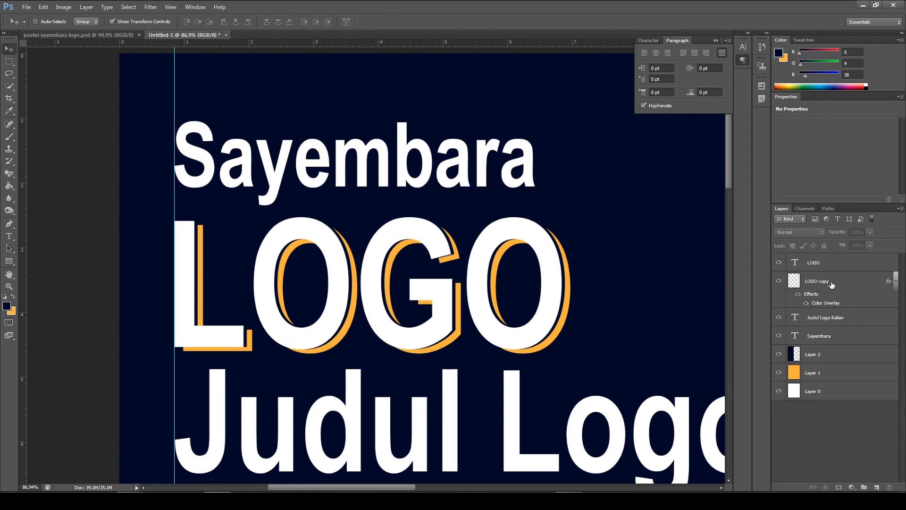
pyautogui.click(828, 343)
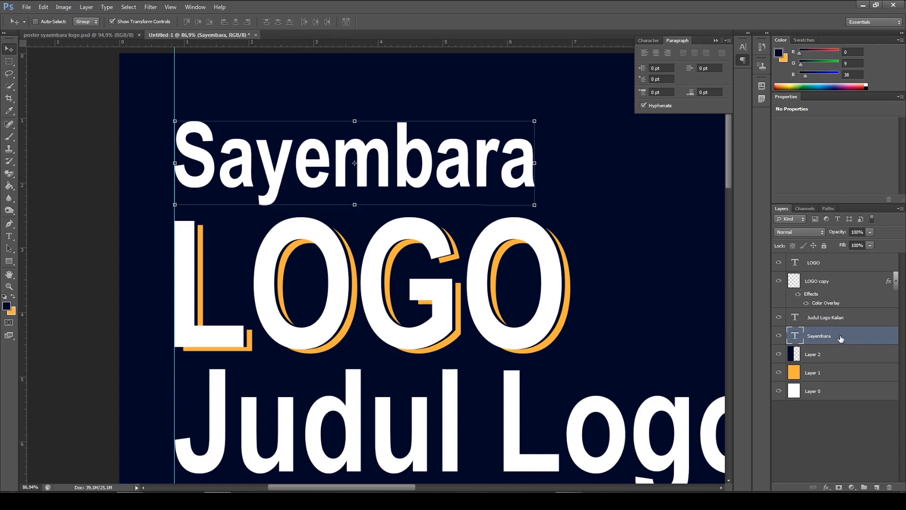
pyautogui.rightClick(841, 338)
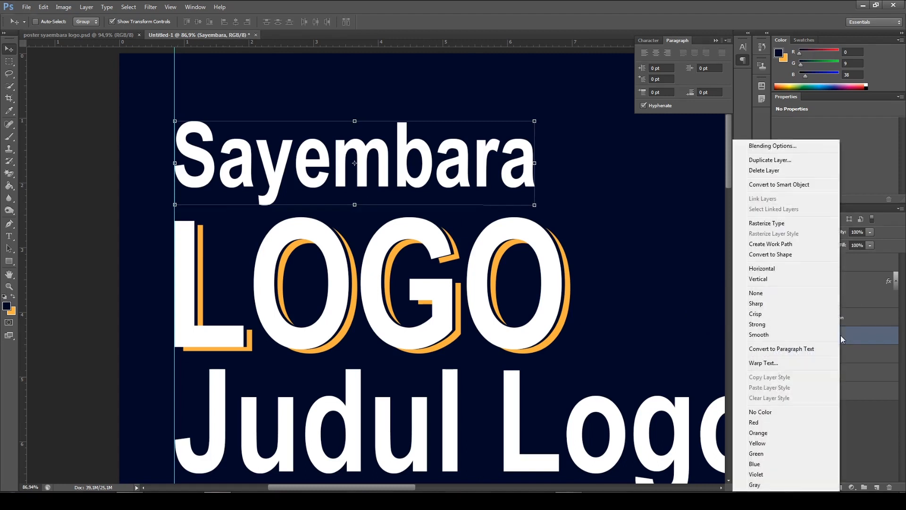
pyautogui.click(781, 147)
pyautogui.moveTo(715, 35); pyautogui.dragTo(719, 49)
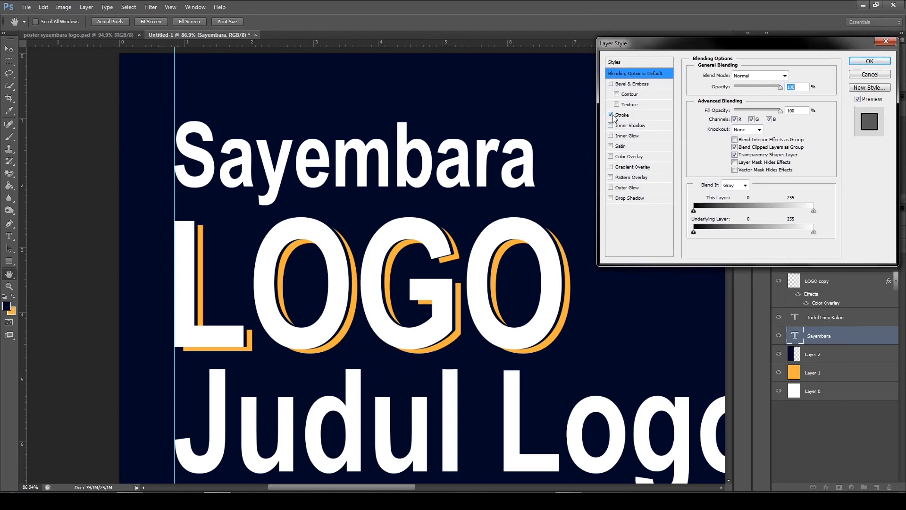
pyautogui.click(620, 116)
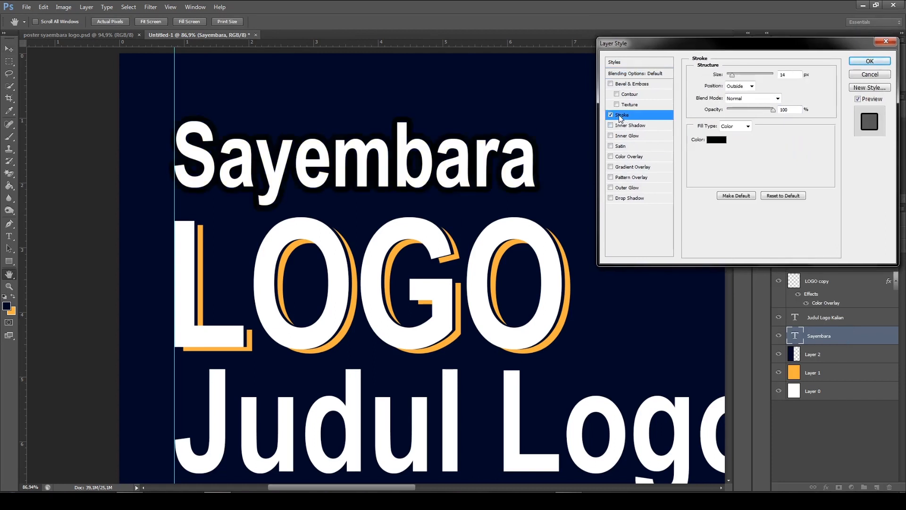
# Set the Sayembara stroke colour to orange f9b13f, sampled from the LOGO shadow
pyautogui.click(716, 140)
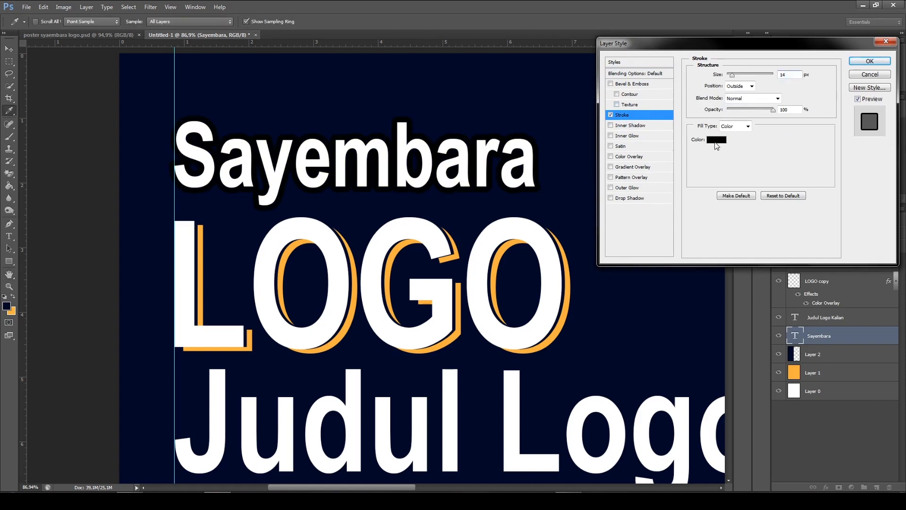
pyautogui.moveTo(504, 45); pyautogui.dragTo(642, 37)
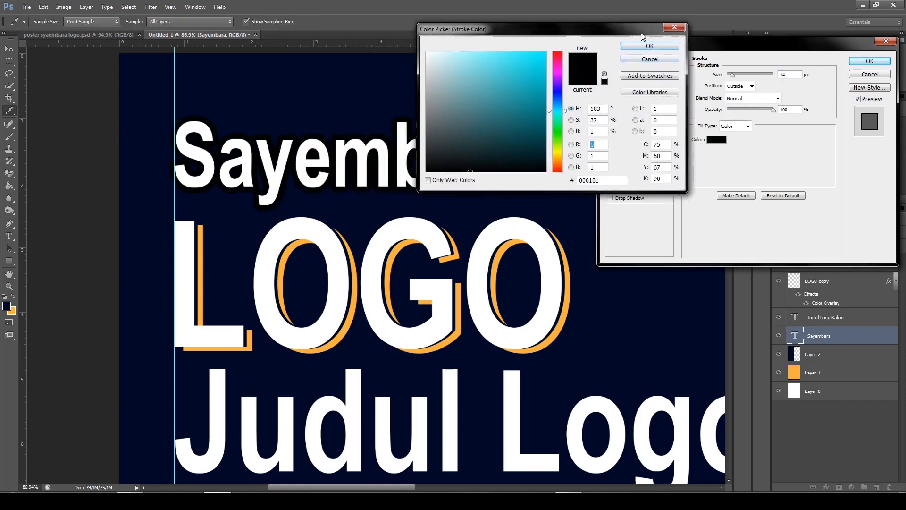
pyautogui.click(201, 269)
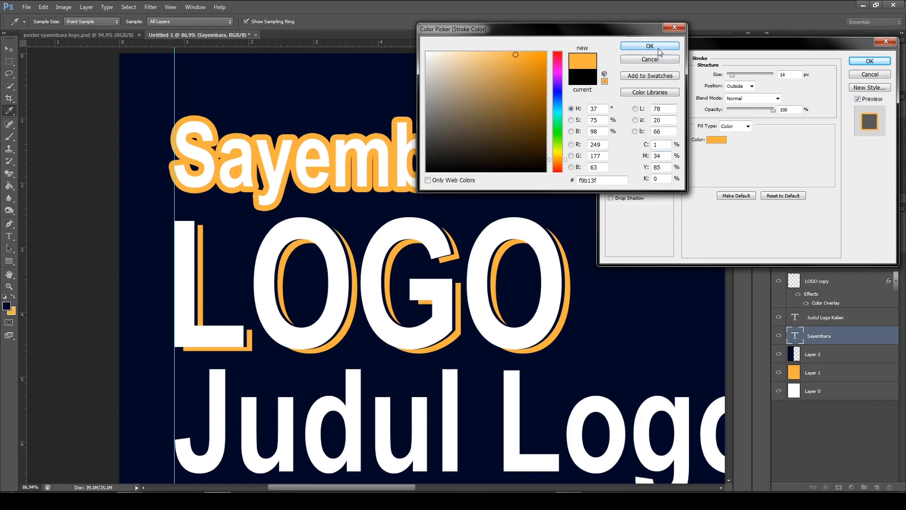
pyautogui.click(660, 50)
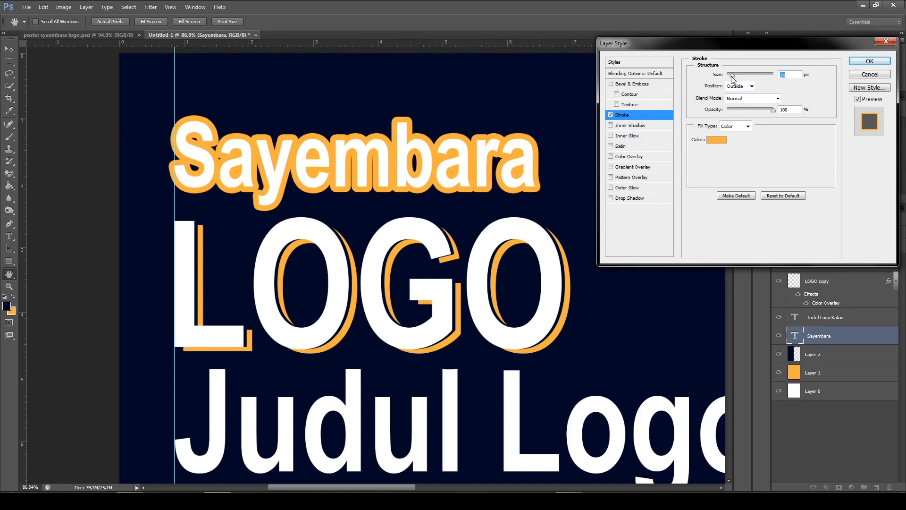
# Reduce the stroke size to a thin outline around Sayembara and apply the layer style
pyautogui.moveTo(731, 72); pyautogui.dragTo(729, 73)
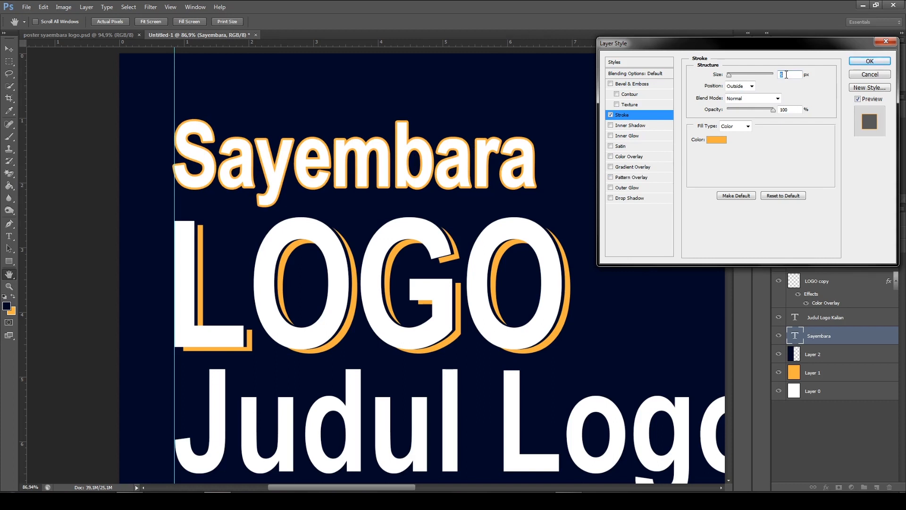
pyautogui.click(867, 61)
pyautogui.press('v')
pyautogui.scroll(-5, 472, 250)
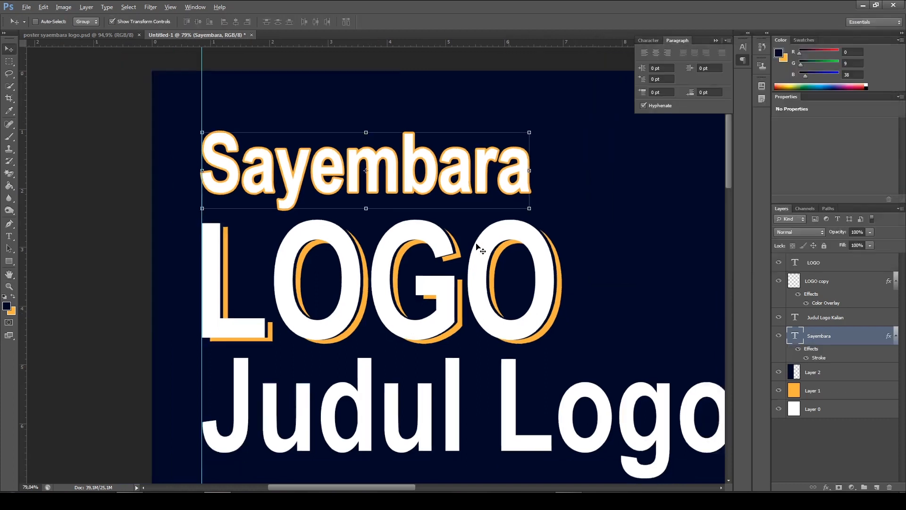
pyautogui.scroll(-2, 471, 250)
pyautogui.scroll(4, 317, 216)
pyautogui.scroll(2, 230, 212)
# Examine the headings of the finished poster, especially the colour of Judul Logo Kalian
pyautogui.click(80, 35)
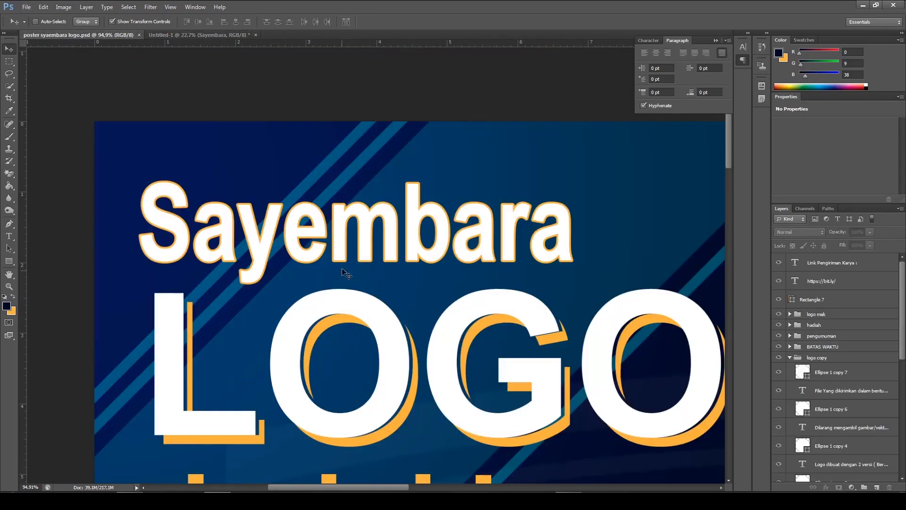
pyautogui.scroll(-3, 503, 406)
pyautogui.scroll(-1, 503, 407)
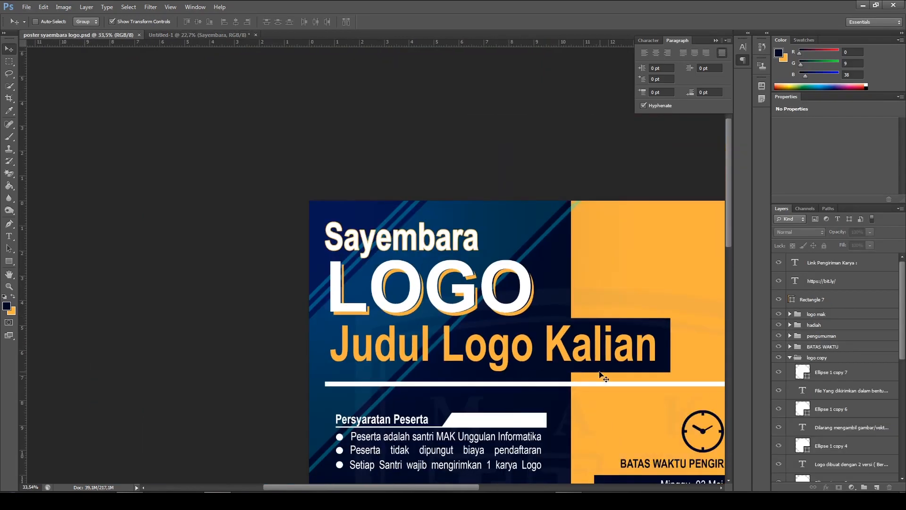
pyautogui.scroll(-1, 599, 370)
pyautogui.scroll(1, 636, 321)
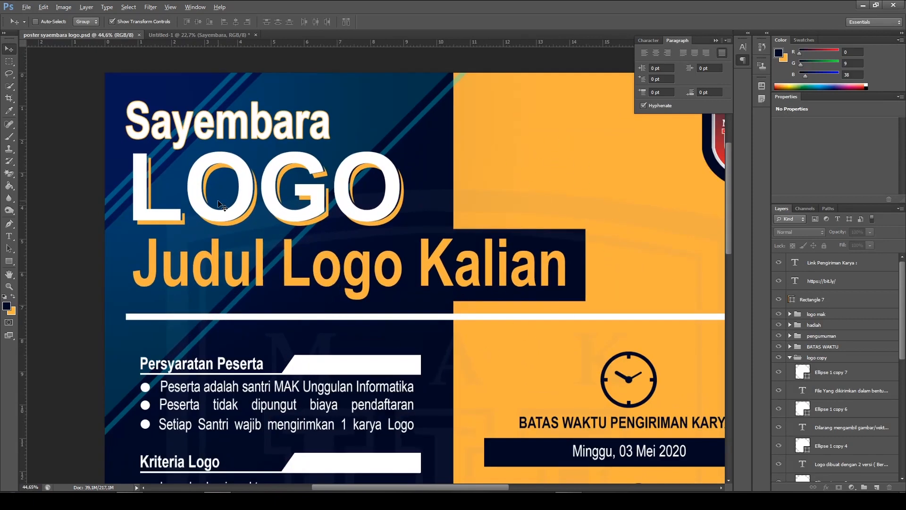
pyautogui.scroll(1, 265, 226)
pyautogui.scroll(-1, 308, 237)
pyautogui.press('alt')
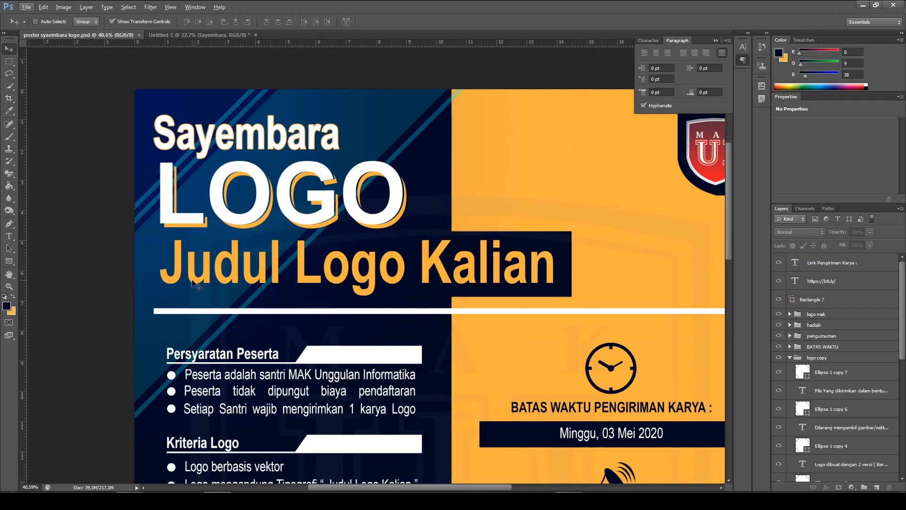
# Recolour the Judul Logo Kalian text in Untitled-1 to orange f9b13f, sampled from the background
pyautogui.click(182, 33)
pyautogui.scroll(4, 255, 217)
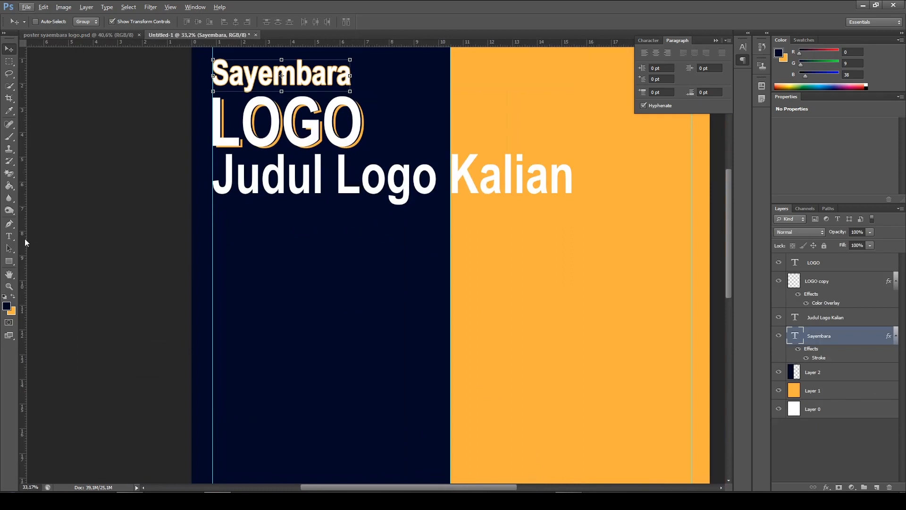
pyautogui.click(10, 235)
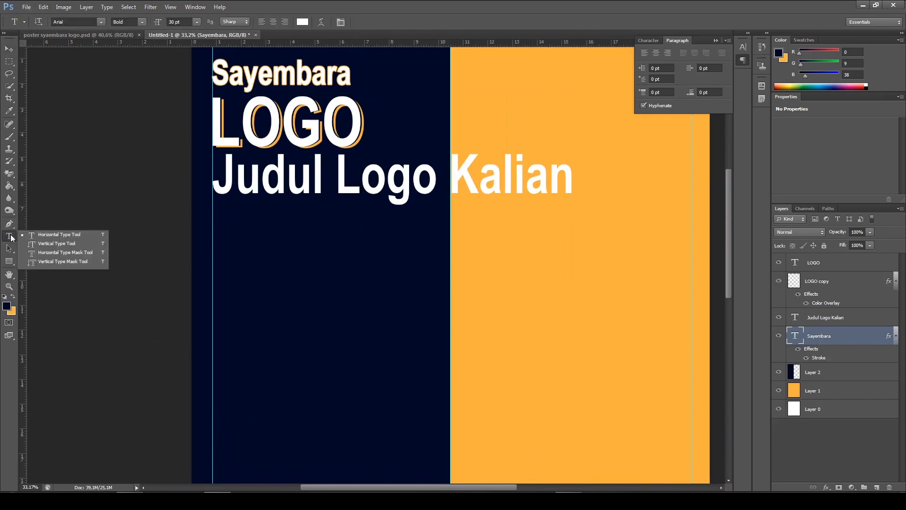
pyautogui.click(52, 234)
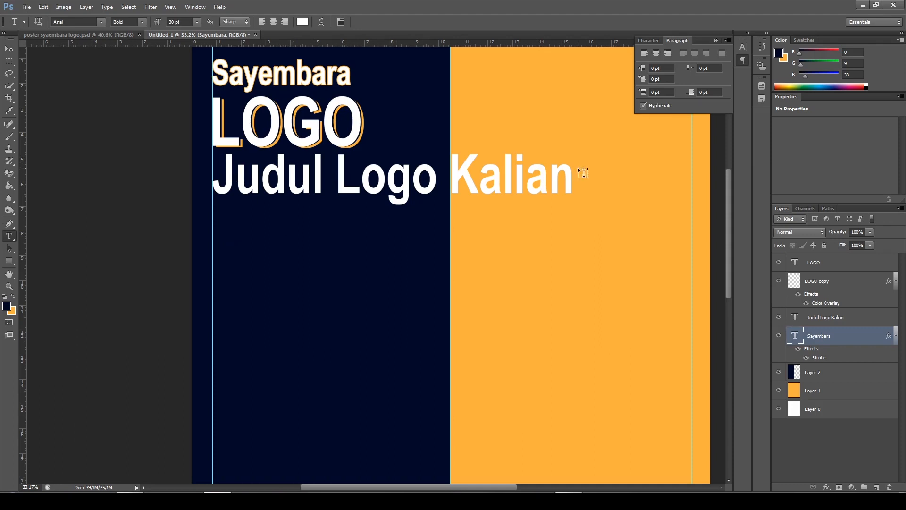
pyautogui.moveTo(566, 172); pyautogui.dragTo(212, 179)
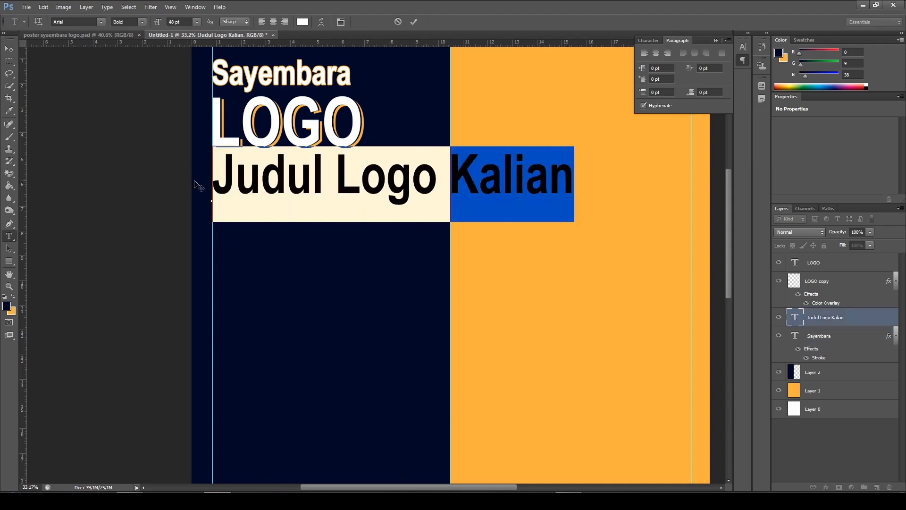
pyautogui.click(300, 23)
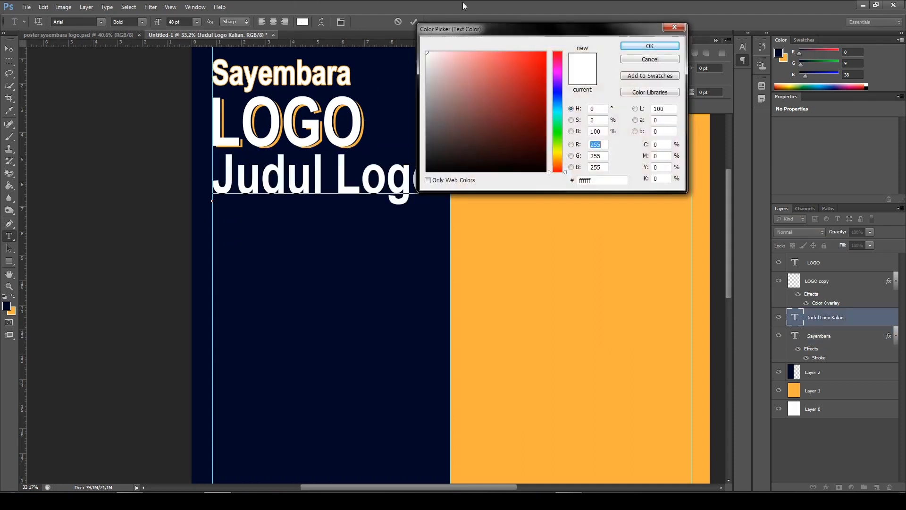
pyautogui.moveTo(576, 34); pyautogui.dragTo(681, 34)
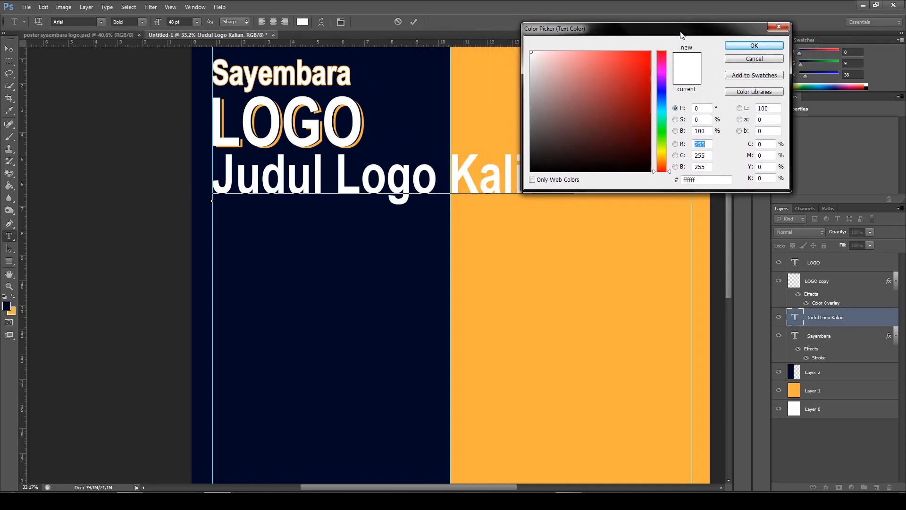
pyautogui.click(488, 93)
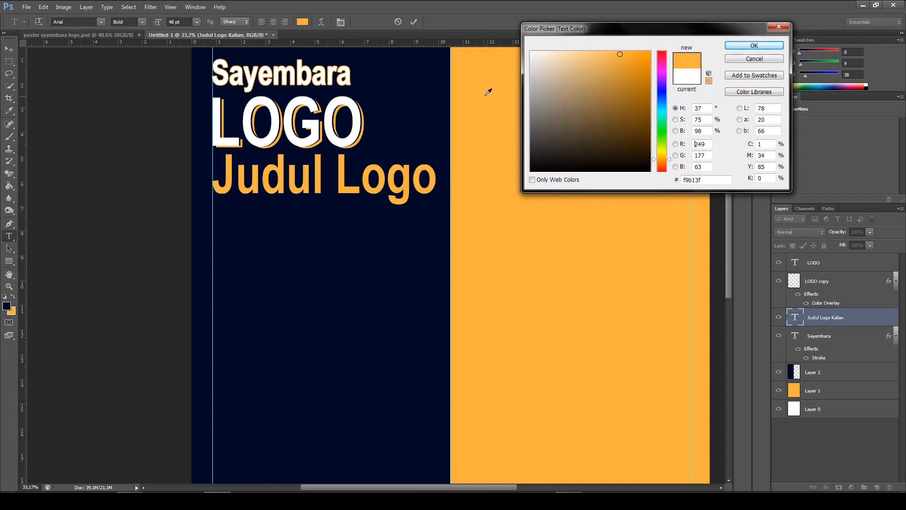
pyautogui.click(739, 46)
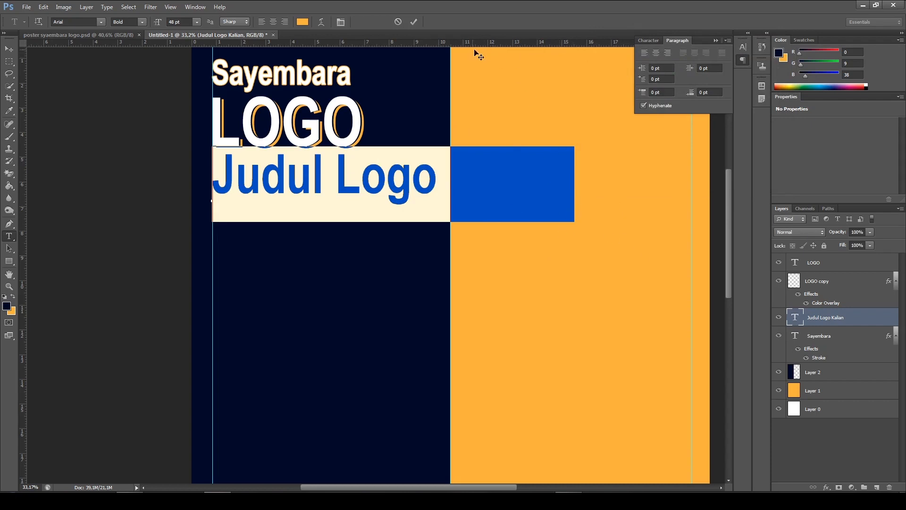
pyautogui.click(413, 21)
pyautogui.scroll(-3, 455, 95)
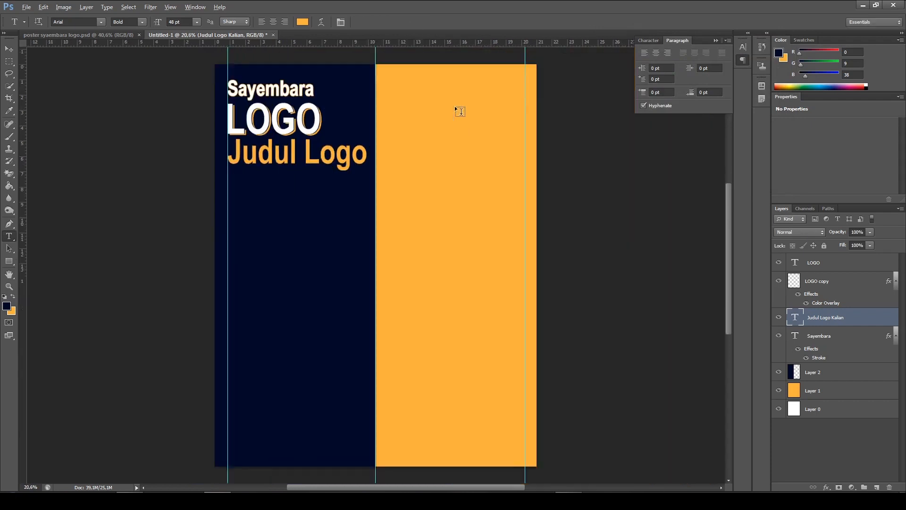
pyautogui.scroll(3, 309, 225)
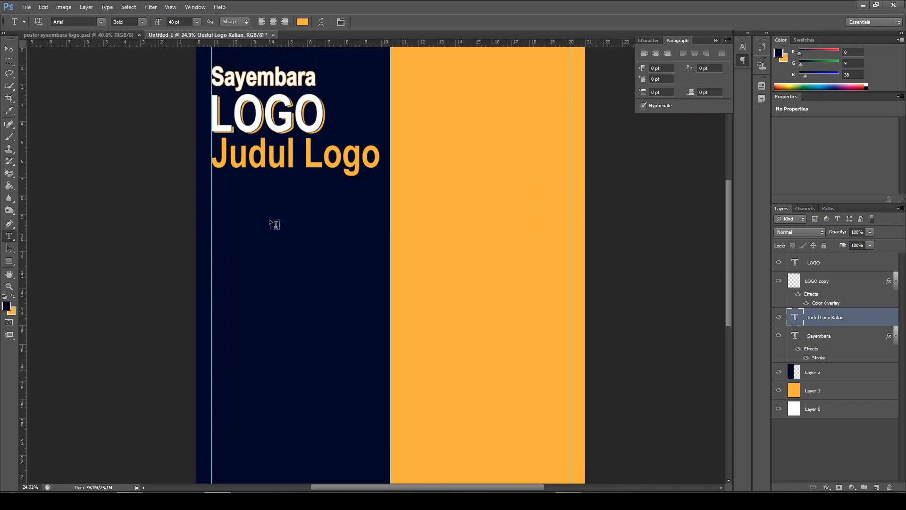
# Examine the dark box behind the Judul Logo Kalian heading in the finished poster
pyautogui.click(123, 34)
pyautogui.scroll(-2, 557, 219)
pyautogui.scroll(3, 596, 282)
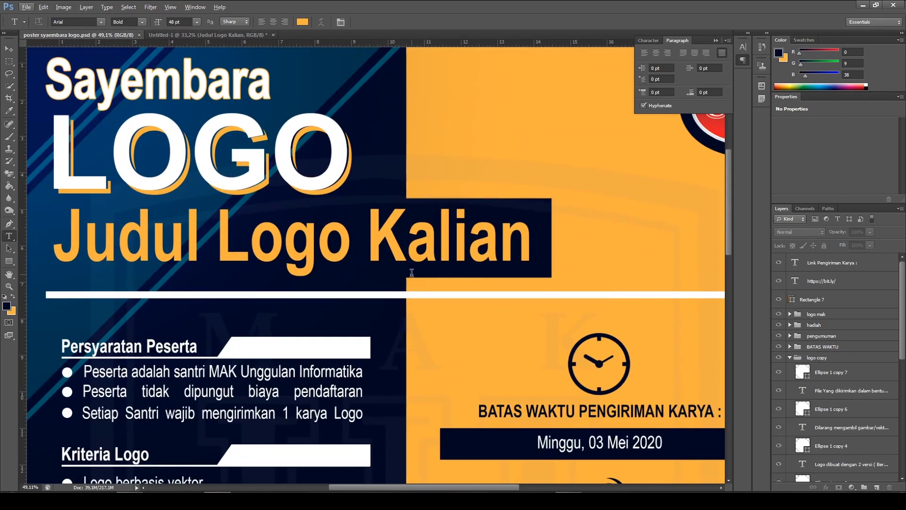
pyautogui.doubleClick(376, 238)
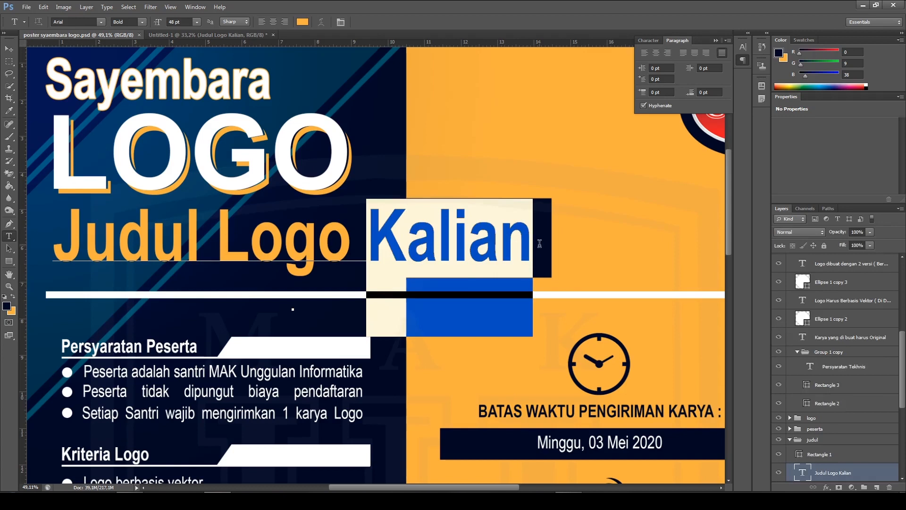
pyautogui.click(414, 22)
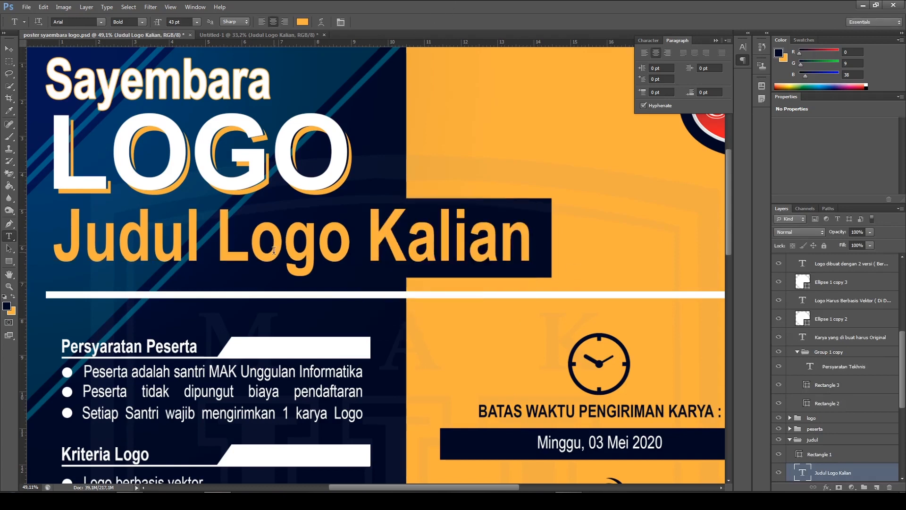
pyautogui.scroll(-5, 319, 243)
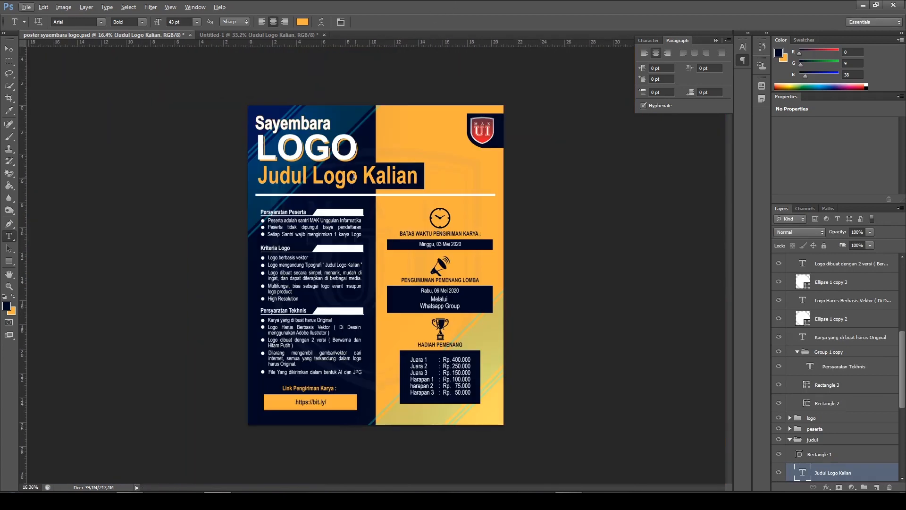
pyautogui.scroll(1, 333, 140)
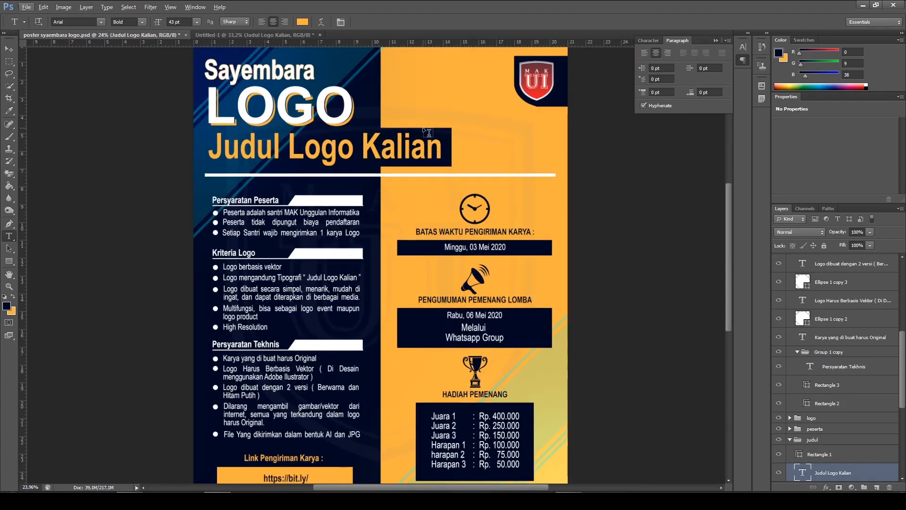
# Add a new empty layer directly above Layer 2 in Untitled-1
pyautogui.click(255, 35)
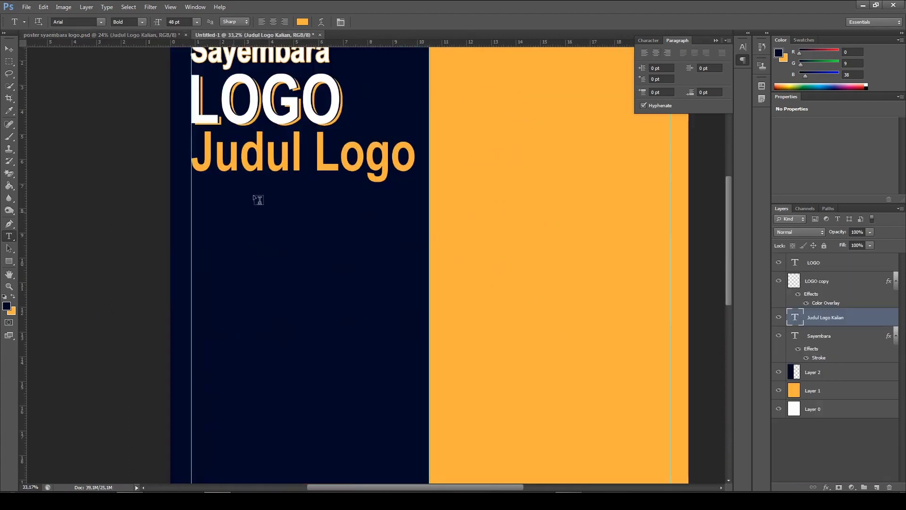
pyautogui.scroll(2, 312, 192)
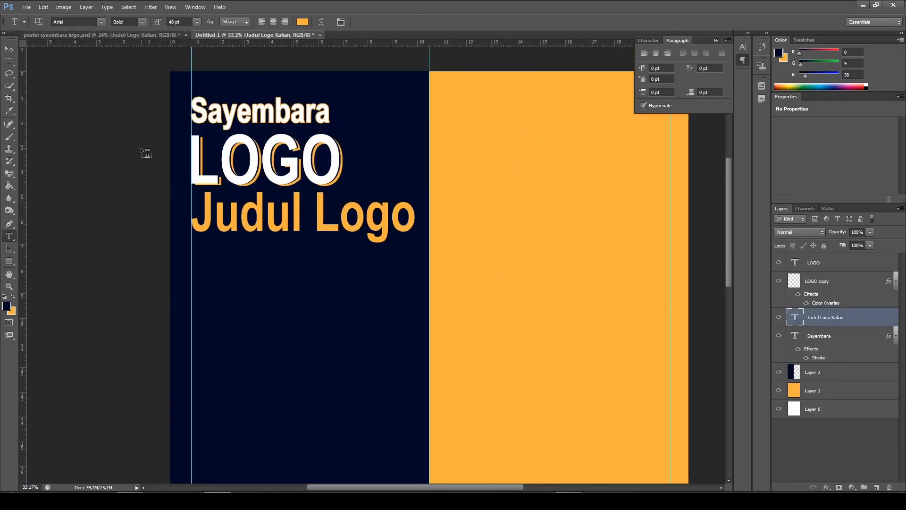
pyautogui.click(816, 380)
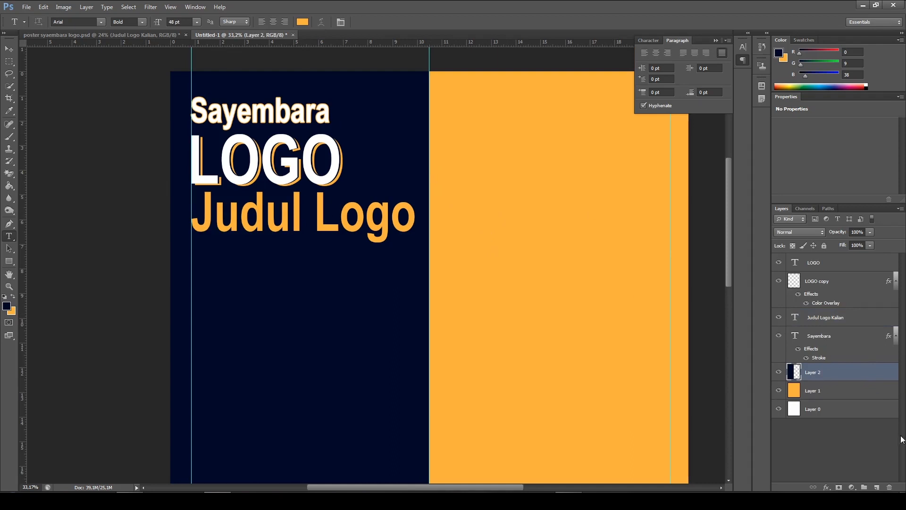
pyautogui.click(876, 487)
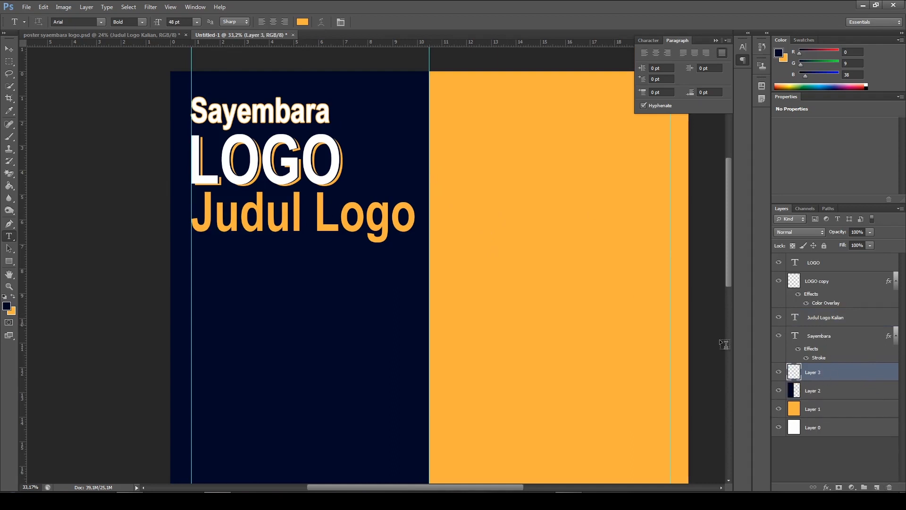
# Make a rectangular selection around the Judul Logo Kalian heading, from the left margin guide into the orange half
pyautogui.click(9, 61)
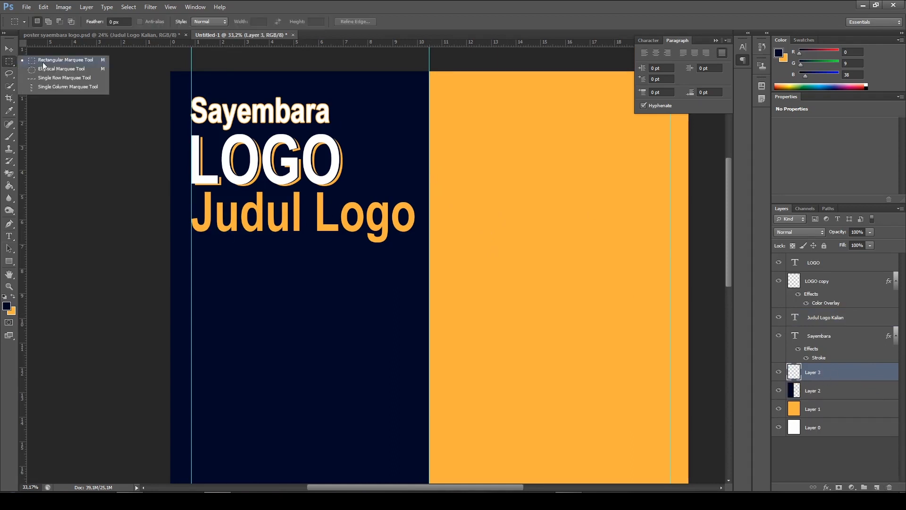
pyautogui.click(49, 61)
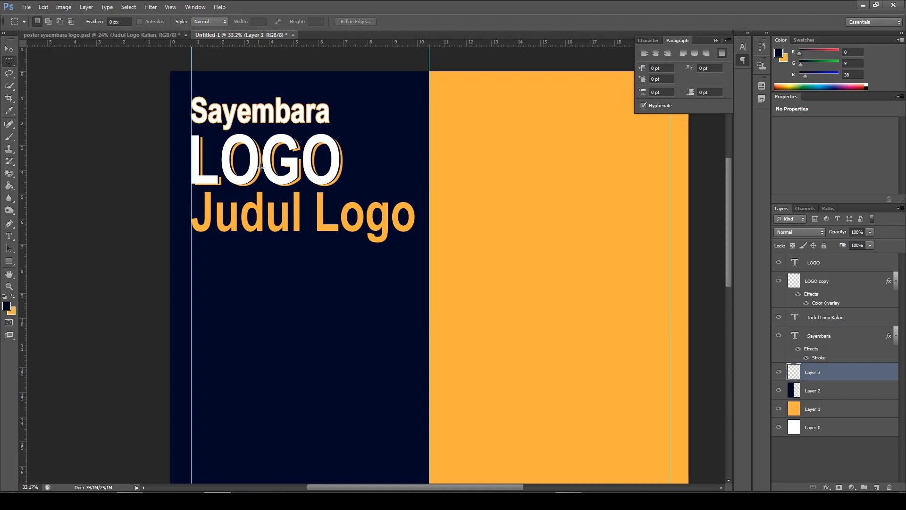
pyautogui.moveTo(188, 187); pyautogui.dragTo(536, 248)
# Sample the navy background colour and fill the rectangular selection with it on the new layer using the Paint Bucket
pyautogui.click(9, 188)
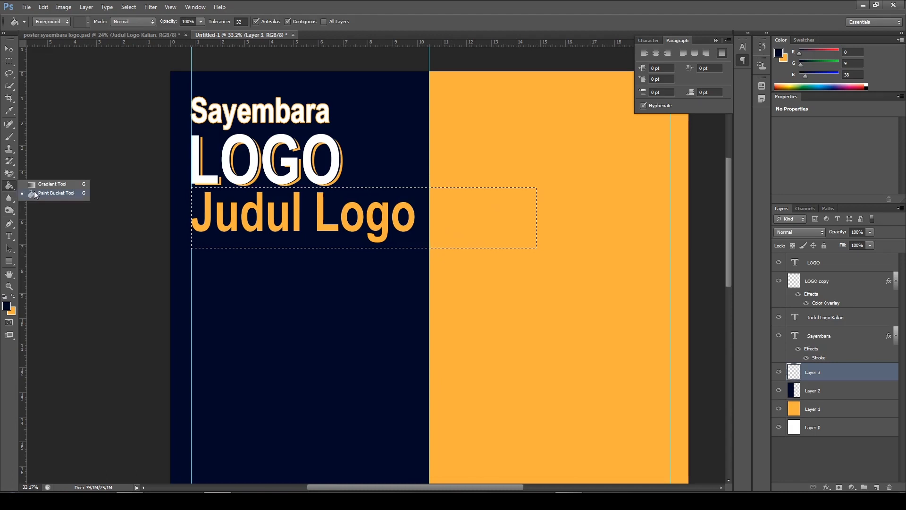
pyautogui.click(50, 194)
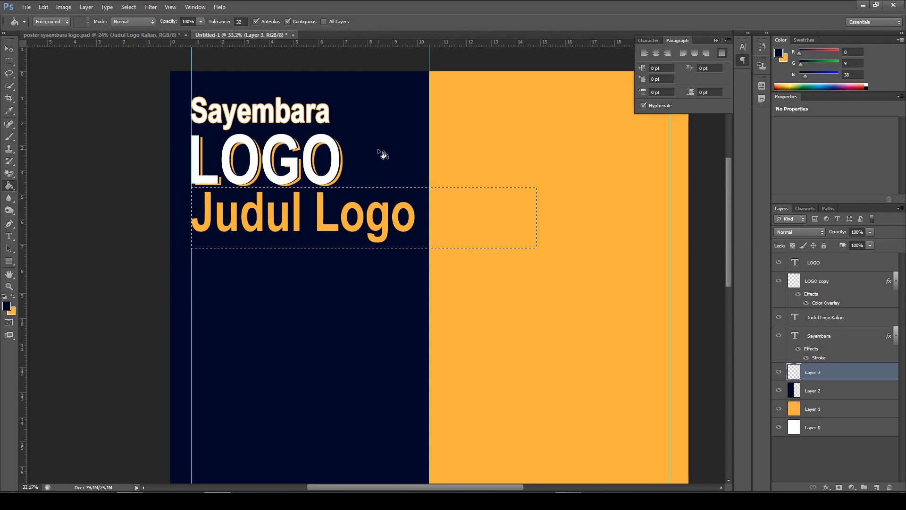
pyautogui.keyDown('alt'); pyautogui.click(376, 99); pyautogui.keyUp('alt')
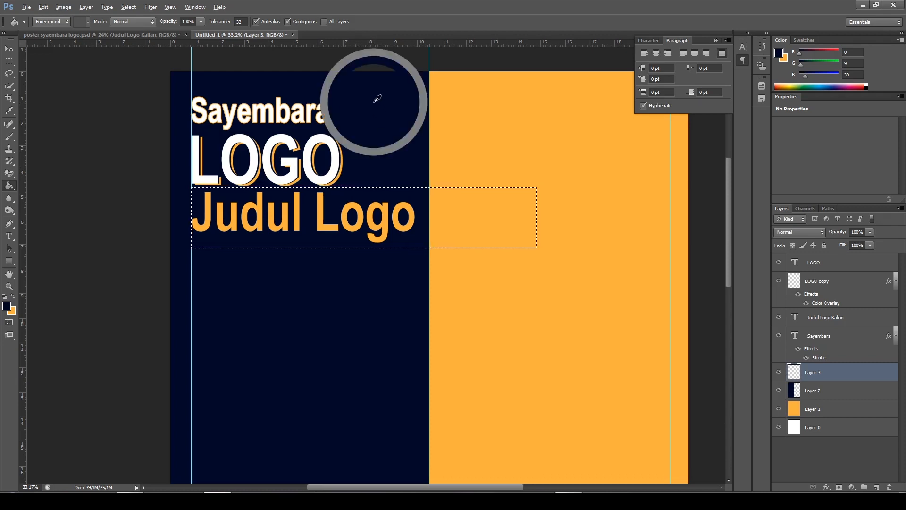
pyautogui.click(470, 229)
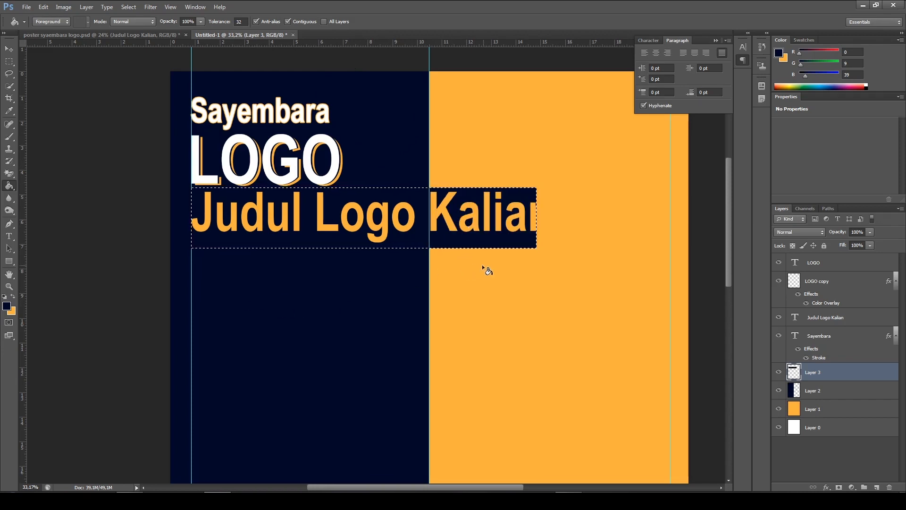
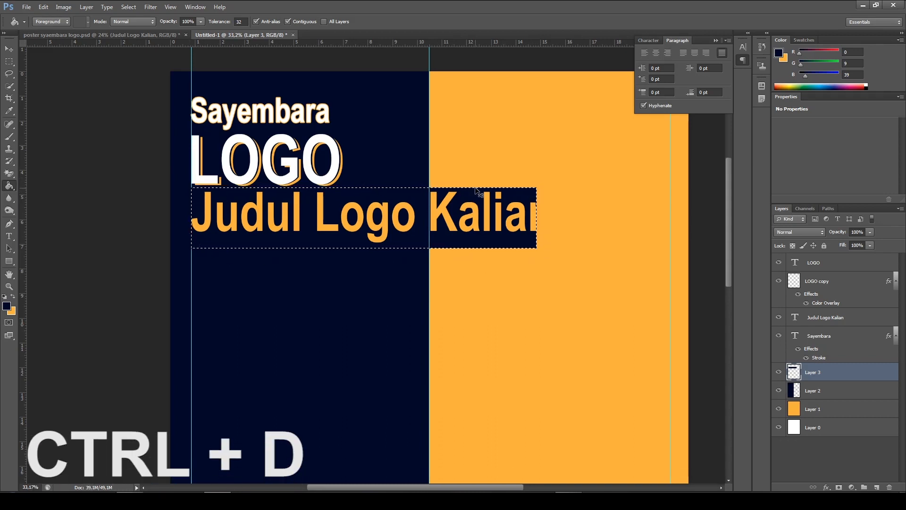
# Deselect and widen the navy box behind the Judul Logo Kalian heading until it extends just past the word Kalian
pyautogui.hotkey('ctrl', 'd')
pyautogui.scroll(1, 496, 275)
pyautogui.scroll(2, 606, 253)
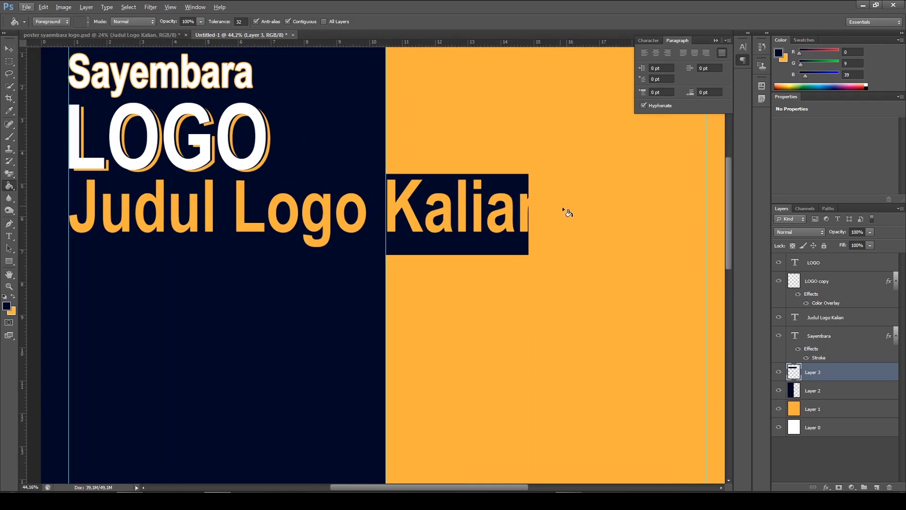
pyautogui.click(9, 49)
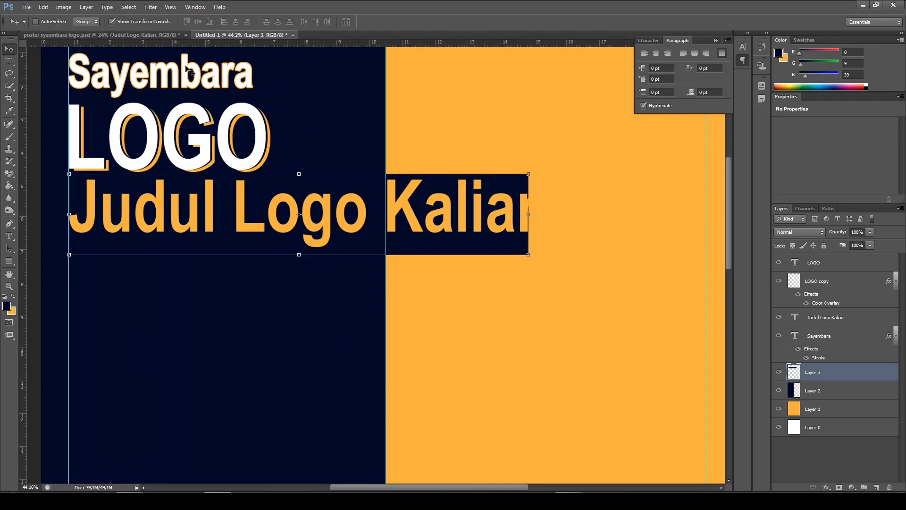
pyautogui.moveTo(529, 215); pyautogui.dragTo(562, 214)
pyautogui.click(474, 22)
# Examine the white divider line below the Judul Logo Kalian heading in the finished poster
pyautogui.scroll(-1, 551, 266)
pyautogui.scroll(-2, 550, 266)
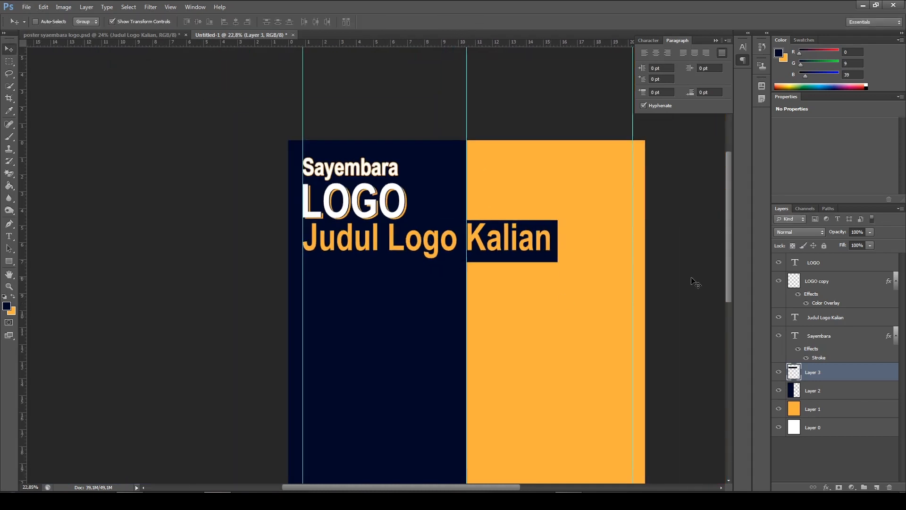
pyautogui.scroll(-1, 534, 299)
pyautogui.scroll(-1, 368, 307)
pyautogui.scroll(1, 368, 306)
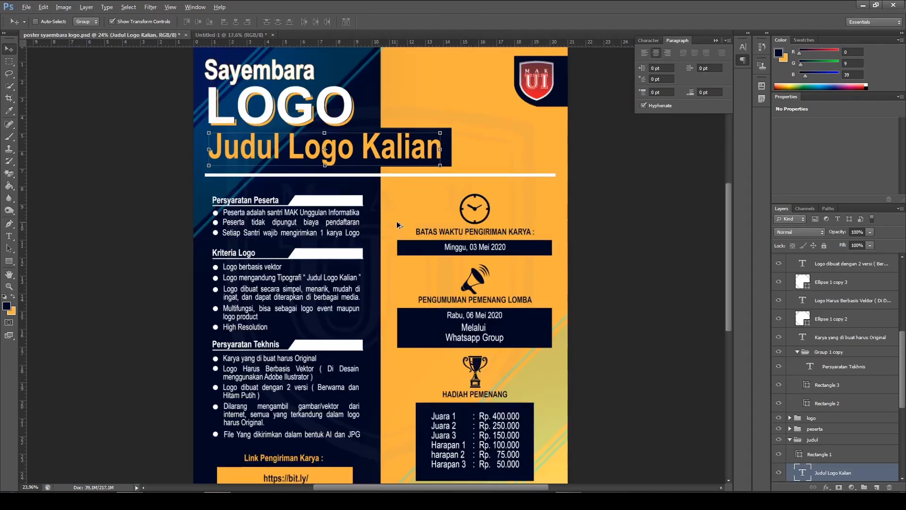
pyautogui.scroll(3, 402, 228)
pyautogui.scroll(1, 395, 255)
pyautogui.scroll(1, 396, 255)
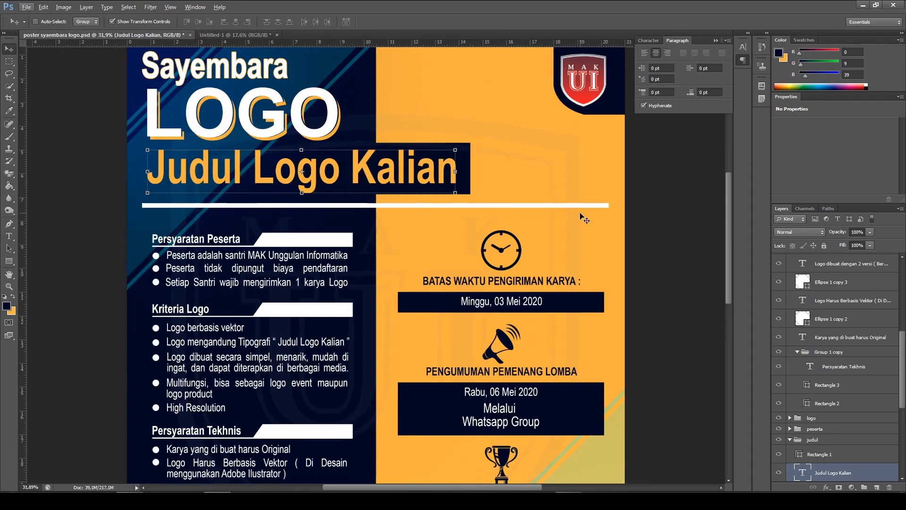
# In Untitled-1, draw a thin rectangle shape of about 3058 × 21 px above the LOGO layer, spanning the outer guides just below the heading
pyautogui.click(220, 35)
pyautogui.scroll(1, 430, 276)
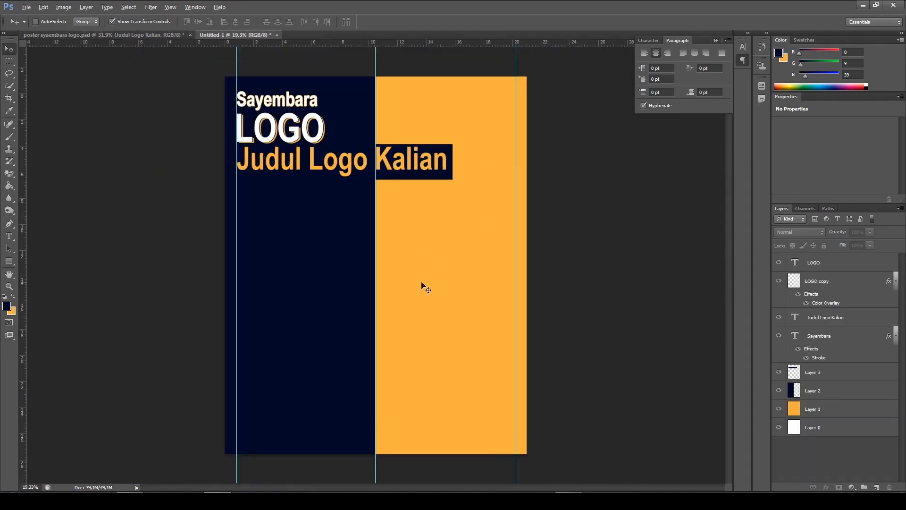
pyautogui.scroll(1, 426, 288)
pyautogui.scroll(2, 369, 281)
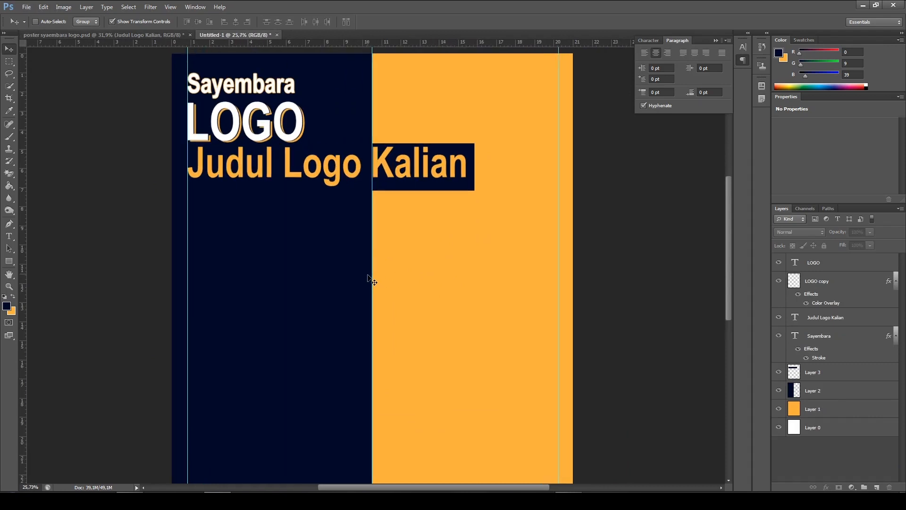
pyautogui.scroll(1, 370, 281)
pyautogui.click(9, 261)
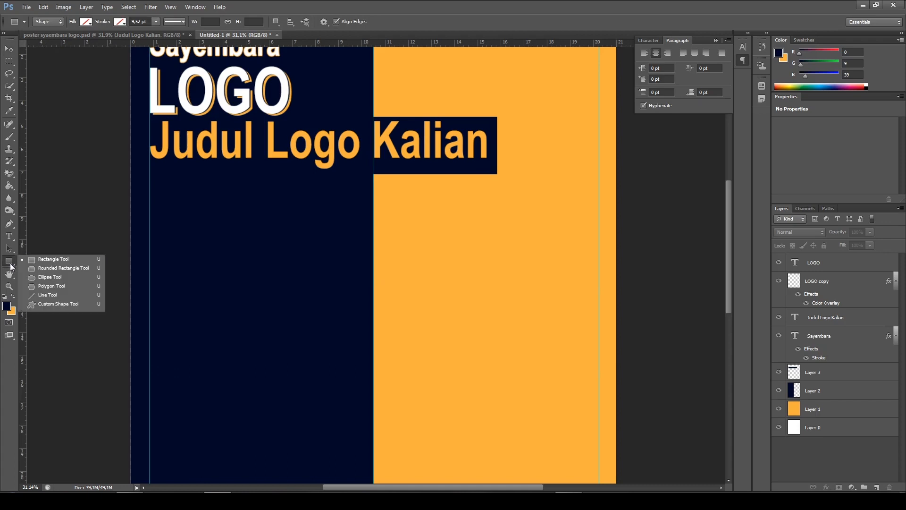
pyautogui.click(47, 263)
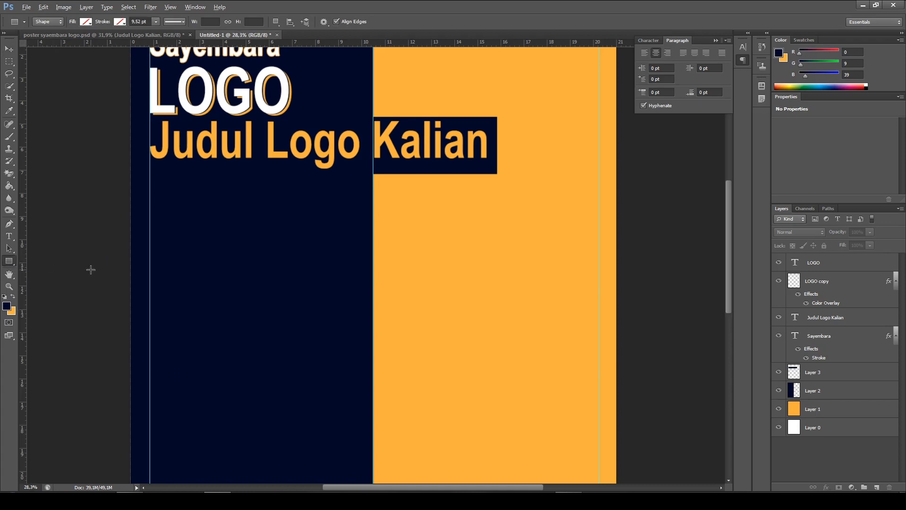
pyautogui.scroll(-1, 89, 267)
pyautogui.moveTo(135, 261); pyautogui.dragTo(154, 259)
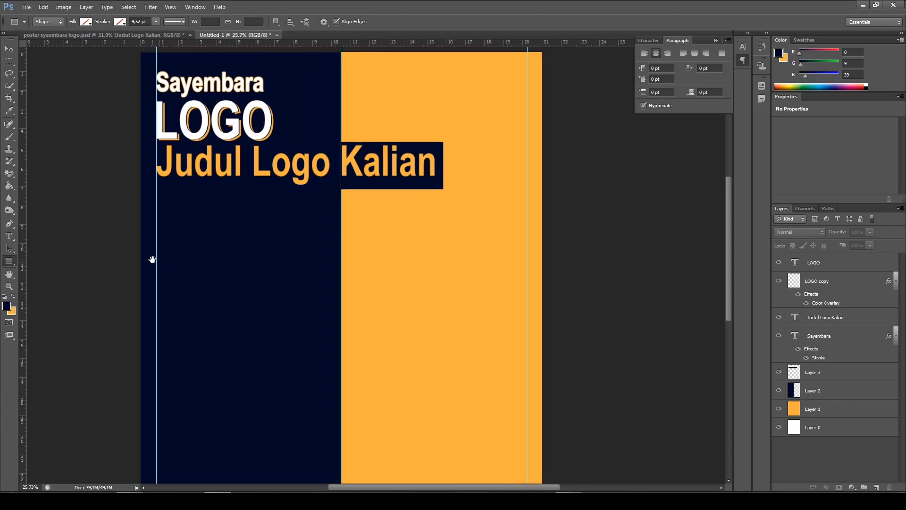
pyautogui.click(9, 236)
pyautogui.click(10, 239)
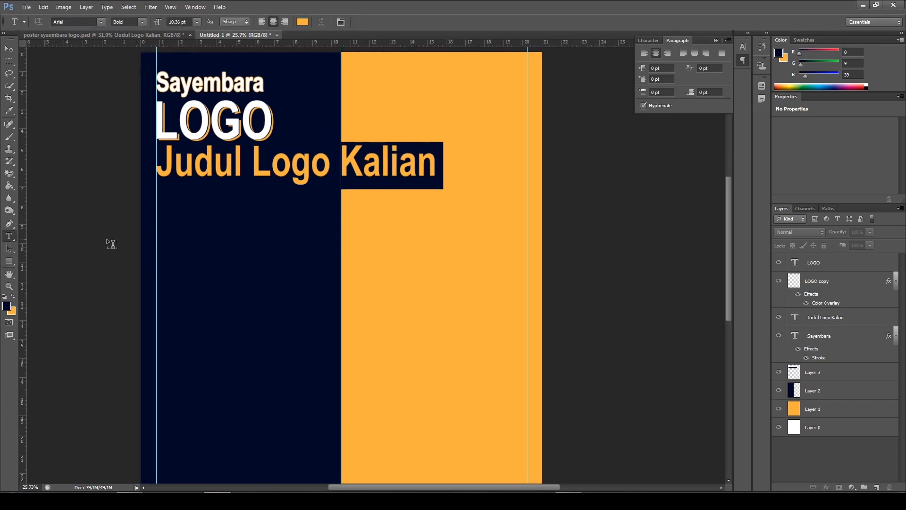
pyautogui.click(9, 261)
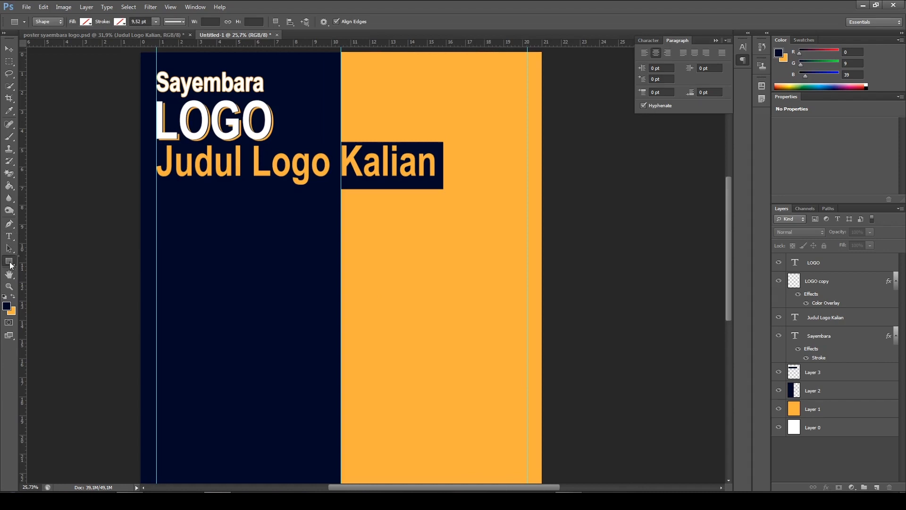
pyautogui.click(51, 262)
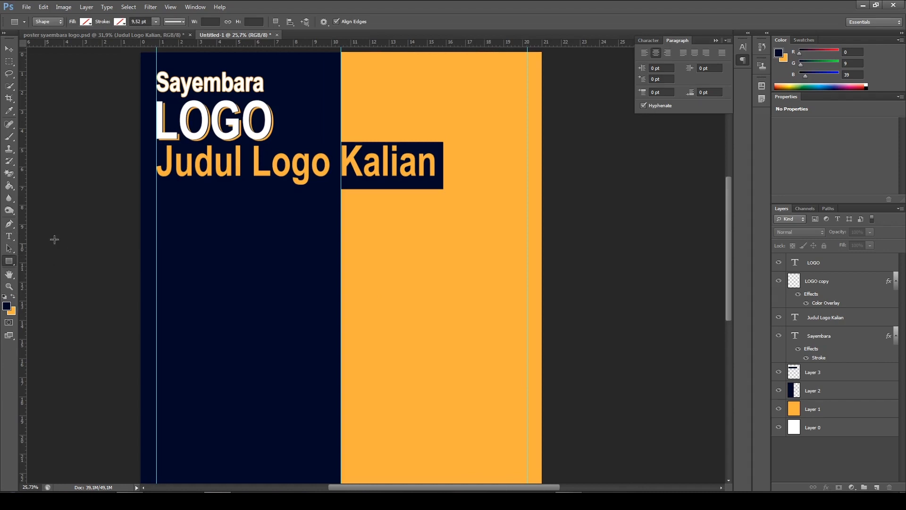
pyautogui.click(9, 260)
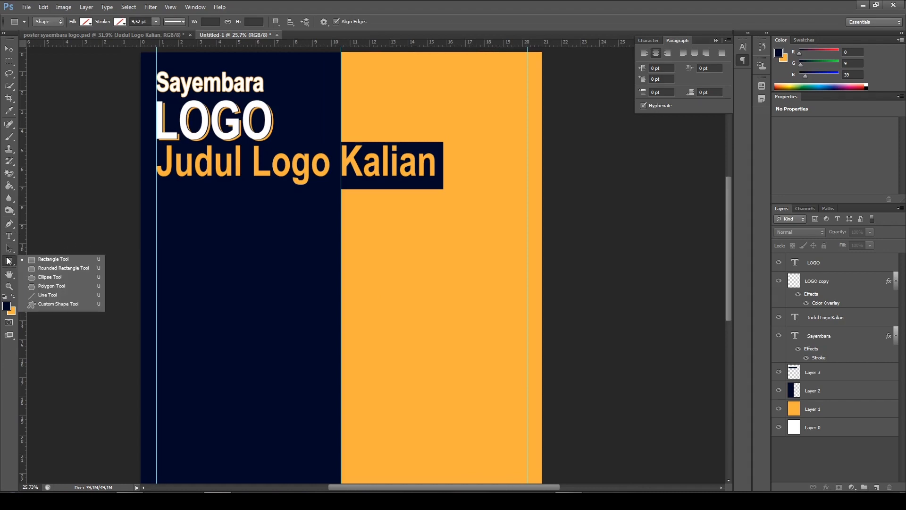
pyautogui.click(49, 263)
pyautogui.scroll(2, 474, 238)
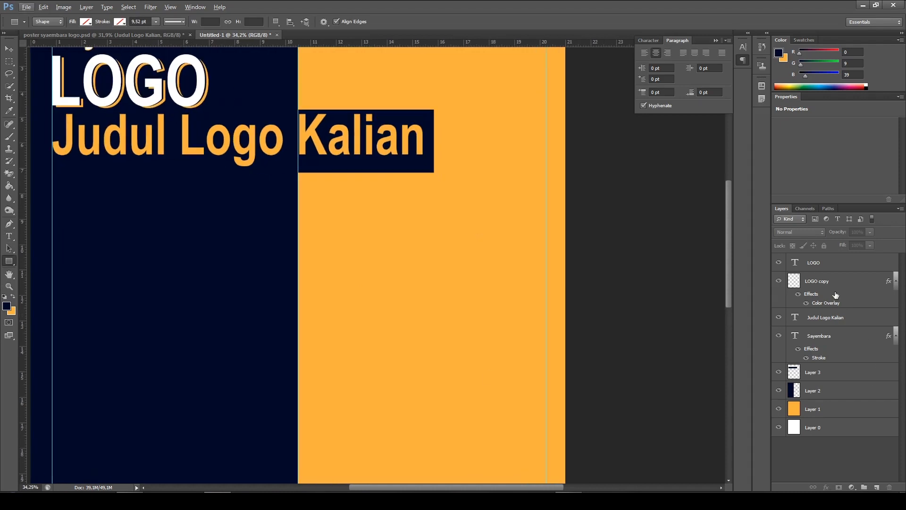
pyautogui.click(821, 264)
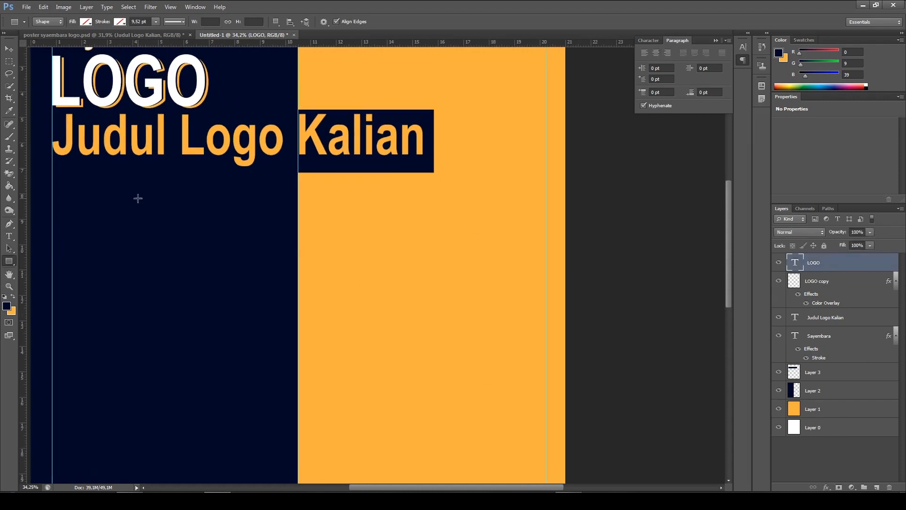
pyautogui.moveTo(242, 220); pyautogui.dragTo(275, 228)
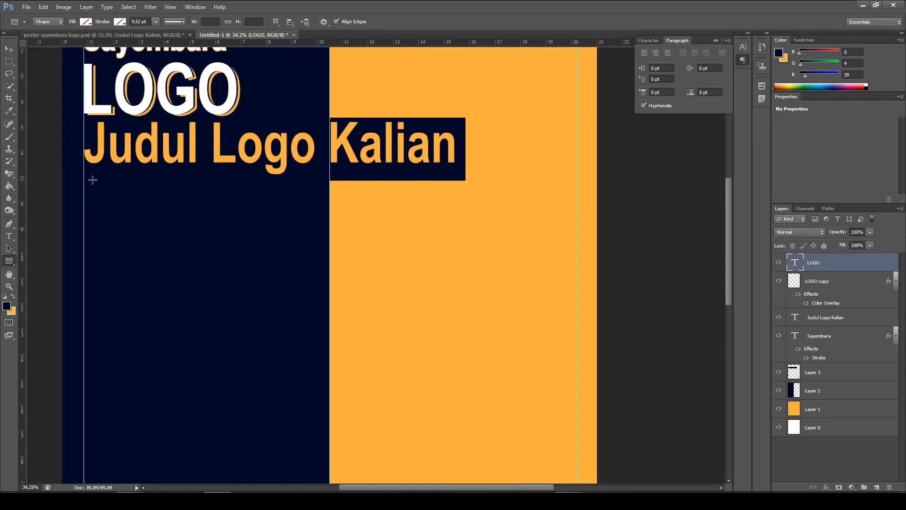
pyautogui.moveTo(85, 177); pyautogui.dragTo(579, 180)
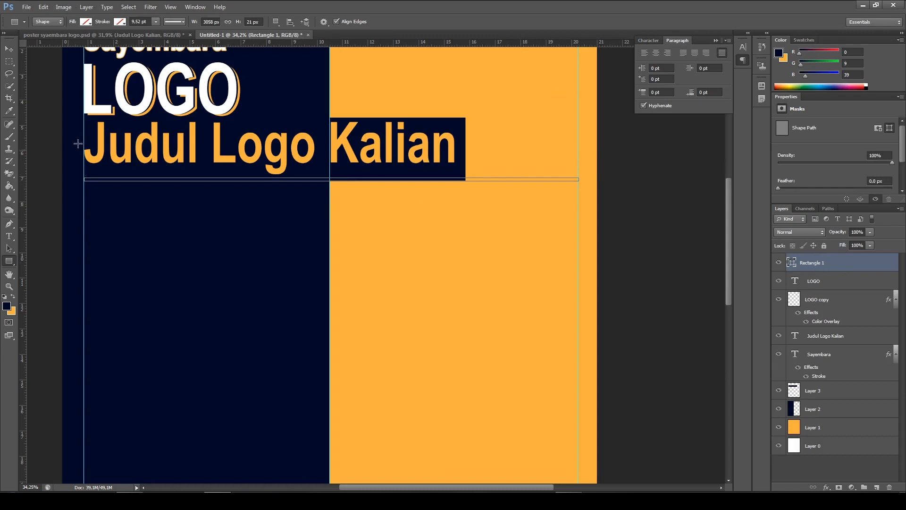
# Set the thin divider rectangle's shape fill to white
pyautogui.click(9, 186)
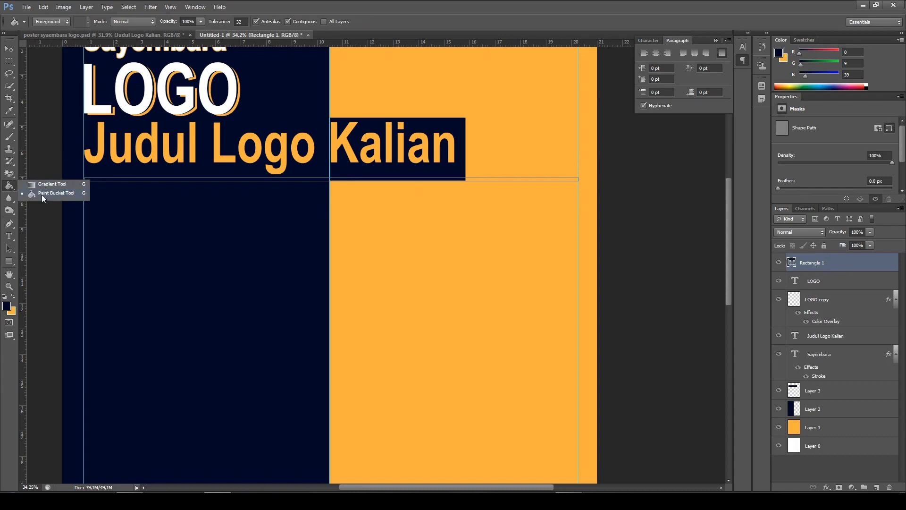
pyautogui.click(43, 195)
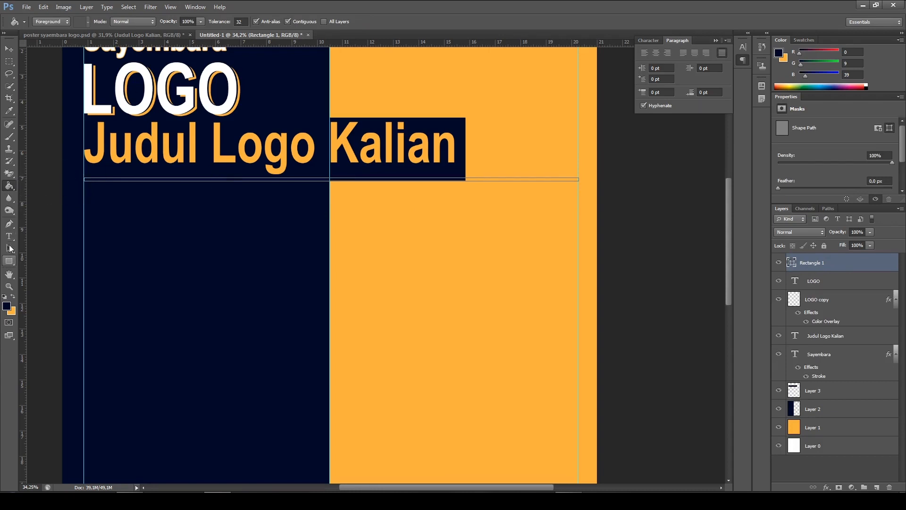
pyautogui.click(11, 261)
pyautogui.click(56, 261)
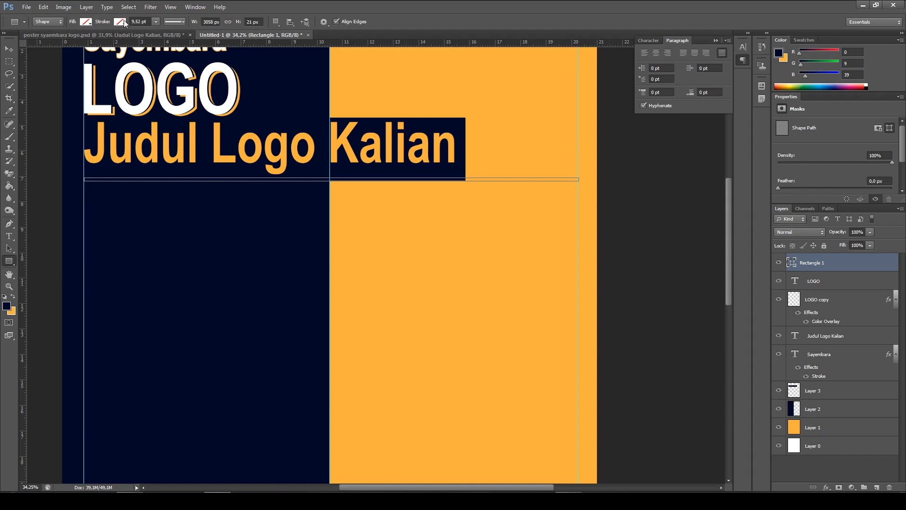
pyautogui.click(87, 22)
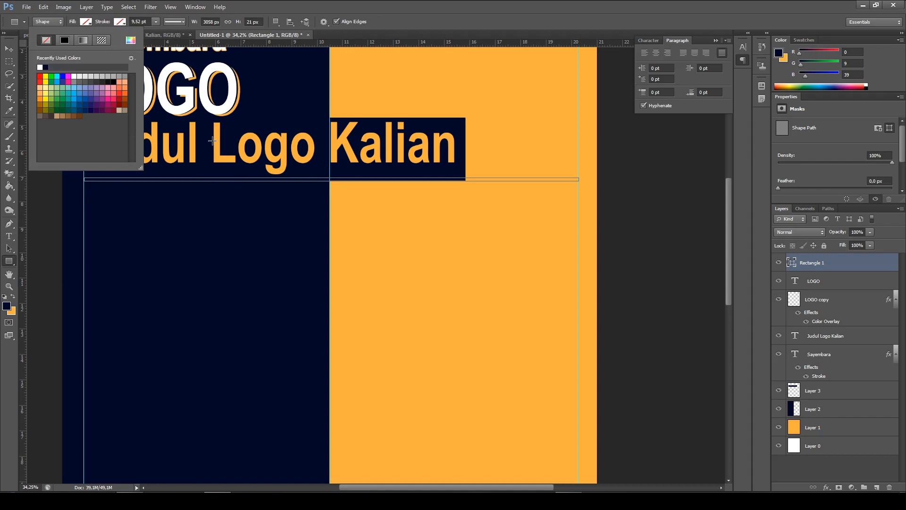
pyautogui.click(41, 66)
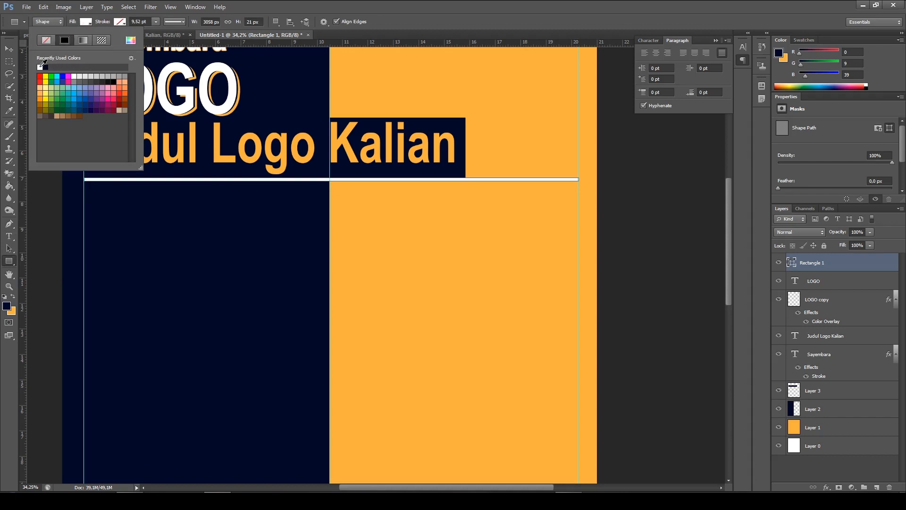
# Try a red stroke at 0.17 pt on the divider rectangle and set its stroke back to none
pyautogui.click(122, 23)
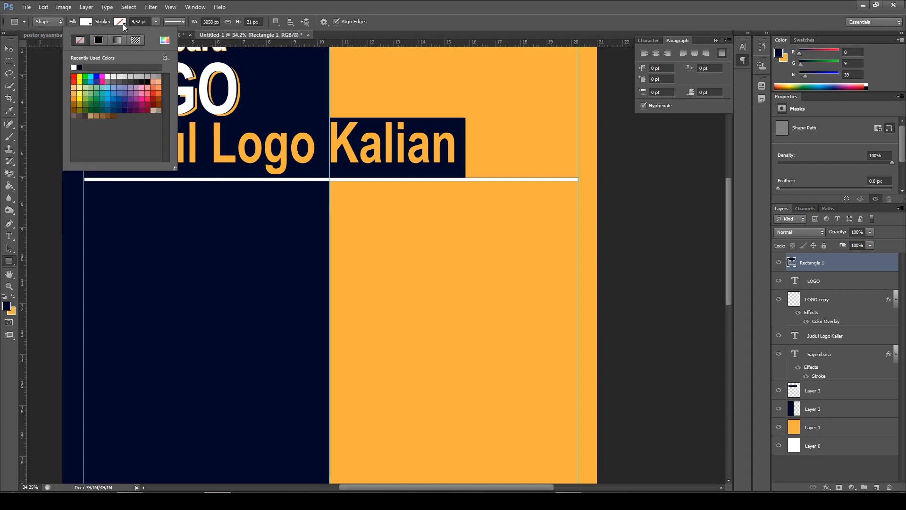
pyautogui.click(98, 40)
pyautogui.click(74, 76)
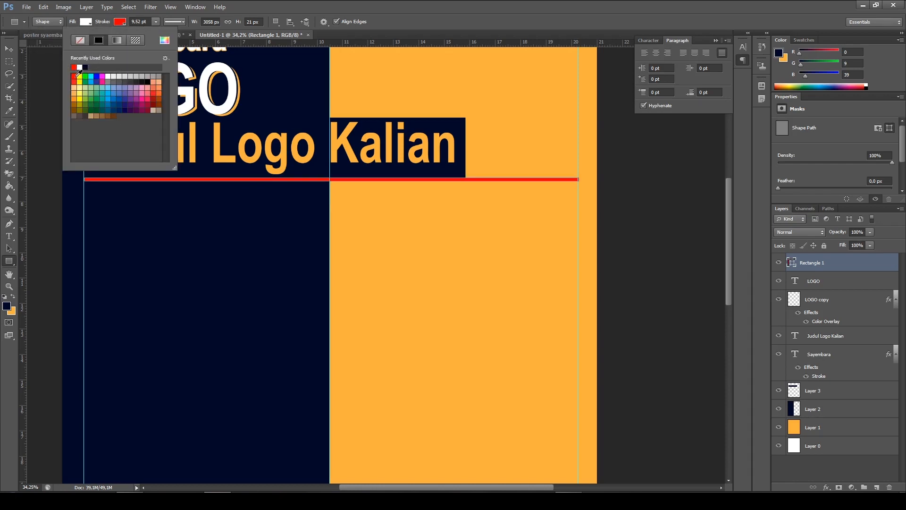
pyautogui.click(155, 22)
pyautogui.moveTo(149, 33); pyautogui.dragTo(151, 31)
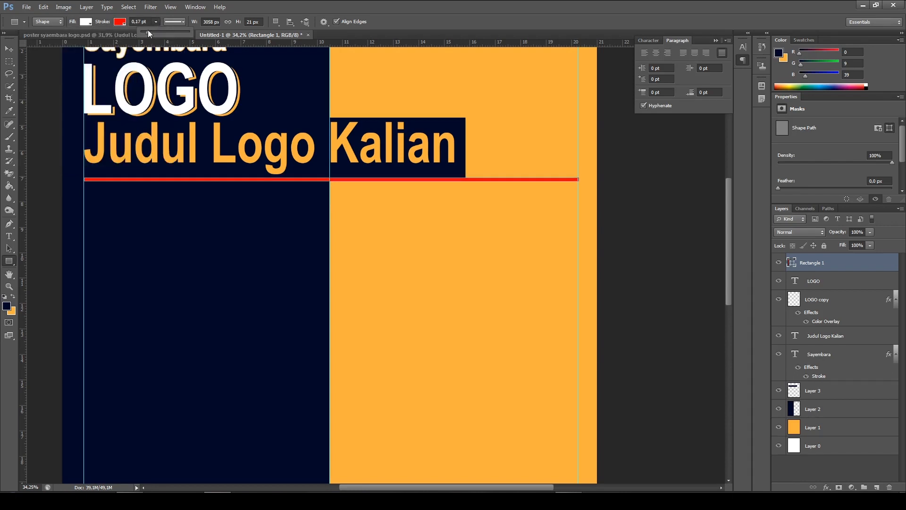
pyautogui.click(121, 23)
pyautogui.click(80, 41)
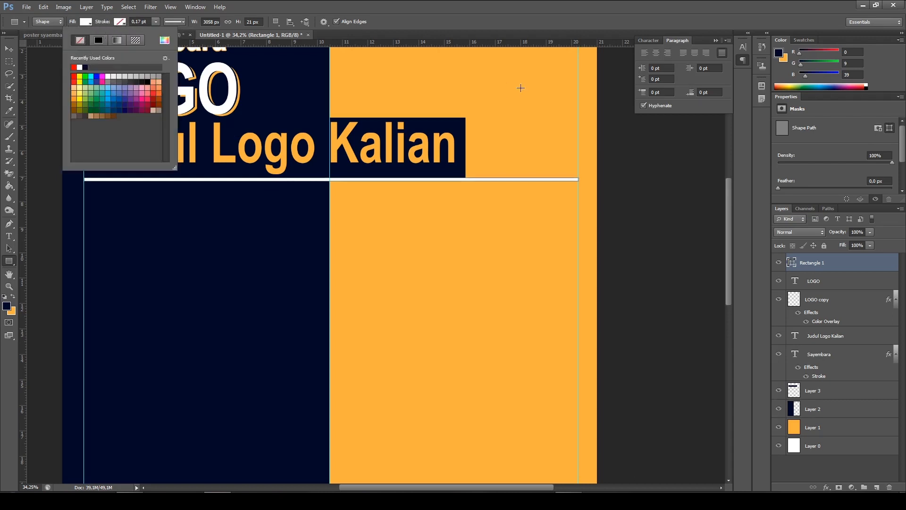
pyautogui.click(488, 33)
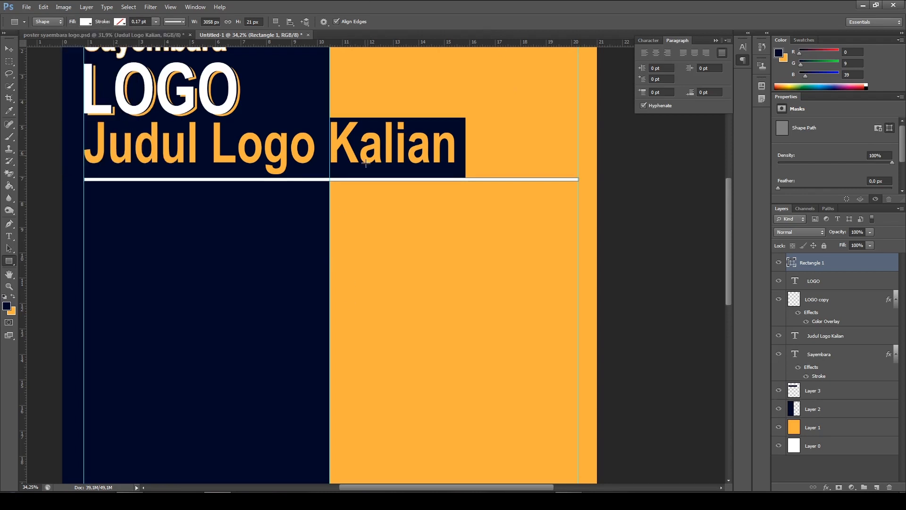
# Nudge the white divider line down until a small gap separates it from the navy heading box, and deselect it
pyautogui.click(8, 49)
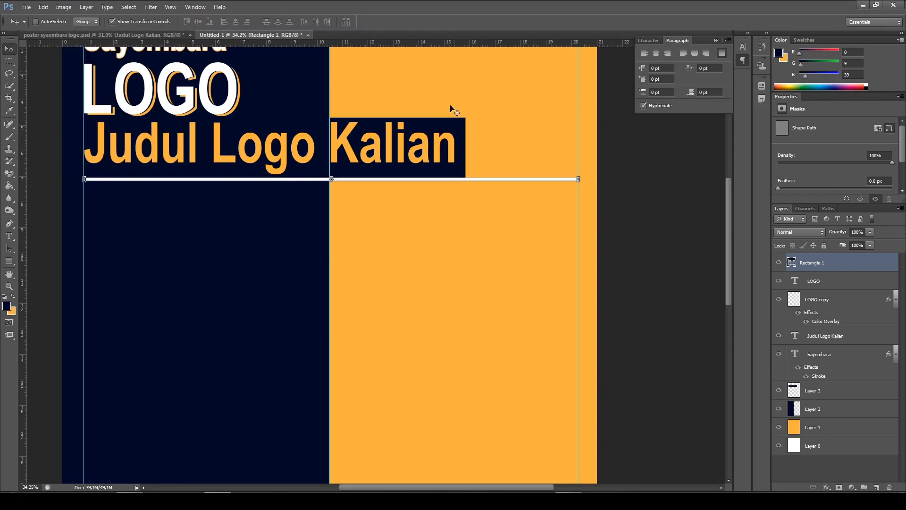
pyautogui.hotkey('shift', 'Down')
pyautogui.hotkey('shift', 'Down')
pyautogui.hotkey('shift', 'Down')
pyautogui.hotkey('shift', 'Down')
pyautogui.hotkey('shift', 'Down')
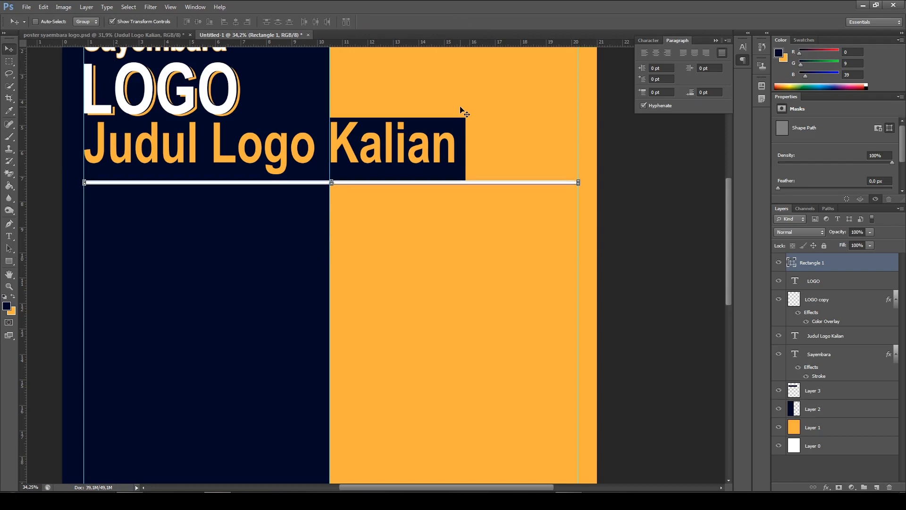
pyautogui.press('Down')
pyautogui.press('Down')
pyautogui.press('Down')
pyautogui.press('Down')
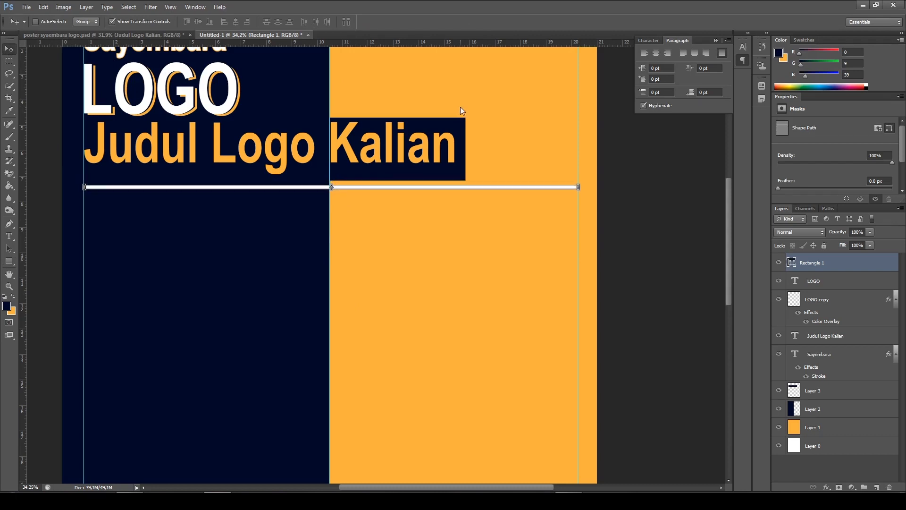
pyautogui.press('Down')
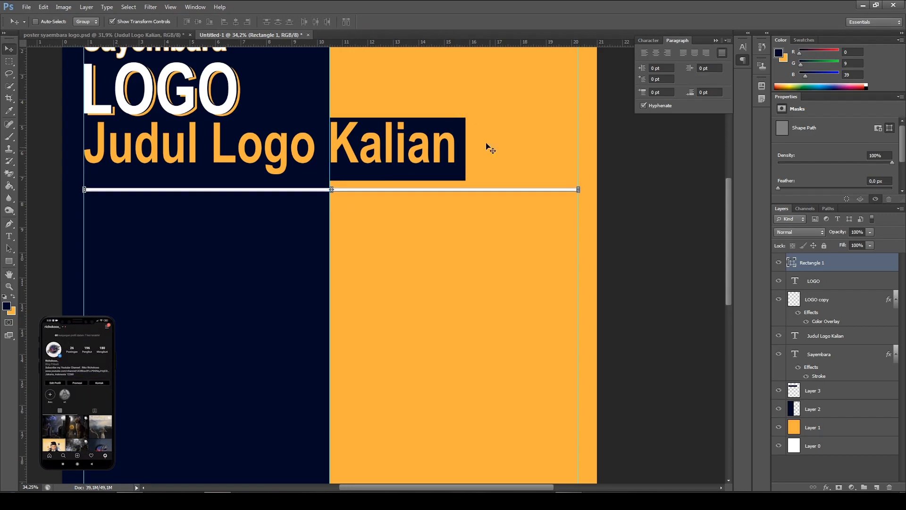
pyautogui.keyDown('ctrl'); pyautogui.click(690, 221); pyautogui.keyUp('ctrl')
# Examine the requirement lists and the deadline, announcement and prize sections below the divider in the finished poster
pyautogui.scroll(-5, 387, 200)
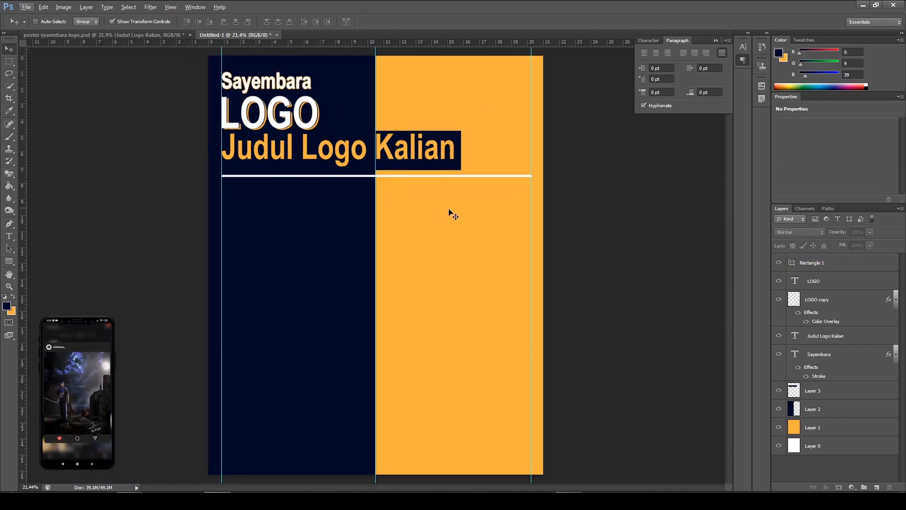
pyautogui.click(121, 36)
pyautogui.scroll(-4, 412, 336)
pyautogui.scroll(-2, 412, 336)
pyautogui.scroll(-2, 327, 316)
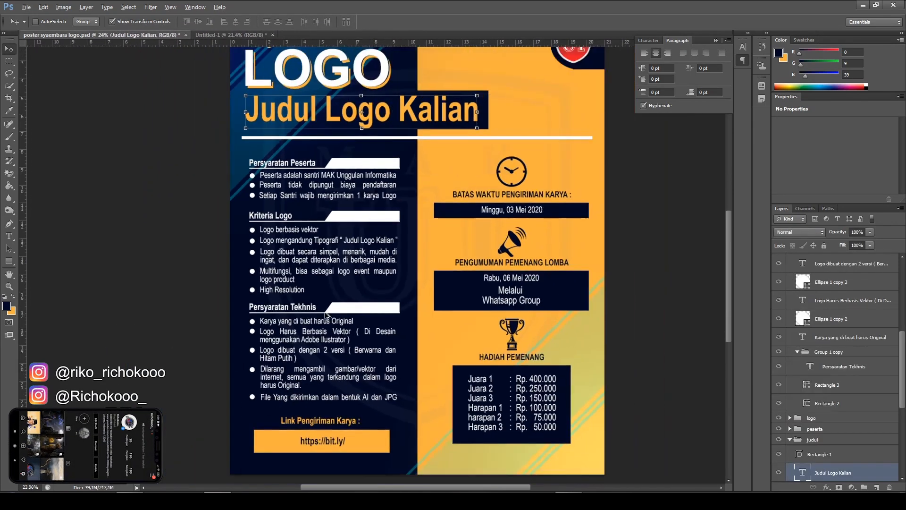
pyautogui.scroll(-1, 327, 315)
pyautogui.scroll(2, 195, 319)
pyautogui.scroll(-1, 421, 288)
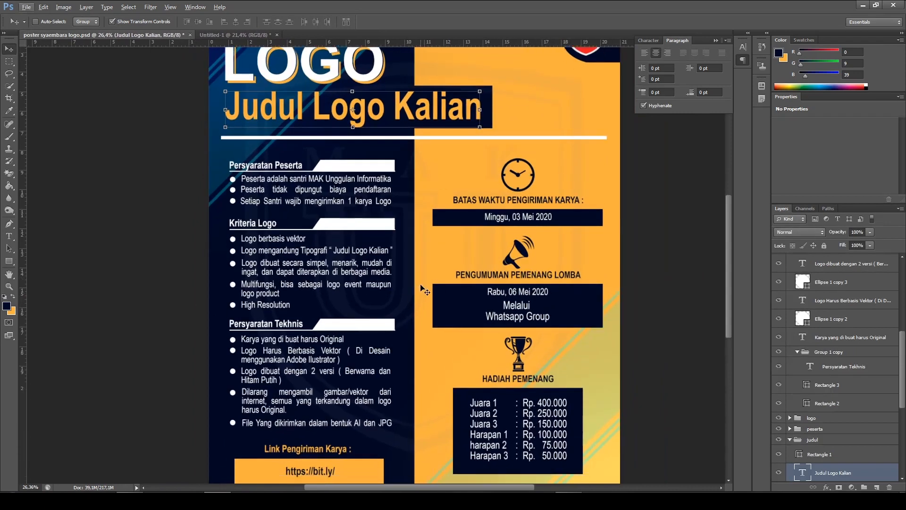
pyautogui.scroll(-1, 422, 289)
pyautogui.scroll(1, 421, 289)
pyautogui.scroll(-2, 421, 288)
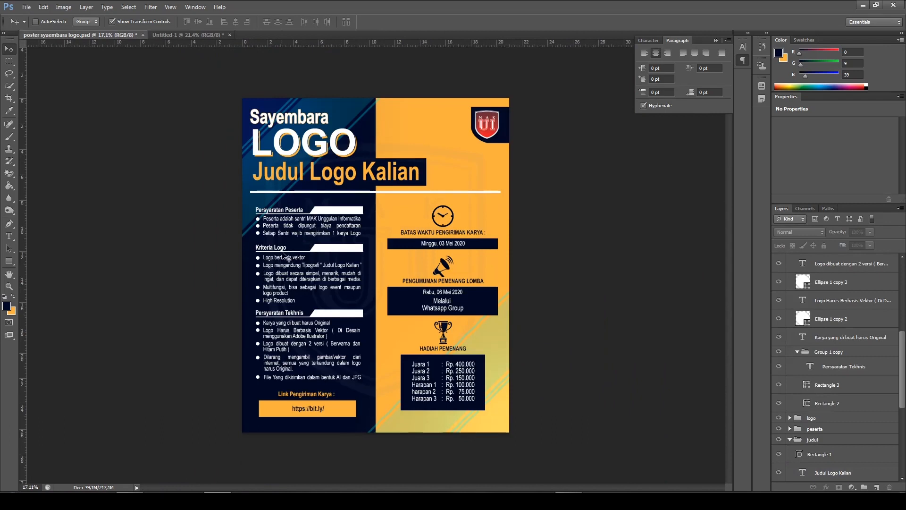
# Examine the Persyaratan Peserta, Kriteria Logo and Persyaratan Tekhnis headings, with their underlines and slanted white bars, in the finished poster
pyautogui.scroll(1, 285, 253)
pyautogui.scroll(1, 326, 225)
pyautogui.scroll(1, 325, 222)
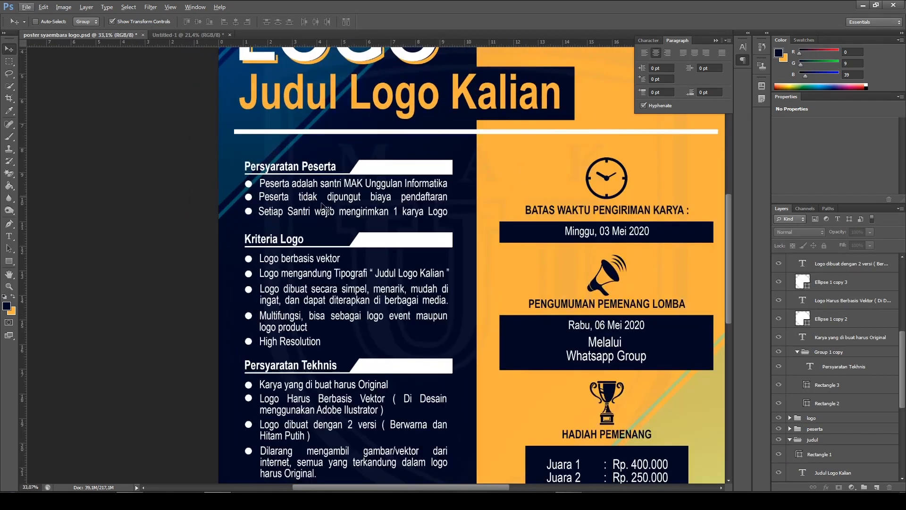
pyautogui.scroll(1, 283, 208)
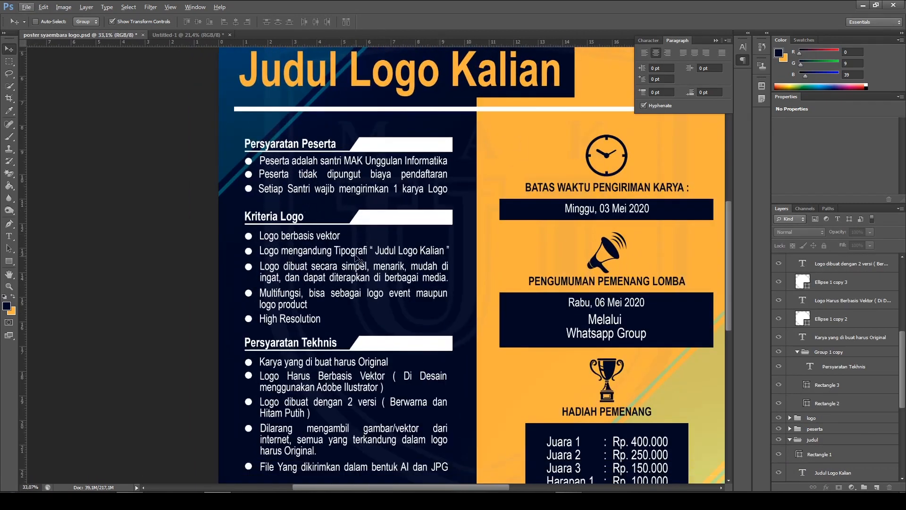
pyautogui.scroll(-1, 391, 309)
pyautogui.scroll(-1, 292, 342)
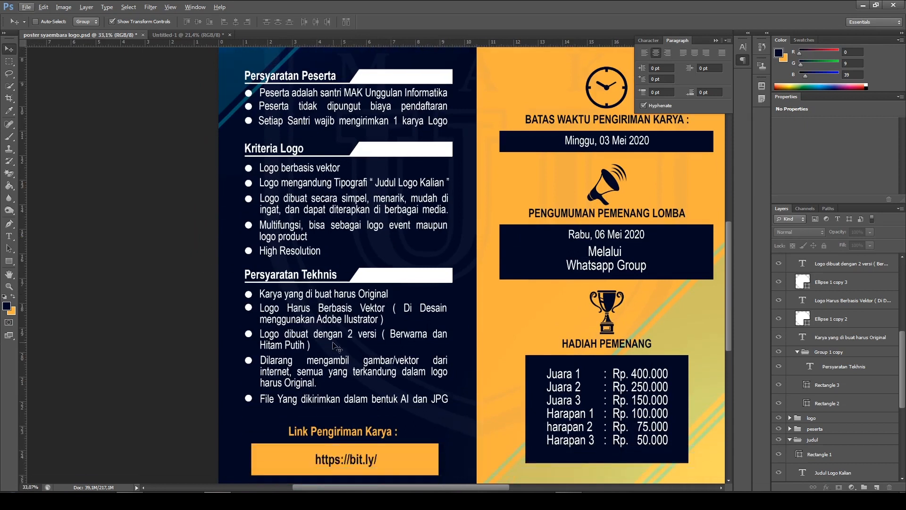
pyautogui.scroll(1, 311, 198)
pyautogui.scroll(1, 320, 147)
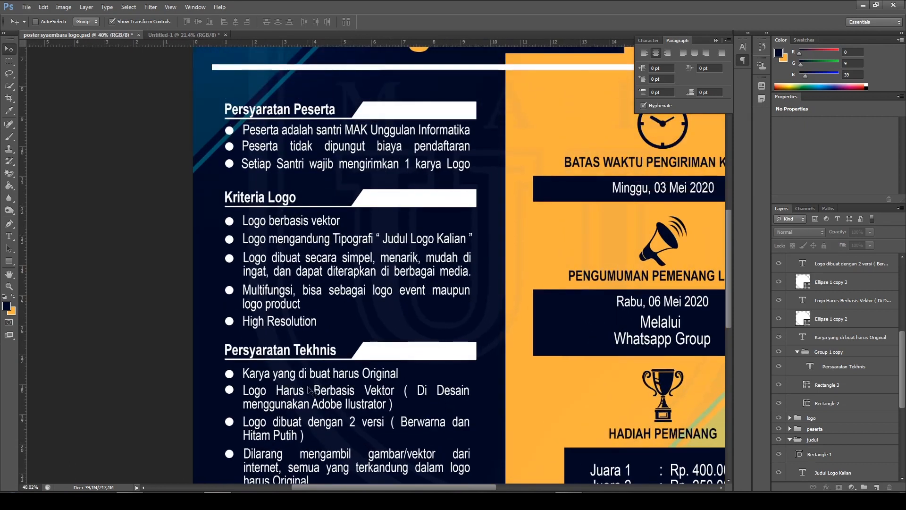
pyautogui.scroll(-1, 428, 343)
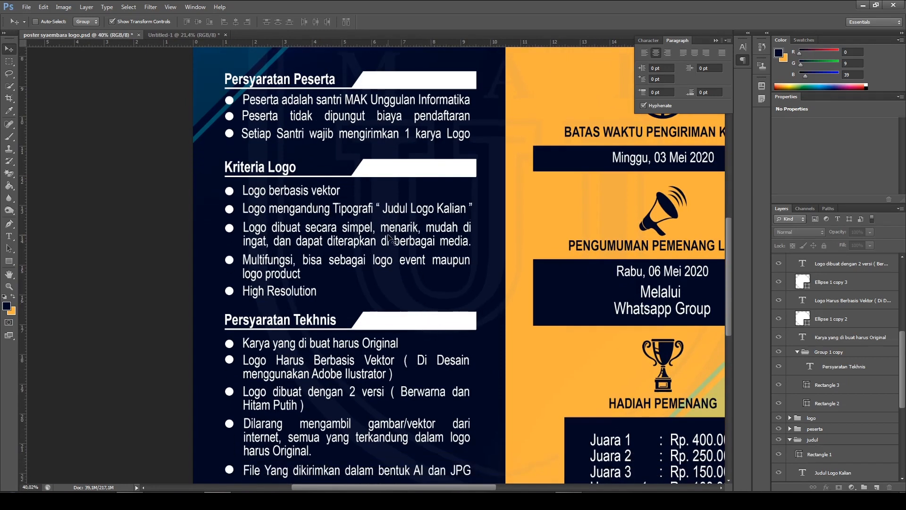
pyautogui.scroll(1, 408, 182)
pyautogui.scroll(-1, 408, 182)
pyautogui.scroll(-8, 408, 182)
pyautogui.scroll(6, 300, 227)
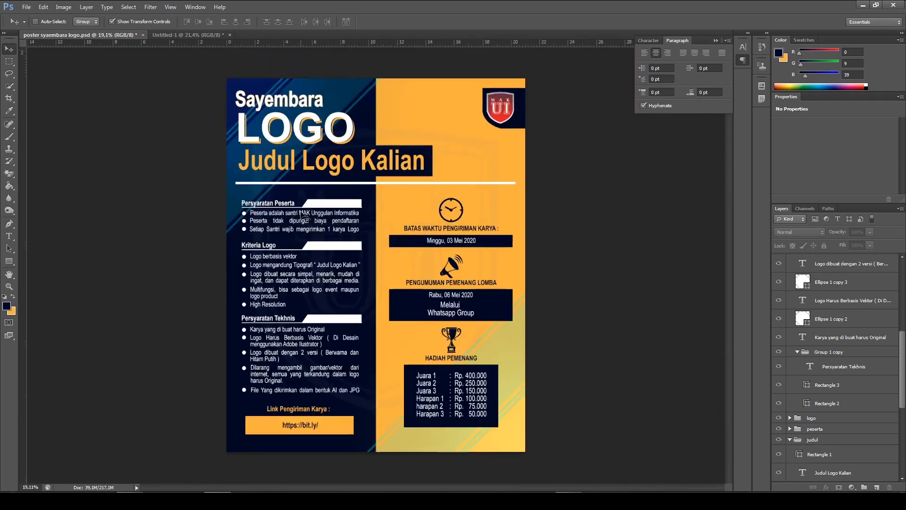
pyautogui.scroll(4, 303, 231)
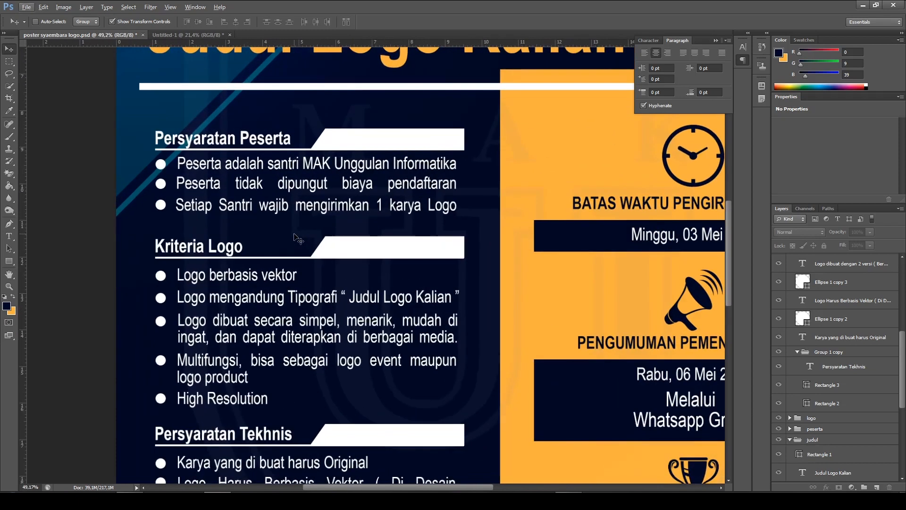
pyautogui.scroll(1, 298, 232)
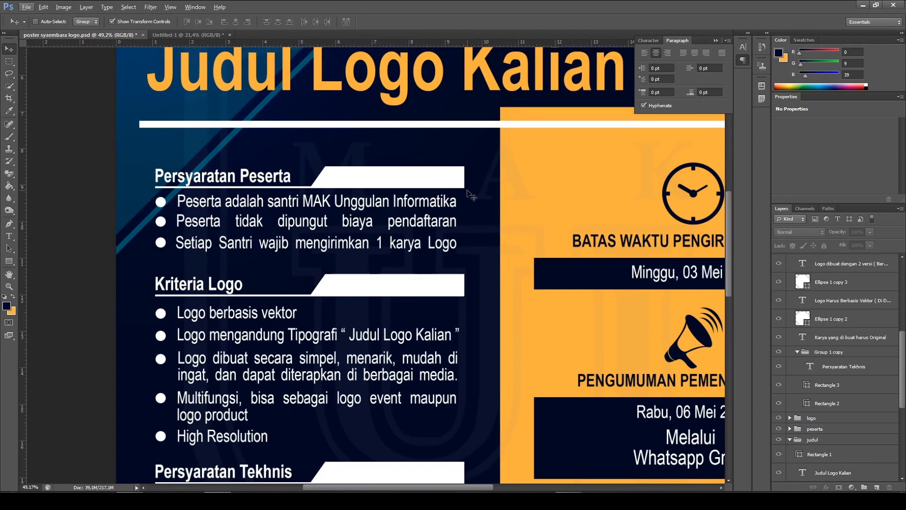
# In the new poster document, draw a thin rectangle about 1350 × 22 px in the navy column below the white divider
pyautogui.click(178, 32)
pyautogui.scroll(2, 283, 243)
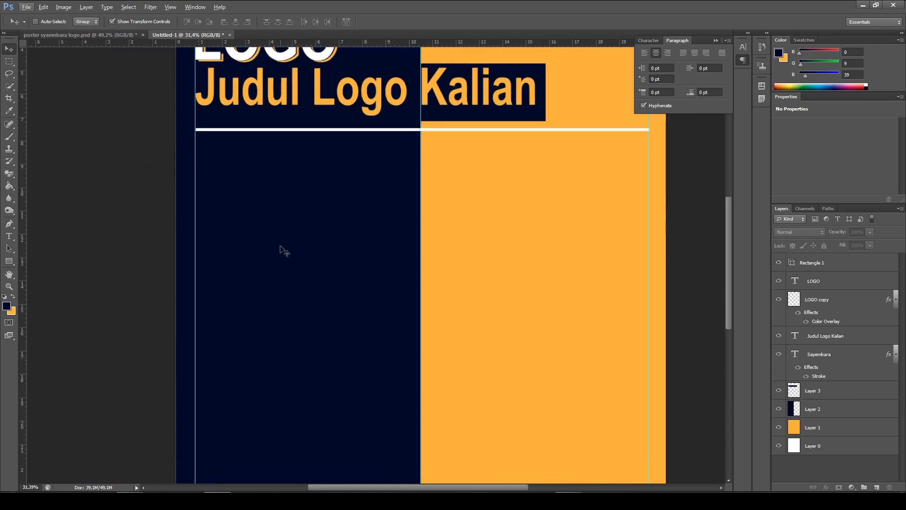
pyautogui.click(10, 262)
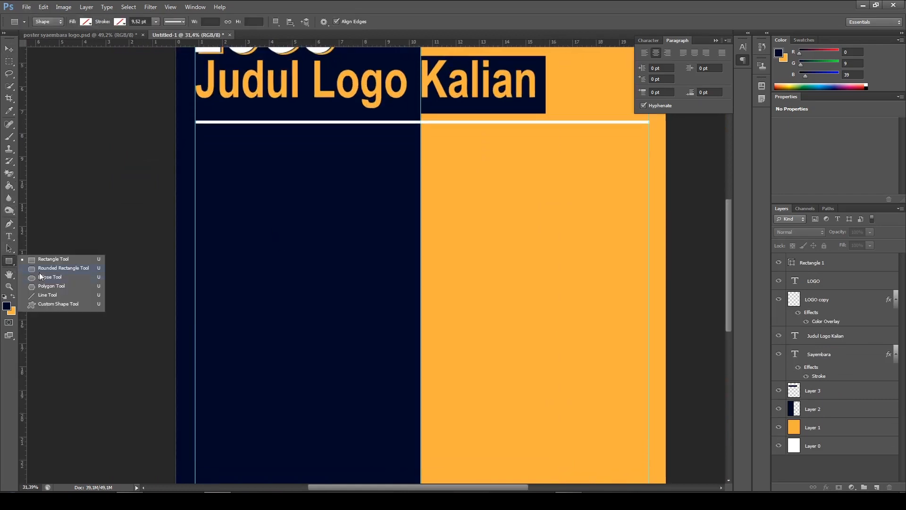
pyautogui.click(52, 263)
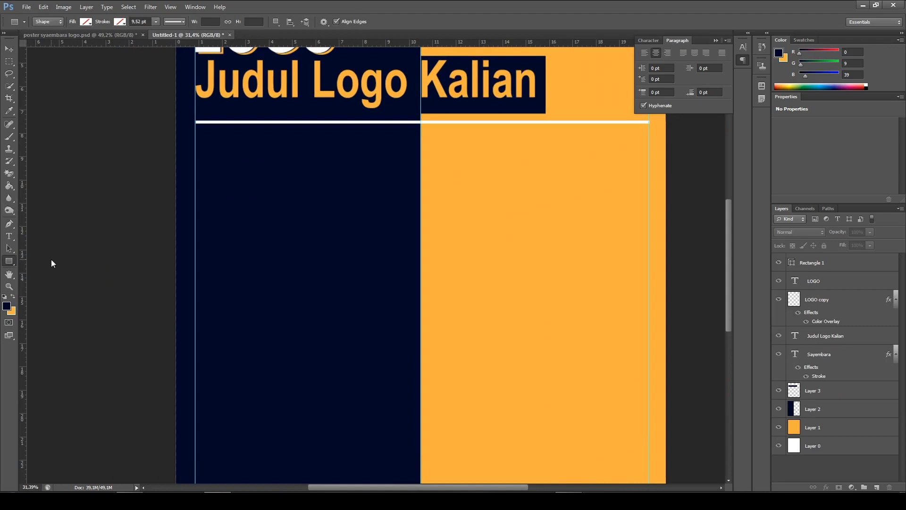
pyautogui.click(12, 265)
pyautogui.click(38, 260)
pyautogui.scroll(1, 259, 202)
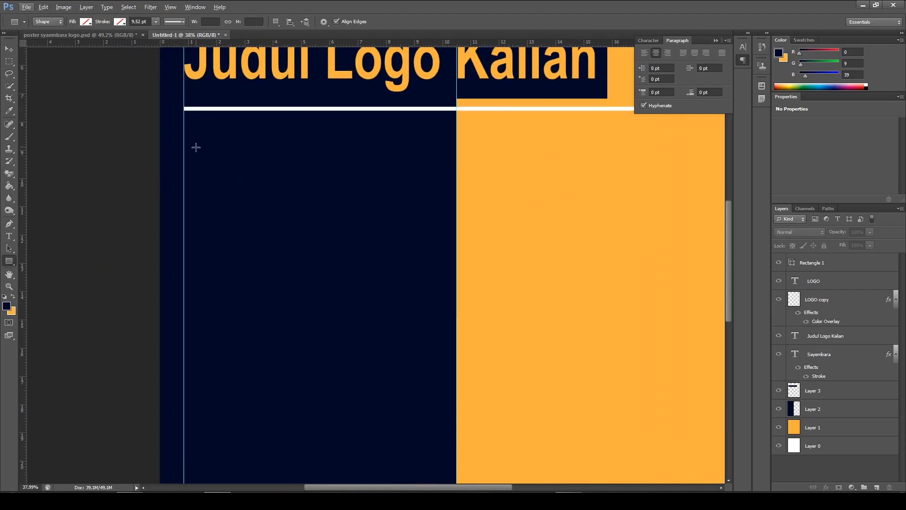
pyautogui.moveTo(195, 149); pyautogui.dragTo(436, 152)
# Set the shape fill of the thin rectangle in the navy column to white
pyautogui.scroll(3, 372, 217)
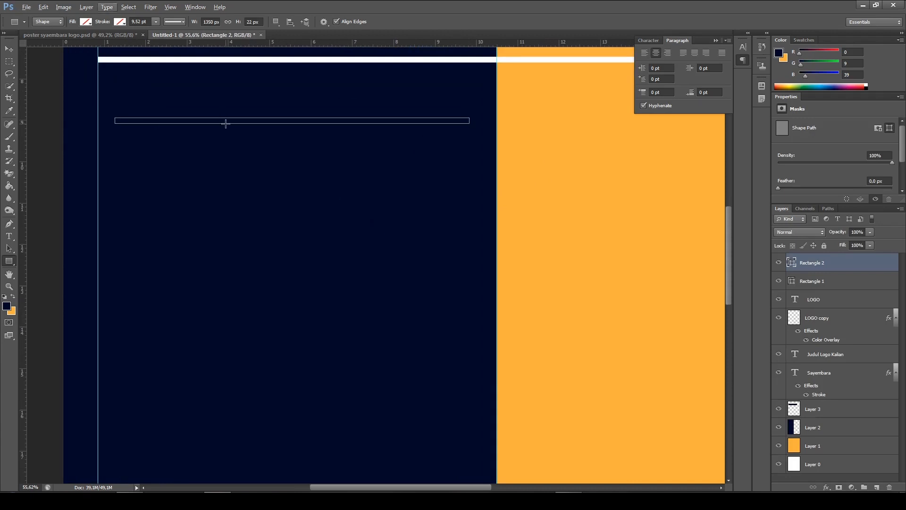
pyautogui.scroll(2, 226, 124)
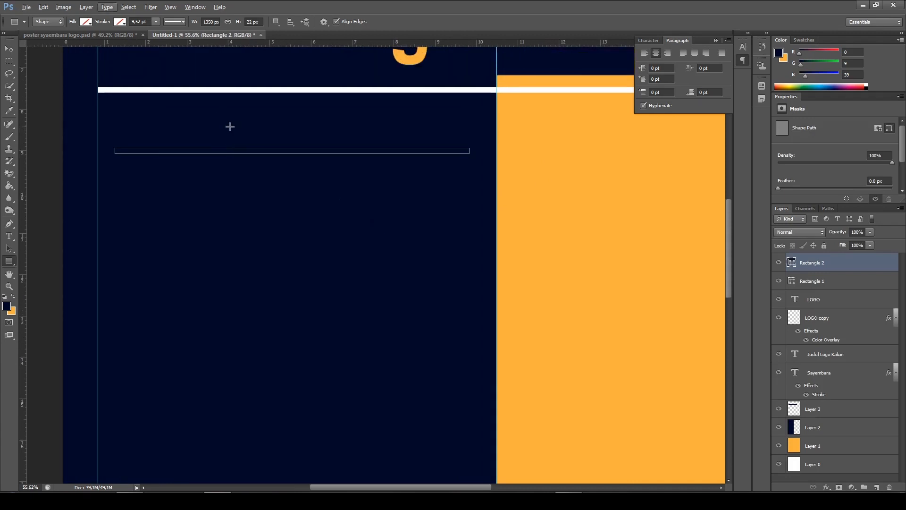
pyautogui.click(86, 23)
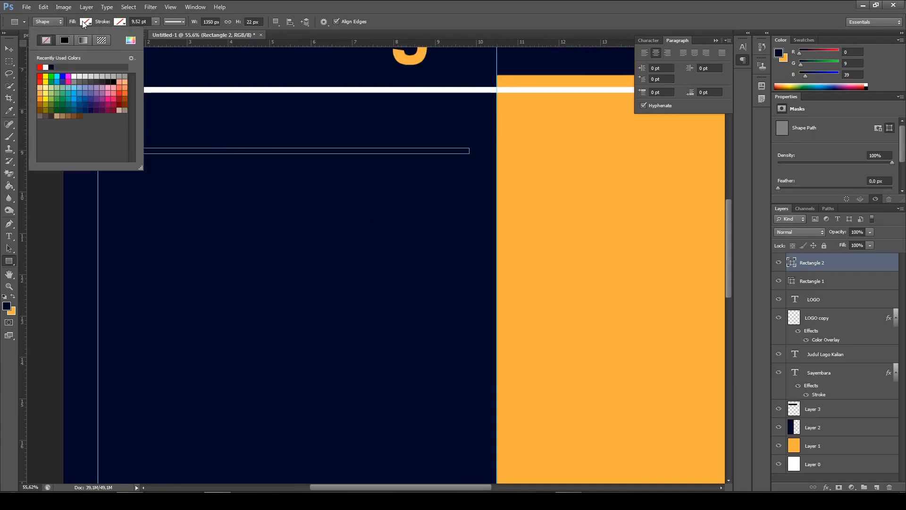
pyautogui.click(76, 77)
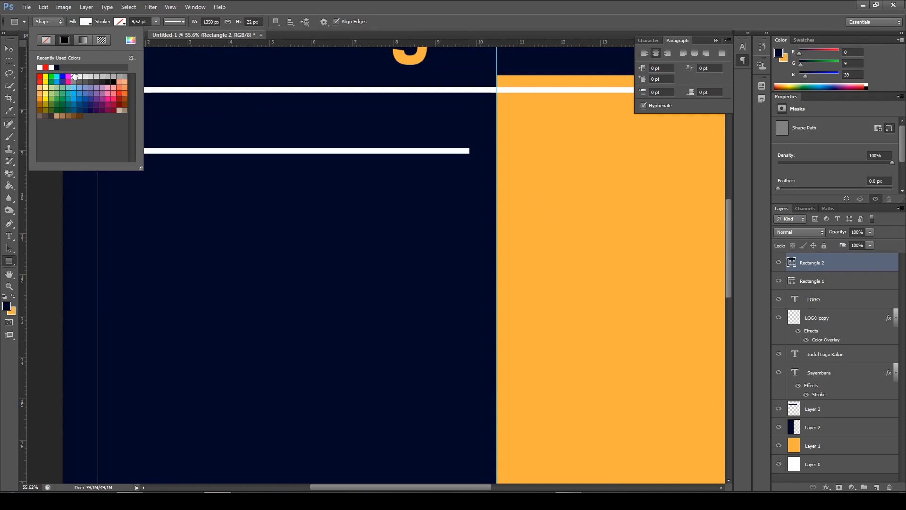
# Nudge the thin white rectangle slightly right and down within the navy column, and deselect it
pyautogui.click(9, 52)
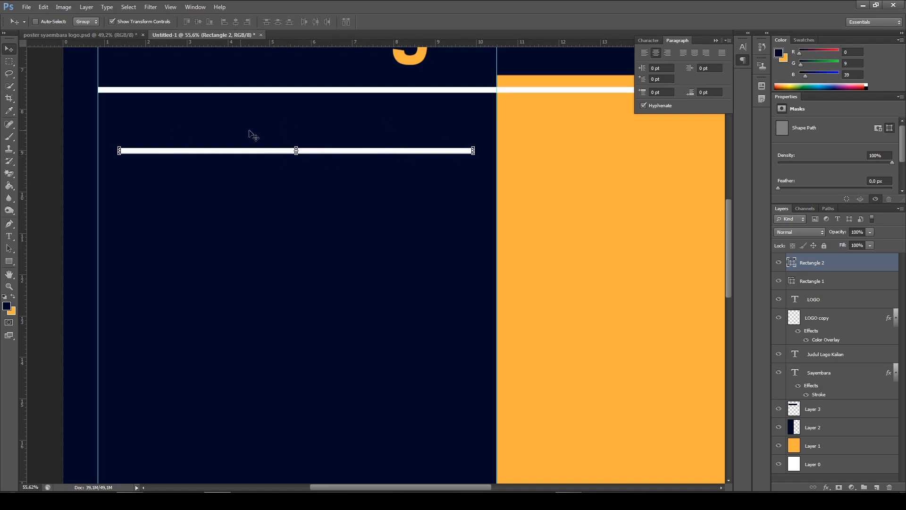
pyautogui.press('Right')
pyautogui.press('Right')
pyautogui.press('Right')
pyautogui.press('Right')
pyautogui.press('Right')
pyautogui.press('Right')
pyautogui.press('Left')
pyautogui.press('Left')
pyautogui.press('Left')
pyautogui.press('Left')
pyautogui.press('Left')
pyautogui.press('Down')
pyautogui.press('Down')
pyautogui.press('Down')
pyautogui.press('Down')
pyautogui.press('Down')
pyautogui.press('Down')
pyautogui.press('Down')
pyautogui.press('Down')
pyautogui.press('Down')
pyautogui.press('Down')
pyautogui.press('Down')
pyautogui.press('Down')
pyautogui.press('Down')
pyautogui.press('Down')
pyautogui.press('Down')
pyautogui.press('Down')
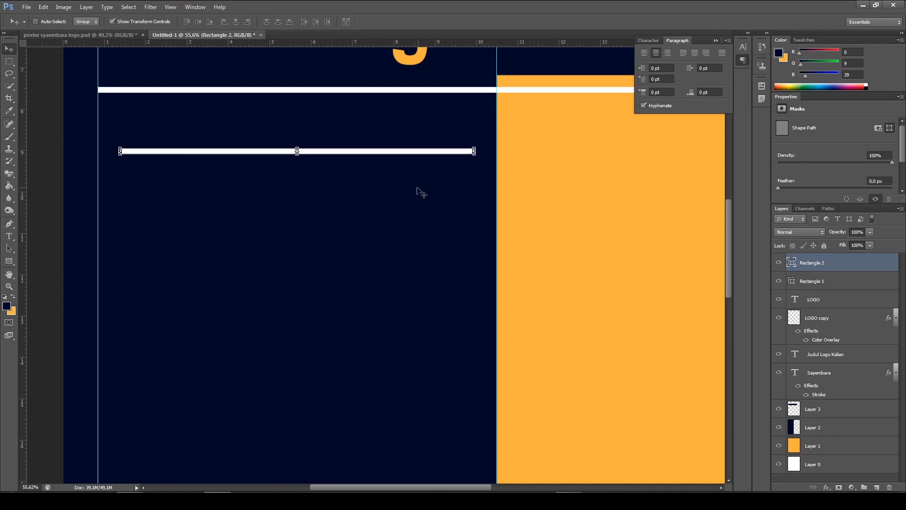
pyautogui.press('Down')
pyautogui.press('Down')
pyautogui.press('Down')
pyautogui.press('Down')
pyautogui.press('Down')
pyautogui.press('Down')
pyautogui.press('Down')
pyautogui.press('Down')
pyautogui.press('Down')
pyautogui.press('Down')
pyautogui.press('Down')
pyautogui.press('Down')
pyautogui.press('Down')
pyautogui.press('Down')
pyautogui.press('Down')
pyautogui.press('Down')
pyautogui.press('Down')
pyautogui.press('Down')
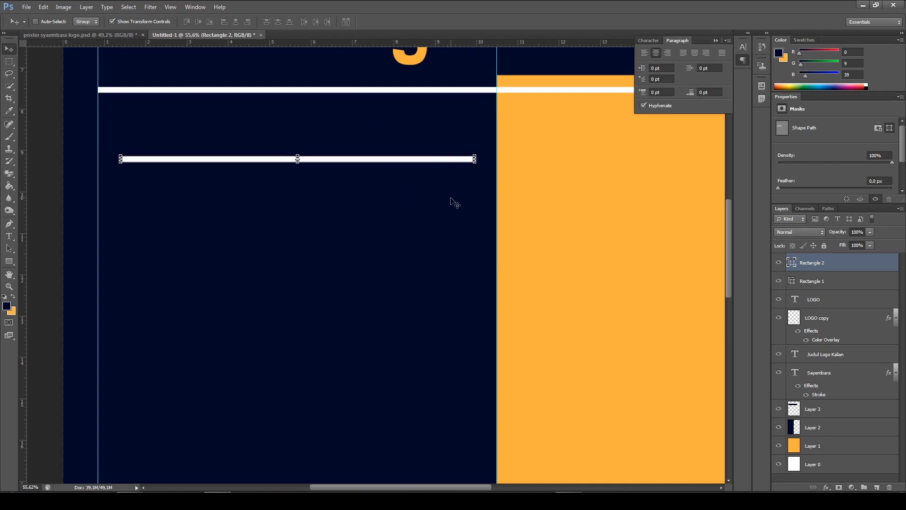
pyautogui.keyDown('ctrl'); pyautogui.click(57, 231); pyautogui.keyUp('ctrl')
# Thin the white rectangle in the navy column to a height of about 0.06 cm and apply the transform
pyautogui.scroll(-2, 411, 233)
pyautogui.scroll(-2, 423, 264)
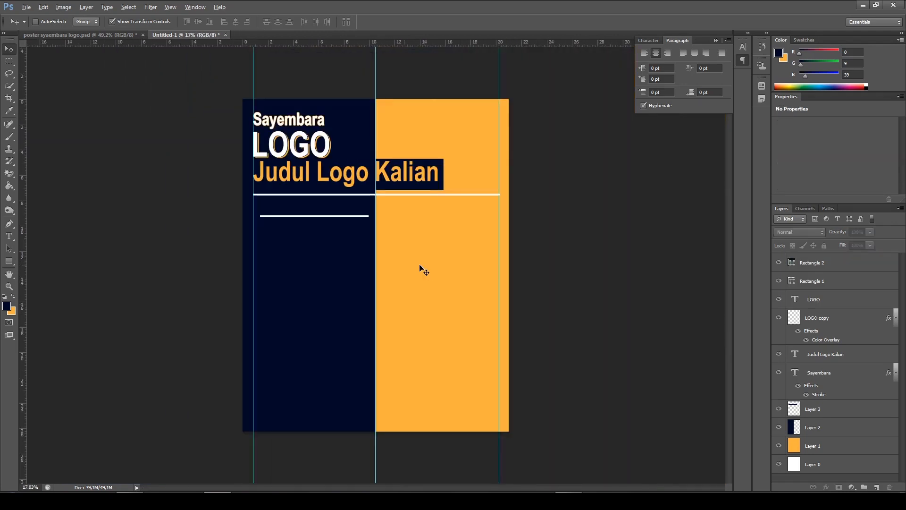
pyautogui.scroll(4, 319, 235)
pyautogui.keyDown('ctrl'); pyautogui.click(299, 182); pyautogui.keyUp('ctrl')
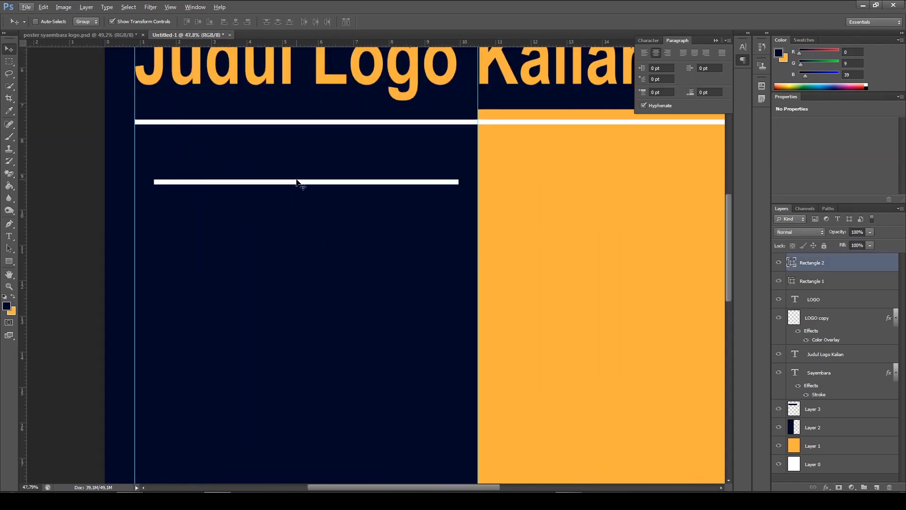
pyautogui.scroll(3, 302, 200)
pyautogui.scroll(1, 302, 202)
pyautogui.moveTo(314, 168); pyautogui.dragTo(315, 164)
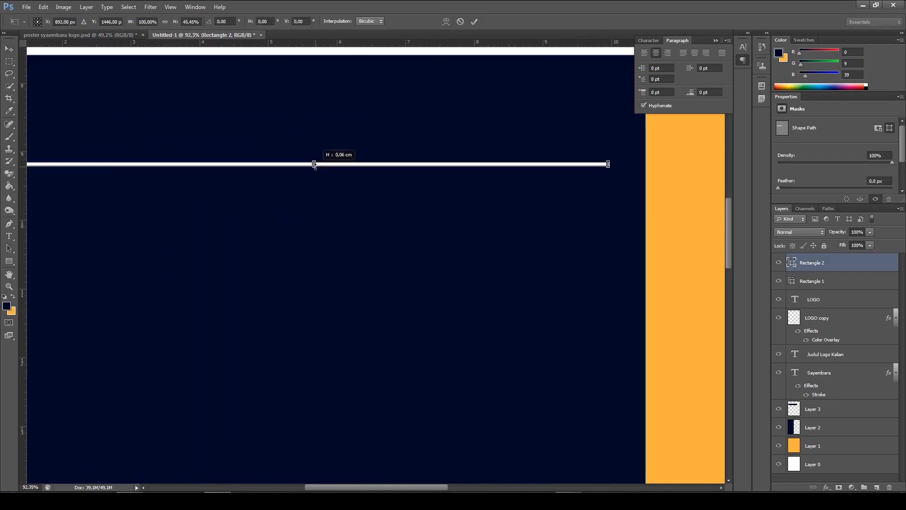
pyautogui.click(474, 22)
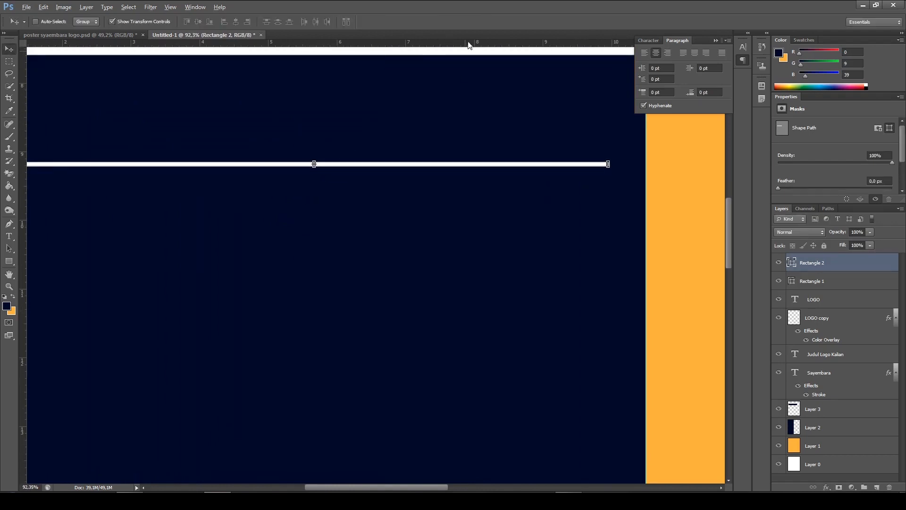
# Check the heading bar in the finished poster and draw a white rectangle about 724 × 90 px over the right end of the thin line
pyautogui.scroll(-4, 464, 96)
pyautogui.click(80, 34)
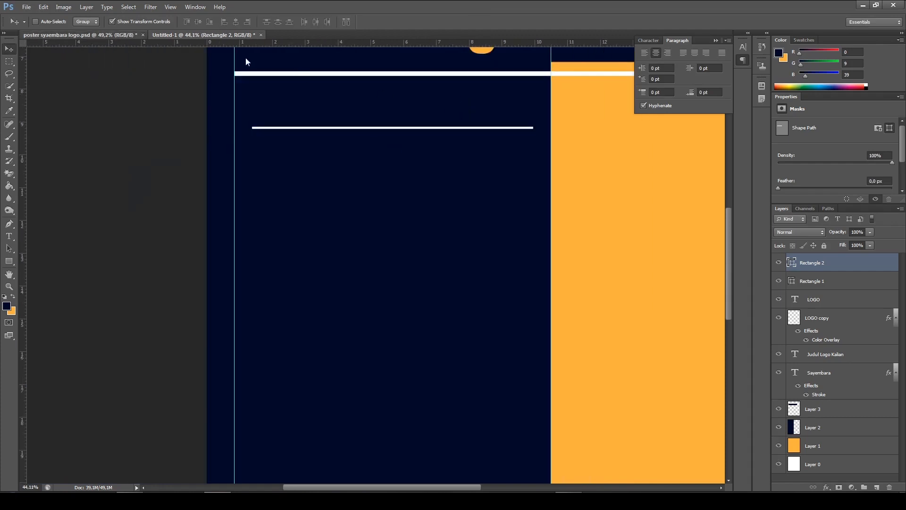
pyautogui.scroll(3, 298, 214)
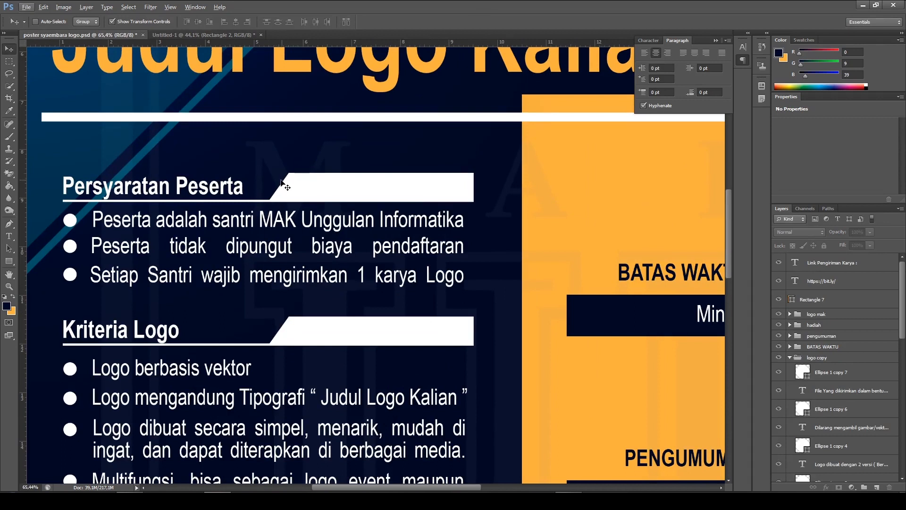
pyautogui.click(203, 35)
pyautogui.scroll(2, 519, 184)
pyautogui.scroll(2, 576, 176)
pyautogui.scroll(2, 530, 203)
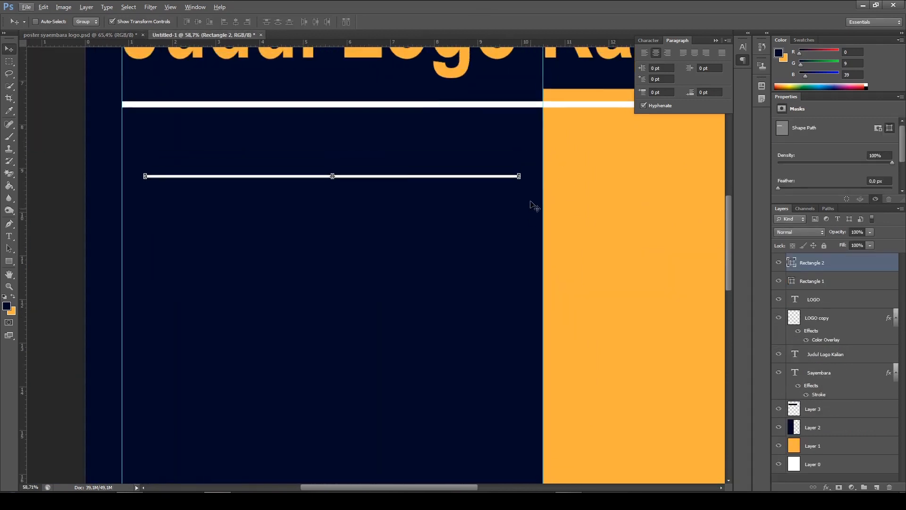
pyautogui.click(5, 260)
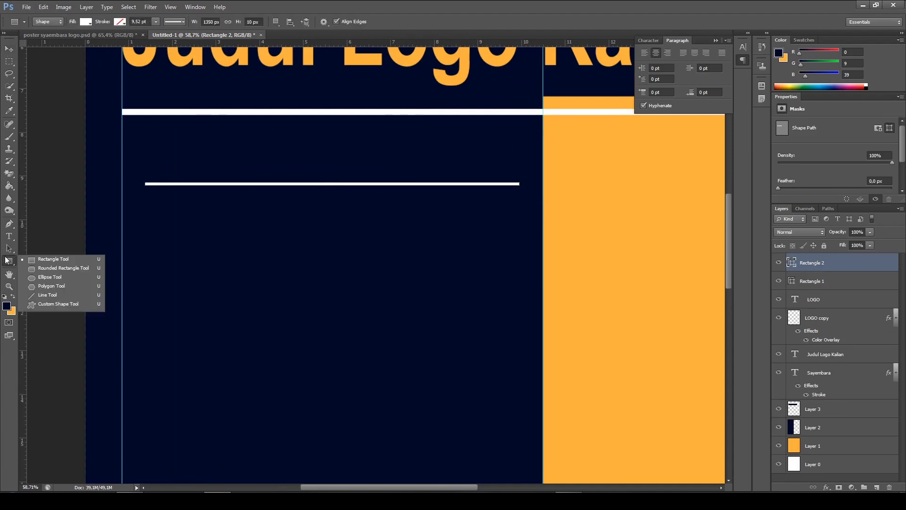
pyautogui.click(60, 261)
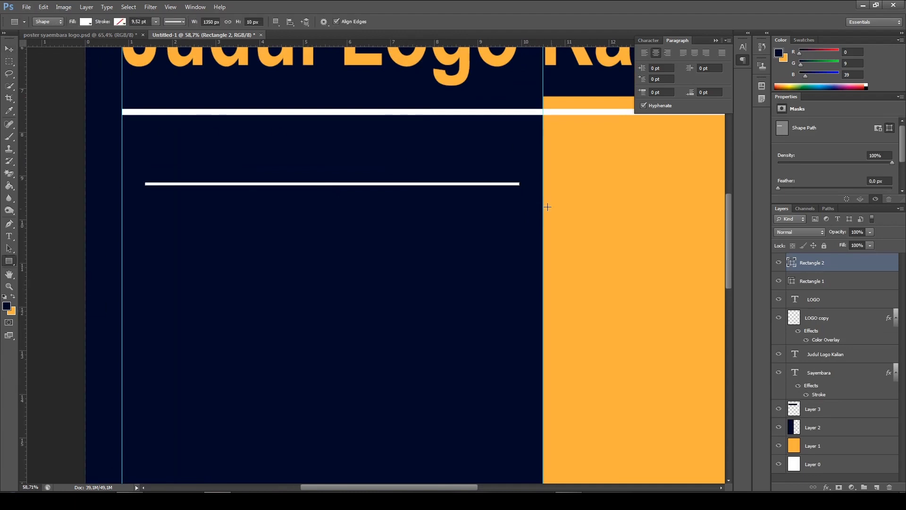
pyautogui.scroll(2, 546, 206)
pyautogui.press('alt')
pyautogui.moveTo(243, 144); pyautogui.dragTo(509, 177)
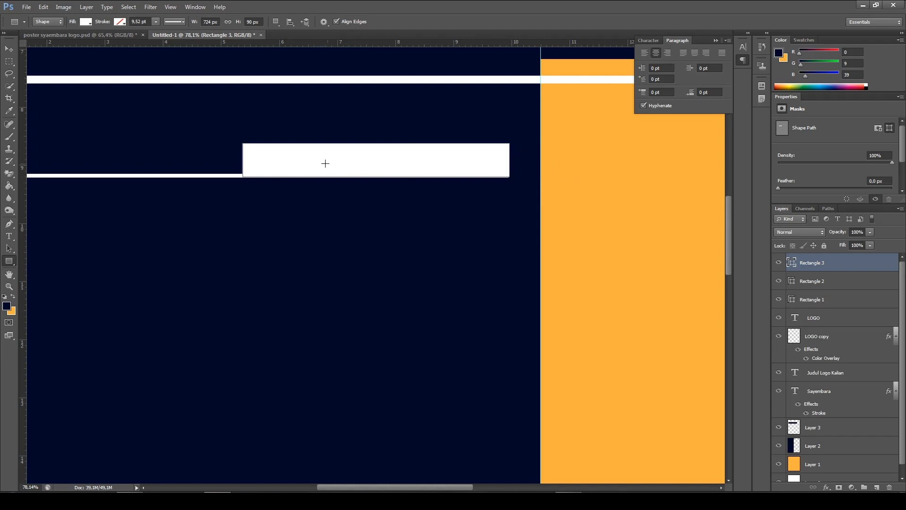
pyautogui.click(86, 22)
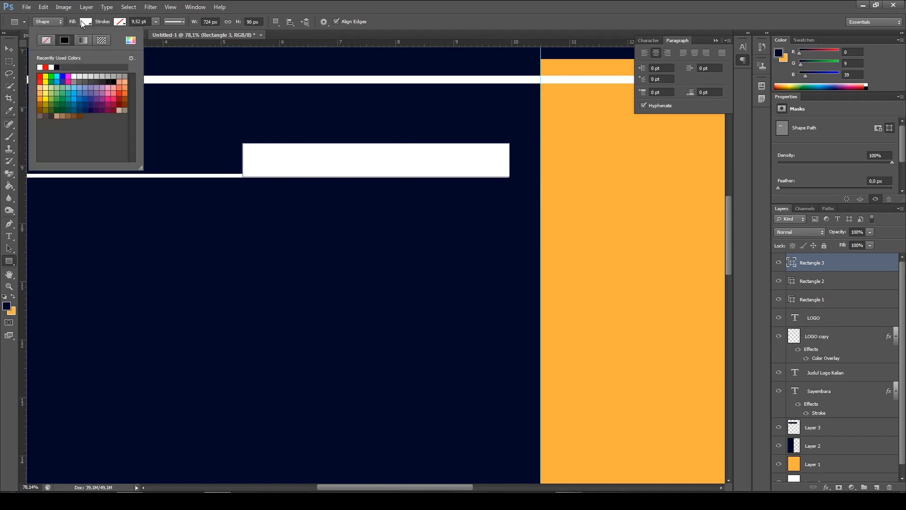
pyautogui.click(83, 23)
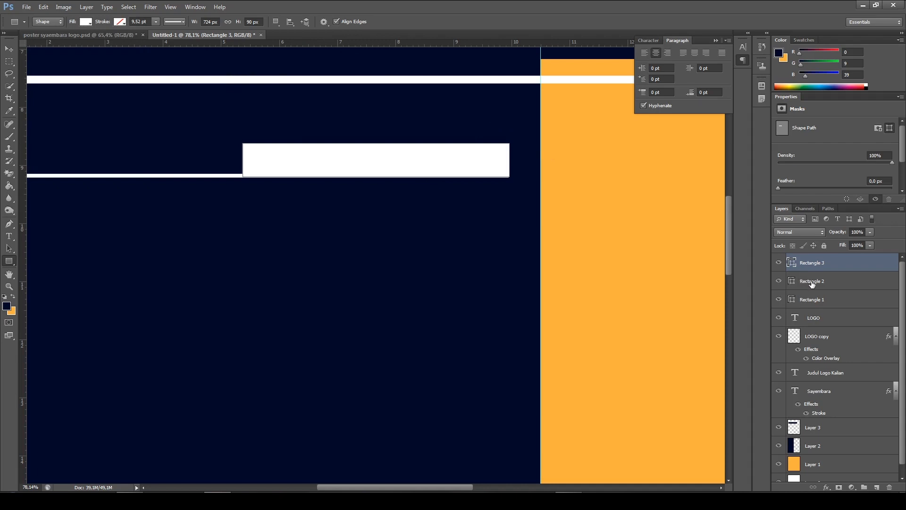
# Nudge the white heading bar slightly left and down to line up with the thin line, and compare it with the finished poster's slanted bar
pyautogui.press('v')
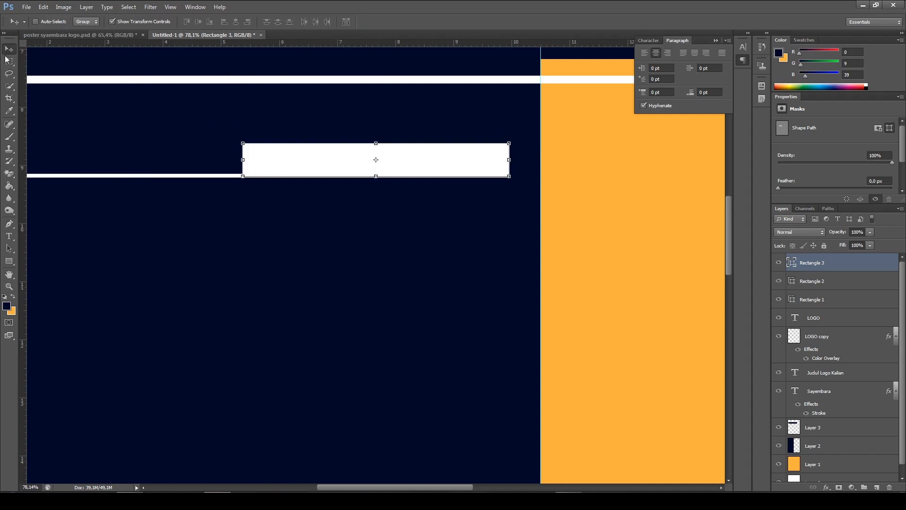
pyautogui.press('Left')
pyautogui.press('Left')
pyautogui.press('Left')
pyautogui.press('Left')
pyautogui.press('Down')
pyautogui.press('Down')
pyautogui.press('Left')
pyautogui.press('Left')
pyautogui.press('Right')
pyautogui.press('Right')
pyautogui.press('Right')
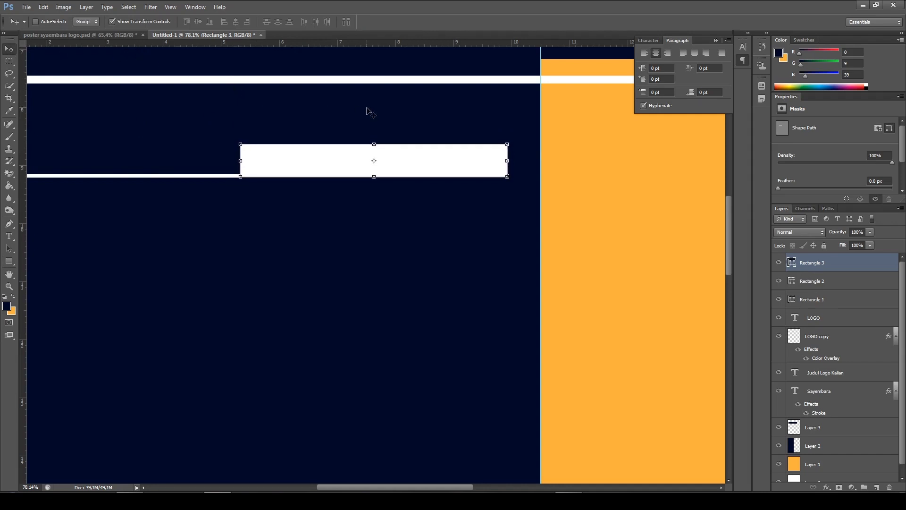
pyautogui.press('Right')
pyautogui.press('Left')
pyautogui.press('Right')
pyautogui.click(105, 36)
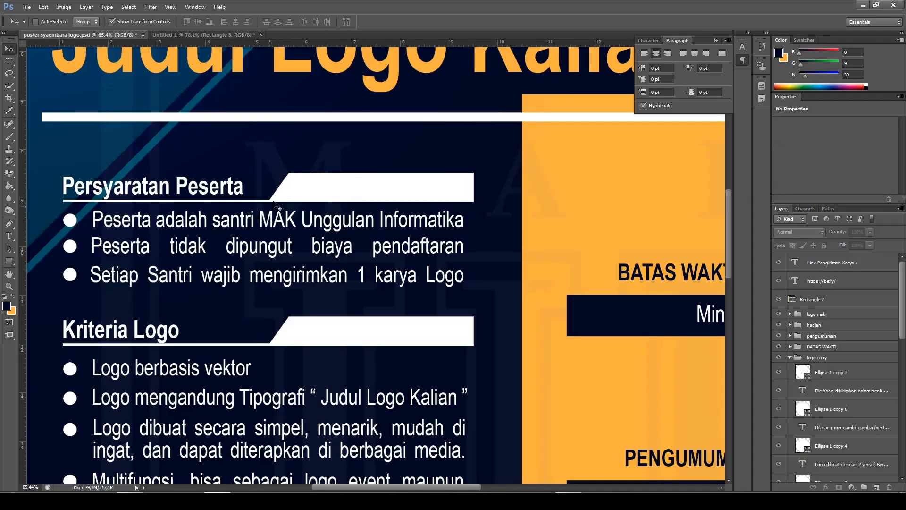
pyautogui.click(194, 37)
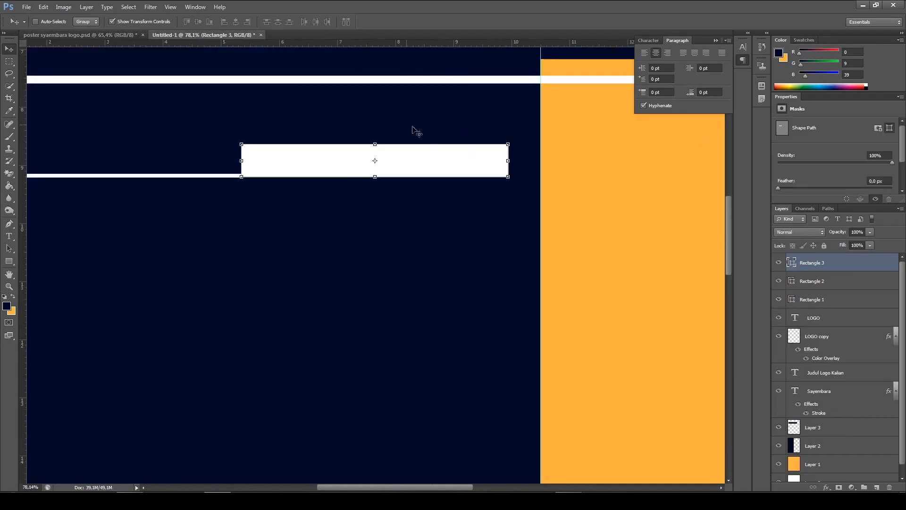
# Skew the white heading bar by moving its upper-left corner inward to slant the left end, apply the transform and deselect it
pyautogui.scroll(2, 402, 160)
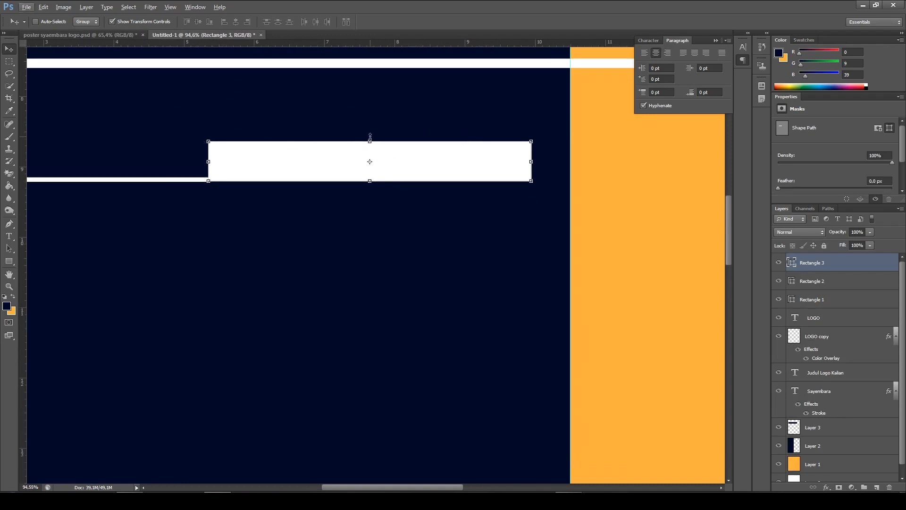
pyautogui.click(369, 141)
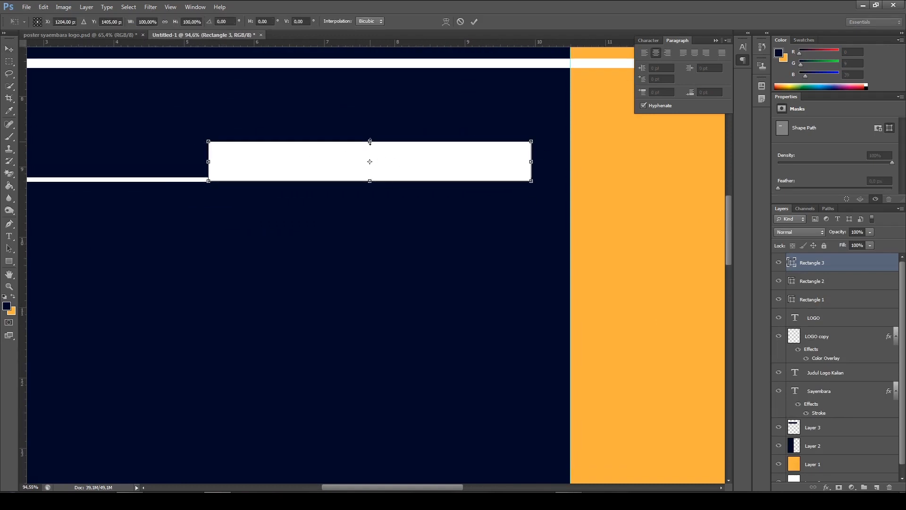
pyautogui.rightClick(332, 157)
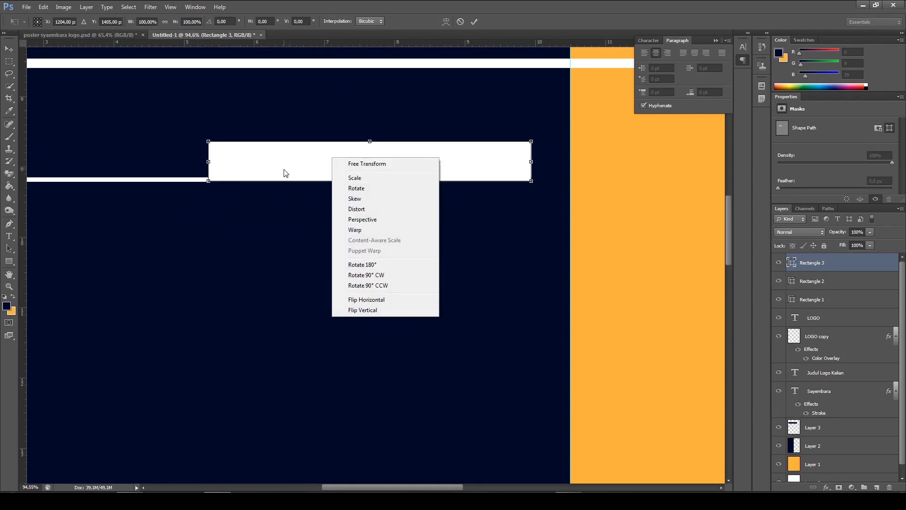
pyautogui.click(359, 200)
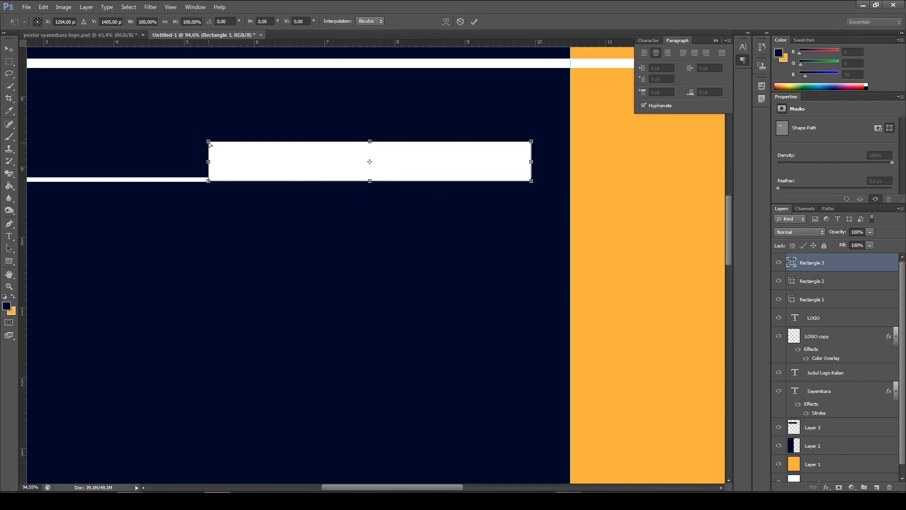
pyautogui.moveTo(210, 143); pyautogui.dragTo(244, 147)
pyautogui.click(474, 21)
pyautogui.scroll(-5, 451, 198)
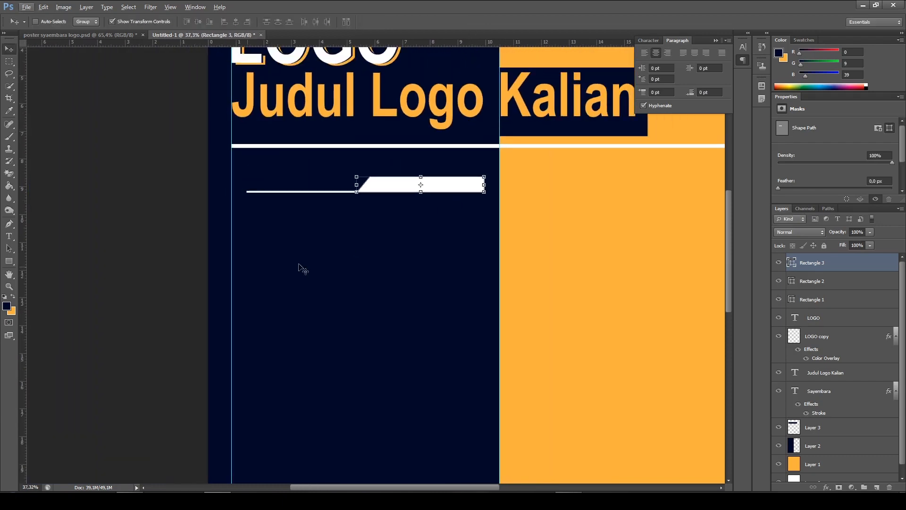
pyautogui.keyDown('ctrl'); pyautogui.click(142, 242); pyautogui.keyUp('ctrl')
pyautogui.scroll(-5, 407, 221)
pyautogui.scroll(4, 353, 244)
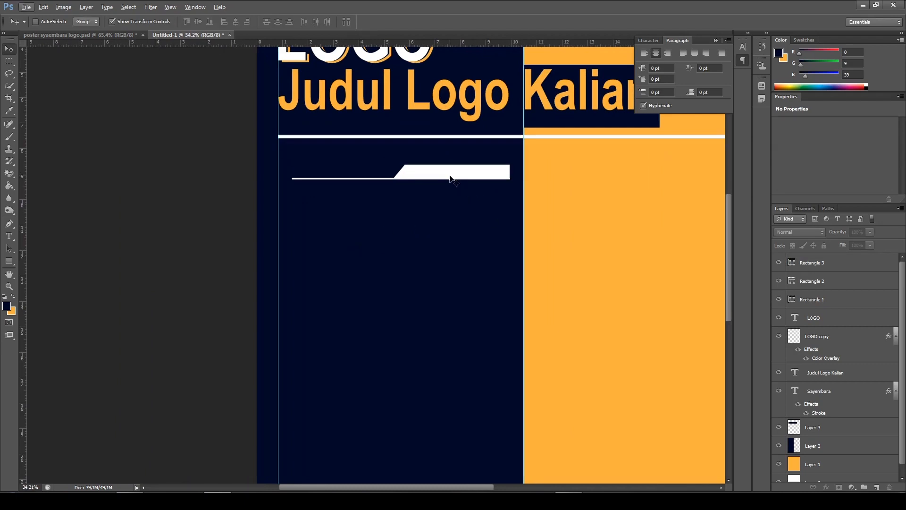
# Check the first section heading in the finished poster and add the text "Persyaratan Peserta" above the thin line in the new document
pyautogui.click(89, 35)
pyautogui.scroll(-2, 263, 179)
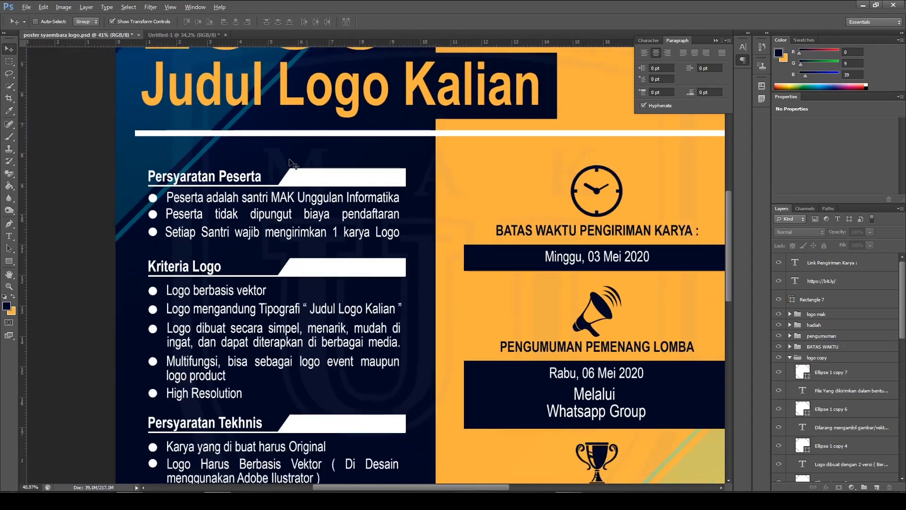
pyautogui.scroll(1, 146, 189)
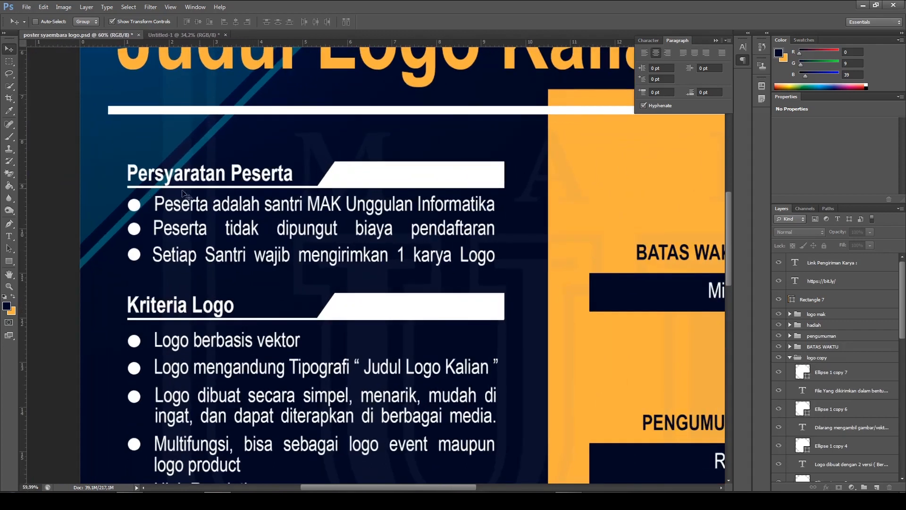
pyautogui.click(156, 37)
pyautogui.scroll(3, 274, 198)
pyautogui.press('alt')
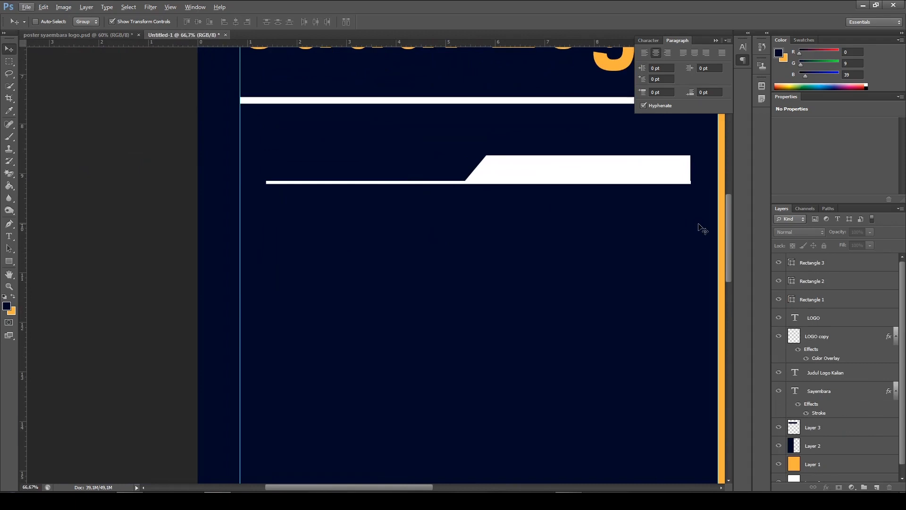
pyautogui.click(9, 235)
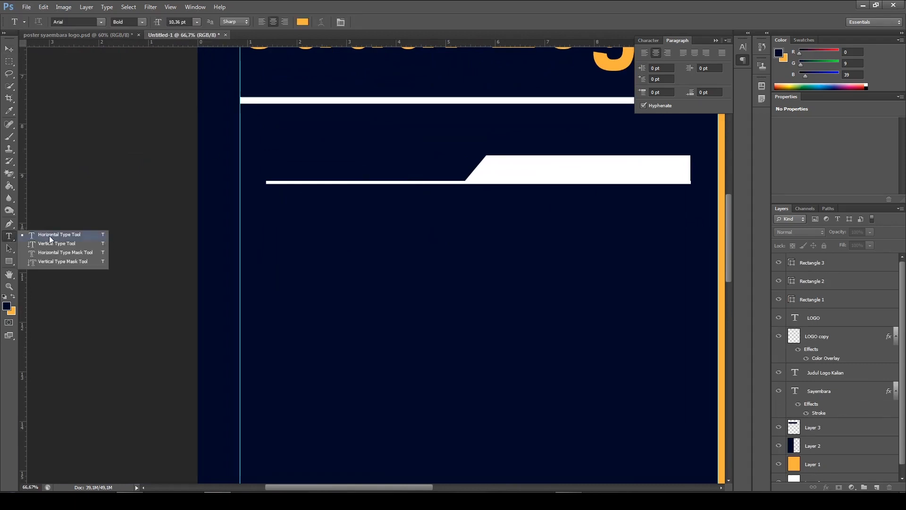
pyautogui.click(49, 239)
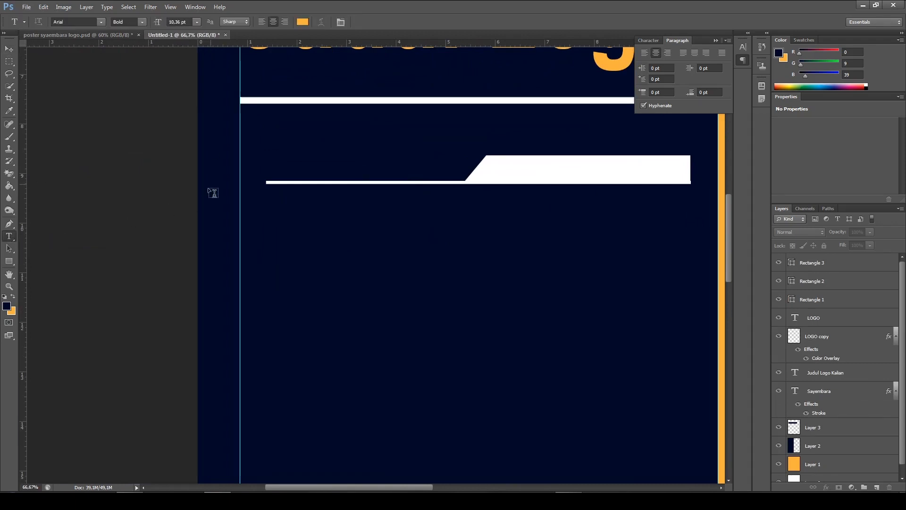
pyautogui.click(268, 164)
pyautogui.write('Pers')
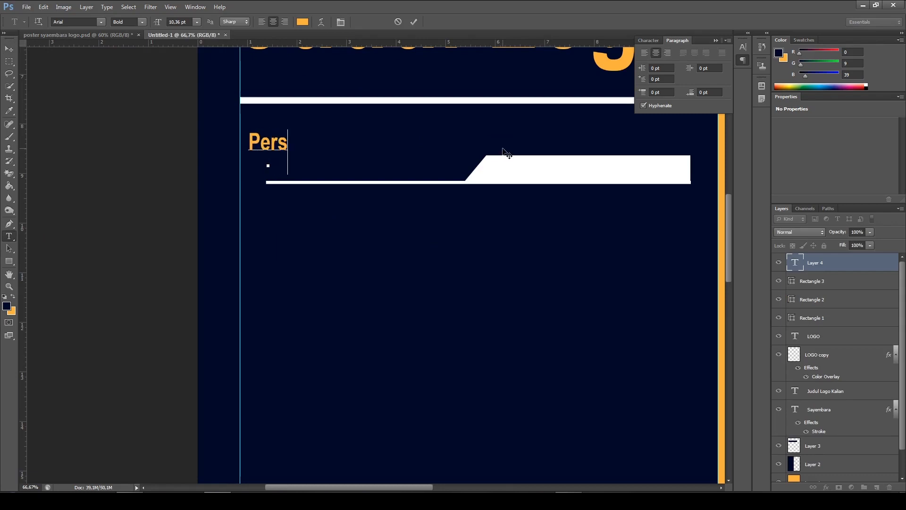
pyautogui.write('yaratan')
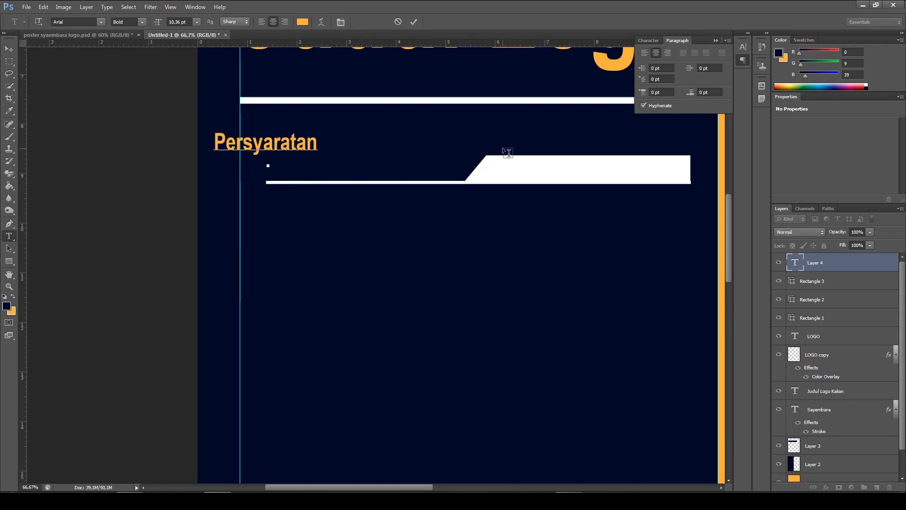
pyautogui.write(' Peserta')
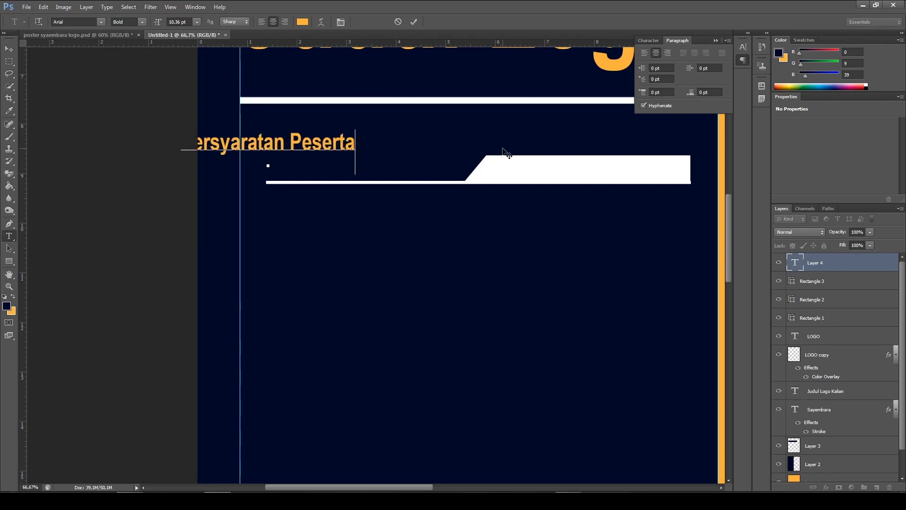
# Left-align the "Persyaratan Peserta" heading, set its text color to white (ffffff) and commit the text
pyautogui.moveTo(354, 141); pyautogui.dragTo(42, 146)
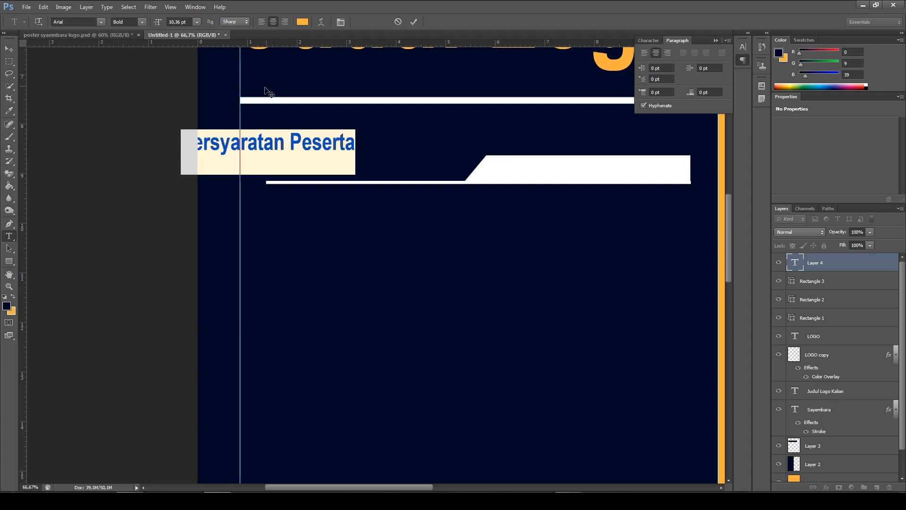
pyautogui.click(258, 23)
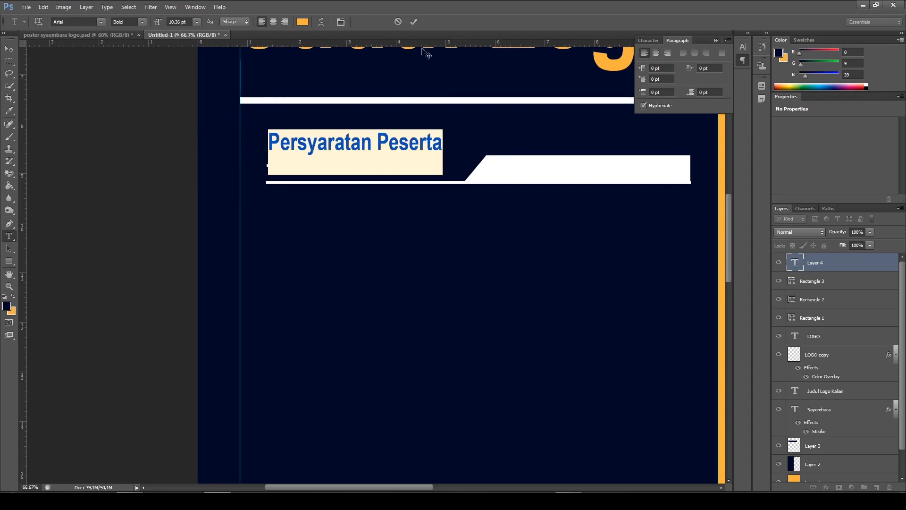
pyautogui.click(414, 20)
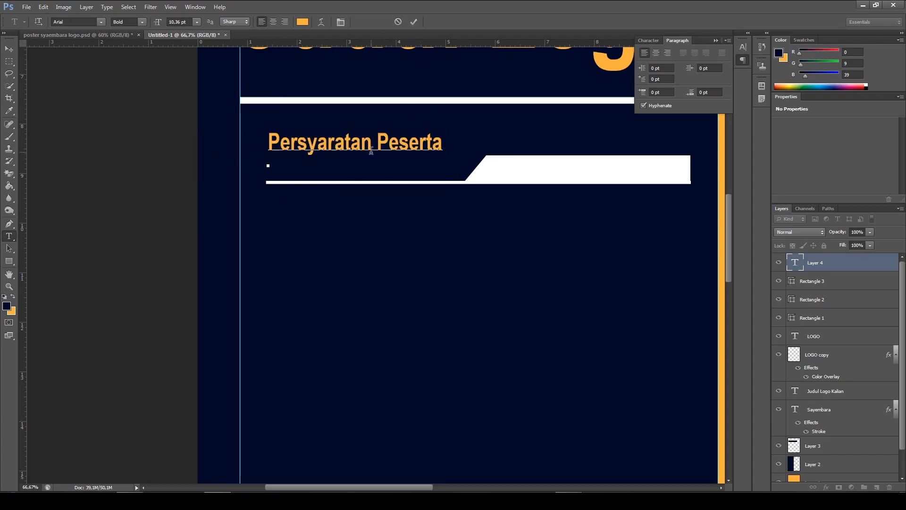
pyautogui.moveTo(444, 145); pyautogui.dragTo(285, 128)
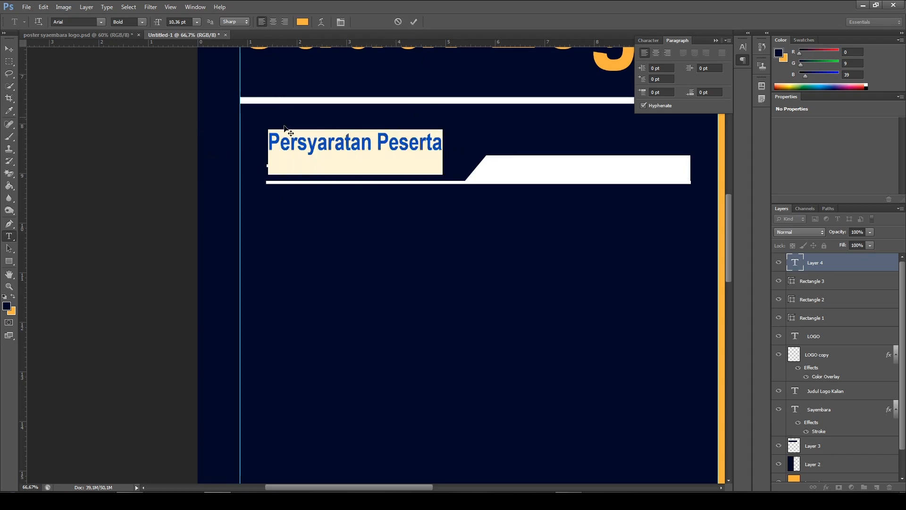
pyautogui.click(303, 21)
pyautogui.moveTo(604, 94); pyautogui.dragTo(440, 19)
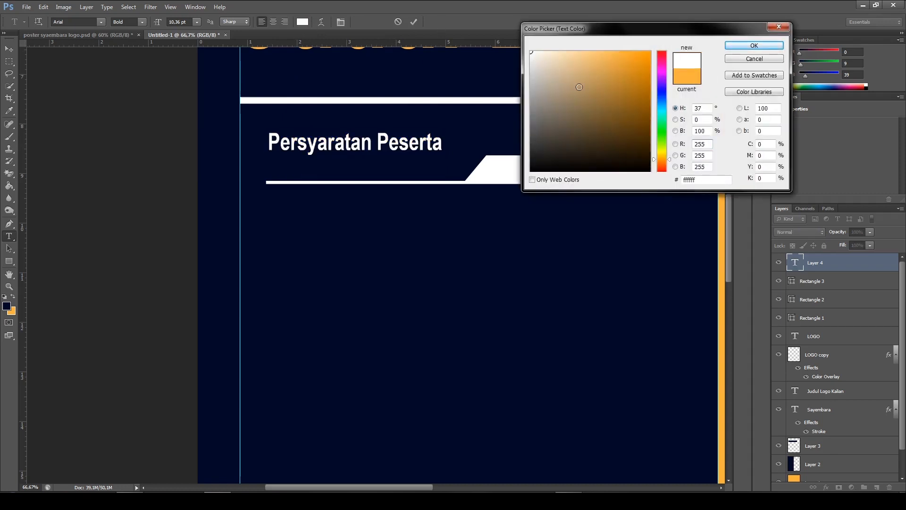
pyautogui.click(742, 46)
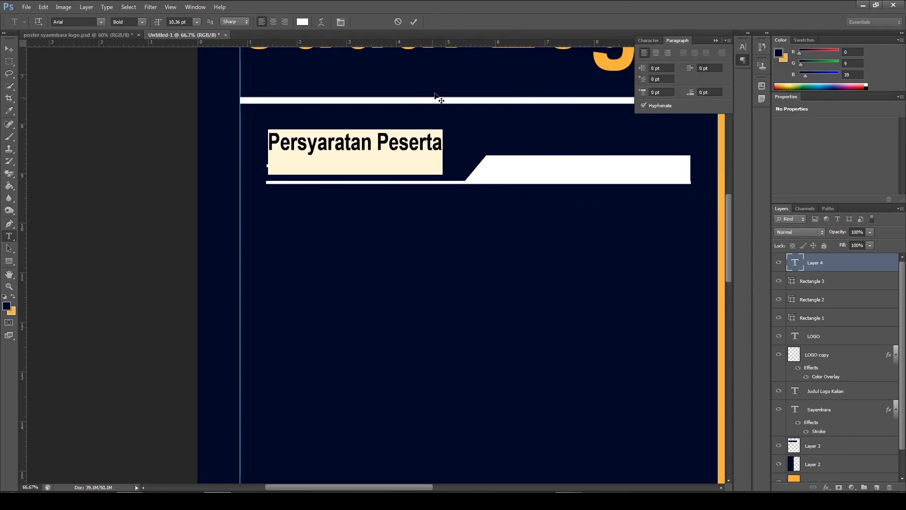
pyautogui.click(413, 22)
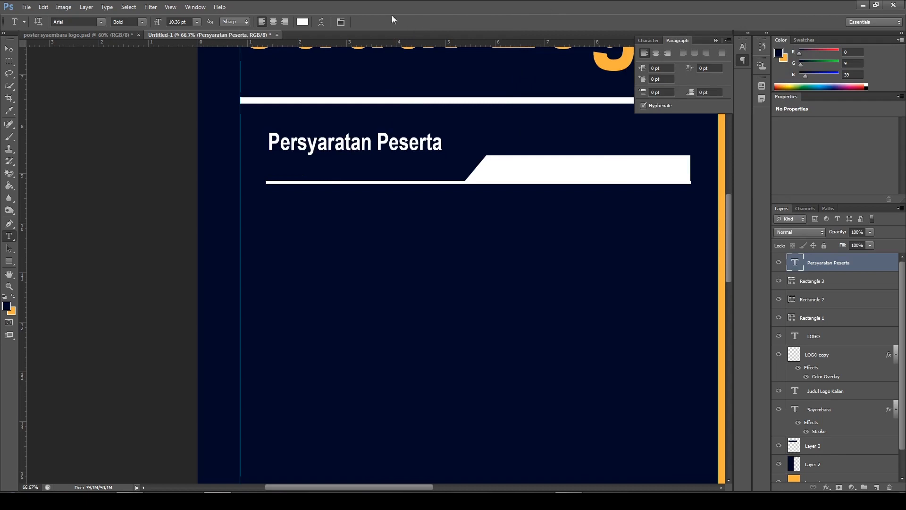
# Move the "Persyaratan Peserta" heading down and slightly left until it sits just above the start of the thin line
pyautogui.click(9, 53)
pyautogui.moveTo(394, 147); pyautogui.dragTo(404, 143)
pyautogui.press('Down')
pyautogui.press('Down')
pyautogui.press('Down')
pyautogui.press('Left')
pyautogui.press('Left')
pyautogui.press('Down')
pyautogui.press('Down')
pyautogui.press('Down')
pyautogui.press('Down')
pyautogui.press('Down')
pyautogui.press('Left')
pyautogui.press('Left')
pyautogui.press('Left')
pyautogui.press('Left')
pyautogui.press('Left')
pyautogui.press('Left')
pyautogui.press('Left')
pyautogui.press('Left')
pyautogui.press('Left')
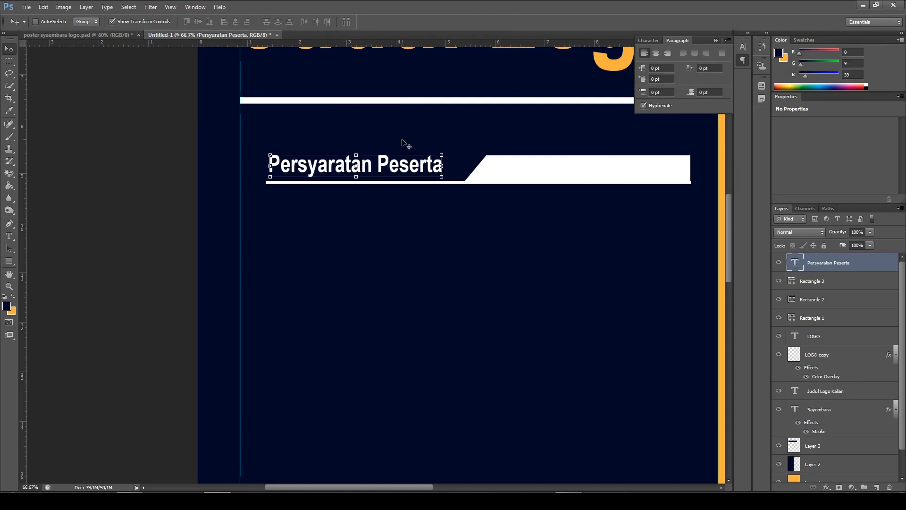
pyautogui.press('Down')
pyautogui.press('Down')
pyautogui.press('Down')
pyautogui.press('Down')
pyautogui.press('Down')
pyautogui.press('Left')
pyautogui.press('Left')
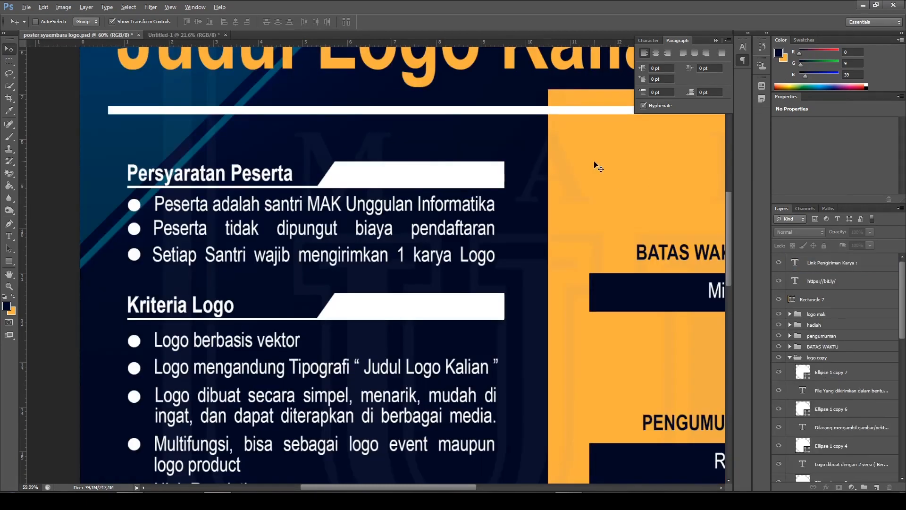
# Examine the section headings and bullet lists in the finished poster's navy column and compare them with the new document
pyautogui.keyDown('alt'); pyautogui.scroll(-5, 599, 169); pyautogui.keyUp('alt')
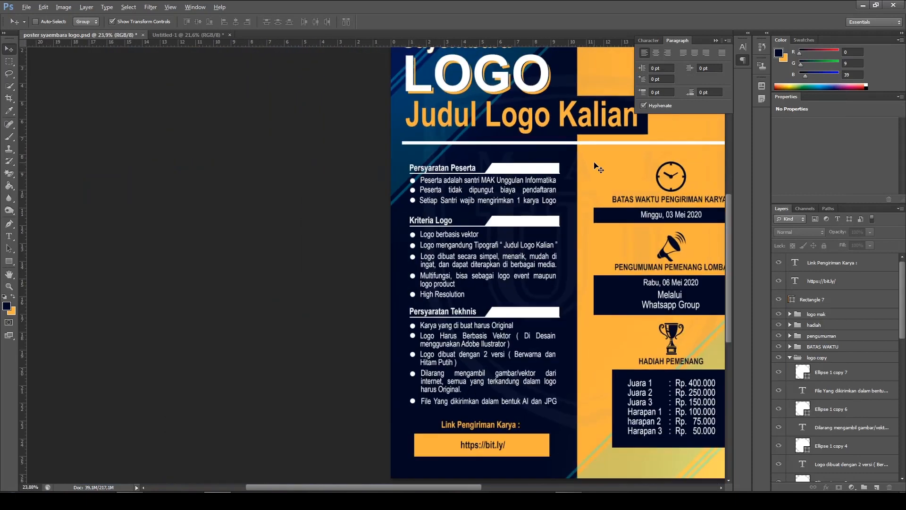
pyautogui.keyDown('alt'); pyautogui.scroll(1, 363, 246); pyautogui.keyUp('alt')
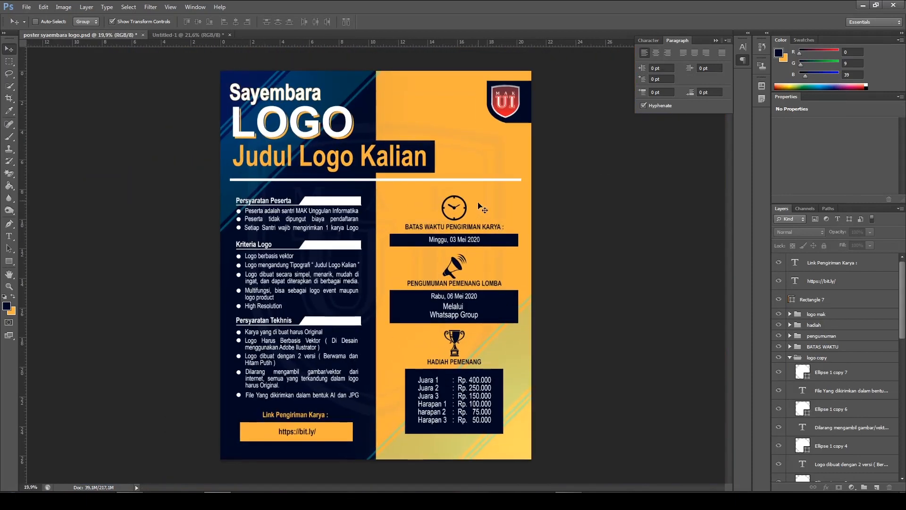
pyautogui.click(194, 37)
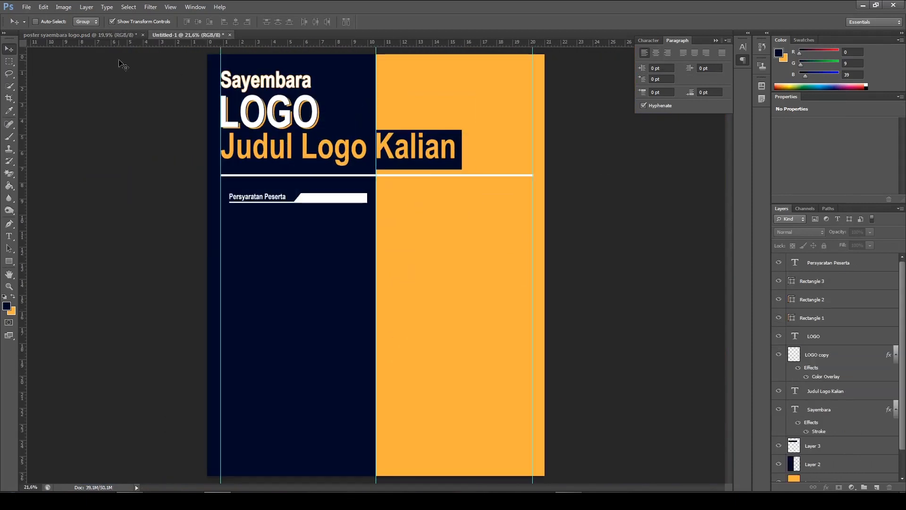
pyautogui.click(102, 35)
pyautogui.keyDown('alt'); pyautogui.scroll(3, 357, 261); pyautogui.keyUp('alt')
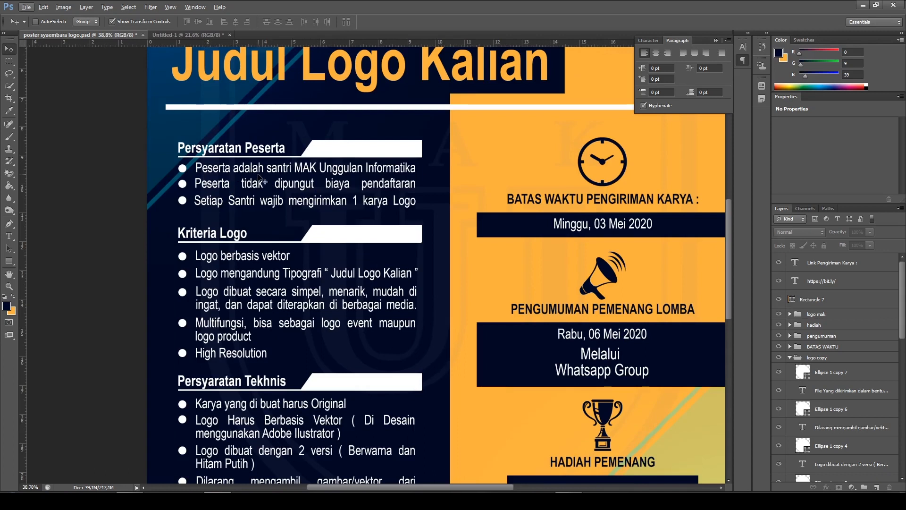
pyautogui.keyDown('alt'); pyautogui.scroll(-2, 310, 179); pyautogui.keyUp('alt')
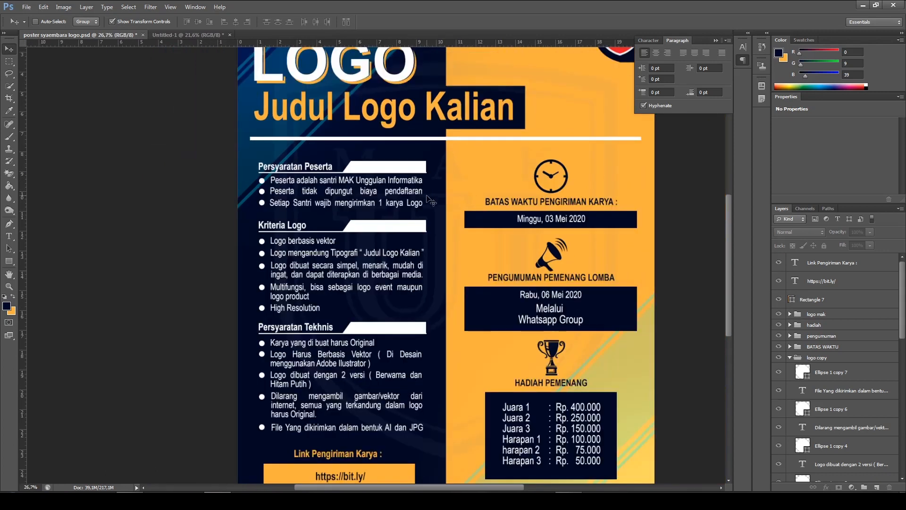
pyautogui.keyDown('alt'); pyautogui.scroll(1, 365, 205); pyautogui.keyUp('alt')
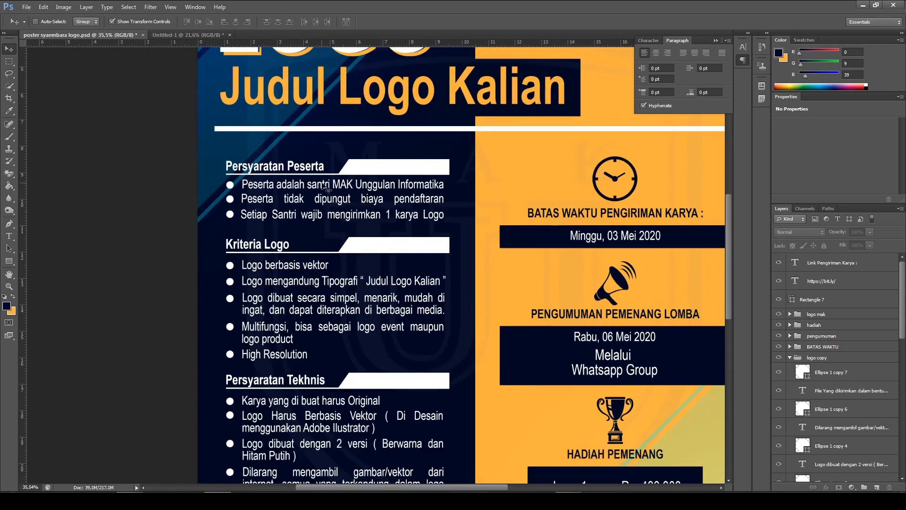
pyautogui.keyDown('alt'); pyautogui.scroll(1, 286, 189); pyautogui.keyUp('alt')
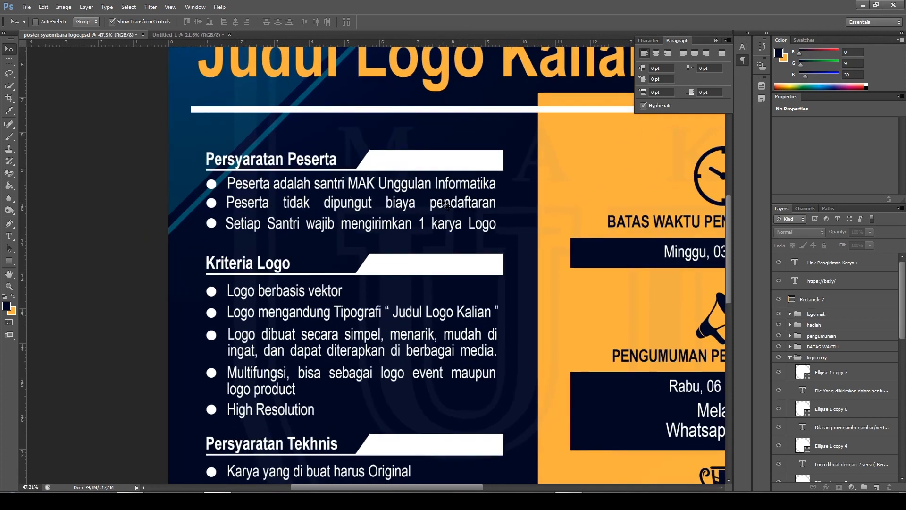
pyautogui.scroll(-1, 377, 238)
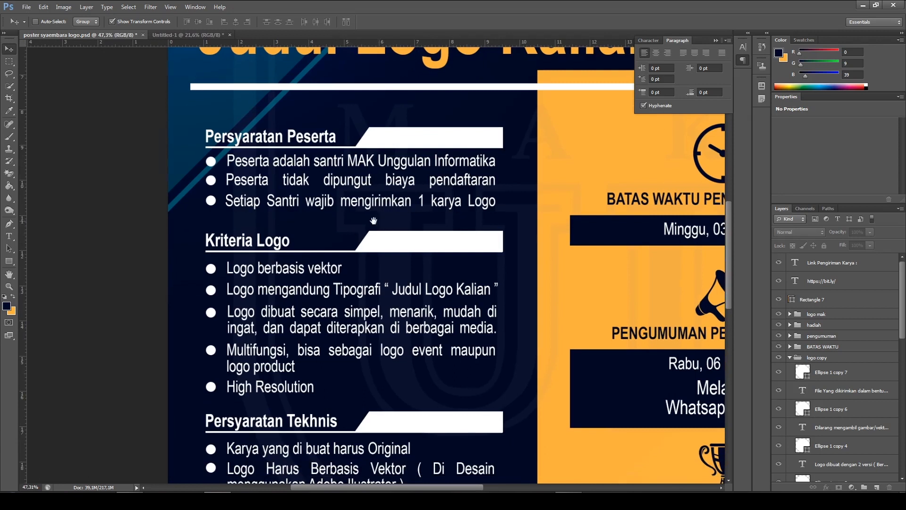
pyautogui.moveTo(351, 219); pyautogui.dragTo(324, 219)
pyautogui.moveTo(446, 218); pyautogui.dragTo(435, 211)
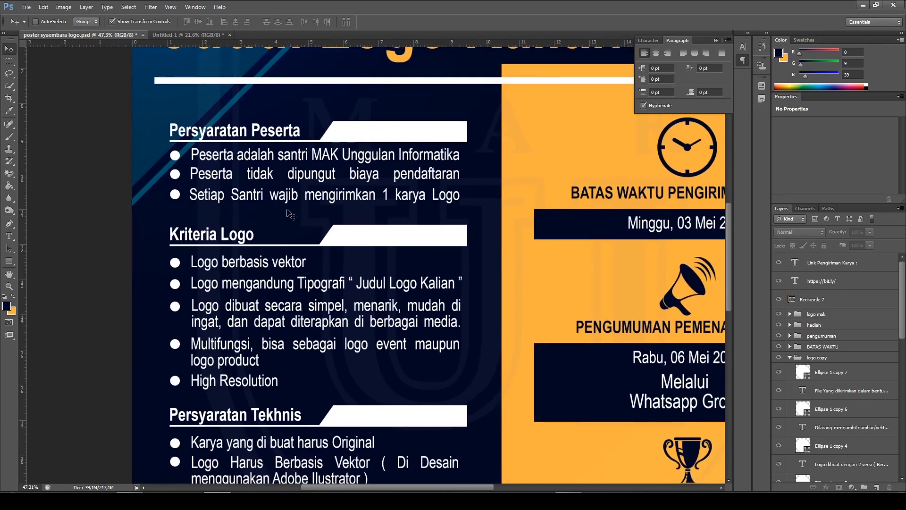
pyautogui.scroll(-1, 446, 208)
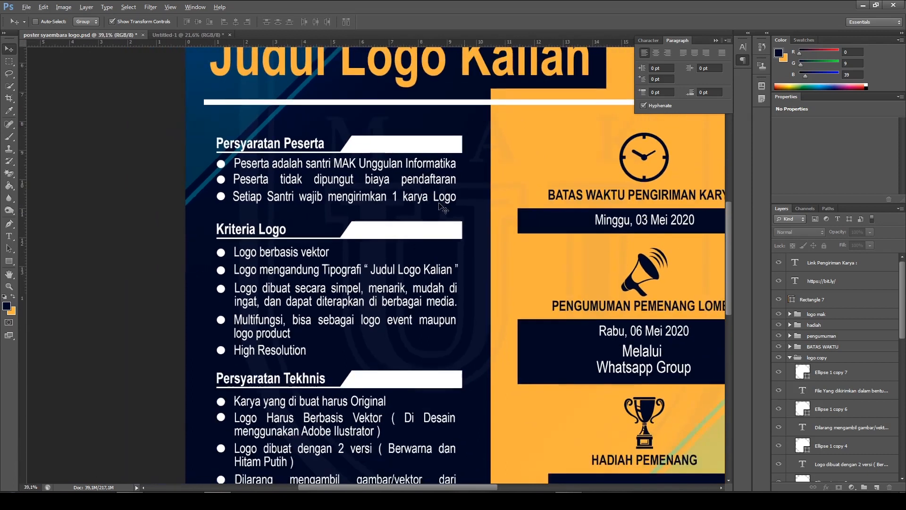
pyautogui.scroll(-1, 452, 213)
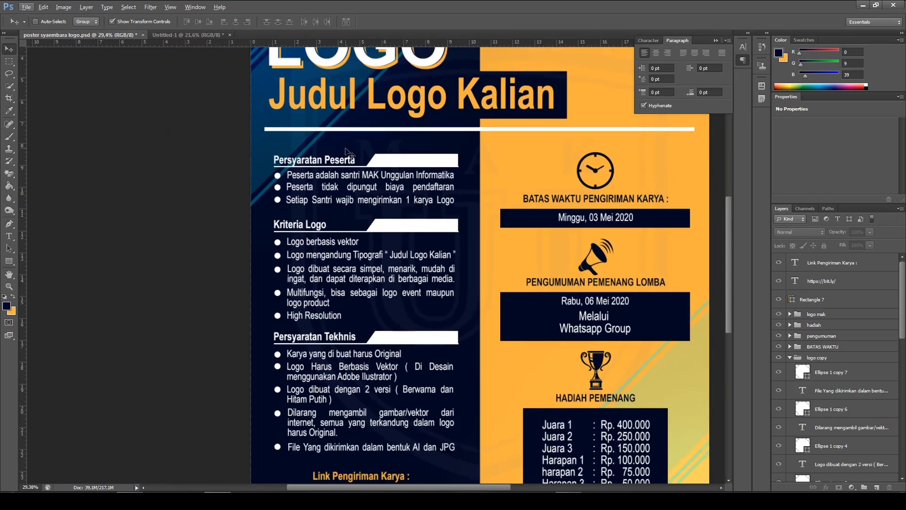
pyautogui.click(192, 36)
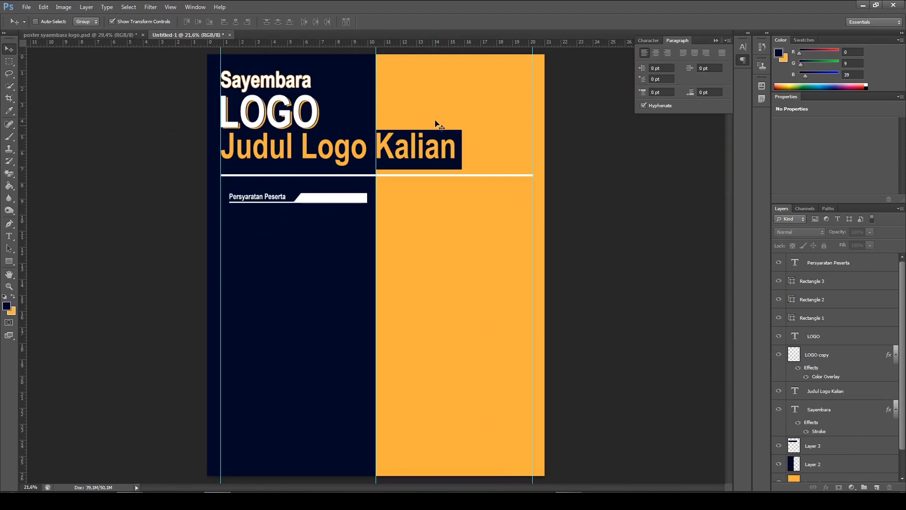
# Check the bullets in the finished poster and draw a 44 × 44 pt circle below the start of the "Persyaratan Peserta" underline in the new document
pyautogui.click(100, 34)
pyautogui.scroll(2, 309, 175)
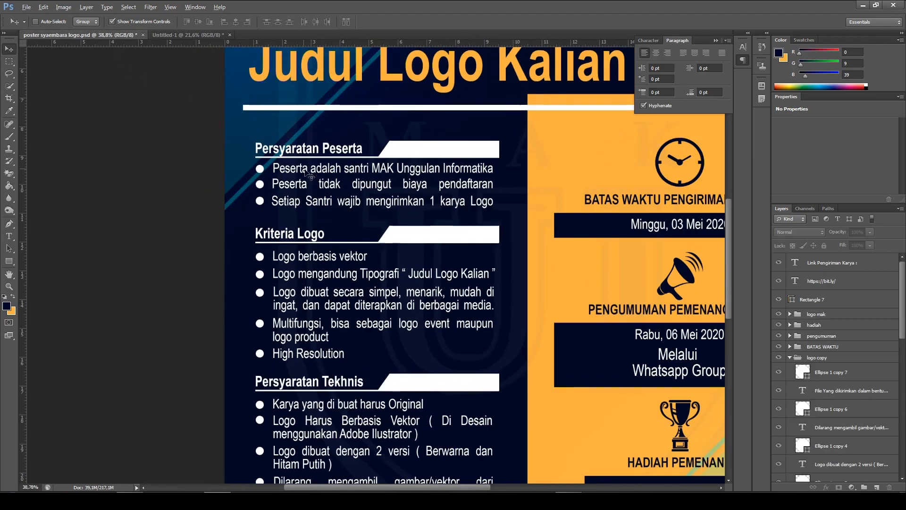
pyautogui.scroll(1, 302, 168)
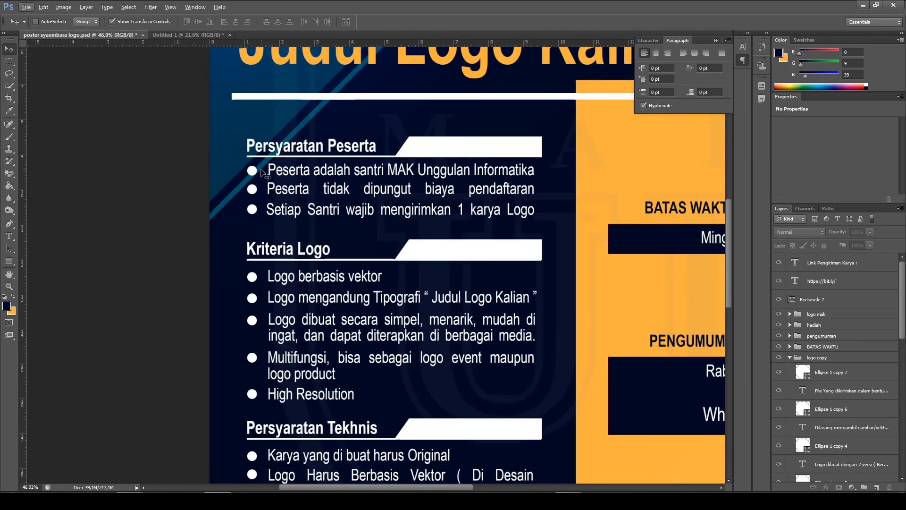
pyautogui.click(205, 36)
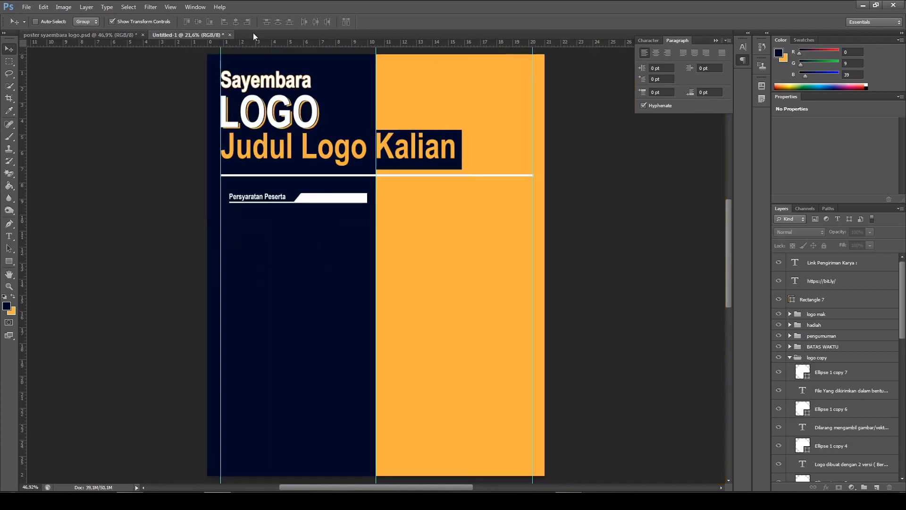
pyautogui.click(815, 263)
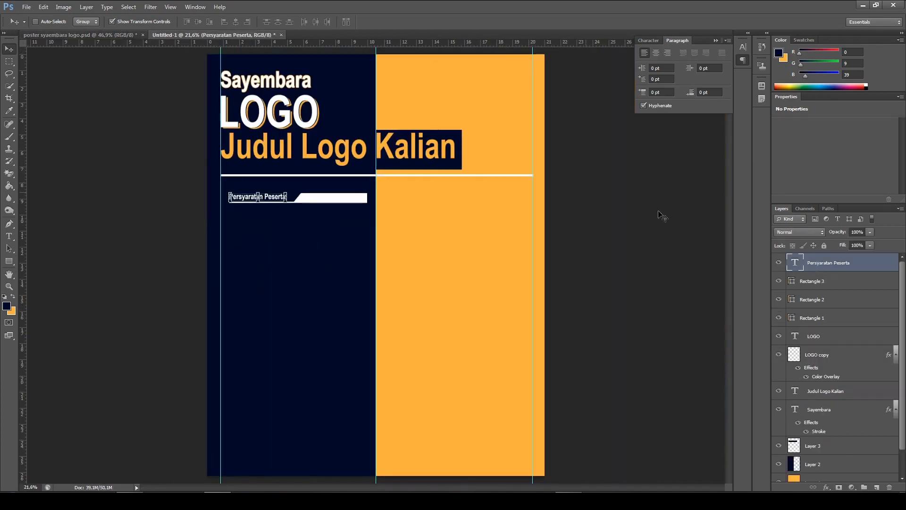
pyautogui.moveTo(9, 261); pyautogui.dragTo(35, 264)
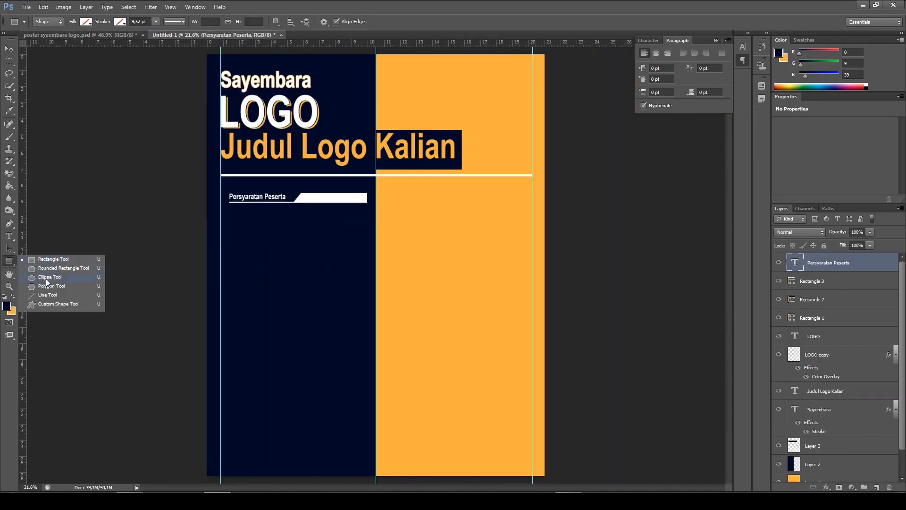
pyautogui.click(47, 278)
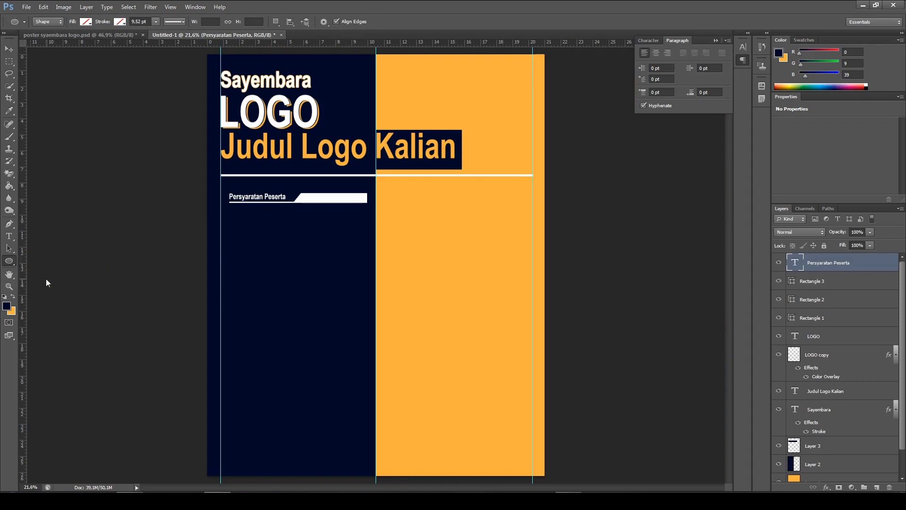
pyautogui.scroll(2, 238, 214)
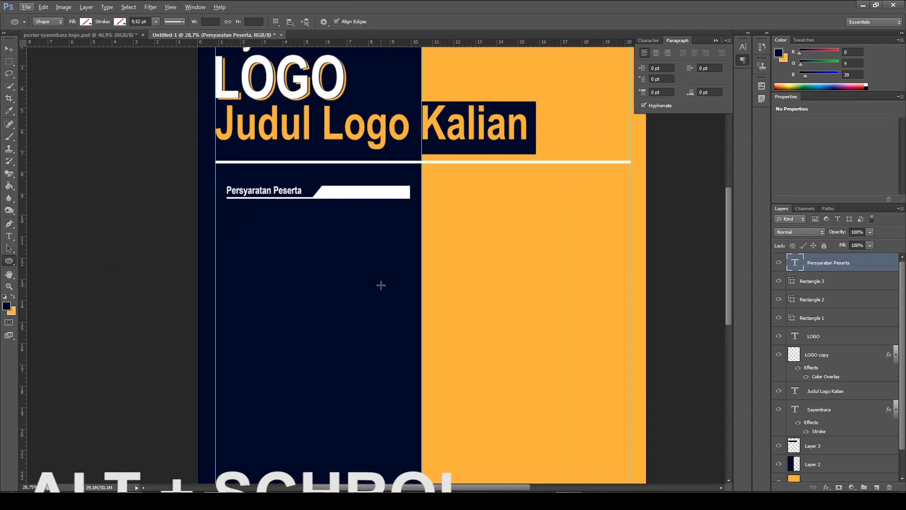
pyautogui.scroll(3, 249, 205)
pyautogui.scroll(-2, 248, 203)
pyautogui.scroll(2, 248, 203)
pyautogui.scroll(-2, 247, 204)
pyautogui.scroll(-1, 246, 206)
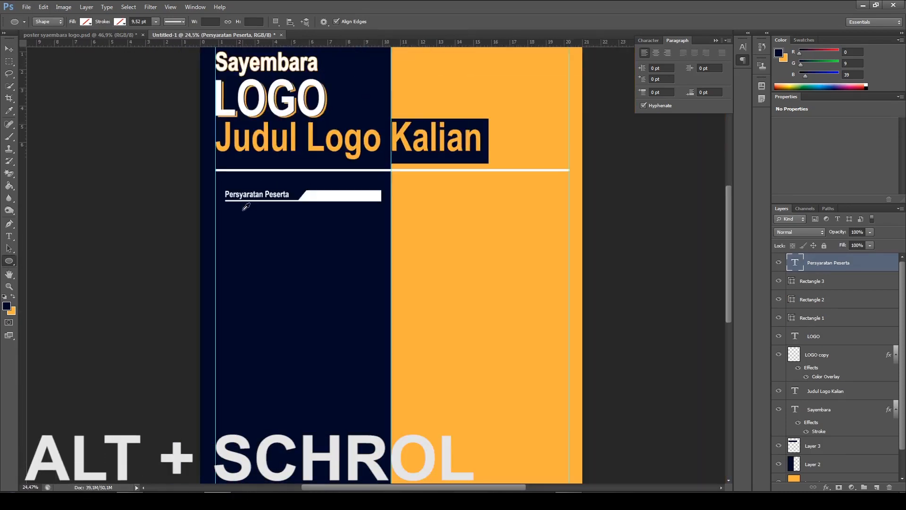
pyautogui.scroll(6, 240, 210)
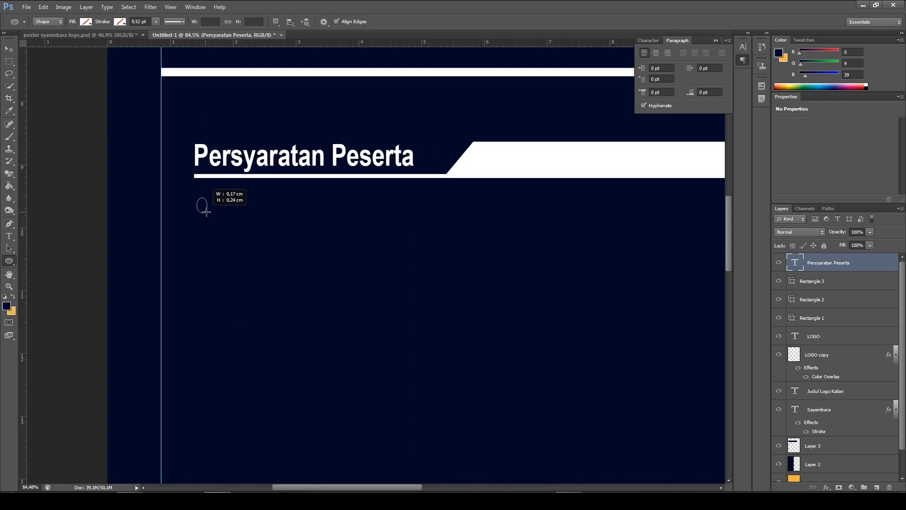
pyautogui.moveTo(211, 209)
pyautogui.mouseDown()
pyautogui.moveTo(219, 235)
pyautogui.moveTo(211, 220)
pyautogui.moveTo(224, 236)
pyautogui.moveTo(216, 220)
pyautogui.moveTo(238, 220)
pyautogui.moveTo(202, 202)
pyautogui.moveTo(213, 218)
pyautogui.mouseUp()
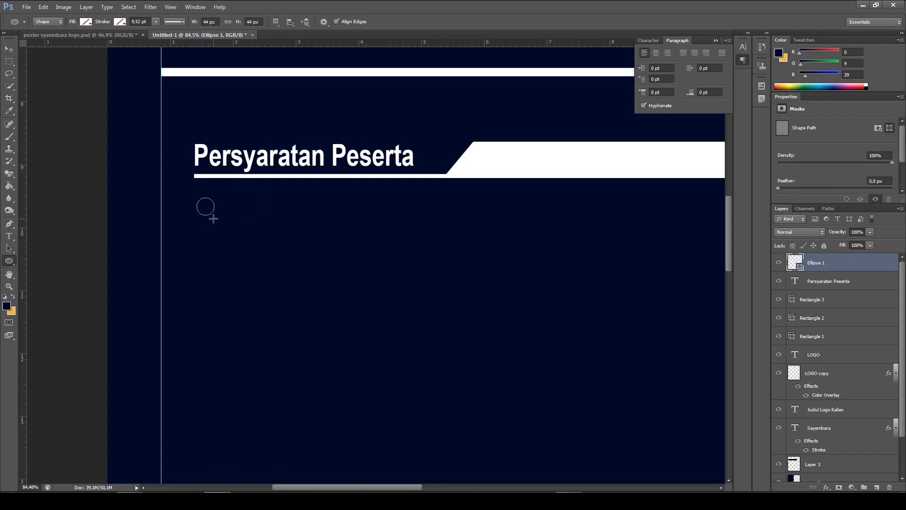
# Fill the bullet circle with white and nudge it left and slightly up until it lines up with the start of the heading's underline
pyautogui.click(85, 22)
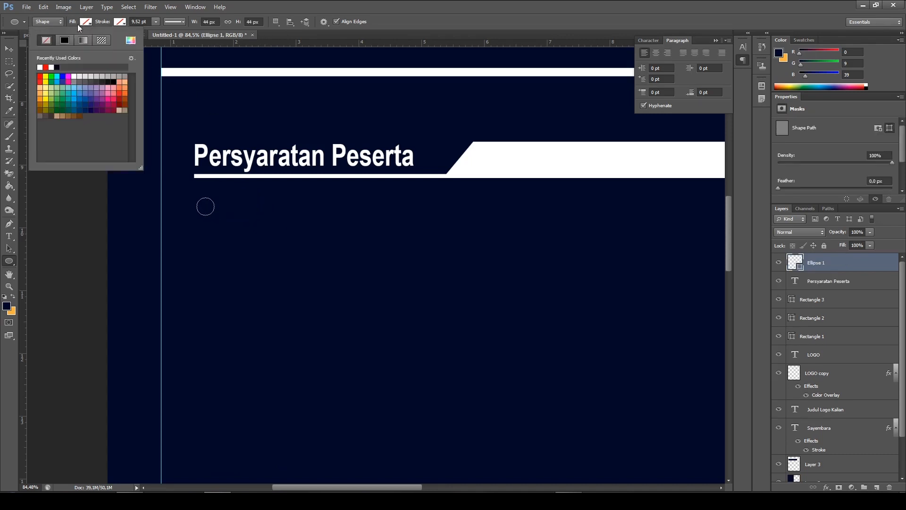
pyautogui.click(40, 66)
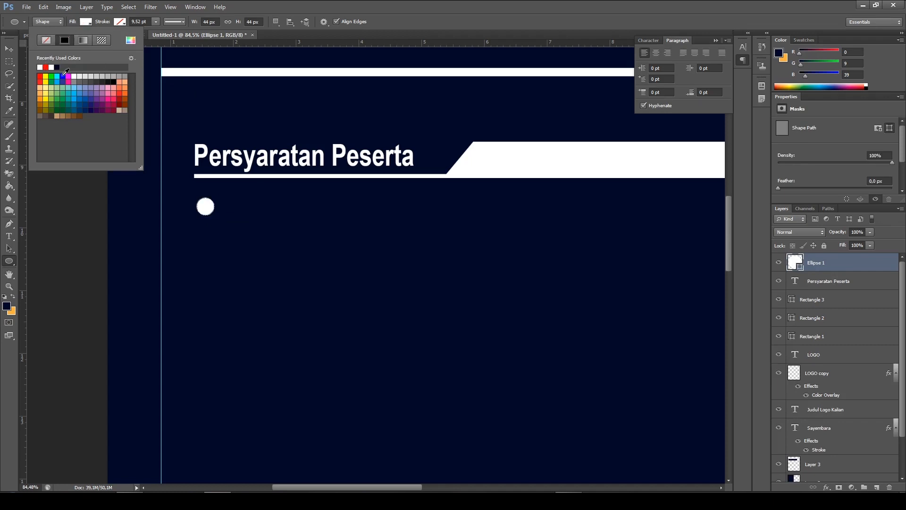
pyautogui.click(8, 49)
pyautogui.press('Left')
pyautogui.press('Left')
pyautogui.press('Left')
pyautogui.press('Left')
pyautogui.press('Left')
pyautogui.press('Up')
pyautogui.press('Up')
pyautogui.press('Left')
pyautogui.press('Left')
pyautogui.press('Left')
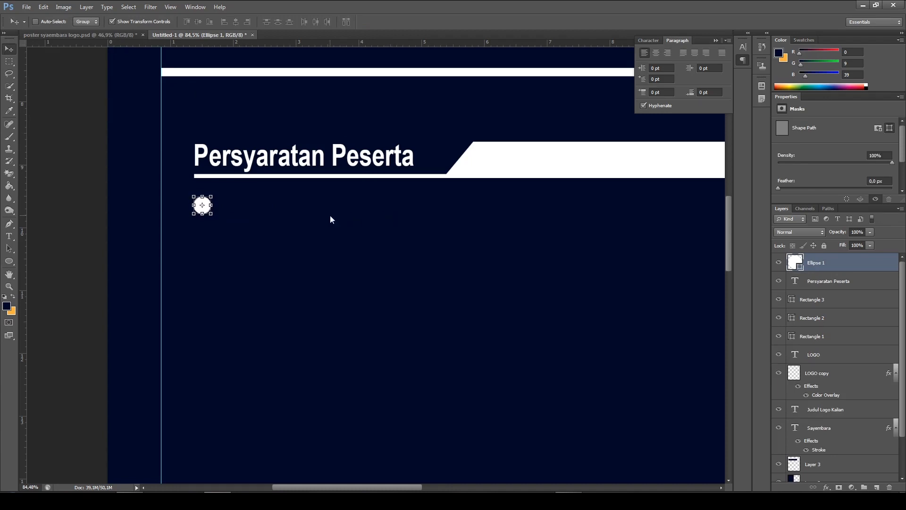
pyautogui.keyDown('alt'); pyautogui.scroll(-3, 380, 208); pyautogui.keyUp('alt')
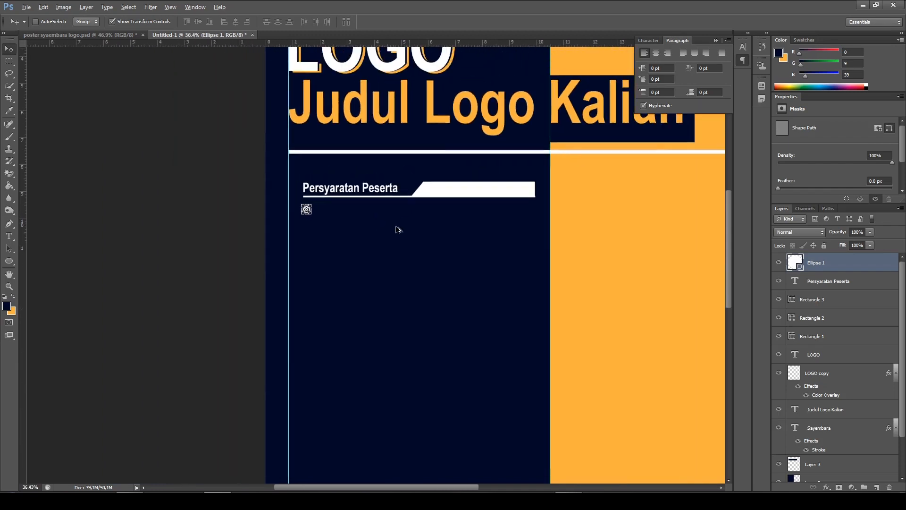
pyautogui.keyDown('alt'); pyautogui.scroll(-2, 399, 230); pyautogui.keyUp('alt')
pyautogui.keyDown('ctrl'); pyautogui.click(106, 268); pyautogui.keyUp('ctrl')
# Examine the bullet texts and their spacing under the section headings in the finished poster, and return to the new document
pyautogui.keyDown('alt'); pyautogui.scroll(1, 312, 244); pyautogui.keyUp('alt')
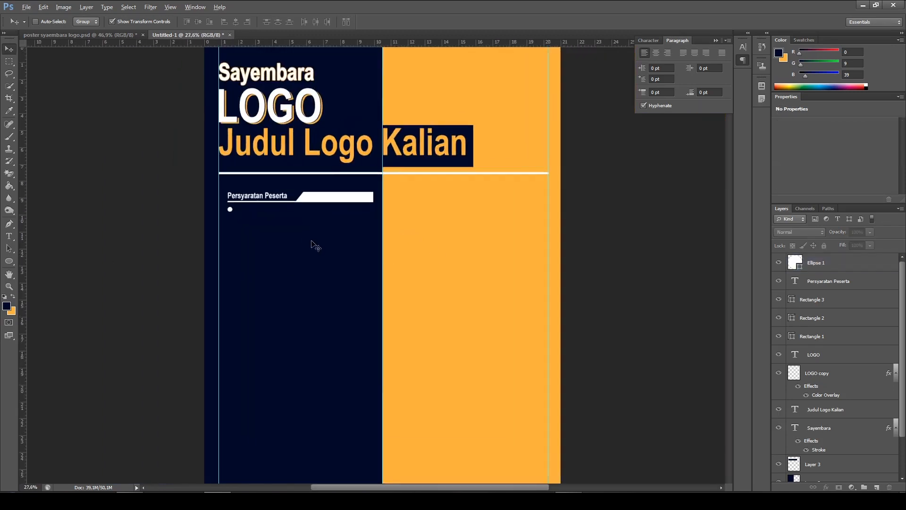
pyautogui.keyDown('alt'); pyautogui.scroll(1, 312, 246); pyautogui.keyUp('alt')
pyautogui.click(75, 34)
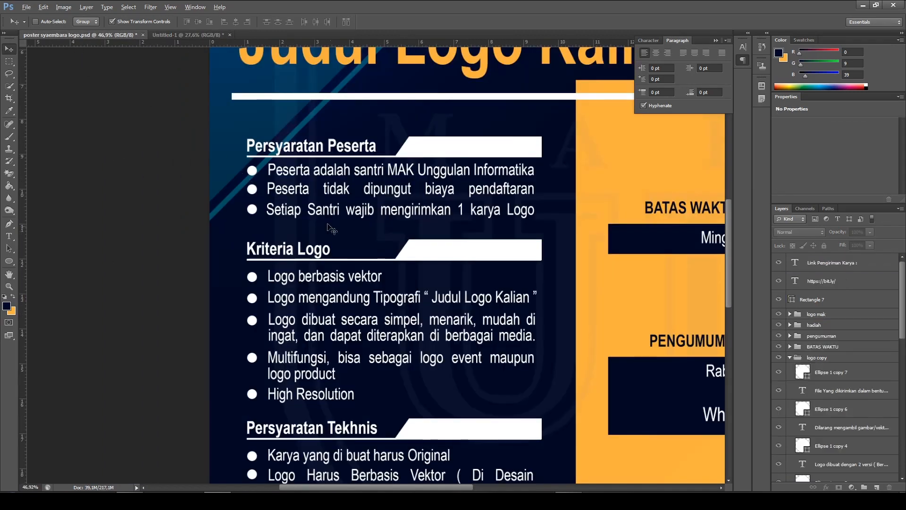
pyautogui.hscroll(3, 443, 208)
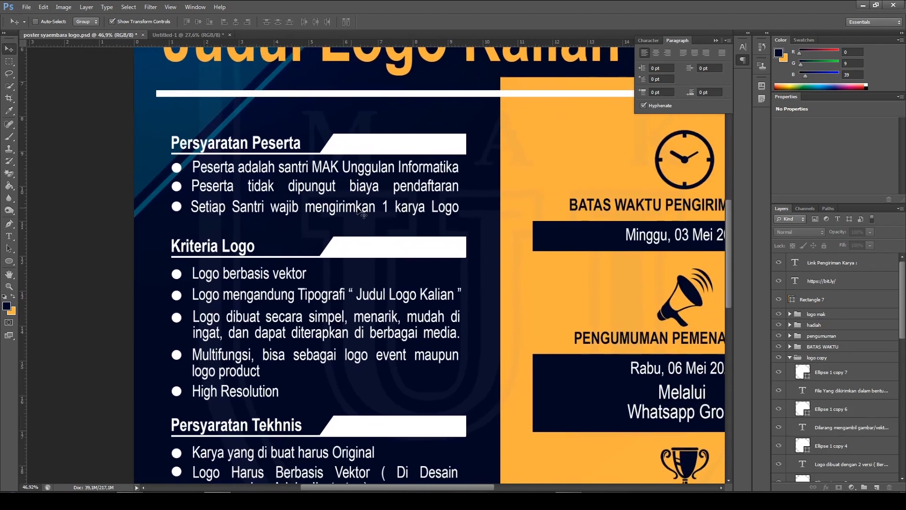
pyautogui.scroll(-1, 329, 211)
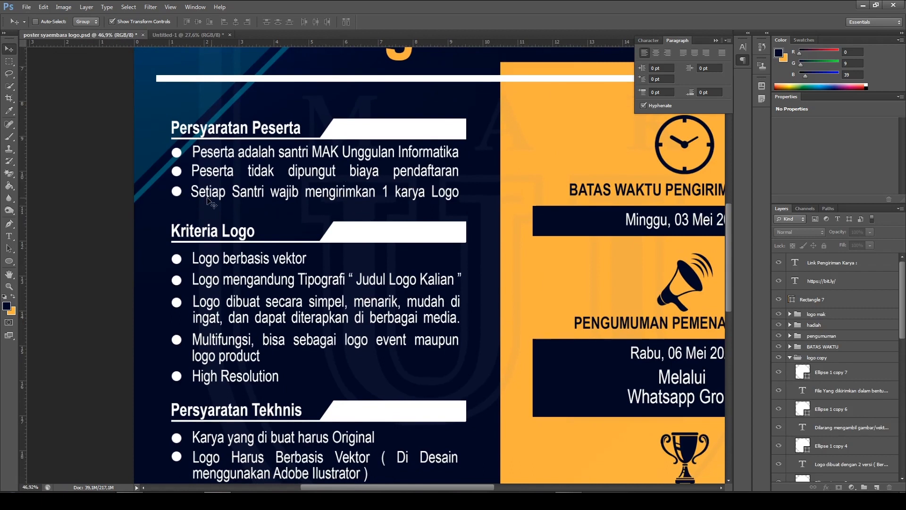
pyautogui.scroll(-1, 227, 190)
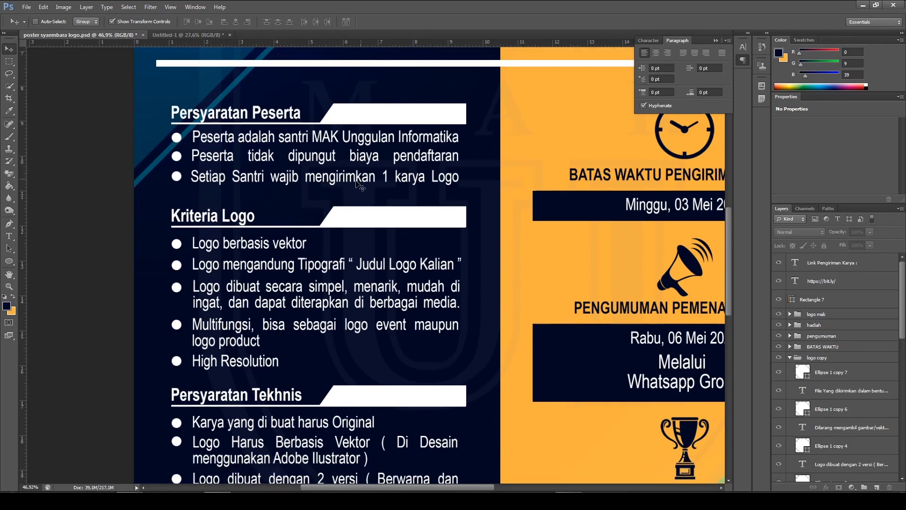
pyautogui.scroll(-3, 226, 213)
pyautogui.scroll(4, 245, 142)
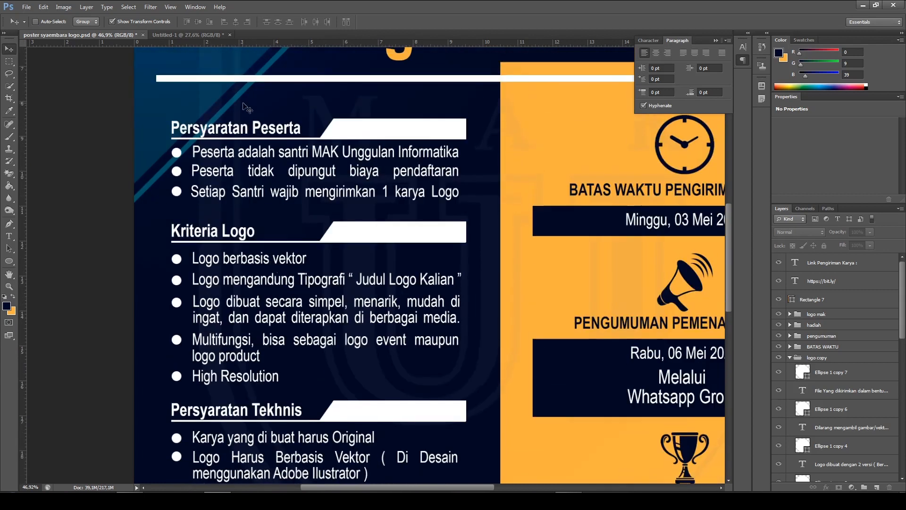
pyautogui.click(173, 34)
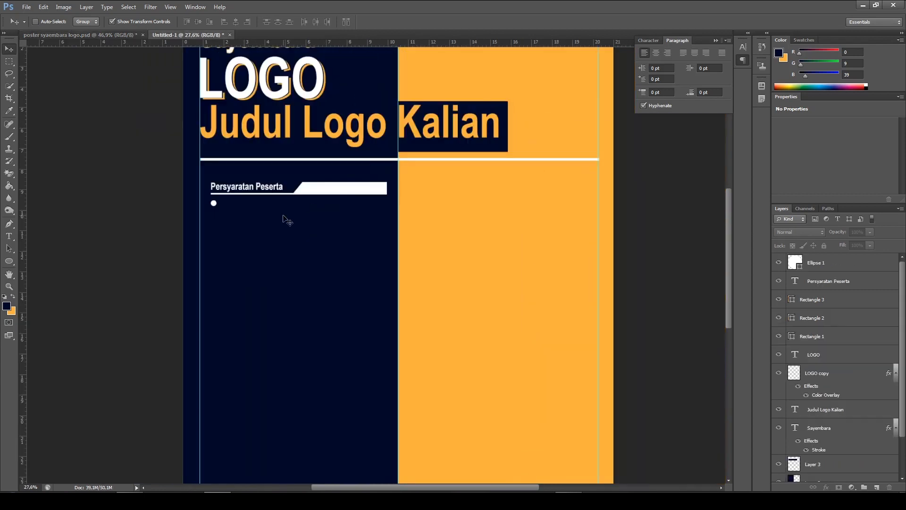
# Create a paragraph text box beside the bullet, spanning to the end of the heading bar, and enter "Peserta adalah Santri MAK Ungulan Informatika"
pyautogui.scroll(2, 284, 216)
pyautogui.click(10, 235)
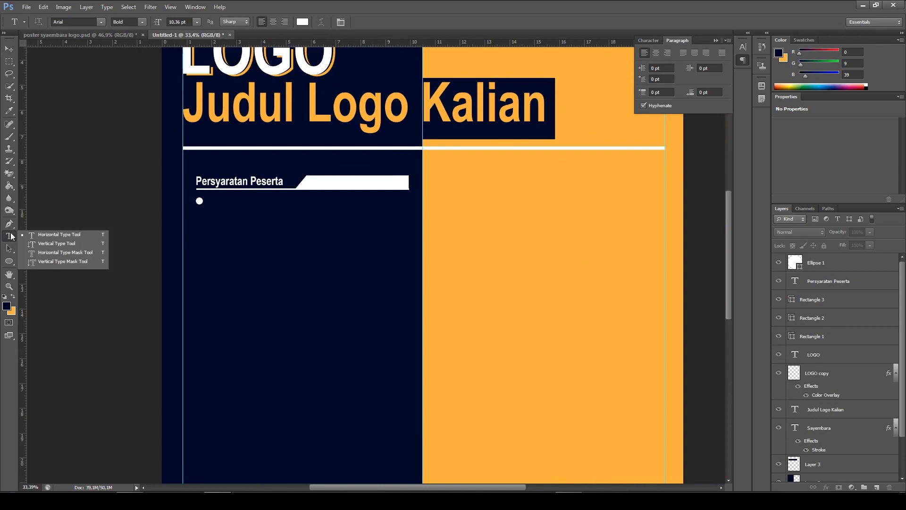
pyautogui.click(70, 235)
pyautogui.scroll(1, 330, 247)
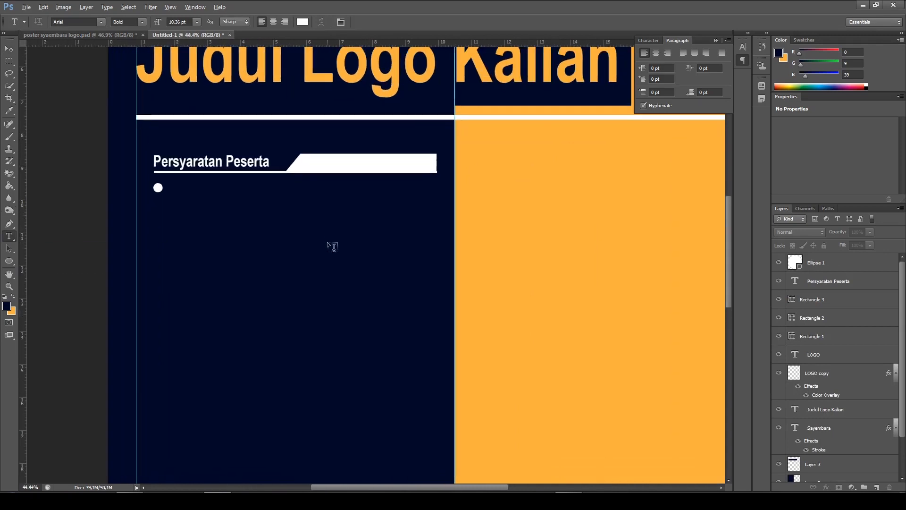
pyautogui.moveTo(353, 221); pyautogui.dragTo(328, 226)
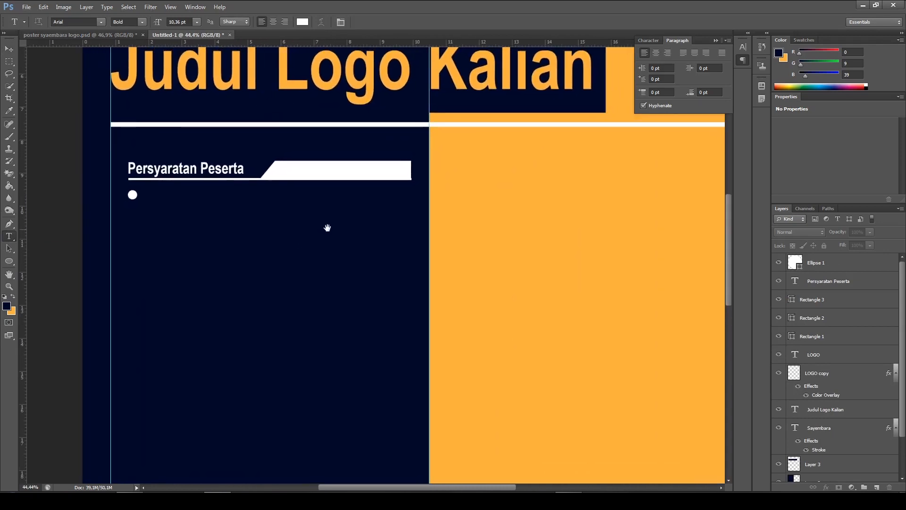
pyautogui.click(150, 195)
pyautogui.click(396, 23)
pyautogui.moveTo(149, 195); pyautogui.dragTo(411, 222)
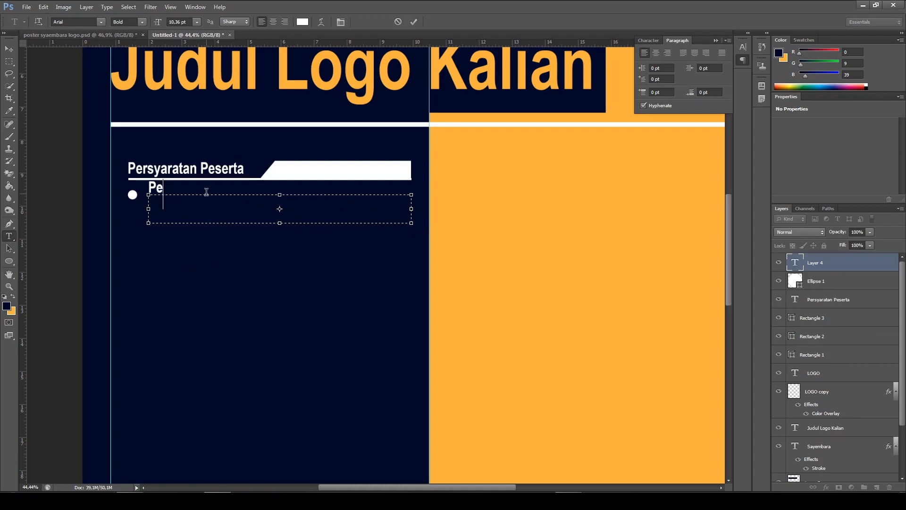
pyautogui.write('Peserta ada')
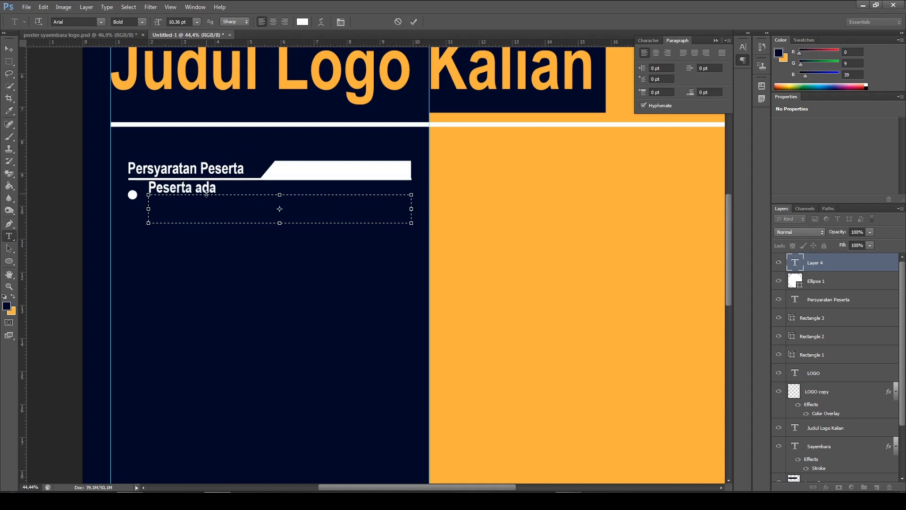
pyautogui.write('lah S')
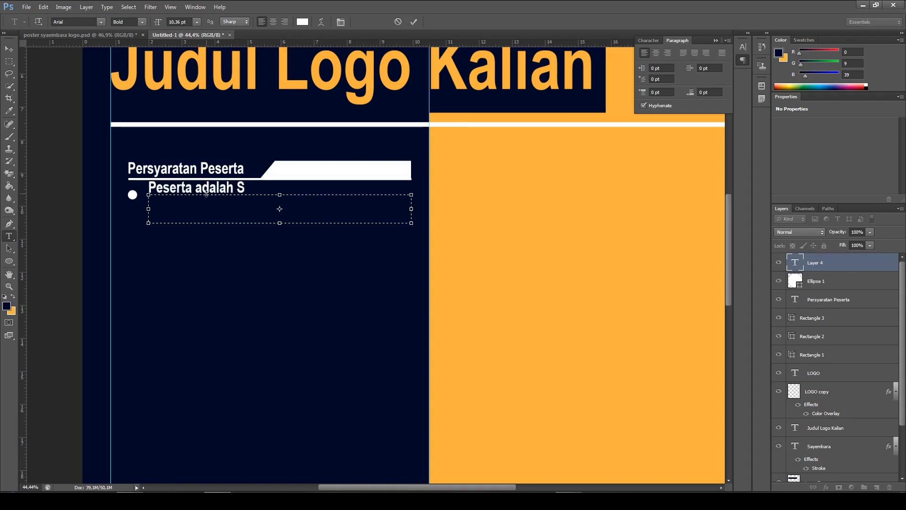
pyautogui.write('antri MA')
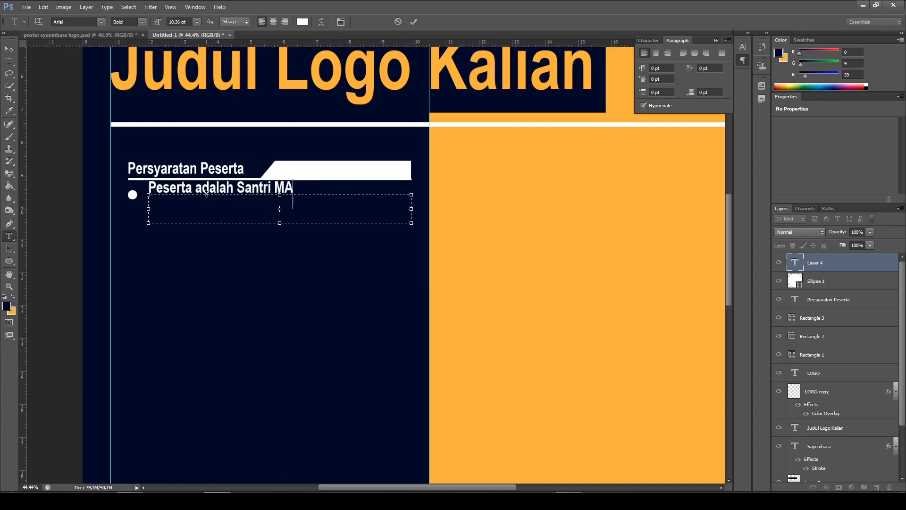
pyautogui.write('K Ungu')
pyautogui.write('lan')
pyautogui.write(' Informati')
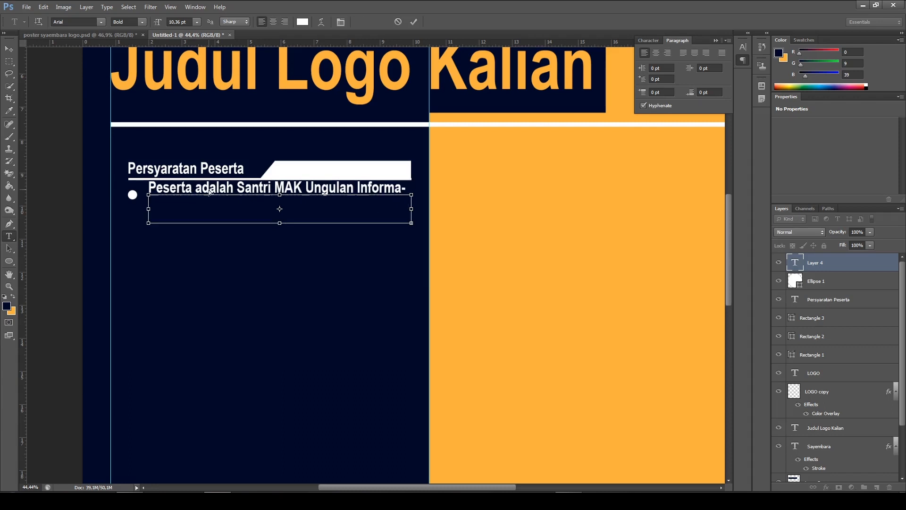
# Set the font style of the whole bullet text to Regular
pyautogui.hotkey('ctrl', 'a')
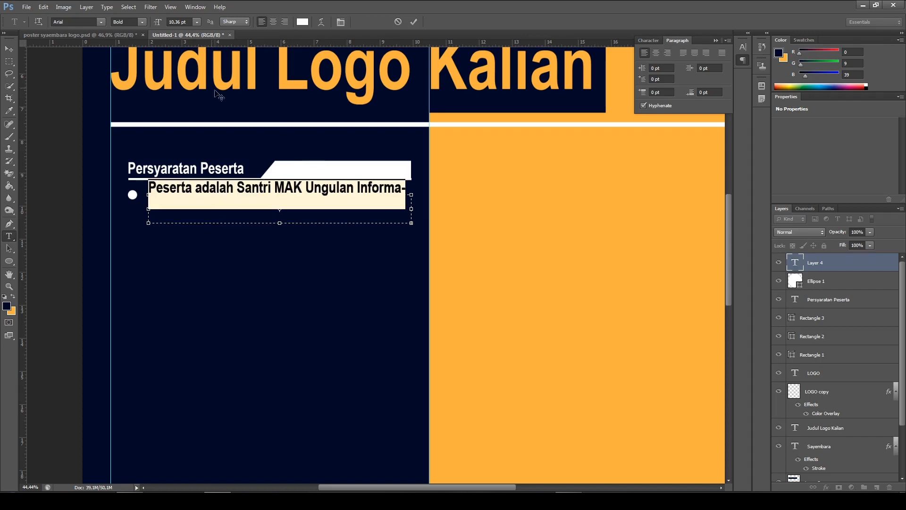
pyautogui.click(143, 21)
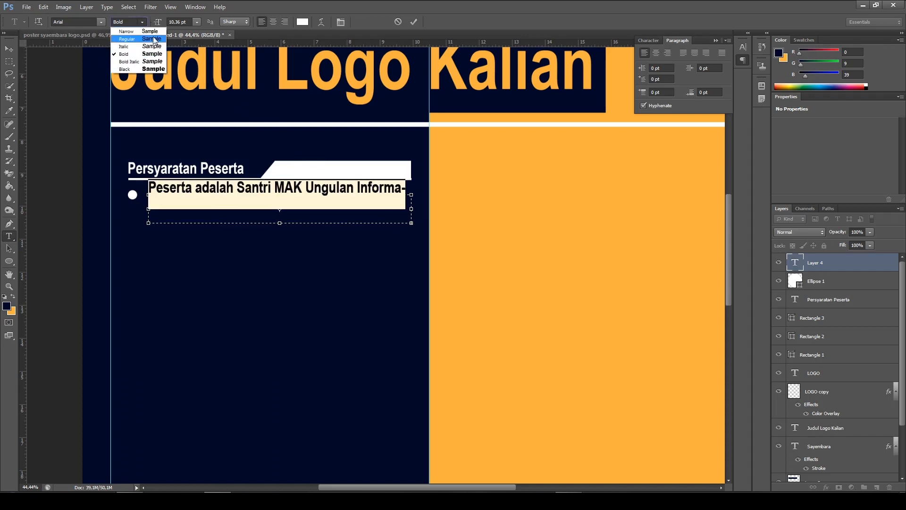
pyautogui.click(153, 37)
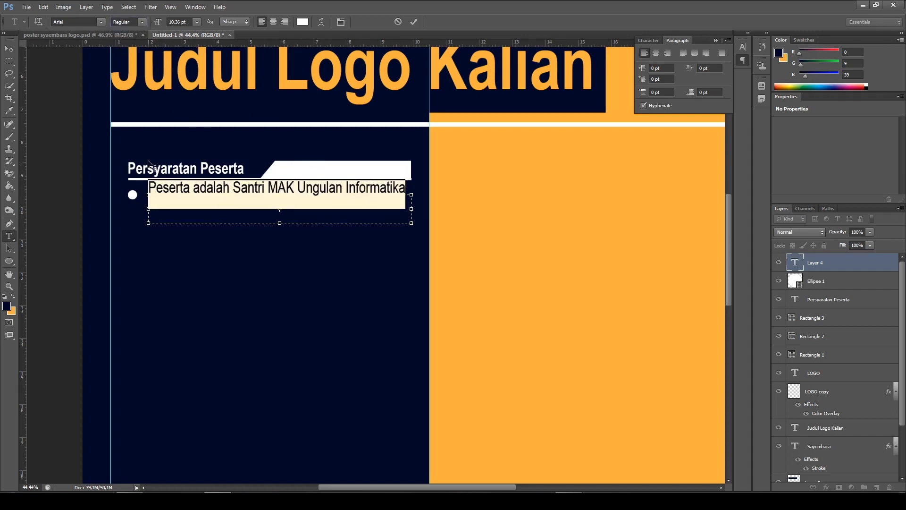
# Apply Justify All alignment to the bullet text so it fills the full width of its text box, and commit the text
pyautogui.click(338, 22)
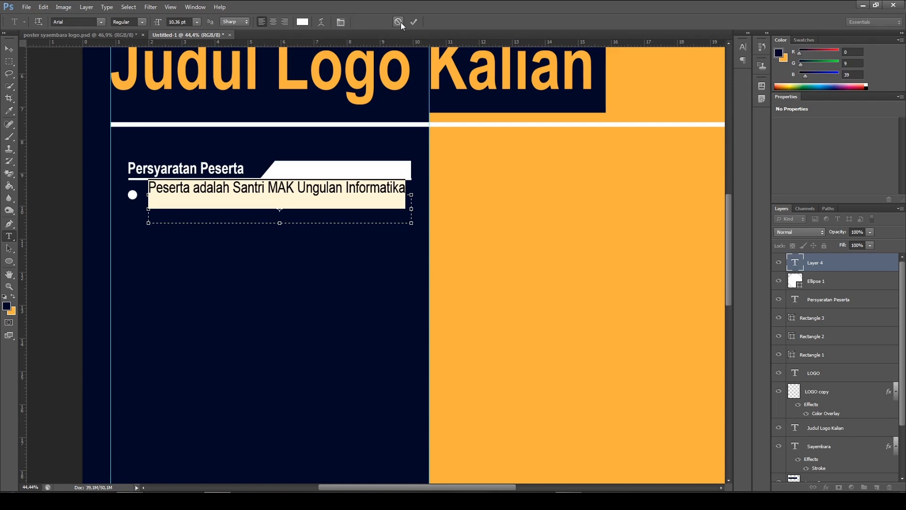
pyautogui.click(341, 22)
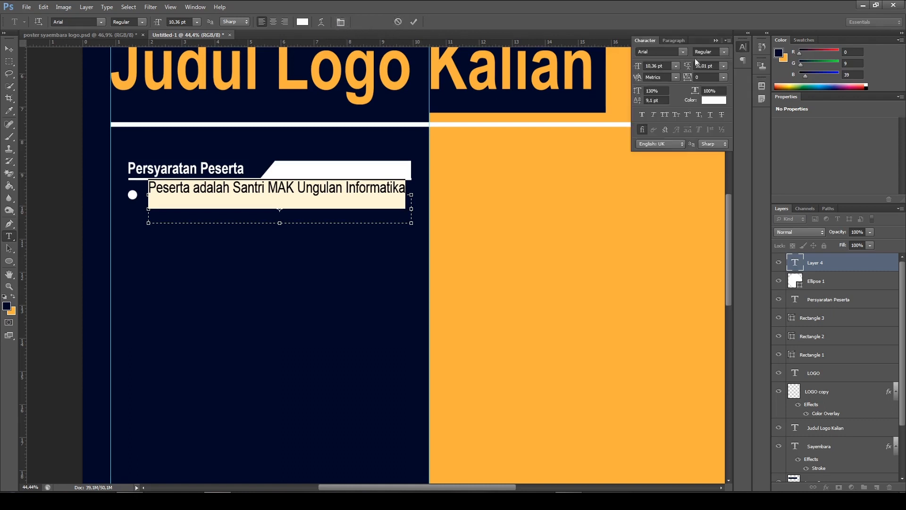
pyautogui.click(666, 42)
pyautogui.click(647, 41)
pyautogui.click(669, 41)
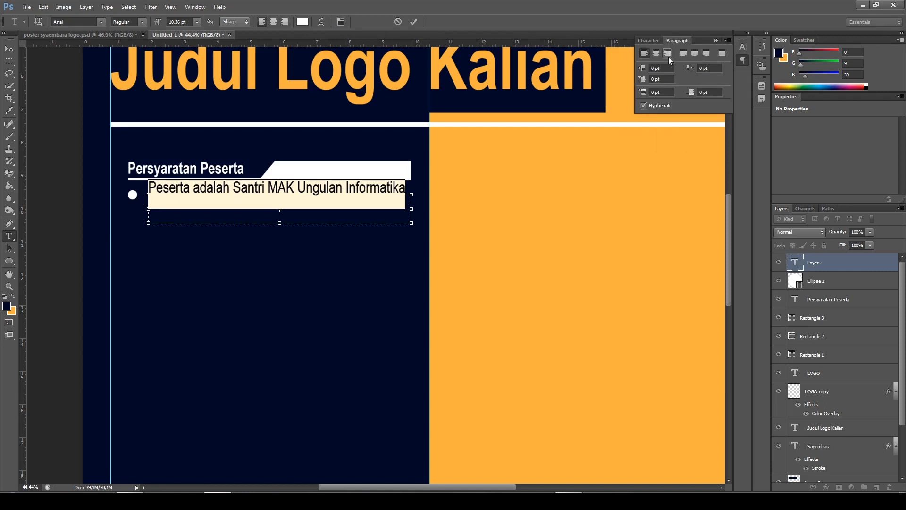
pyautogui.click(722, 53)
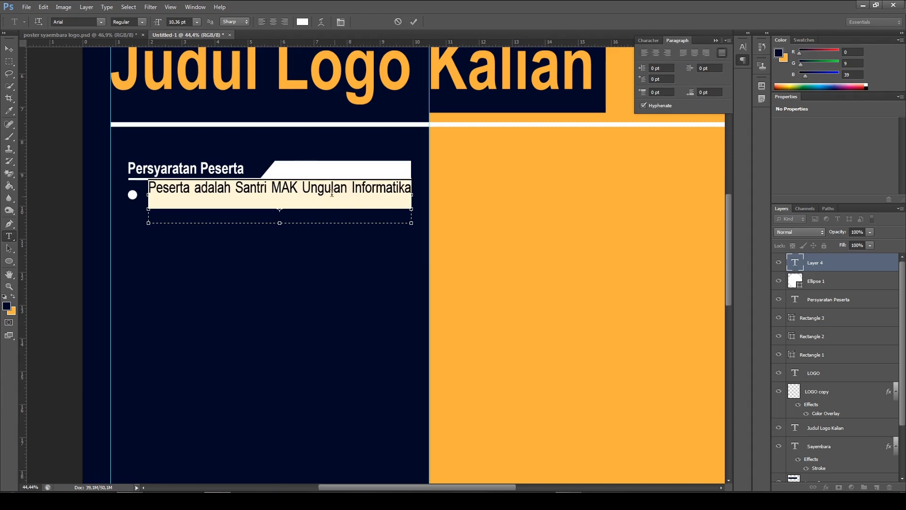
pyautogui.click(292, 194)
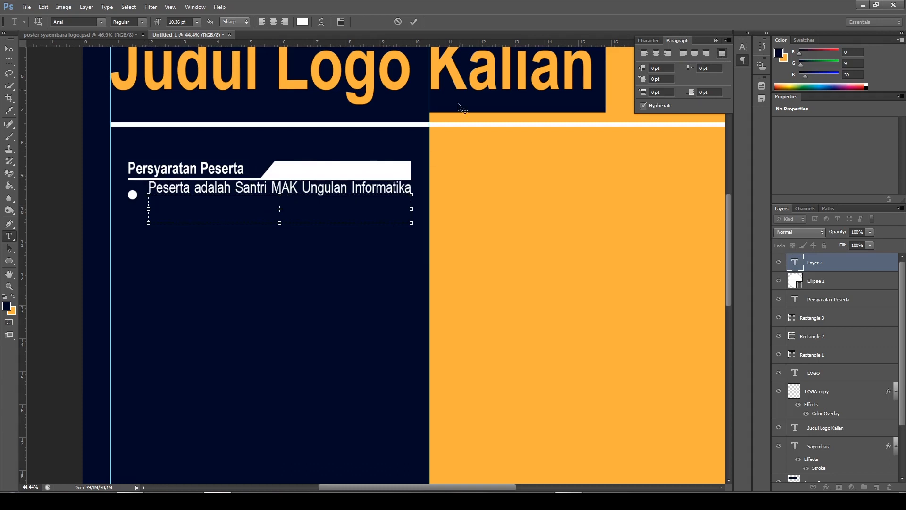
pyautogui.click(413, 21)
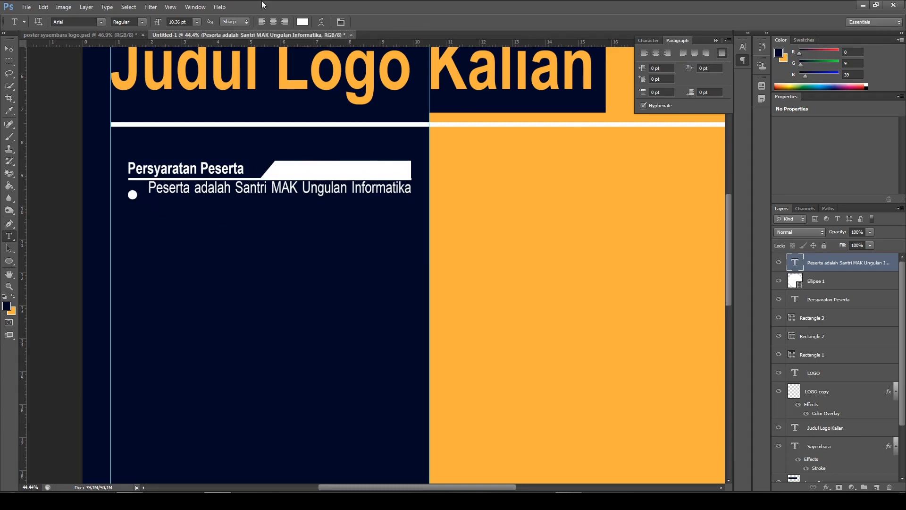
# Nudge the bullet text down until it sits level with the white circle and ends flush with the heading bar, and deselect it
pyautogui.click(9, 50)
pyautogui.press('Down')
pyautogui.press('Down')
pyautogui.press('Down')
pyautogui.press('Down')
pyautogui.press('Down')
pyautogui.press('Down')
pyautogui.press('Down')
pyautogui.press('Down')
pyautogui.press('Down')
pyautogui.press('Down')
pyautogui.press('Down')
pyautogui.press('Down')
pyautogui.press('Down')
pyautogui.press('Down')
pyautogui.press('Down')
pyautogui.press('Down')
pyautogui.press('Down')
pyautogui.press('Down')
pyautogui.press('Down')
pyautogui.press('Down')
pyautogui.press('Down')
pyautogui.press('Down')
pyautogui.press('Down')
pyautogui.press('Down')
pyautogui.press('Down')
pyautogui.press('Down')
pyautogui.press('Down')
pyautogui.press('Down')
pyautogui.press('Down')
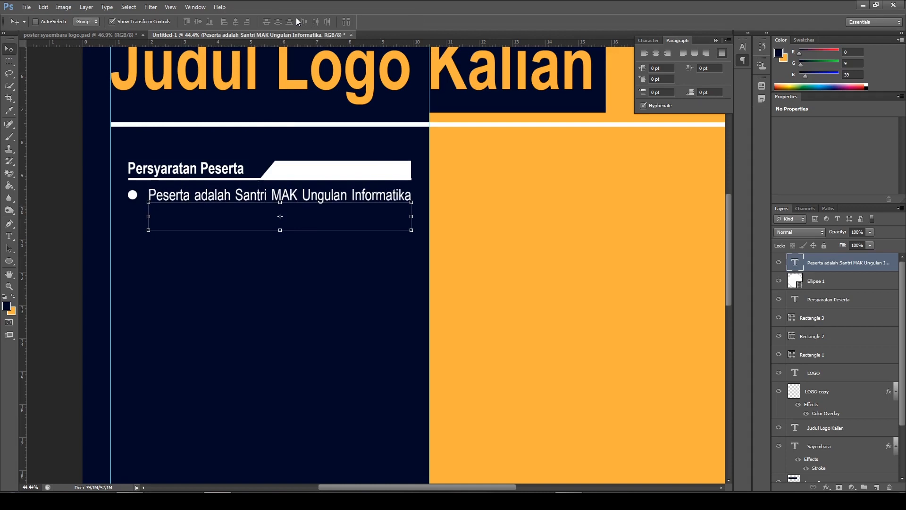
pyautogui.press('Left')
pyautogui.press('Left')
pyautogui.press('Down')
pyautogui.press('Down')
pyautogui.press('Right')
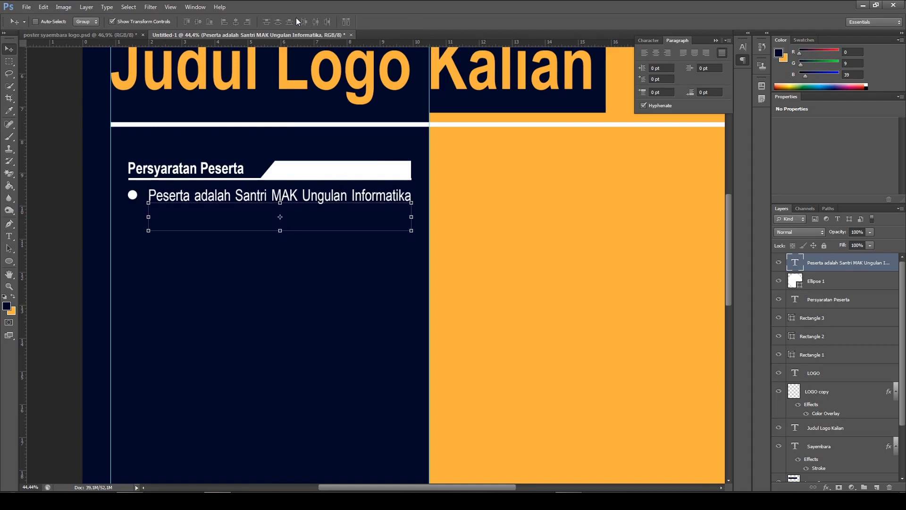
pyautogui.keyDown('ctrl'); pyautogui.click(555, 263); pyautogui.keyUp('ctrl')
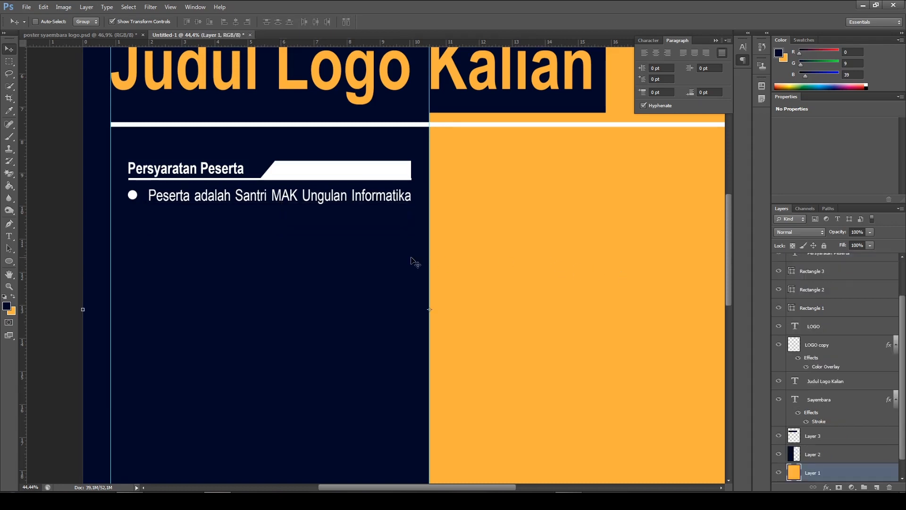
# Duplicate the bullet circle and its text together, and place the copy directly below the first bullet with the finished poster's line spacing
pyautogui.scroll(-2, 413, 259)
pyautogui.click(83, 35)
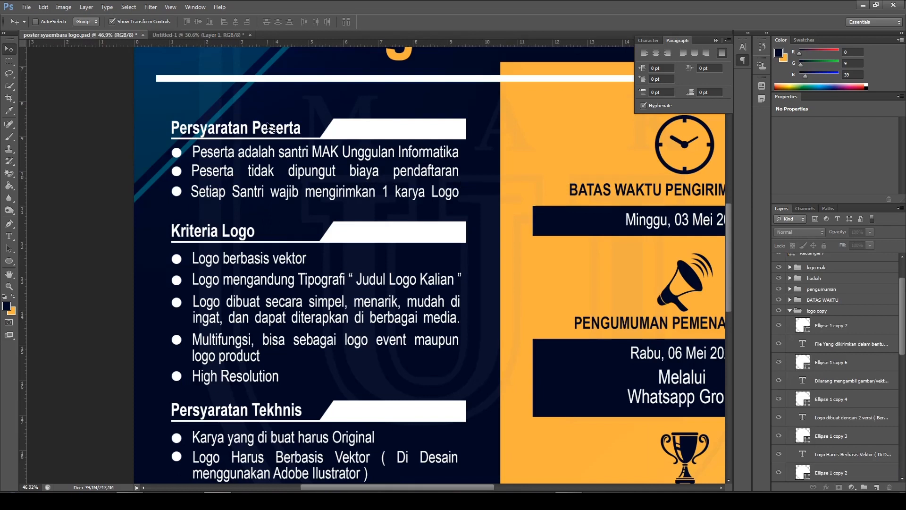
pyautogui.click(200, 36)
pyautogui.scroll(2, 298, 229)
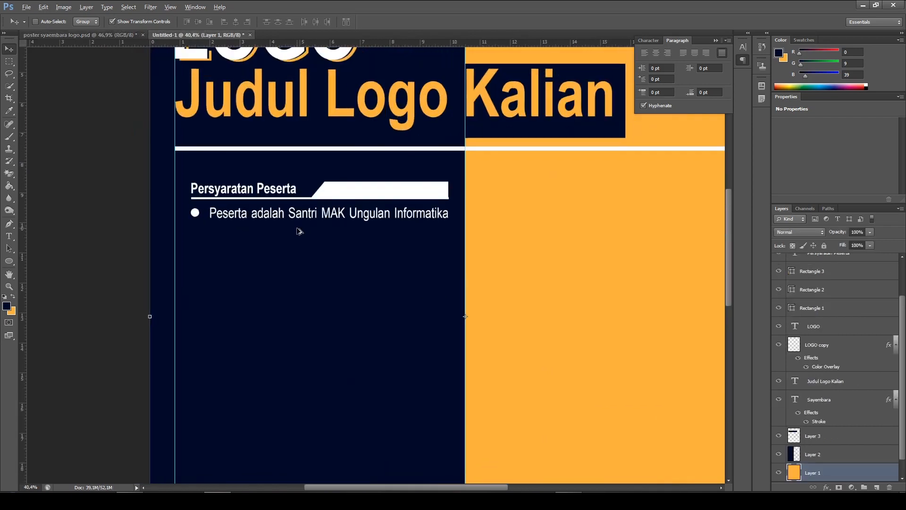
pyautogui.click(224, 215)
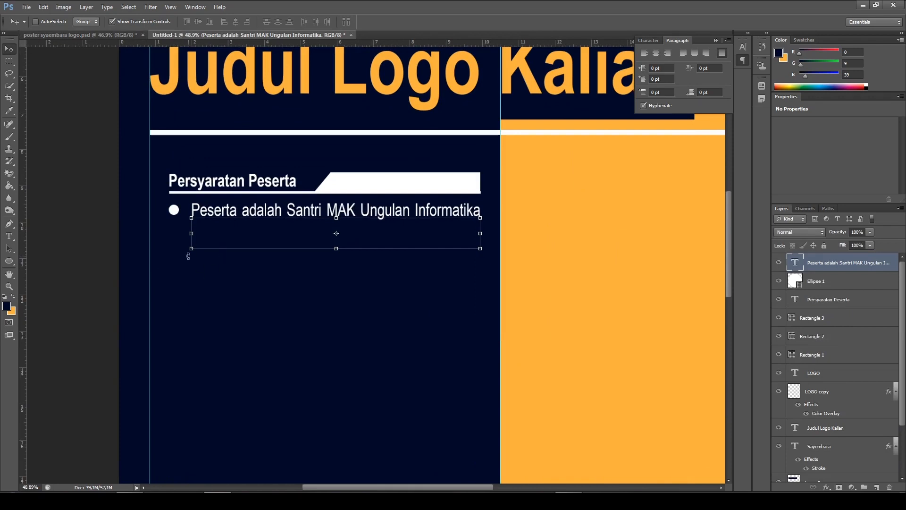
pyautogui.click(848, 281)
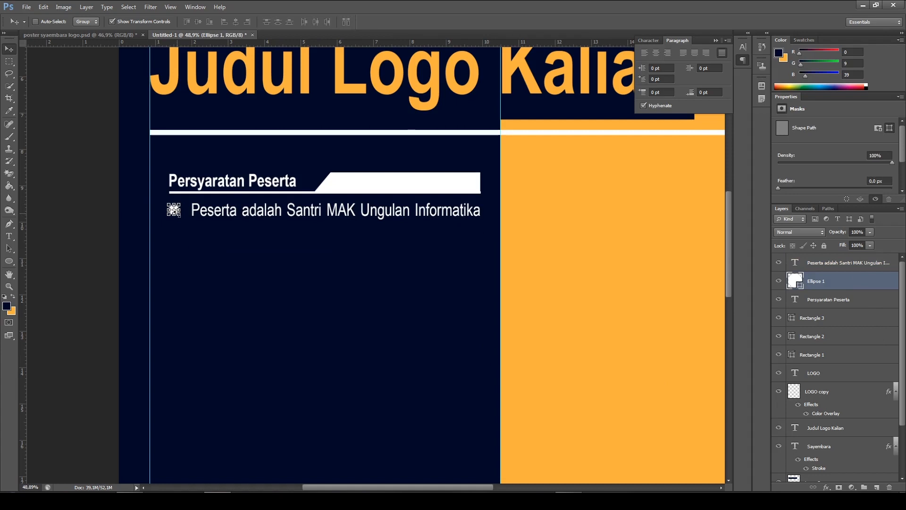
pyautogui.click(842, 264)
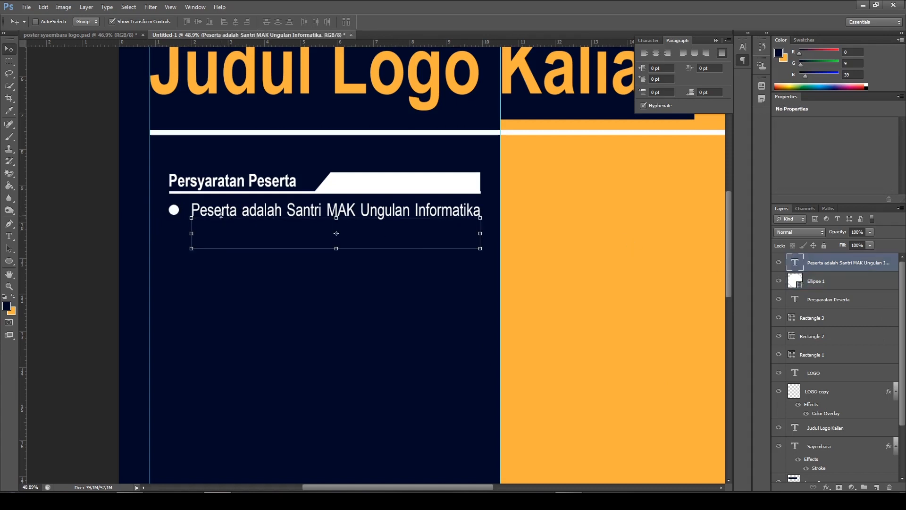
pyautogui.click(831, 283)
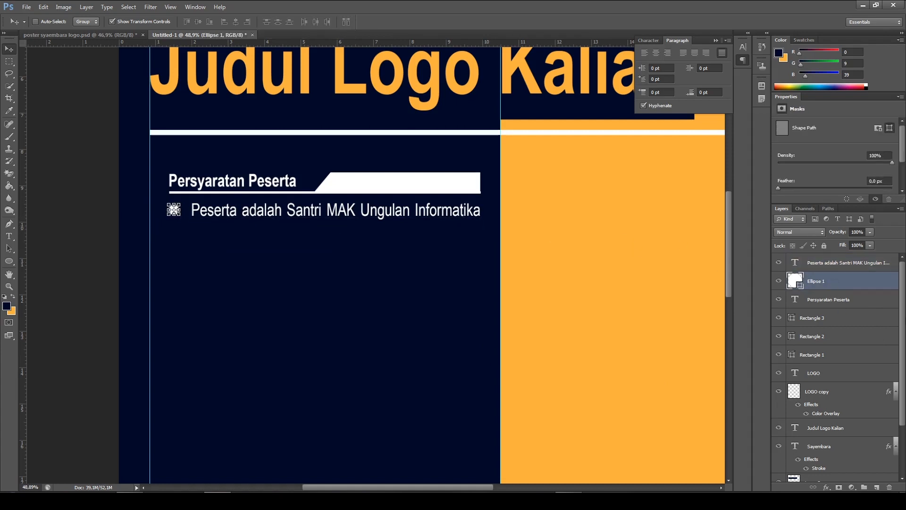
pyautogui.click(863, 263)
pyautogui.click(862, 281)
pyautogui.click(831, 266)
pyautogui.click(839, 277)
pyautogui.keyDown('shift'); pyautogui.click(841, 267); pyautogui.keyUp('shift')
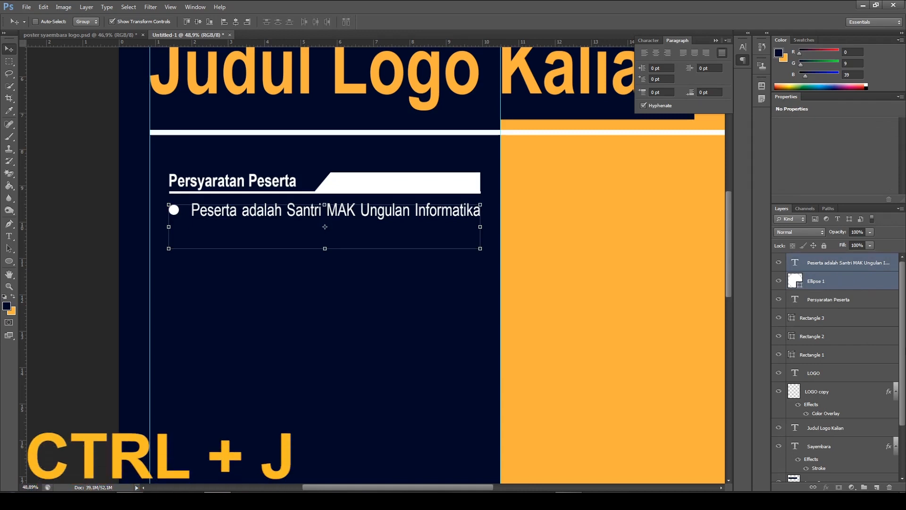
pyautogui.hotkey('ctrl', 'j')
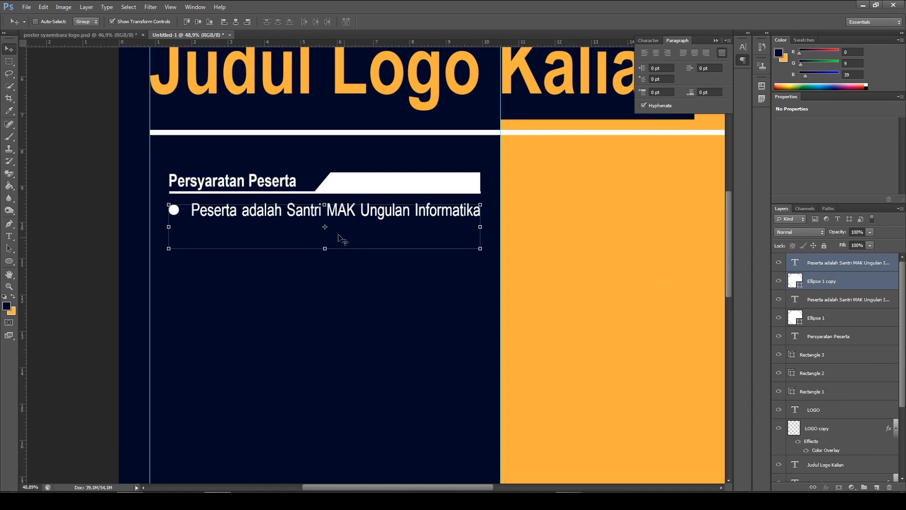
pyautogui.moveTo(352, 240); pyautogui.dragTo(352, 262)
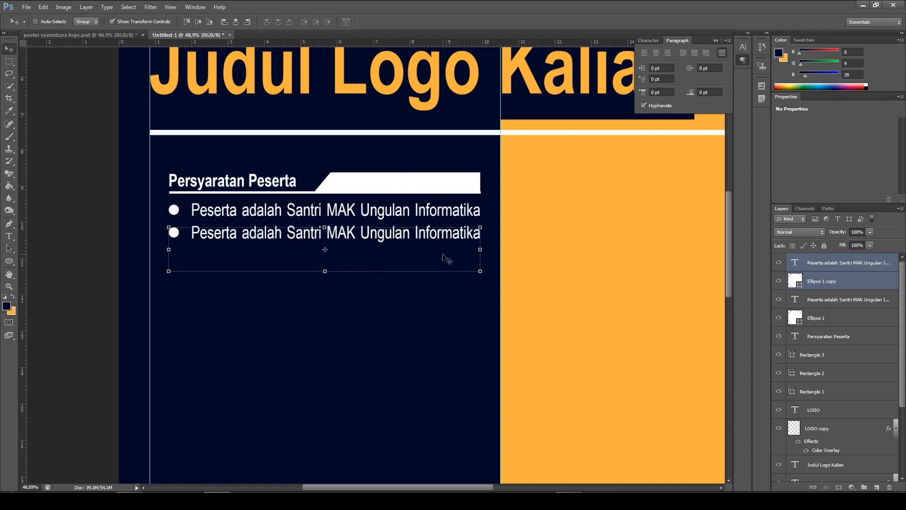
pyautogui.press('Down')
pyautogui.press('Down')
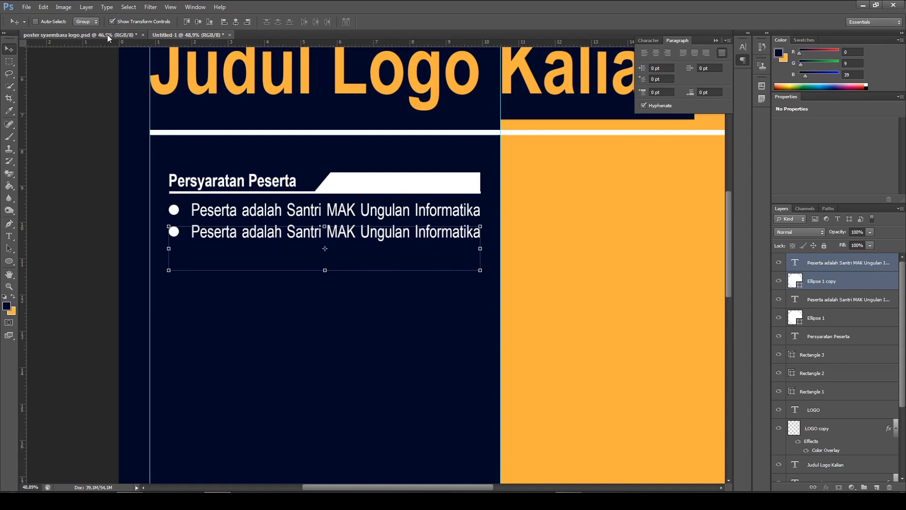
# Replace the second bullet's text with "Peserta tidak dipungut biaya pendaftaran", following the finished poster
pyautogui.click(94, 35)
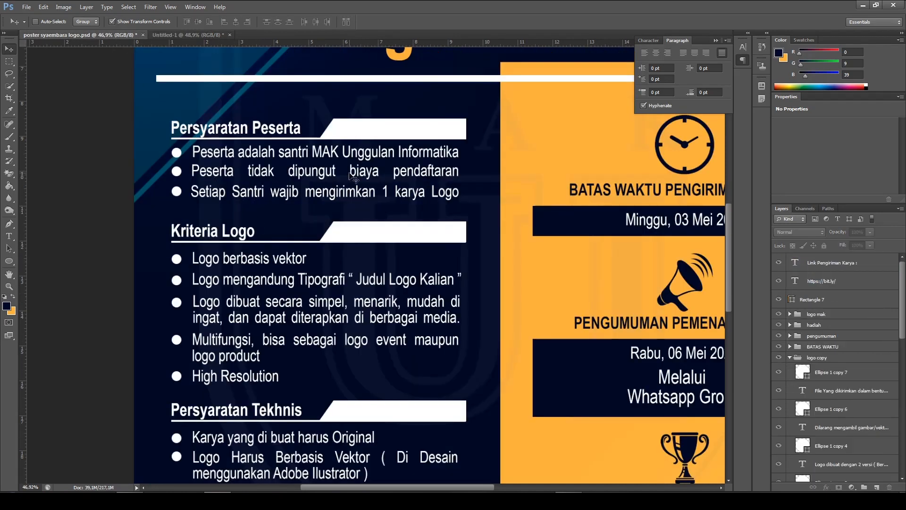
pyautogui.click(178, 36)
pyautogui.click(8, 235)
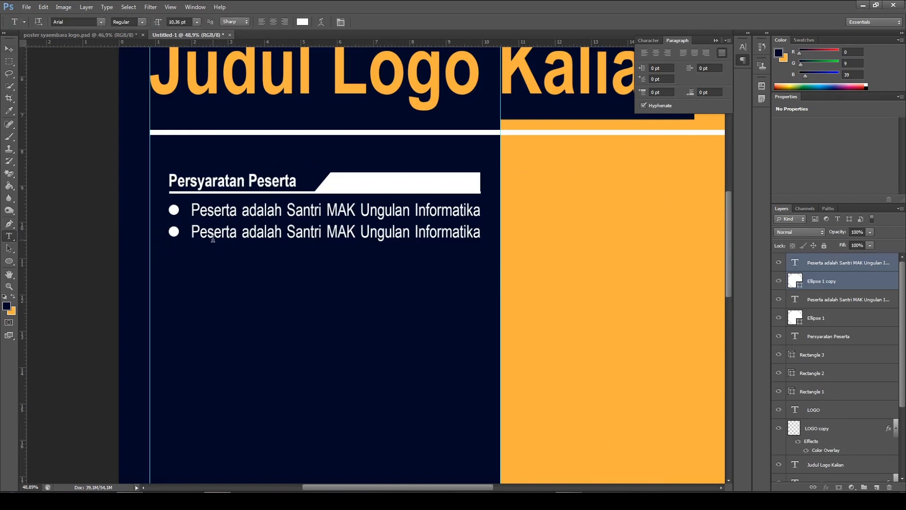
pyautogui.click(9, 235)
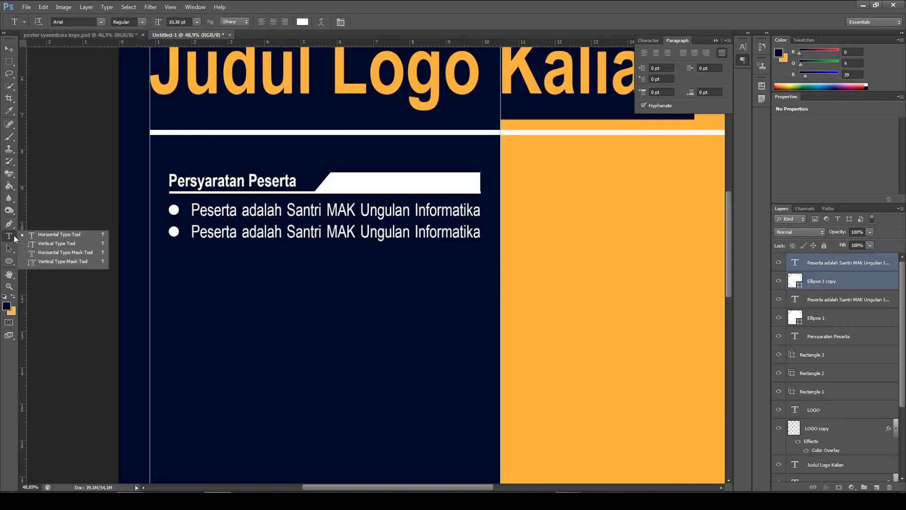
pyautogui.click(65, 235)
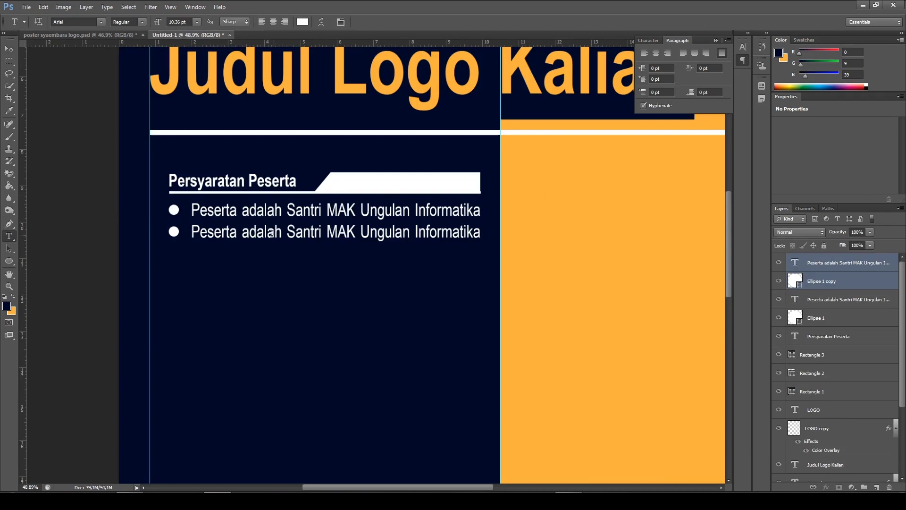
pyautogui.click(310, 233)
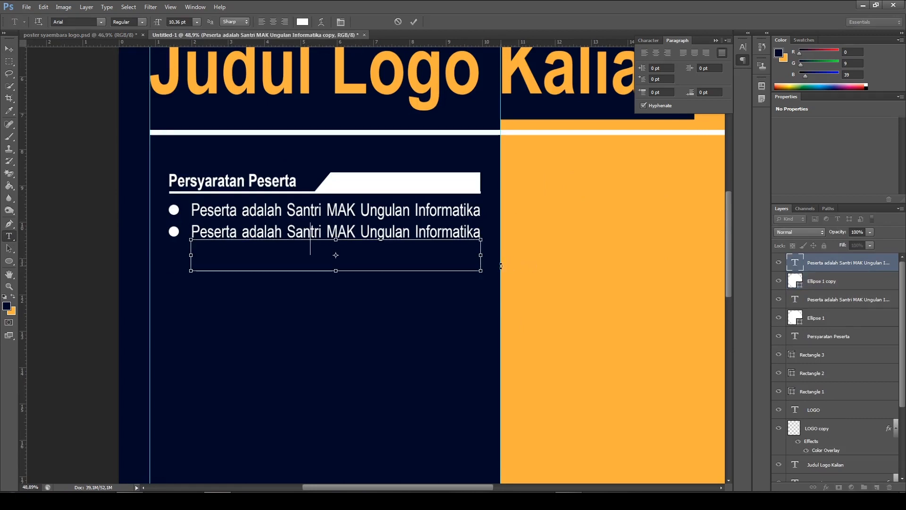
pyautogui.hotkey('ctrl', 'a')
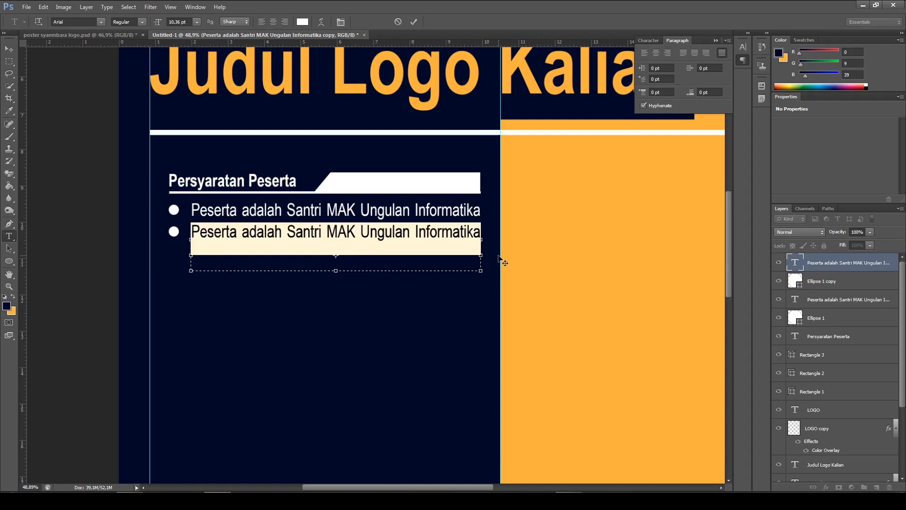
pyautogui.press('BackSpace')
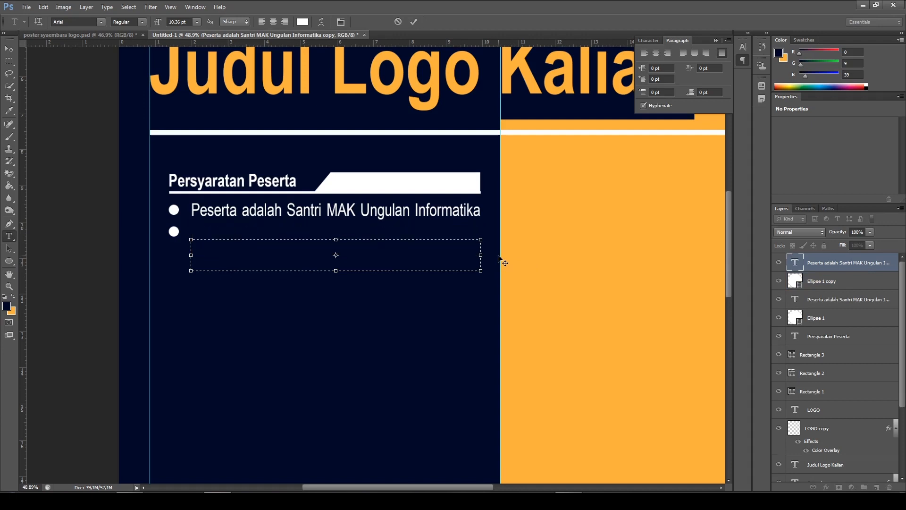
pyautogui.write('Peserta tidak dipungut')
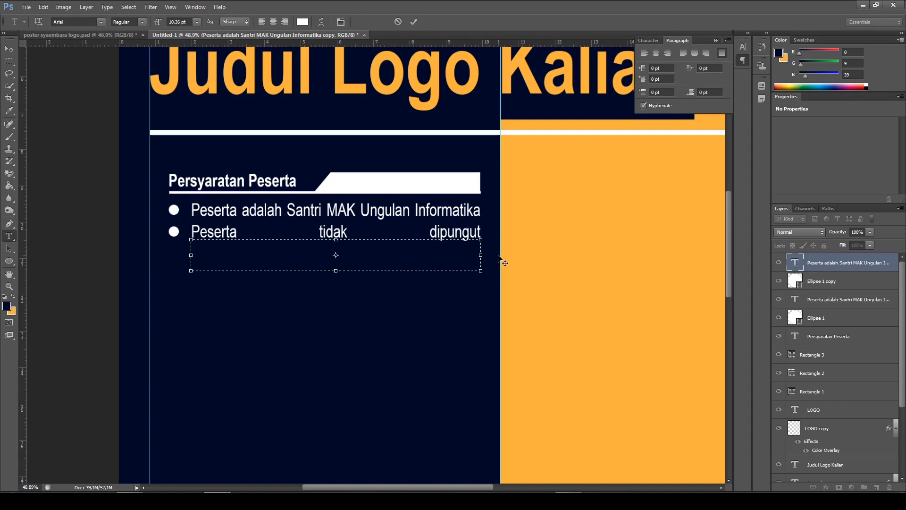
pyautogui.write(' biaya pe')
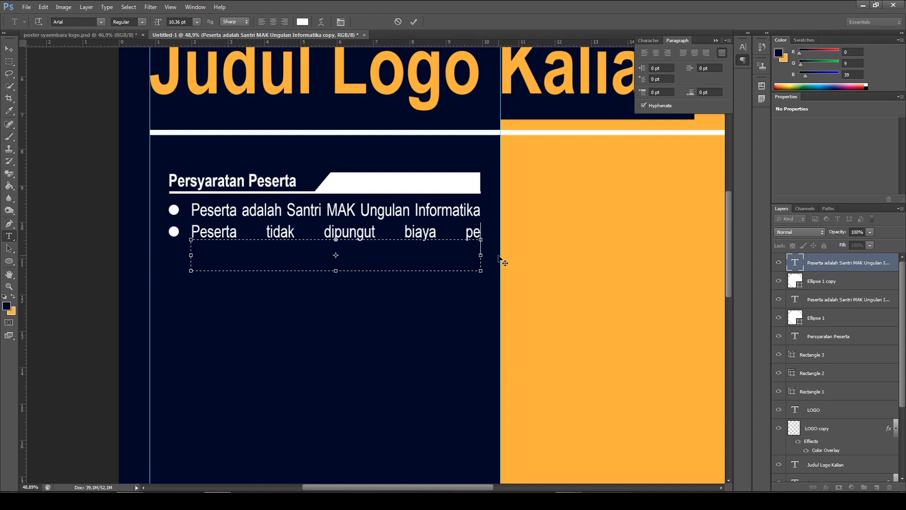
pyautogui.write('ndaftaran')
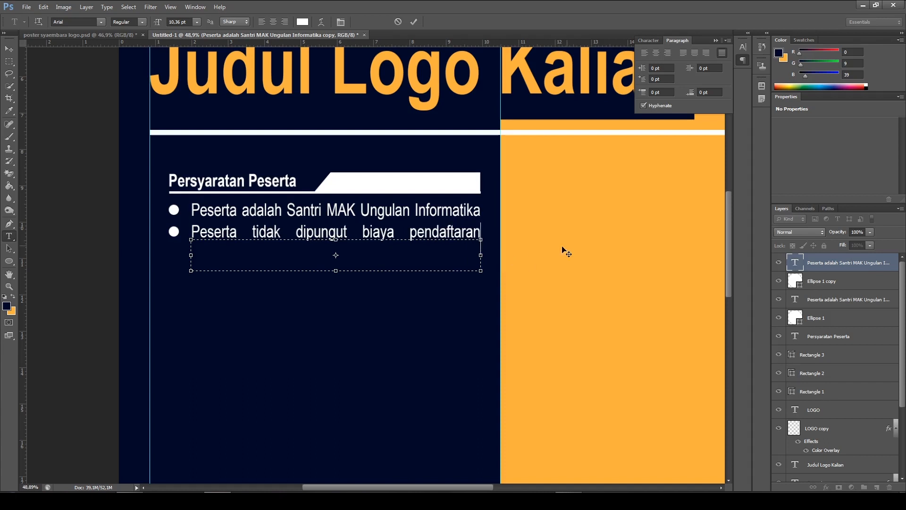
pyautogui.click(414, 22)
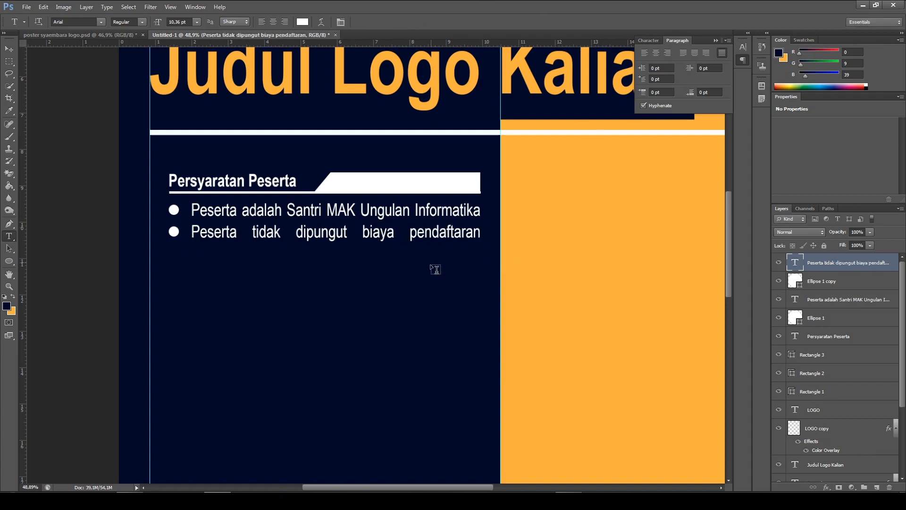
# Duplicate the second bullet circle with its text, and place the copy directly below as an evenly spaced third bullet
pyautogui.scroll(-1, 434, 267)
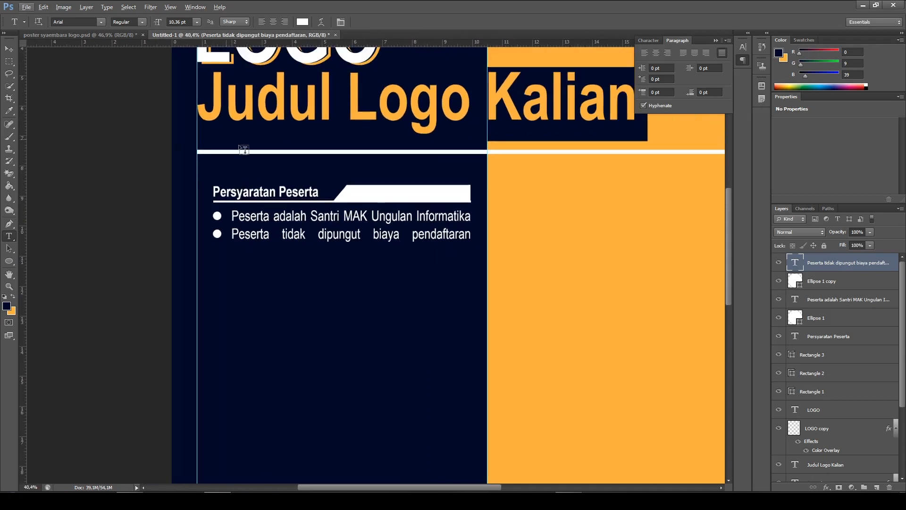
pyautogui.click(89, 34)
pyautogui.keyDown('ctrl'); pyautogui.click(849, 286); pyautogui.keyUp('ctrl')
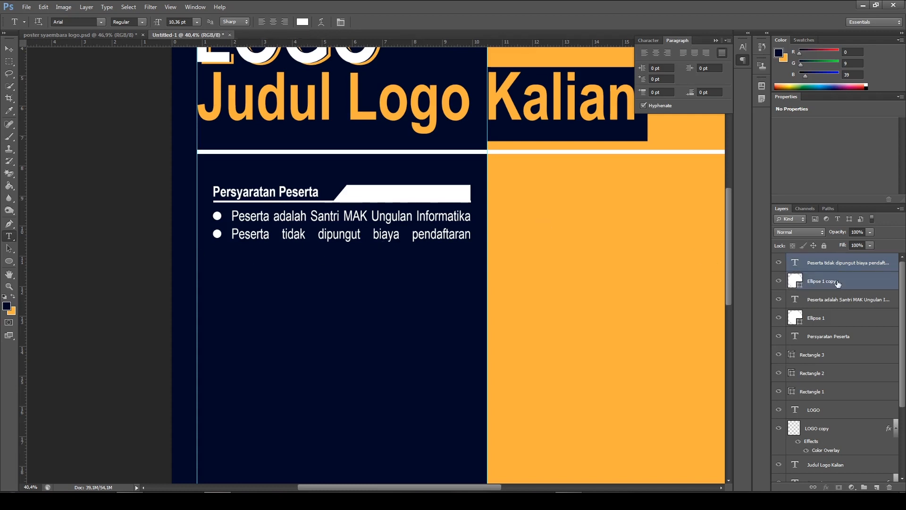
pyautogui.hotkey('ctrl', 'j')
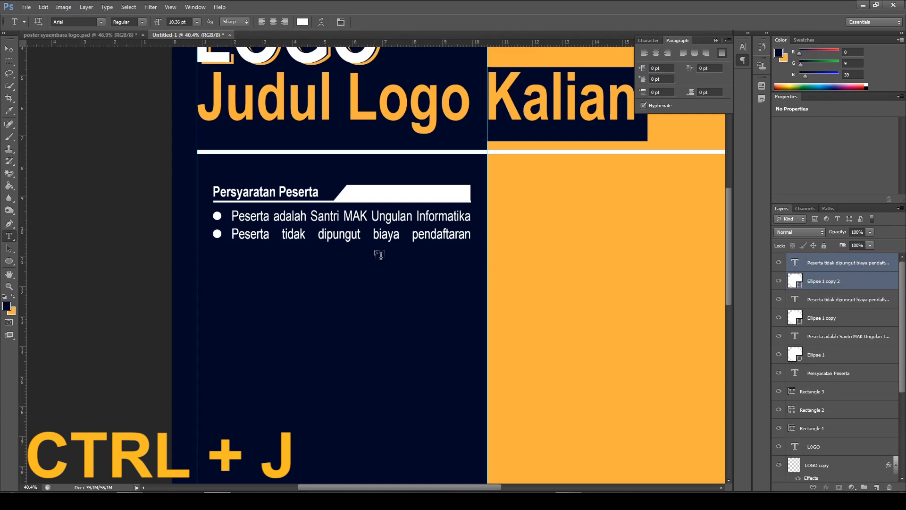
pyautogui.click(8, 50)
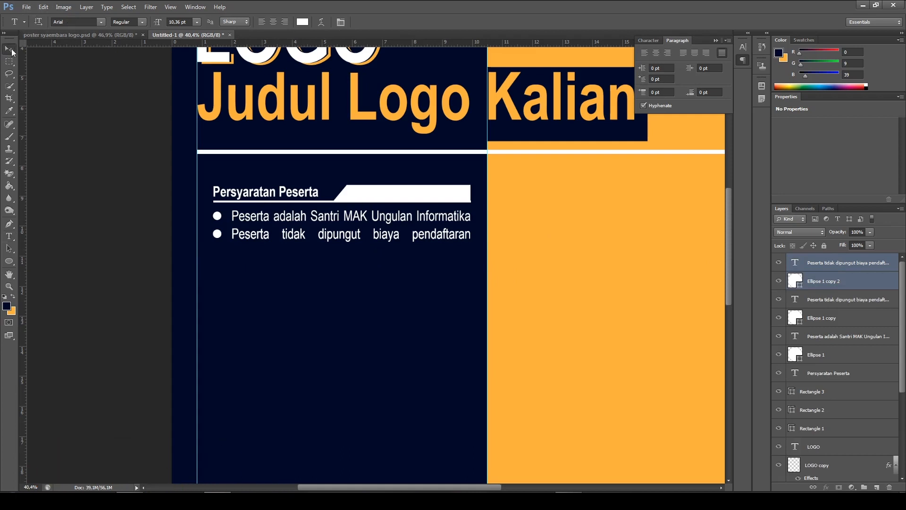
pyautogui.moveTo(408, 253); pyautogui.dragTo(400, 267)
pyautogui.press('Down')
pyautogui.press('Down')
pyautogui.press('Down')
pyautogui.press('Down')
pyautogui.press('Down')
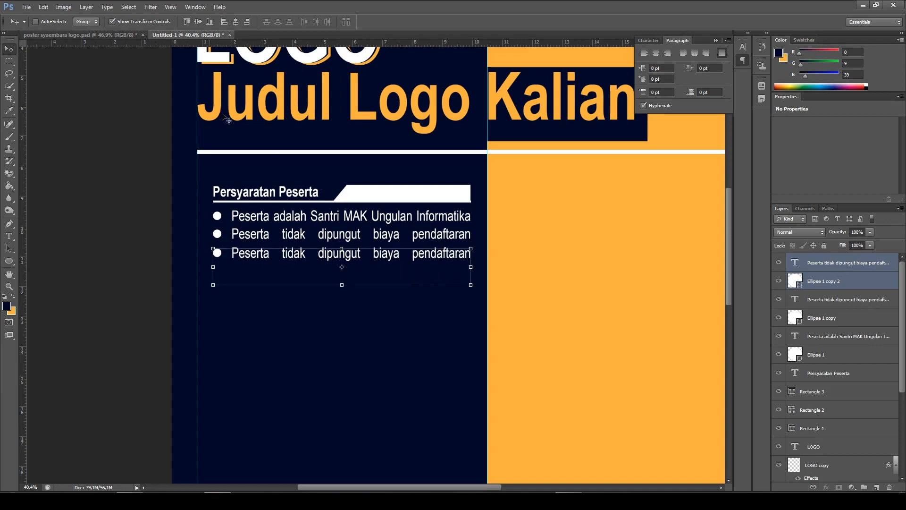
# Replace the third bullet's text with "Setiap dantri wajib mengirimkan 1 karya Logo", using the finished poster as reference
pyautogui.click(71, 37)
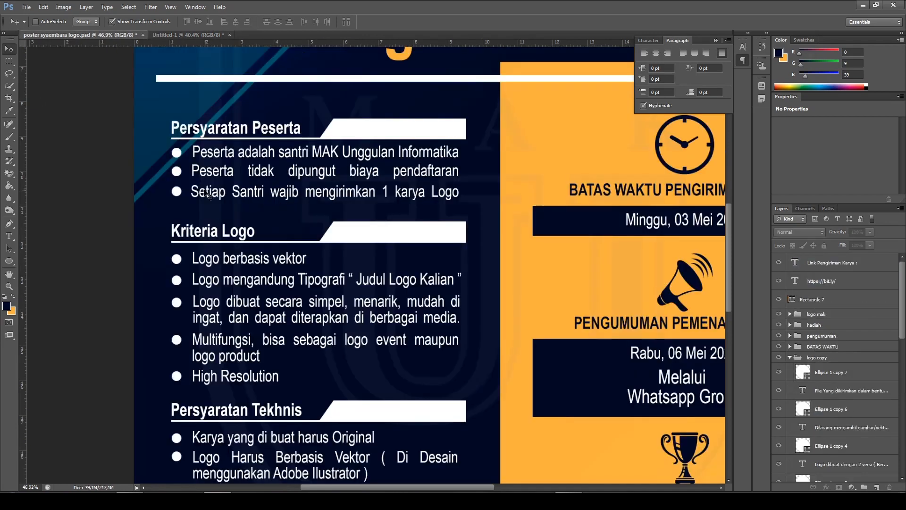
pyautogui.click(160, 35)
pyautogui.click(13, 241)
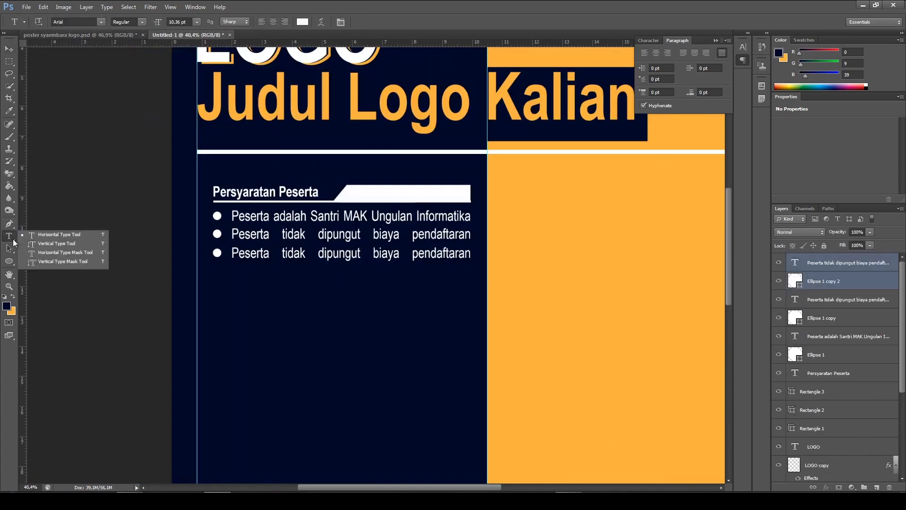
pyautogui.click(45, 237)
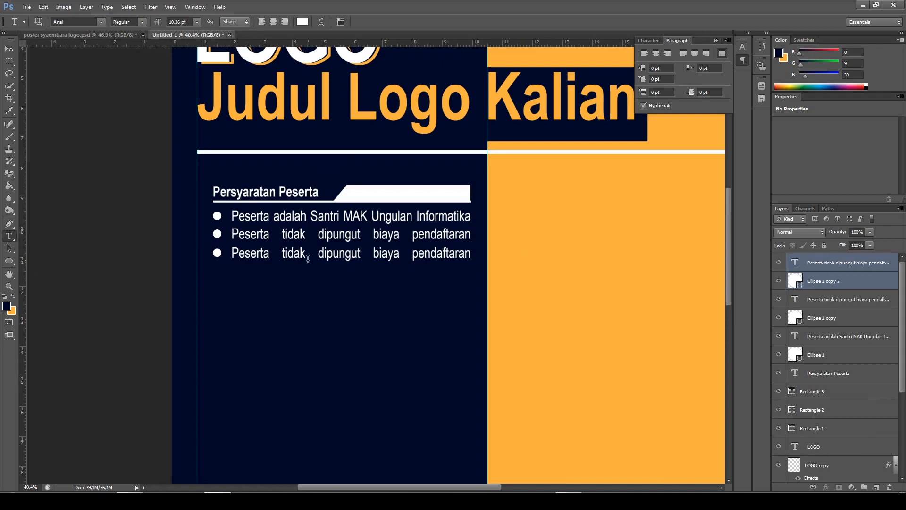
pyautogui.click(465, 274)
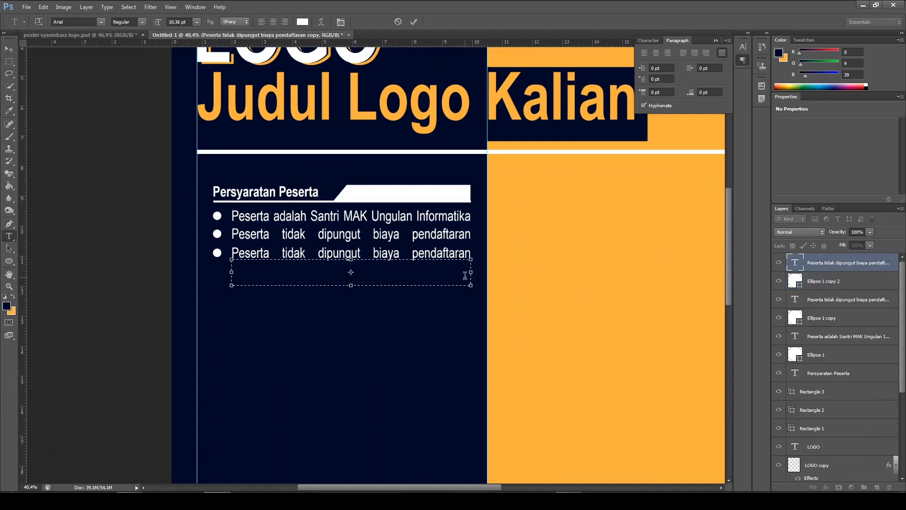
pyautogui.hotkey('ctrl', 'a')
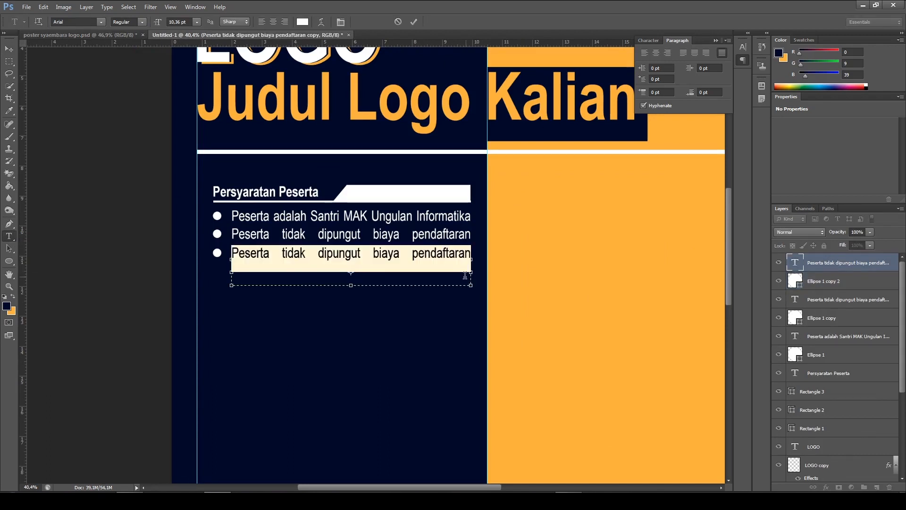
pyautogui.press('BackSpace')
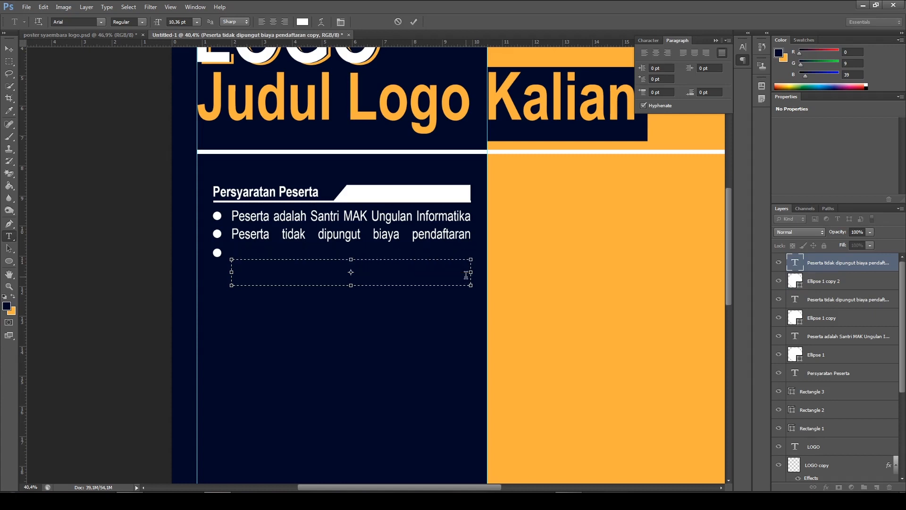
pyautogui.write('Peser')
pyautogui.press('BackSpace')
pyautogui.press('BackSpace')
pyautogui.press('BackSpace')
pyautogui.press('BackSpace')
pyautogui.press('BackSpace')
pyautogui.write('Setiap')
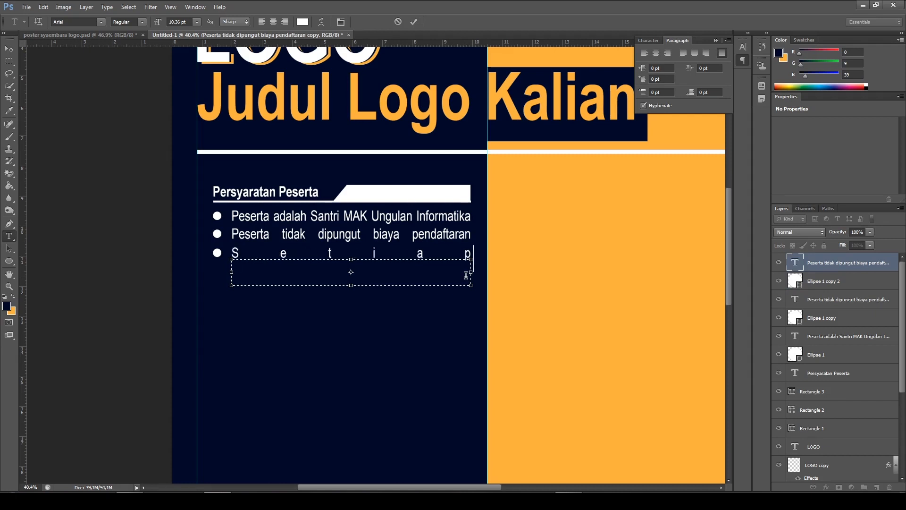
pyautogui.write(' dantri wajib mengirimk')
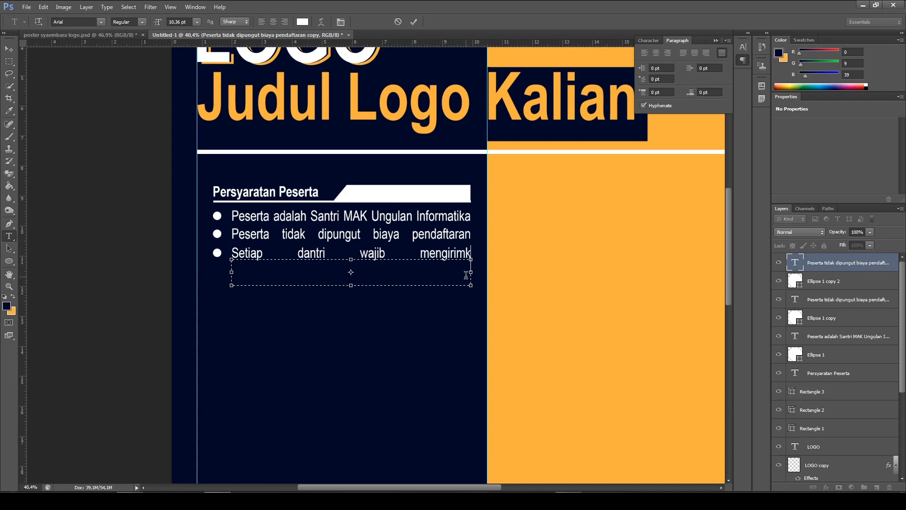
pyautogui.write('an 1 kar')
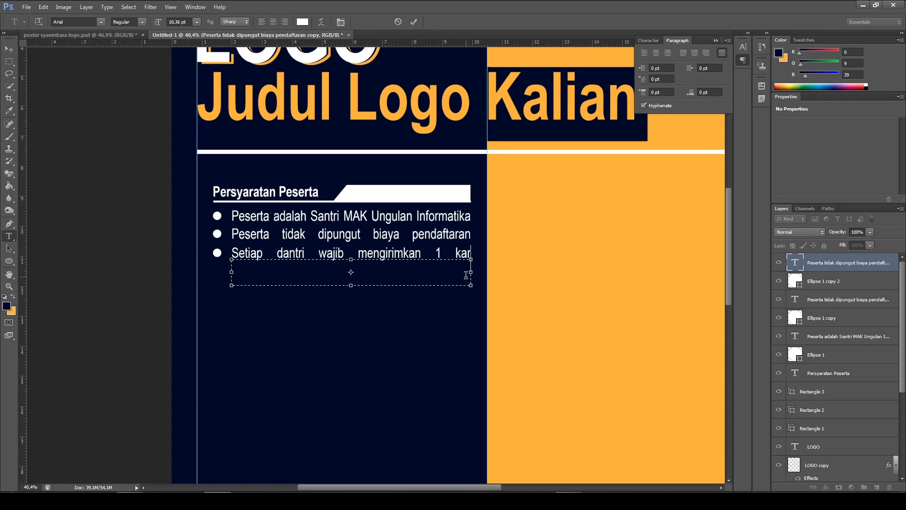
pyautogui.write('ya Logo')
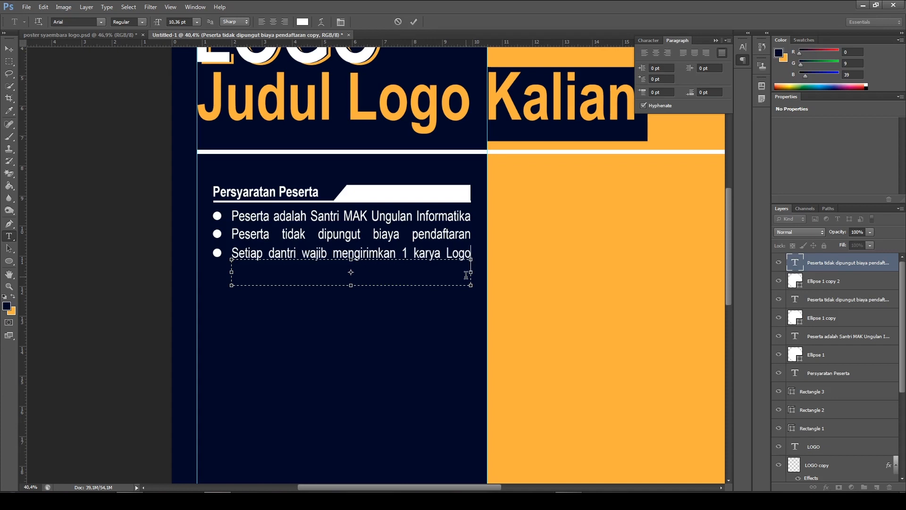
pyautogui.click(414, 21)
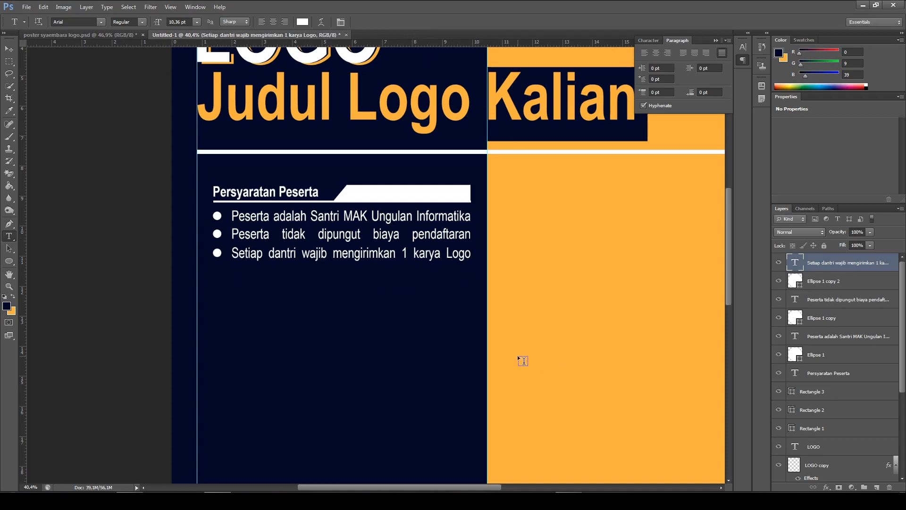
# Group the "Persyaratan Peserta" heading, its two bar shapes and the three bullet circles with their texts, leaving out the divider line
pyautogui.scroll(-5, 398, 273)
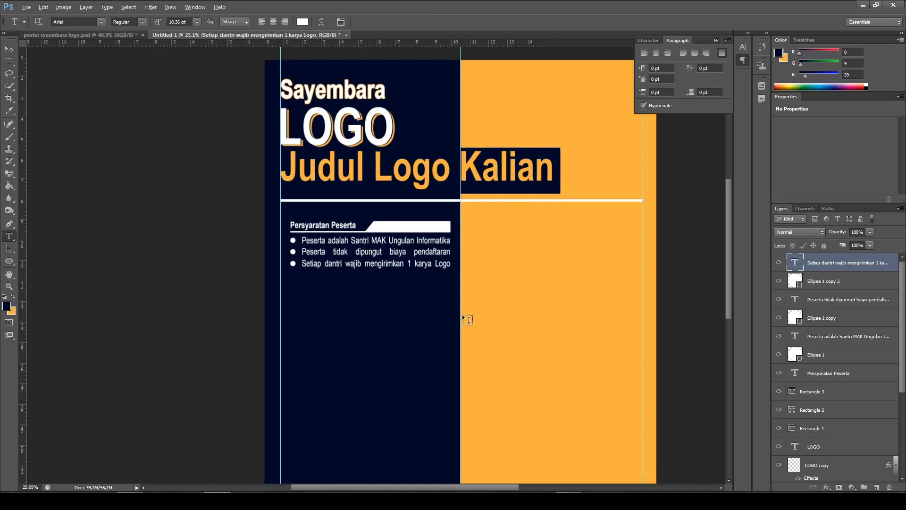
pyautogui.click(109, 37)
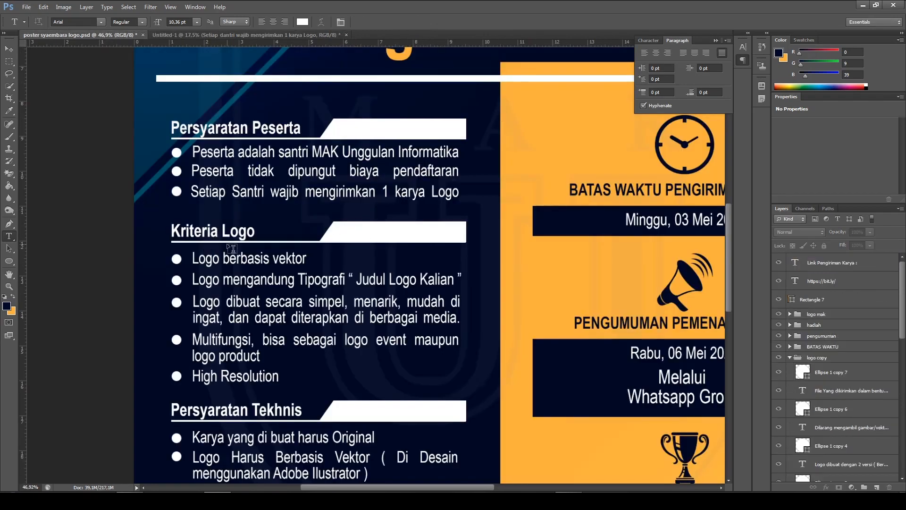
pyautogui.scroll(-1, 234, 241)
pyautogui.click(225, 36)
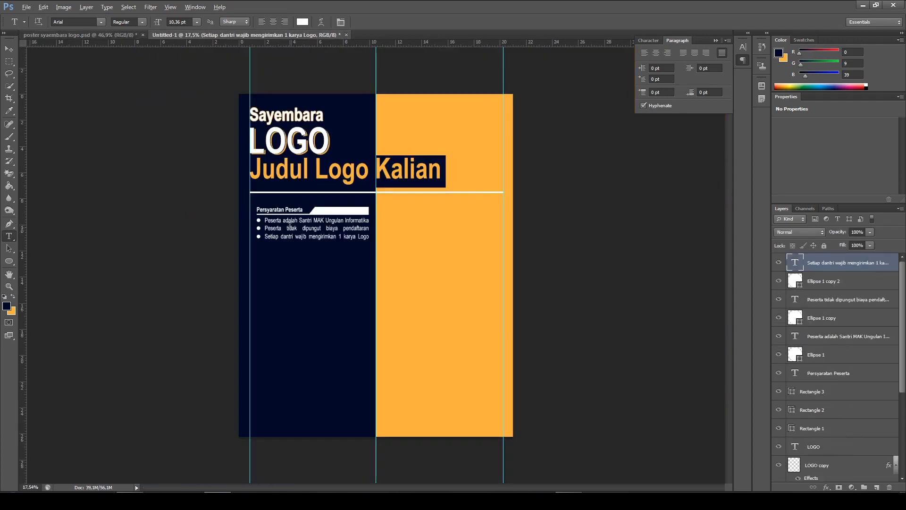
pyautogui.scroll(4, 250, 245)
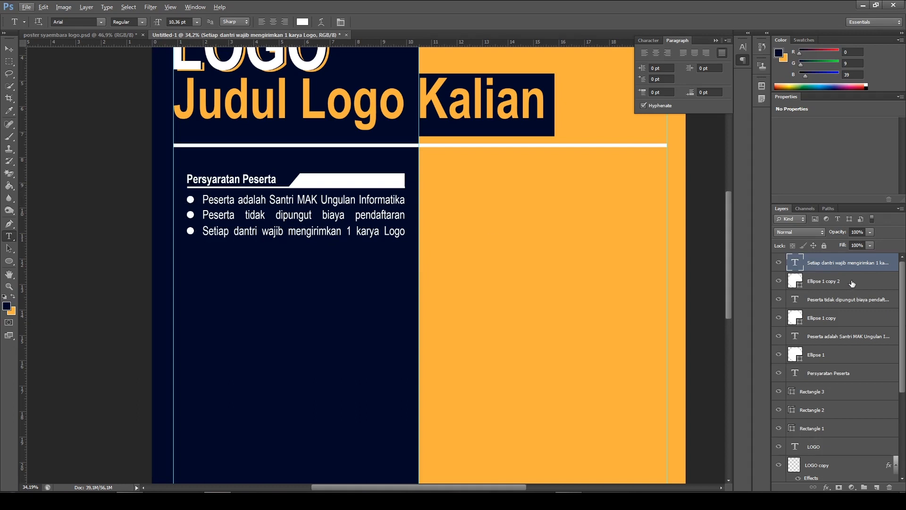
pyautogui.keyDown('ctrl'); pyautogui.click(834, 282); pyautogui.keyUp('ctrl')
pyautogui.keyDown('ctrl'); pyautogui.click(848, 299); pyautogui.keyUp('ctrl')
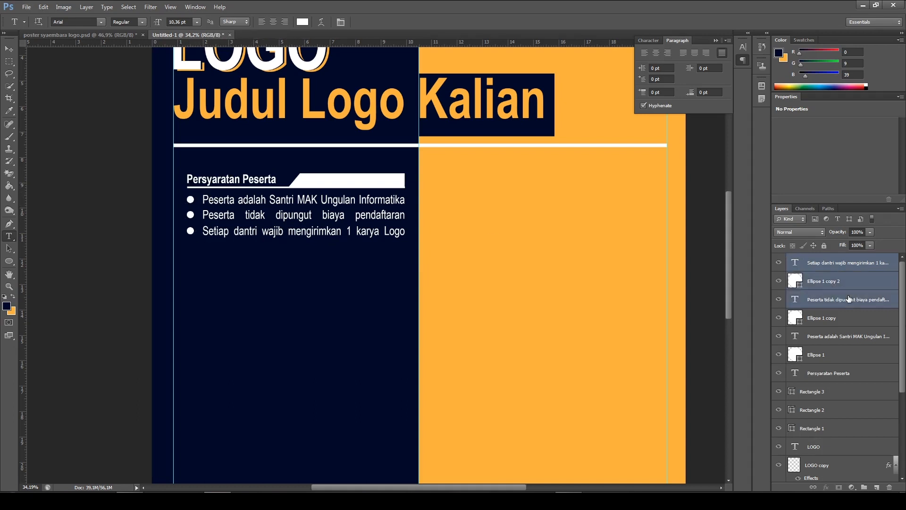
pyautogui.keyDown('ctrl'); pyautogui.click(848, 318); pyautogui.keyUp('ctrl')
pyautogui.keyDown('ctrl'); pyautogui.click(838, 339); pyautogui.keyUp('ctrl')
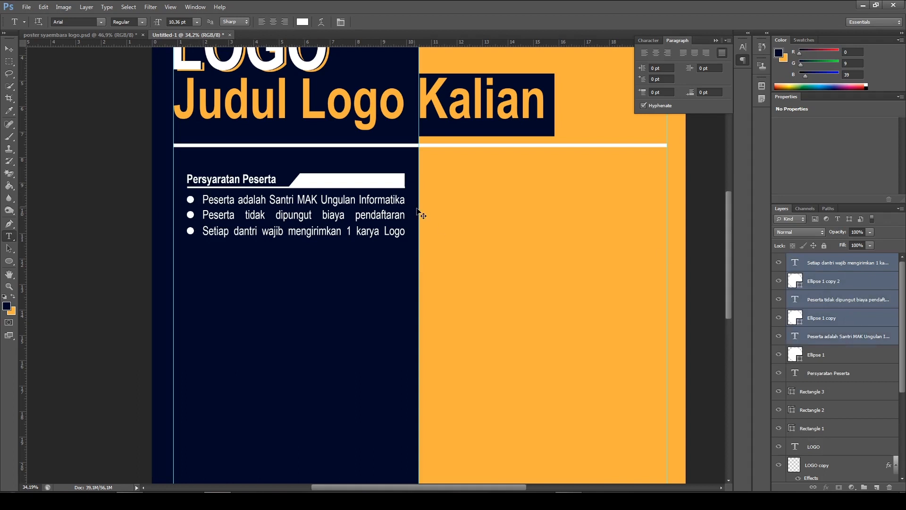
pyautogui.keyDown('ctrl'); pyautogui.click(852, 358); pyautogui.keyUp('ctrl')
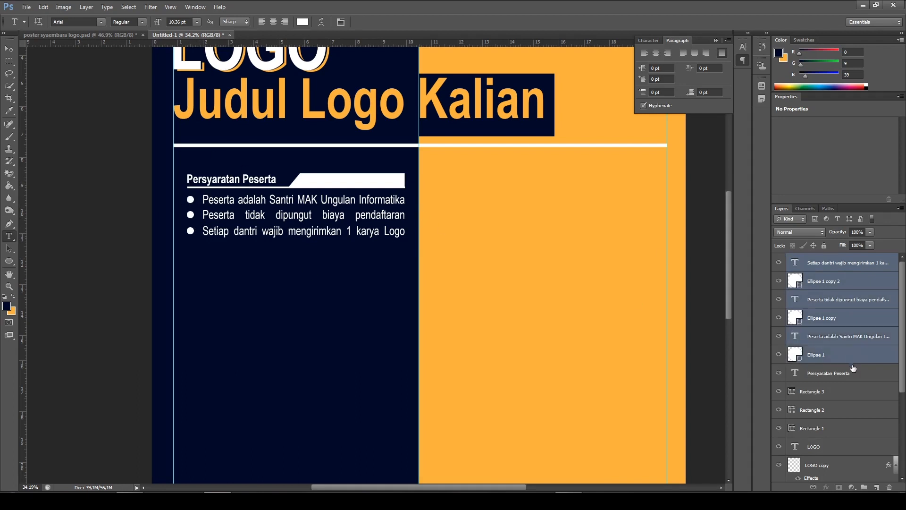
pyautogui.keyDown('ctrl'); pyautogui.click(853, 374); pyautogui.keyUp('ctrl')
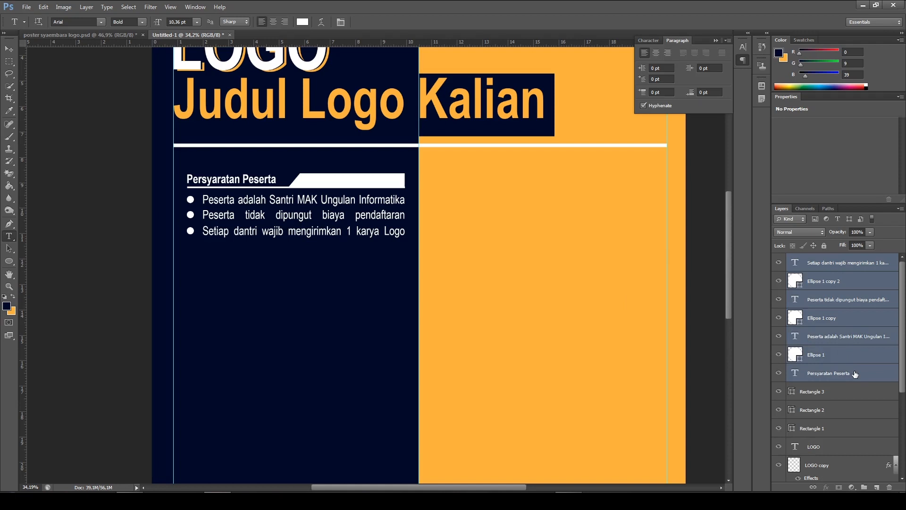
pyautogui.keyDown('ctrl'); pyautogui.click(866, 392); pyautogui.keyUp('ctrl')
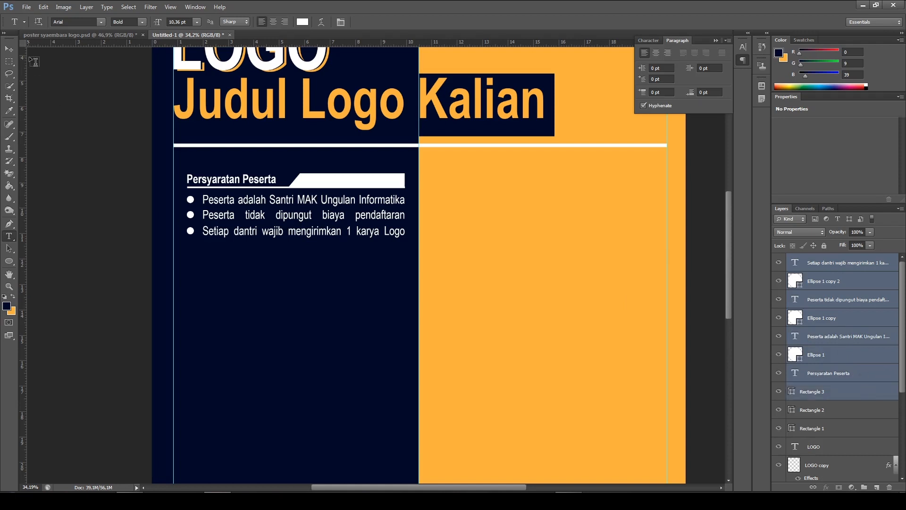
pyautogui.press('v')
pyautogui.keyDown('ctrl'); pyautogui.click(816, 417); pyautogui.keyUp('ctrl')
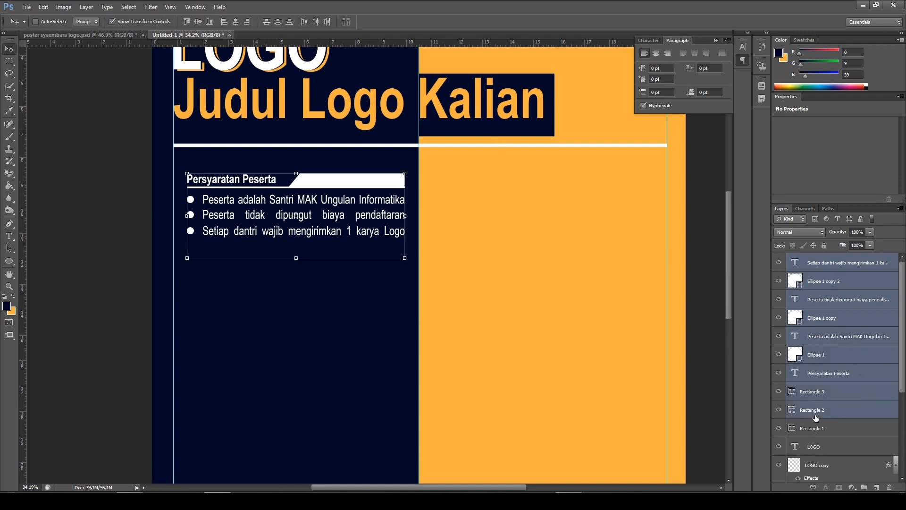
pyautogui.keyDown('ctrl'); pyautogui.click(817, 426); pyautogui.keyUp('ctrl')
pyautogui.keyDown('ctrl'); pyautogui.click(815, 415); pyautogui.keyUp('ctrl')
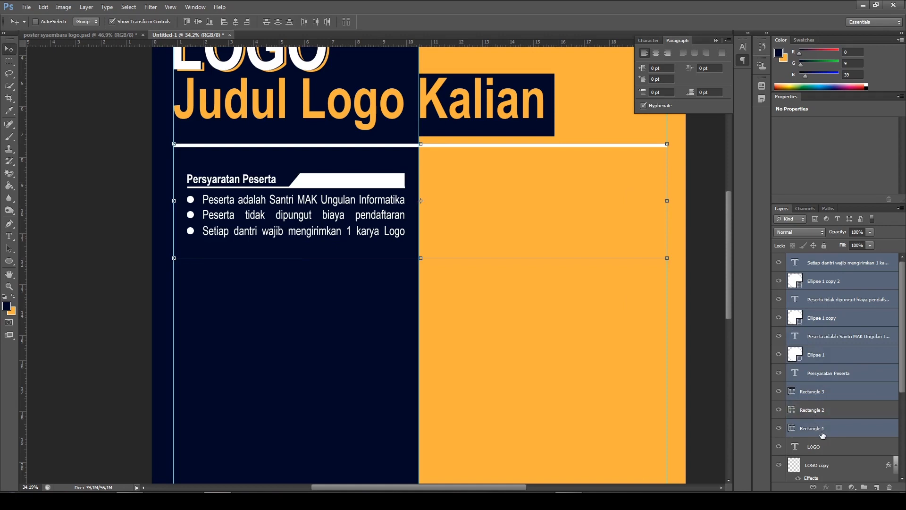
pyautogui.keyDown('ctrl'); pyautogui.click(821, 428); pyautogui.keyUp('ctrl')
pyautogui.keyDown('ctrl'); pyautogui.click(821, 416); pyautogui.keyUp('ctrl')
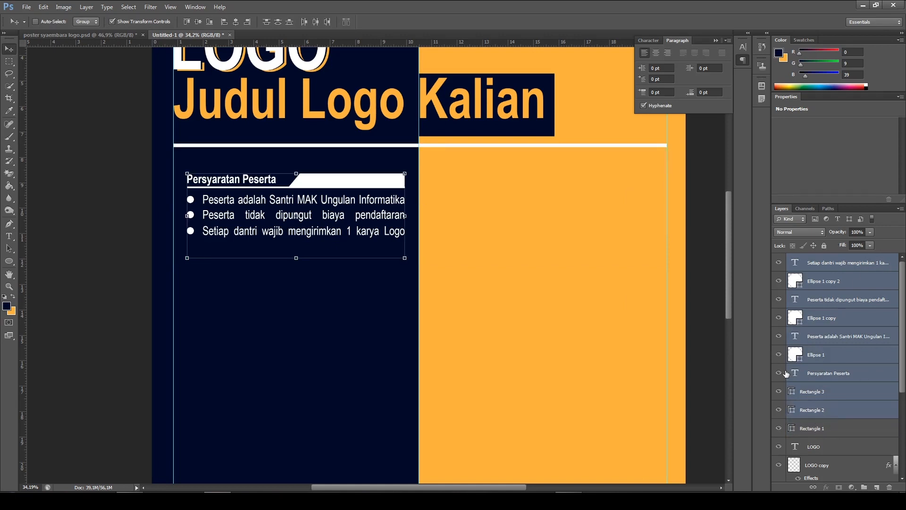
pyautogui.scroll(-1, 430, 245)
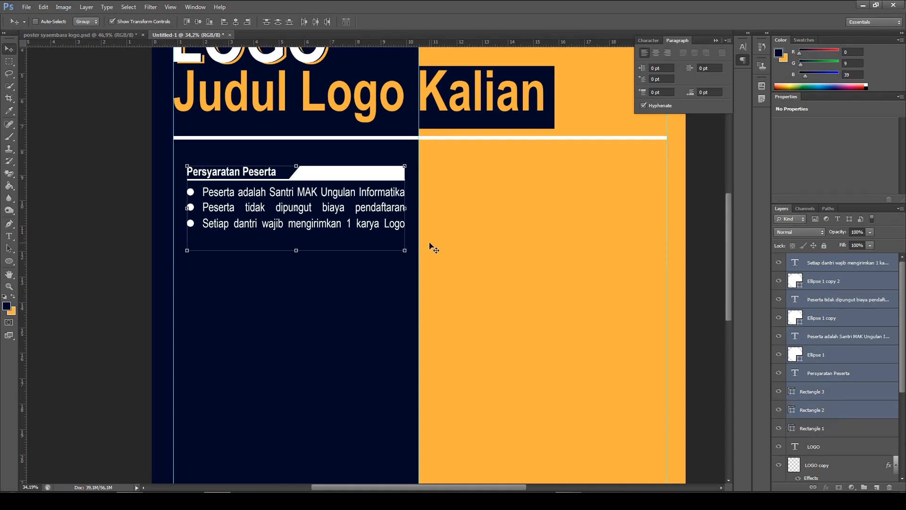
pyautogui.scroll(-1, 433, 249)
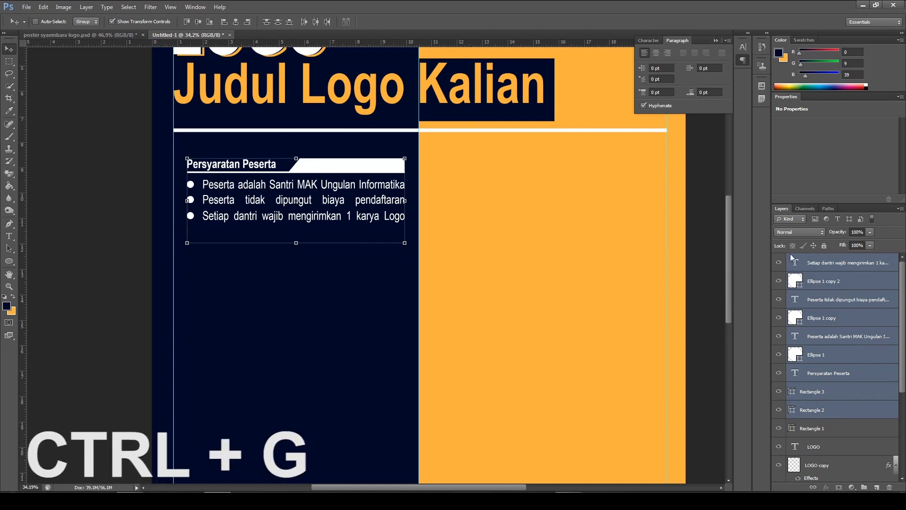
pyautogui.hotkey('ctrl', 'g')
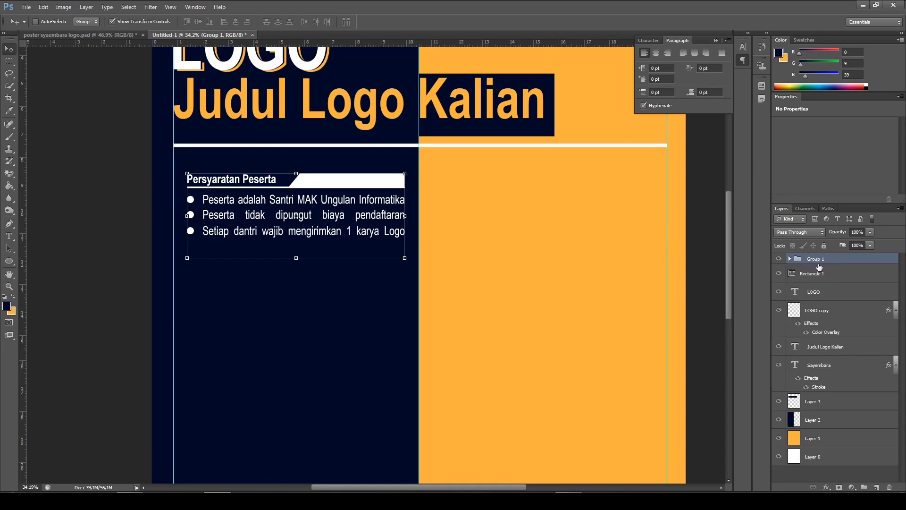
# Rename the new layer group as "Persyaratan Peserta"
pyautogui.rightClick(819, 264)
pyautogui.press('Escape')
pyautogui.doubleClick(819, 262)
pyautogui.write('Persyaratan Peserta')
pyautogui.press('Return')
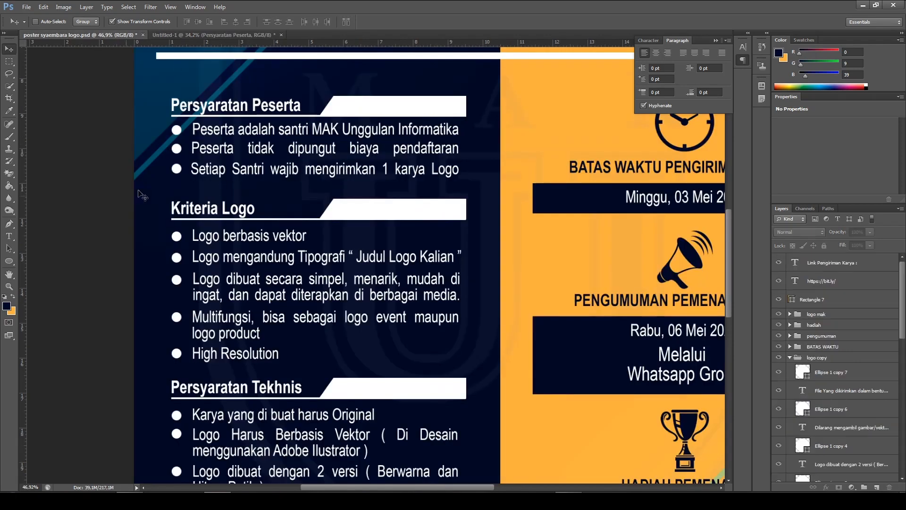
# Duplicate the "Persyaratan Peserta" group and rename the copy as "Kriteria Logo", following the finished poster's section order
pyautogui.click(82, 35)
pyautogui.click(177, 35)
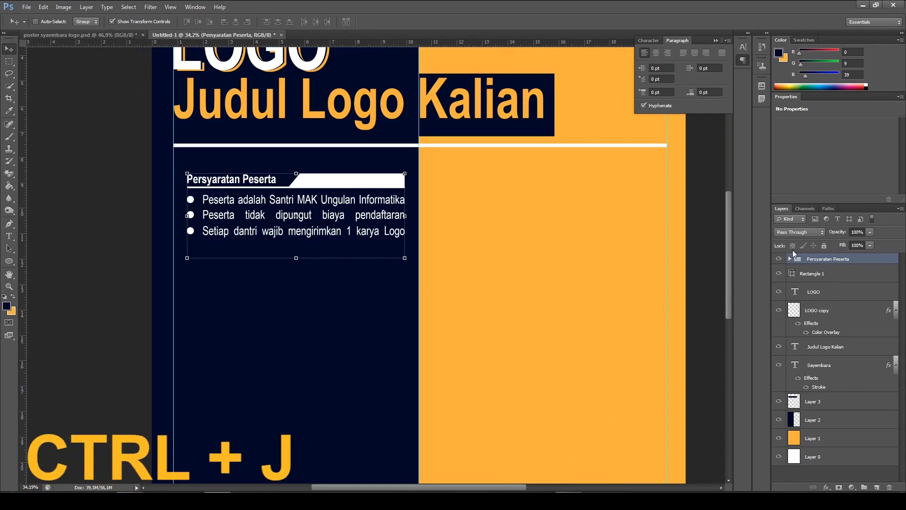
pyautogui.hotkey('ctrl', 'j')
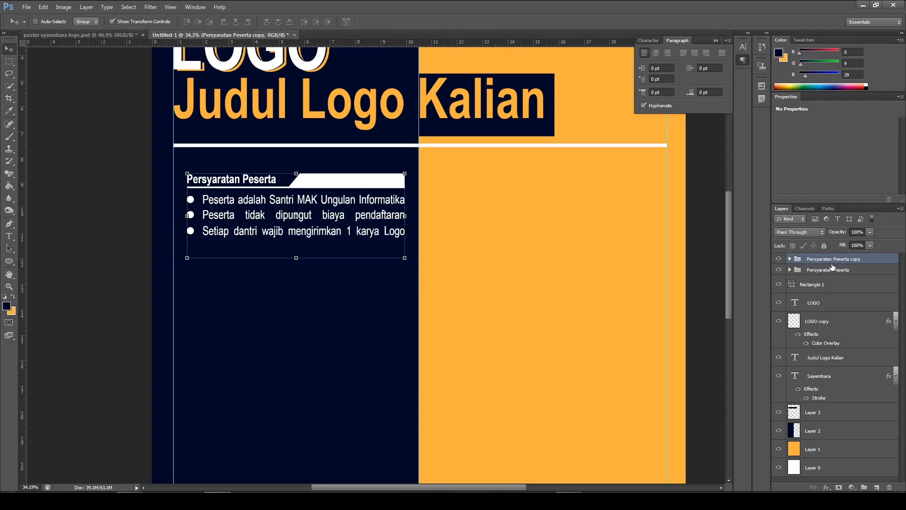
pyautogui.doubleClick(841, 259)
pyautogui.write('Kriten')
pyautogui.write('a Logo')
pyautogui.press('Return')
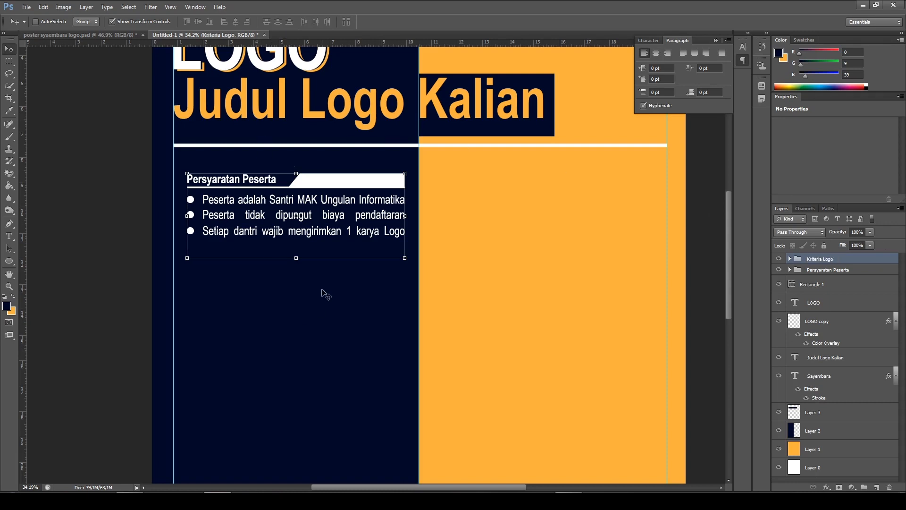
# Place the "Kriteria Logo" group directly below the first section, aligned with it, and fine-tune the vertical gap
pyautogui.scroll(-1, 330, 297)
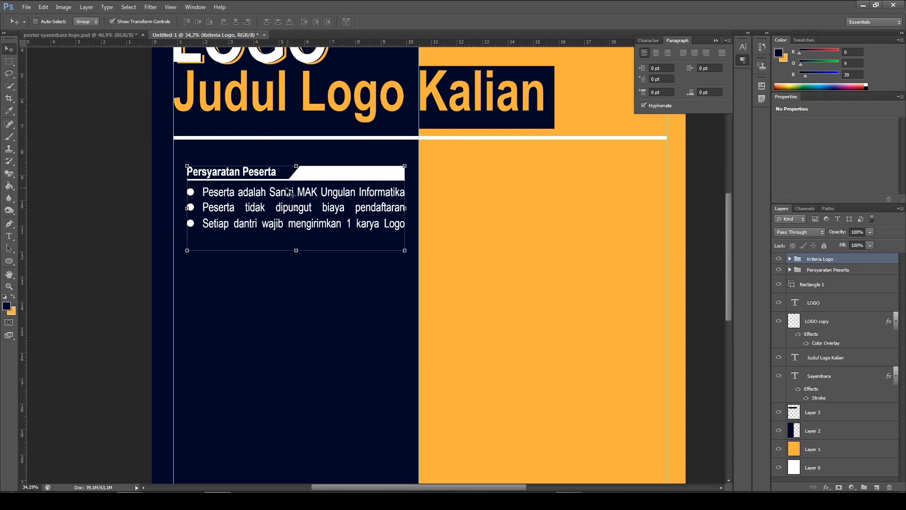
pyautogui.moveTo(339, 199); pyautogui.dragTo(342, 279)
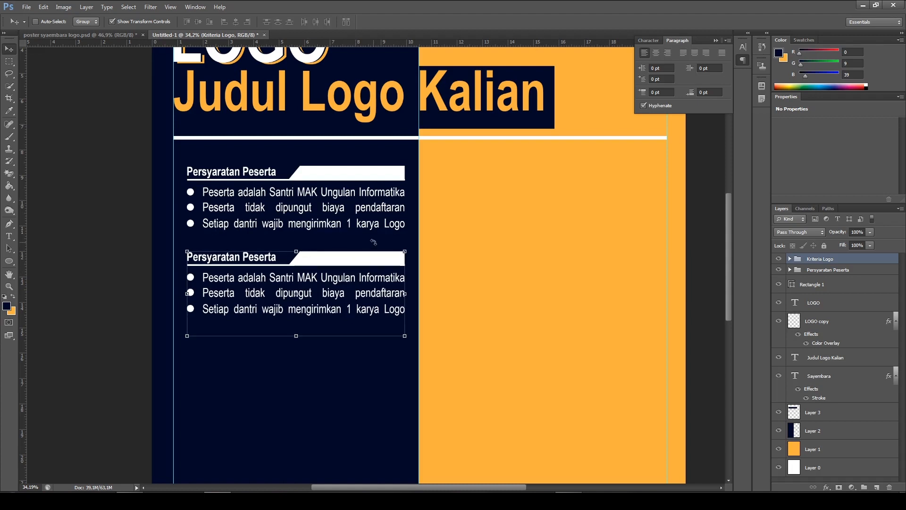
pyautogui.press('Up')
pyautogui.press('Down')
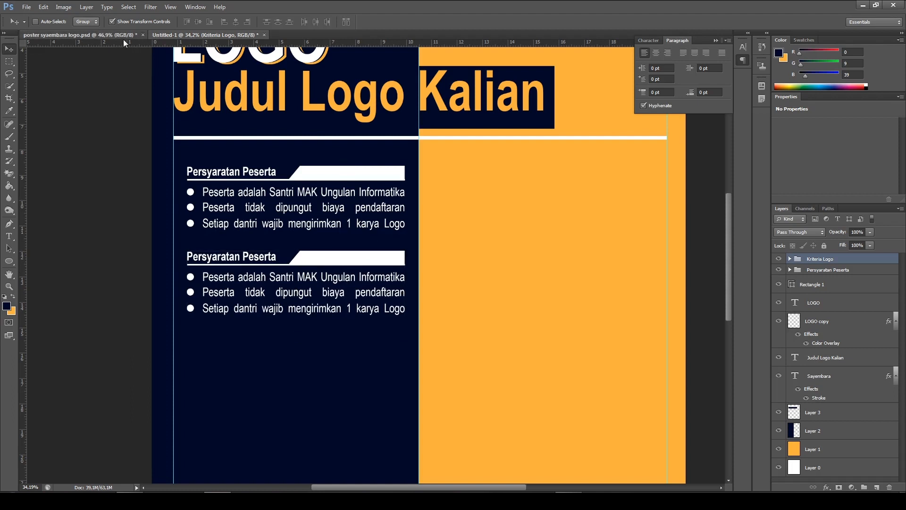
# Replace the duplicated section's heading text with "Kriteria Logo", matching the finished poster
pyautogui.click(124, 37)
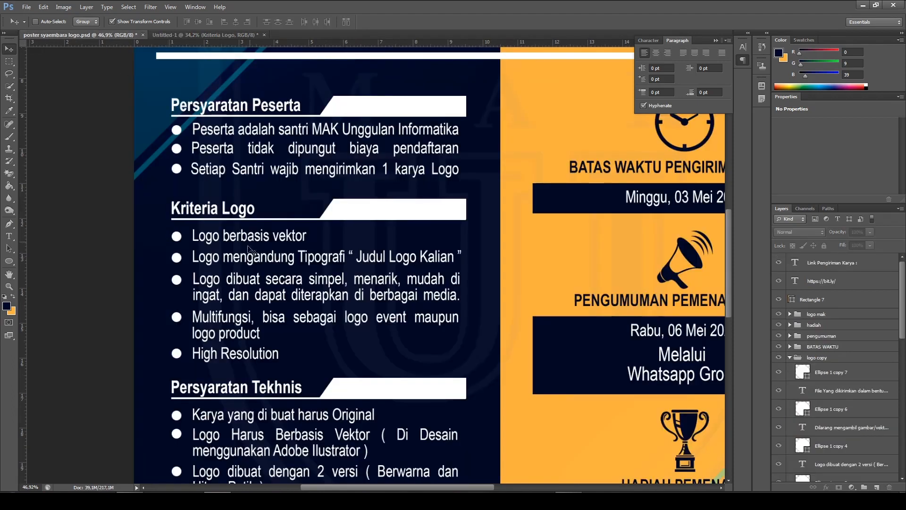
pyautogui.click(202, 37)
pyautogui.click(9, 237)
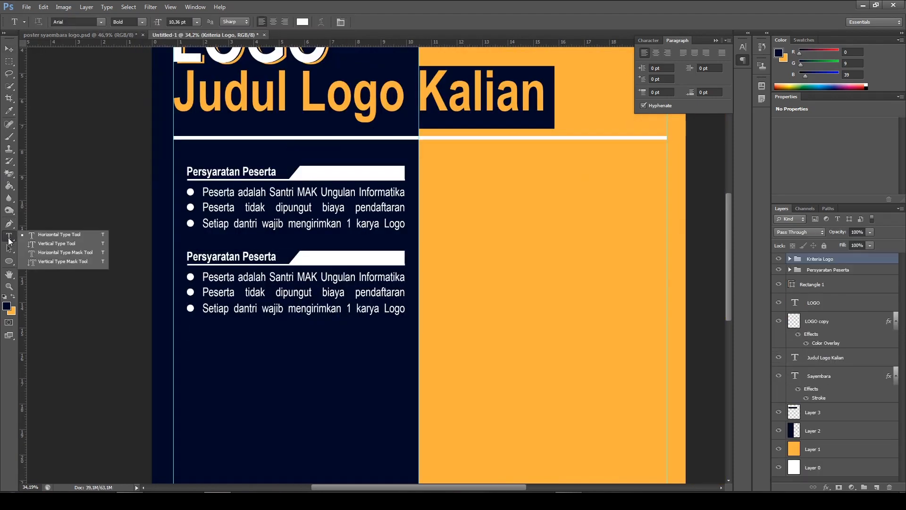
pyautogui.click(59, 236)
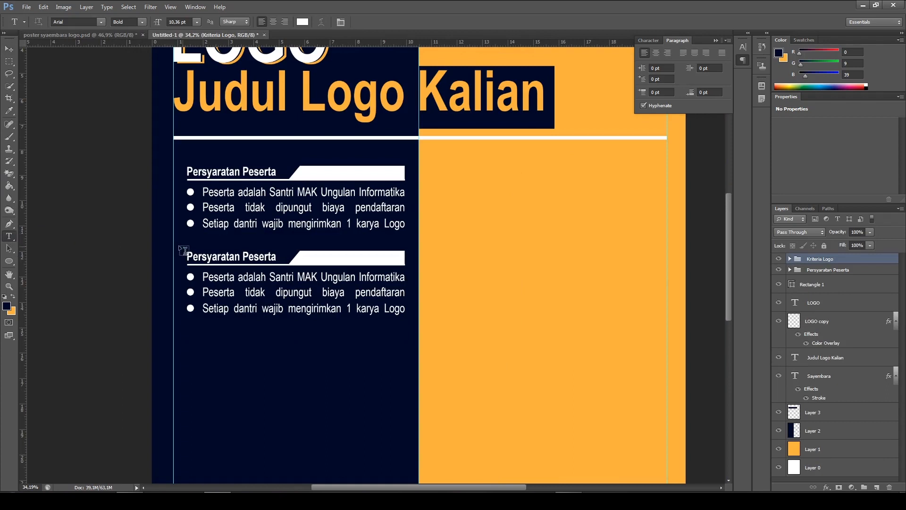
pyautogui.moveTo(189, 257); pyautogui.dragTo(303, 258)
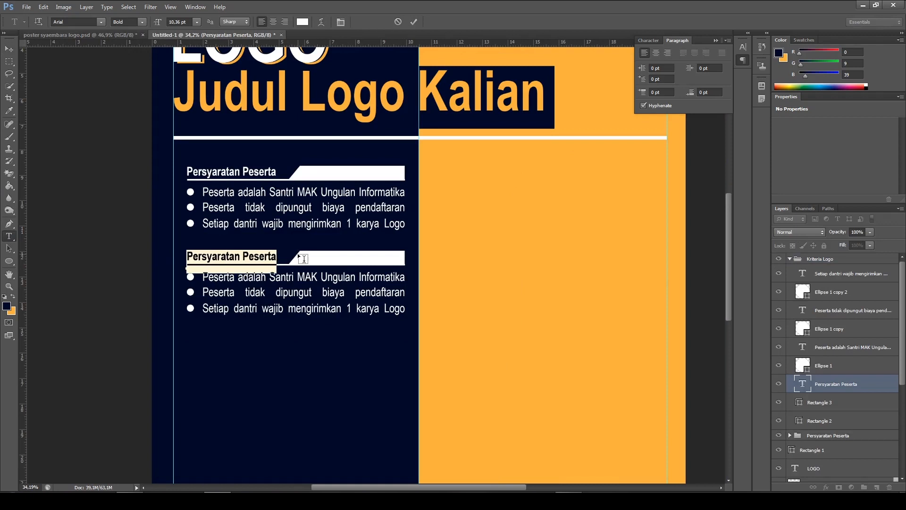
pyautogui.write('Kri')
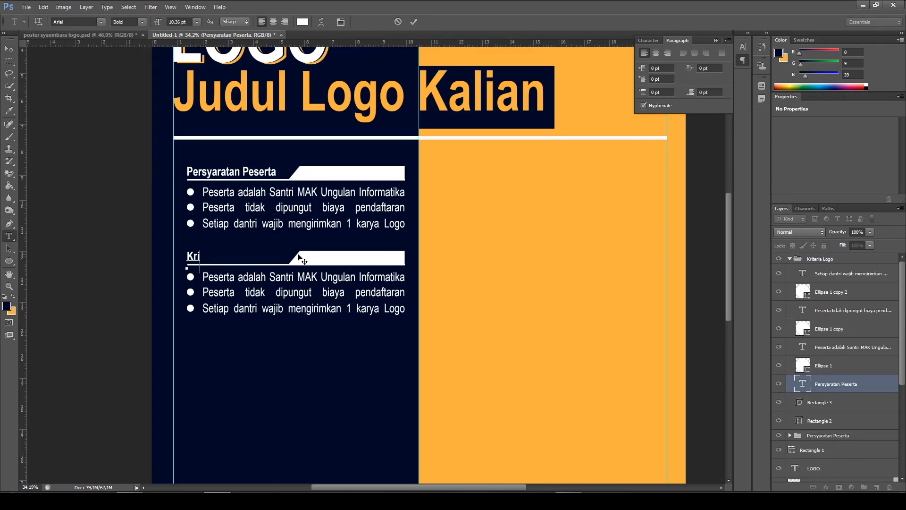
pyautogui.write('teria Logo')
pyautogui.click(415, 22)
# Replace the first bullet's text under "Kriteria Logo" with "Logo Berbasis Vektor", following the finished poster's wording
pyautogui.scroll(-1, 381, 297)
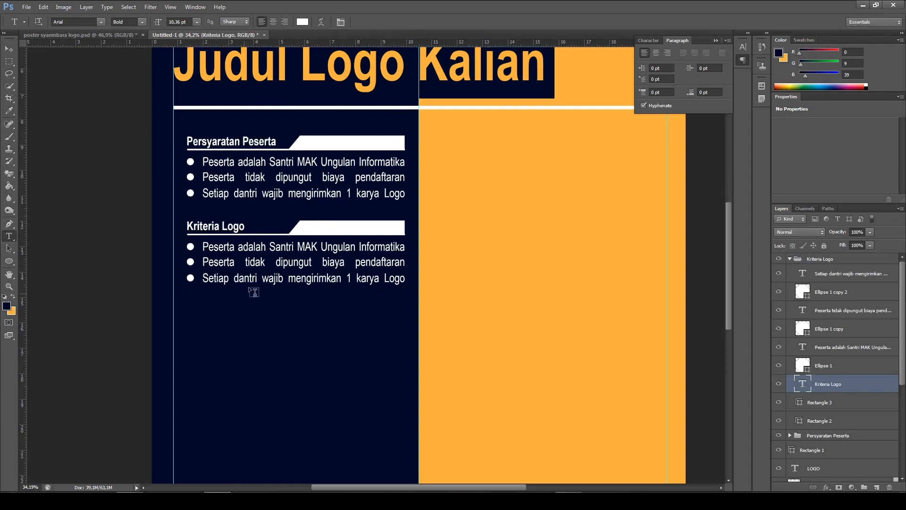
pyautogui.click(91, 35)
pyautogui.scroll(-1, 303, 243)
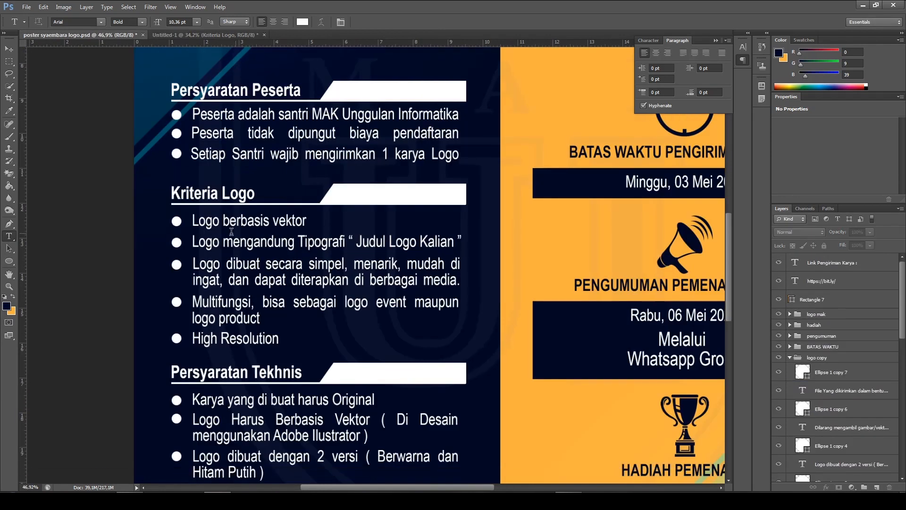
pyautogui.click(194, 37)
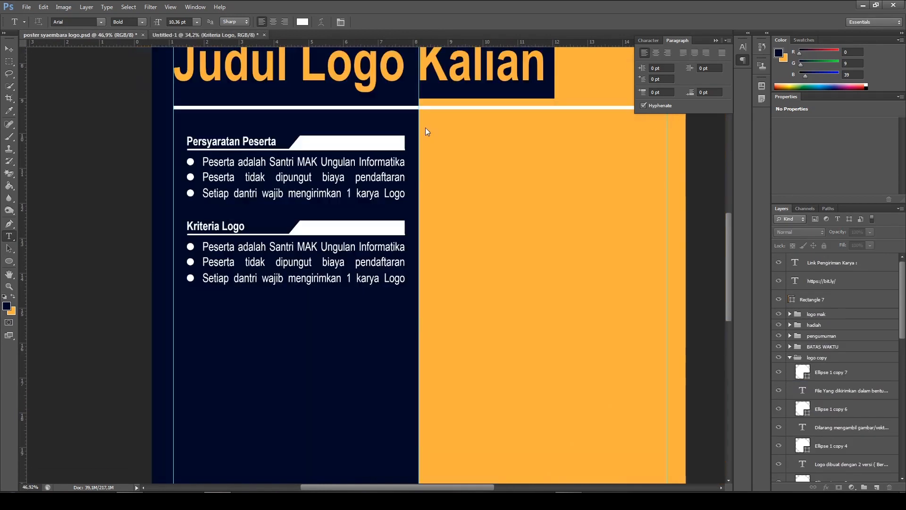
pyautogui.click(272, 246)
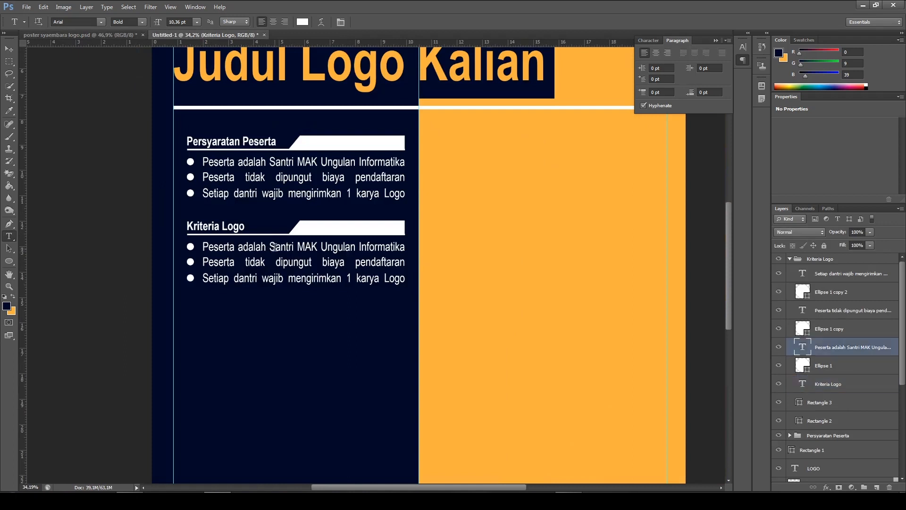
pyautogui.hotkey('ctrl', 'a')
pyautogui.press('BackSpace')
pyautogui.write('Log')
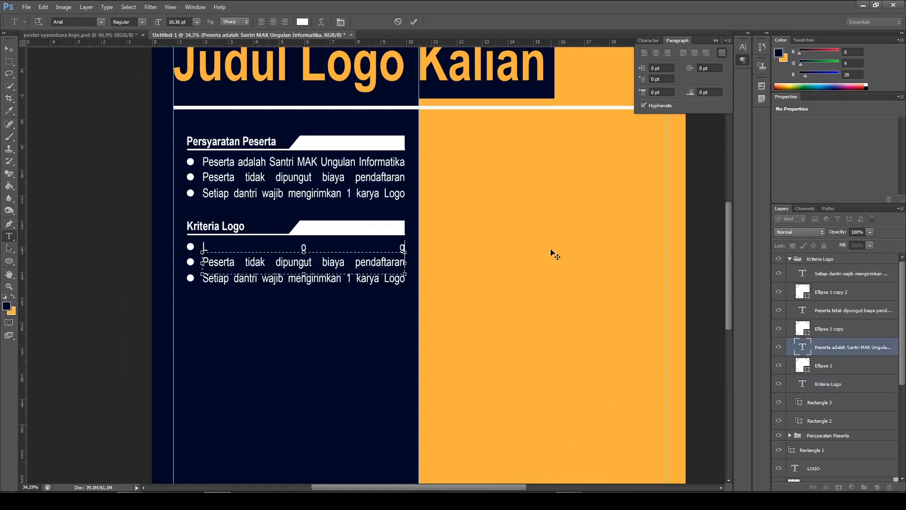
pyautogui.write('o Berbasis Vektor')
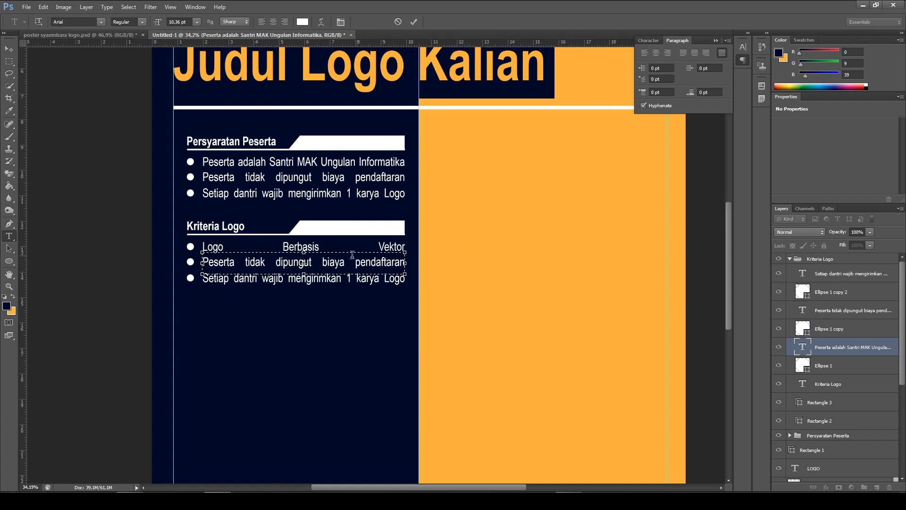
# Set the "Logo Berbasis Vektor" paragraph to justified with its last line aligned left, and commit the text
pyautogui.tripleClick(392, 248)
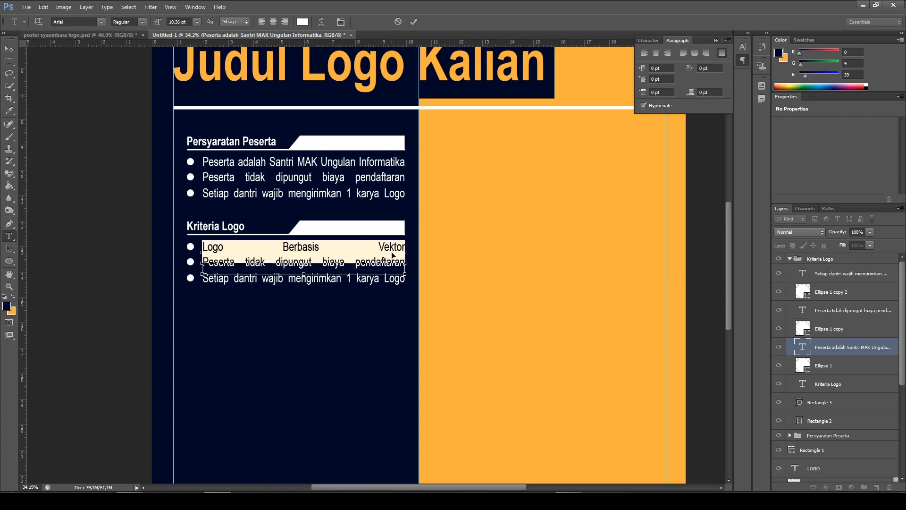
pyautogui.click(683, 53)
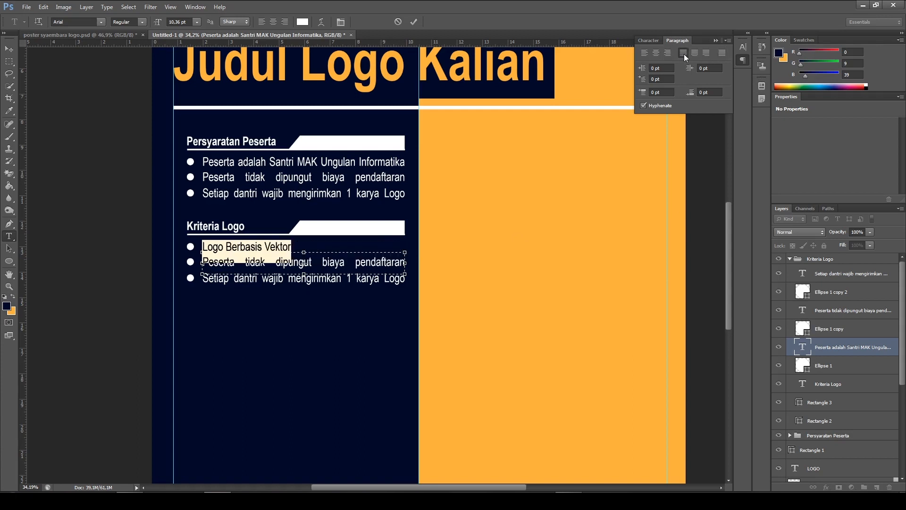
pyautogui.click(412, 21)
# Examine the bullet texts and layout of the "Kriteria Logo" section in the finished poster against the new document
pyautogui.scroll(-1, 442, 246)
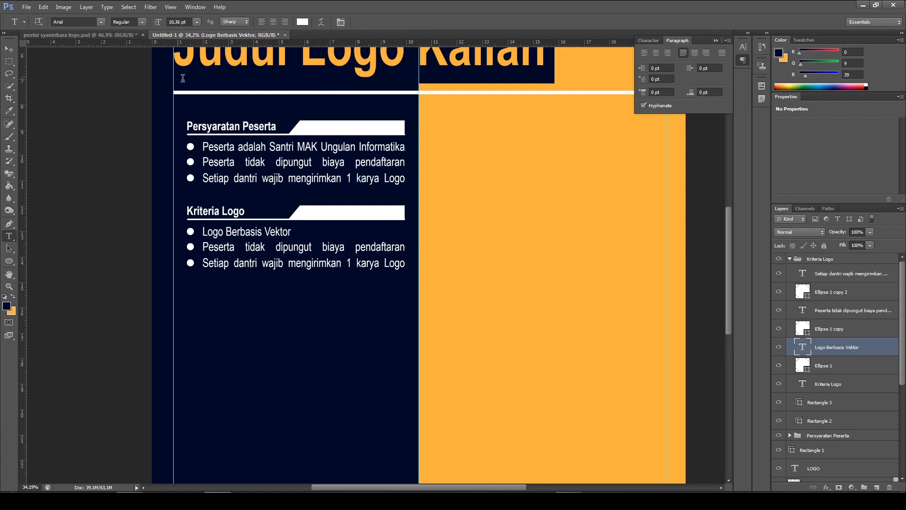
pyautogui.click(101, 35)
pyautogui.scroll(-1, 271, 275)
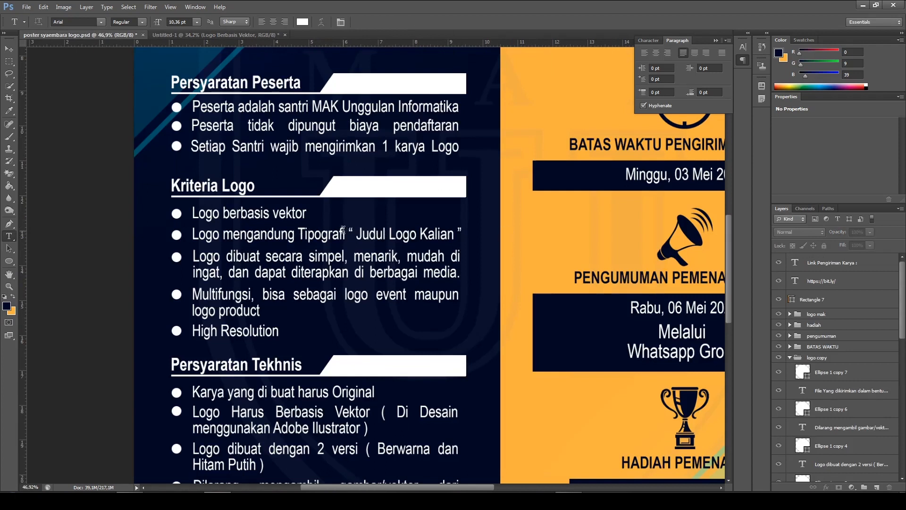
pyautogui.scroll(-2, 376, 247)
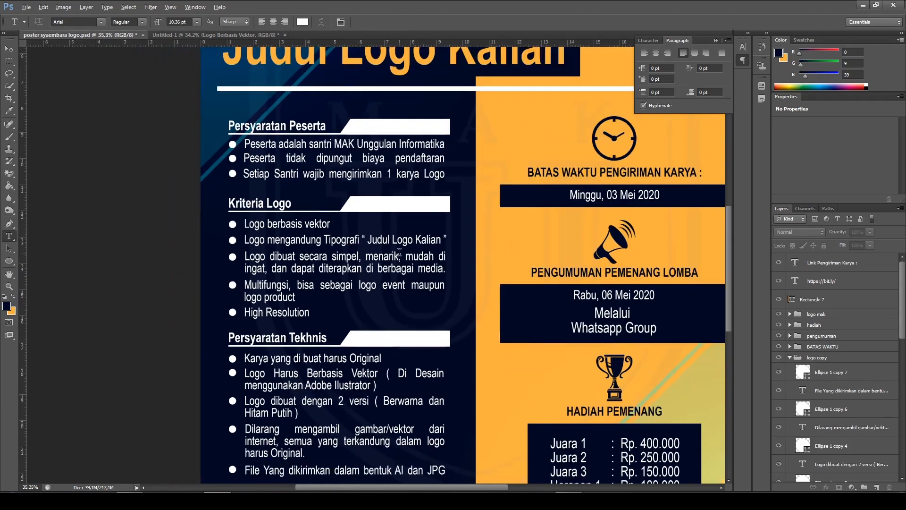
pyautogui.scroll(-1, 400, 250)
pyautogui.scroll(3, 400, 251)
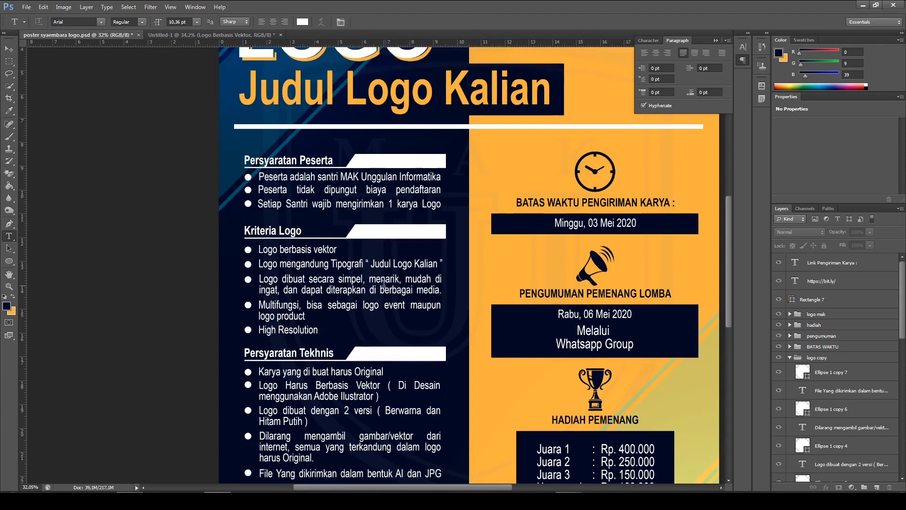
pyautogui.scroll(2, 383, 283)
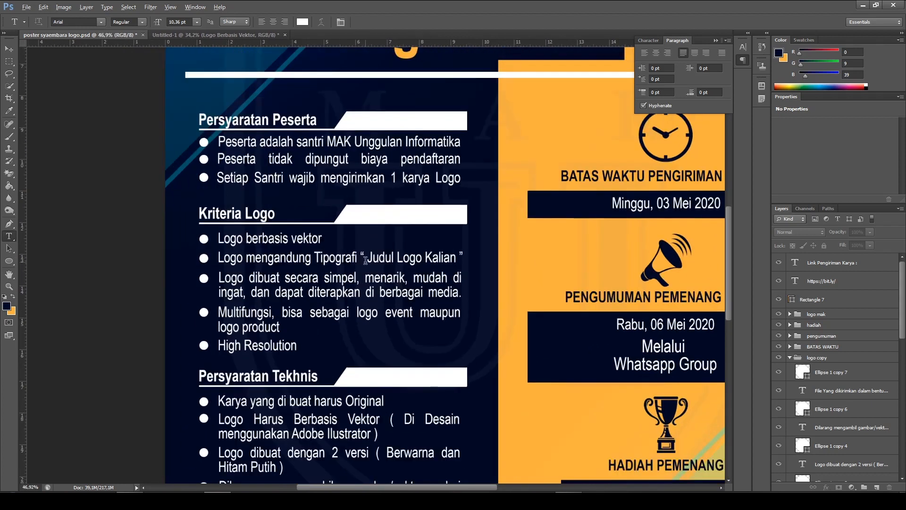
pyautogui.scroll(1, 363, 261)
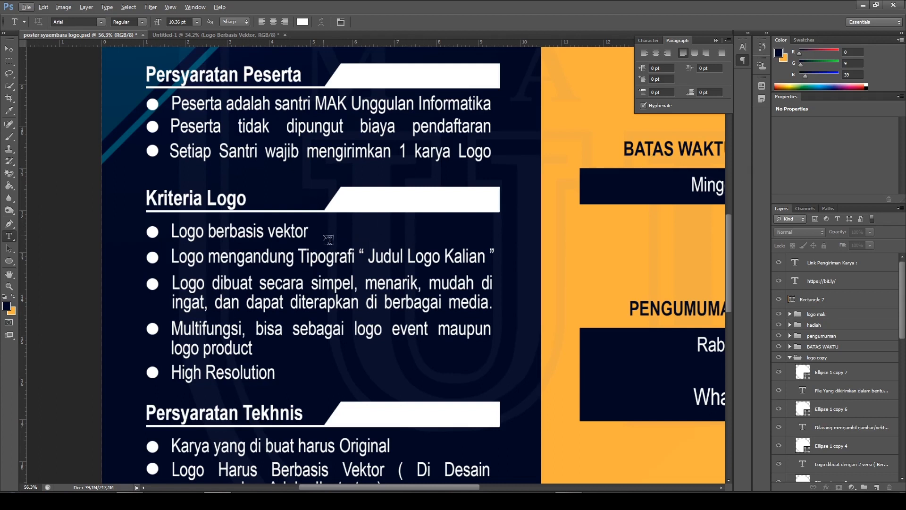
pyautogui.scroll(-1, 406, 197)
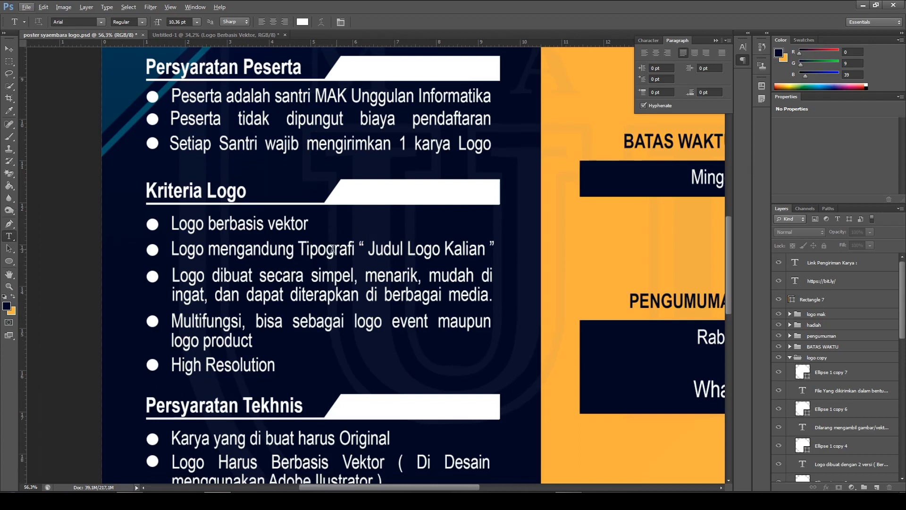
pyautogui.click(215, 35)
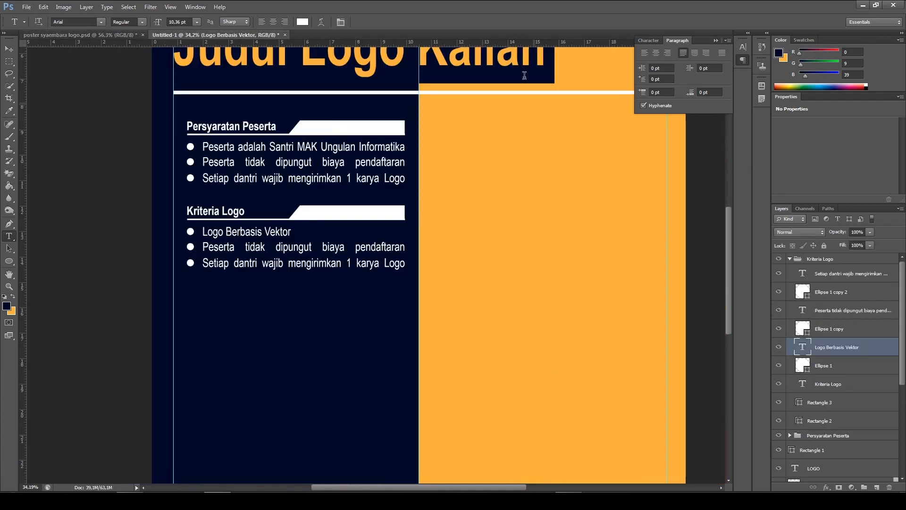
pyautogui.click(114, 34)
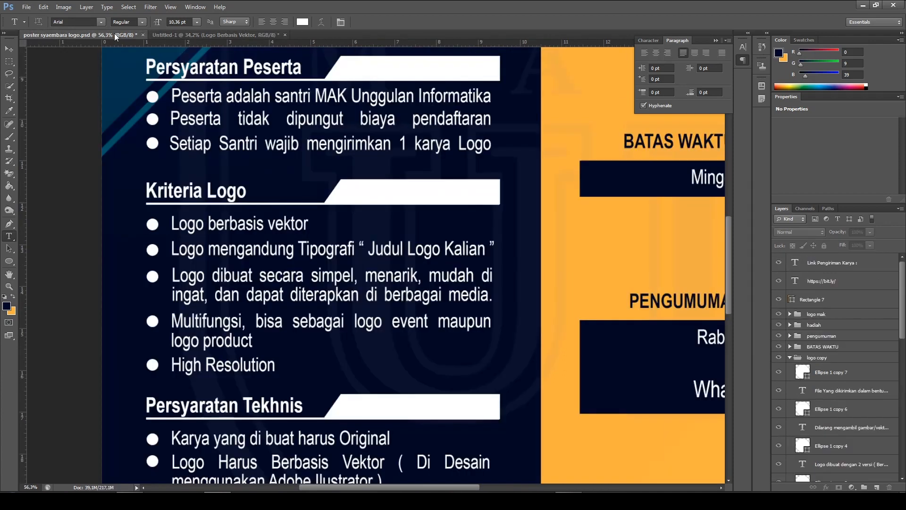
# Replace the second bullet's text under "Kriteria Logo" in the new document with "Logo Mengandung Tipografi “ Judul Logo Kalian ”"
pyautogui.click(198, 36)
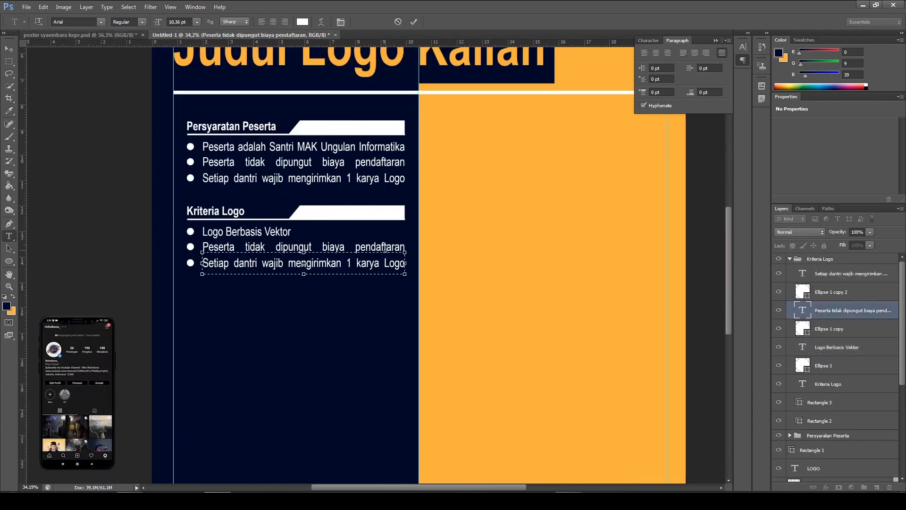
pyautogui.hotkey('ctrl', 'a')
pyautogui.write('Logo Me')
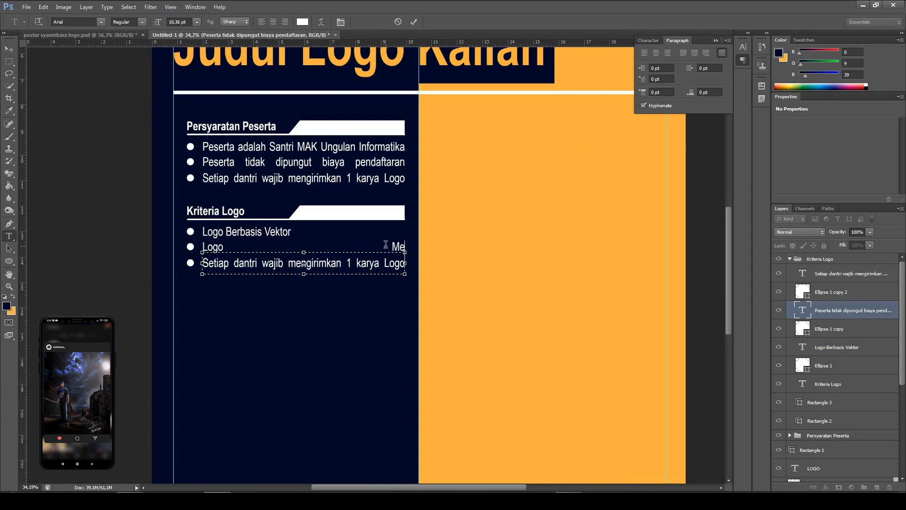
pyautogui.write('ngandung T')
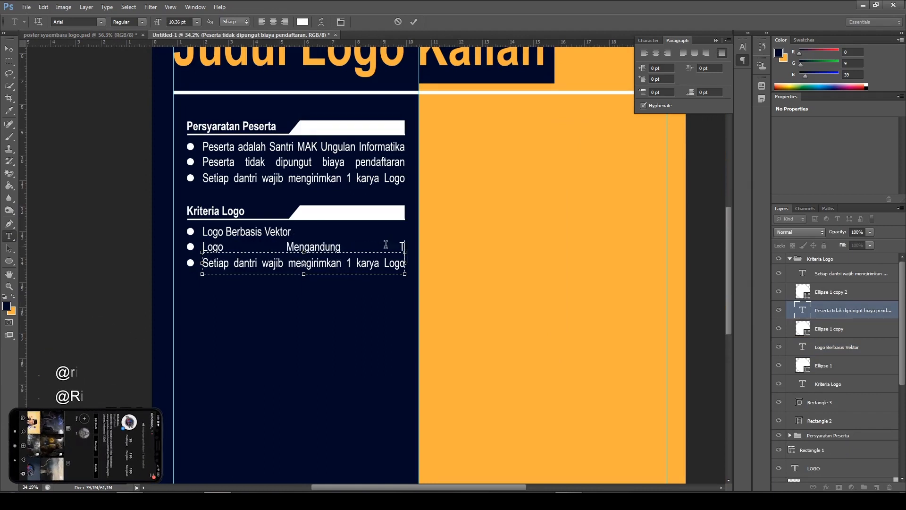
pyautogui.write('ipogra')
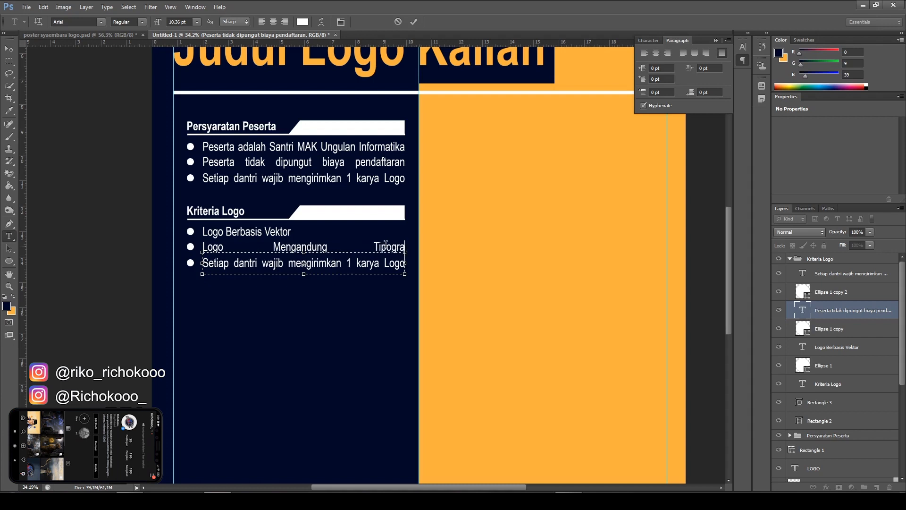
pyautogui.write('fi "')
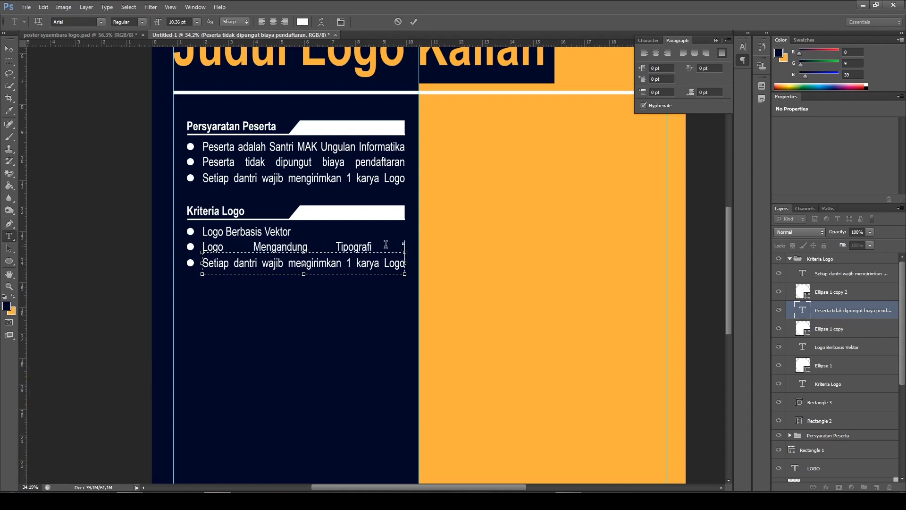
pyautogui.write(' Judul')
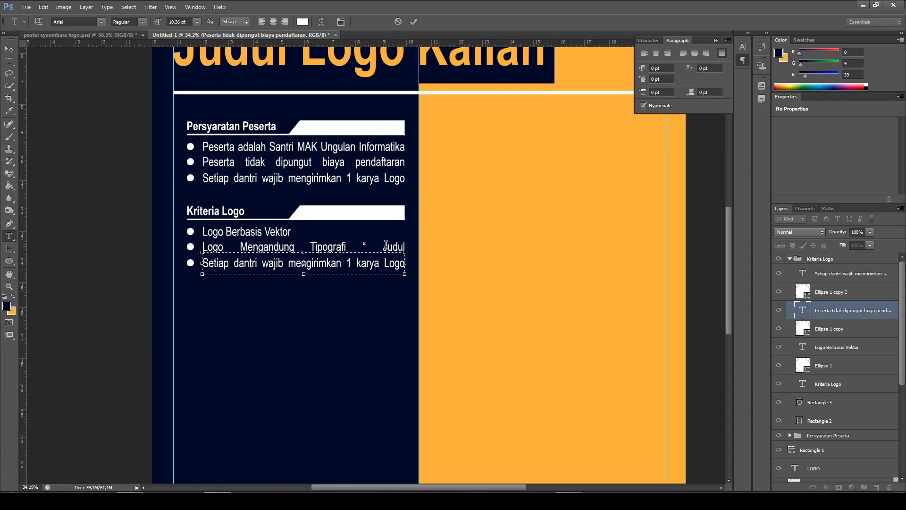
pyautogui.write(' Logo K')
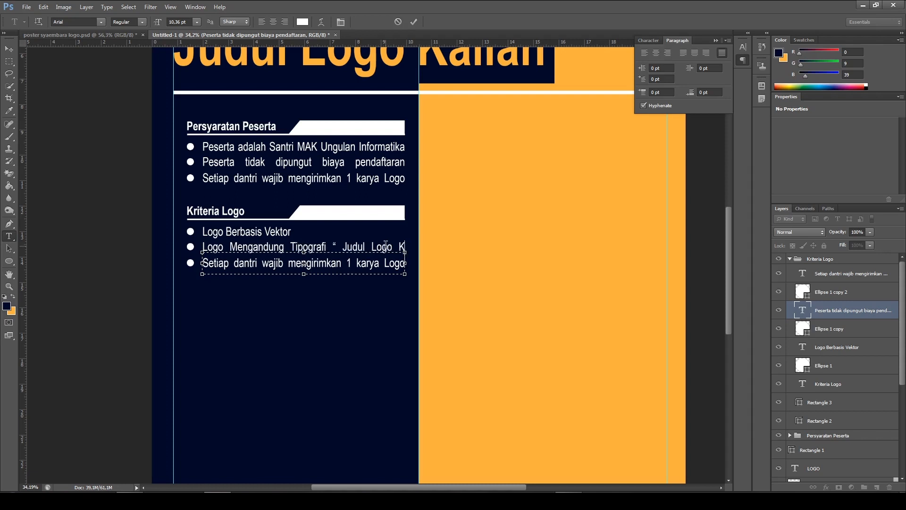
pyautogui.write('alian "')
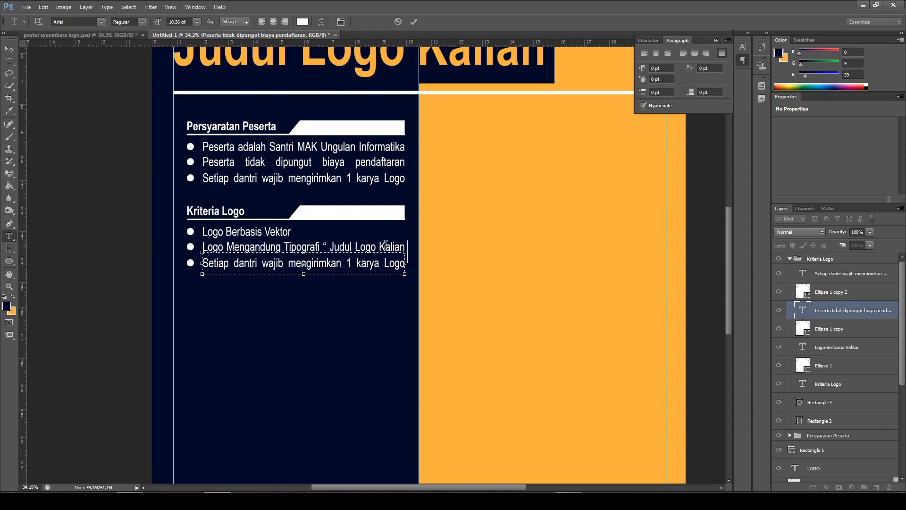
pyautogui.click(413, 22)
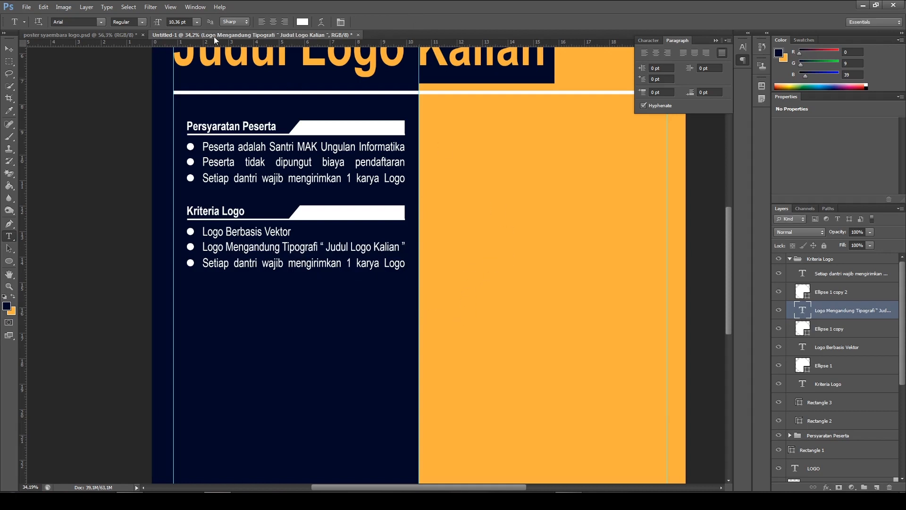
# Copy the text of the third "Kriteria Logo" bullet from poster syaembara logo.psd, leave it unchanged, and return to the new document
pyautogui.click(124, 34)
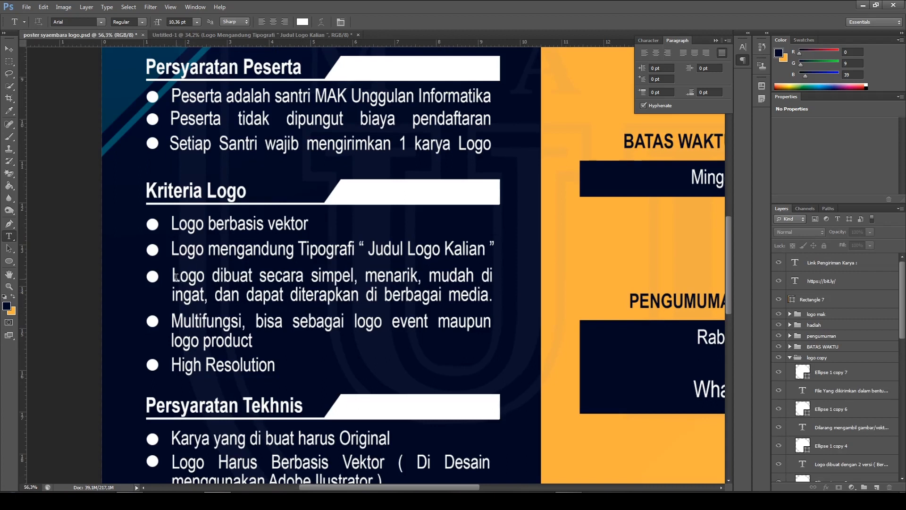
pyautogui.moveTo(174, 276); pyautogui.dragTo(491, 302)
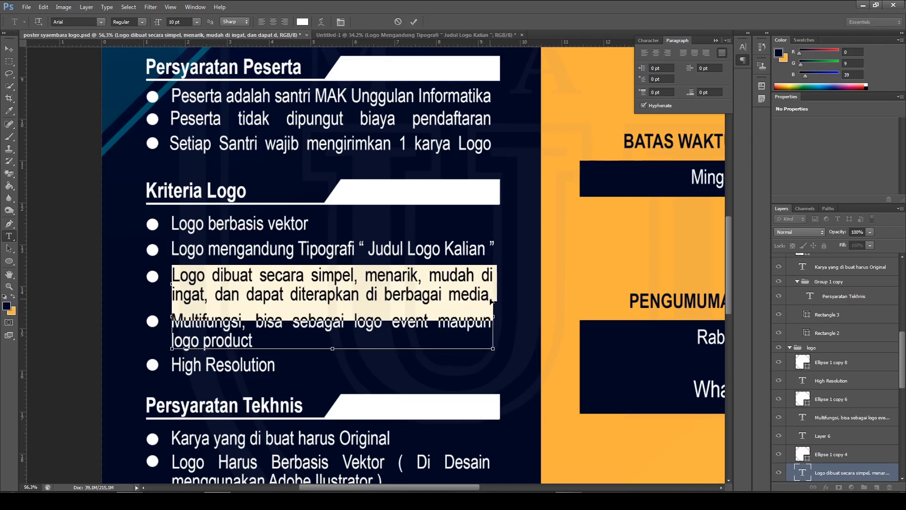
pyautogui.click(410, 24)
pyautogui.click(387, 37)
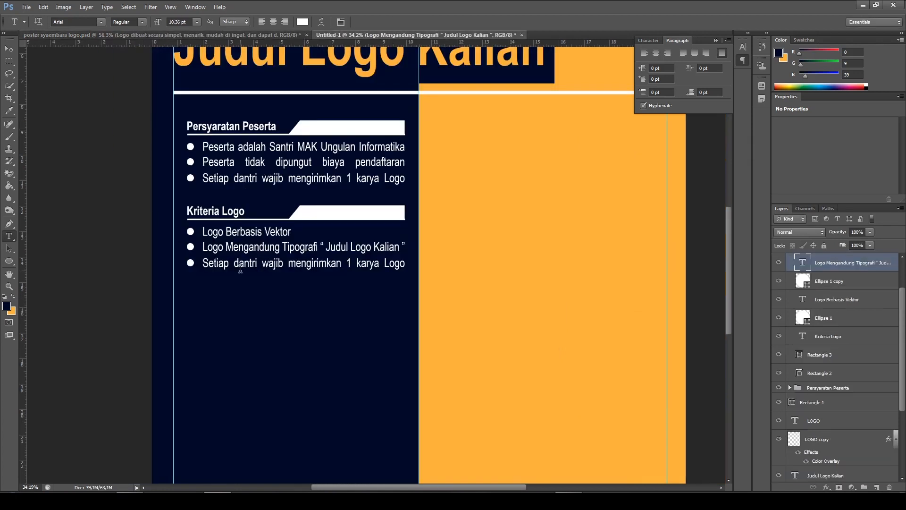
# Correct "dantri" to "Santri" in the third bullet under "Persyaratan Peserta" and commit the text
pyautogui.scroll(2, 240, 269)
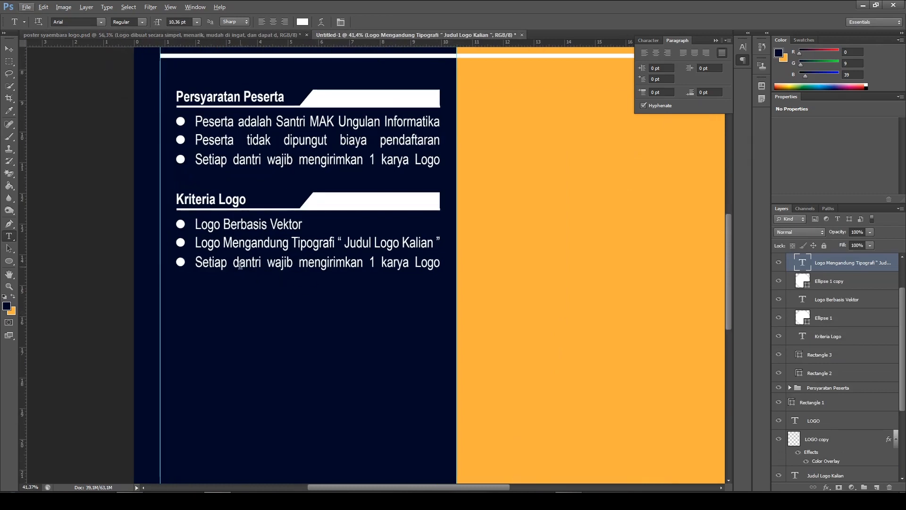
pyautogui.click(239, 159)
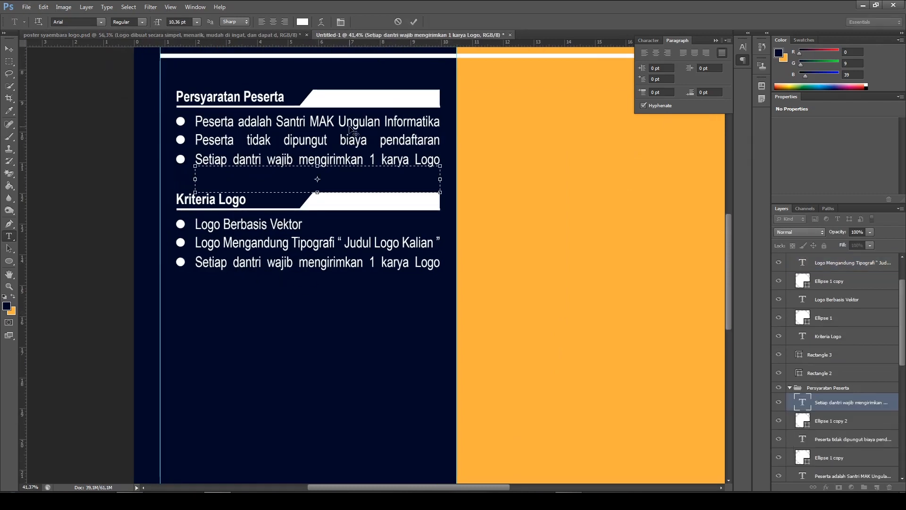
pyautogui.press('Delete')
pyautogui.write('S')
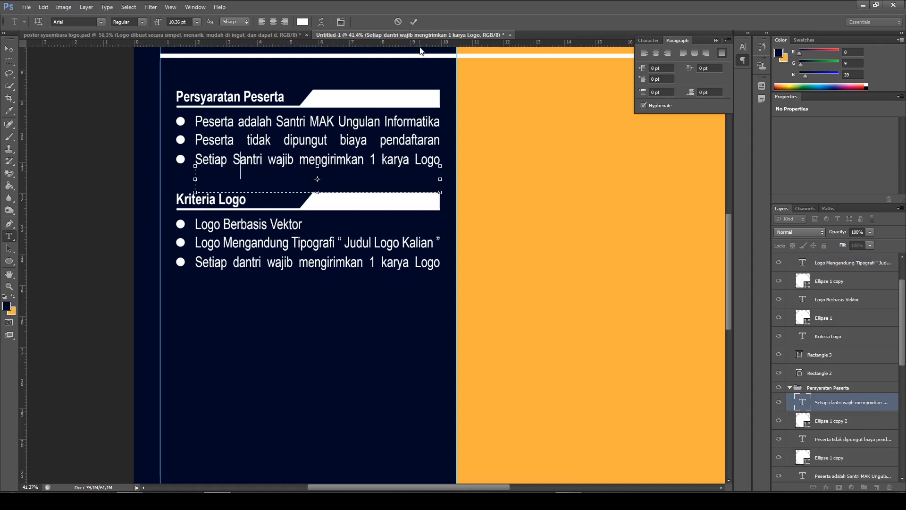
pyautogui.click(413, 22)
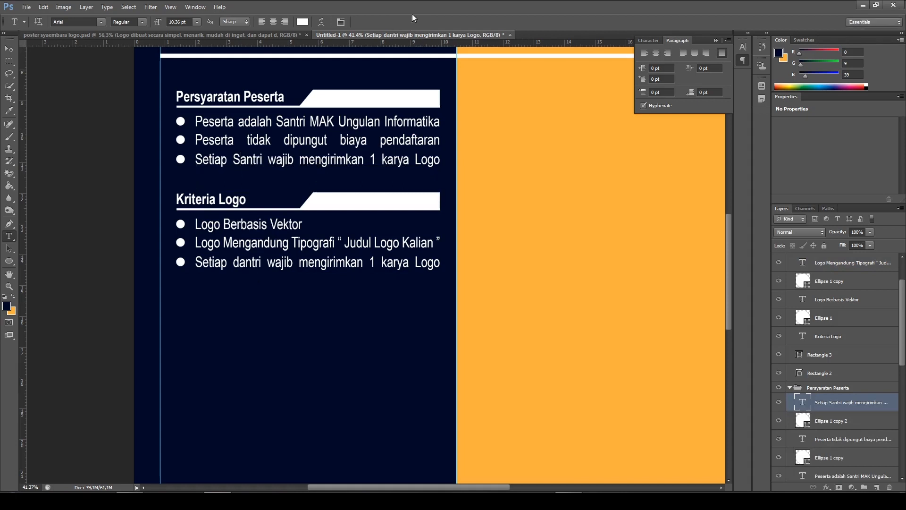
# Replace the third bullet's text under "Kriteria Logo" with the copied "Logo dibuat secara simpel, menarik, mudah di ingat, dan dapat diterapkan di berbagai media."
pyautogui.click(278, 262)
pyautogui.hotkey('ctrl', 'a')
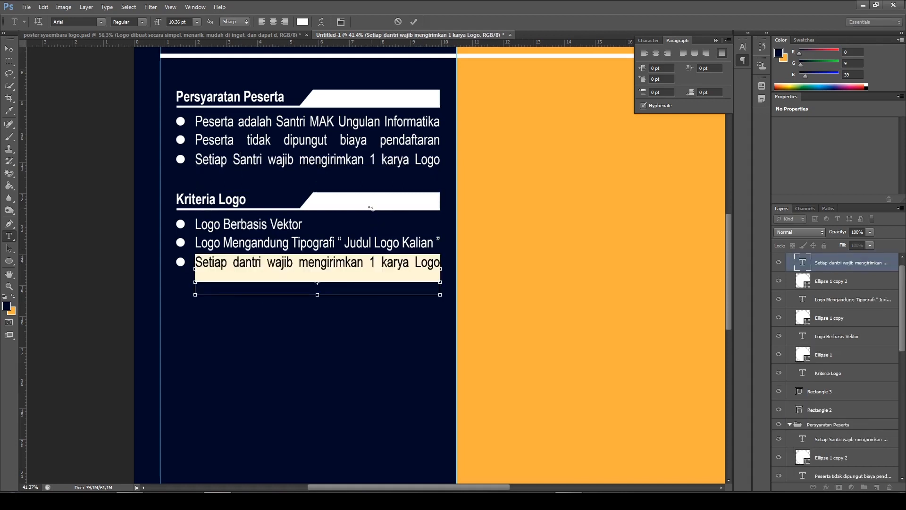
pyautogui.press('BackSpace')
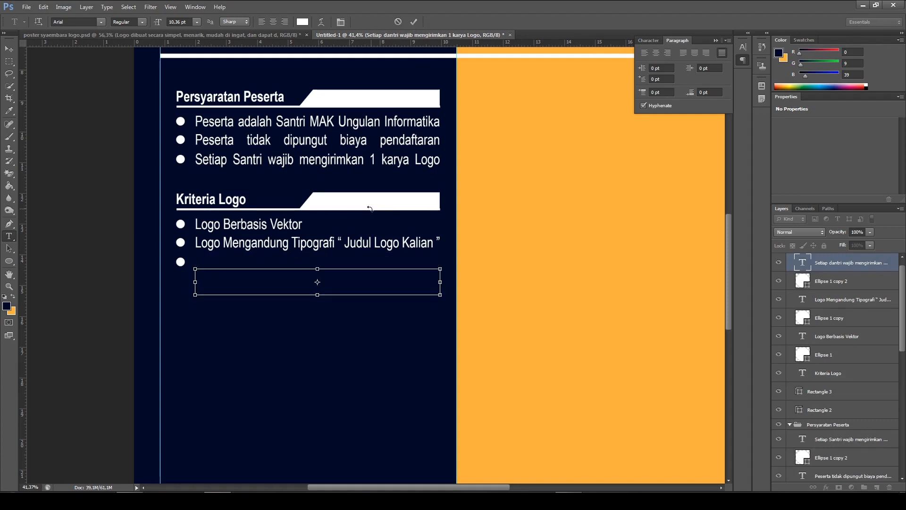
pyautogui.write('Logo dibuat secara simpel, menarik, mudah di ingat, dan dapat diterapkan di berbagai media')
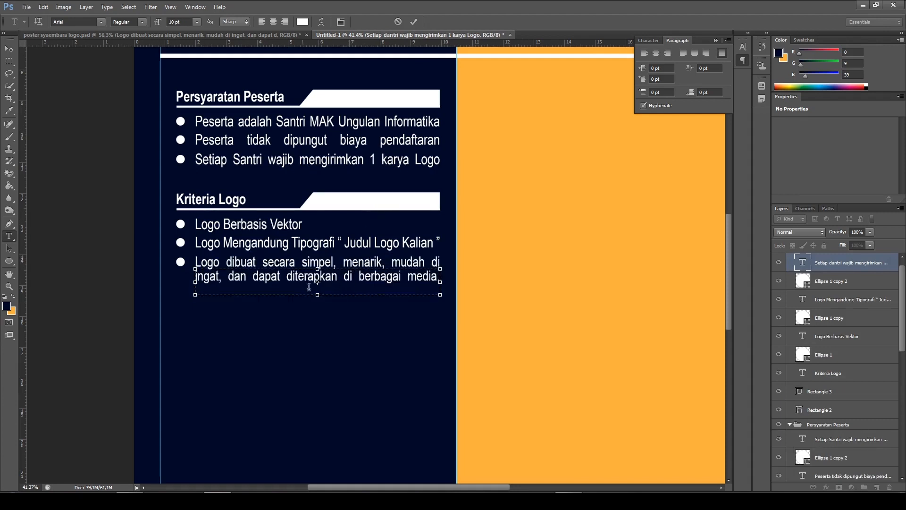
pyautogui.click(413, 21)
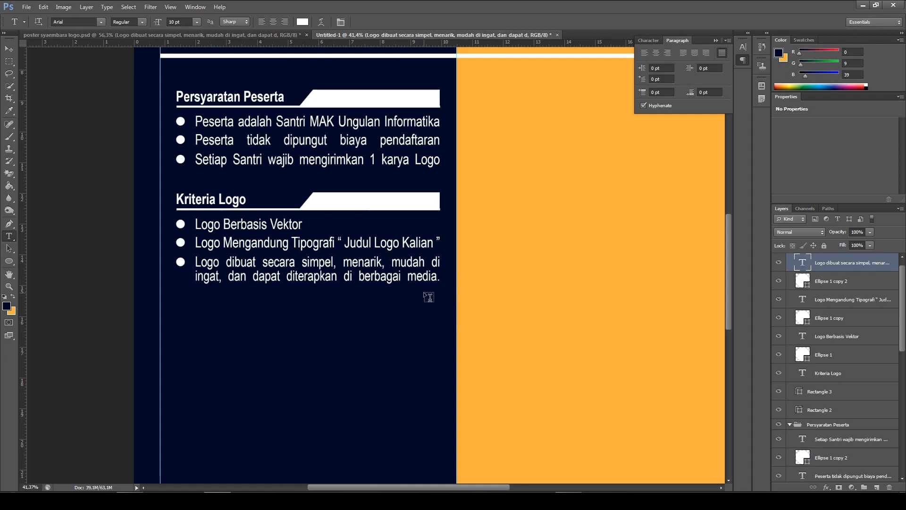
# Examine the wording, line spacing and alignment of the three bullets under "Kriteria Logo" in the new document
pyautogui.scroll(-1, 438, 255)
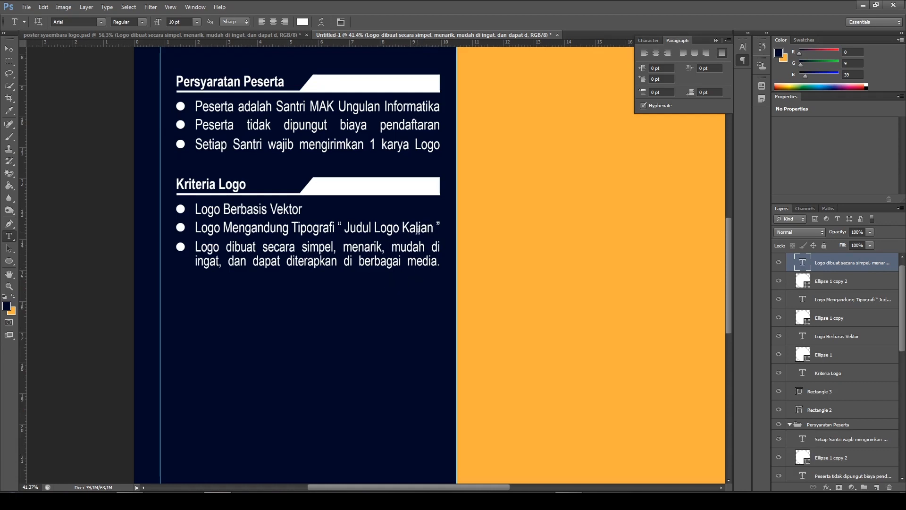
pyautogui.scroll(-2, 251, 327)
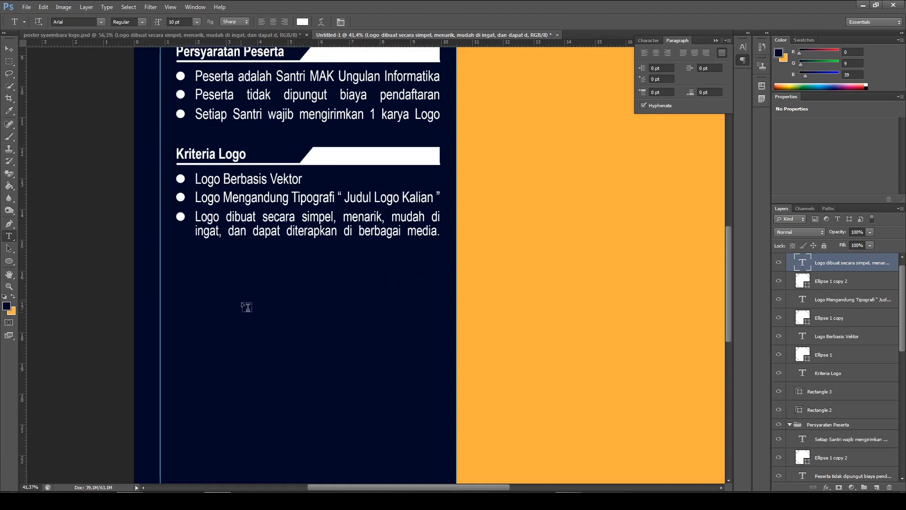
pyautogui.scroll(1, 260, 246)
pyautogui.scroll(1, 386, 258)
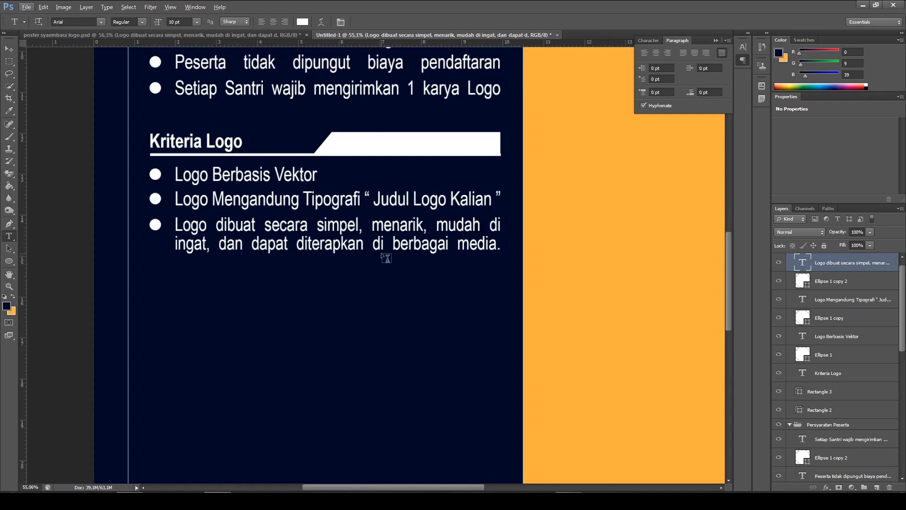
pyautogui.scroll(-1, 284, 241)
pyautogui.scroll(1, 289, 237)
pyautogui.scroll(-1, 309, 243)
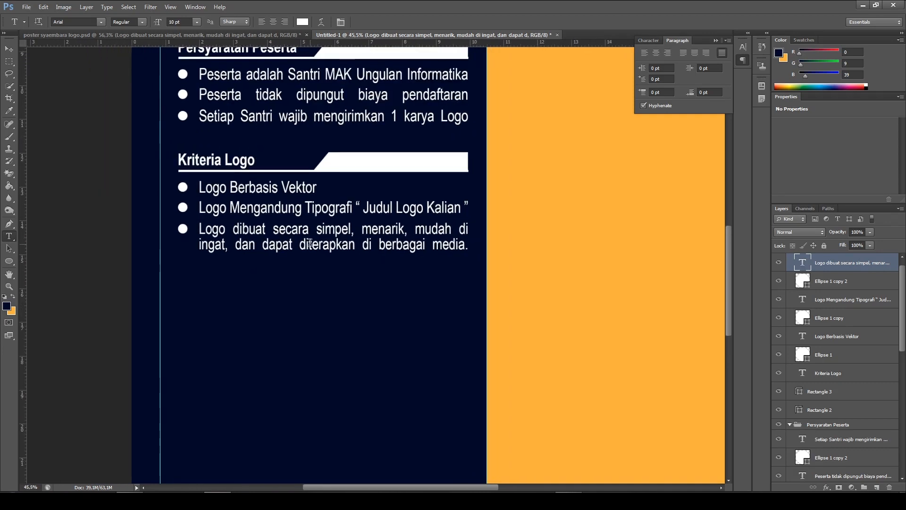
pyautogui.scroll(1, 311, 263)
pyautogui.scroll(1, 325, 246)
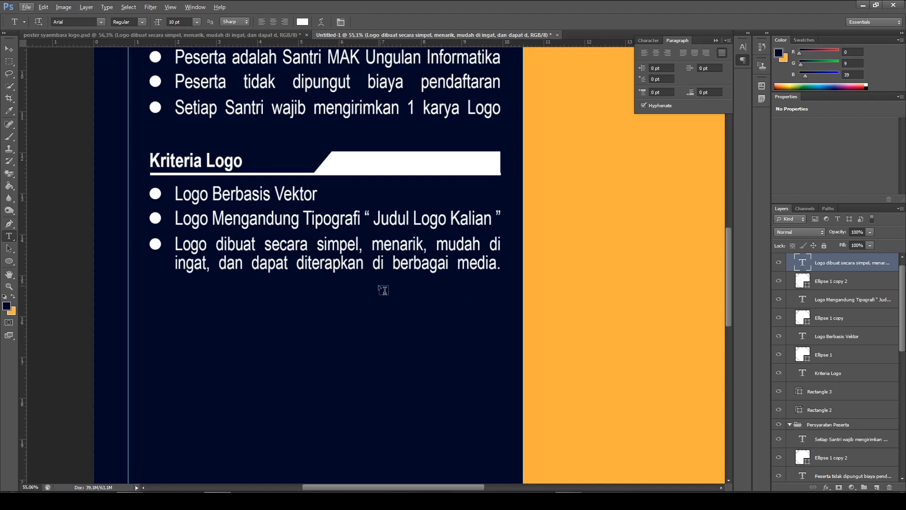
# Compare the "Kriteria Logo" section with the one in poster syaembara logo.psd and return to the new document
pyautogui.scroll(-1, 383, 289)
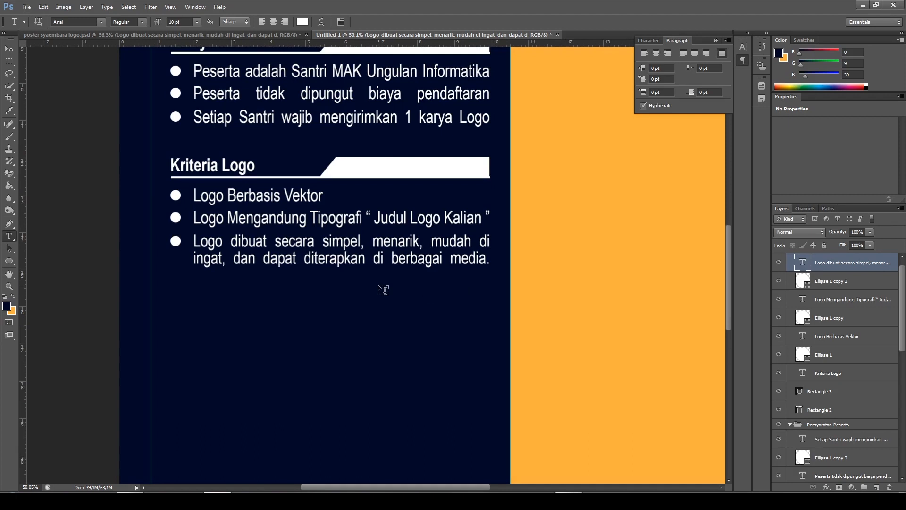
pyautogui.scroll(-3, 337, 209)
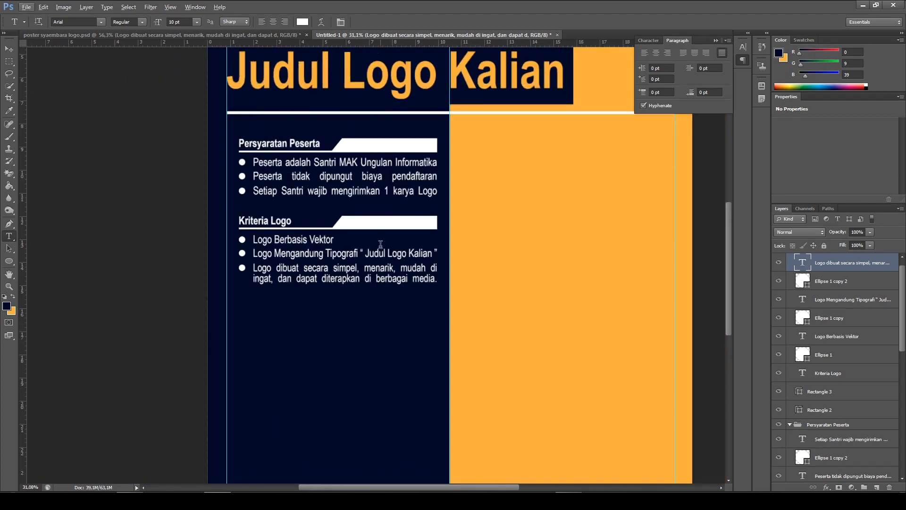
pyautogui.scroll(2, 380, 244)
pyautogui.scroll(-2, 253, 138)
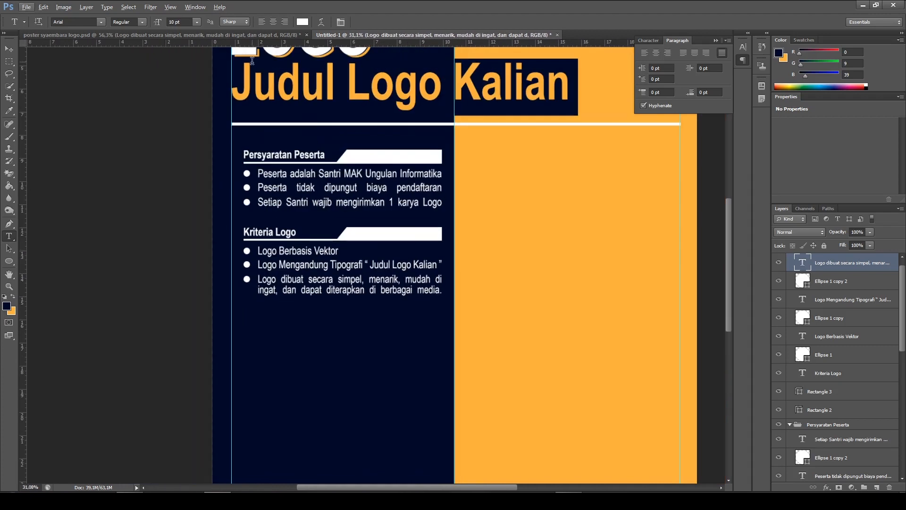
pyautogui.click(247, 35)
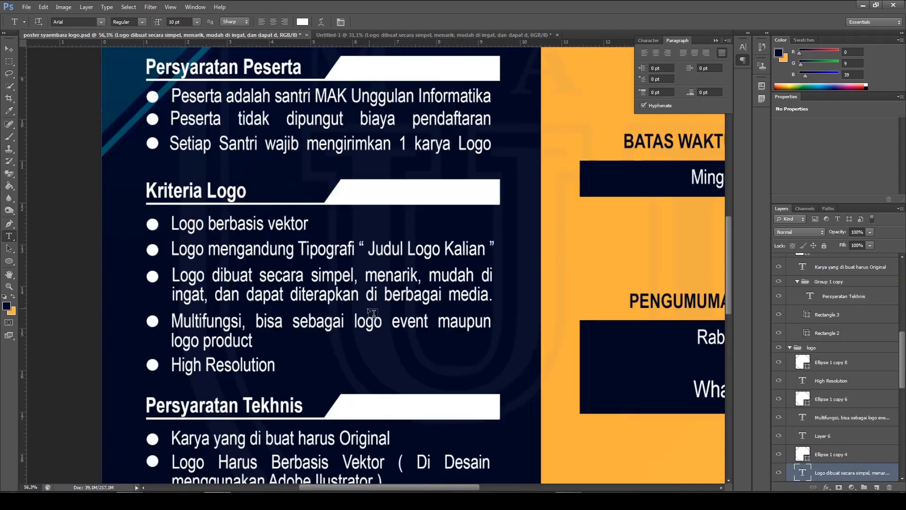
pyautogui.scroll(-2, 372, 313)
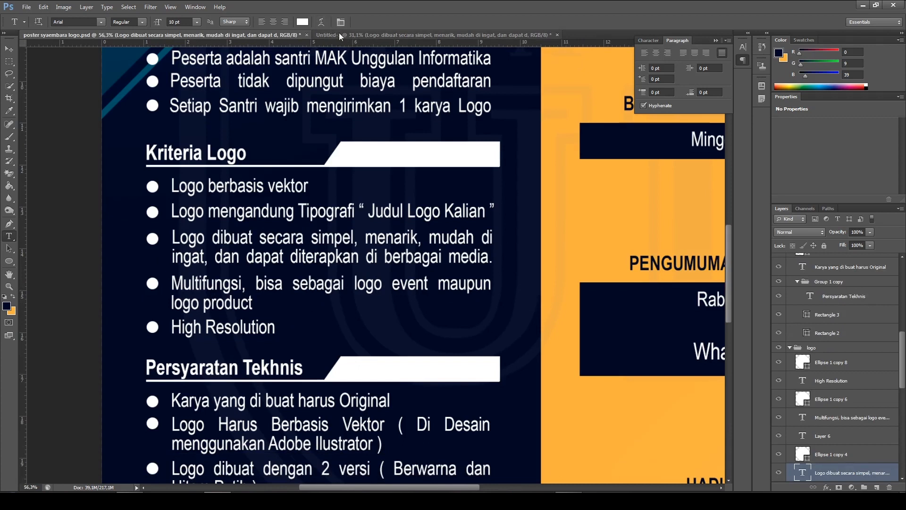
pyautogui.click(381, 34)
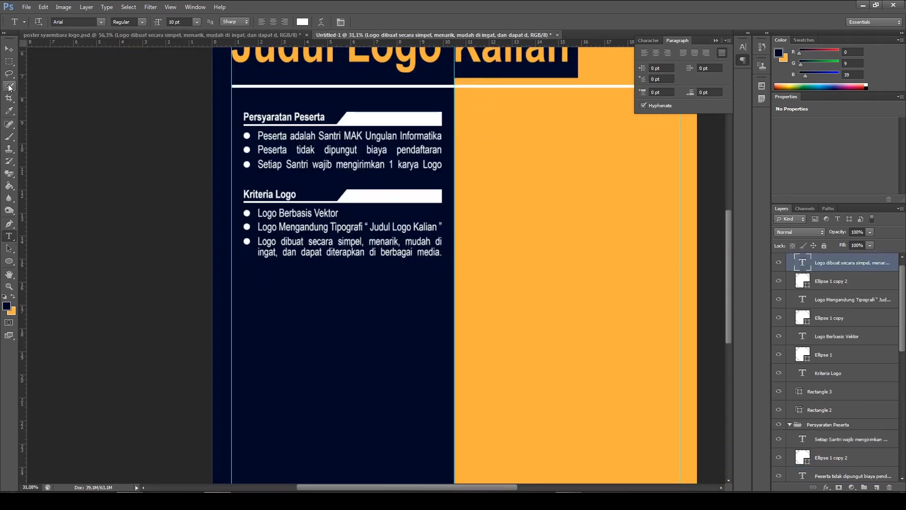
# Duplicate the third "Kriteria Logo" bullet's text and dot together and place the copy directly below as a fourth bullet
pyautogui.click(9, 49)
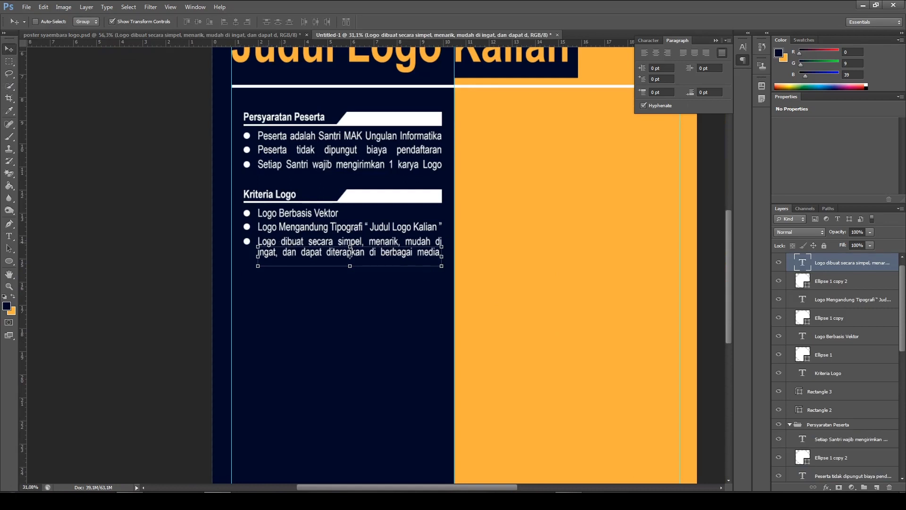
pyautogui.click(836, 282)
pyautogui.click(834, 267)
pyautogui.click(836, 283)
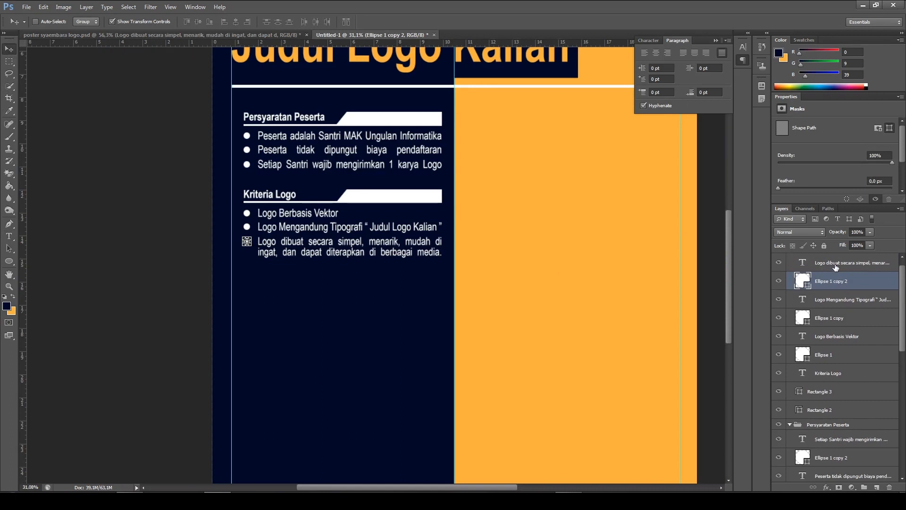
pyautogui.keyDown('shift'); pyautogui.click(835, 267); pyautogui.keyUp('shift')
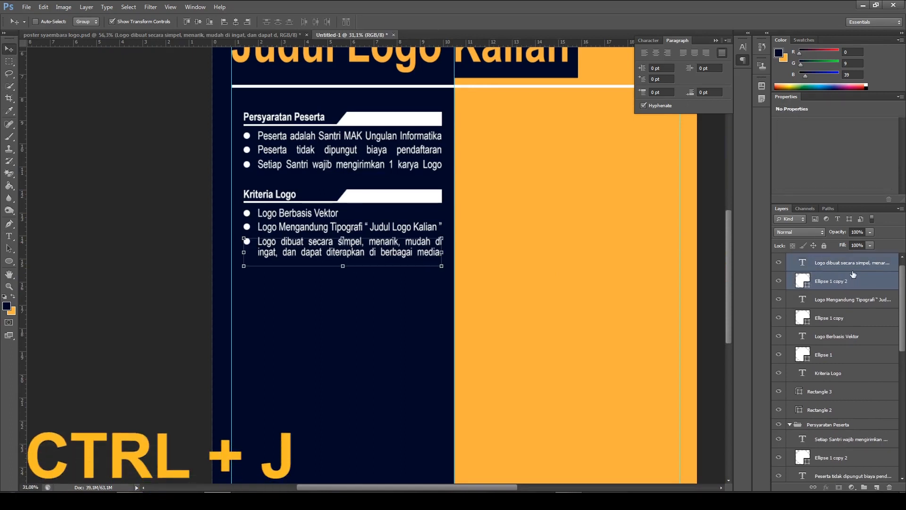
pyautogui.hotkey('ctrl', 'j')
pyautogui.moveTo(373, 252); pyautogui.dragTo(373, 280)
pyautogui.hotkey('shift', 'Up')
pyautogui.hotkey('shift', 'Up')
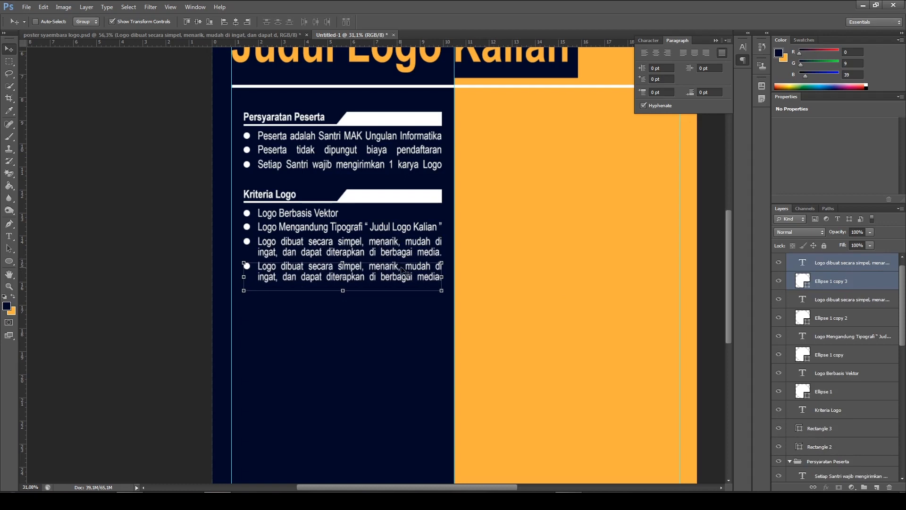
# Copy the text of the fourth "Kriteria Logo" bullet from poster syaembara logo.psd and return to the new document
pyautogui.click(216, 36)
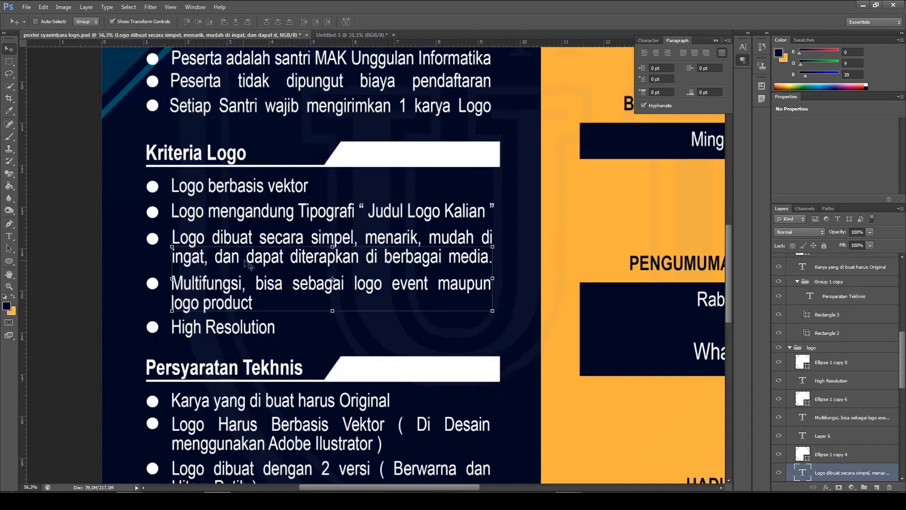
pyautogui.click(14, 239)
pyautogui.click(54, 235)
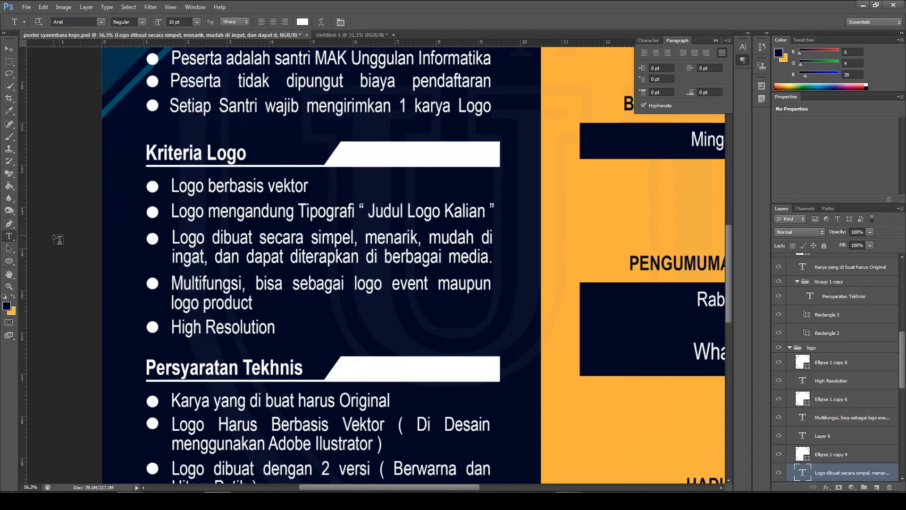
pyautogui.click(175, 283)
pyautogui.moveTo(183, 285); pyautogui.dragTo(278, 311)
pyautogui.hotkey('ctrl', 'c')
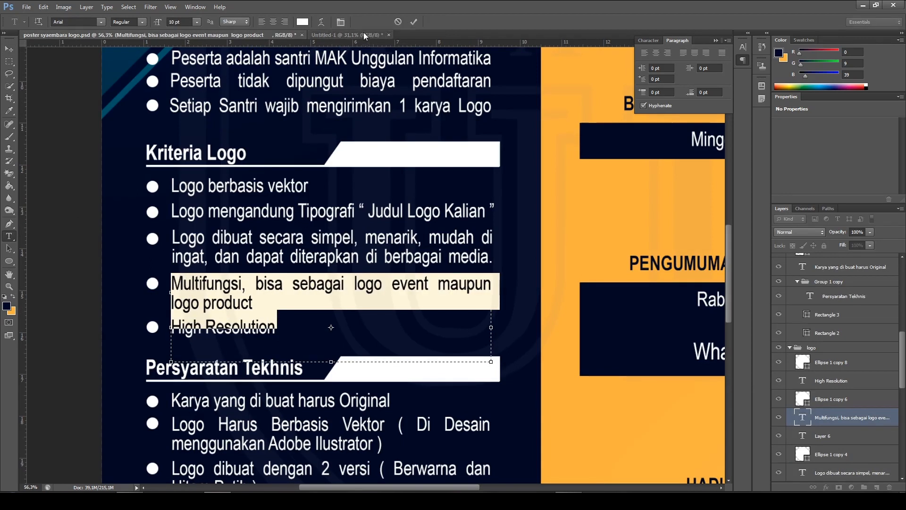
pyautogui.click(333, 33)
# Replace the fourth bullet's text under "Kriteria Logo" with the copied "Multifungsi, bisa sebagai logo event maupun logo product" and commit it
pyautogui.scroll(2, 287, 346)
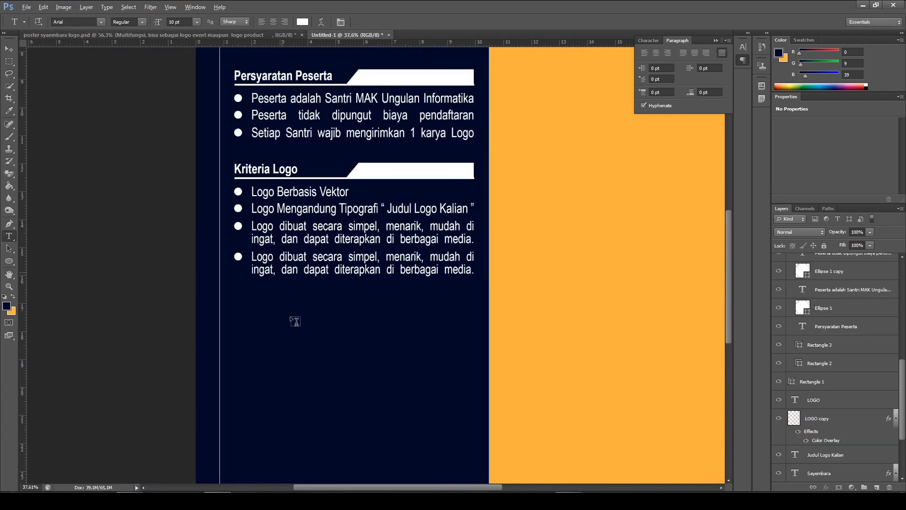
pyautogui.click(314, 253)
pyautogui.hotkey('ctrl', 'a')
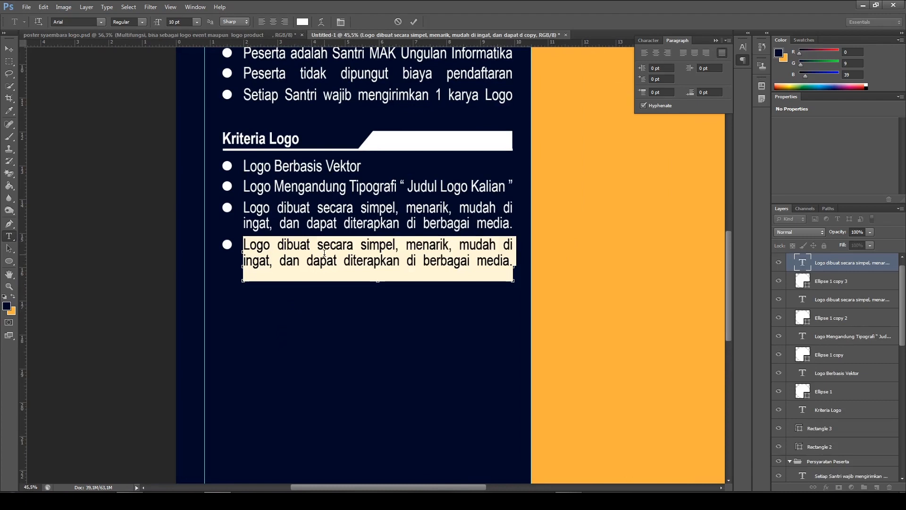
pyautogui.press('BackSpace')
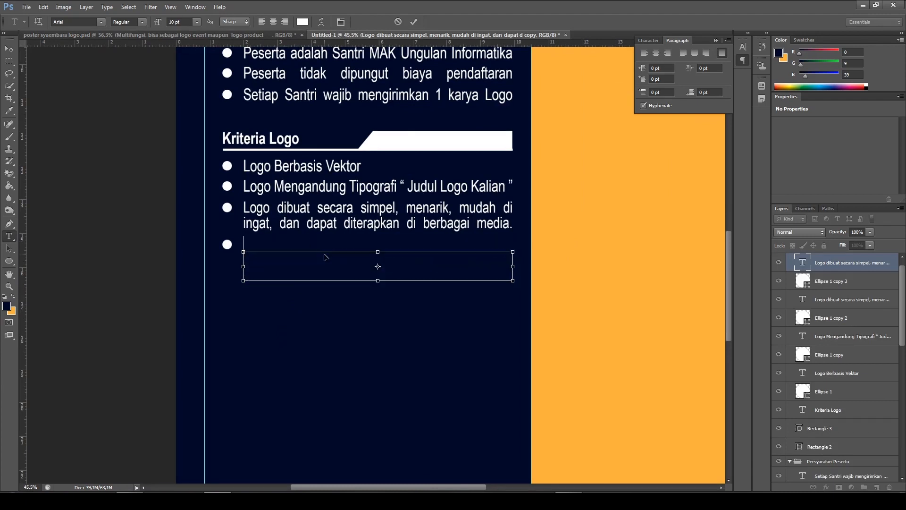
pyautogui.hotkey('ctrl', 'v')
pyautogui.click(414, 22)
pyautogui.scroll(-5, 492, 236)
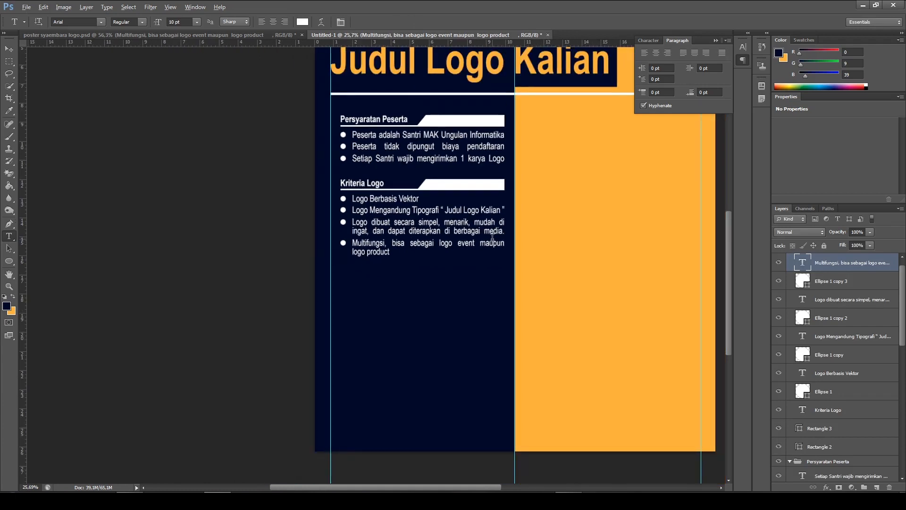
pyautogui.scroll(1, 492, 236)
# Check the fifth bullet in poster syaembara logo.psd and, in the new document, duplicate the fourth bullet's text and dot directly below it
pyautogui.click(233, 37)
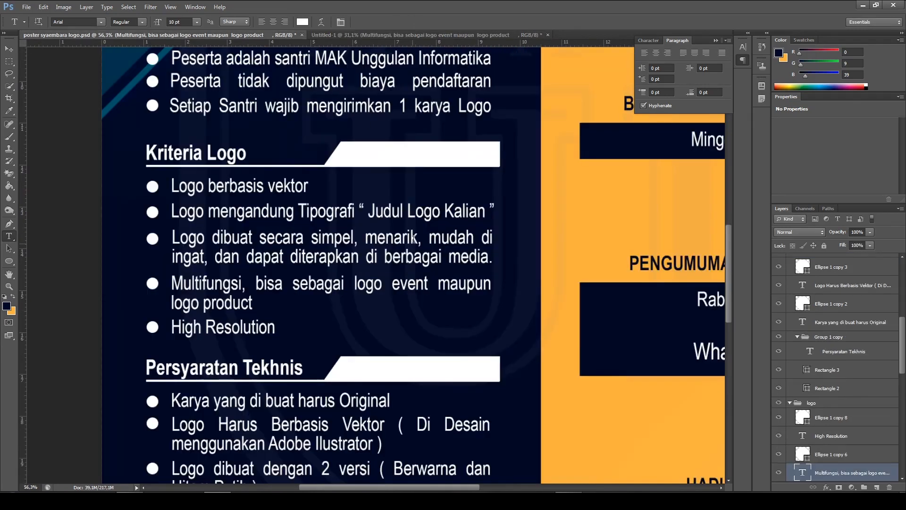
pyautogui.scroll(-3, 414, 239)
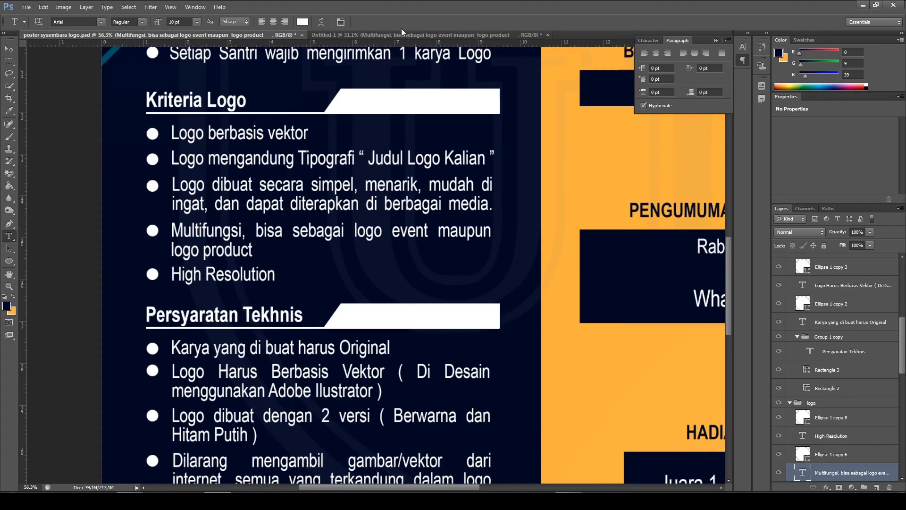
pyautogui.click(383, 33)
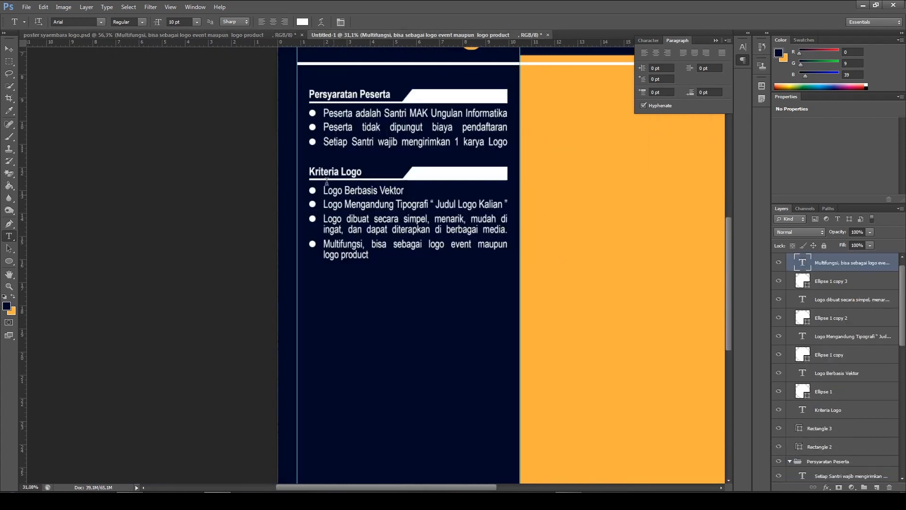
pyautogui.scroll(2, 531, 253)
pyautogui.click(8, 48)
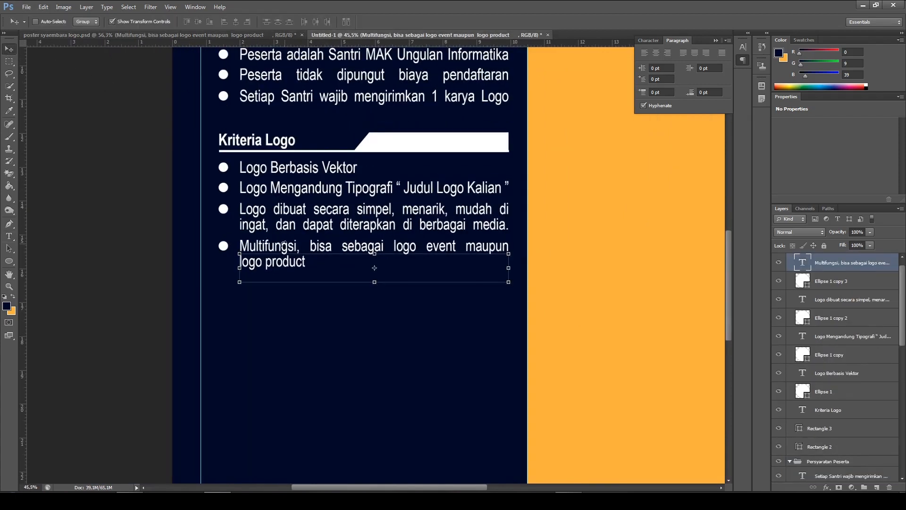
pyautogui.keyDown('ctrl'); pyautogui.click(841, 283); pyautogui.keyUp('ctrl')
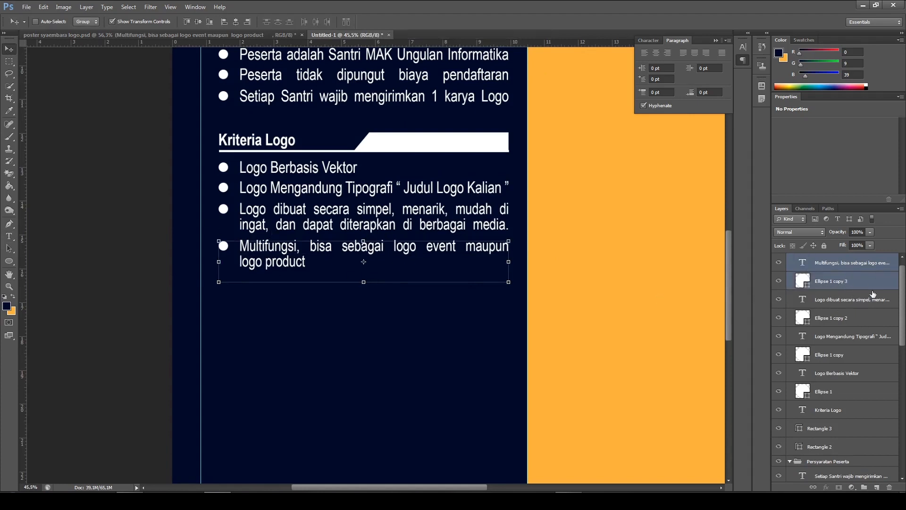
pyautogui.moveTo(395, 270); pyautogui.dragTo(393, 305)
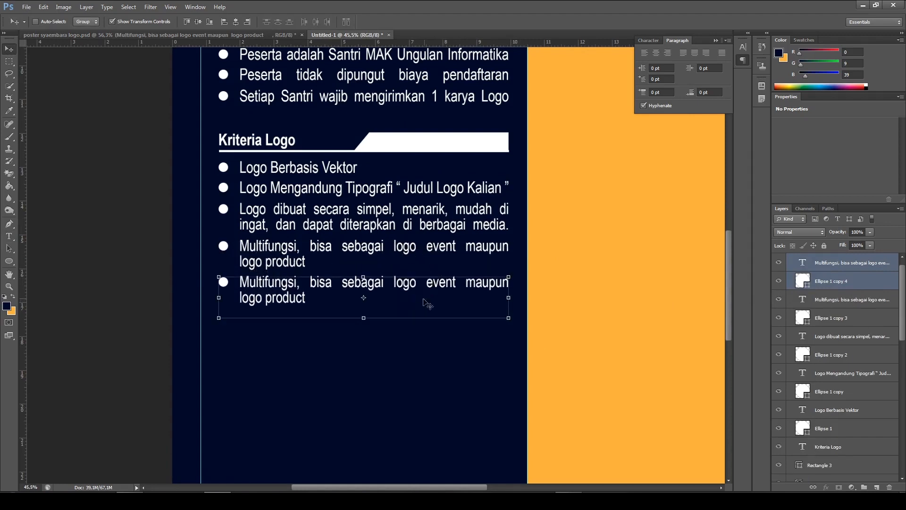
pyautogui.press('Down')
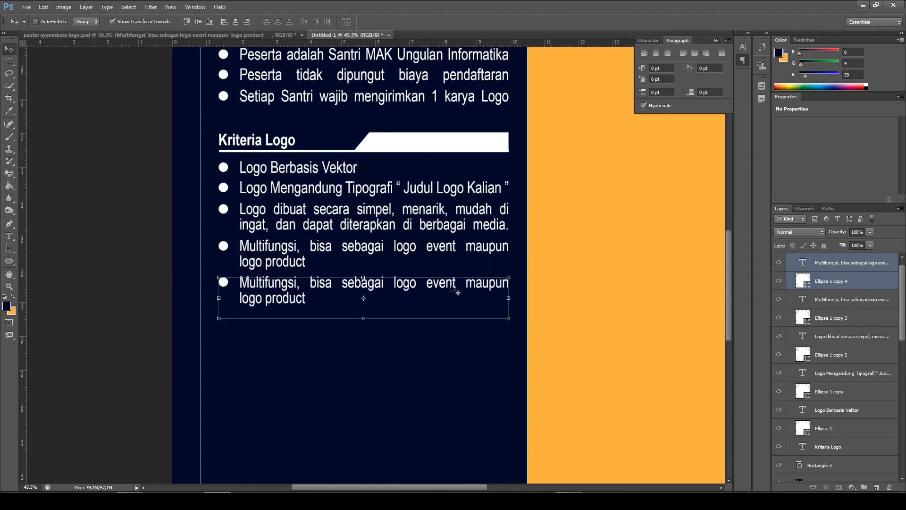
# Clear all the text of the fifth bullet under "Kriteria Logo", keeping its text box in editing
pyautogui.click(10, 241)
pyautogui.click(55, 238)
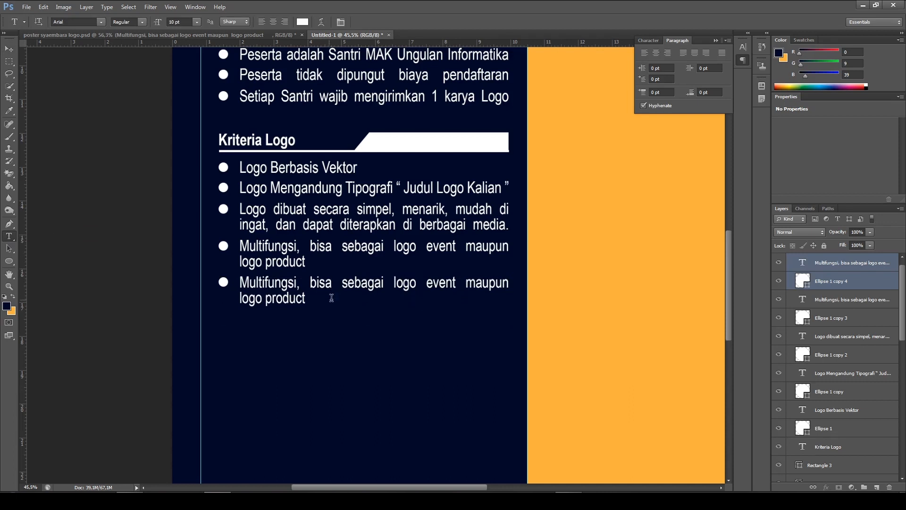
pyautogui.click(303, 295)
pyautogui.hotkey('ctrl', 'a')
pyautogui.hotkey('ctrl', 'c')
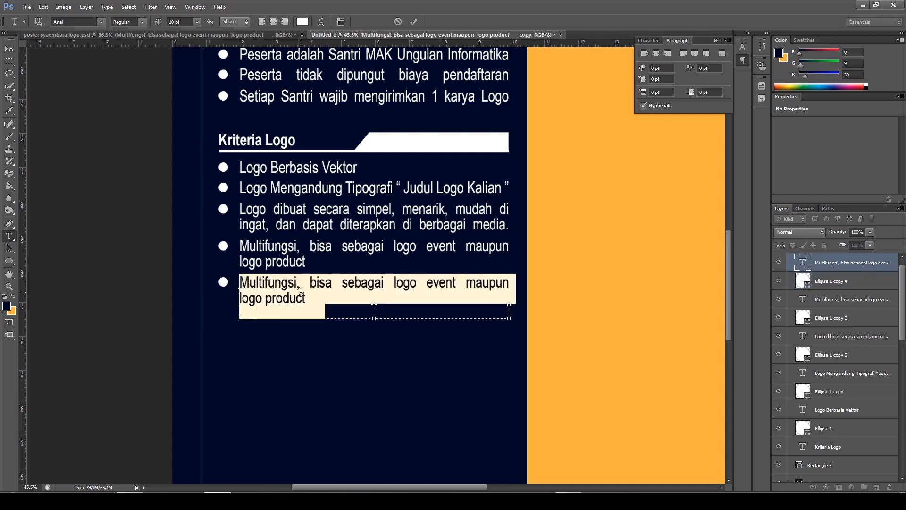
pyautogui.press('BackSpace')
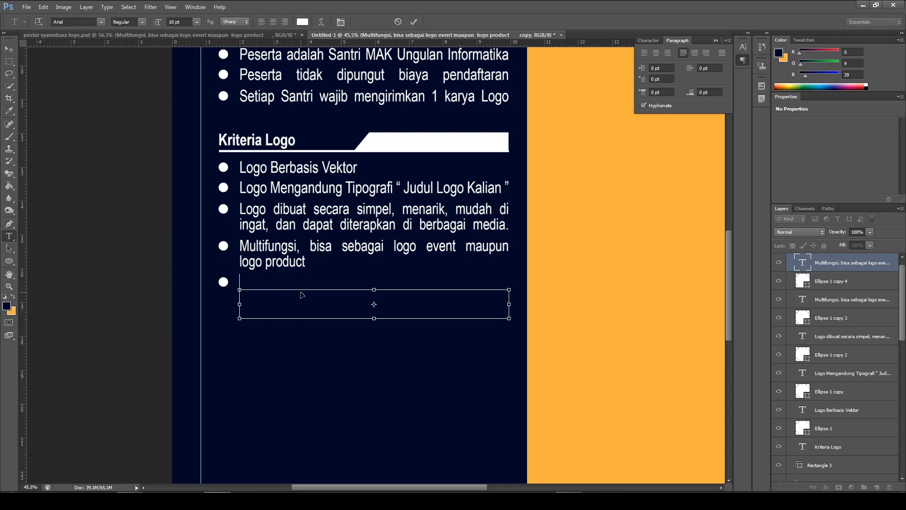
pyautogui.hotkey('ctrl', 'v')
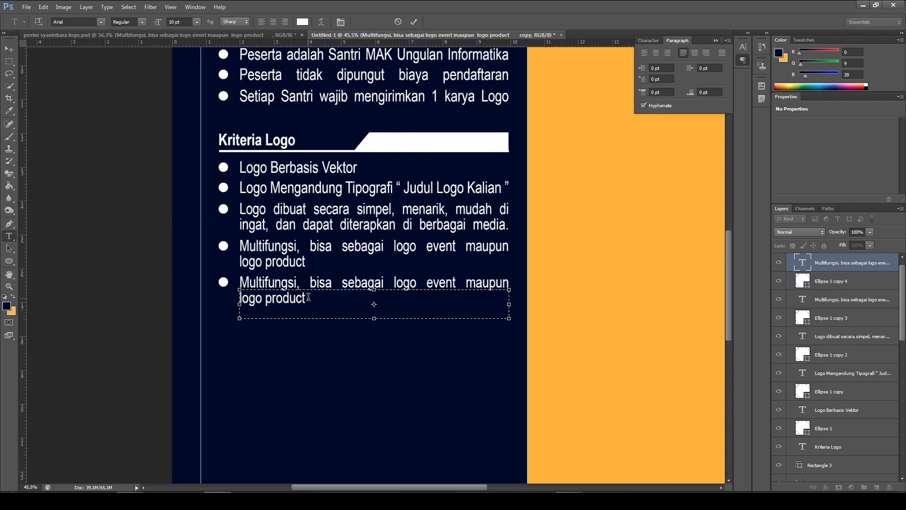
pyautogui.moveTo(309, 297); pyautogui.dragTo(283, 282)
pyautogui.press('BackSpace')
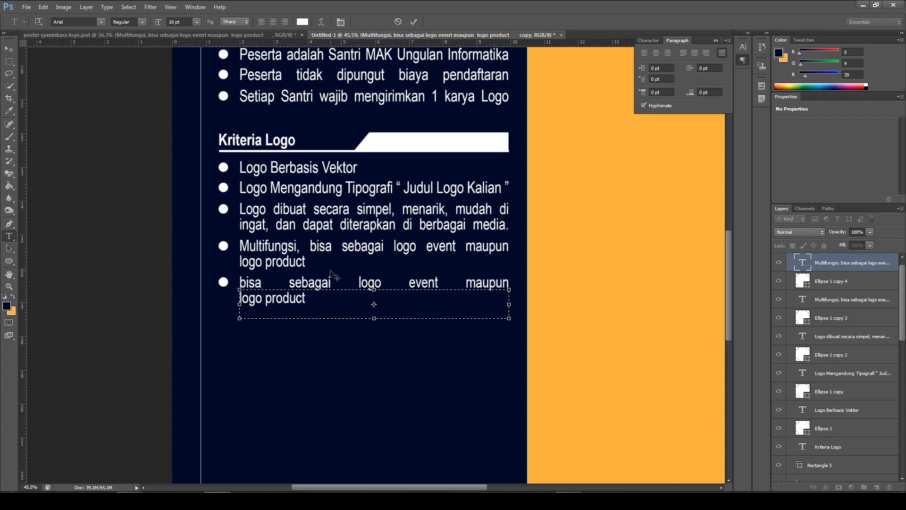
# Enter "High Resolution" as the only text of the fifth bullet under "Kriteria Logo" and commit it
pyautogui.hotkey('ctrl', 'a')
pyautogui.press('BackSpace')
pyautogui.write('Hi')
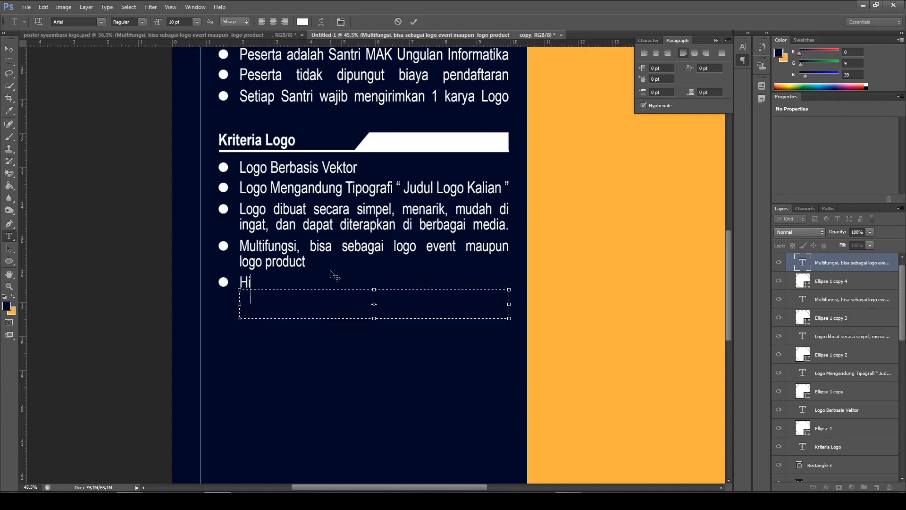
pyautogui.write('gh Resolut')
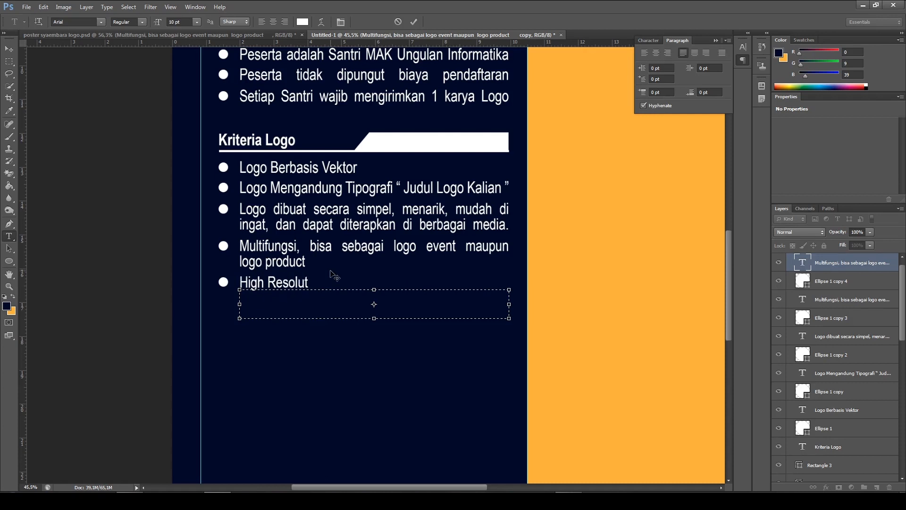
pyautogui.write('ion')
pyautogui.click(414, 22)
# Examine the whole poster's layout, including the spacing of the five bullets under "Kriteria Logo"
pyautogui.scroll(-5, 568, 154)
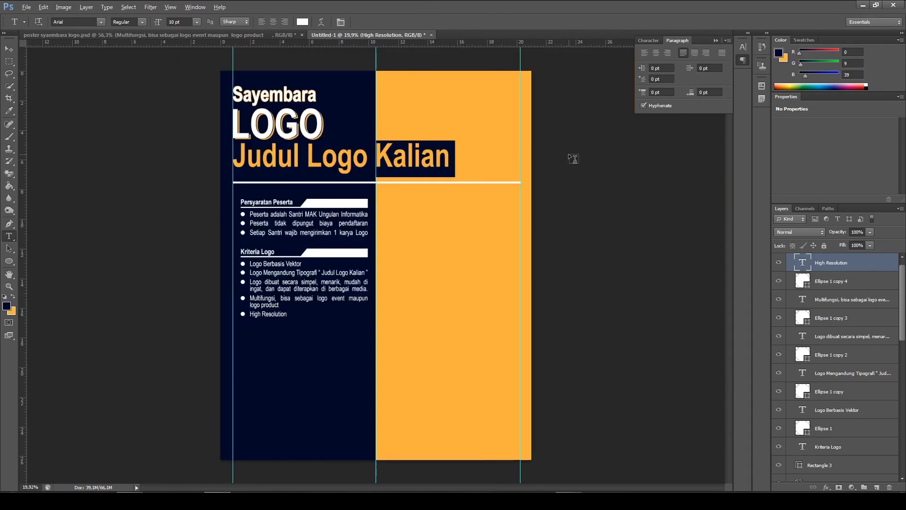
pyautogui.press('alt')
pyautogui.press('alt')
pyautogui.scroll(1, 426, 345)
pyautogui.scroll(-1, 425, 345)
pyautogui.scroll(1, 375, 263)
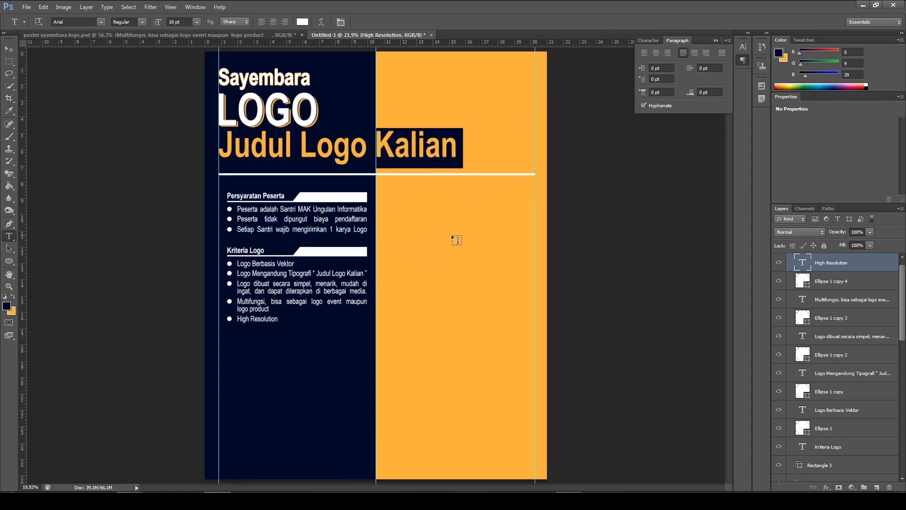
pyautogui.scroll(-1, 451, 234)
pyautogui.scroll(1, 418, 186)
pyautogui.scroll(-1, 394, 160)
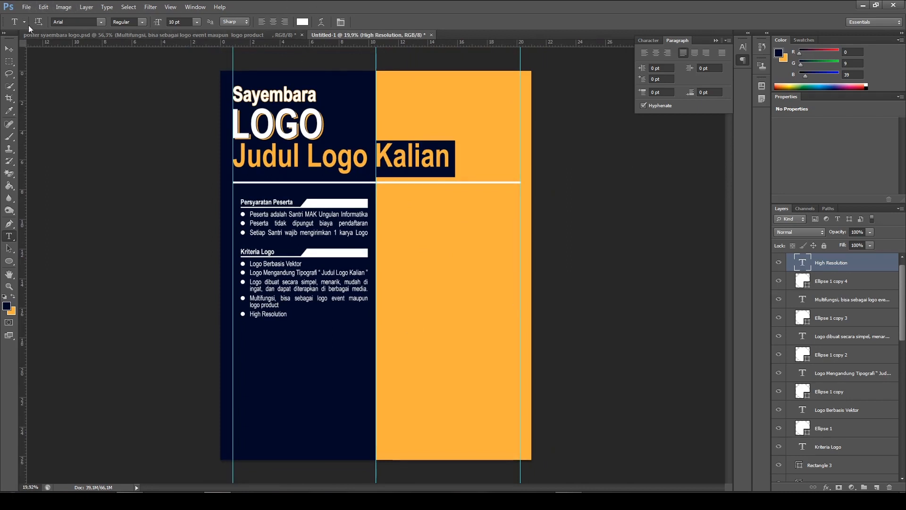
# Start saving the document under a new name and create and open a folder named "Tutorial Sayembara logo" inside the konten folder
pyautogui.click(26, 7)
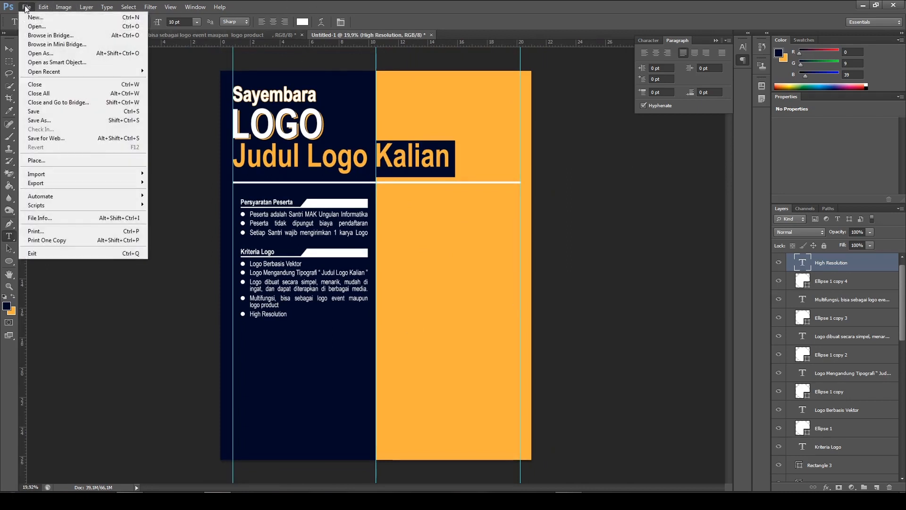
pyautogui.click(40, 120)
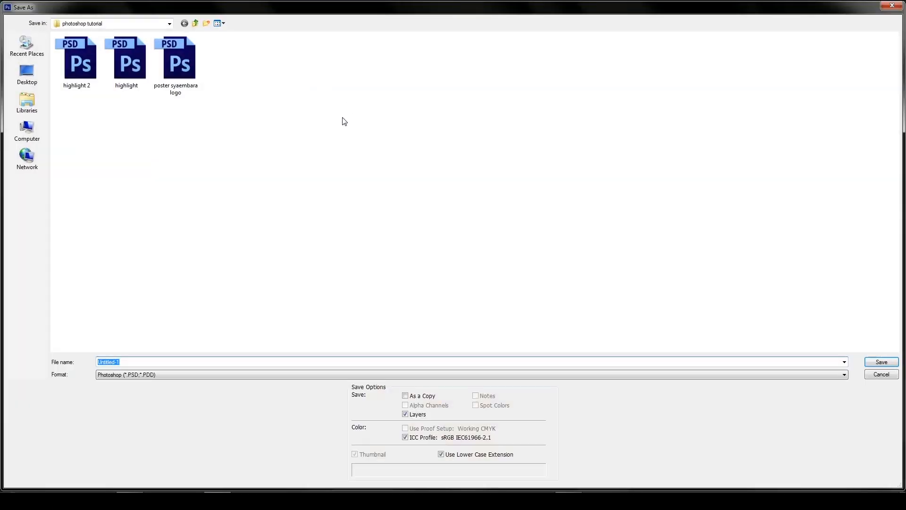
pyautogui.click(195, 23)
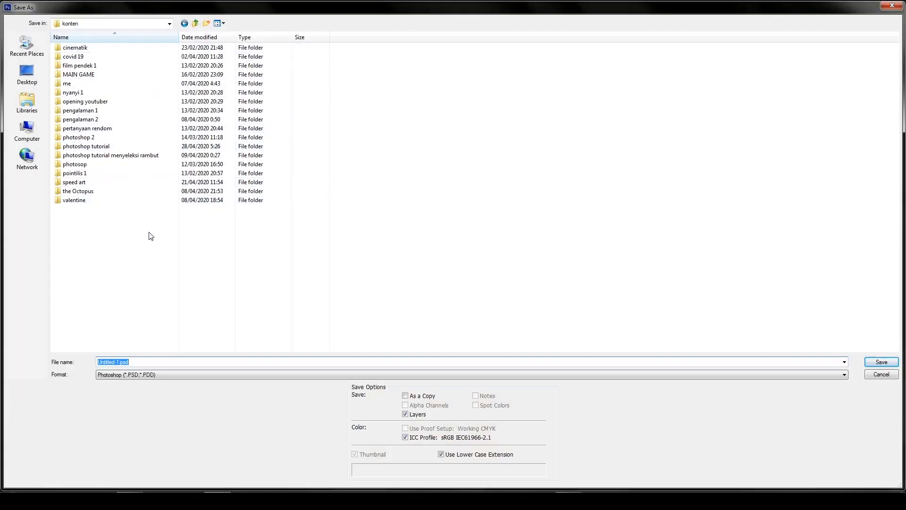
pyautogui.click(206, 24)
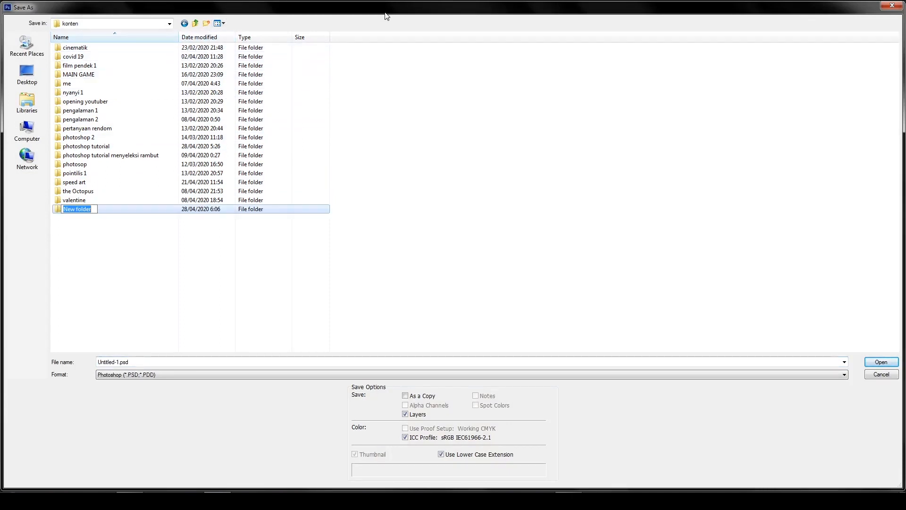
pyautogui.write('Tutorial Sya')
pyautogui.press('BackSpace')
pyautogui.press('BackSpace')
pyautogui.write('ayembara logo')
pyautogui.press('Return')
pyautogui.press('Return')
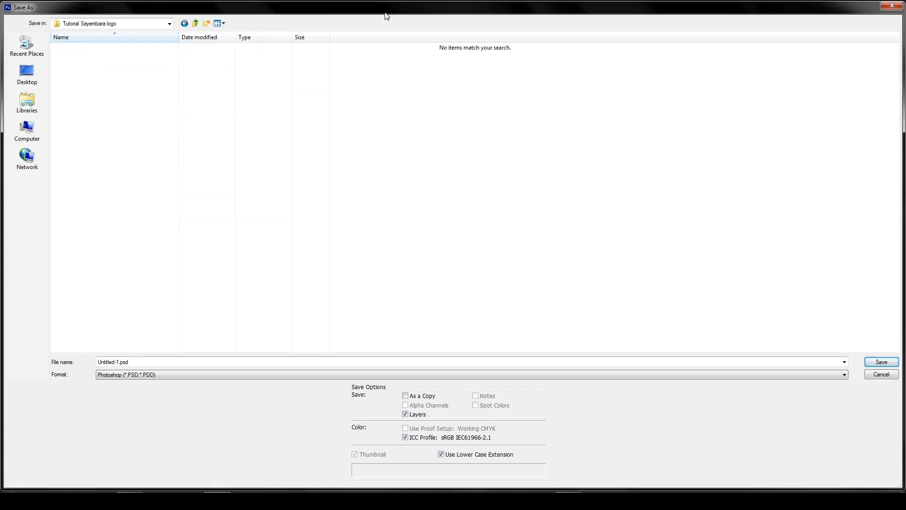
# Save the document as 1 in Photoshop format with Maximize Compatibility on
pyautogui.doubleClick(309, 361)
pyautogui.write('1')
pyautogui.click(881, 362)
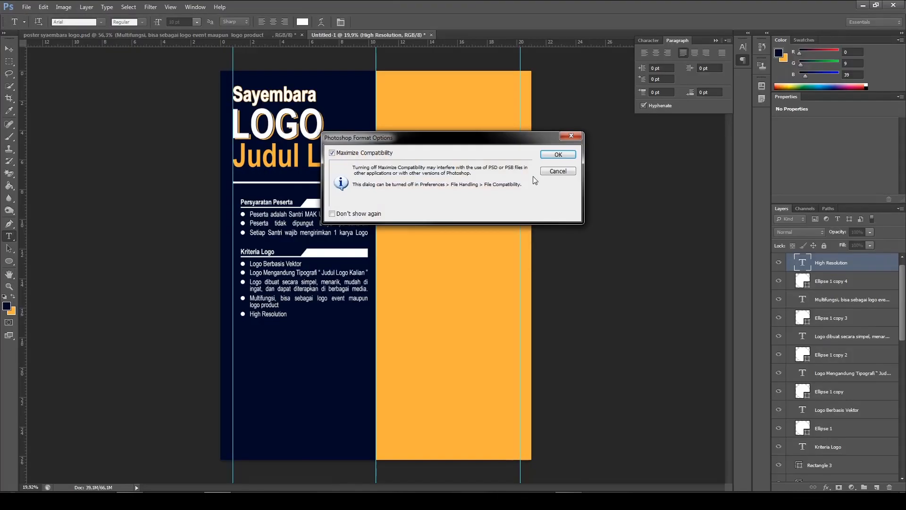
pyautogui.click(558, 156)
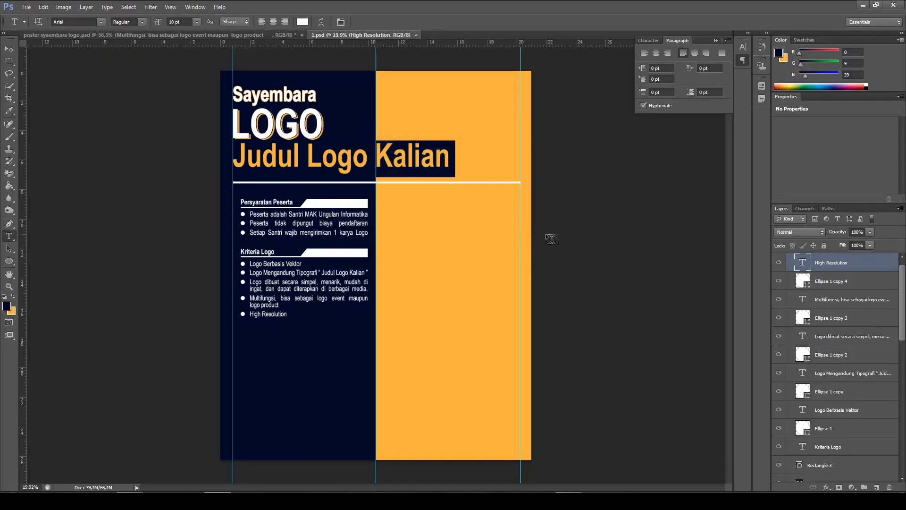
# Examine the "Persyaratan Tekhnis" section and its position below "Kriteria Logo" in poster syaembara logo.psd, and return to 1.psd
pyautogui.scroll(2, 378, 228)
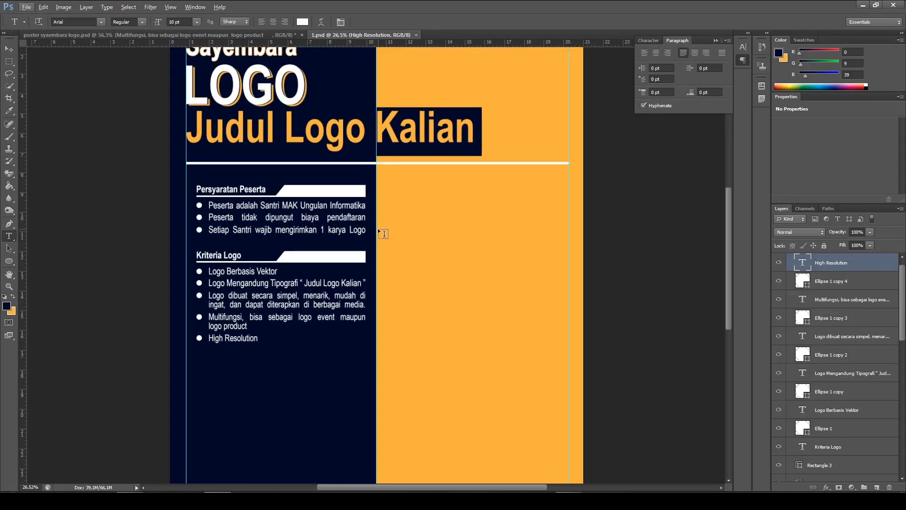
pyautogui.click(248, 31)
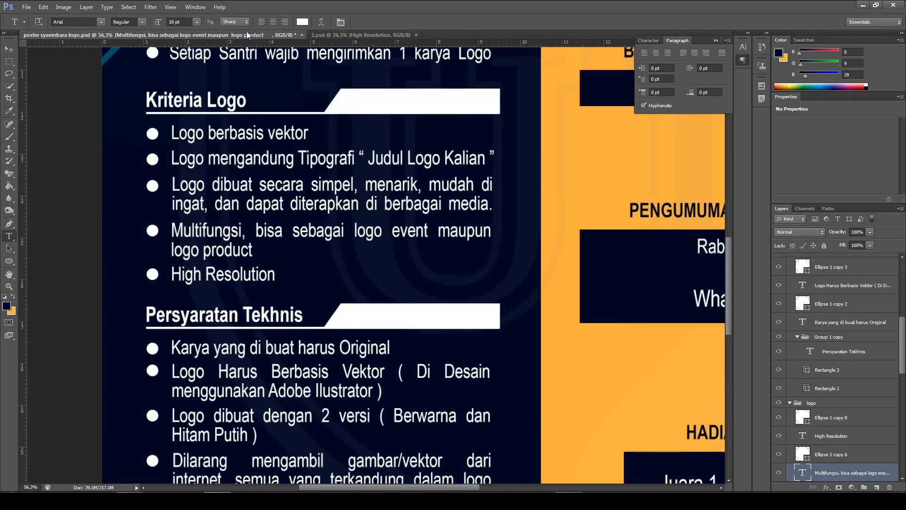
pyautogui.scroll(-1, 273, 252)
pyautogui.scroll(-5, 296, 273)
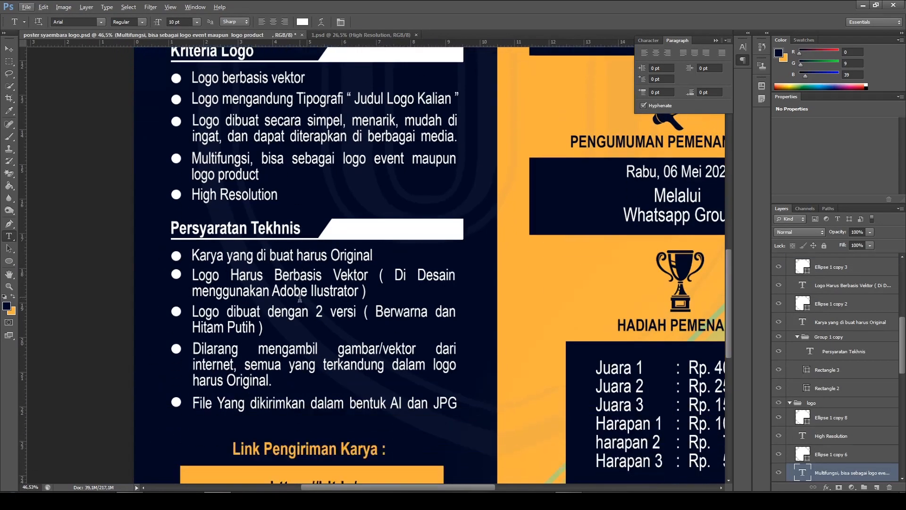
pyautogui.scroll(-2, 304, 278)
pyautogui.scroll(2, 340, 213)
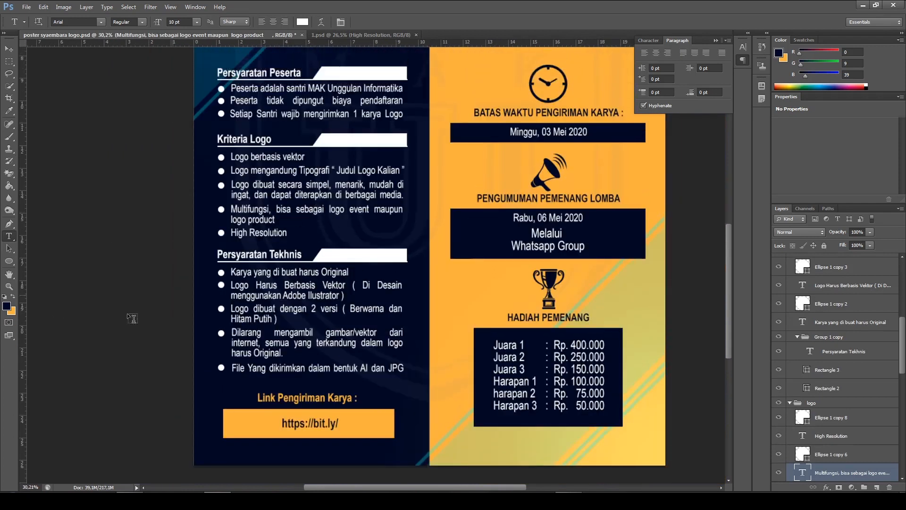
pyautogui.scroll(1, 283, 283)
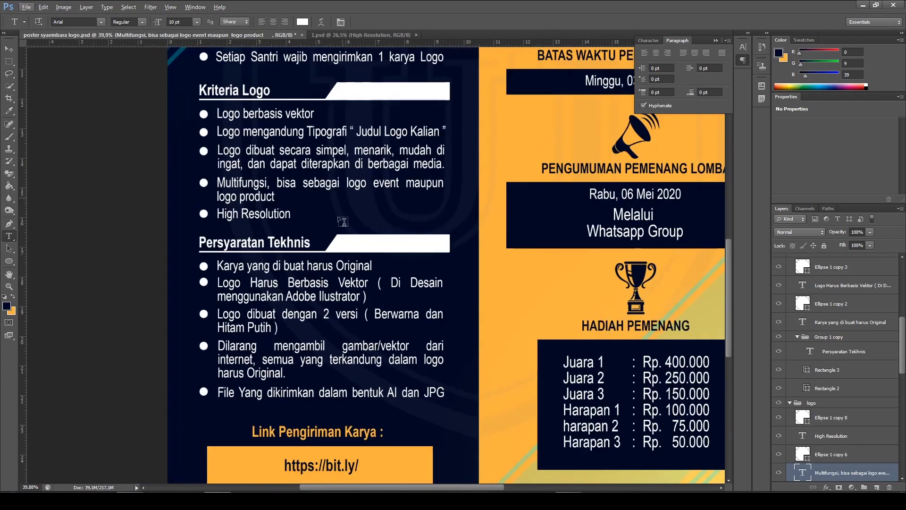
pyautogui.click(343, 37)
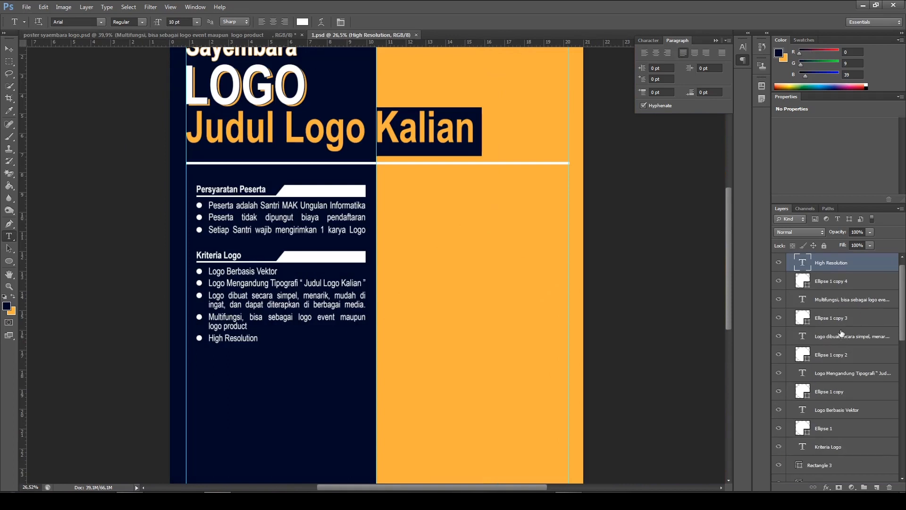
# Collapse the Kriteria Logo and Persyaratan Peserta layer groups
pyautogui.scroll(1, 841, 333)
pyautogui.click(790, 259)
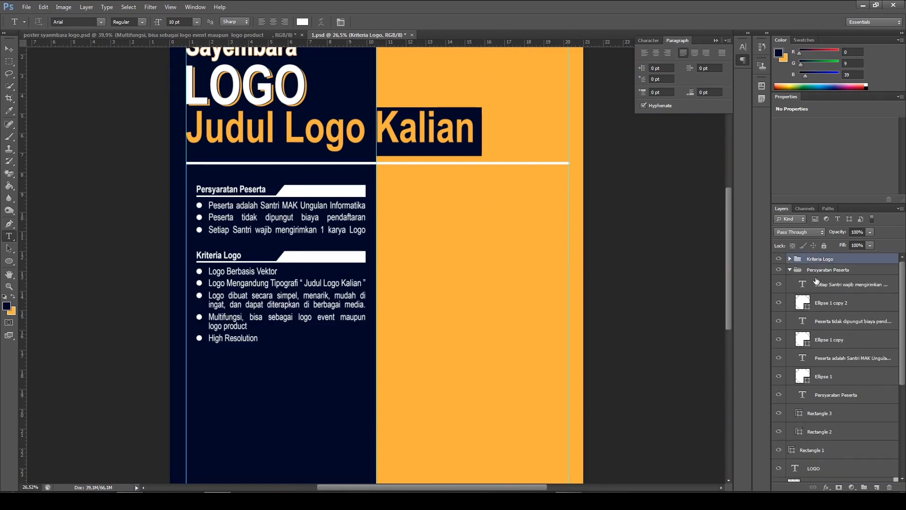
pyautogui.click(797, 270)
pyautogui.click(790, 270)
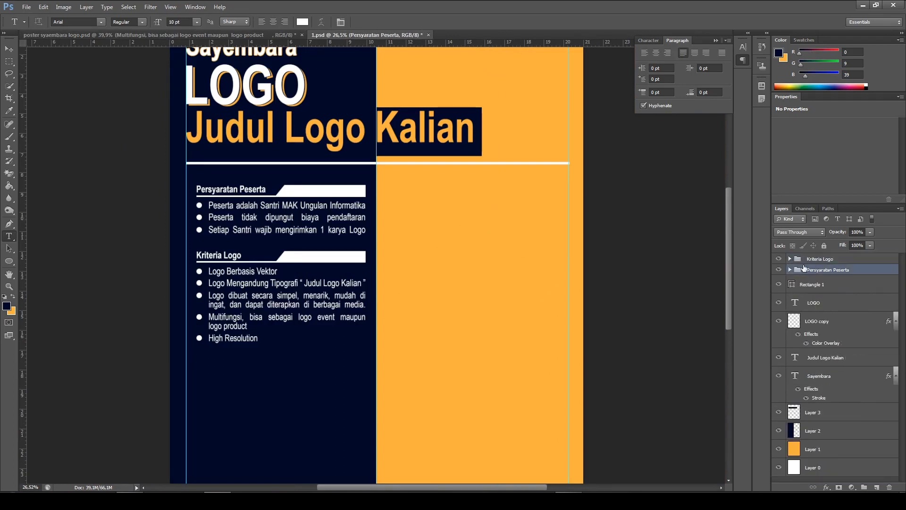
# Duplicate the Kriteria Logo group and rename the copy "Persyaratan Tekhnis"
pyautogui.click(815, 259)
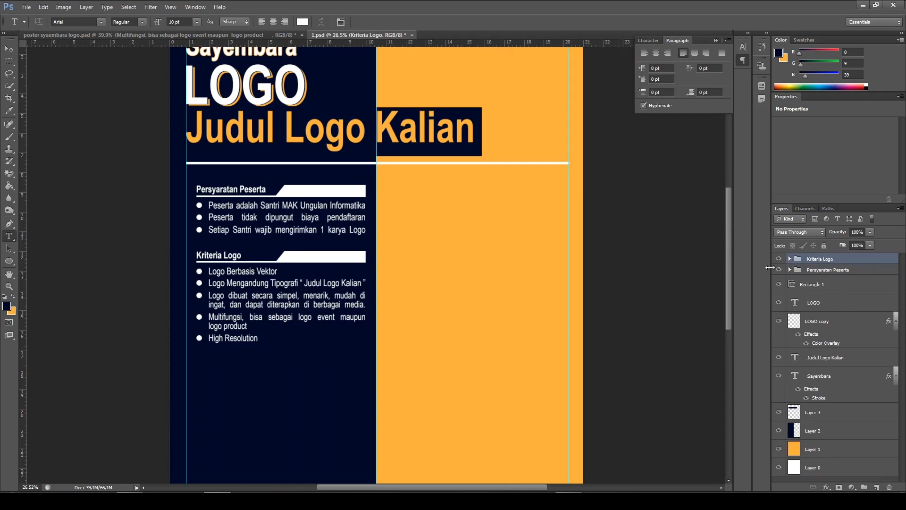
pyautogui.hotkey('ctrl', 'j')
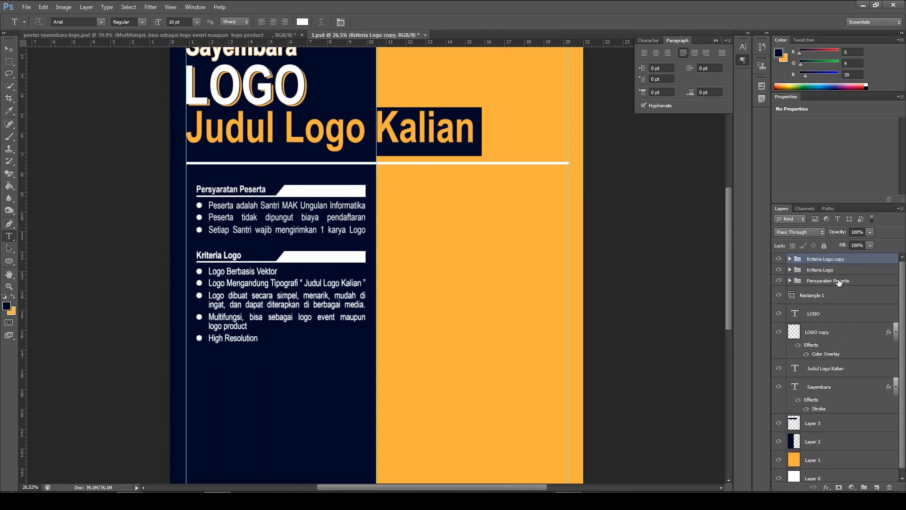
pyautogui.doubleClick(830, 260)
pyautogui.write('Persyaratan Tekhnis')
# Move the Persyaratan Tekhnis group straight down to sit just below the fifth bullet of "Kriteria Logo", and deselect it
pyautogui.click(9, 49)
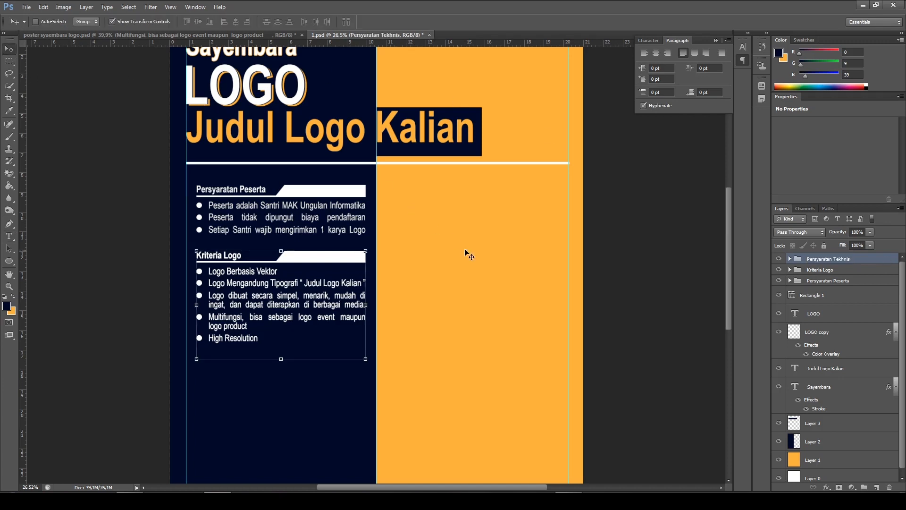
pyautogui.scroll(-3, 323, 354)
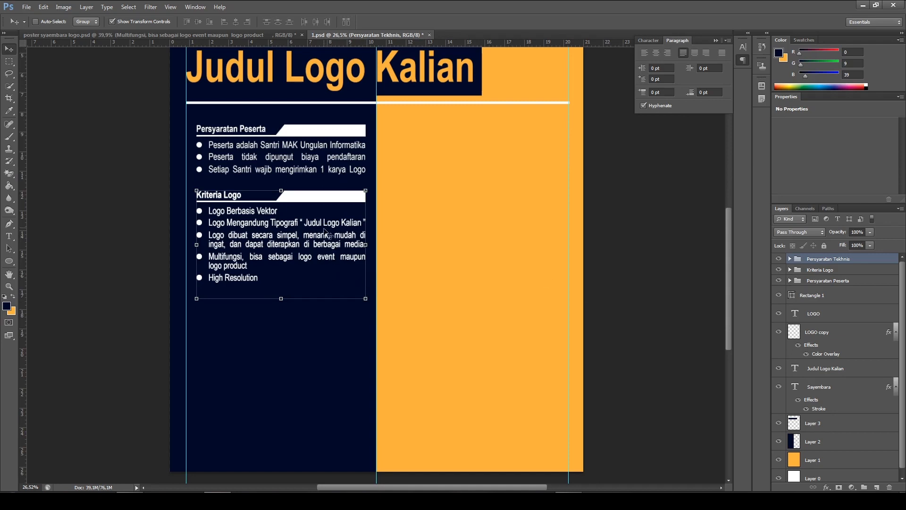
pyautogui.scroll(-1, 326, 232)
pyautogui.moveTo(320, 217); pyautogui.dragTo(324, 305)
pyautogui.press('Up')
pyautogui.press('Up')
pyautogui.press('Up')
pyautogui.press('Up')
pyautogui.press('Up')
pyautogui.press('Up')
pyautogui.press('Up')
pyautogui.press('Up')
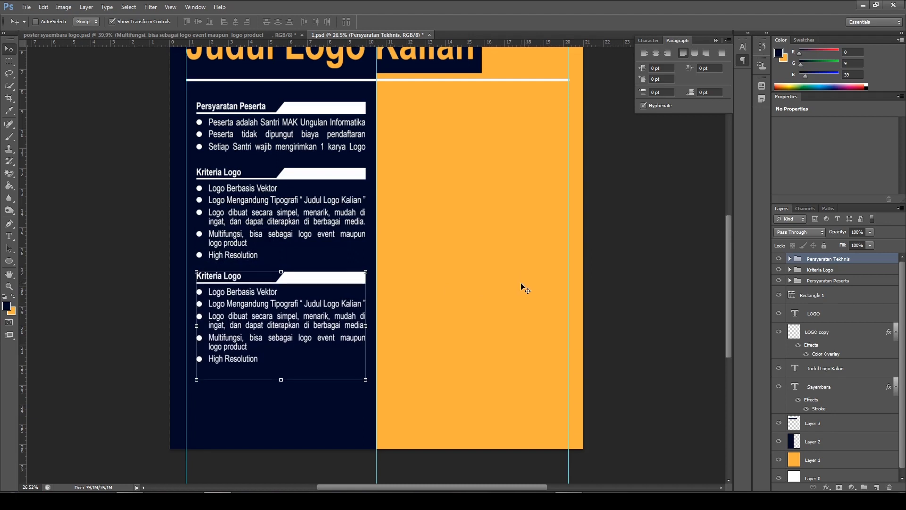
pyautogui.keyDown('ctrl'); pyautogui.click(638, 325); pyautogui.keyUp('ctrl')
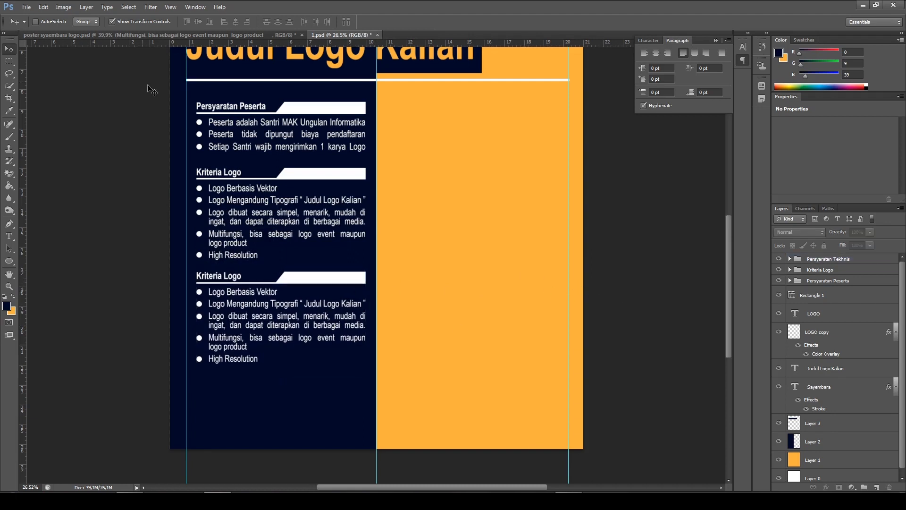
# Replace the heading text of the lower duplicated section with "Persyaratan Tekhnis" and commit it
pyautogui.click(125, 33)
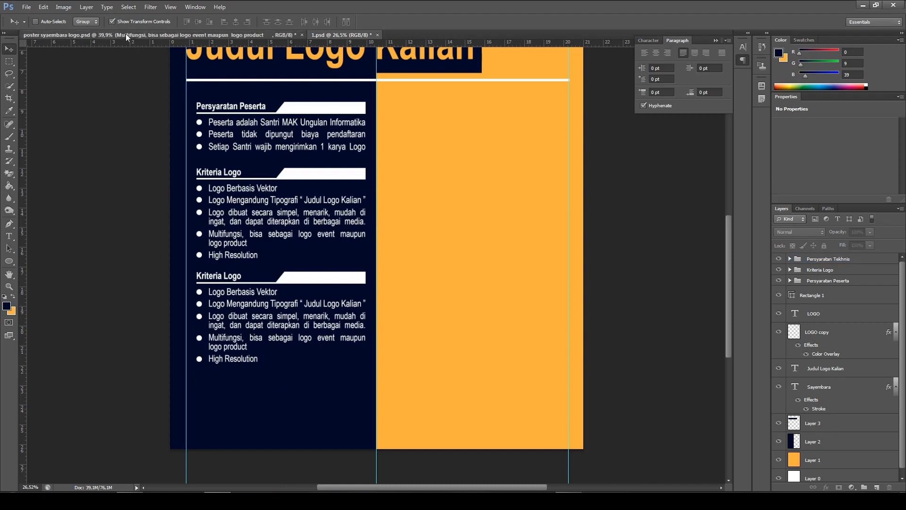
pyautogui.click(350, 34)
pyautogui.scroll(3, 323, 182)
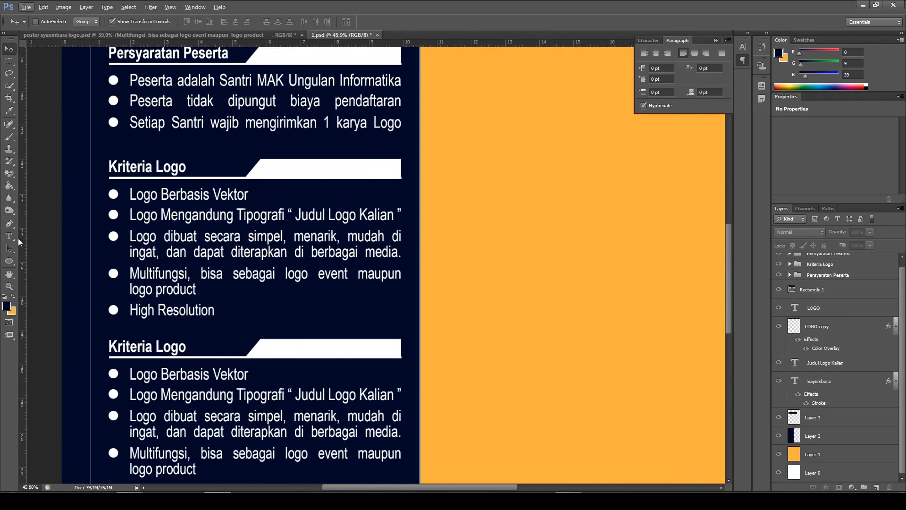
pyautogui.press('t')
pyautogui.moveTo(250, 288); pyautogui.dragTo(321, 289)
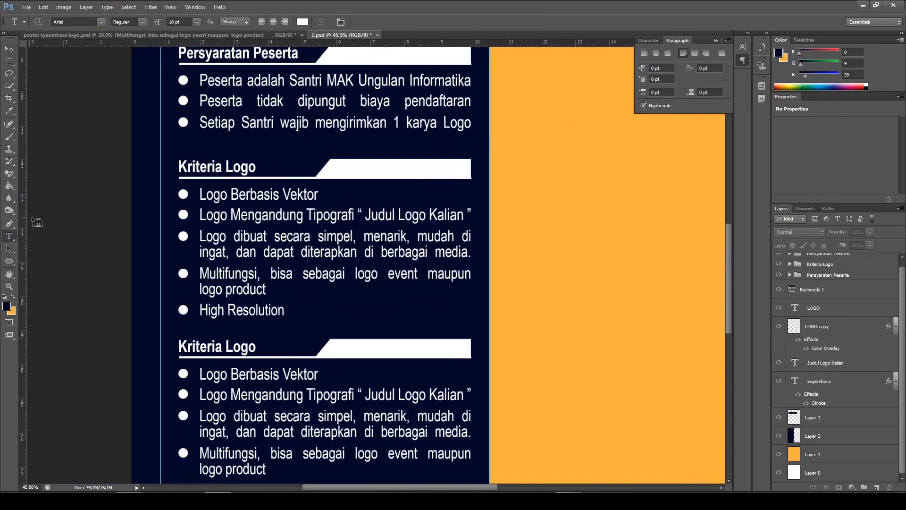
pyautogui.rightClick(9, 236)
pyautogui.click(50, 235)
pyautogui.scroll(-3, 310, 304)
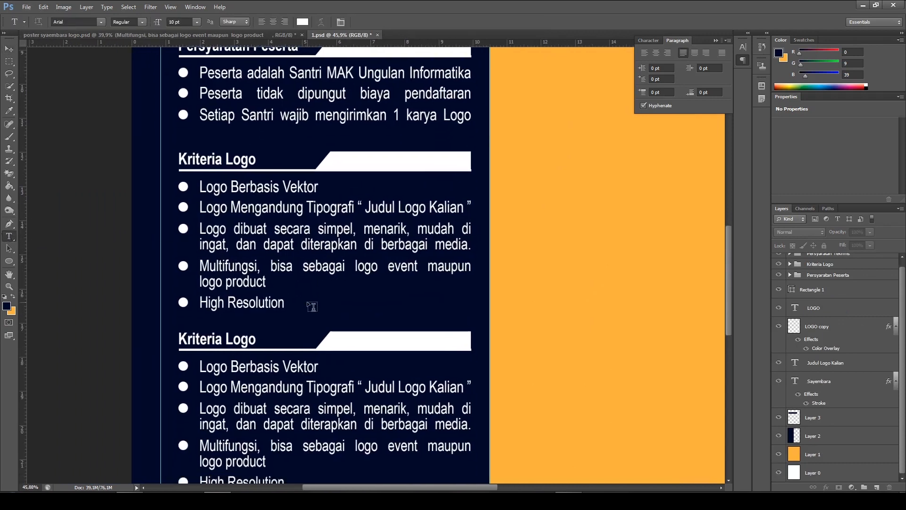
pyautogui.click(227, 291)
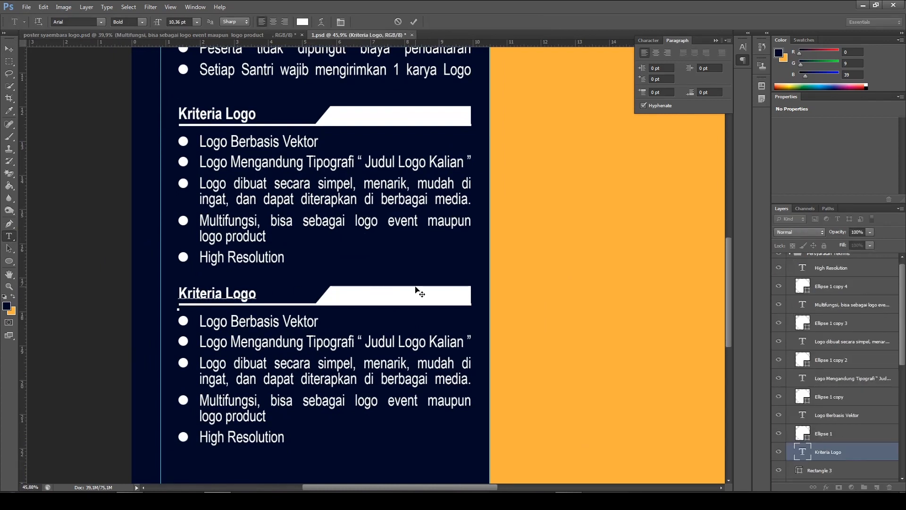
pyautogui.hotkey('ctrl', 'a')
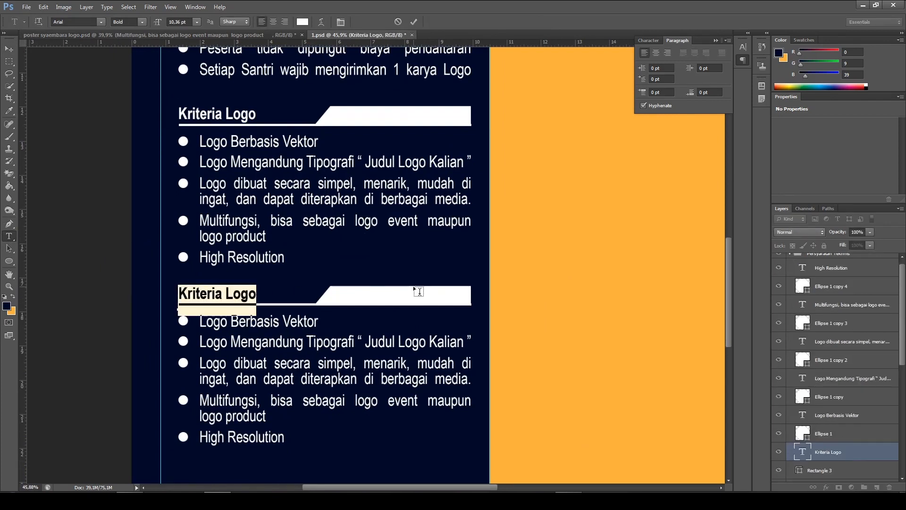
pyautogui.write('Persya')
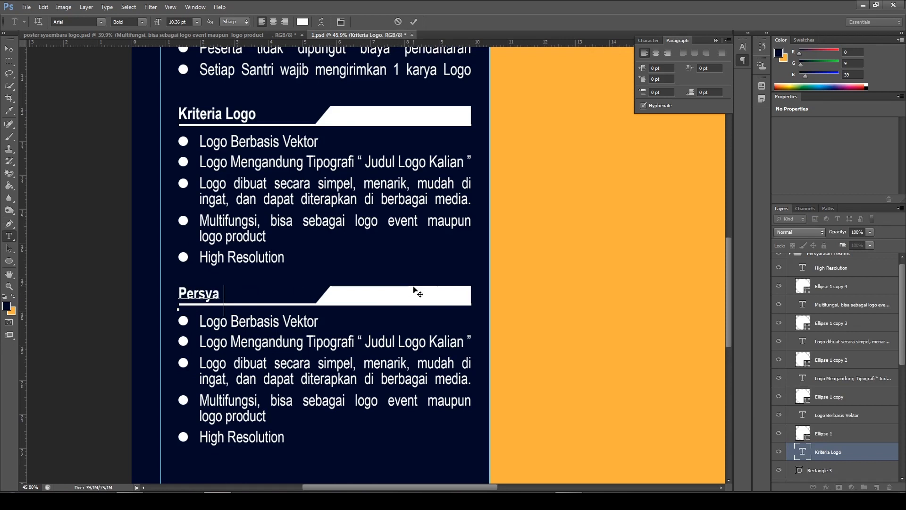
pyautogui.write('ratan Tekhnis')
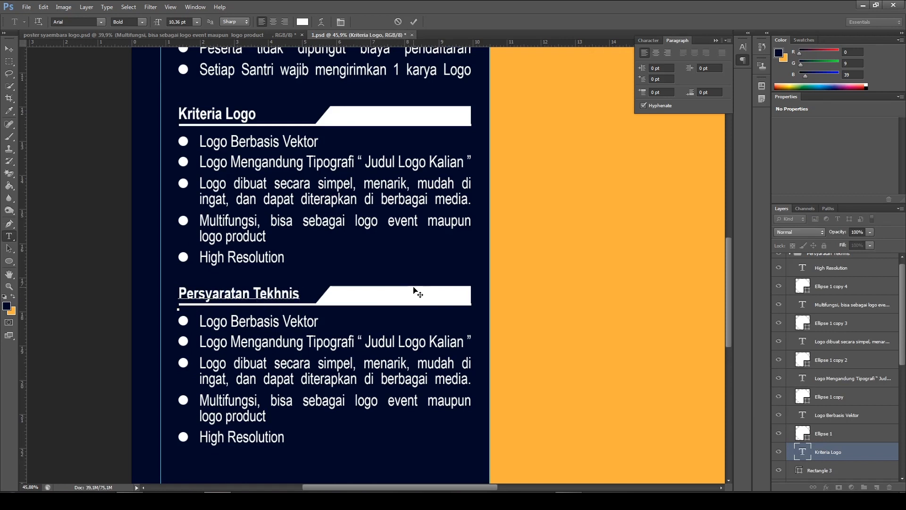
pyautogui.click(414, 22)
# Check the reference poster's technical requirements, and replace the first bullet under "Persyaratan Tekhnis" in 1.psd with "Karya Harus original"
pyautogui.scroll(-2, 491, 189)
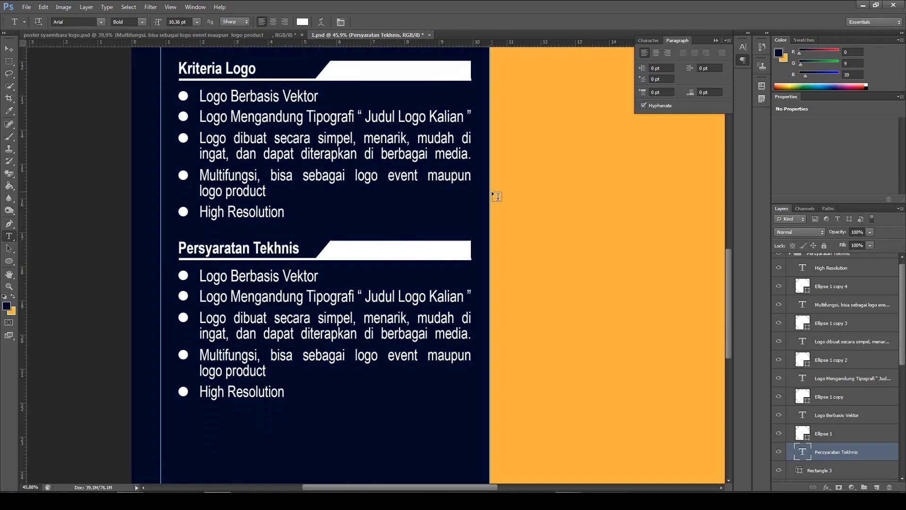
pyautogui.scroll(-2, 491, 193)
pyautogui.click(152, 36)
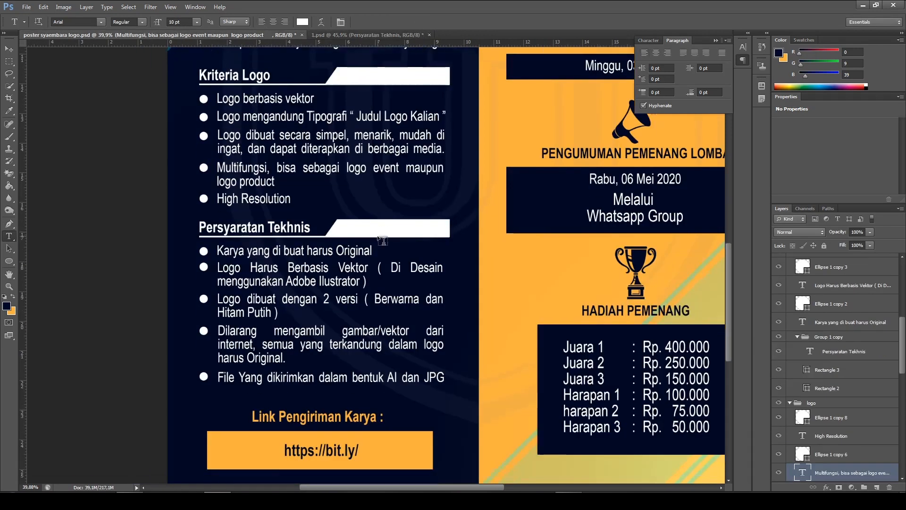
pyautogui.scroll(-1, 383, 241)
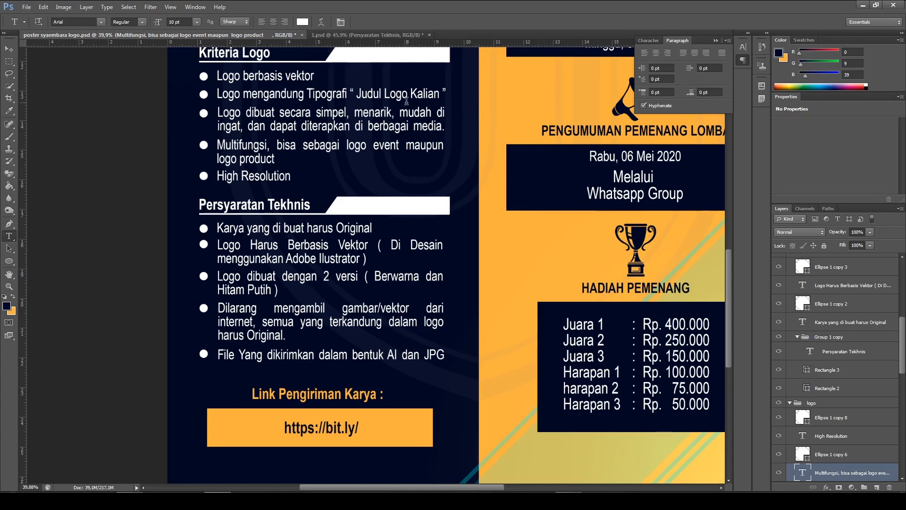
pyautogui.click(341, 35)
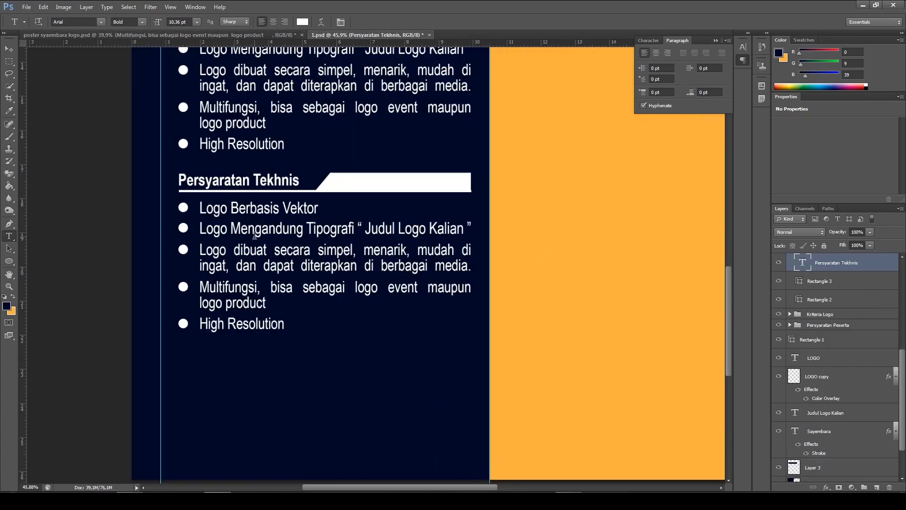
pyautogui.click(252, 209)
pyautogui.hotkey('ctrl', 'a')
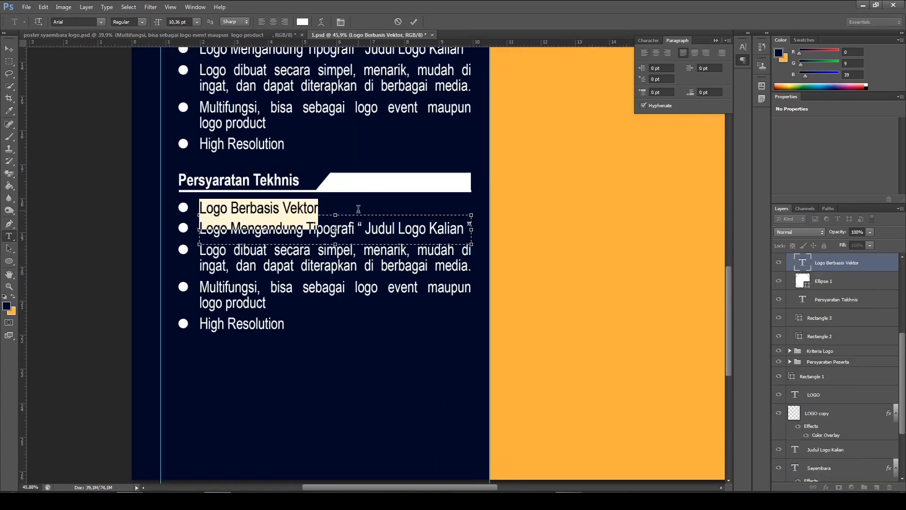
pyautogui.write('Ka')
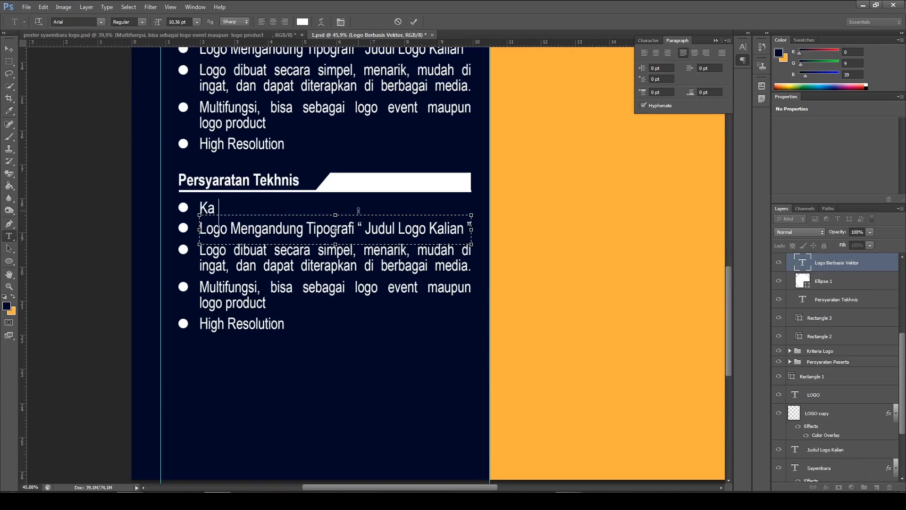
pyautogui.write('rya Harus original')
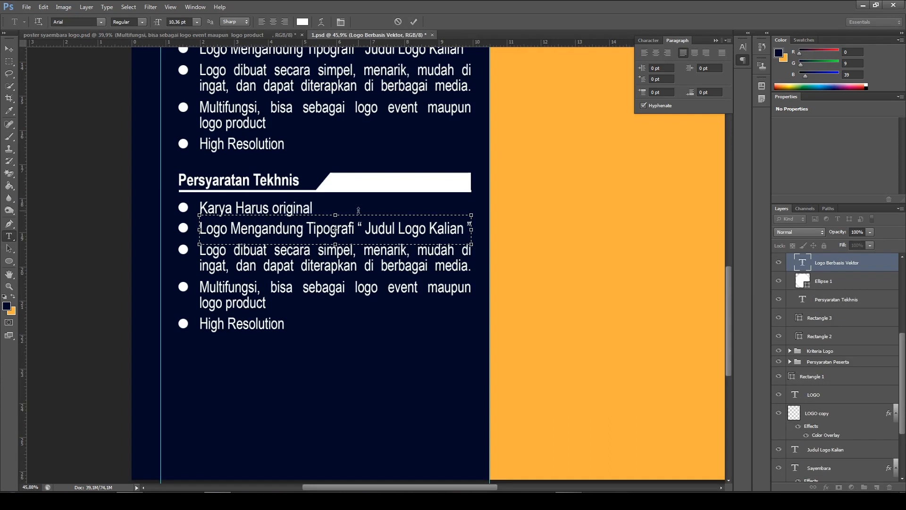
pyautogui.click(413, 22)
# In the reference poster document, copy the second "Persyaratan Tekhnis" bullet, "Logo Harus Berbasis Vektor ( Di Desain menggunakan Adobe Ilustrator )"
pyautogui.click(129, 37)
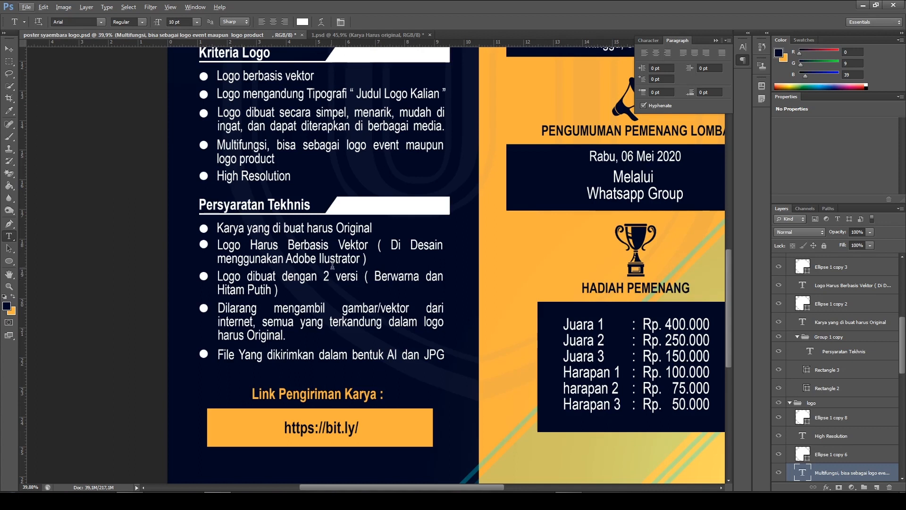
pyautogui.scroll(1, 332, 271)
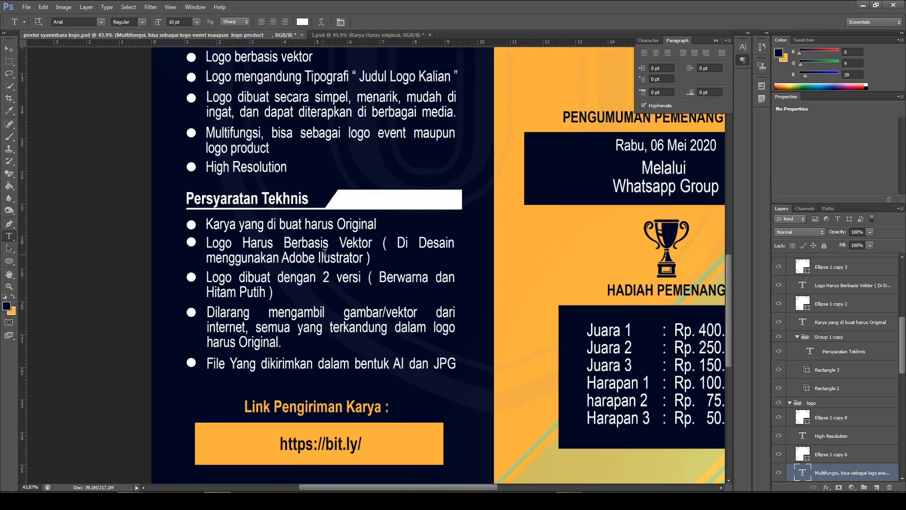
pyautogui.scroll(-3, 324, 253)
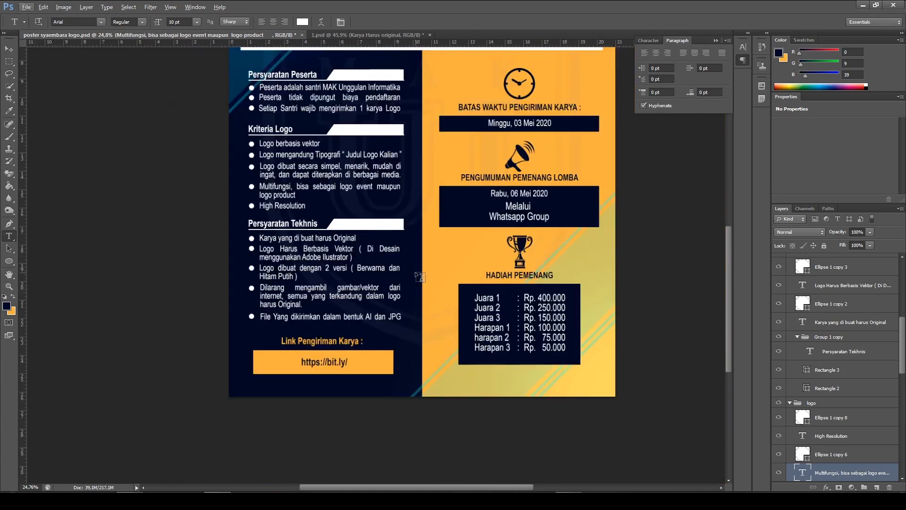
pyautogui.scroll(-1, 435, 283)
pyautogui.moveTo(460, 275); pyautogui.dragTo(446, 281)
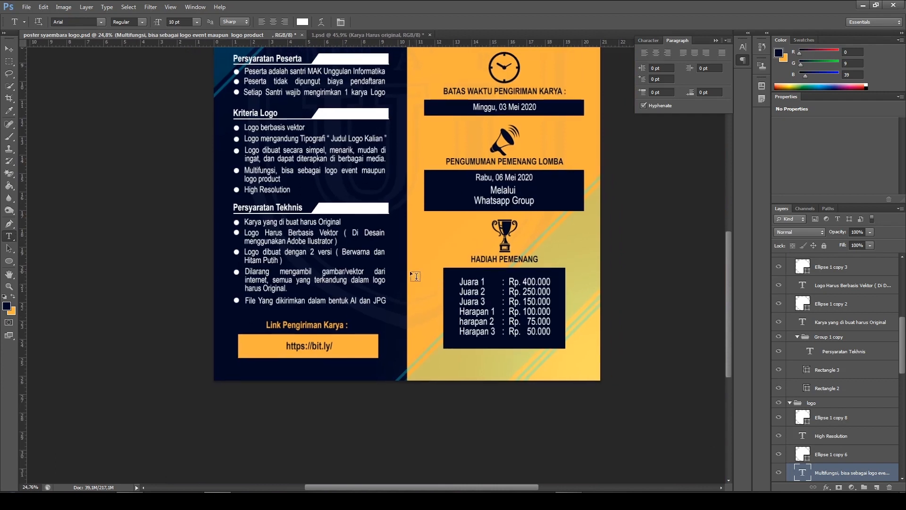
pyautogui.scroll(1, 322, 260)
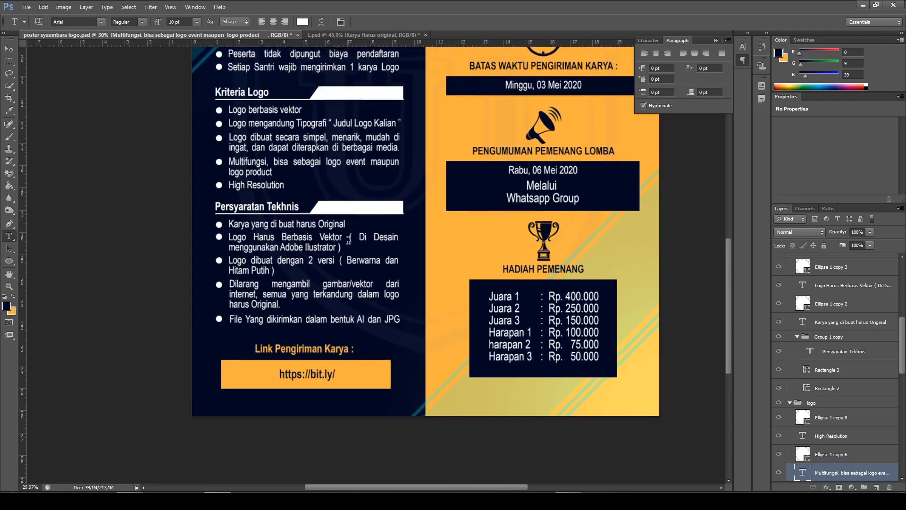
pyautogui.scroll(1, 347, 240)
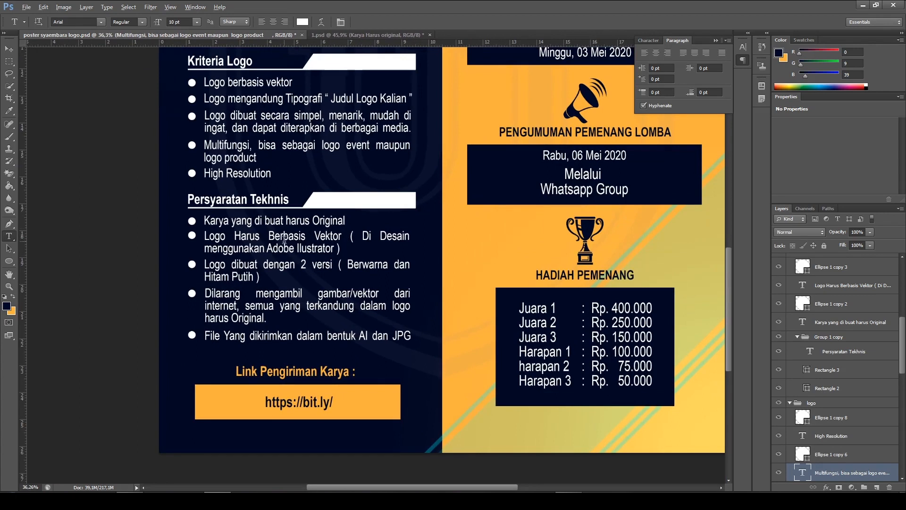
pyautogui.scroll(1, 284, 240)
pyautogui.moveTo(189, 235); pyautogui.dragTo(389, 246)
pyautogui.hotkey('ctrl', 'c')
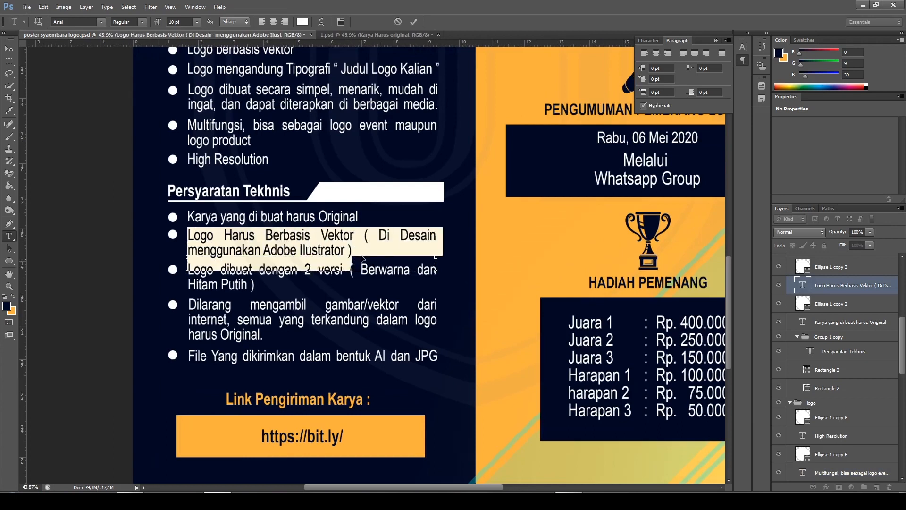
# In 1.psd, replace the second bullet under "Persyaratan Tekhnis" with the copied Adobe Ilustrator requirement and commit it
pyautogui.click(355, 34)
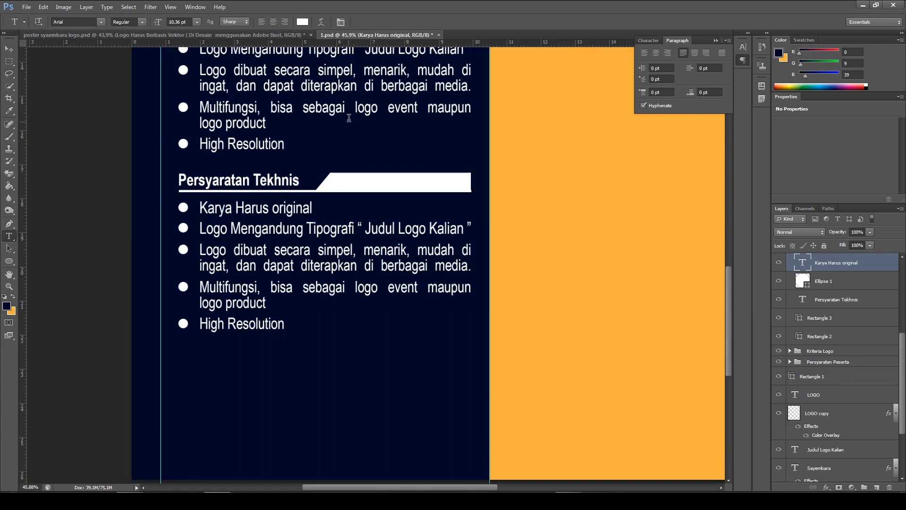
pyautogui.scroll(1, 331, 224)
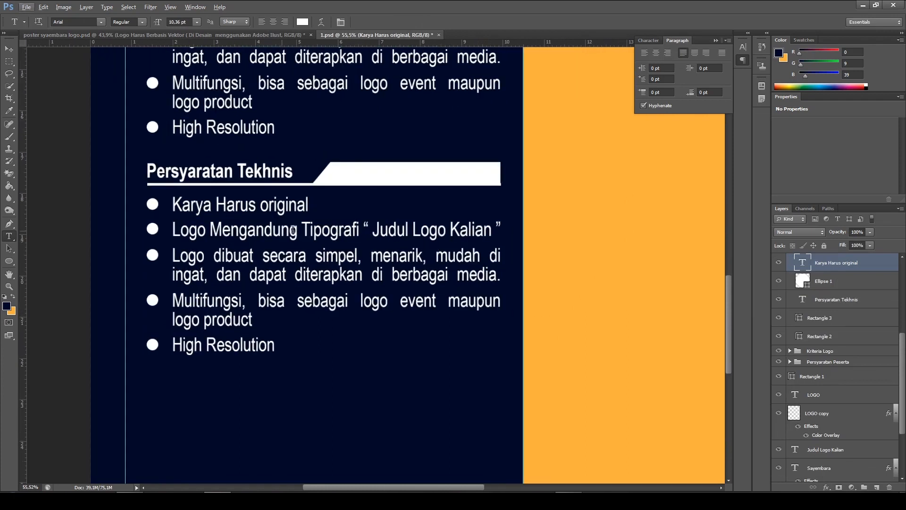
pyautogui.click(306, 228)
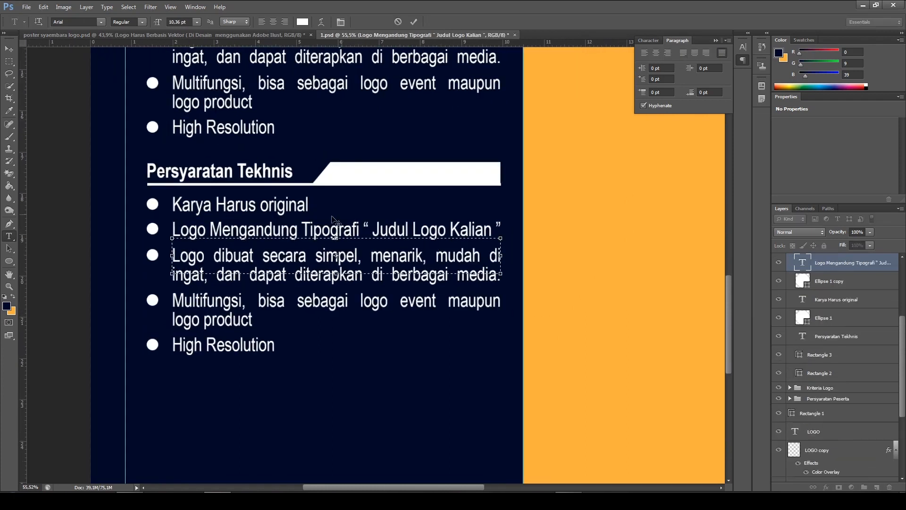
pyautogui.hotkey('ctrl', 'a')
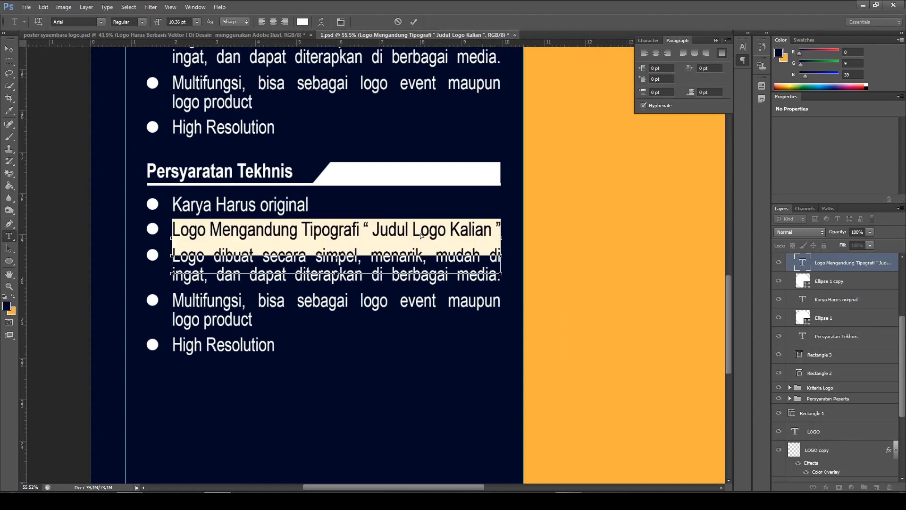
pyautogui.hotkey('ctrl', 'v')
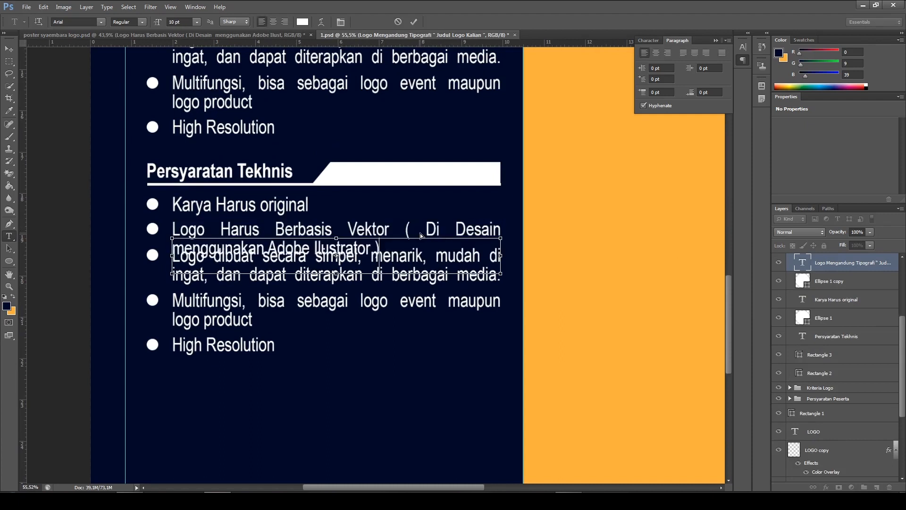
pyautogui.click(415, 20)
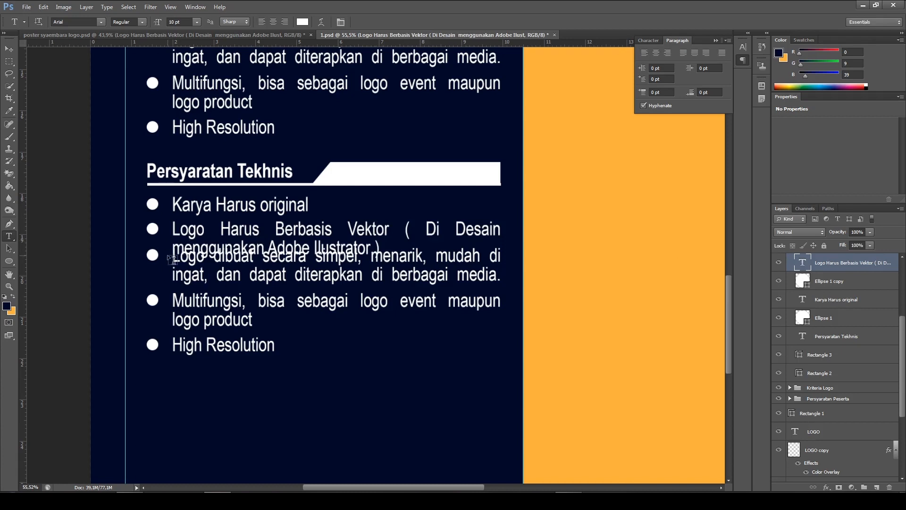
# Select the layers of the third to fifth "Persyaratan Tekhnis" bullets and move them down to clear the two-line second bullet
pyautogui.scroll(4, 840, 309)
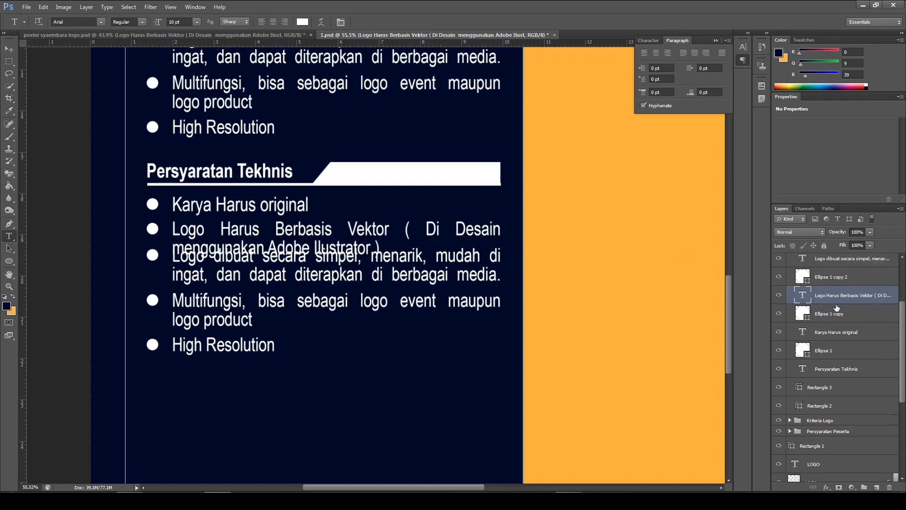
pyautogui.click(846, 320)
pyautogui.scroll(2, 845, 319)
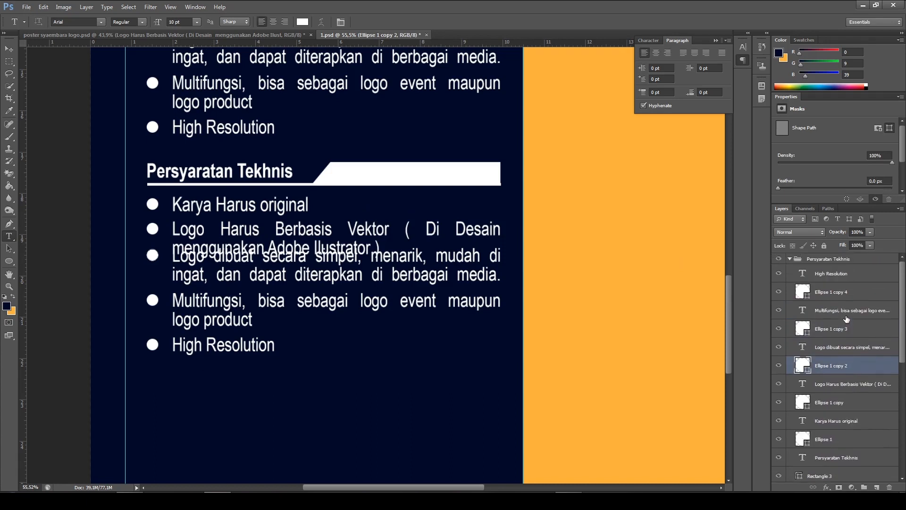
pyautogui.keyDown('shift'); pyautogui.click(840, 278); pyautogui.keyUp('shift')
pyautogui.press('v')
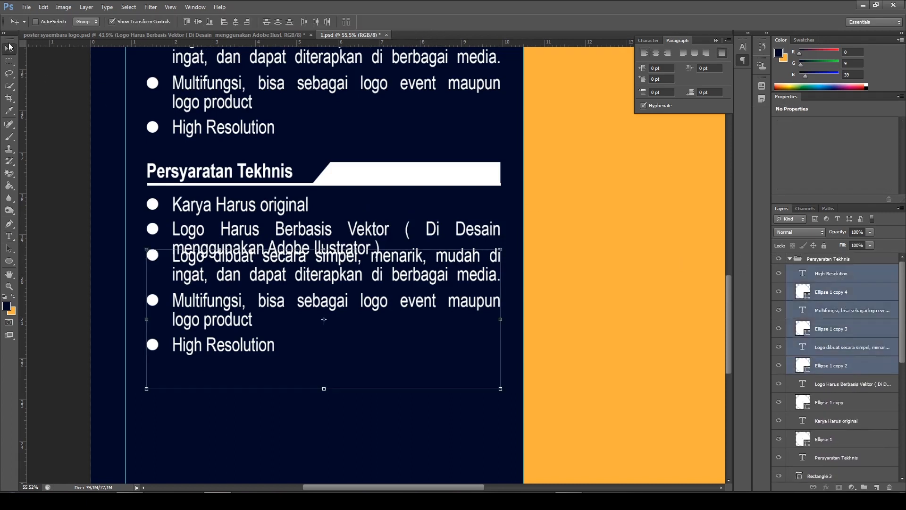
pyautogui.moveTo(402, 329); pyautogui.dragTo(401, 338)
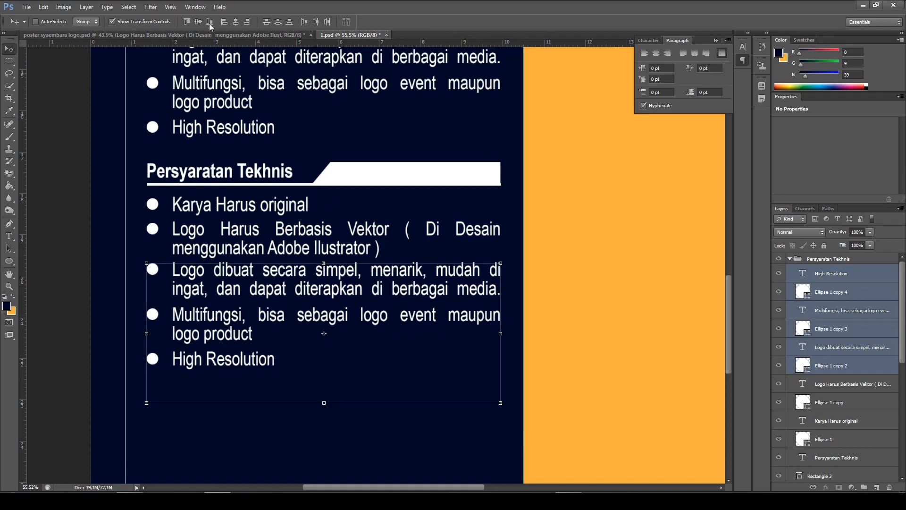
# In the reference poster document, copy the third "Persyaratan Tekhnis" bullet, "Logo dibuat dengan 2 versi ( Berwarna dan Hitam Putih )"
pyautogui.click(204, 36)
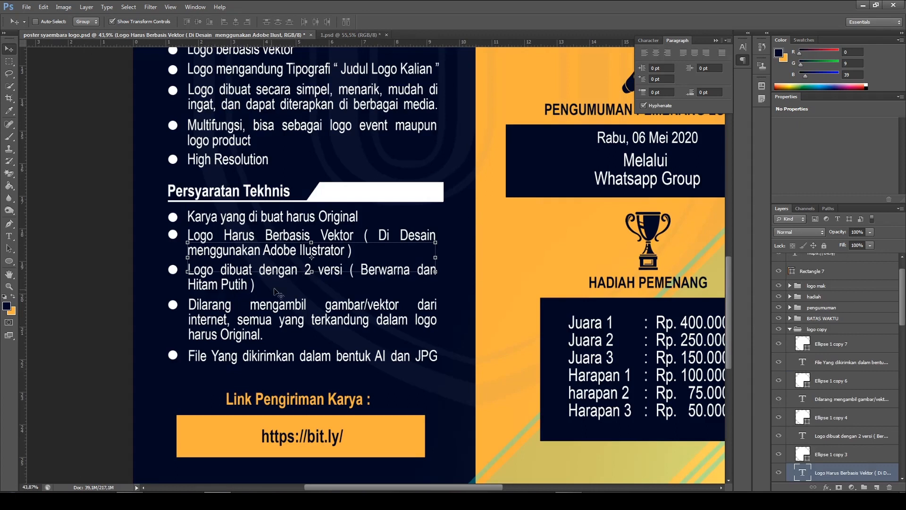
pyautogui.keyDown('ctrl'); pyautogui.click(96, 283); pyautogui.keyUp('ctrl')
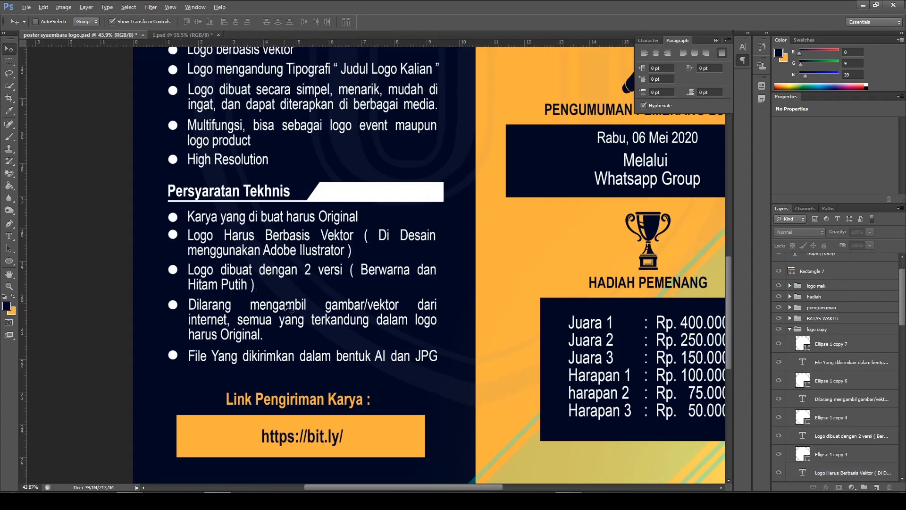
pyautogui.scroll(3, 286, 307)
pyautogui.scroll(-3, 256, 202)
pyautogui.click(188, 34)
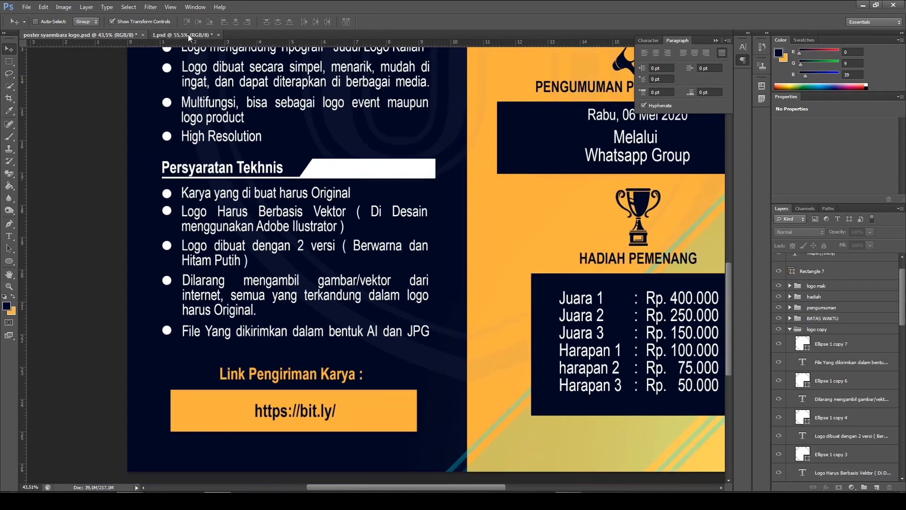
pyautogui.click(64, 35)
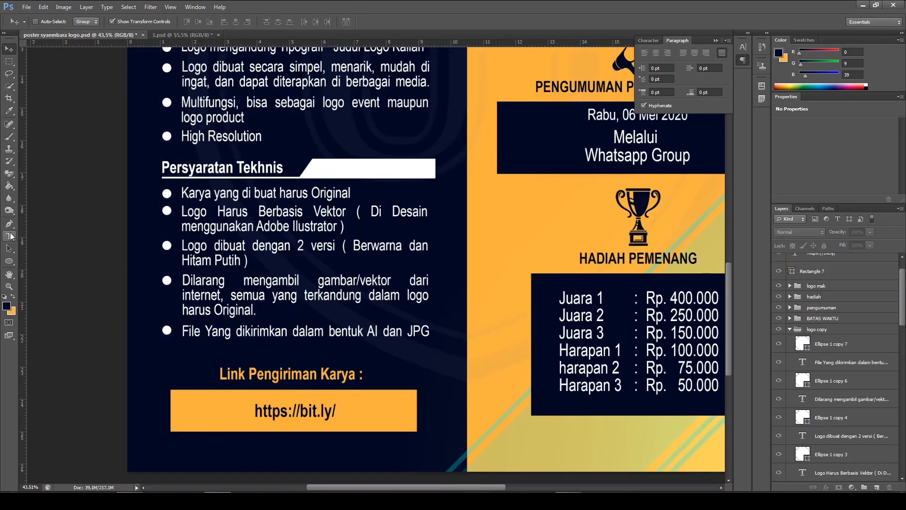
pyautogui.click(8, 236)
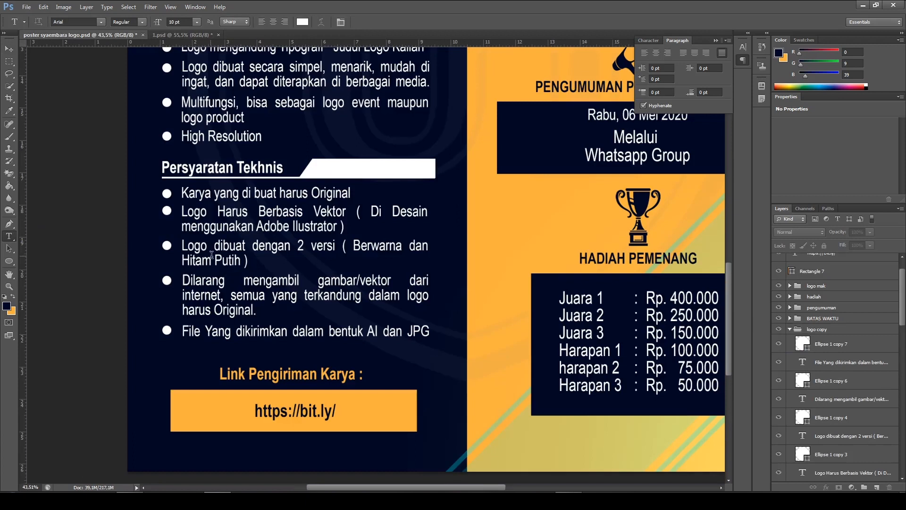
pyautogui.moveTo(184, 245); pyautogui.dragTo(269, 268)
pyautogui.hotkey('ctrl', 'c')
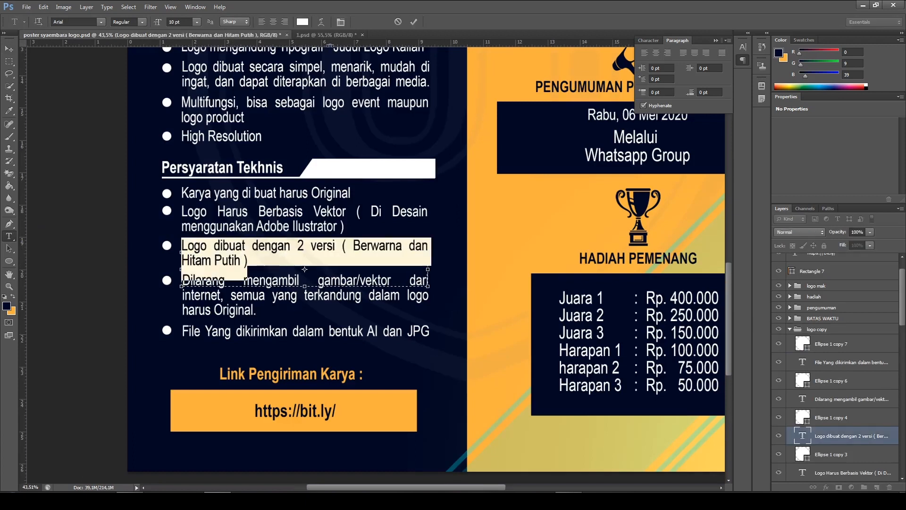
# In 1.psd, replace the third bullet under "Persyaratan Tekhnis" with the copied two-version logo requirement and commit it
pyautogui.click(325, 35)
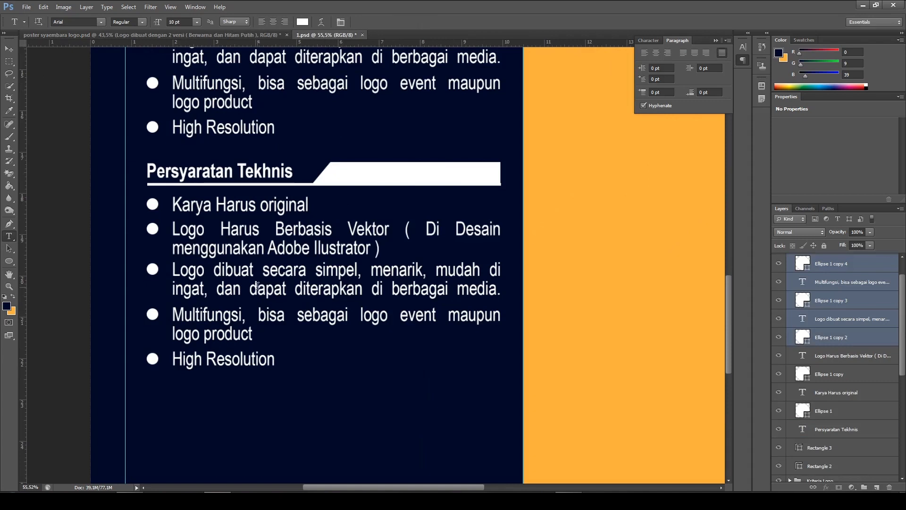
pyautogui.click(241, 270)
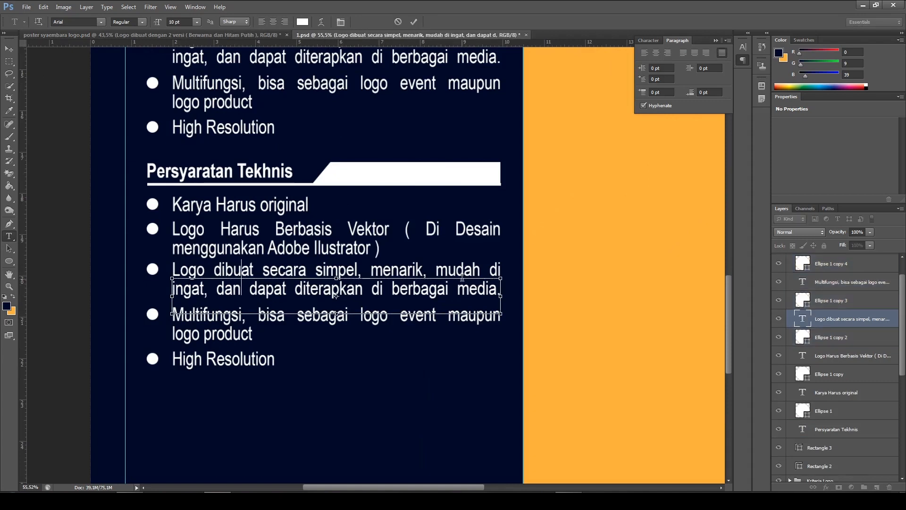
pyautogui.hotkey('ctrl', 'a')
pyautogui.press('BackSpace')
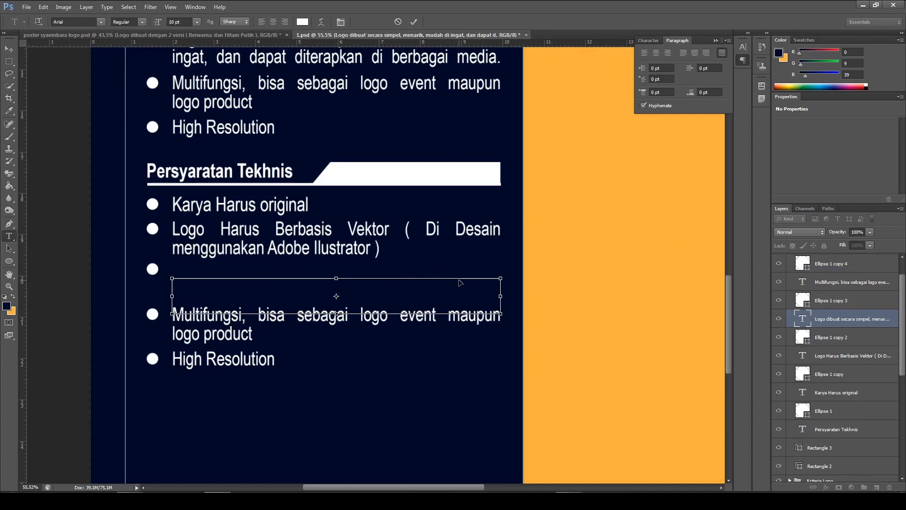
pyautogui.hotkey('ctrl', 'v')
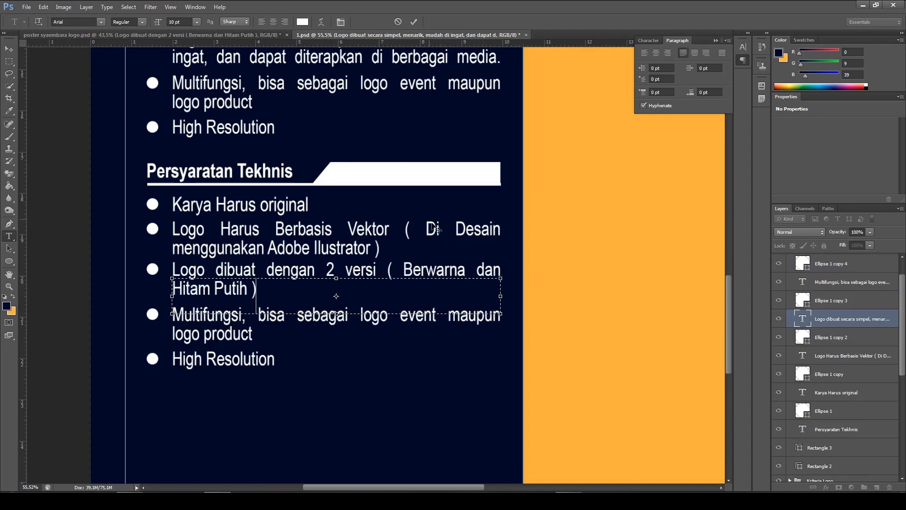
pyautogui.click(413, 22)
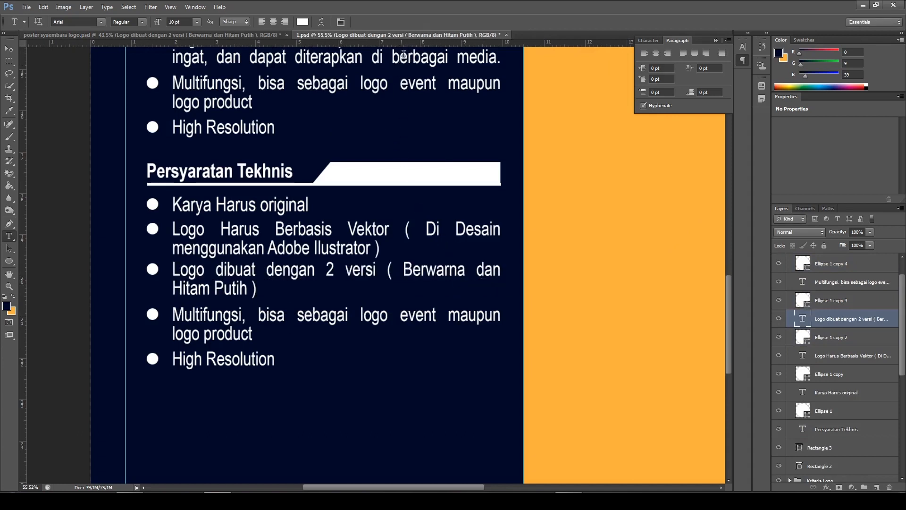
# In the reference poster document, copy the fourth "Persyaratan Tekhnis" bullet, which starts "Dilarang mengambil gambar/vektor dari internet"
pyautogui.click(167, 35)
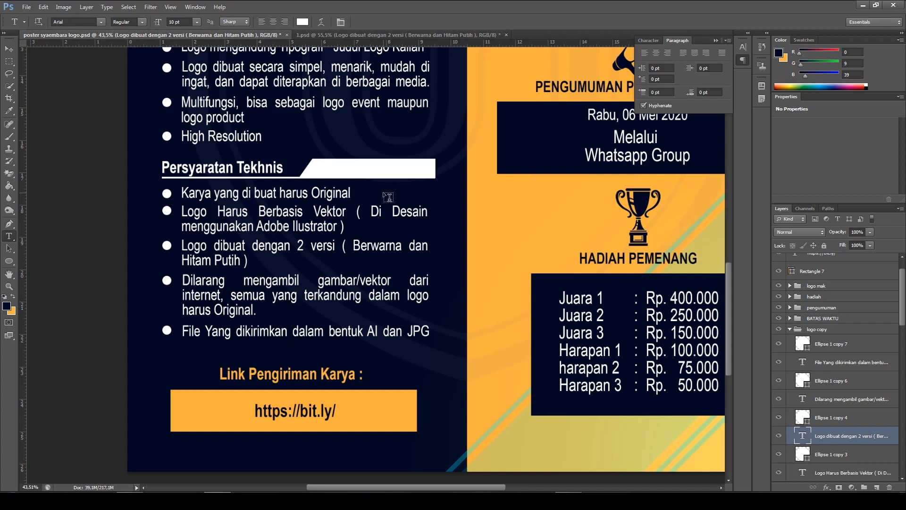
pyautogui.scroll(1, 234, 311)
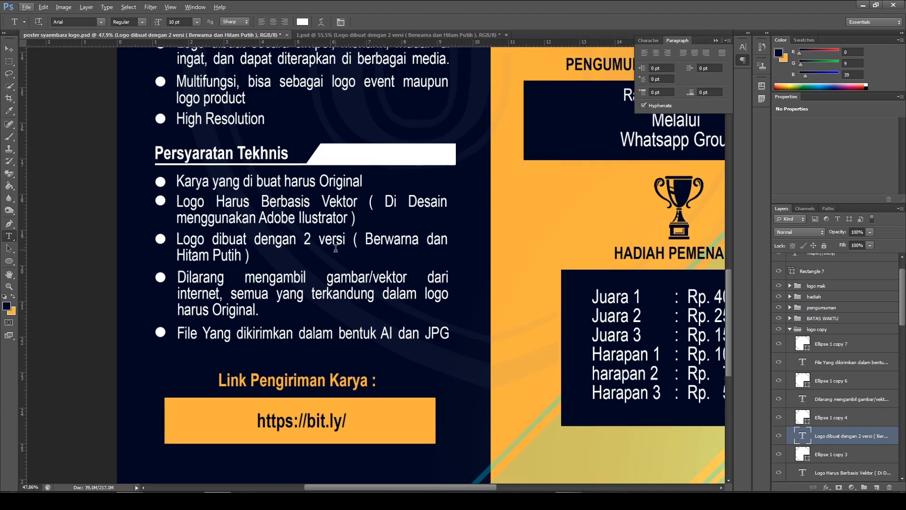
pyautogui.scroll(-1, 238, 271)
pyautogui.moveTo(183, 271); pyautogui.dragTo(283, 309)
pyautogui.hotkey('ctrl', 'c')
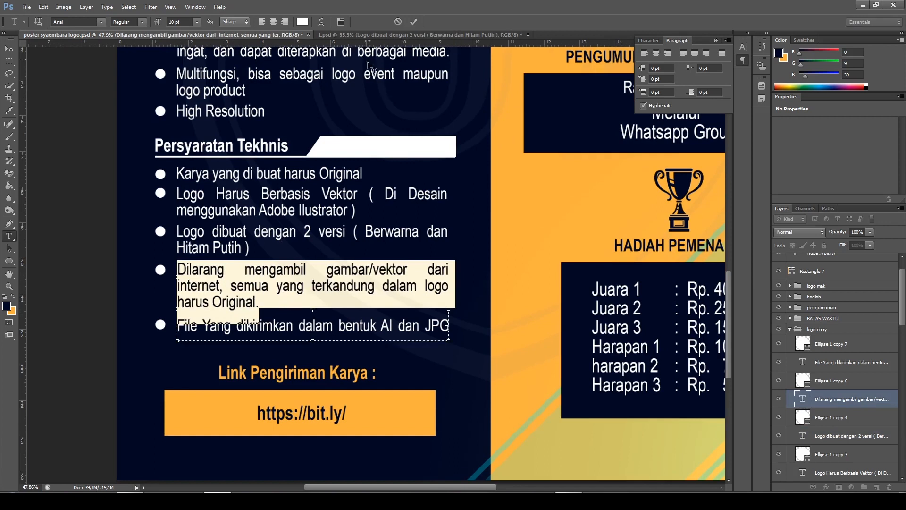
# In 1.psd, replace the fourth bullet under "Persyaratan Tekhnis" with the copied "Dilarang mengambil gambar/vektor" text and commit it
pyautogui.click(356, 35)
pyautogui.moveTo(183, 316); pyautogui.dragTo(385, 322)
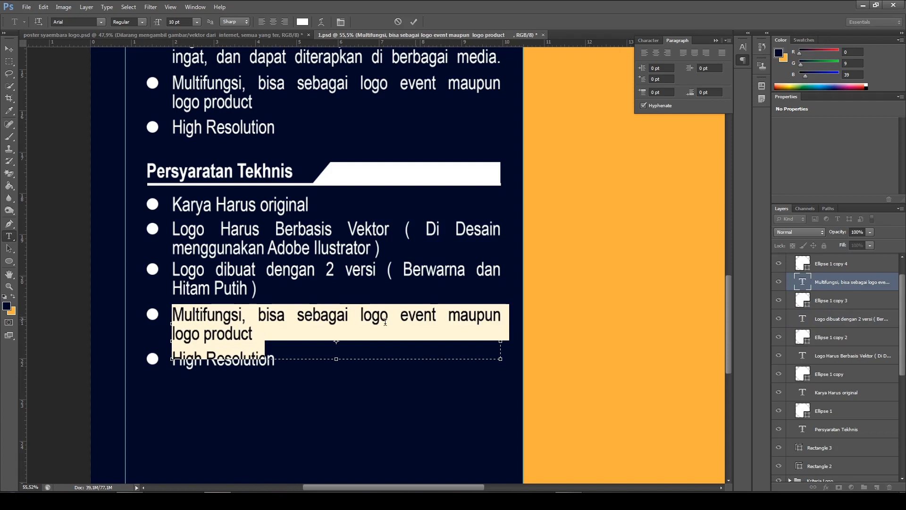
pyautogui.hotkey('ctrl', 'v')
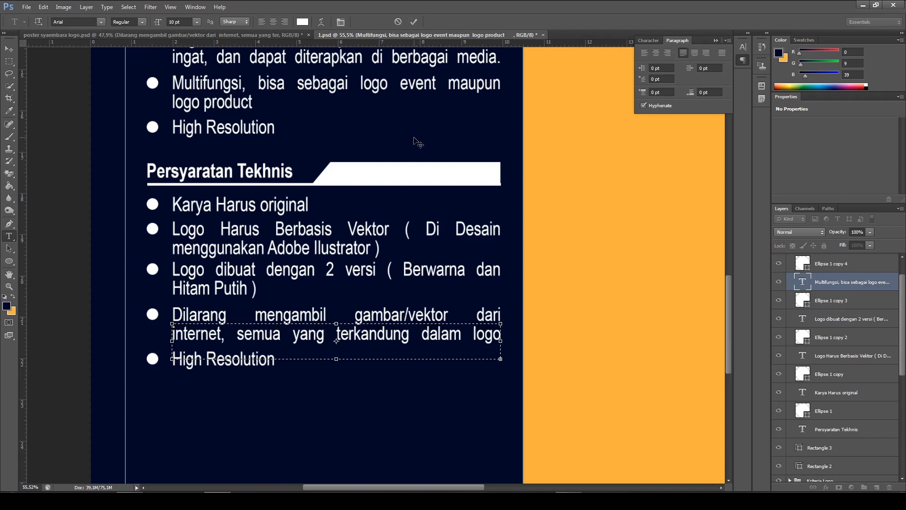
pyautogui.click(413, 22)
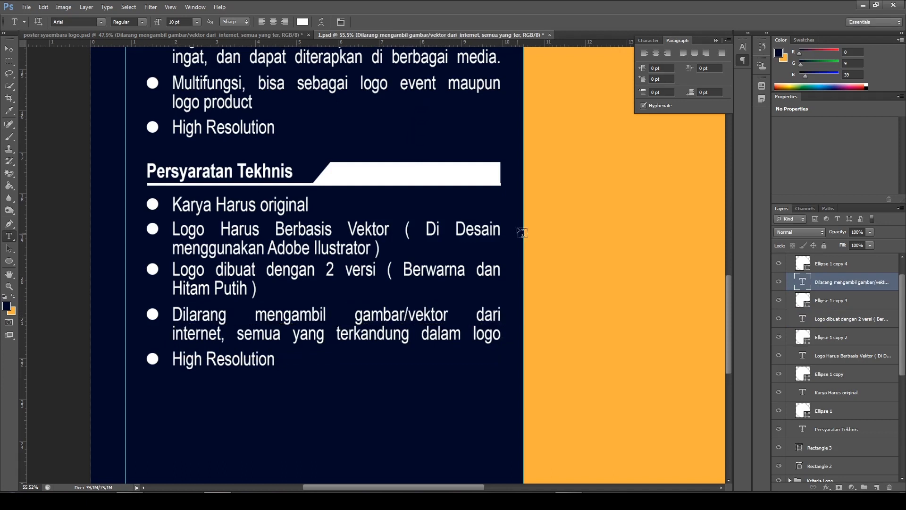
# Extend the fourth "Persyaratan Tekhnis" bullet's text box downward to fit its third line, "harus Original.", and commit it
pyautogui.scroll(-2, 442, 311)
pyautogui.click(383, 279)
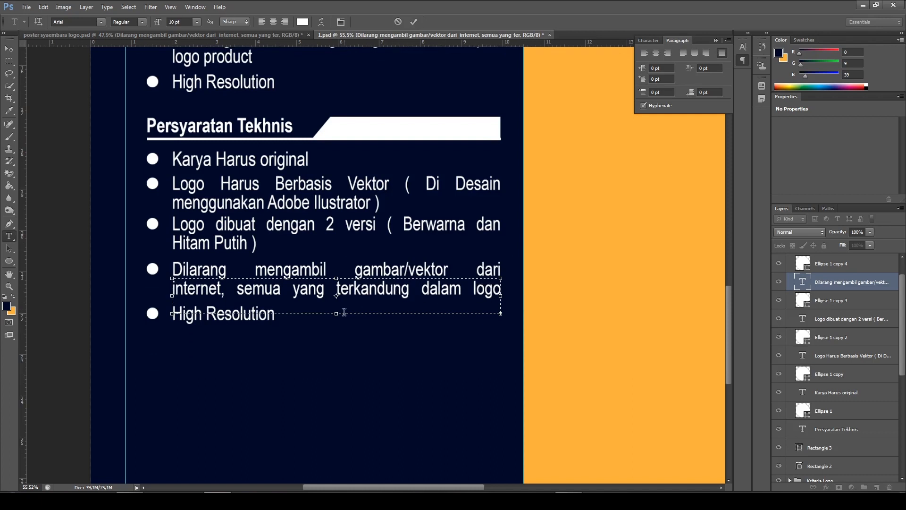
pyautogui.moveTo(337, 314); pyautogui.dragTo(336, 334)
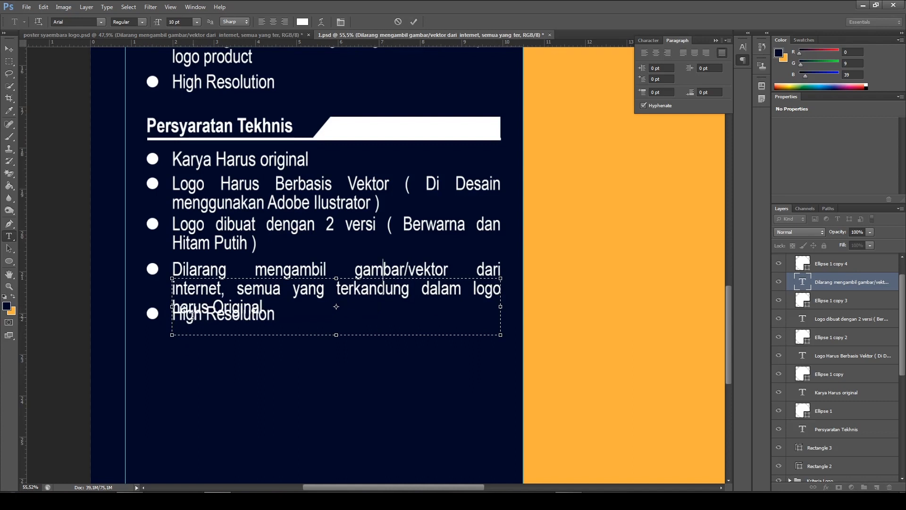
pyautogui.click(417, 22)
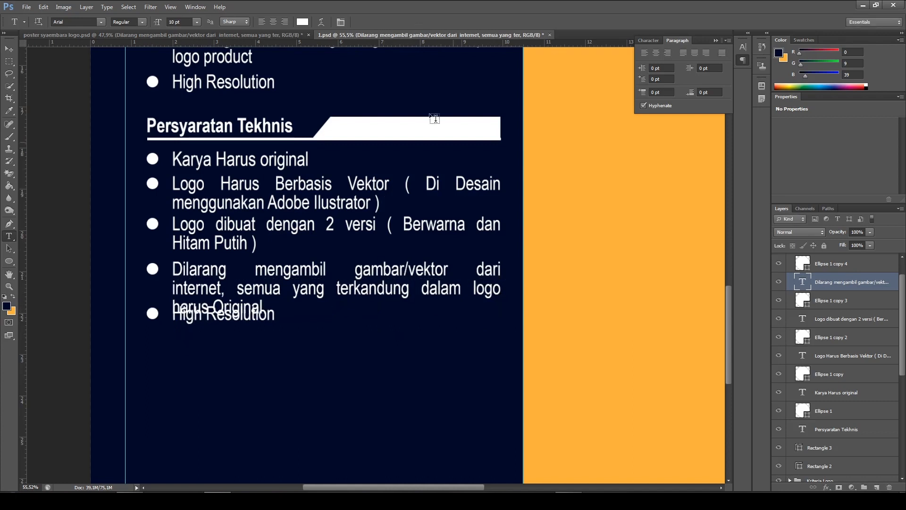
# Select the "High Resolution" text layer and its Ellipse 1 copy 4 bullet under "Persyaratan Tekhnis" and move them down clear of the fourth bullet
pyautogui.scroll(2, 844, 302)
pyautogui.keyDown('ctrl'); pyautogui.click(846, 293); pyautogui.keyUp('ctrl')
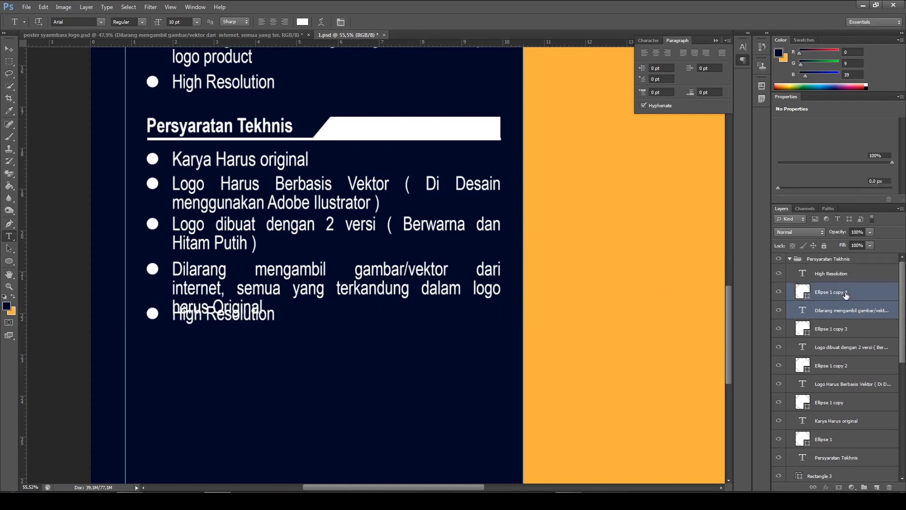
pyautogui.click(845, 296)
pyautogui.keyDown('ctrl'); pyautogui.click(840, 274); pyautogui.keyUp('ctrl')
pyautogui.press('v')
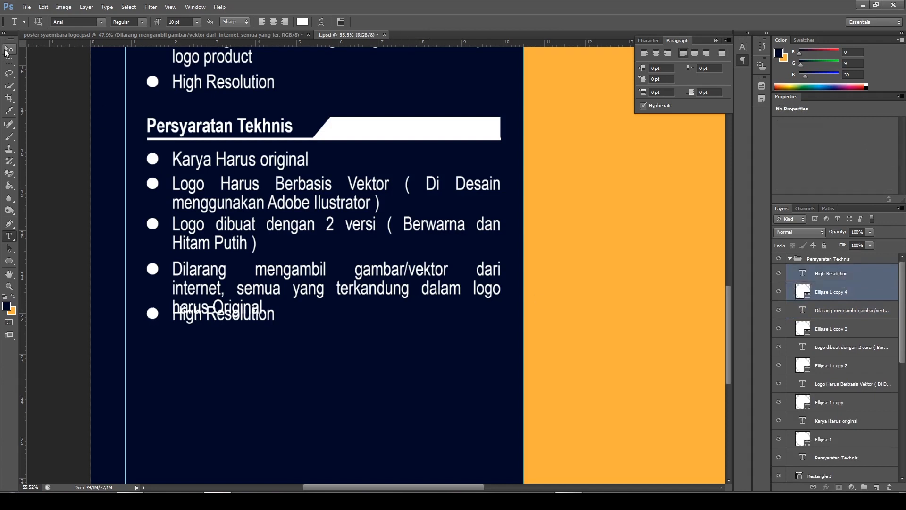
pyautogui.moveTo(288, 341); pyautogui.dragTo(284, 356)
# Check the fifth bullet in the reference poster, replace its counterpart in 1.psd with "File Yang dikirim dalam bentuk AI dan JPG" and commit it
pyautogui.click(165, 37)
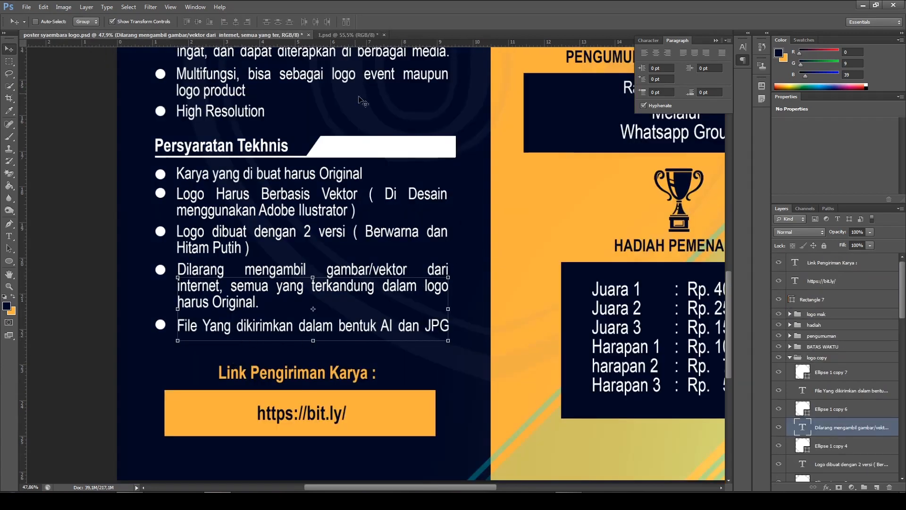
pyautogui.click(338, 36)
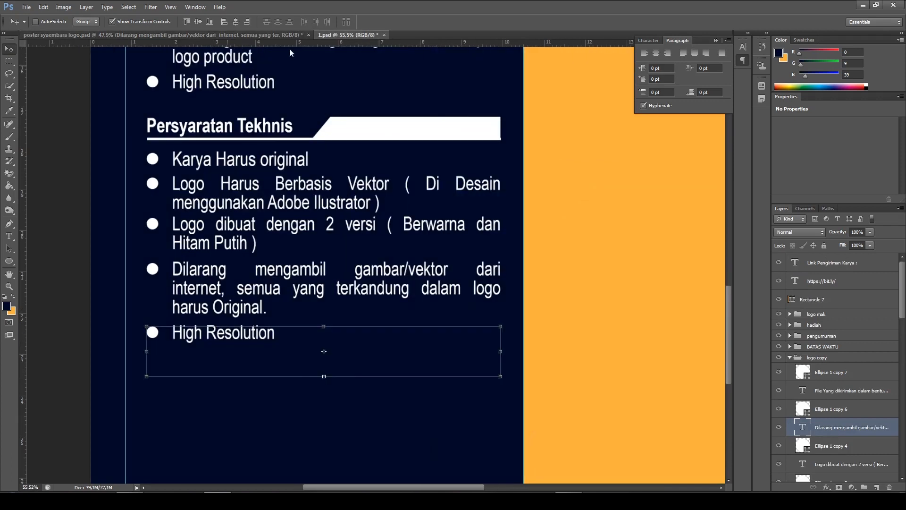
pyautogui.click(9, 236)
pyautogui.moveTo(172, 333); pyautogui.dragTo(275, 329)
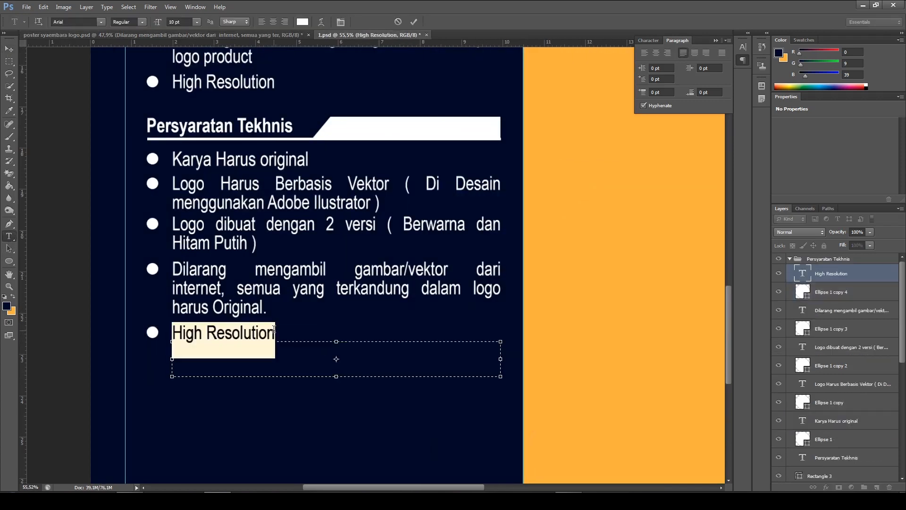
pyautogui.write('File Ya')
pyautogui.press('BackSpace')
pyautogui.write('ng dikirim ')
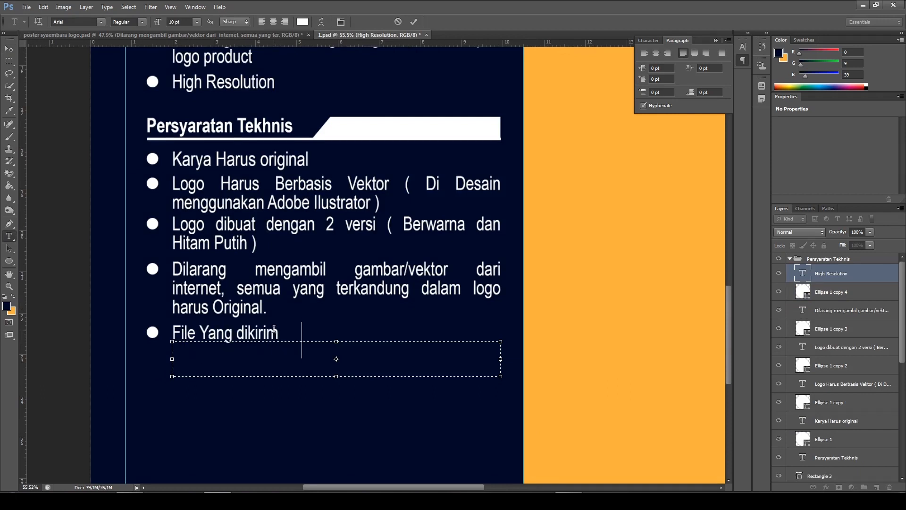
pyautogui.write('dalam')
pyautogui.write('bentuk ')
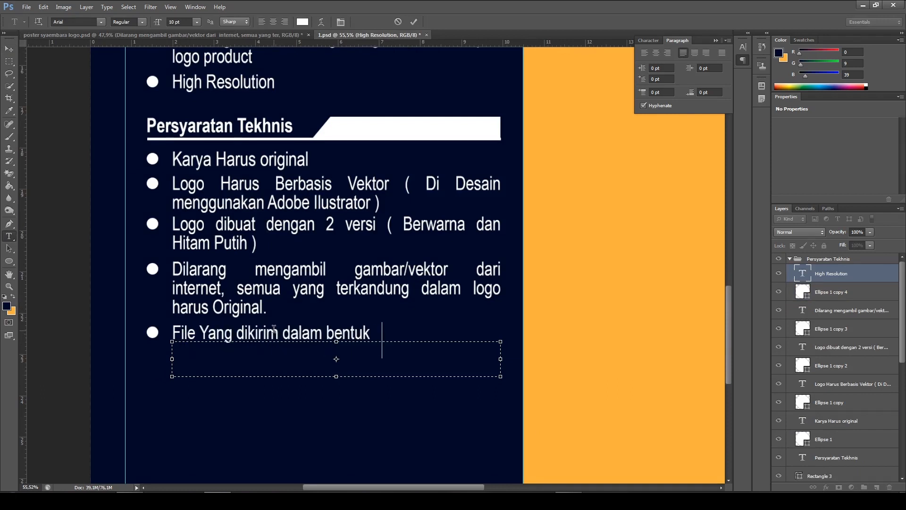
pyautogui.write('AI dan JPG')
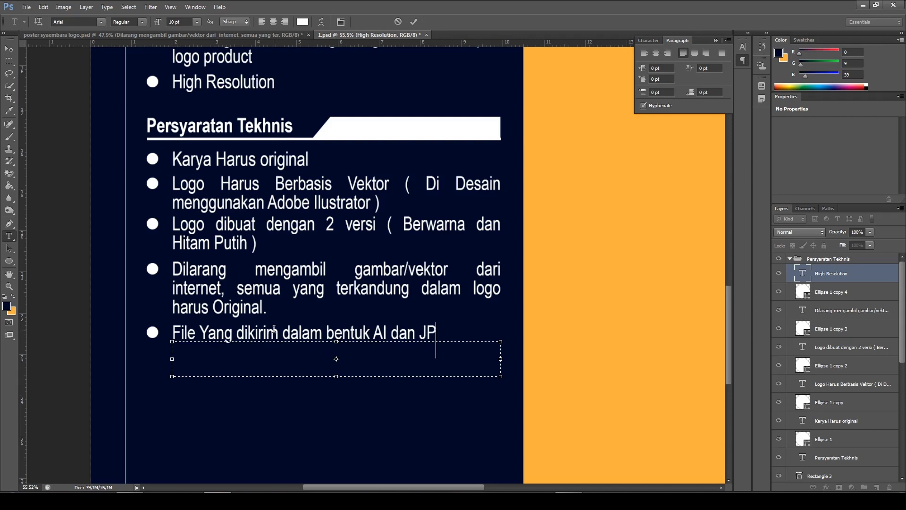
pyautogui.click(412, 22)
# Compare the whole layout of 1.psd with the reference poster and examine the link section below "Persyaratan Tekhnis"
pyautogui.scroll(-4, 597, 341)
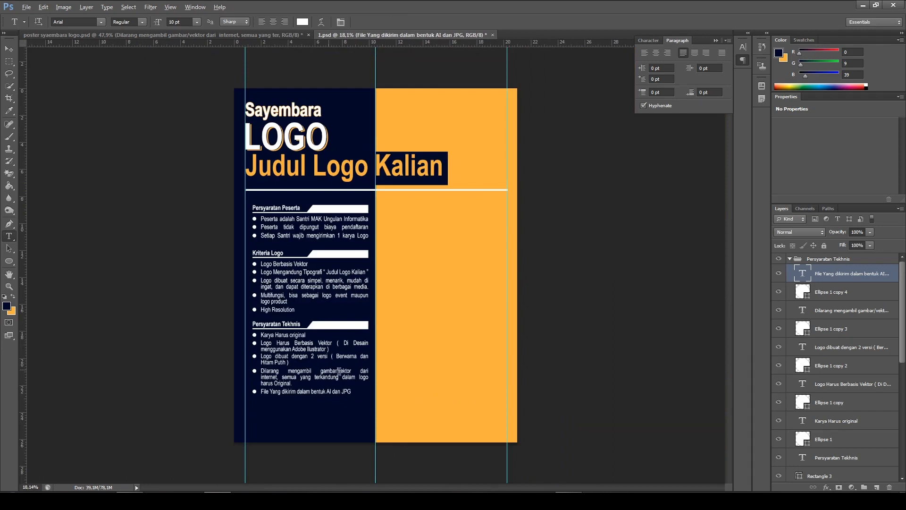
pyautogui.scroll(2, 339, 372)
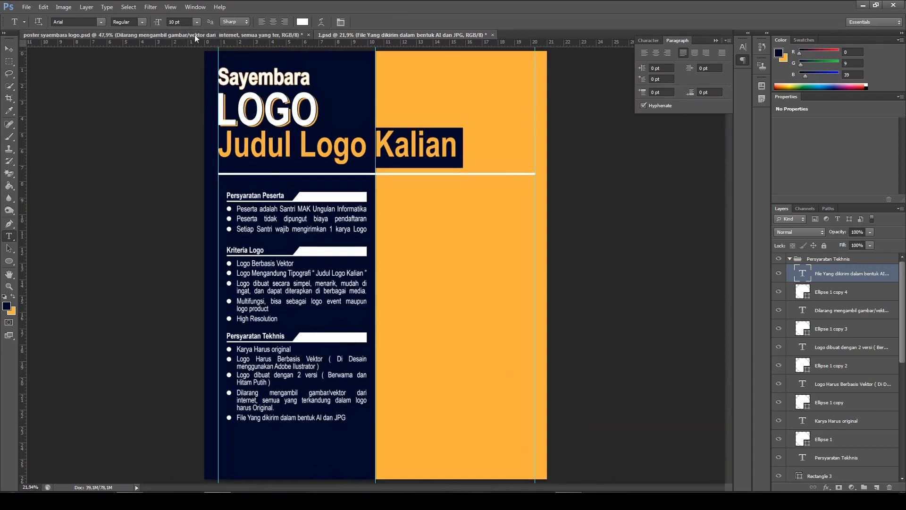
pyautogui.click(194, 35)
pyautogui.scroll(-3, 292, 172)
pyautogui.scroll(-1, 291, 172)
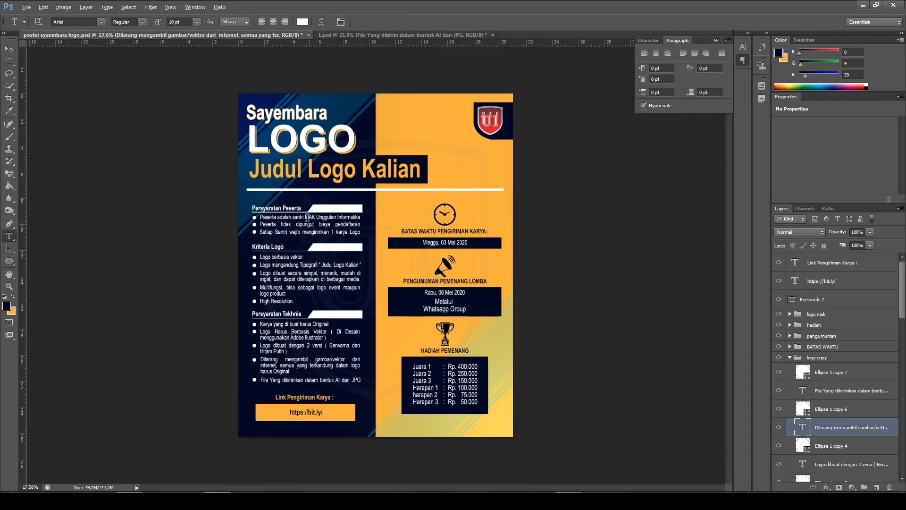
pyautogui.scroll(2, 354, 291)
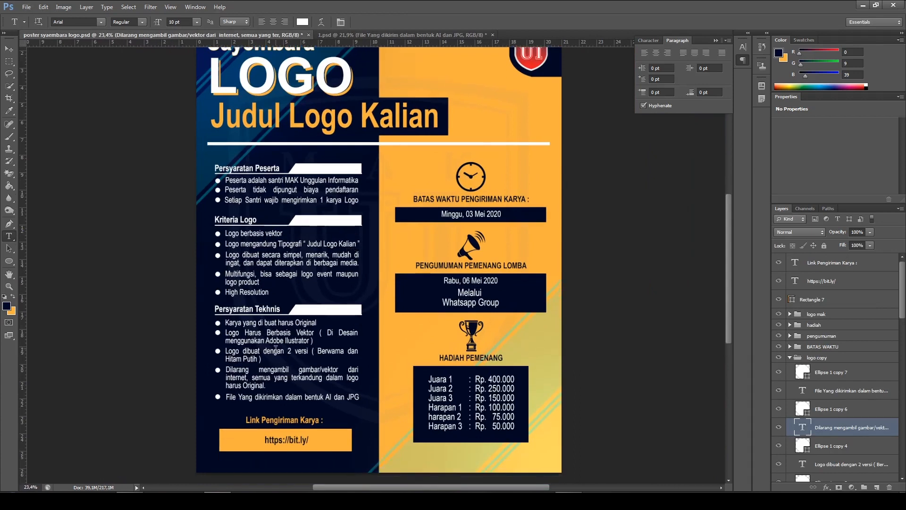
pyautogui.scroll(2, 272, 332)
pyautogui.scroll(-3, 297, 333)
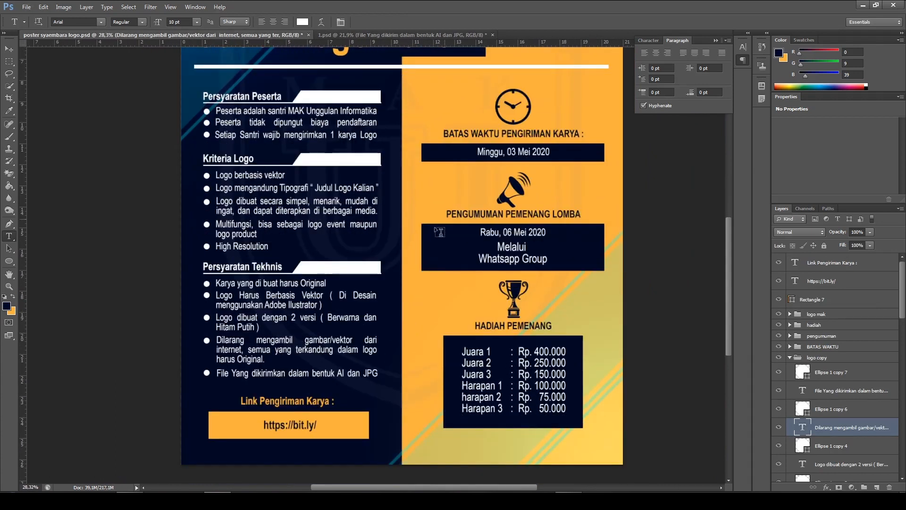
pyautogui.scroll(-3, 286, 372)
pyautogui.scroll(3, 286, 386)
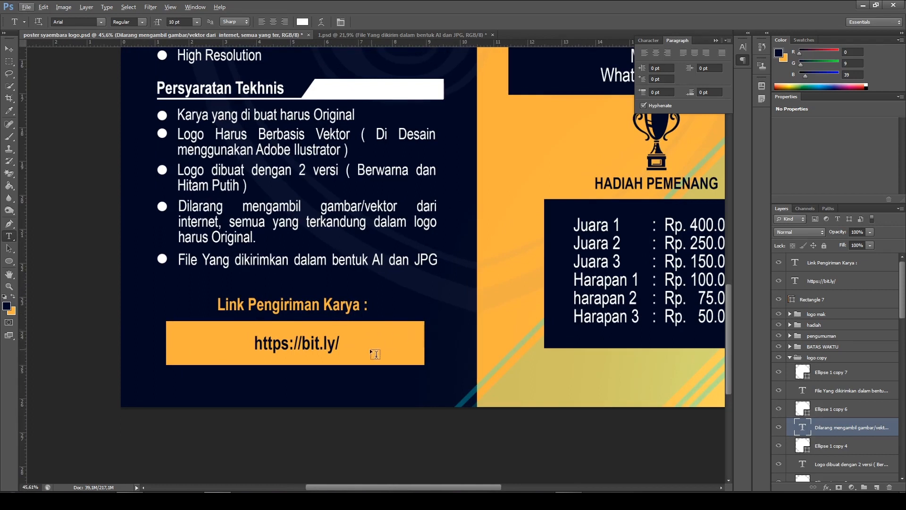
# In 1.psd, collapse the Persyaratan Tekhnis layer group and create a new empty layer above it
pyautogui.click(344, 34)
pyautogui.scroll(5, 193, 290)
pyautogui.scroll(-5, 243, 315)
pyautogui.scroll(5, 270, 348)
pyautogui.moveTo(376, 358); pyautogui.dragTo(436, 184)
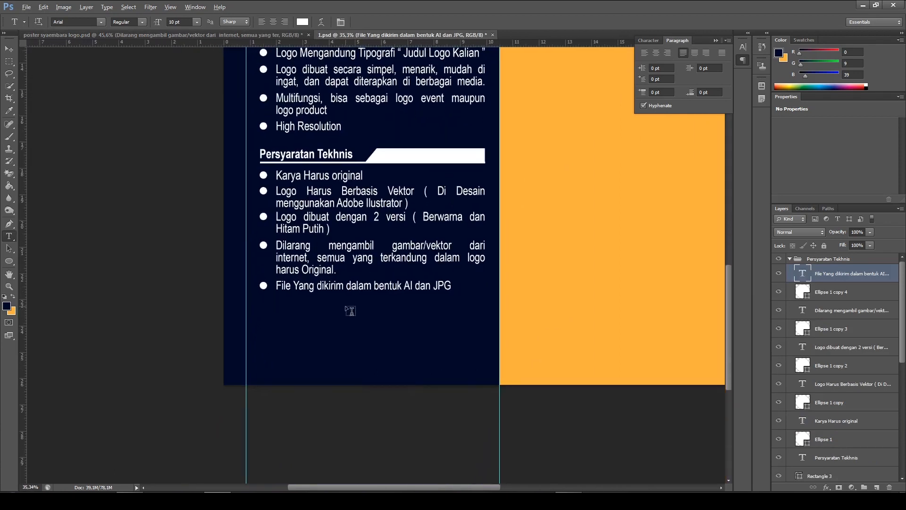
pyautogui.scroll(2, 350, 311)
pyautogui.click(814, 260)
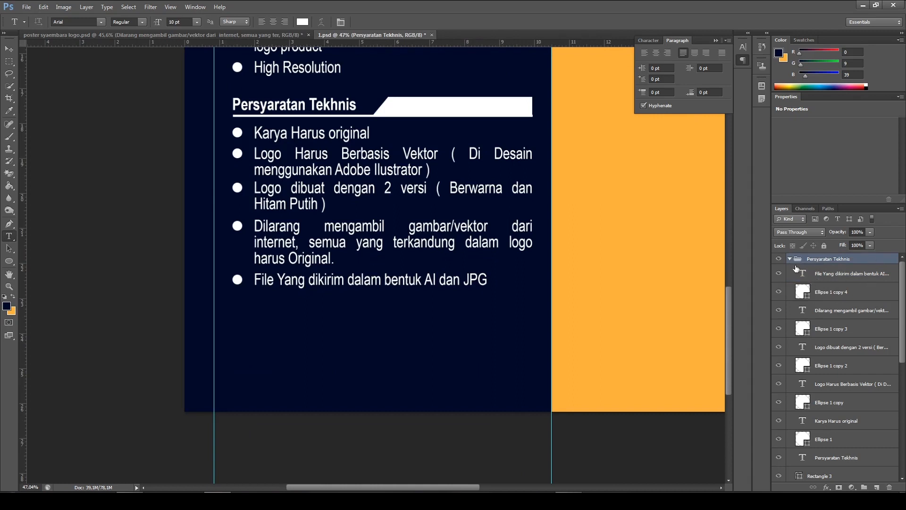
pyautogui.click(790, 259)
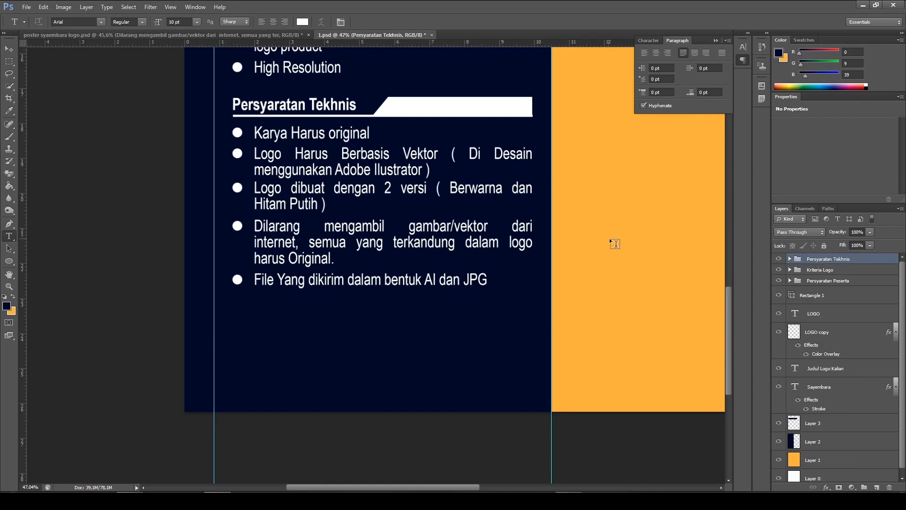
pyautogui.click(876, 488)
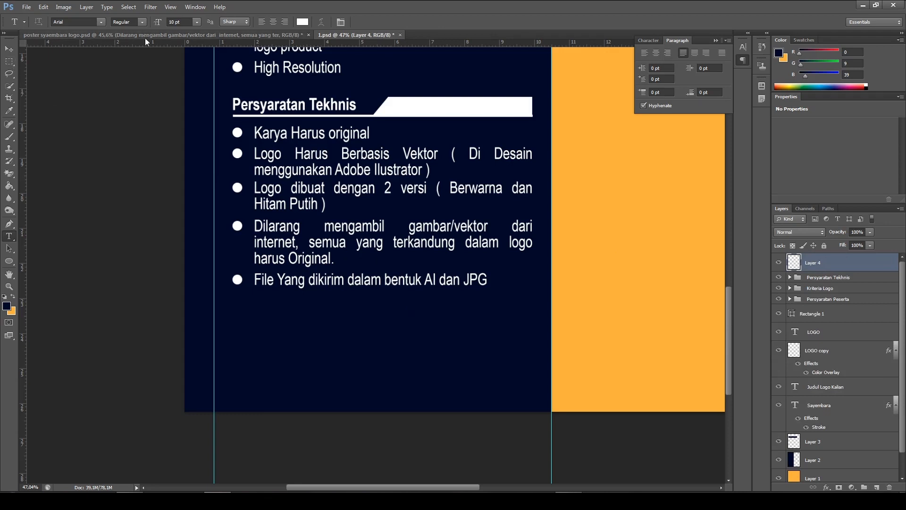
# Check the reference link box, then draw a rectangular selection about 8.6 cm wide and 1.2 cm high below the last bullet in 1.psd
pyautogui.hotkey('ctrl', 'Tab')
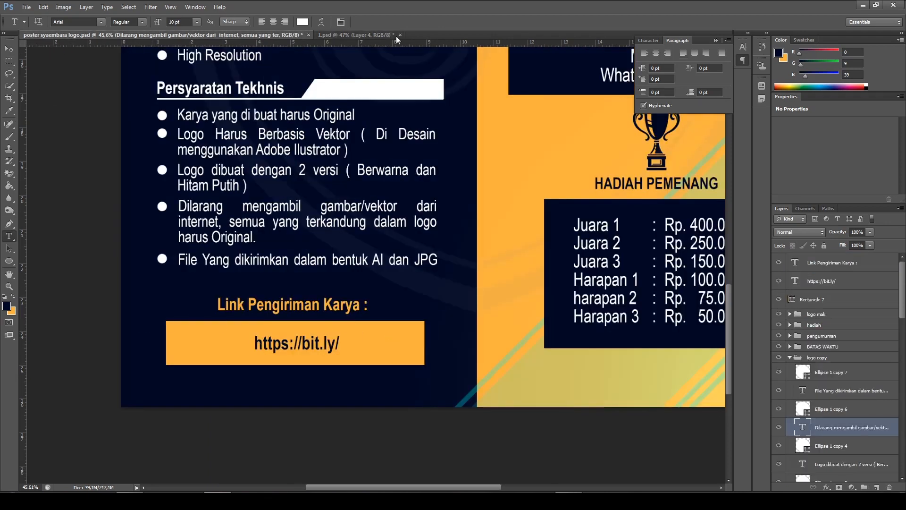
pyautogui.click(372, 36)
pyautogui.click(9, 61)
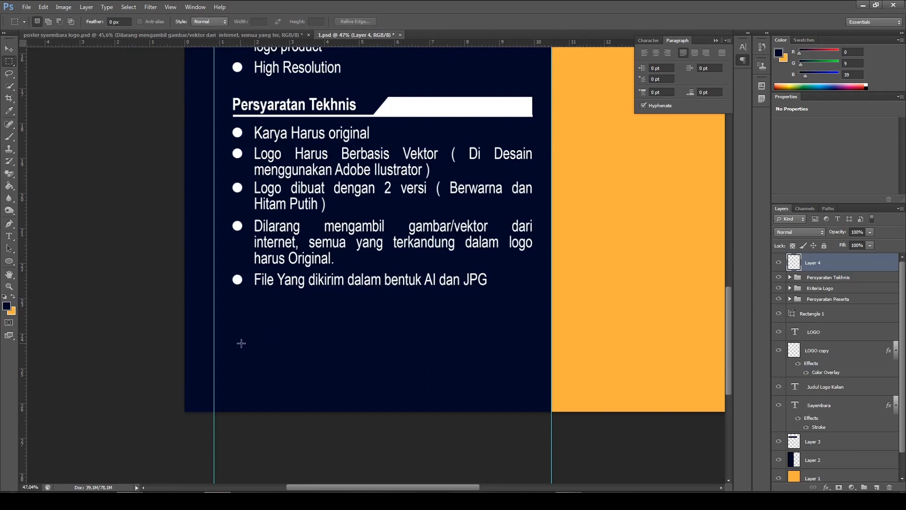
pyautogui.moveTo(231, 346); pyautogui.dragTo(531, 386)
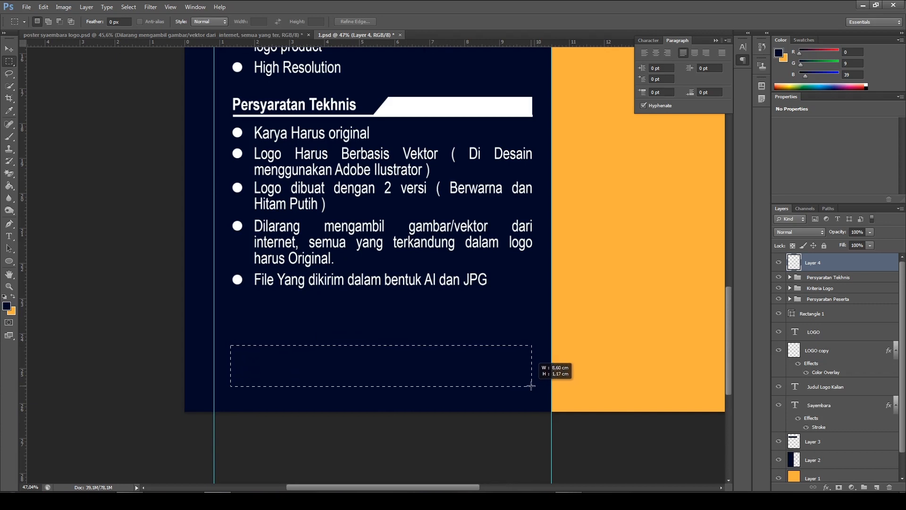
pyautogui.moveTo(531, 386); pyautogui.dragTo(531, 386)
pyautogui.scroll(-2, 607, 381)
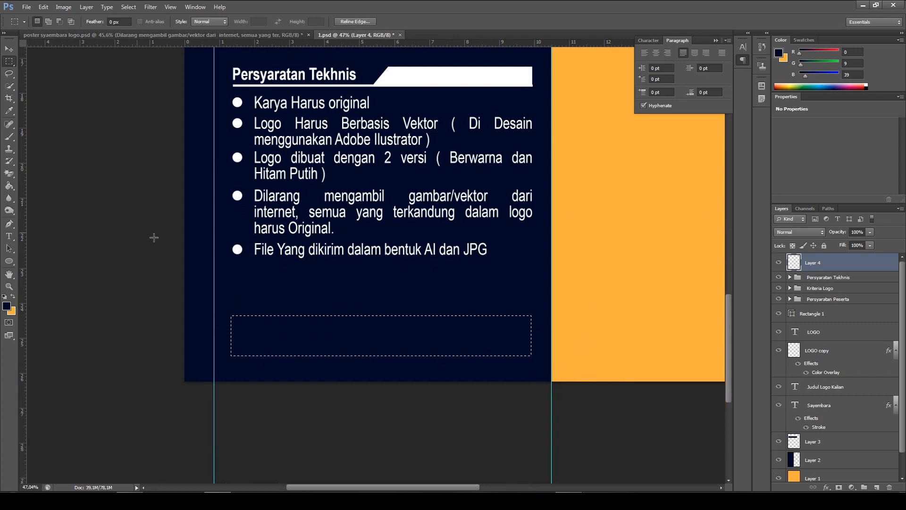
# Swap the foreground and background colours and fill the rectangular selection on Layer 4 with orange using the Paint Bucket tool
pyautogui.click(9, 186)
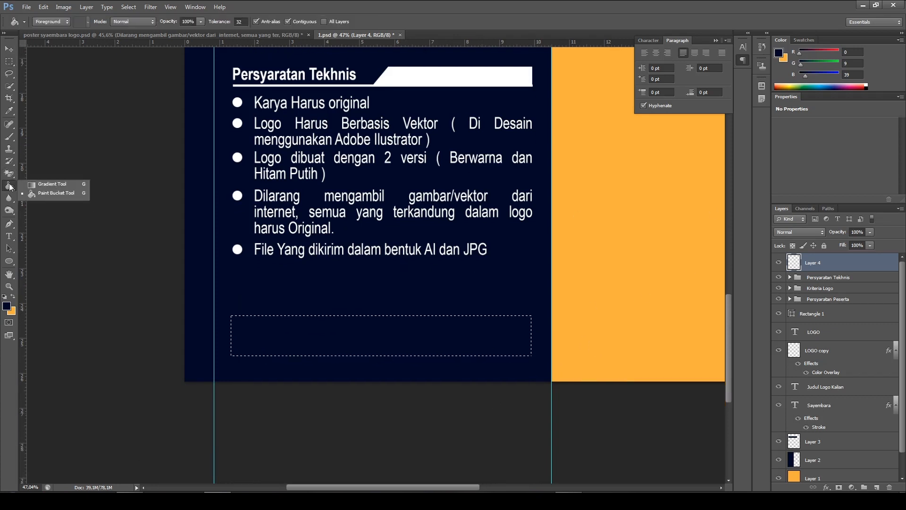
pyautogui.click(49, 193)
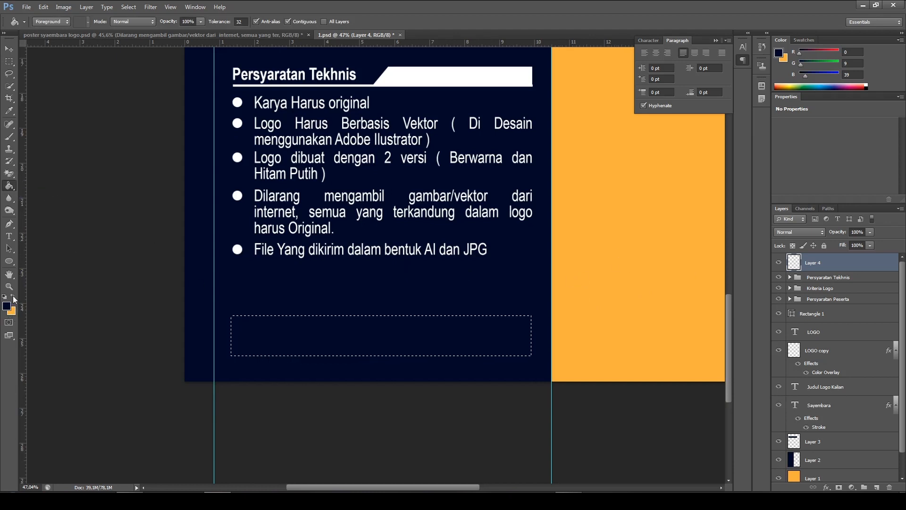
pyautogui.click(13, 298)
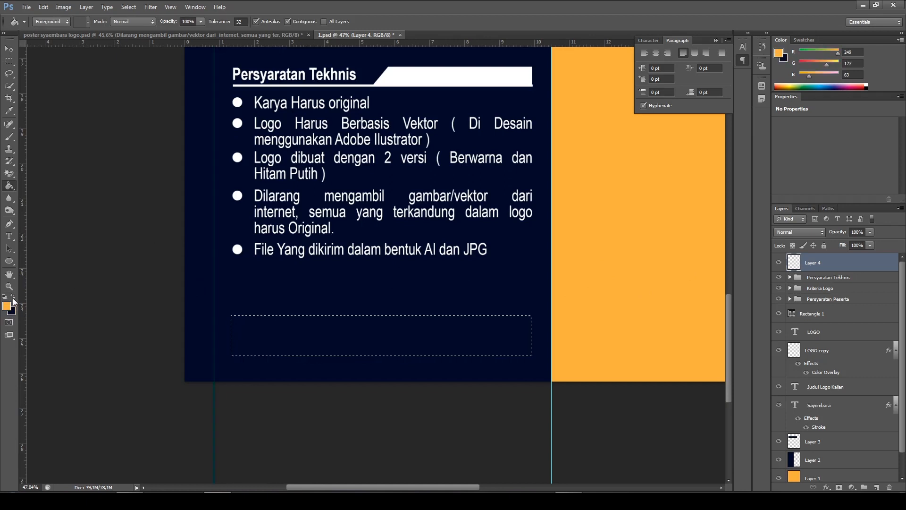
pyautogui.click(348, 344)
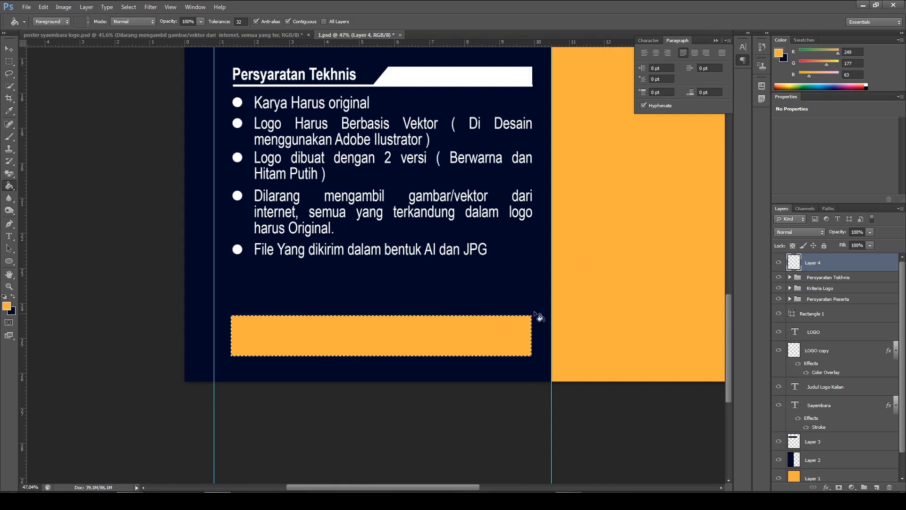
# Clear the selection around the filled orange box and check the link texts in the reference poster
pyautogui.hotkey('ctrl', 'd')
pyautogui.click(115, 37)
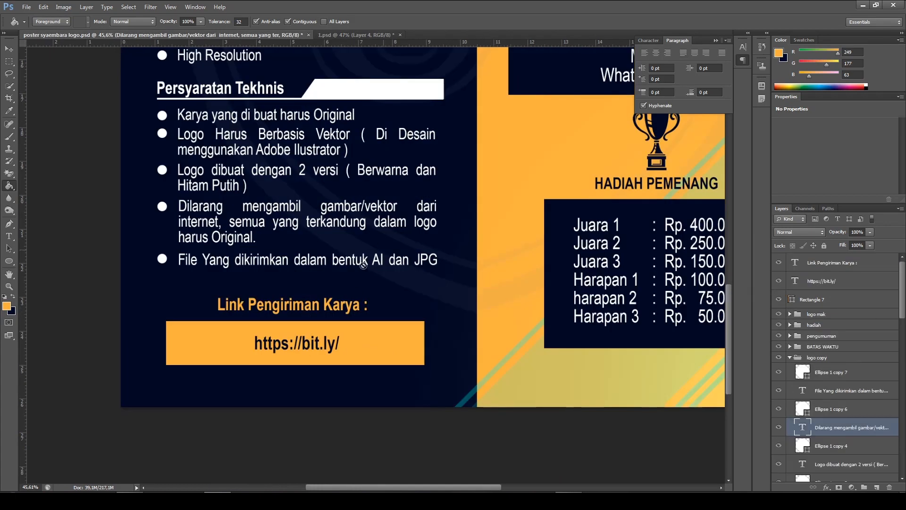
pyautogui.click(343, 35)
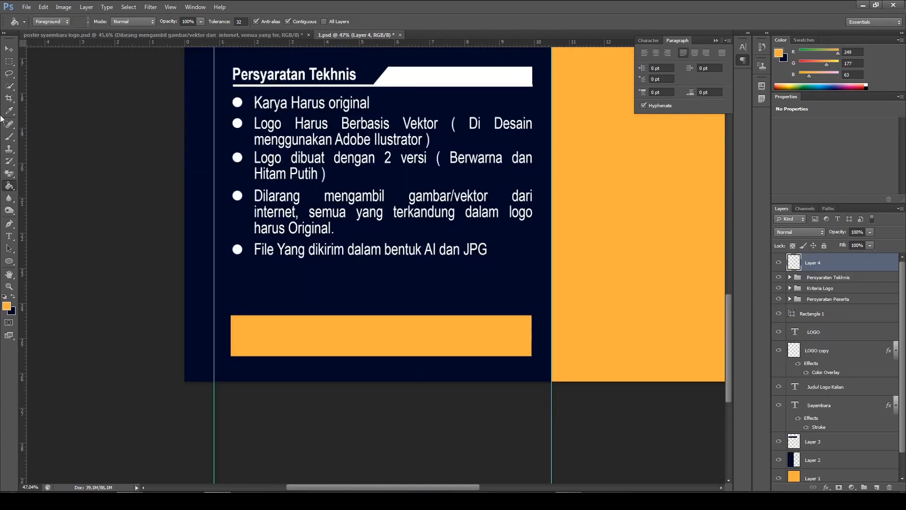
# Add a horizontal text line reading "Link Pengiriman Karya :" between the last bullet and the orange box in 1.psd
pyautogui.click(12, 236)
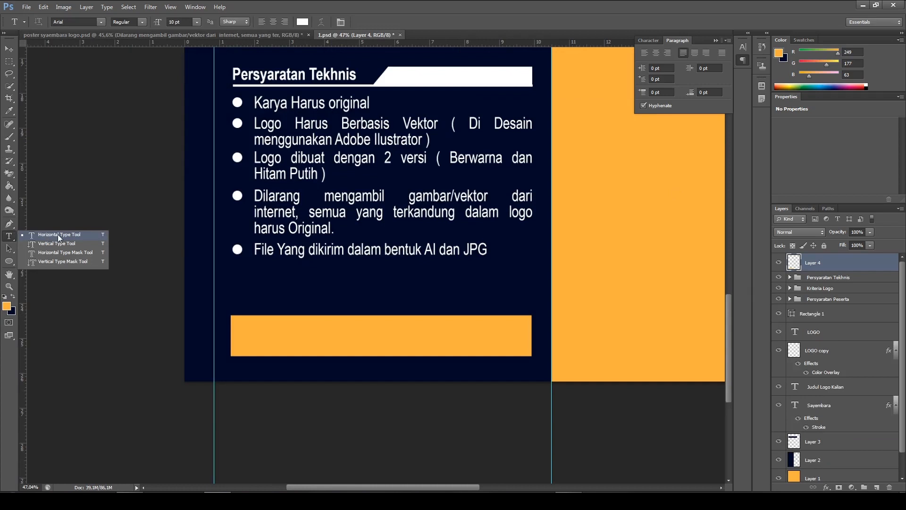
pyautogui.click(57, 234)
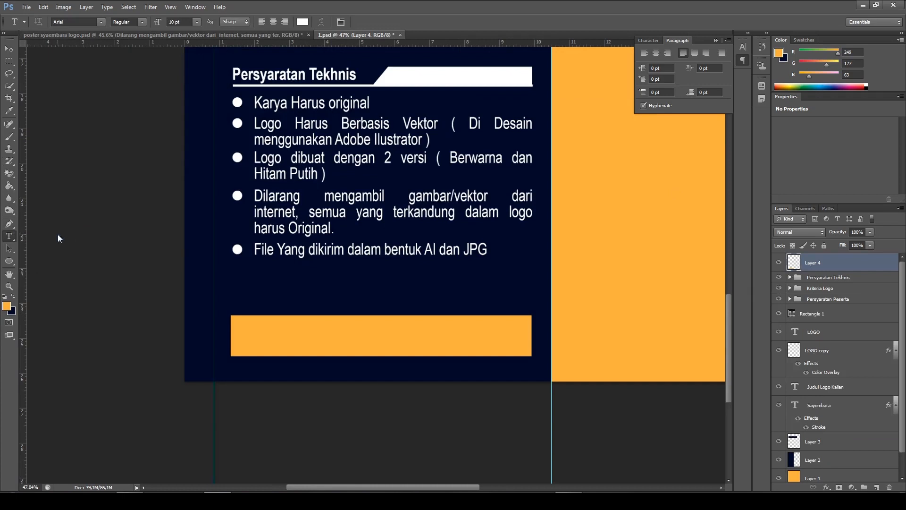
pyautogui.click(371, 301)
pyautogui.write('Li')
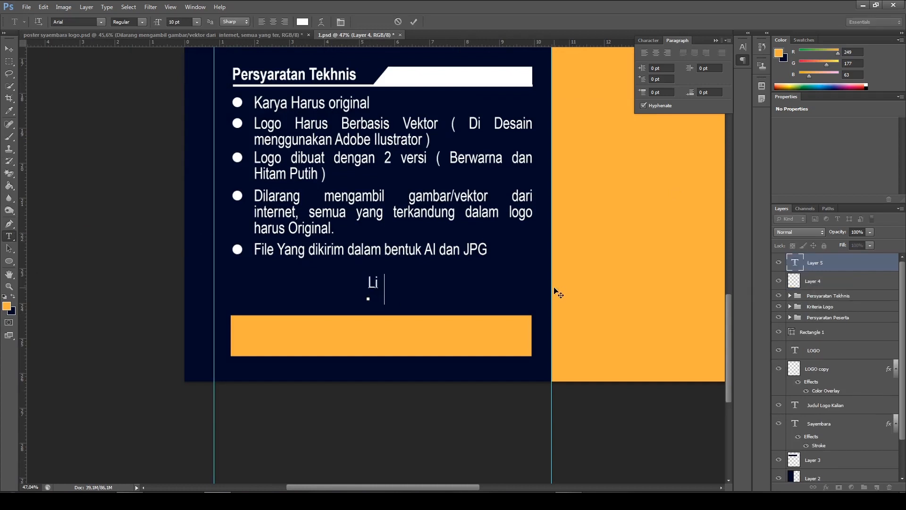
pyautogui.write('nk Pengiriman K')
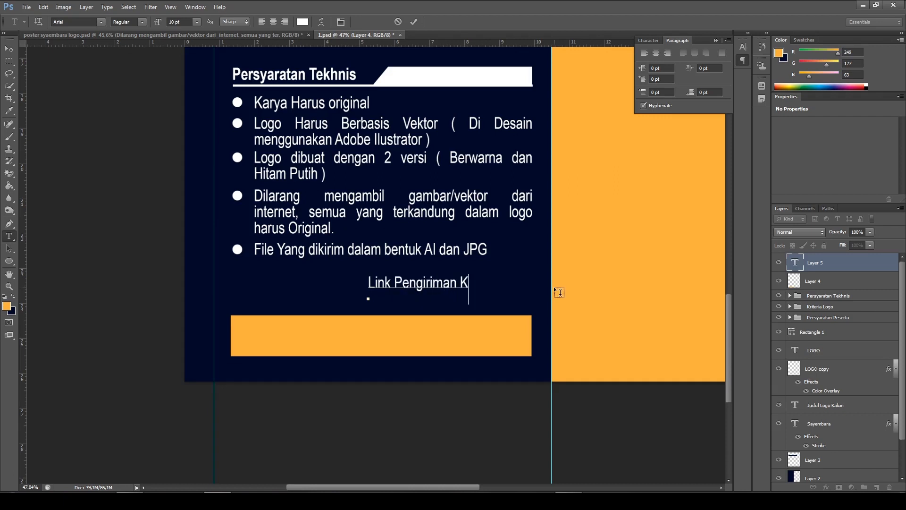
pyautogui.write('arya')
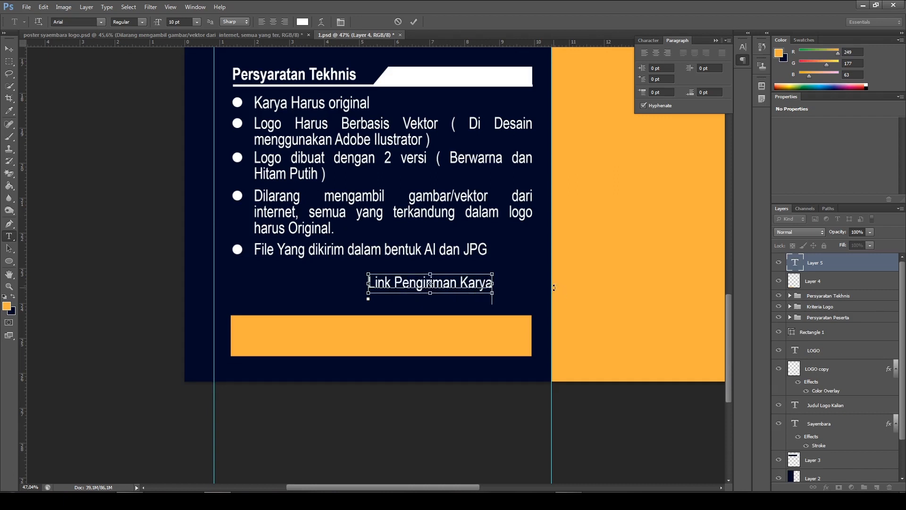
# Set the whole "Link Pengiriman Karya :" text to Bold and colour it with the orange sampled from the box
pyautogui.hotkey('ctrl', 'a')
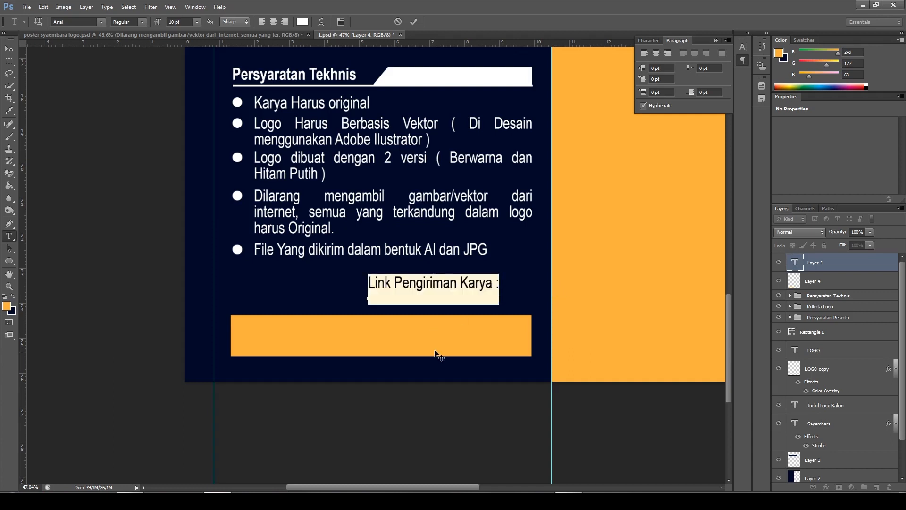
pyautogui.click(142, 22)
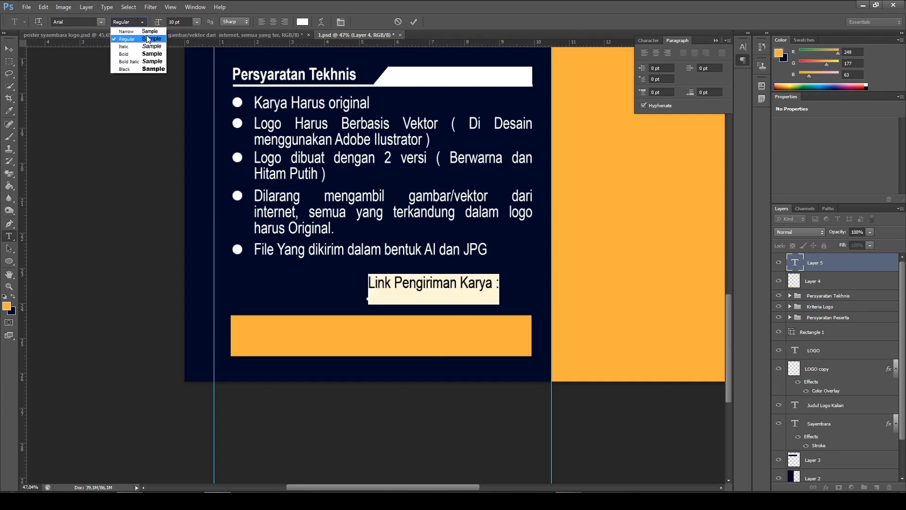
pyautogui.click(144, 54)
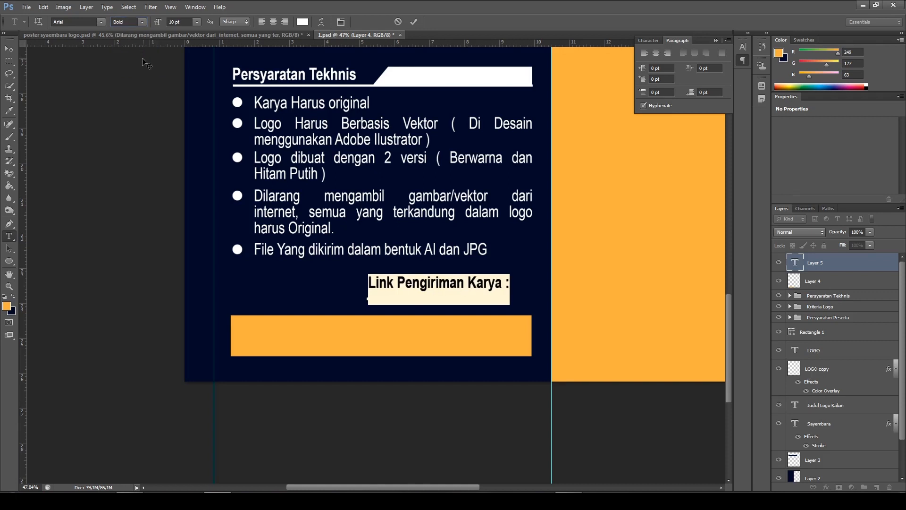
pyautogui.click(302, 22)
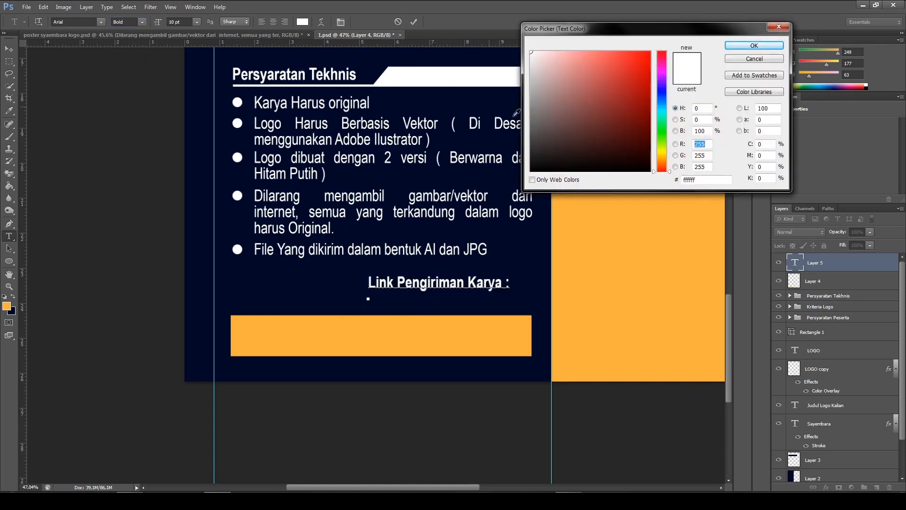
pyautogui.click(463, 334)
pyautogui.click(754, 46)
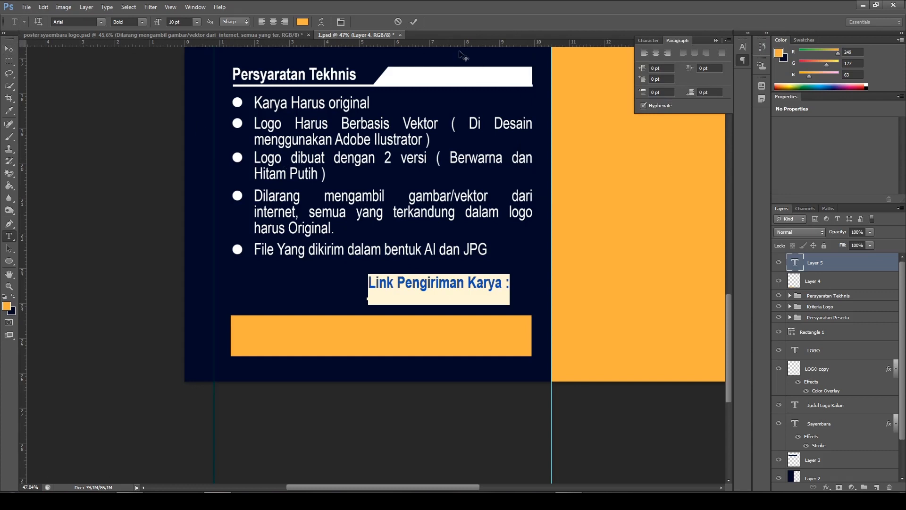
pyautogui.click(414, 22)
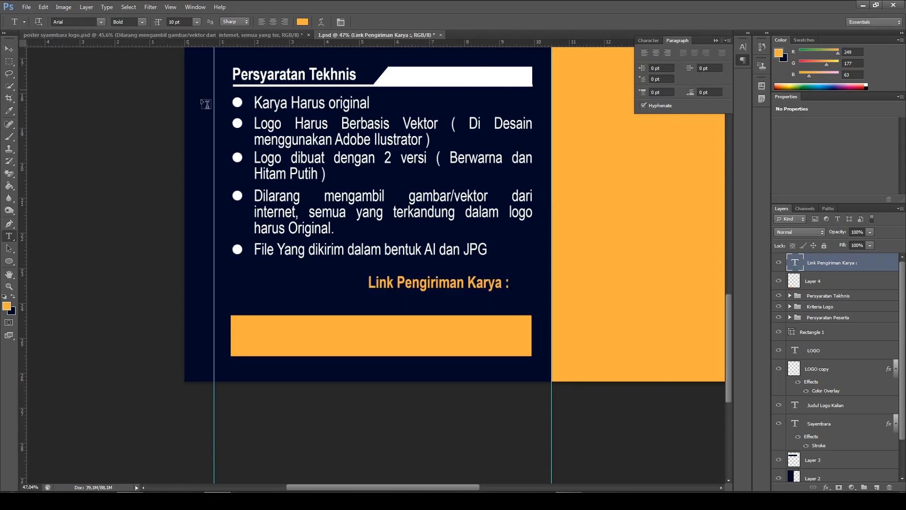
# Move the "Link Pengiriman Karya :" heading so it sits centred just above the orange box
pyautogui.click(9, 49)
pyautogui.moveTo(470, 283); pyautogui.dragTo(421, 294)
pyautogui.press('Down')
pyautogui.press('Down')
pyautogui.press('Down')
pyautogui.press('Down')
pyautogui.press('Left')
pyautogui.press('Left')
pyautogui.press('Left')
pyautogui.press('Left')
pyautogui.press('Left')
pyautogui.press('Left')
pyautogui.press('Left')
pyautogui.press('Left')
pyautogui.press('Left')
pyautogui.press('Left')
pyautogui.press('Left')
pyautogui.press('Left')
pyautogui.press('Left')
pyautogui.press('Left')
pyautogui.press('Left')
pyautogui.press('Left')
pyautogui.press('Left')
pyautogui.press('Left')
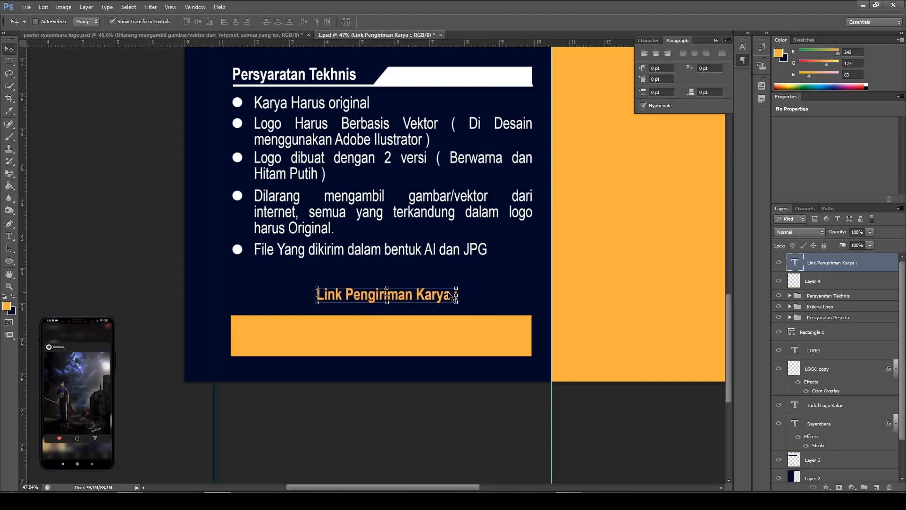
pyautogui.press('Down')
pyautogui.press('Down')
pyautogui.press('Down')
pyautogui.press('Down')
pyautogui.press('Down')
pyautogui.press('Left')
pyautogui.press('Left')
pyautogui.press('Left')
pyautogui.press('Left')
pyautogui.press('Down')
pyautogui.press('Down')
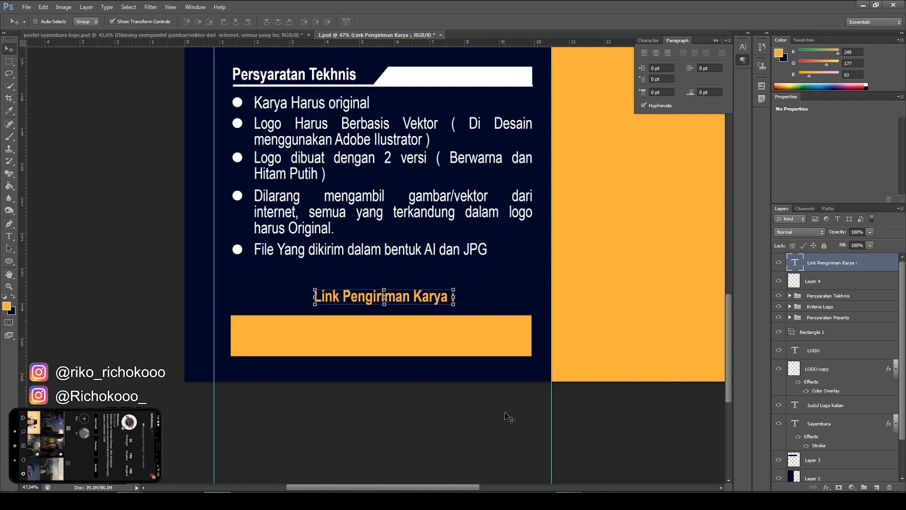
# Check the reference link box, then add a new text line reading "Link" inside the orange box in 1.psd
pyautogui.click(182, 35)
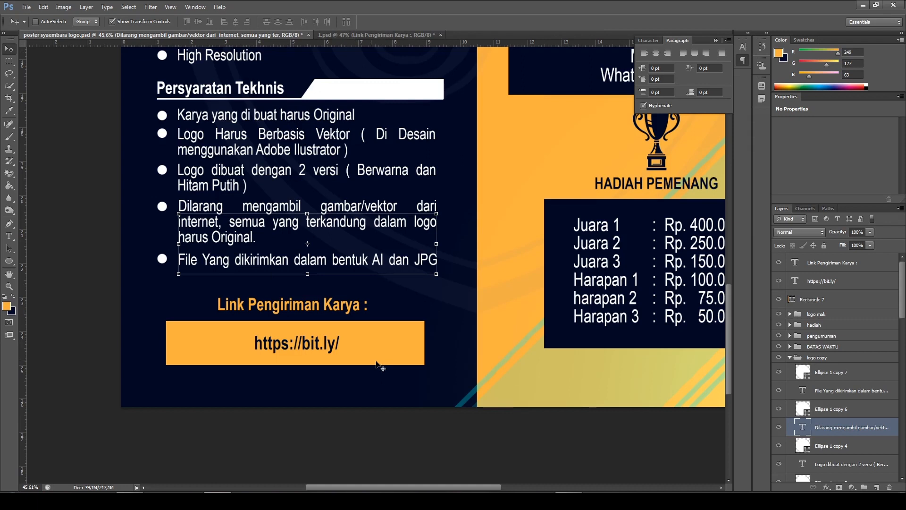
pyautogui.click(353, 33)
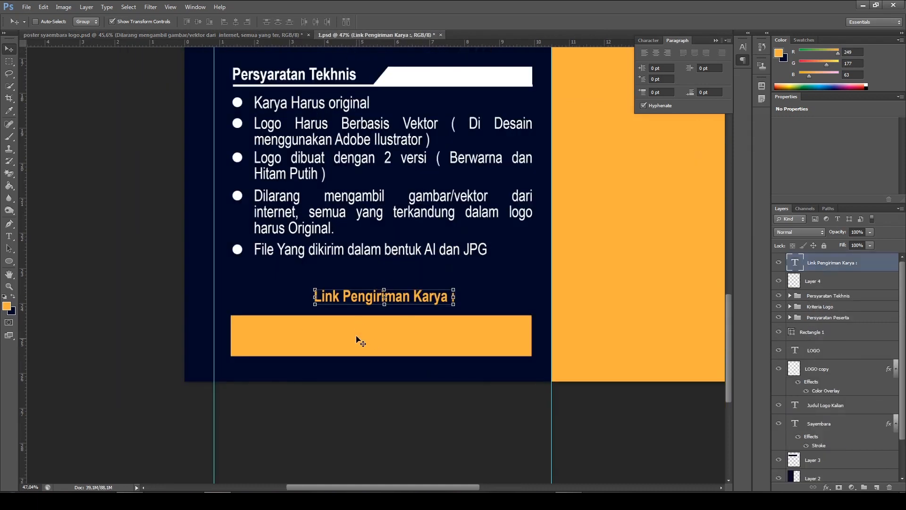
pyautogui.click(9, 236)
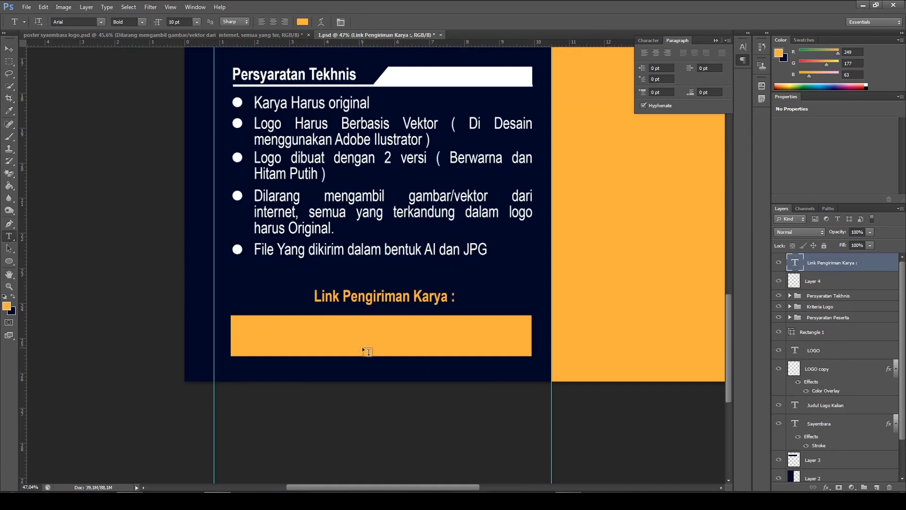
pyautogui.click(368, 339)
pyautogui.write('Link')
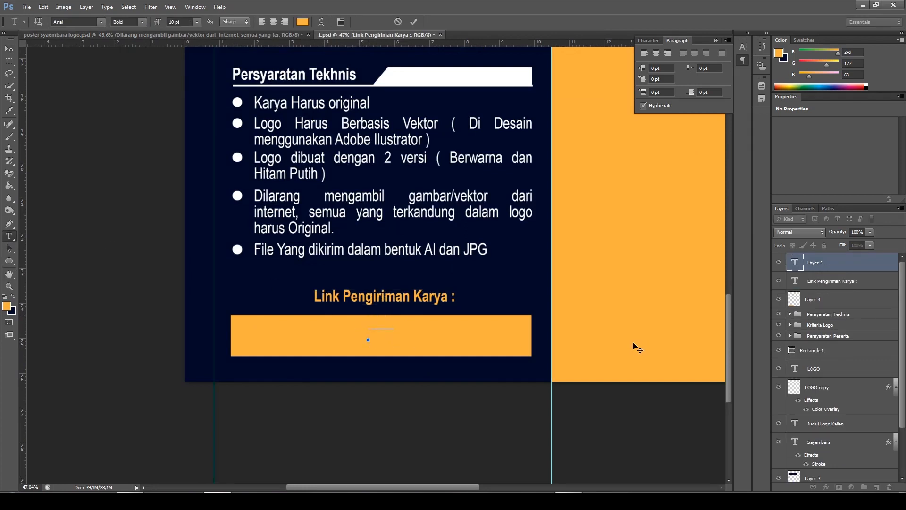
# Colour the "Link" text dark navy 000927, sampled from the poster background
pyautogui.moveTo(395, 318); pyautogui.dragTo(299, 310)
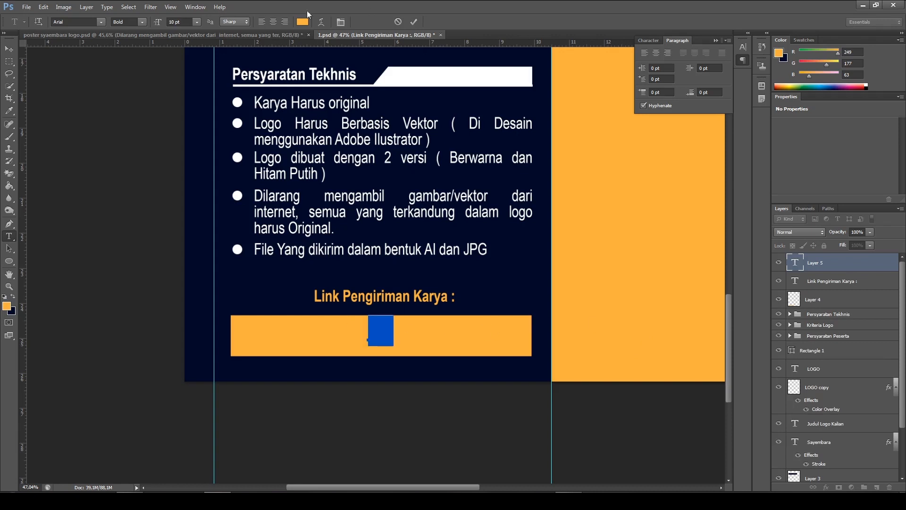
pyautogui.click(303, 21)
pyautogui.click(414, 73)
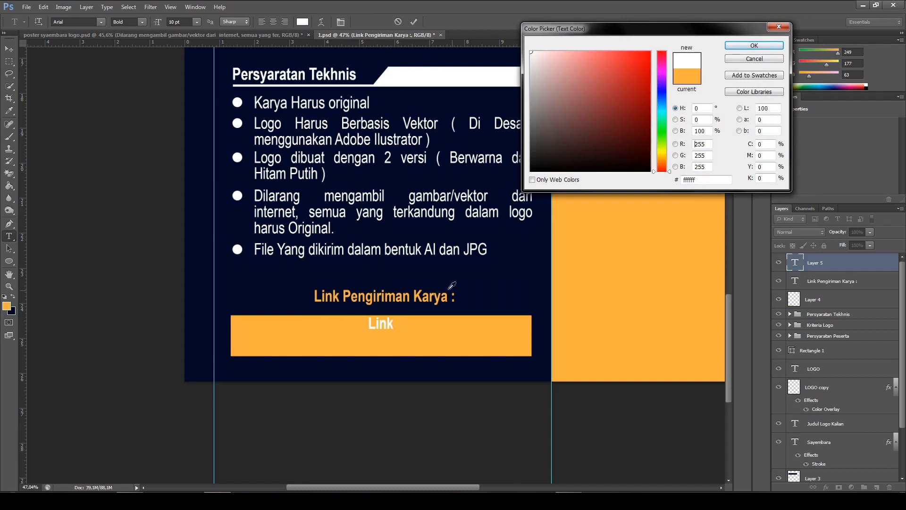
pyautogui.click(504, 280)
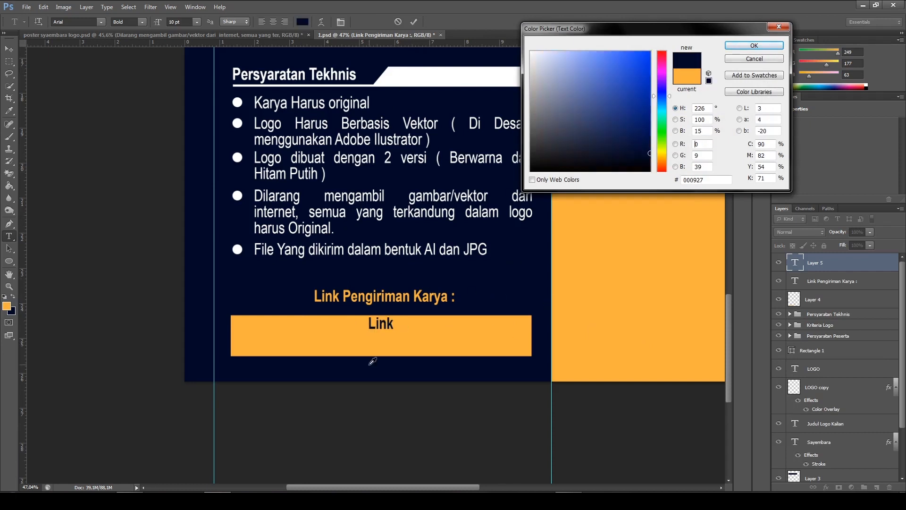
pyautogui.click(753, 46)
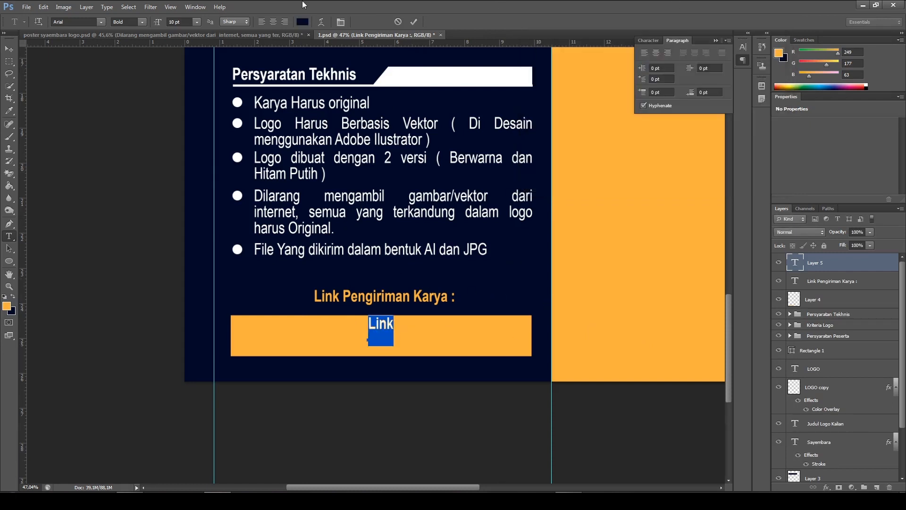
# Move the "Link" text down to the vertical middle of the orange box and deselect its layer
pyautogui.click(8, 49)
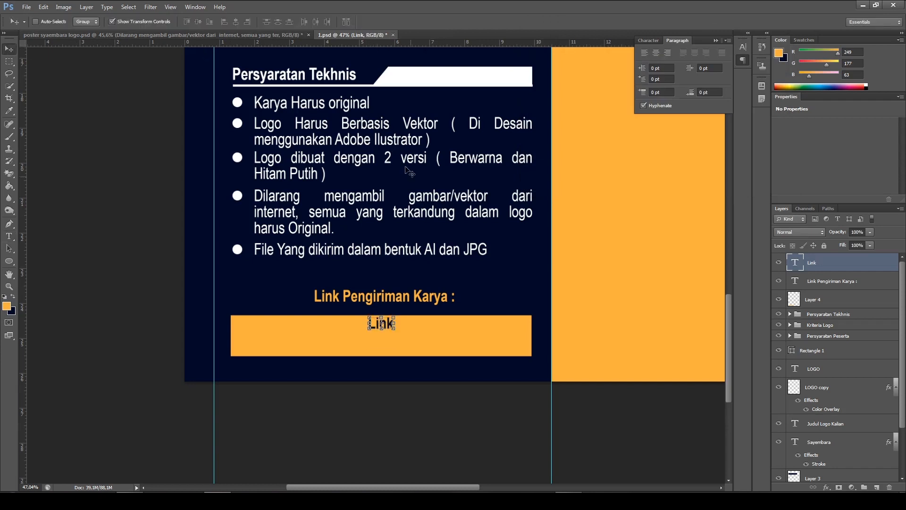
pyautogui.moveTo(388, 324); pyautogui.dragTo(388, 336)
pyautogui.keyDown('ctrl'); pyautogui.click(466, 418); pyautogui.keyUp('ctrl')
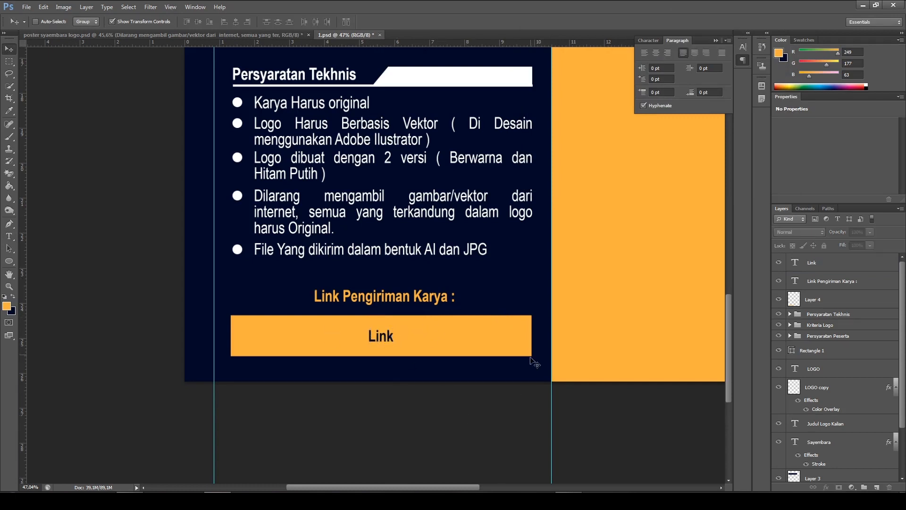
# Review the 1.psd layout, then examine the reference poster's deadline, announcement and prize sections in the orange column
pyautogui.scroll(-5, 533, 320)
pyautogui.press('alt')
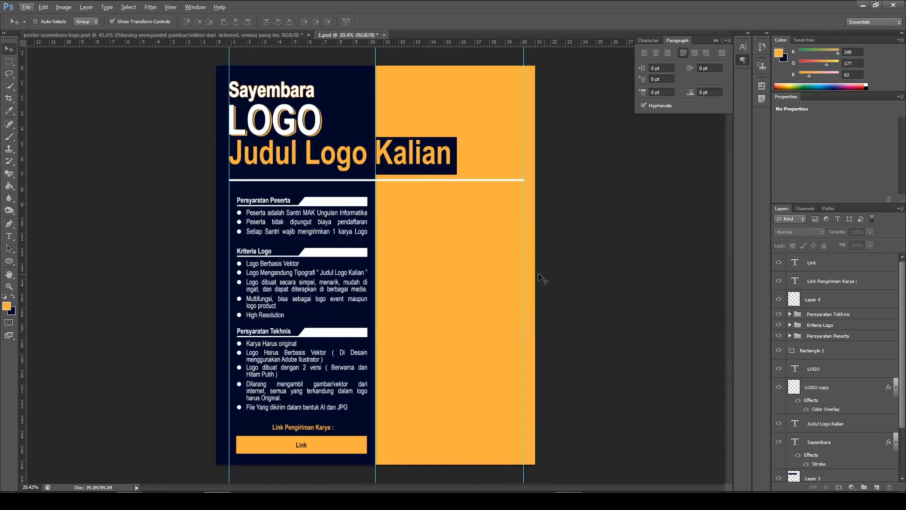
pyautogui.scroll(3, 542, 279)
pyautogui.moveTo(531, 266); pyautogui.dragTo(496, 222)
pyautogui.click(168, 36)
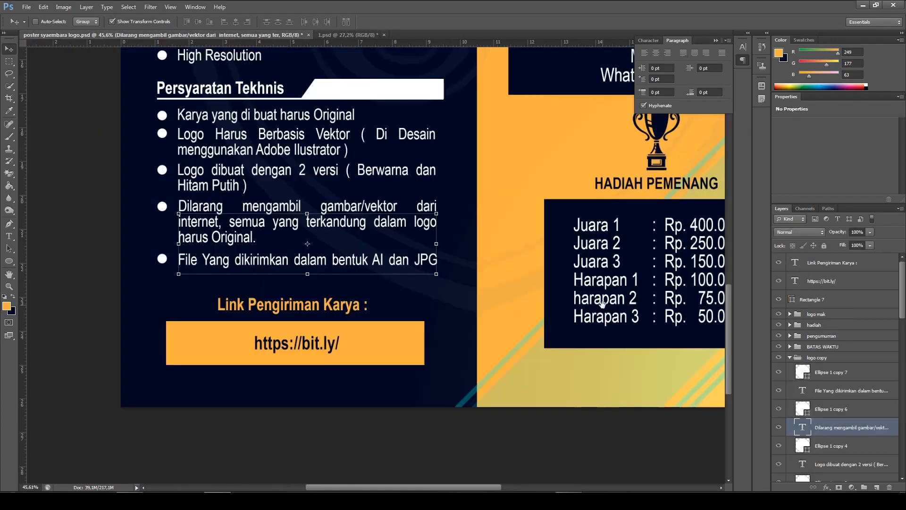
pyautogui.scroll(-3, 524, 284)
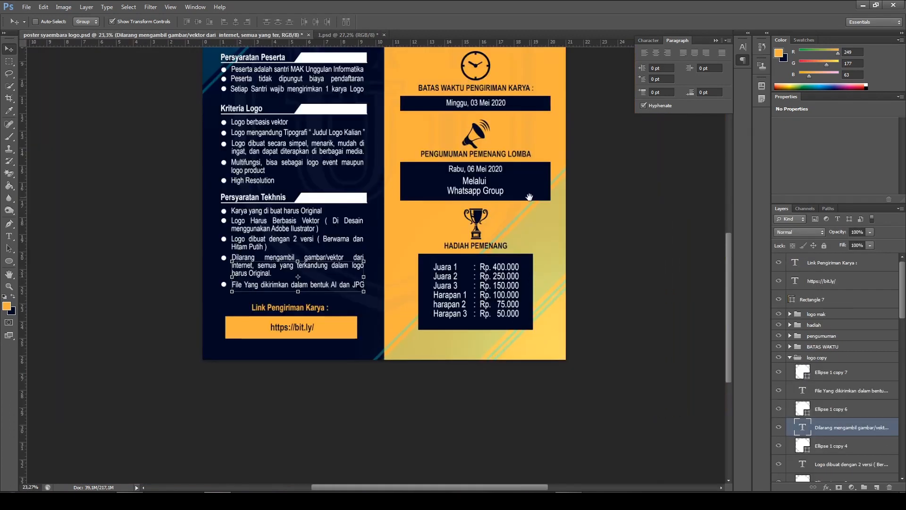
pyautogui.scroll(3, 529, 197)
pyautogui.scroll(1, 472, 166)
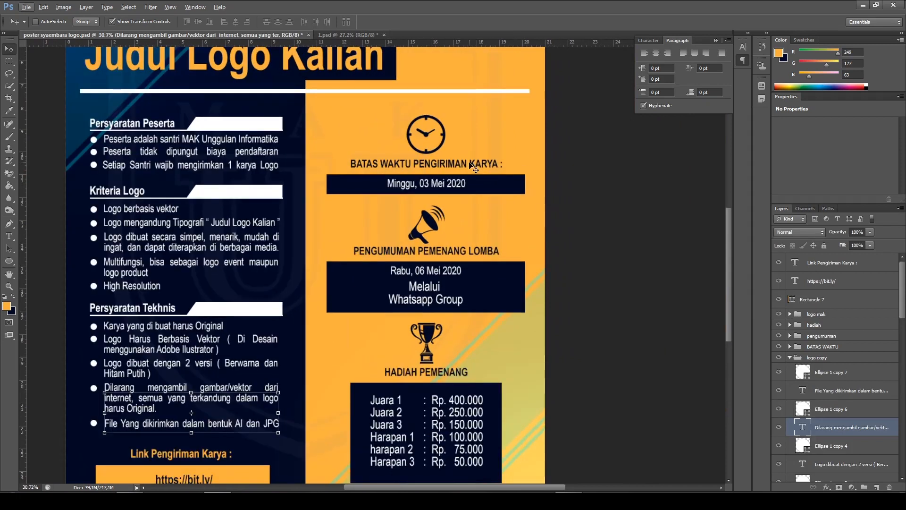
pyautogui.scroll(-1, 471, 166)
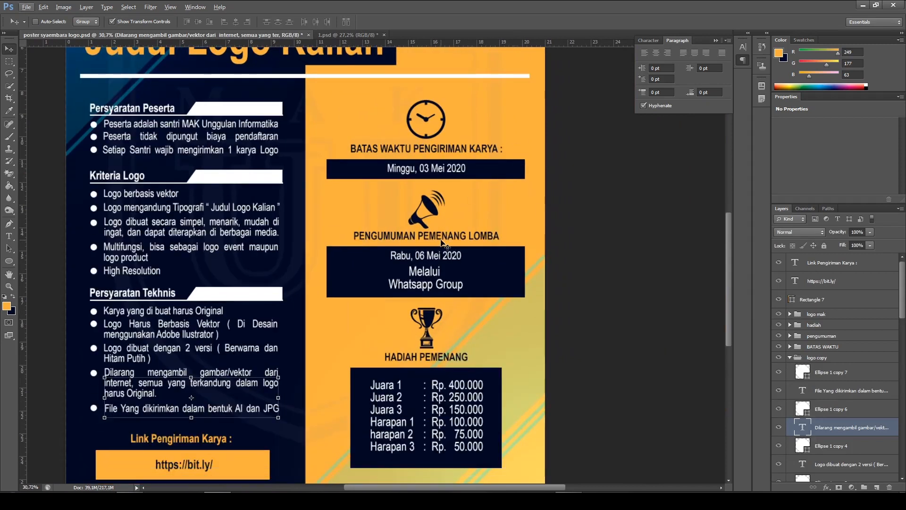
pyautogui.scroll(-4, 498, 288)
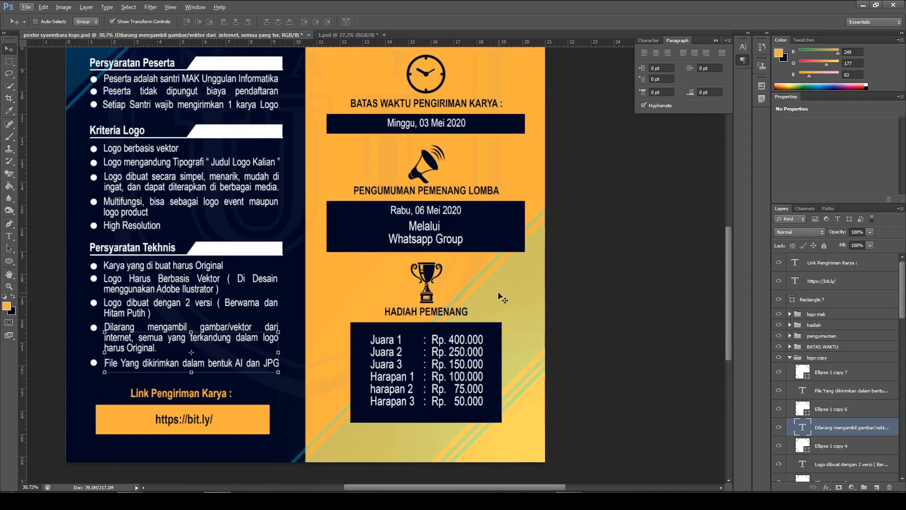
pyautogui.scroll(-1, 477, 308)
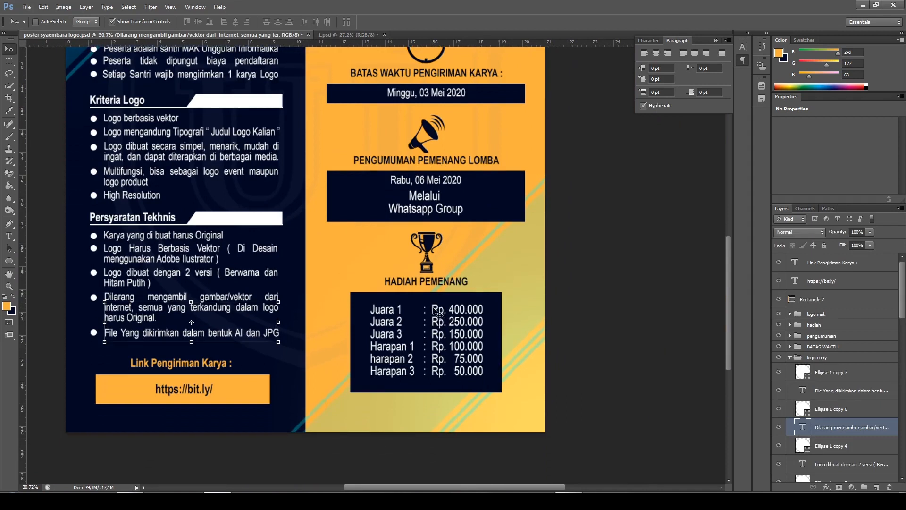
pyautogui.scroll(-1, 478, 309)
pyautogui.scroll(1, 501, 286)
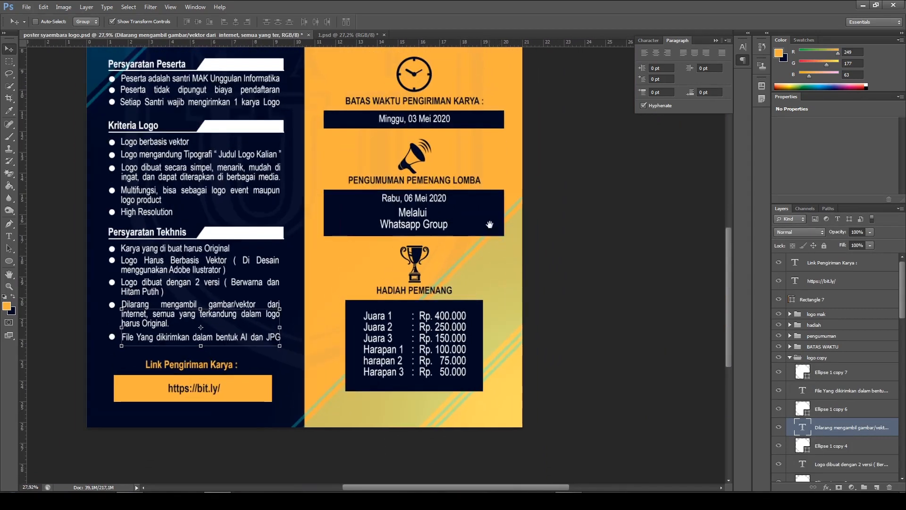
pyautogui.scroll(1, 490, 225)
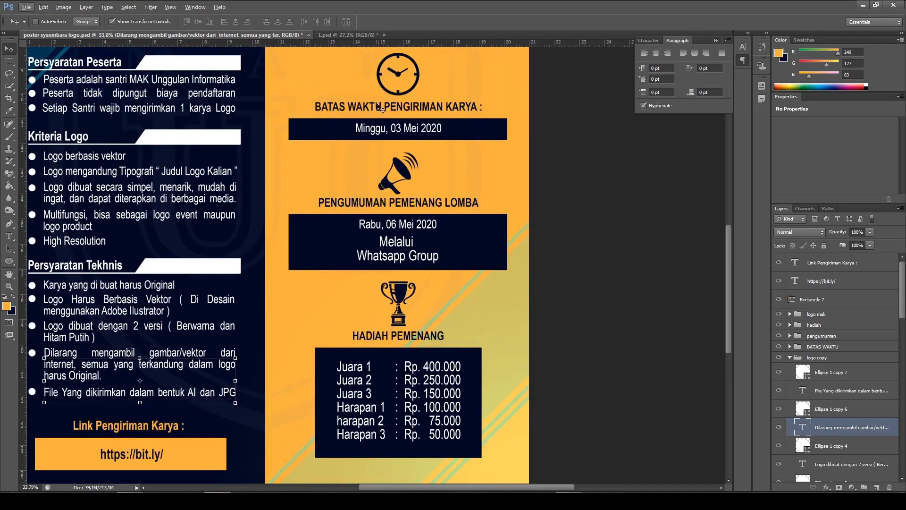
pyautogui.scroll(3, 383, 112)
pyautogui.hscroll(2, 396, 135)
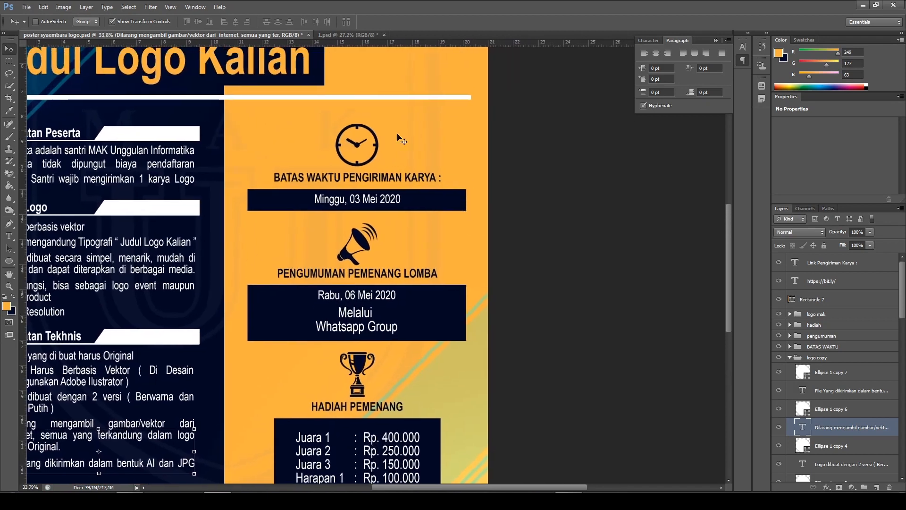
# In 1.psd, draw a rectangle of about 1419 × 126 px across the orange column's upper part, layered above the "Link" text
pyautogui.click(347, 35)
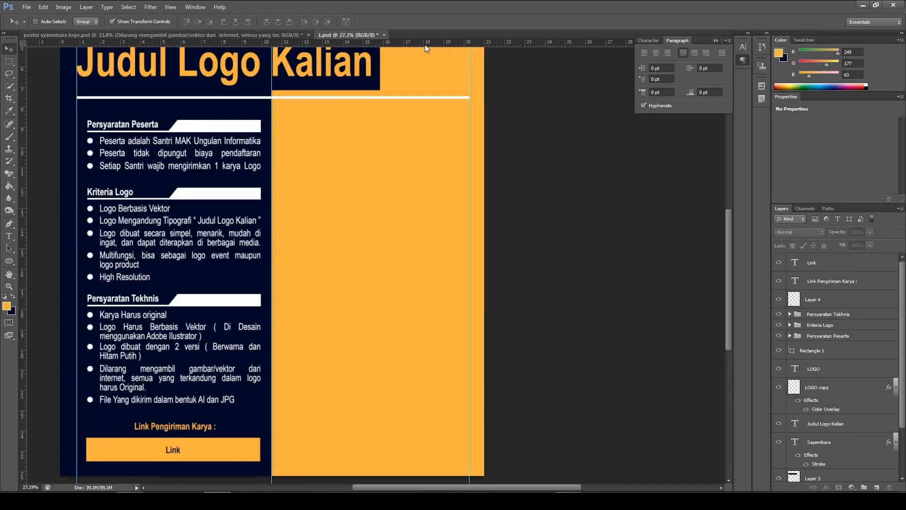
pyautogui.click(848, 273)
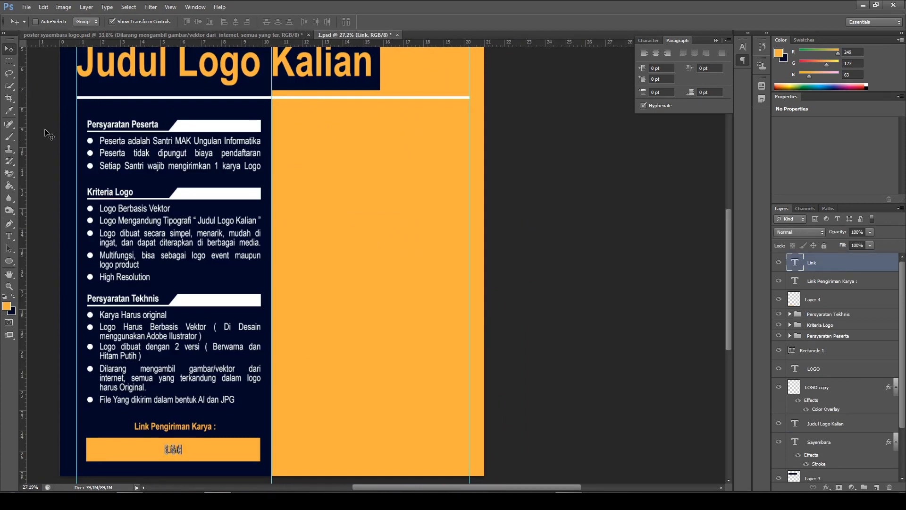
pyautogui.click(202, 35)
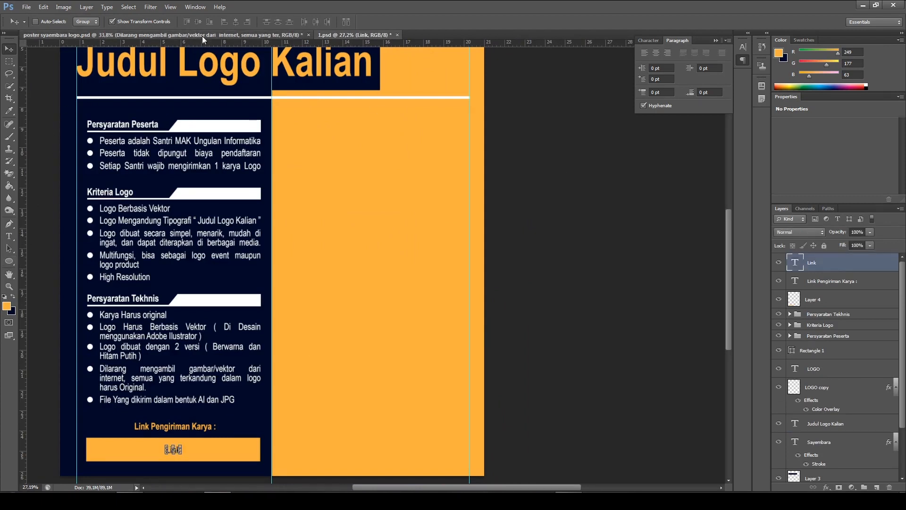
pyautogui.click(338, 34)
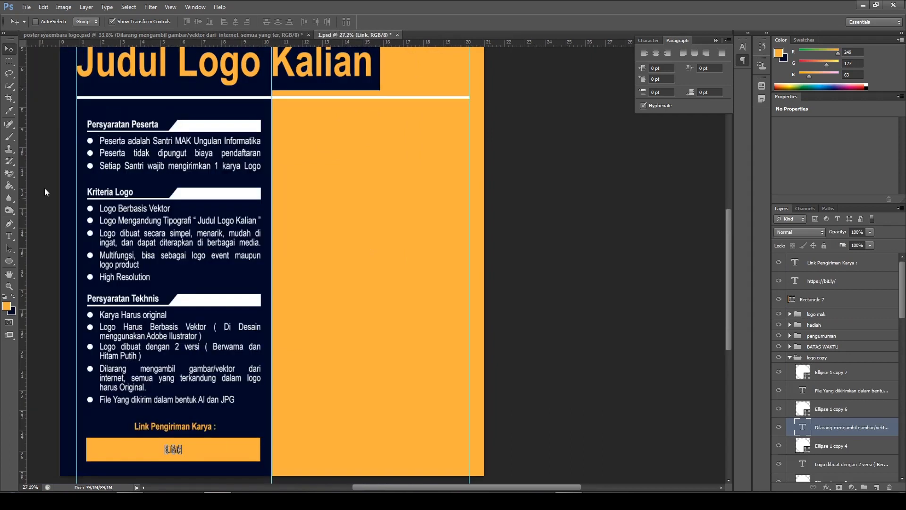
pyautogui.click(10, 261)
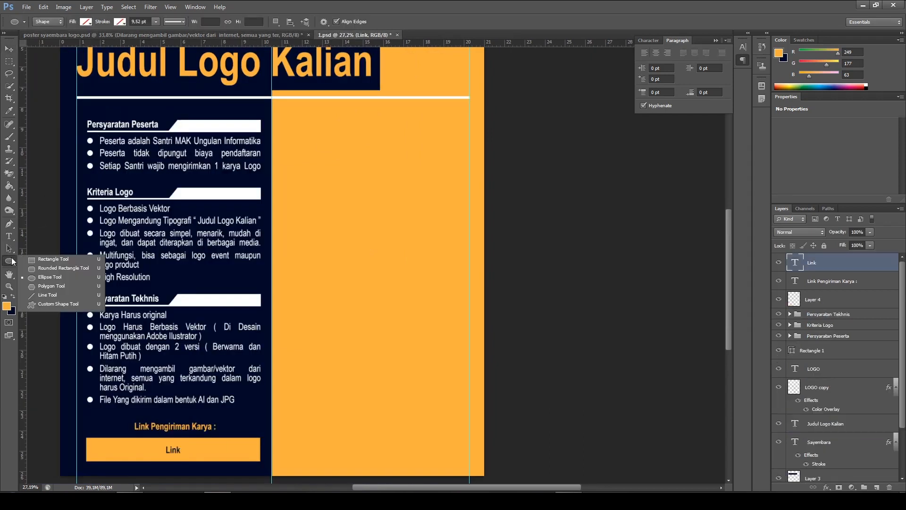
pyautogui.click(50, 261)
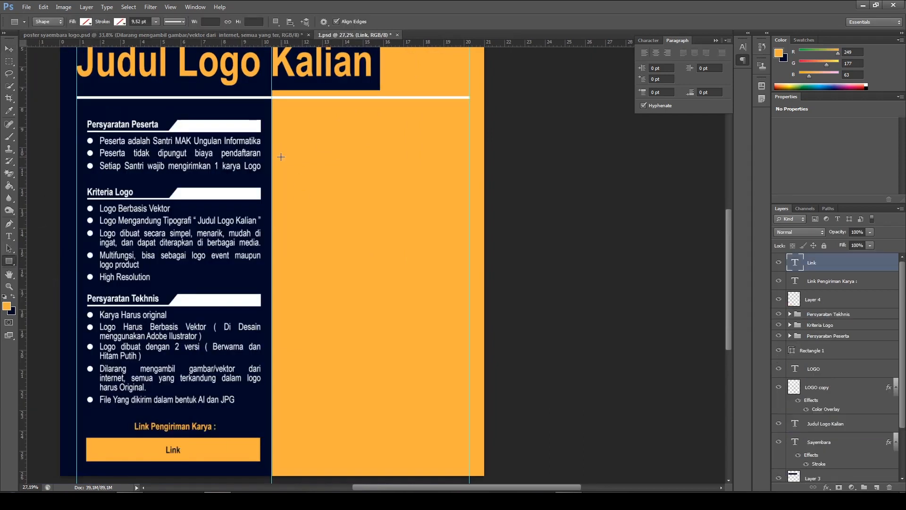
pyautogui.moveTo(279, 160); pyautogui.dragTo(461, 175)
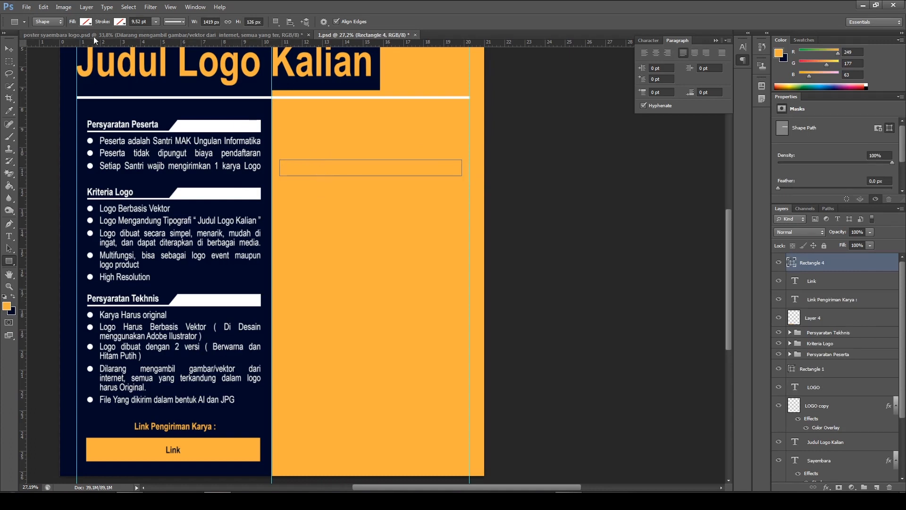
# Fill the new rectangle with dark navy 000927, sampled from the poster background
pyautogui.click(85, 22)
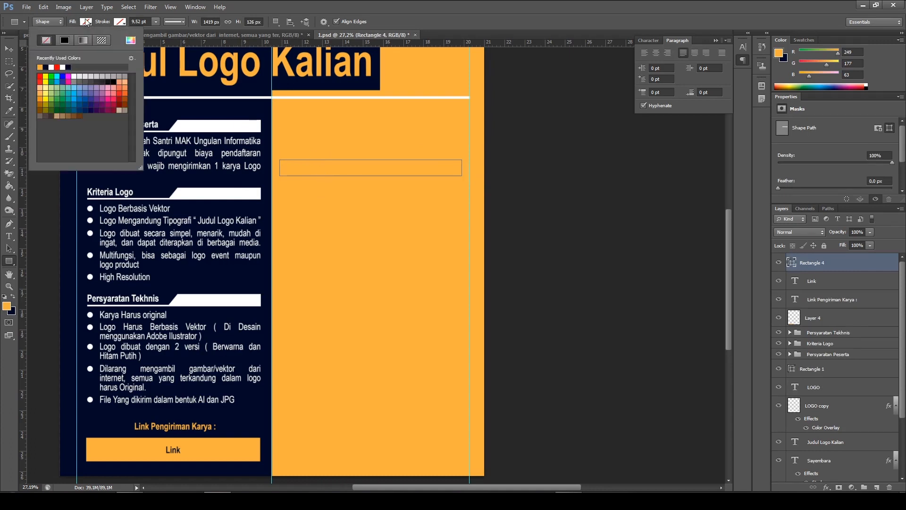
pyautogui.click(130, 42)
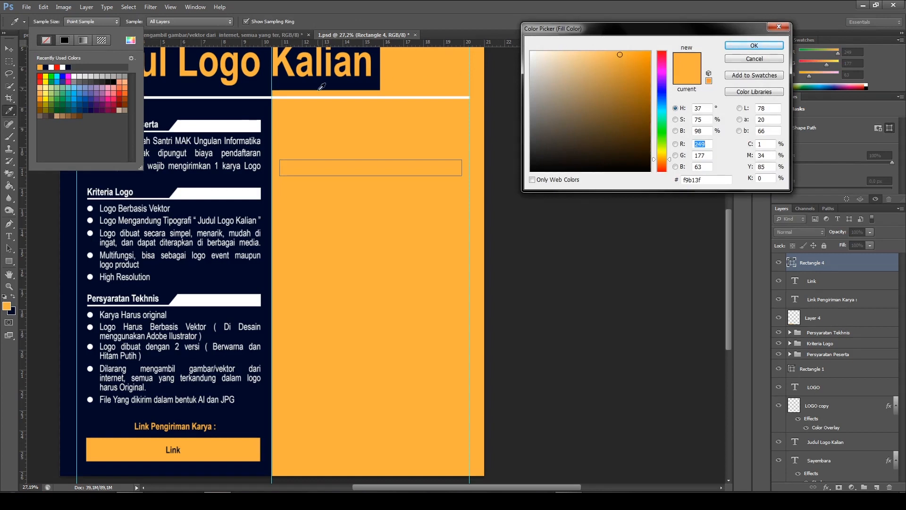
pyautogui.click(216, 109)
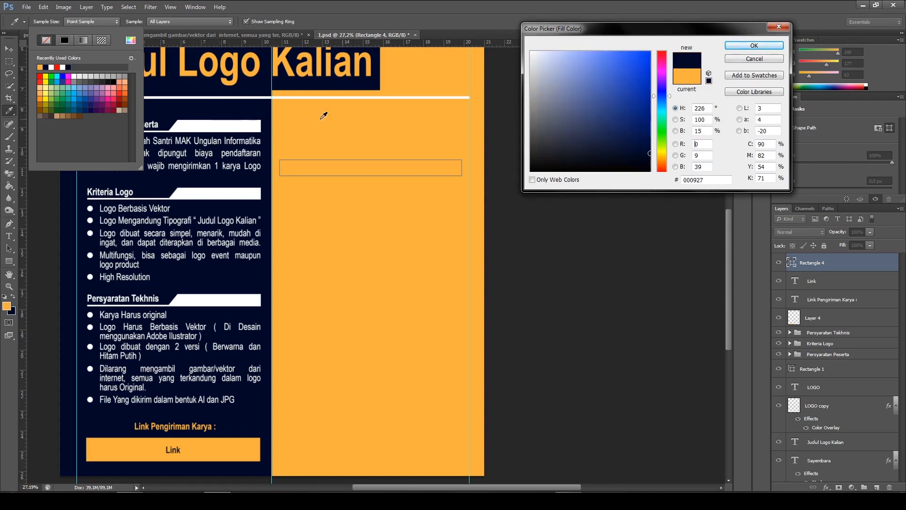
pyautogui.click(754, 45)
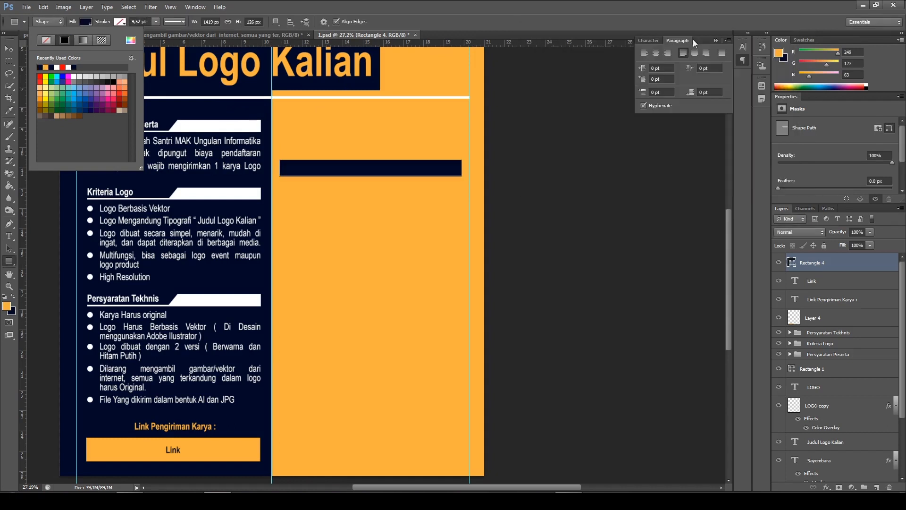
# Nudge the navy bar slightly upward in the orange column
pyautogui.click(8, 49)
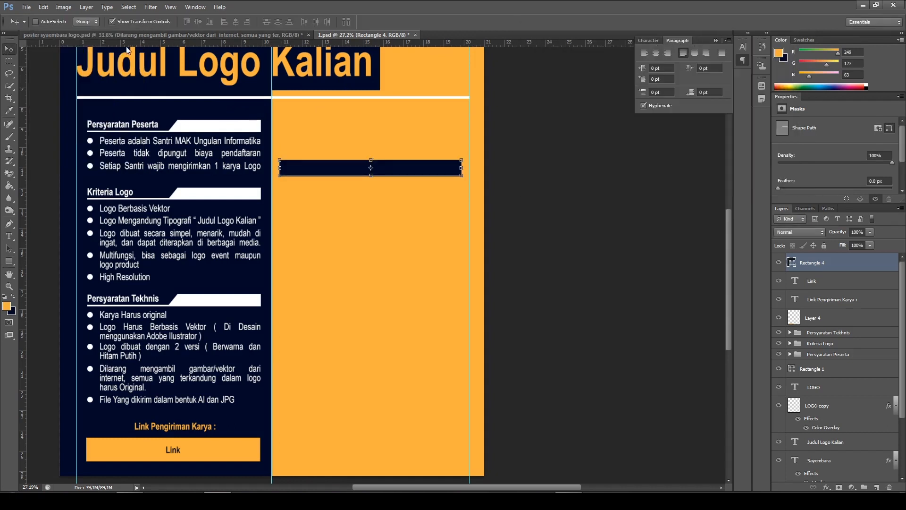
pyautogui.press('Down')
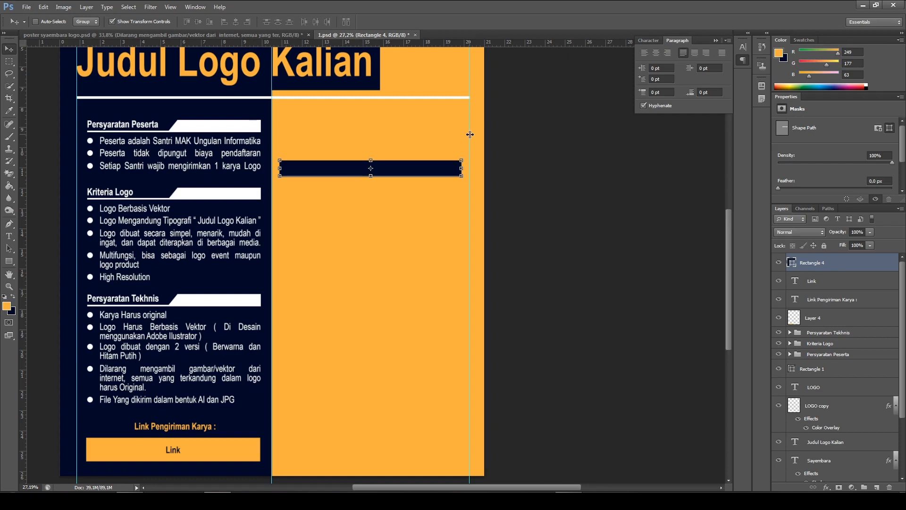
pyautogui.press('Up')
pyautogui.press('Up')
pyautogui.press('Up')
pyautogui.press('Up')
pyautogui.press('Up')
pyautogui.press('Up')
pyautogui.press('Up')
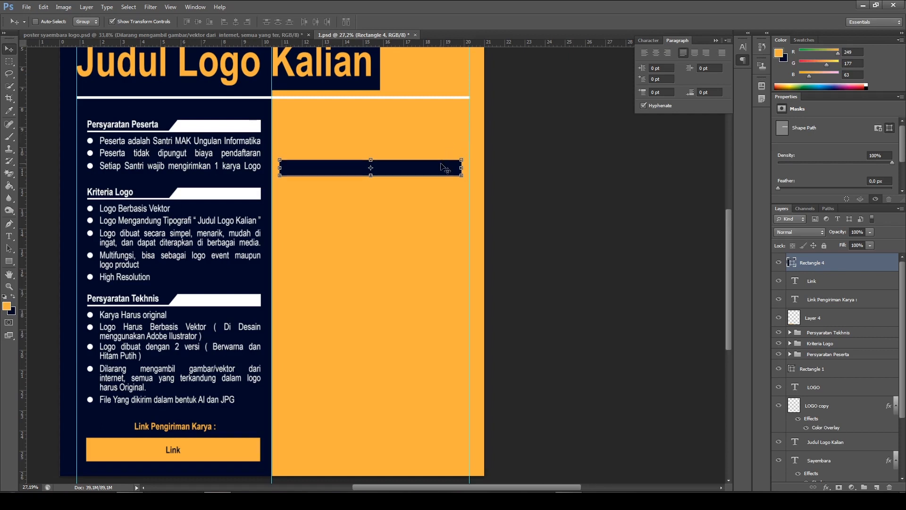
pyautogui.press('Up')
pyautogui.press('Up')
pyautogui.press('Up')
pyautogui.press('Up')
pyautogui.press('Up')
pyautogui.press('Up')
pyautogui.press('Up')
pyautogui.press('Up')
pyautogui.press('Up')
pyautogui.press('Up')
pyautogui.press('Up')
pyautogui.press('Up')
pyautogui.press('Up')
pyautogui.press('Up')
pyautogui.press('Up')
pyautogui.press('Up')
pyautogui.press('Up')
pyautogui.press('Up')
pyautogui.press('Up')
pyautogui.press('Up')
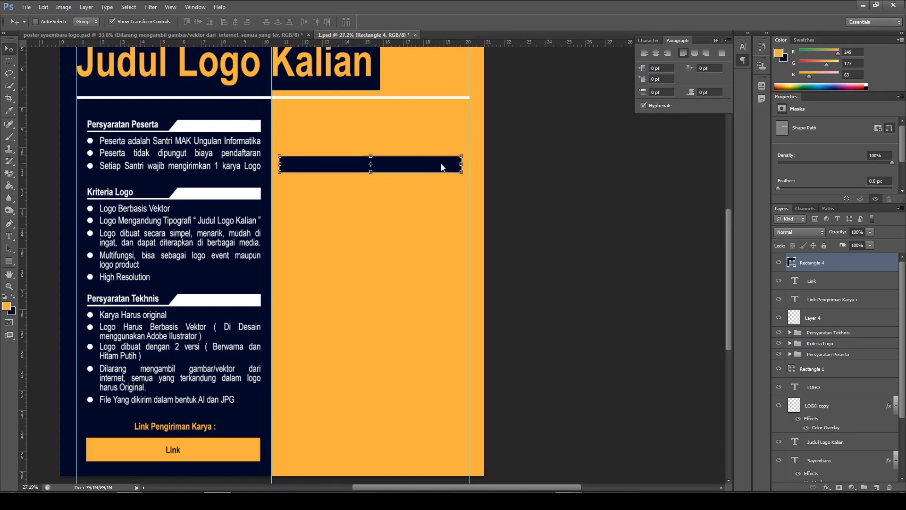
pyautogui.press('Up')
pyautogui.press('Up')
pyautogui.press('Up')
pyautogui.press('Up')
pyautogui.press('Up')
pyautogui.press('Up')
pyautogui.press('Up')
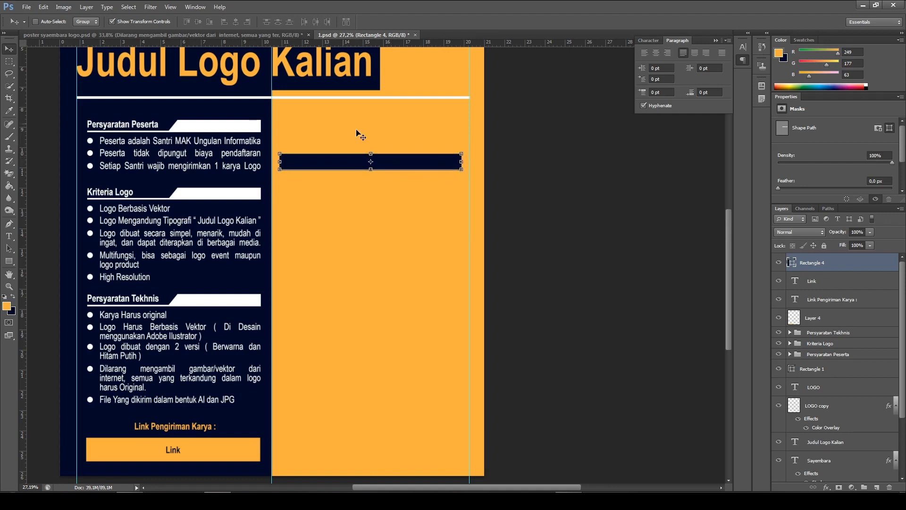
# Check the reference deadline heading, then add the text "BATAS WAKTU PENGIRIMAN KARYA" above the navy bar in 1.psd
pyautogui.click(259, 35)
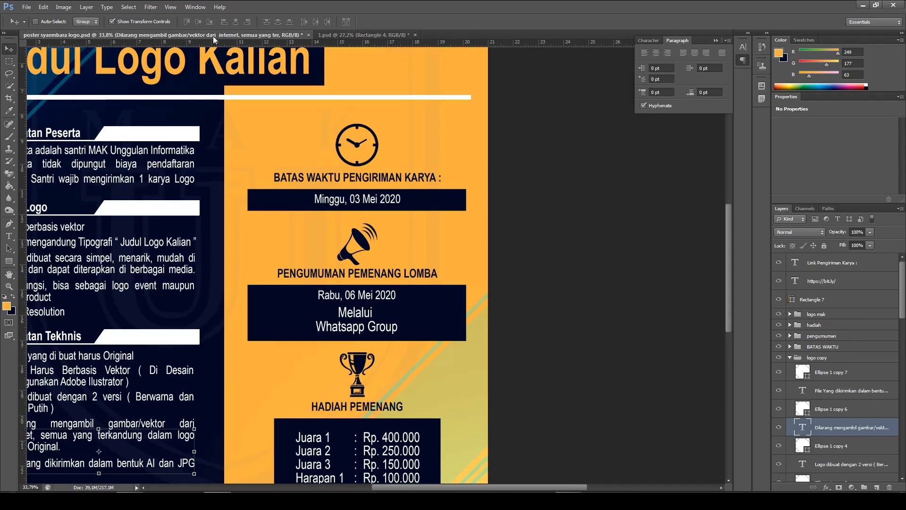
pyautogui.click(337, 35)
pyautogui.click(8, 239)
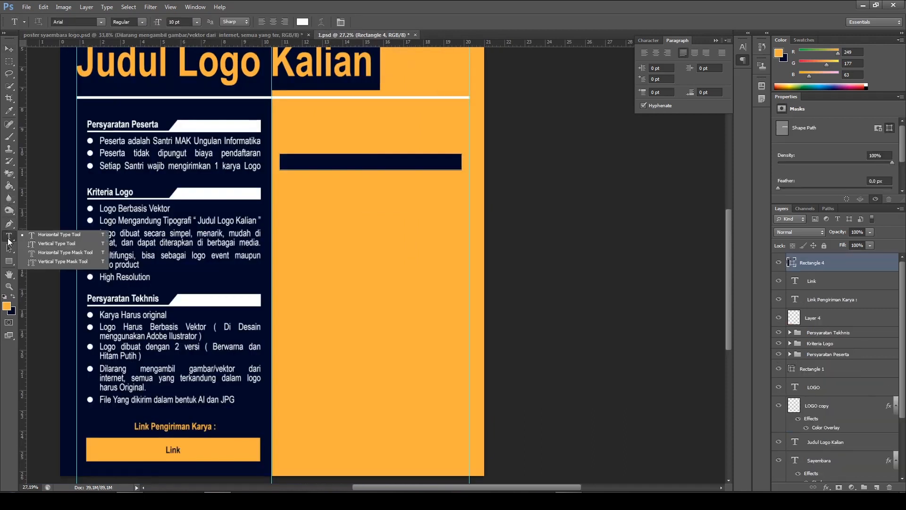
pyautogui.click(60, 235)
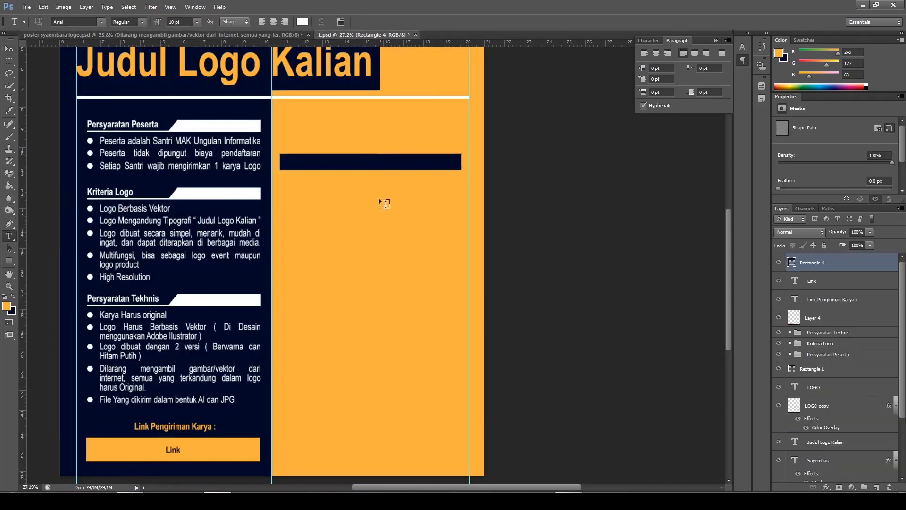
pyautogui.click(376, 149)
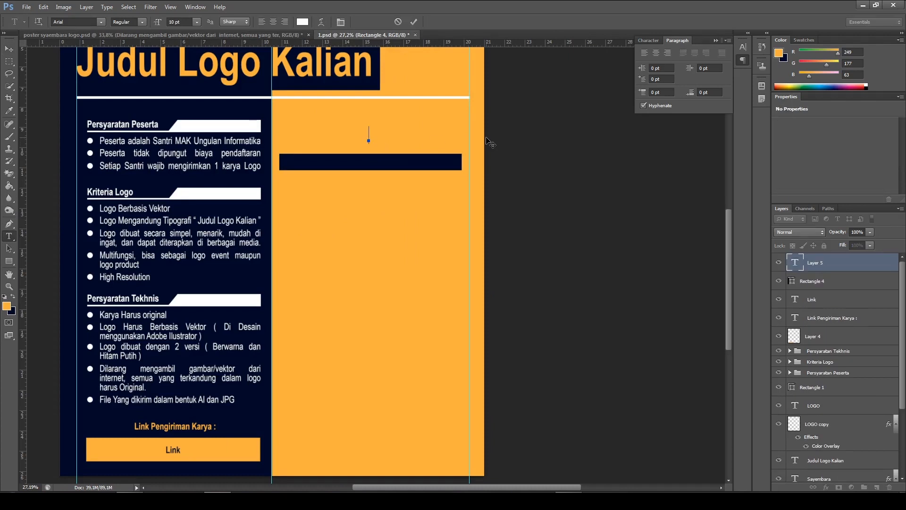
pyautogui.write('BATAS WAKTU PENGIRIMAN KAR')
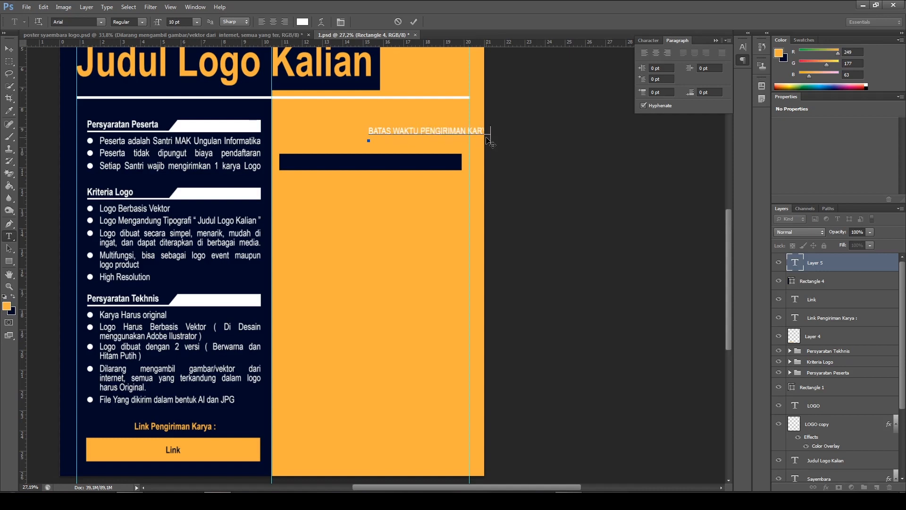
# Centre-align the whole deadline heading and set its font style to Bold
pyautogui.hotkey('ctrl', 'a')
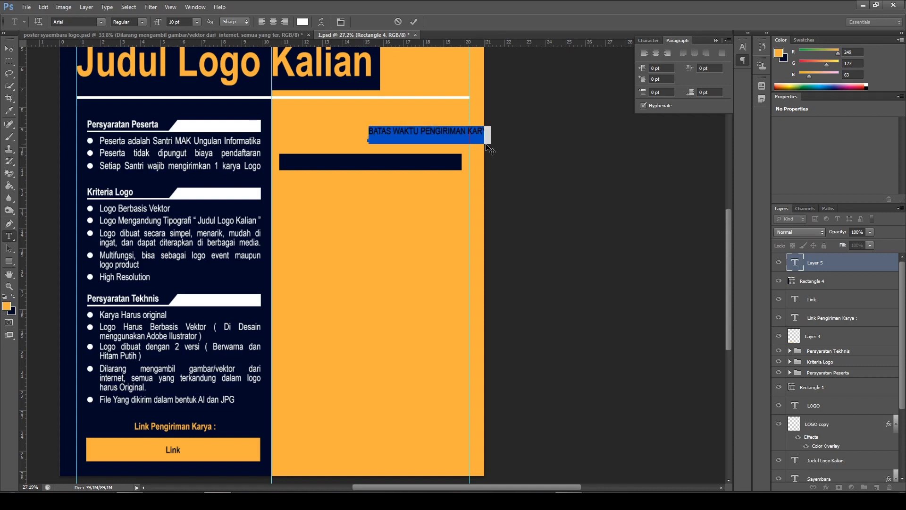
pyautogui.click(272, 22)
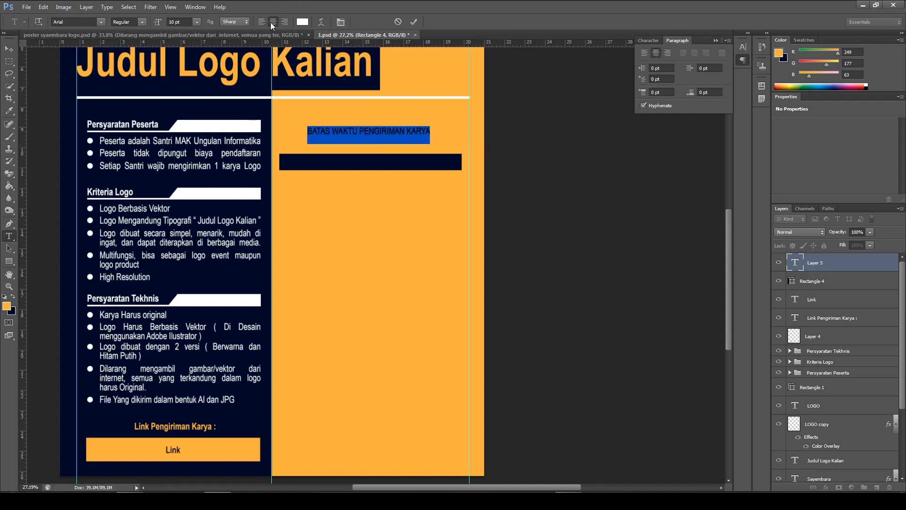
pyautogui.click(142, 22)
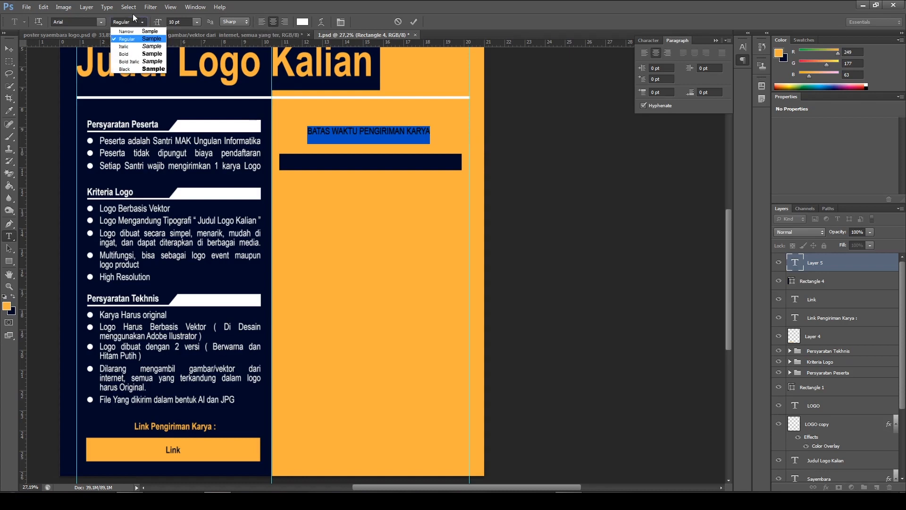
pyautogui.click(125, 53)
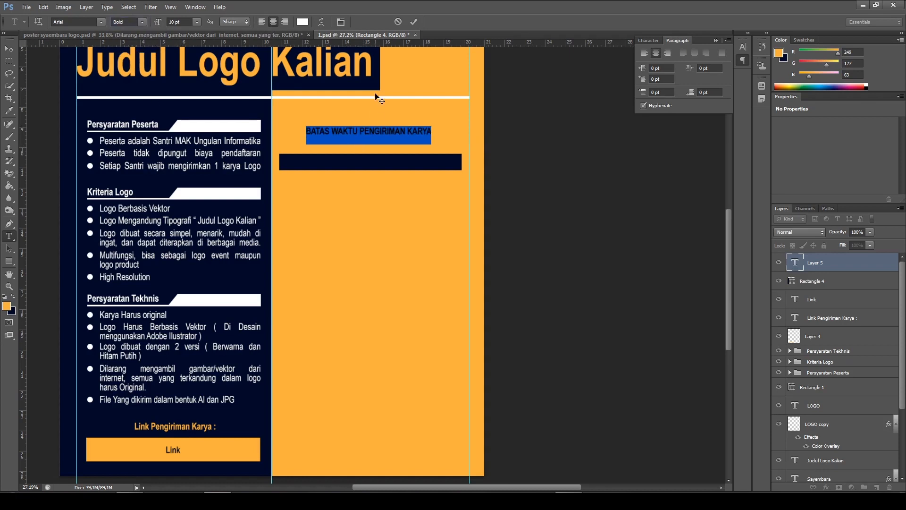
# Colour the deadline heading dark navy 000927, sampled from the poster background, and commit the text
pyautogui.click(304, 22)
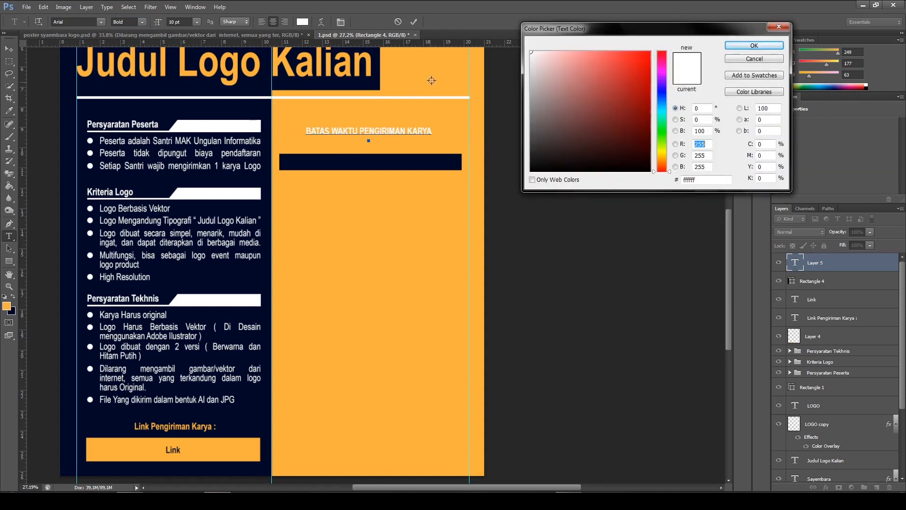
pyautogui.click(261, 106)
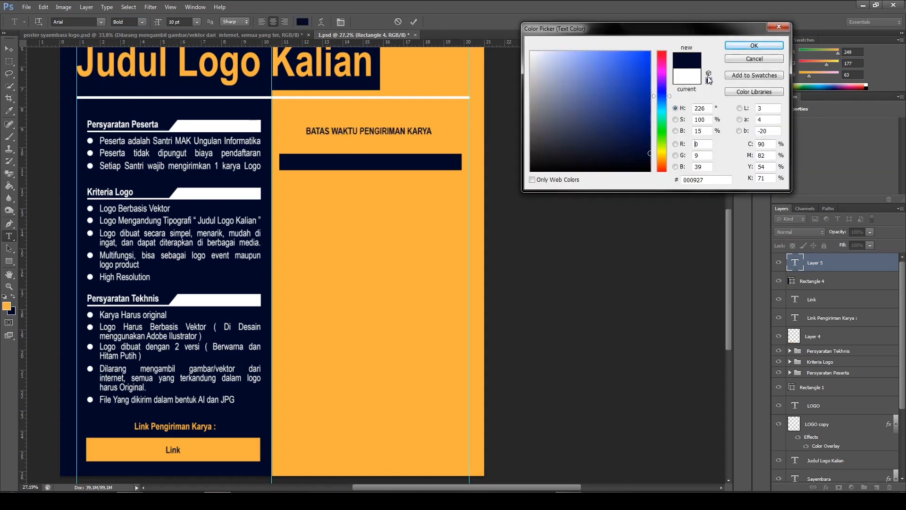
pyautogui.click(754, 46)
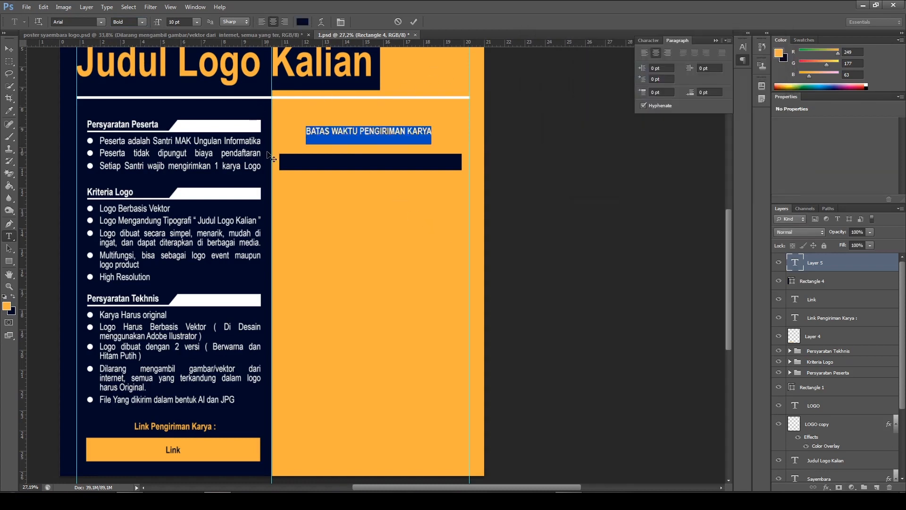
pyautogui.click(10, 49)
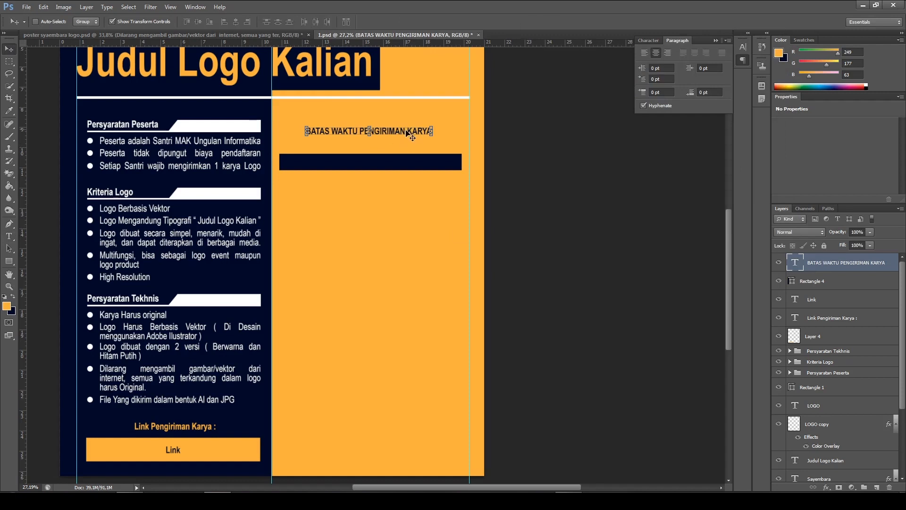
# Move the deadline heading down and slightly right so it sits centred just above the navy bar
pyautogui.hotkey('shift', 'Down')
pyautogui.hotkey('shift', 'Down')
pyautogui.hotkey('shift', 'Down')
pyautogui.hotkey('shift', 'Down')
pyautogui.hotkey('shift', 'Down')
pyautogui.hotkey('shift', 'Down')
pyautogui.hotkey('shift', 'Down')
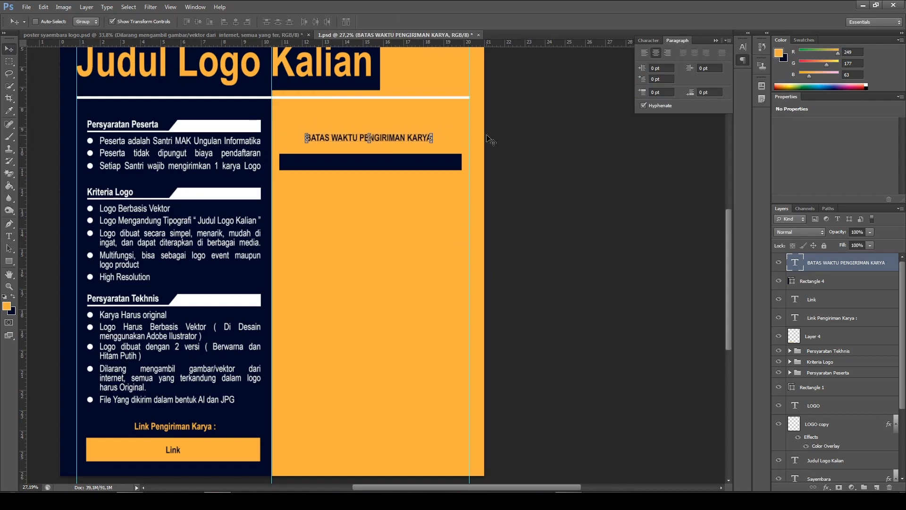
pyautogui.hotkey('shift', 'Right')
pyautogui.hotkey('shift', 'Right')
pyautogui.hotkey('shift', 'Right')
pyautogui.hotkey('shift', 'Down')
pyautogui.hotkey('shift', 'Down')
pyautogui.press('Left')
pyautogui.press('Left')
pyautogui.press('Left')
pyautogui.press('Left')
pyautogui.press('Down')
pyautogui.press('Down')
pyautogui.press('Down')
pyautogui.press('Down')
pyautogui.press('Down')
pyautogui.press('Down')
pyautogui.press('Down')
pyautogui.press('Down')
pyautogui.press('Down')
pyautogui.press('Down')
pyautogui.press('Down')
pyautogui.press('Down')
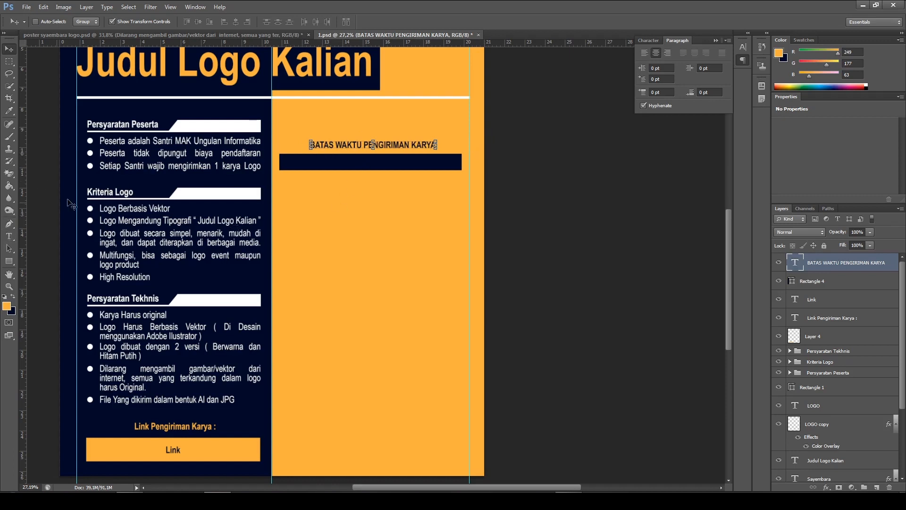
# Set the deadline heading's font size to 13 pt and commit the text
pyautogui.click(12, 239)
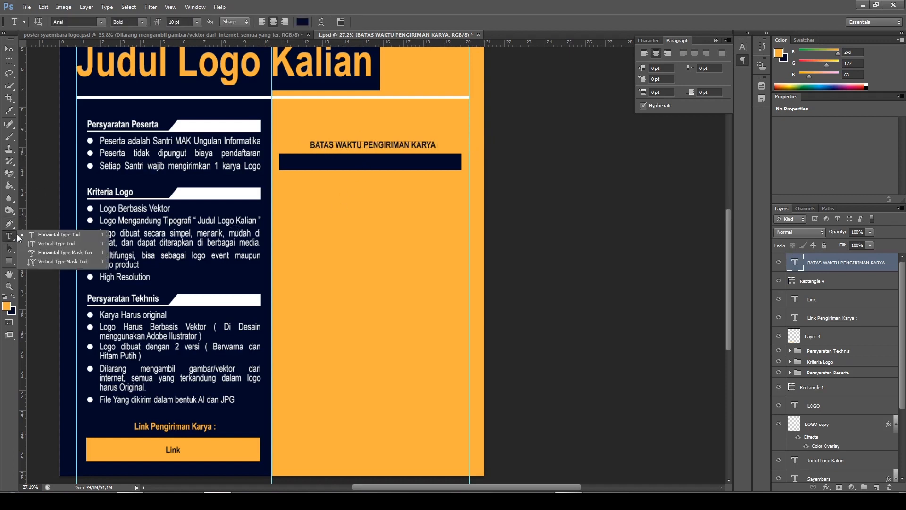
pyautogui.click(48, 238)
pyautogui.click(389, 144)
pyautogui.hotkey('ctrl', 'a')
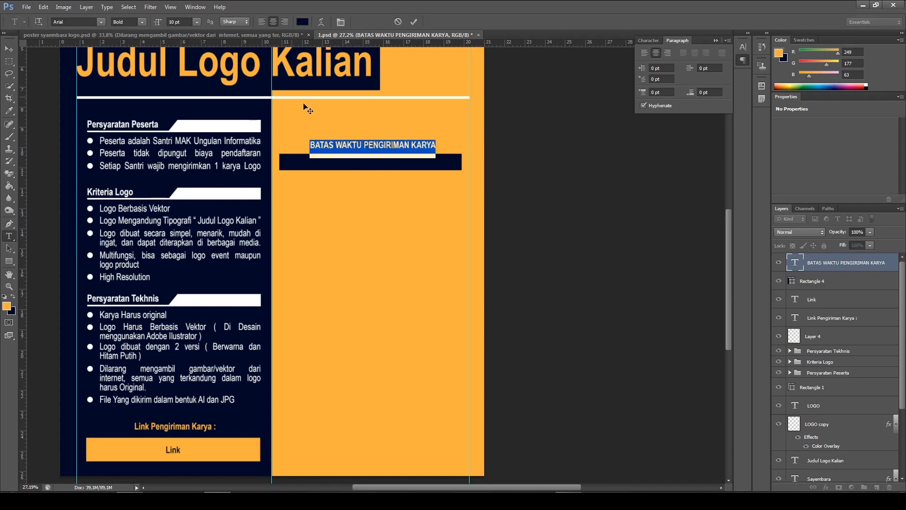
pyautogui.click(173, 21)
pyautogui.write('13')
pyautogui.press('Return')
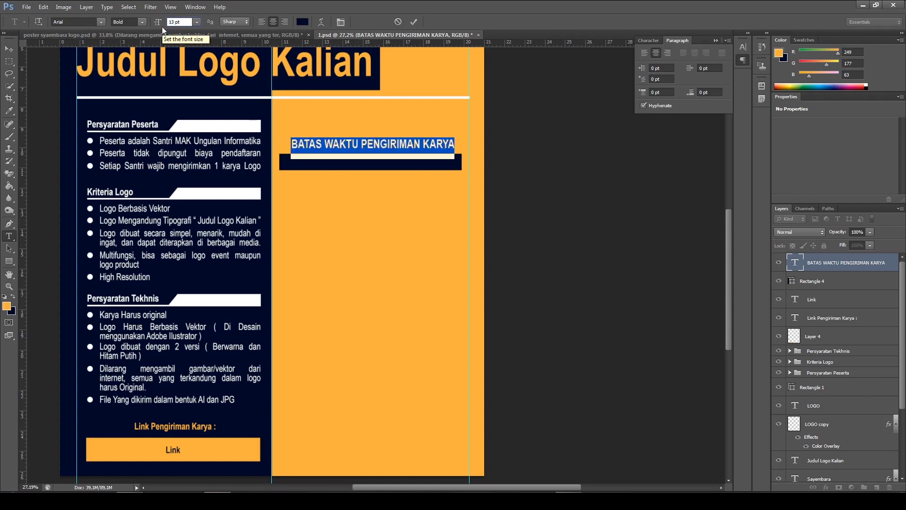
pyautogui.click(416, 21)
pyautogui.click(10, 49)
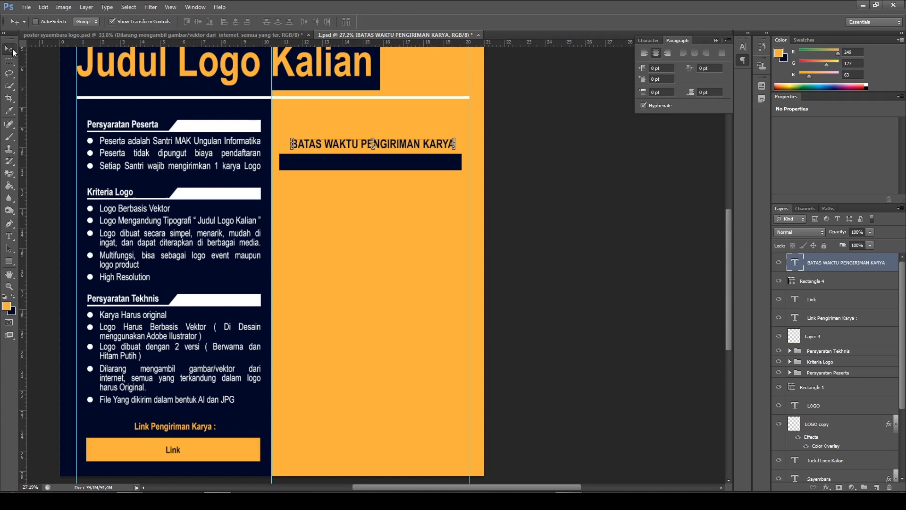
# Nudge the deadline heading slightly left above the navy bar
pyautogui.press('Left')
pyautogui.press('Left')
pyautogui.press('Left')
pyautogui.press('Left')
pyautogui.press('Left')
pyautogui.press('Left')
pyautogui.press('Left')
pyautogui.press('Left')
pyautogui.press('Left')
pyautogui.press('Left')
pyautogui.press('Left')
pyautogui.press('Left')
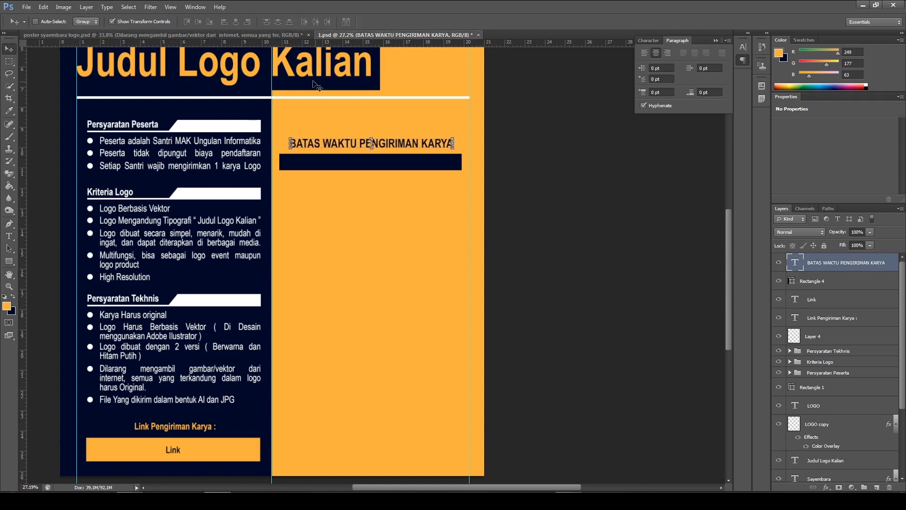
# Compare with the reference poster, then stretch the navy bar under the deadline heading downward to about 131% height
pyautogui.click(246, 35)
pyautogui.scroll(3, 286, 185)
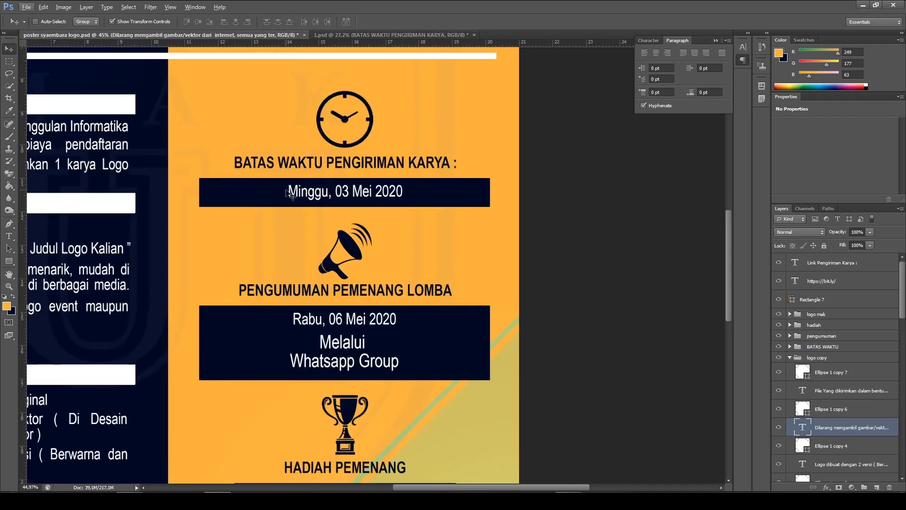
pyautogui.click(342, 35)
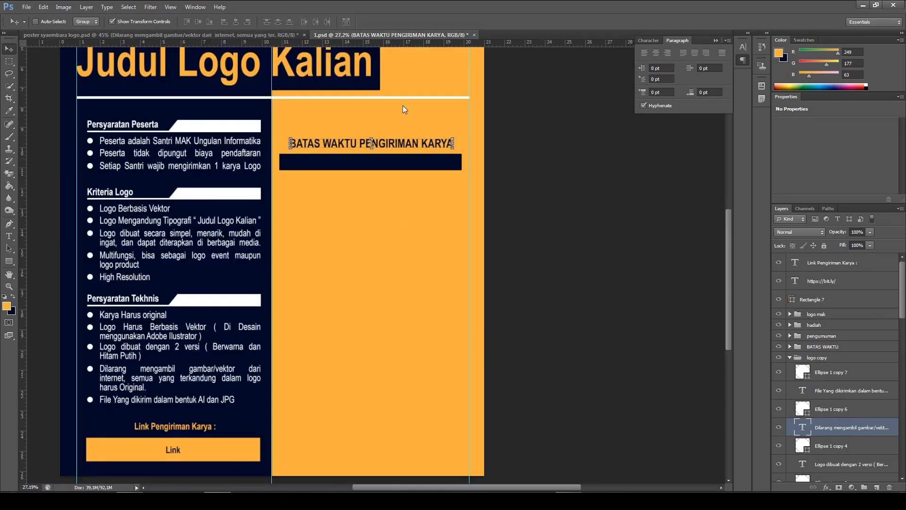
pyautogui.keyDown('ctrl'); pyautogui.click(369, 166); pyautogui.keyUp('ctrl')
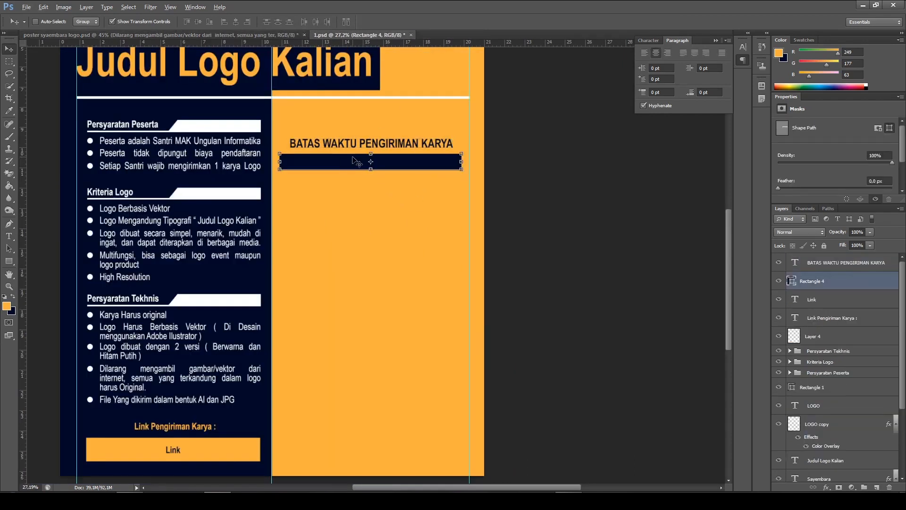
pyautogui.keyDown('alt'); pyautogui.scroll(3, 354, 165); pyautogui.keyUp('alt')
pyautogui.moveTo(368, 173); pyautogui.dragTo(371, 183)
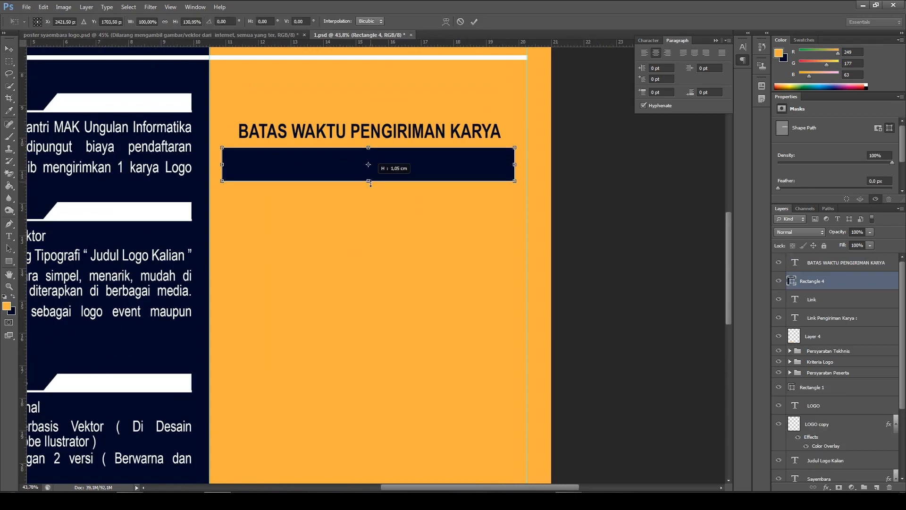
pyautogui.click(472, 24)
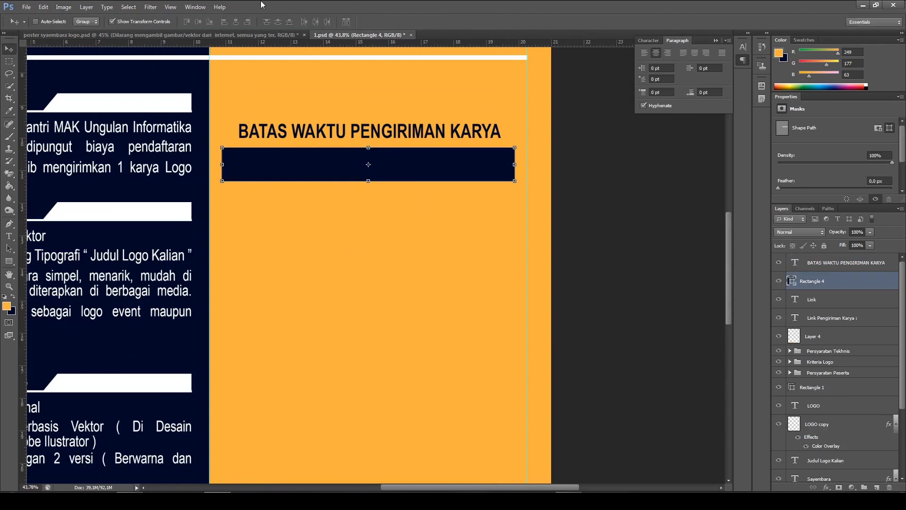
# Add the text line "Minggu, 03 Mei 2020" below the navy bar
pyautogui.click(9, 237)
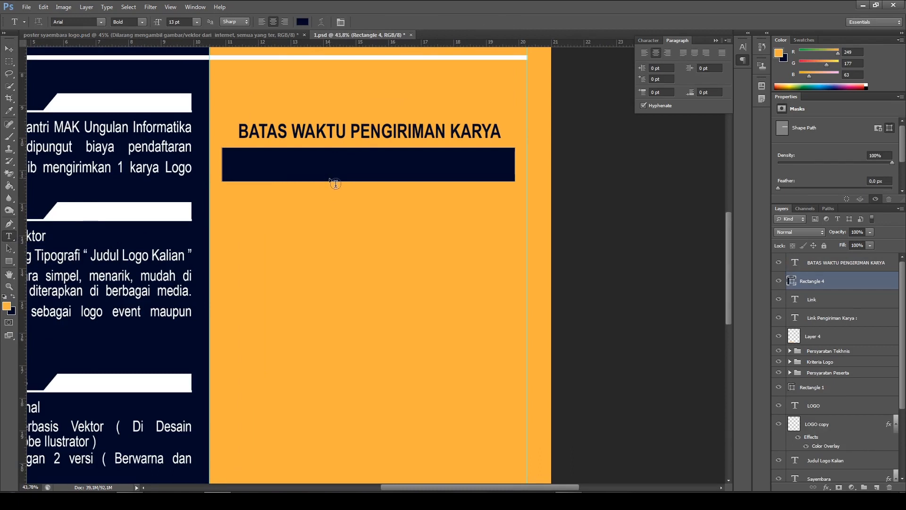
pyautogui.click(319, 223)
pyautogui.write('mUNGGU')
pyautogui.press('BackSpace')
pyautogui.press('BackSpace')
pyautogui.press('BackSpace')
pyautogui.press('BackSpace')
pyautogui.press('BackSpace')
pyautogui.press('BackSpace')
pyautogui.write('Munggu,')
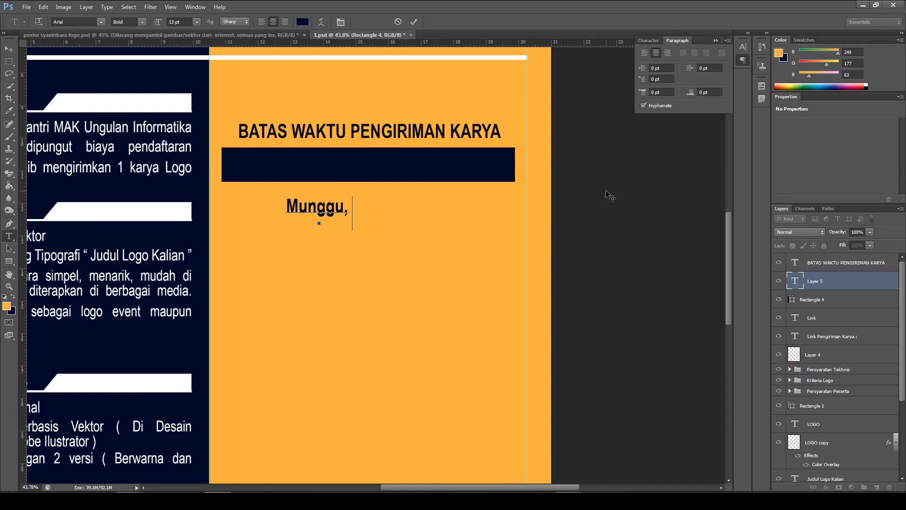
pyautogui.write(' 03 me')
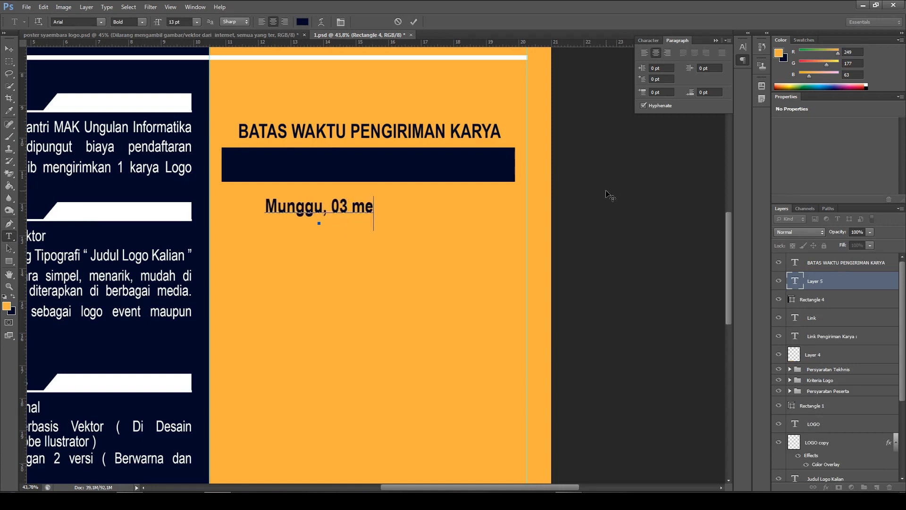
pyautogui.write('i 20')
pyautogui.press('BackSpace')
pyautogui.press('BackSpace')
pyautogui.press('BackSpace')
pyautogui.press('BackSpace')
pyautogui.press('BackSpace')
pyautogui.press('BackSpace')
pyautogui.press('BackSpace')
pyautogui.write('Mei 2020')
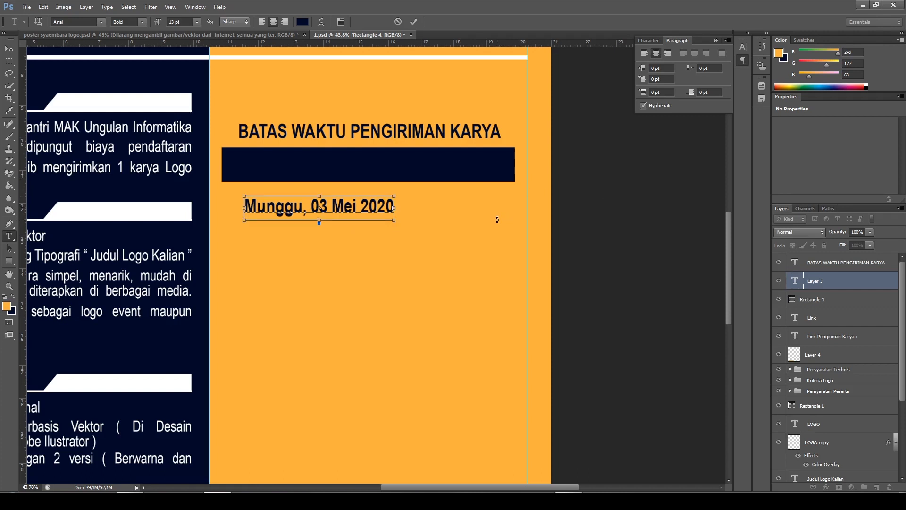
pyautogui.press('BackSpace')
pyautogui.write('i')
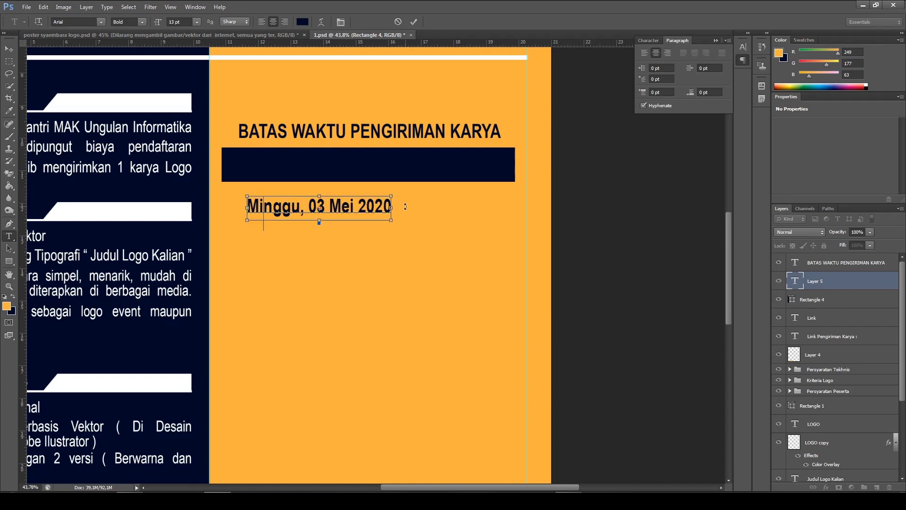
# Colour the whole date line white ffffff, commit it and move it into the centre of the navy bar
pyautogui.hotkey('ctrl', 'a')
pyautogui.click(302, 21)
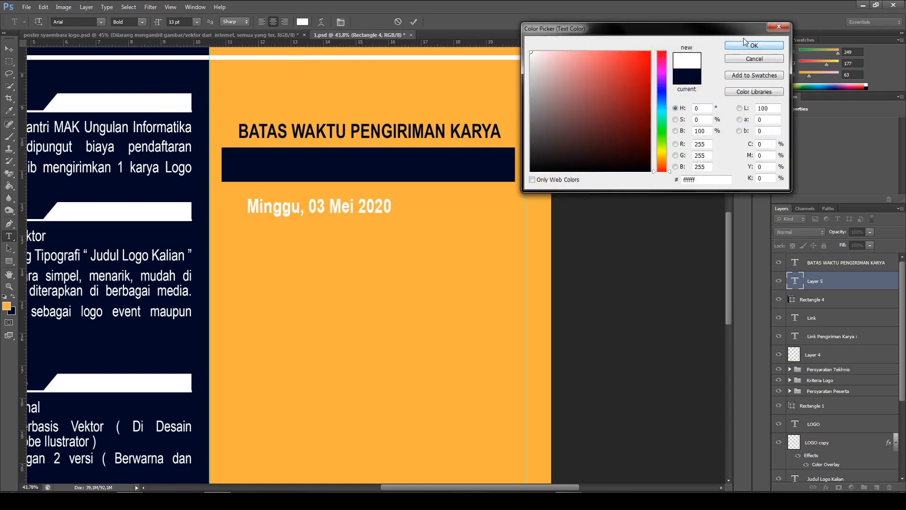
pyautogui.click(751, 46)
pyautogui.click(414, 22)
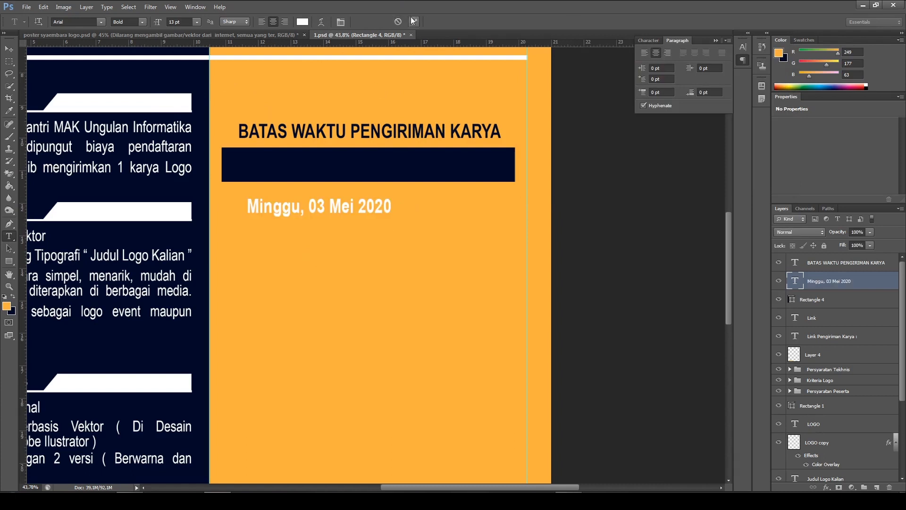
pyautogui.click(12, 51)
pyautogui.moveTo(364, 211); pyautogui.dragTo(422, 166)
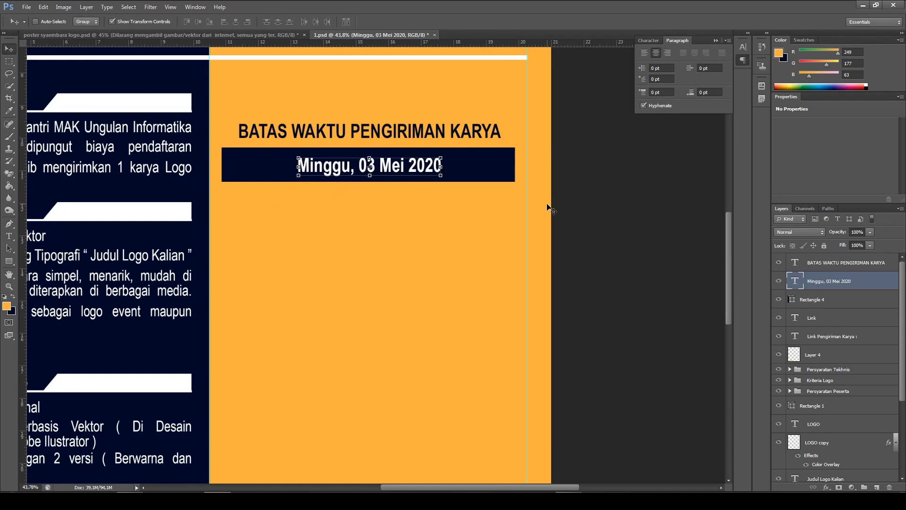
# Place a vertical guide through the middle of the orange column, crossing the deadline heading and navy bar
pyautogui.scroll(-4, 577, 217)
pyautogui.moveTo(500, 261); pyautogui.dragTo(474, 259)
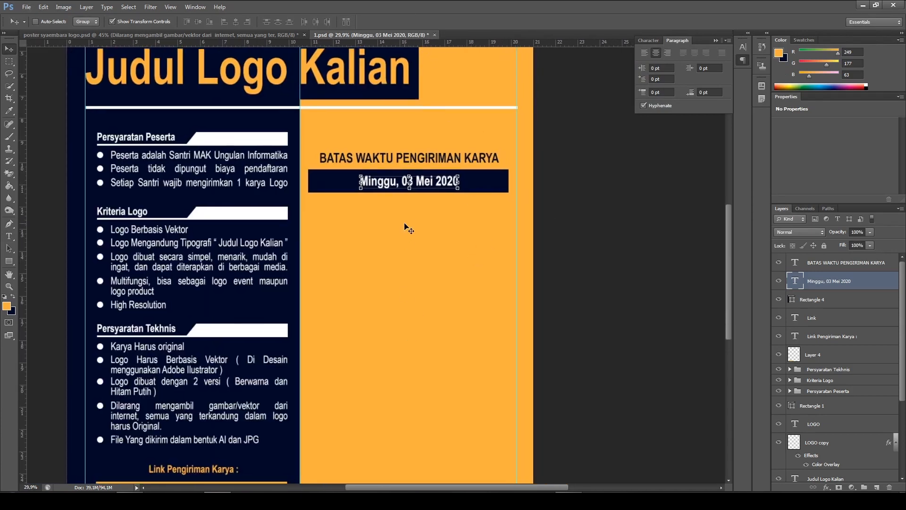
pyautogui.scroll(-3, 410, 222)
pyautogui.moveTo(23, 223); pyautogui.dragTo(414, 222)
pyautogui.scroll(3, 414, 222)
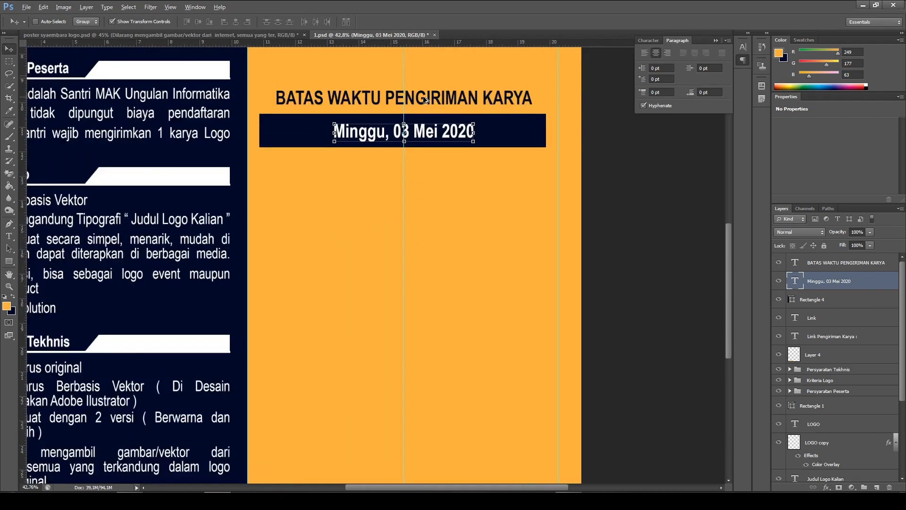
# Nudge the deadline heading and the navy bar so both are centred on the new vertical guide, and deselect
pyautogui.keyDown('ctrl'); pyautogui.click(437, 104); pyautogui.keyUp('ctrl')
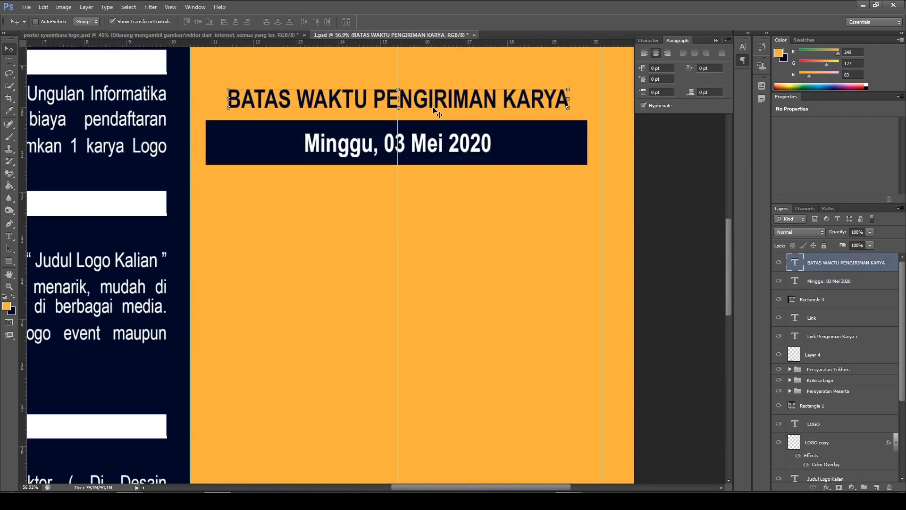
pyautogui.keyDown('ctrl'); pyautogui.click(534, 143); pyautogui.keyUp('ctrl')
pyautogui.press('Right')
pyautogui.press('Right')
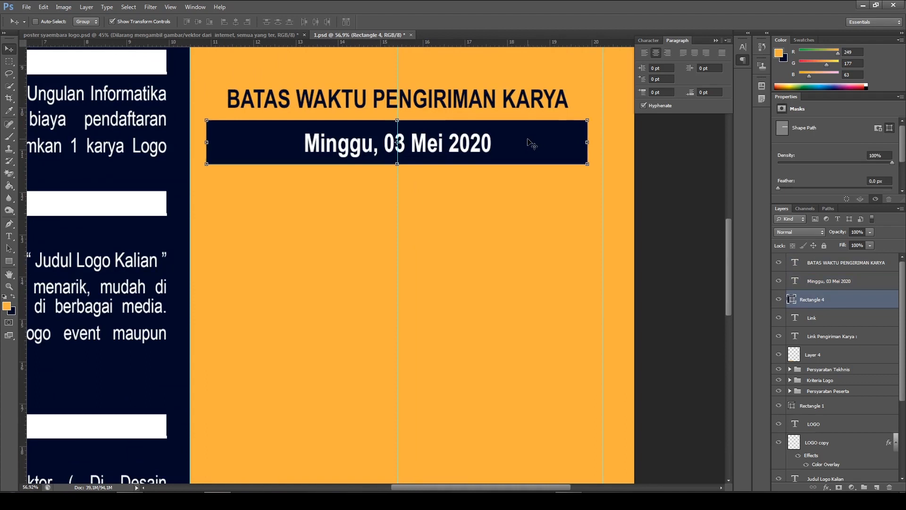
pyautogui.keyDown('ctrl'); pyautogui.click(684, 241); pyautogui.keyUp('ctrl')
pyautogui.scroll(-4, 497, 206)
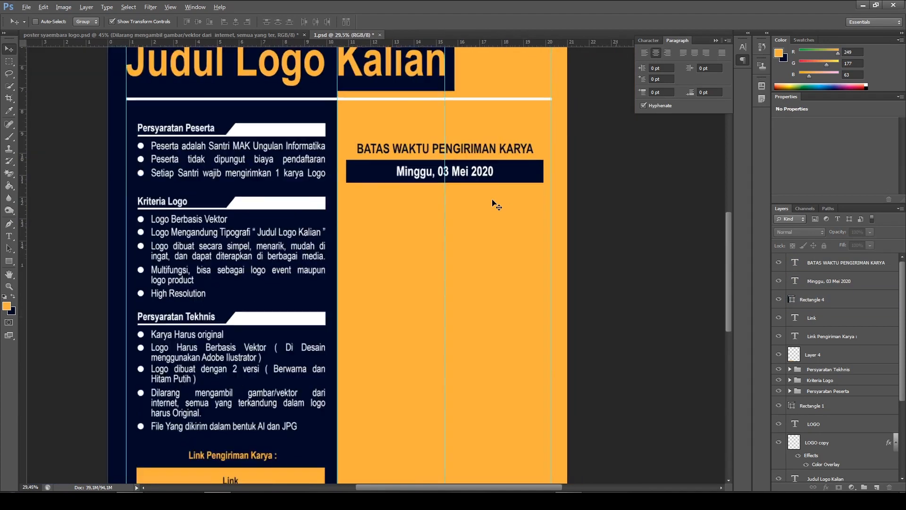
# Check the reference poster's spacing and move the deadline heading, date and navy bar down together slightly in 1.psd
pyautogui.click(227, 35)
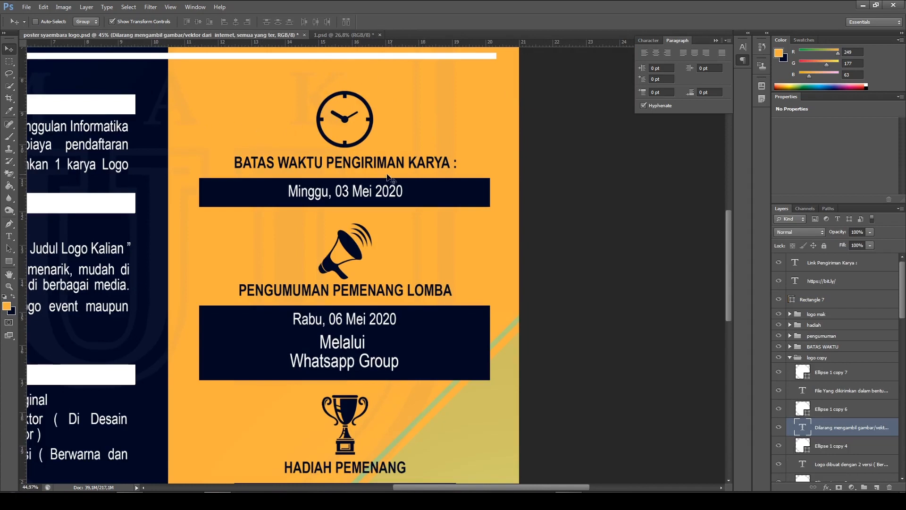
pyautogui.scroll(-1, 274, 109)
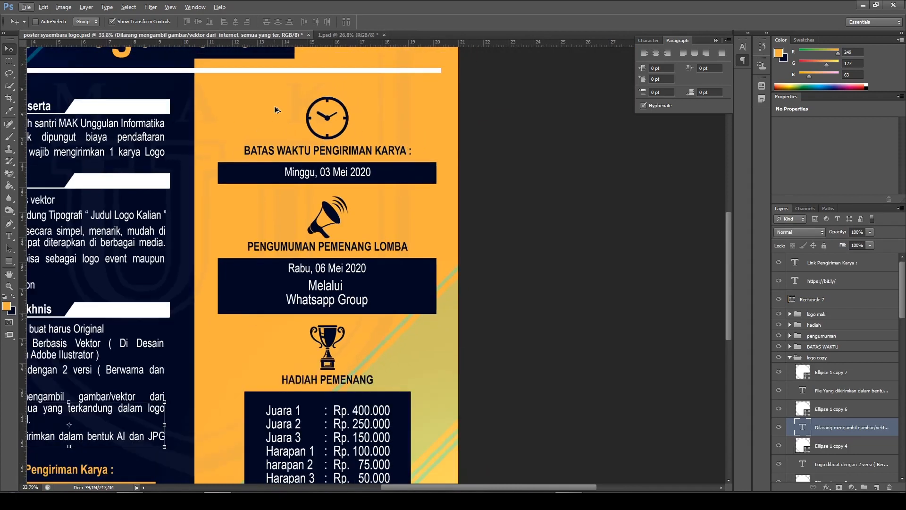
pyautogui.click(345, 35)
pyautogui.scroll(1, 473, 154)
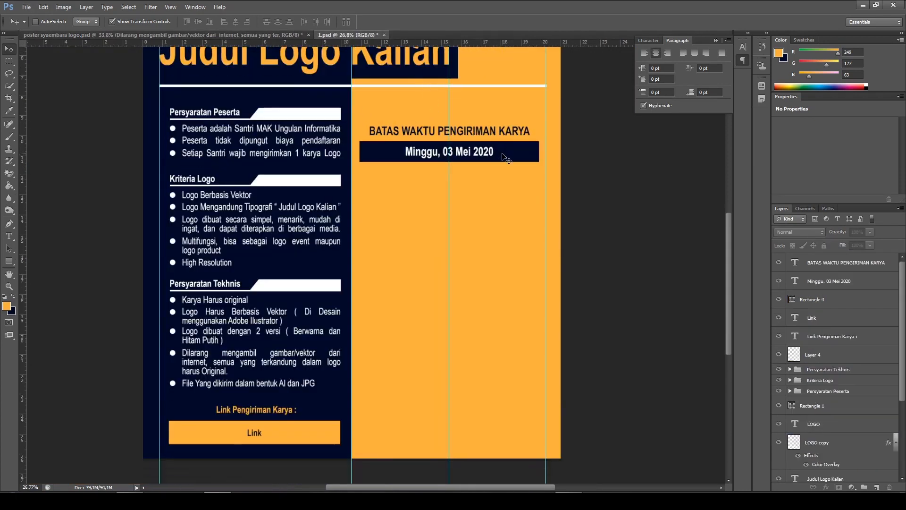
pyautogui.click(844, 270)
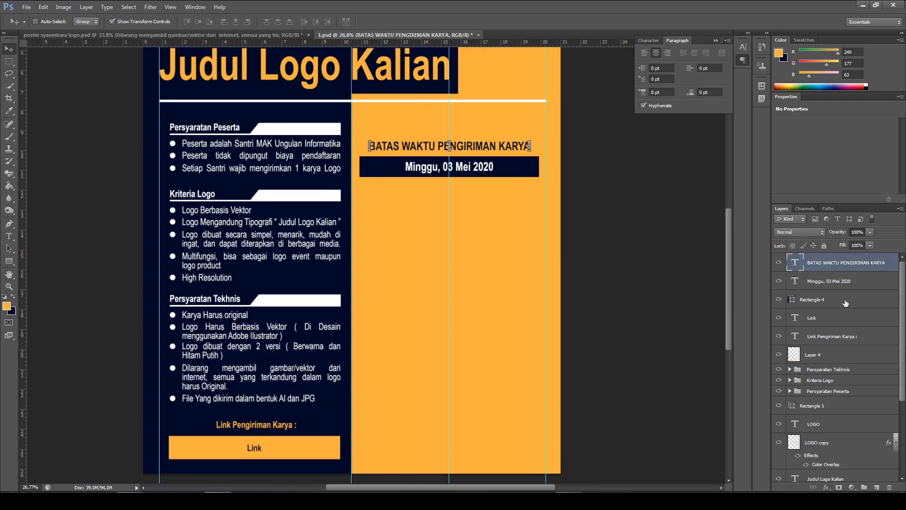
pyautogui.keyDown('shift'); pyautogui.click(845, 300); pyautogui.keyUp('shift')
pyautogui.hotkey('shift', 'Down')
pyautogui.hotkey('shift', 'Down')
pyautogui.hotkey('shift', 'Down')
pyautogui.hotkey('shift', 'Down')
pyautogui.hotkey('shift', 'Down')
pyautogui.hotkey('shift', 'Down')
pyautogui.hotkey('shift', 'Down')
pyautogui.hotkey('shift', 'Down')
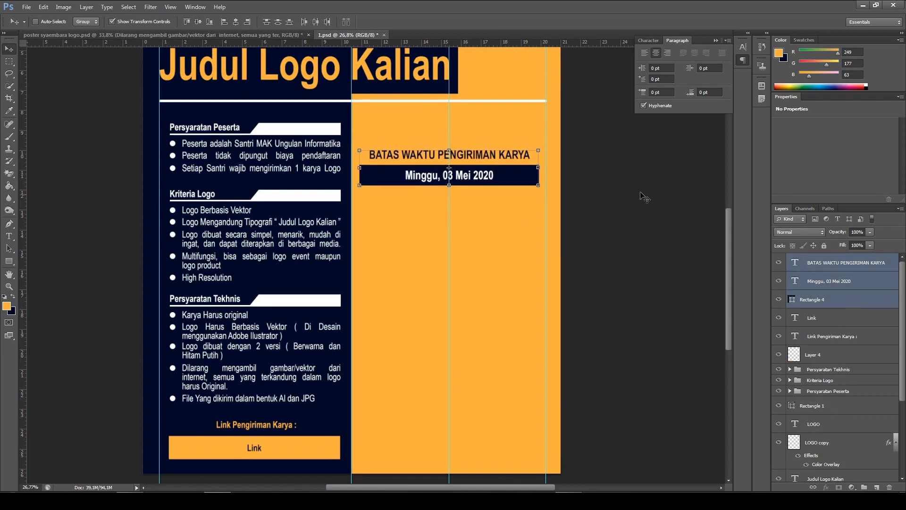
pyautogui.click(647, 202)
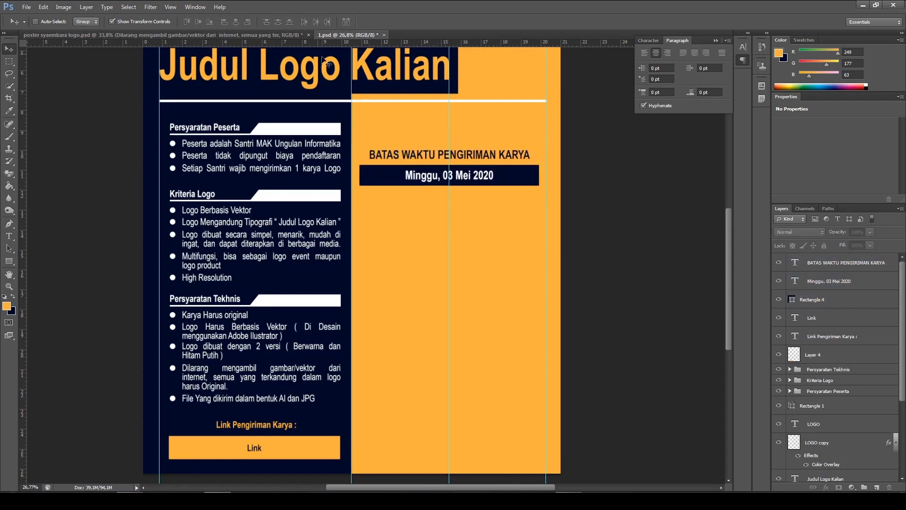
# Open the kisspng clock icon JPG from the "singkong festifal" folder with the default Camera Raw settings
pyautogui.click(27, 8)
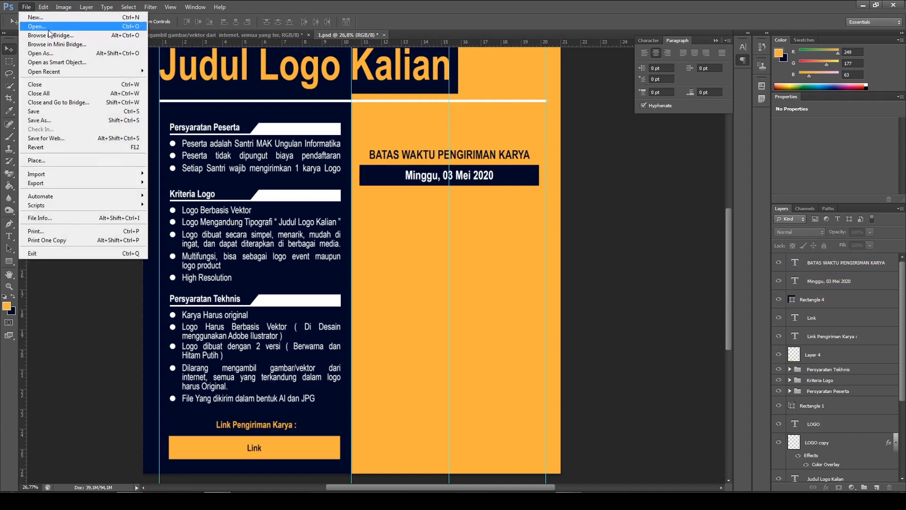
pyautogui.click(123, 29)
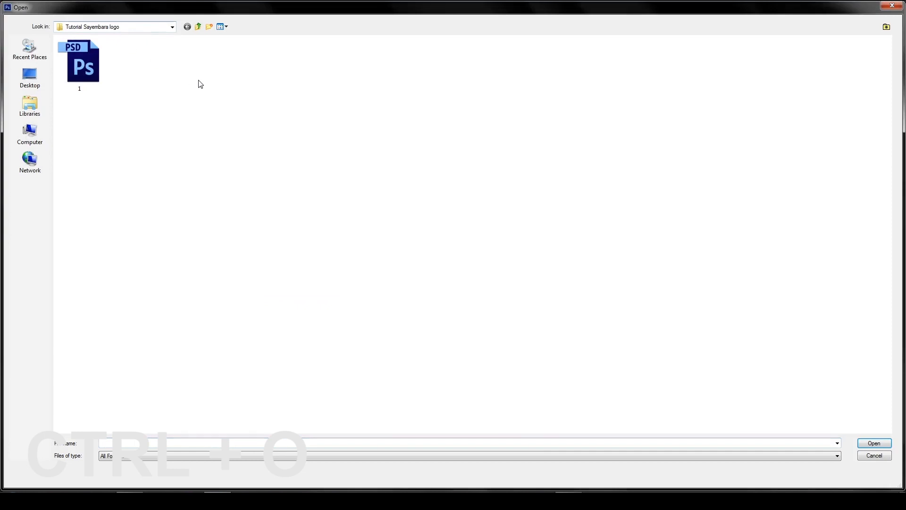
pyautogui.press('BackSpace')
pyautogui.press('BackSpace')
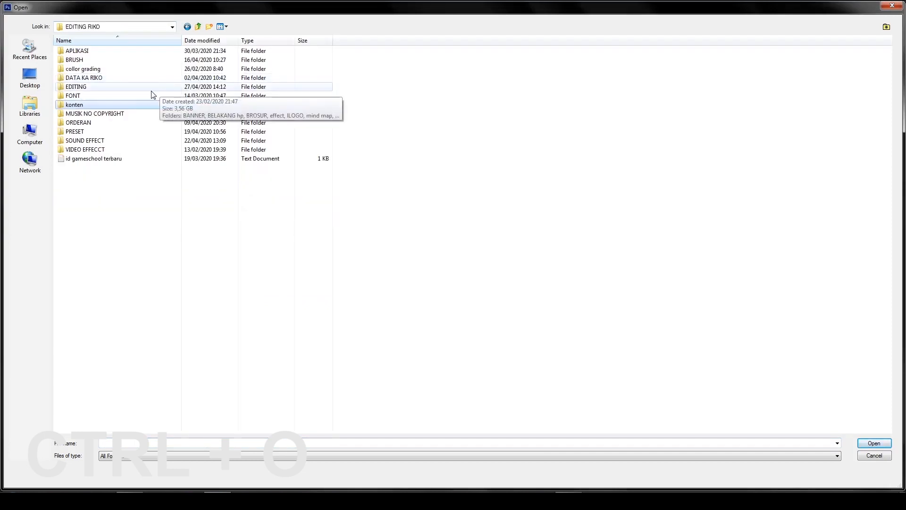
pyautogui.doubleClick(152, 90)
pyautogui.doubleClick(100, 122)
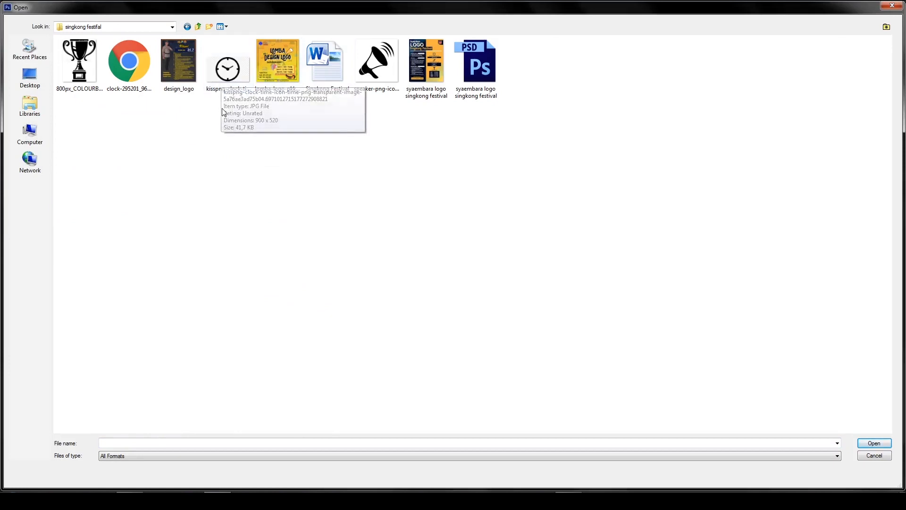
pyautogui.doubleClick(228, 71)
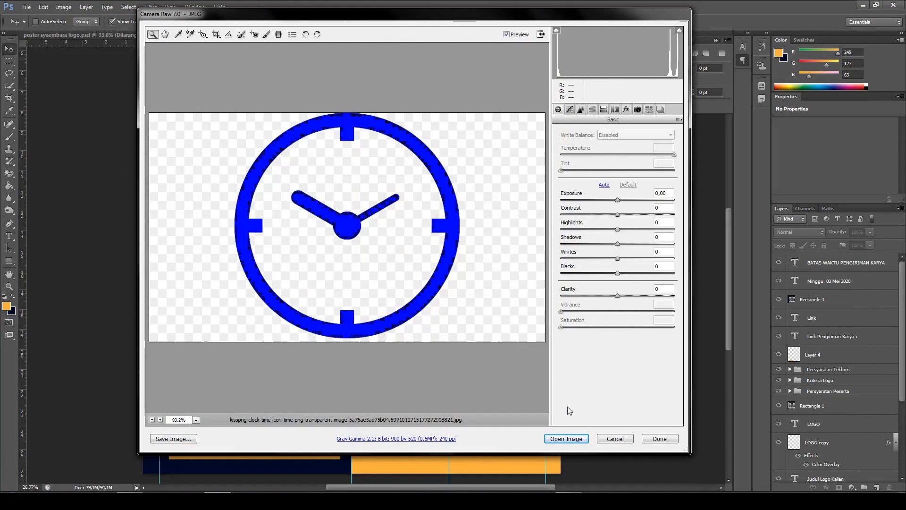
pyautogui.click(566, 439)
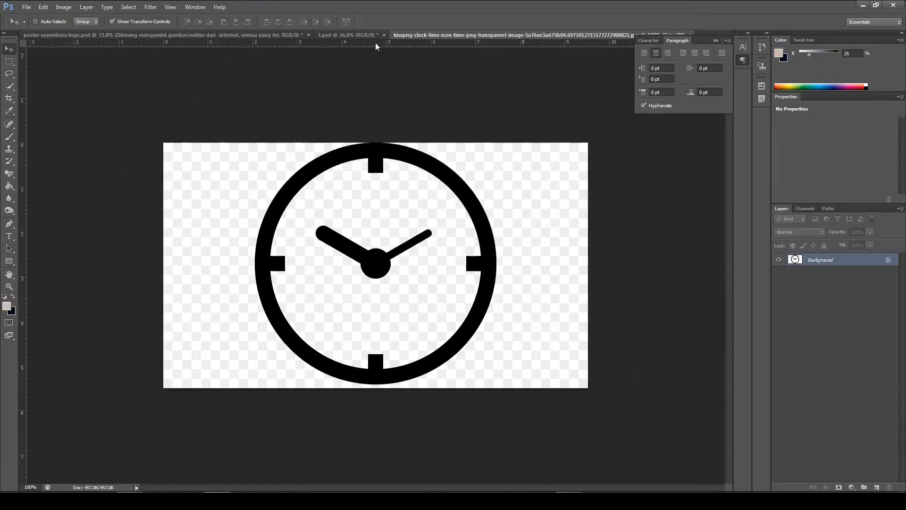
pyautogui.click(364, 35)
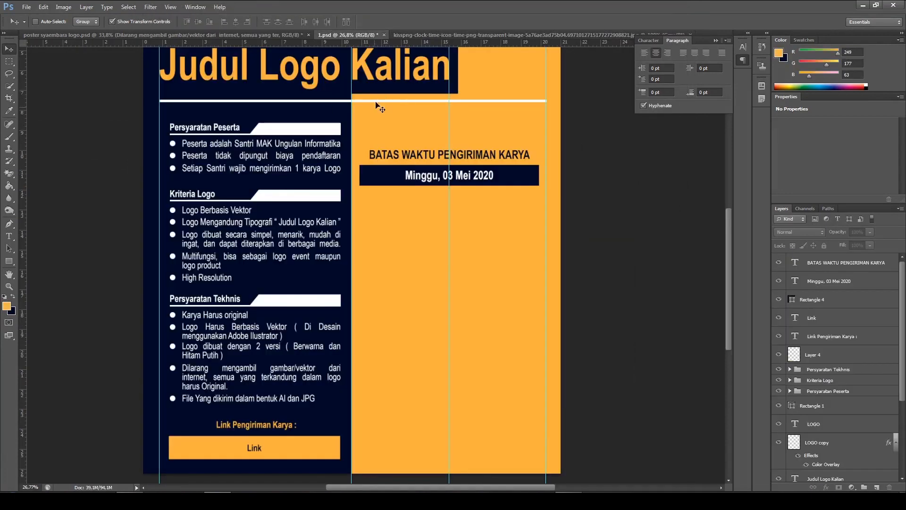
pyautogui.click(413, 35)
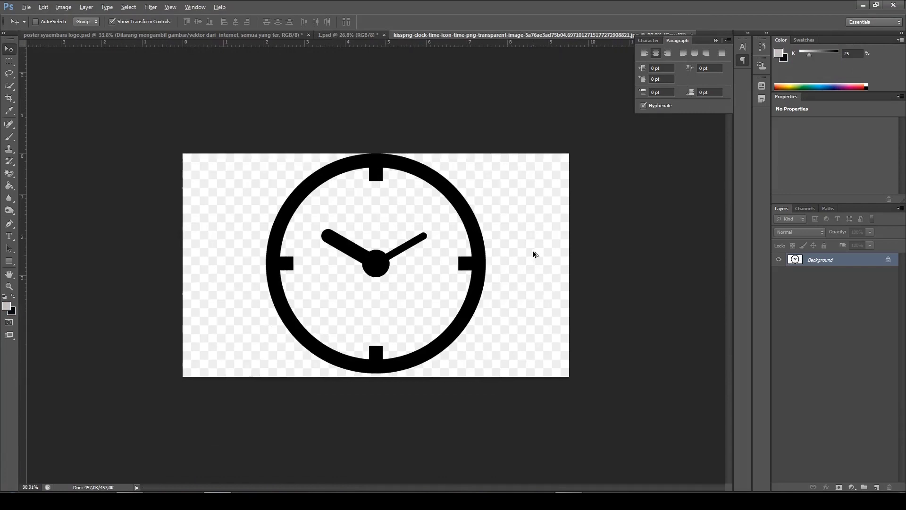
pyautogui.scroll(1, 680, 275)
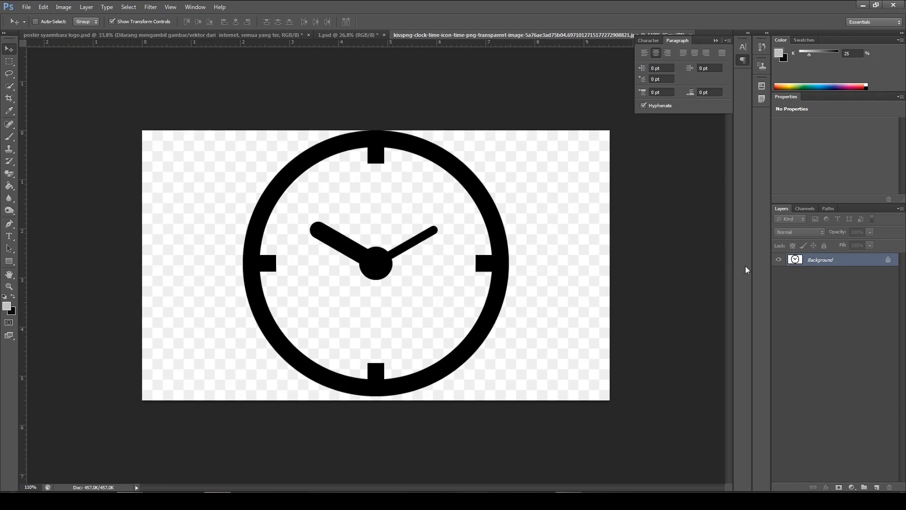
pyautogui.scroll(1, 561, 295)
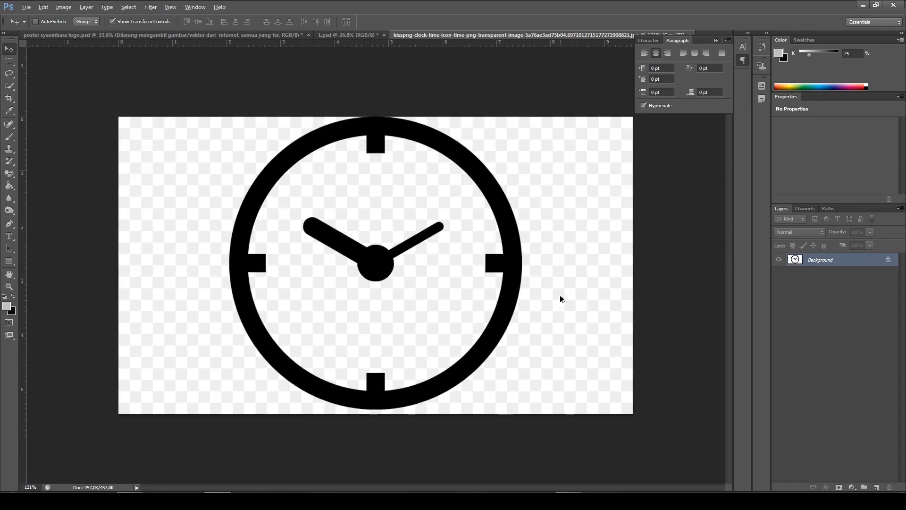
# Convert the clock image's background into a regular layer and erase the checkered areas outside and inside the dial with the Magic Eraser Tool
pyautogui.doubleClick(844, 263)
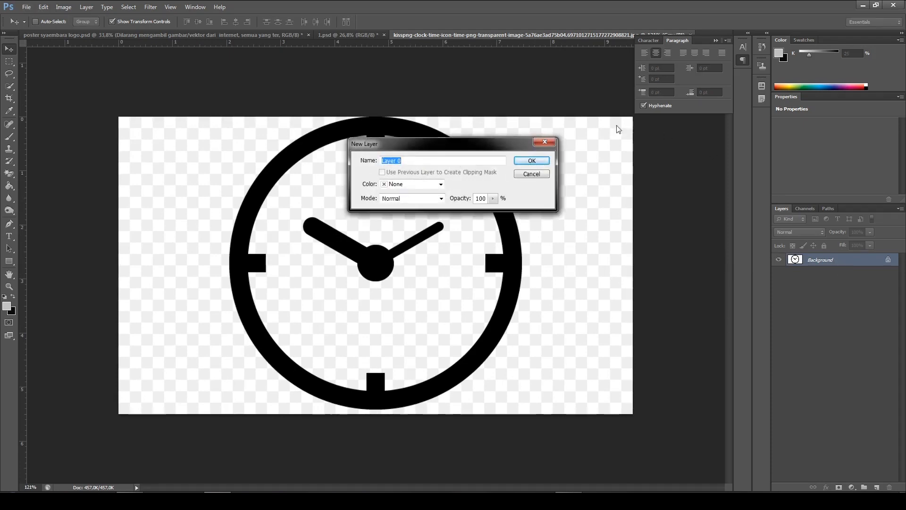
pyautogui.click(544, 162)
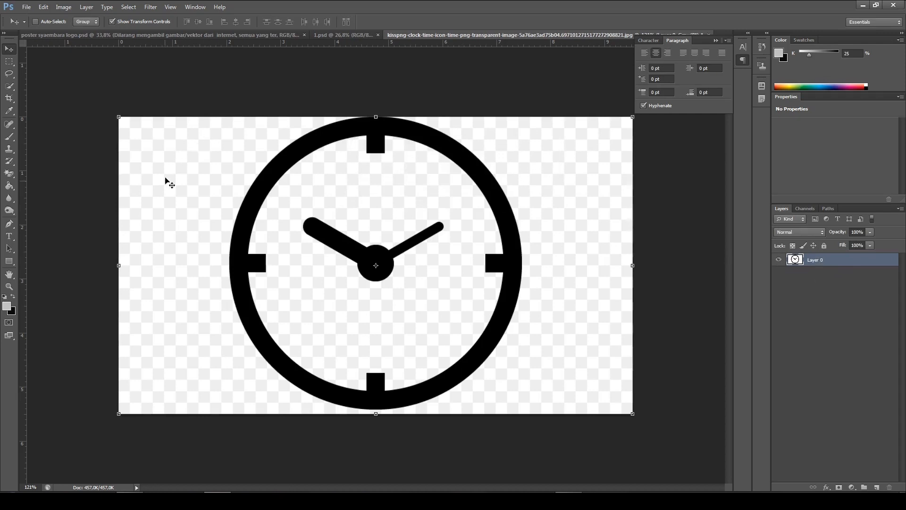
pyautogui.click(9, 173)
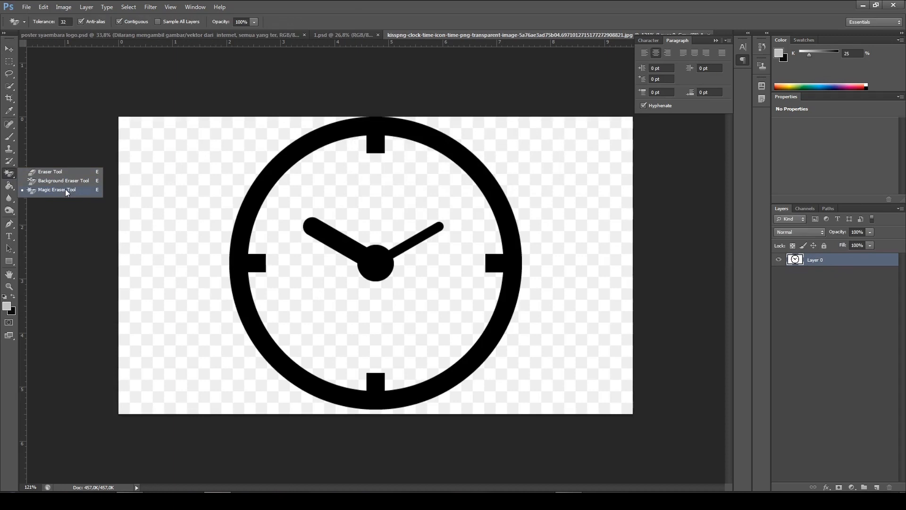
pyautogui.click(66, 190)
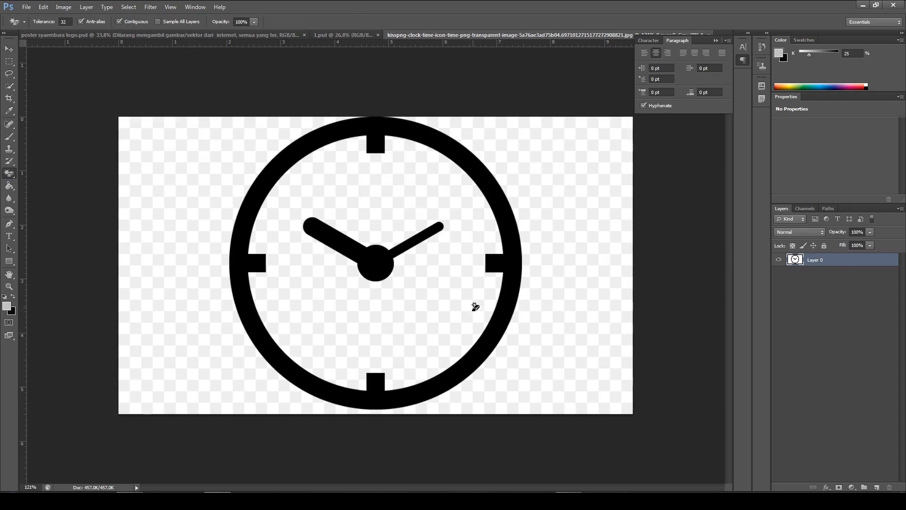
pyautogui.click(9, 173)
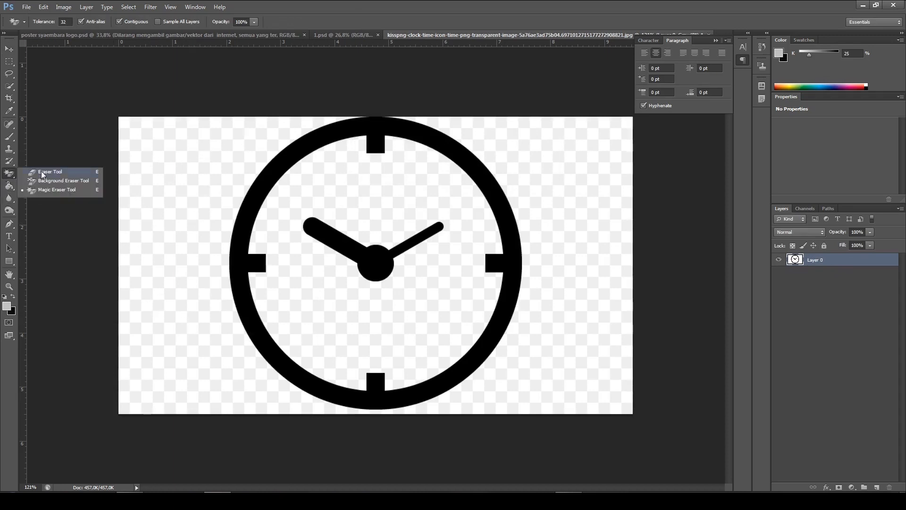
pyautogui.click(57, 191)
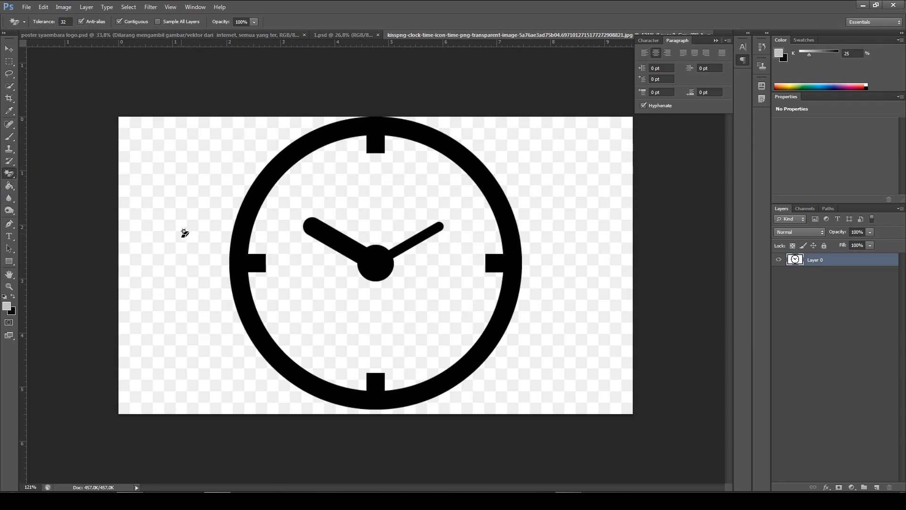
pyautogui.click(184, 204)
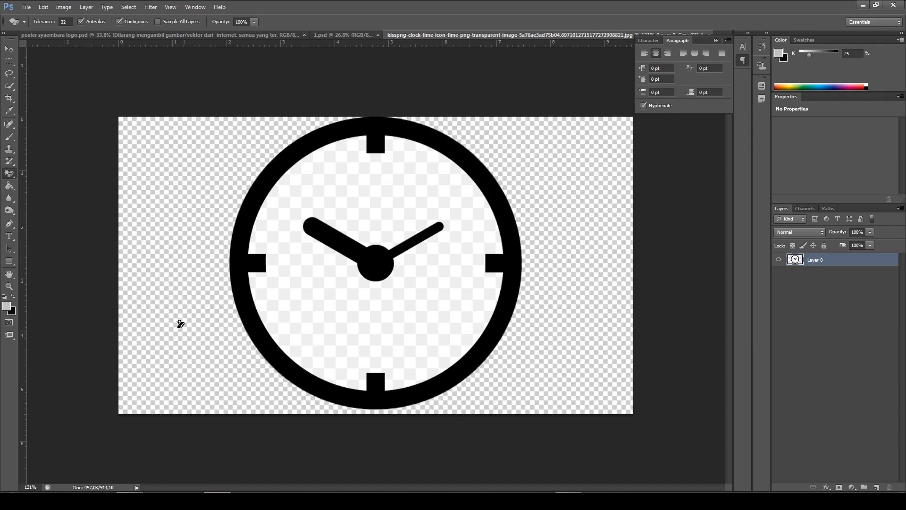
pyautogui.click(384, 189)
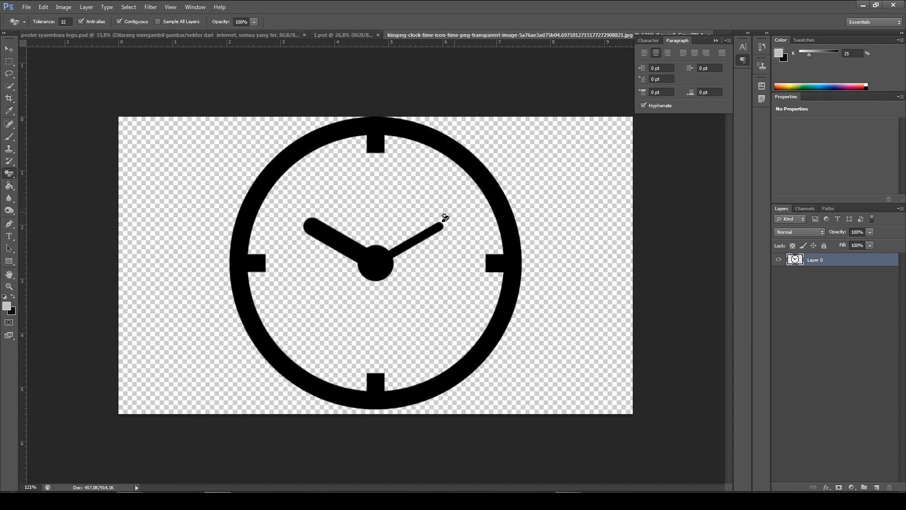
# Move a copy of the cut-out clock into 1.psd, placing it over the orange column with the Move tool
pyautogui.scroll(-3, 433, 315)
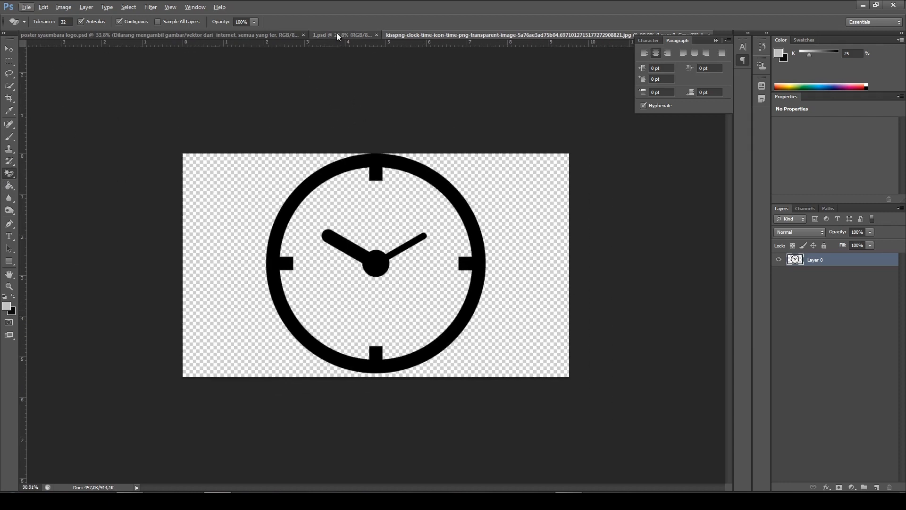
pyautogui.click(8, 52)
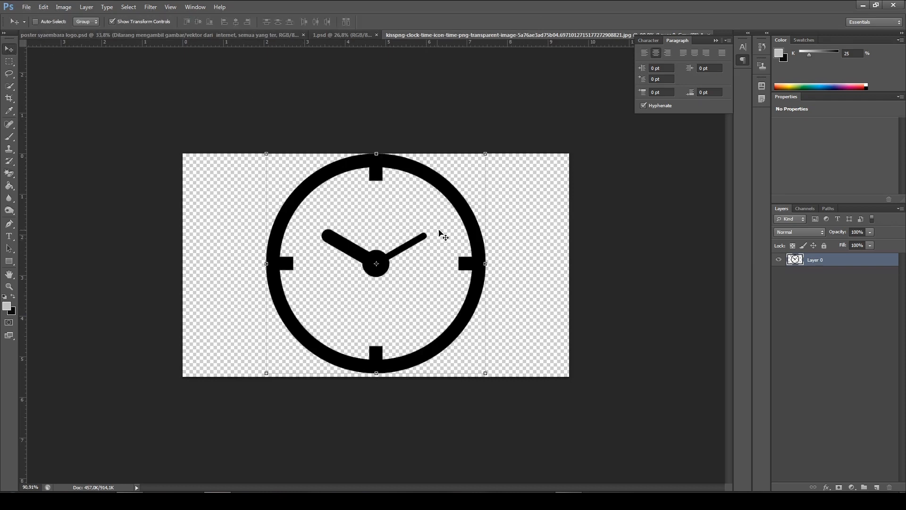
pyautogui.moveTo(409, 216); pyautogui.dragTo(450, 203)
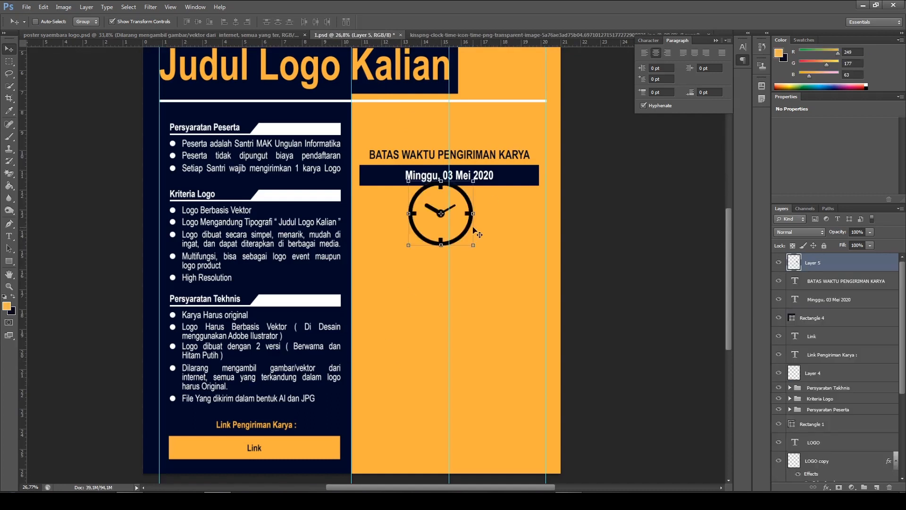
# Scale the clock proportionally to about 54.10% and centre it on the vertical guide directly above the deadline heading
pyautogui.scroll(4, 473, 228)
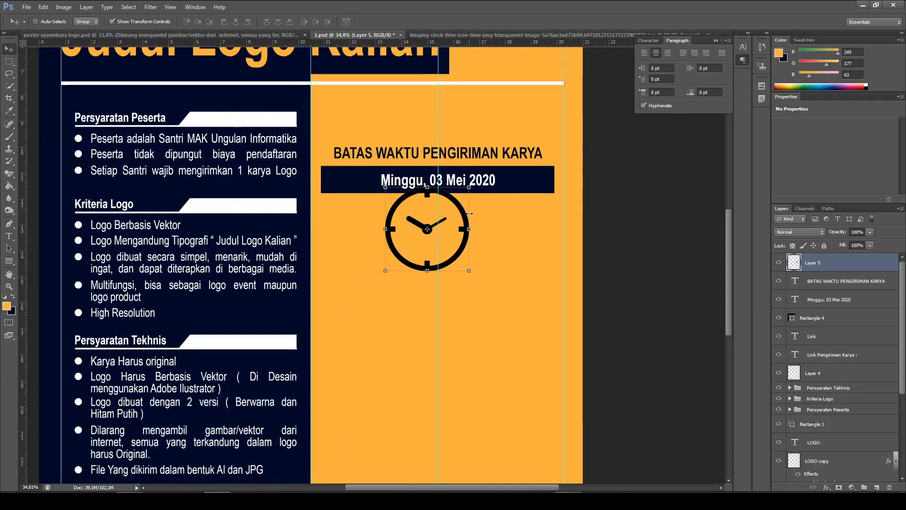
pyautogui.click(468, 188)
pyautogui.moveTo(467, 190); pyautogui.dragTo(457, 211)
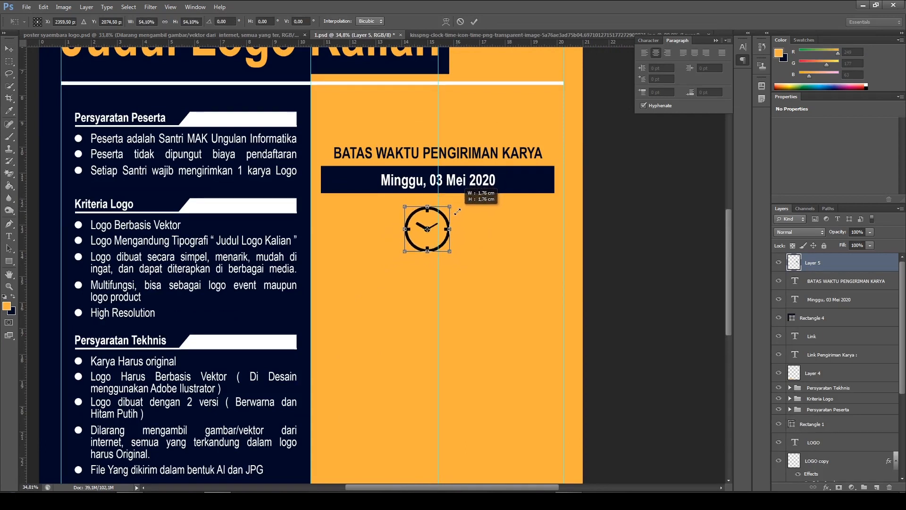
pyautogui.moveTo(429, 242); pyautogui.dragTo(442, 140)
pyautogui.press('Left')
pyautogui.press('Left')
pyautogui.press('Left')
pyautogui.press('Left')
pyautogui.press('Left')
pyautogui.press('Left')
pyautogui.press('Left')
pyautogui.press('Left')
pyautogui.press('Left')
pyautogui.press('Left')
pyautogui.press('Left')
pyautogui.press('Up')
pyautogui.press('Up')
pyautogui.press('Up')
pyautogui.press('Up')
pyautogui.press('Up')
pyautogui.press('Up')
pyautogui.press('Up')
pyautogui.press('Up')
pyautogui.press('Up')
pyautogui.press('Up')
pyautogui.press('Up')
pyautogui.press('Up')
pyautogui.press('Up')
pyautogui.press('Up')
pyautogui.press('Up')
pyautogui.press('Up')
pyautogui.press('Up')
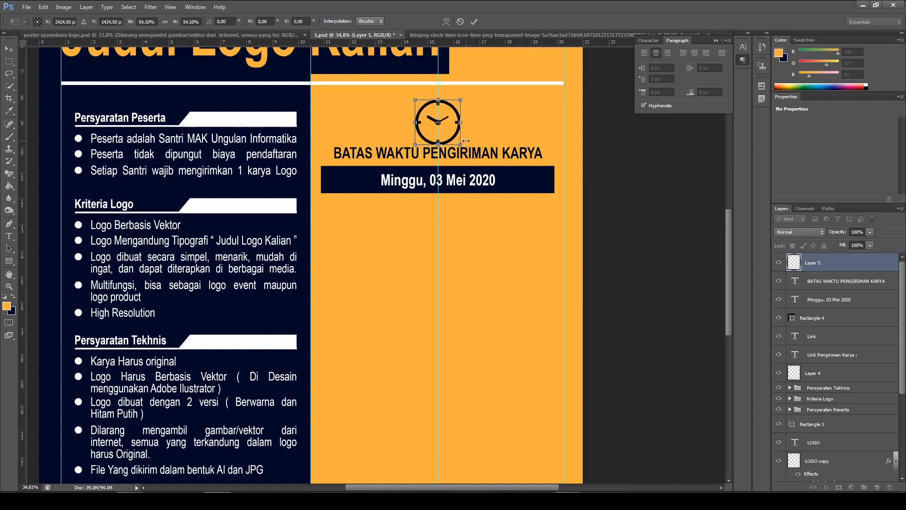
pyautogui.click(474, 22)
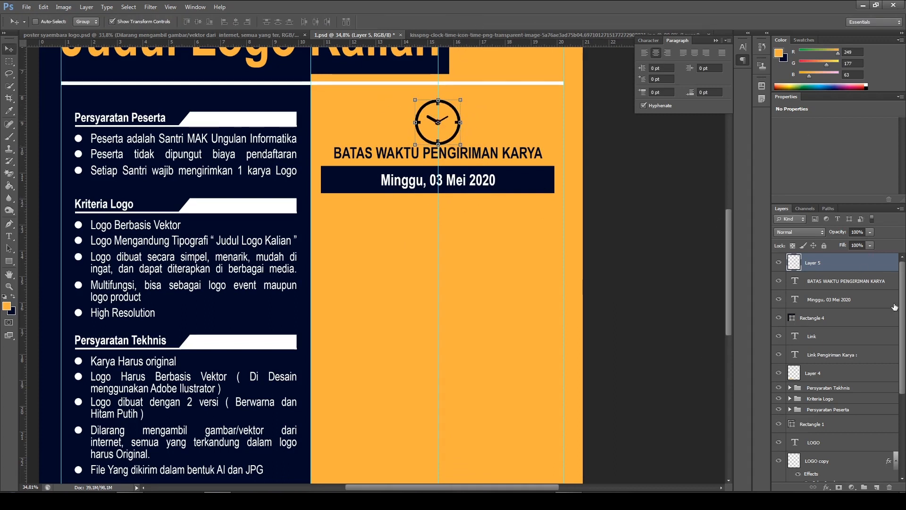
# Move the clock, deadline heading, date and navy bar down together slightly in the orange column
pyautogui.keyDown('shift'); pyautogui.click(828, 316); pyautogui.keyUp('shift')
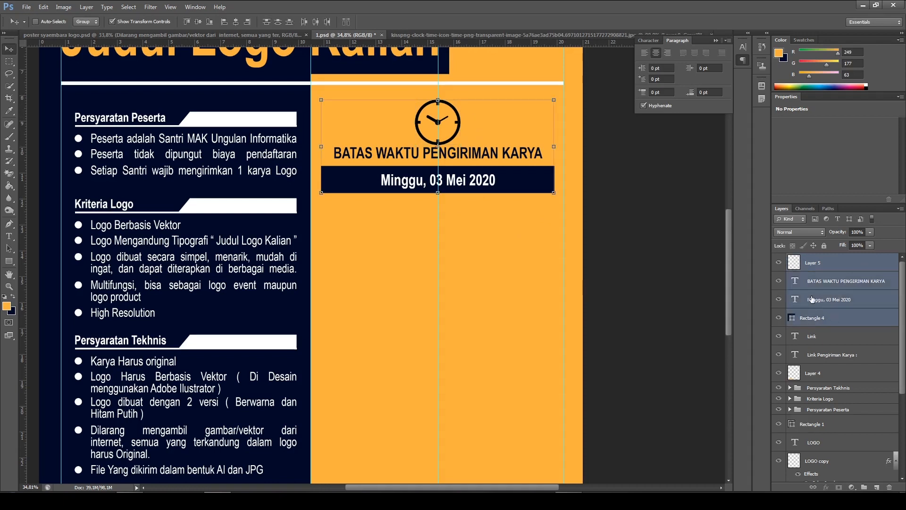
pyautogui.press('Down')
pyautogui.press('Down')
pyautogui.press('Down')
pyautogui.press('Down')
pyautogui.press('Down')
pyautogui.press('Down')
pyautogui.press('Down')
pyautogui.press('Down')
pyautogui.press('Down')
pyautogui.press('Down')
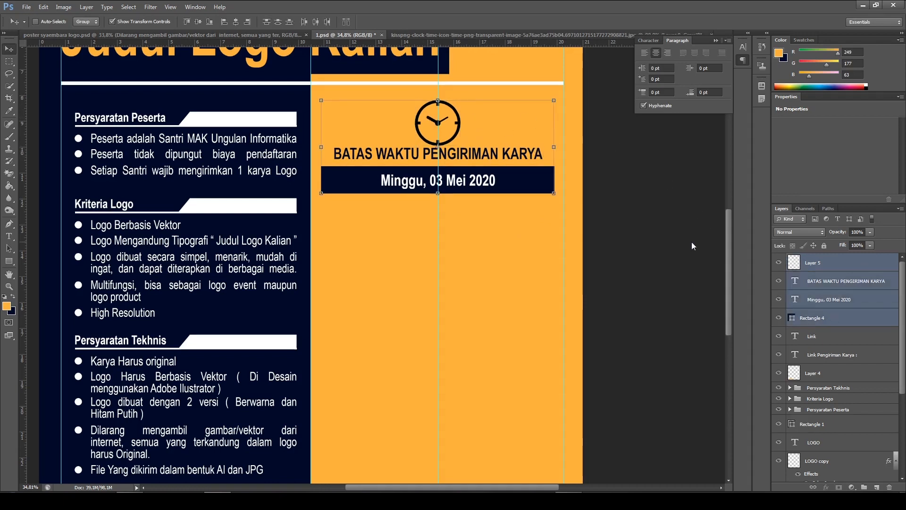
pyautogui.press('Down')
pyautogui.press('Down')
pyautogui.press('Down')
pyautogui.press('Down')
pyautogui.press('Down')
pyautogui.press('Down')
pyautogui.press('Down')
pyautogui.press('Down')
pyautogui.press('Down')
pyautogui.press('Down')
pyautogui.press('Down')
pyautogui.press('Down')
pyautogui.press('Down')
pyautogui.press('Down')
pyautogui.press('Down')
pyautogui.press('Down')
pyautogui.press('Down')
pyautogui.press('Down')
pyautogui.press('Down')
pyautogui.press('Down')
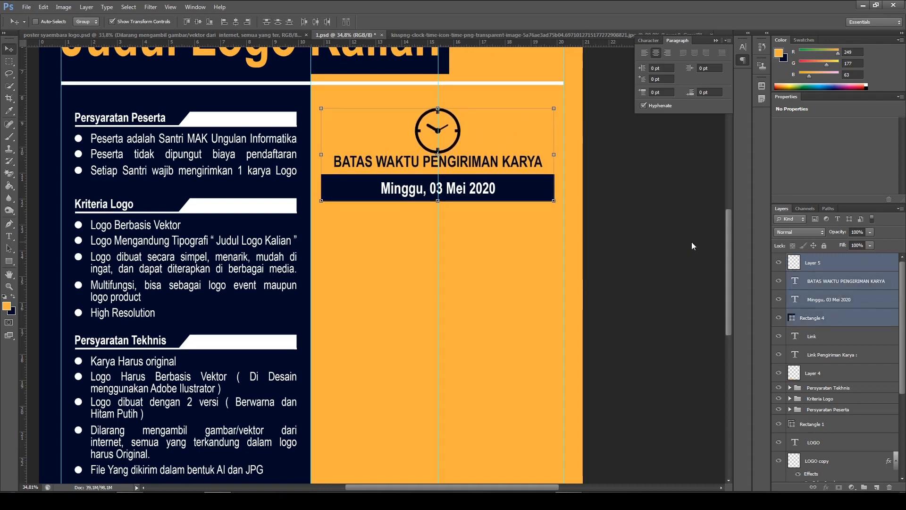
pyautogui.press('Down')
pyautogui.press('Up')
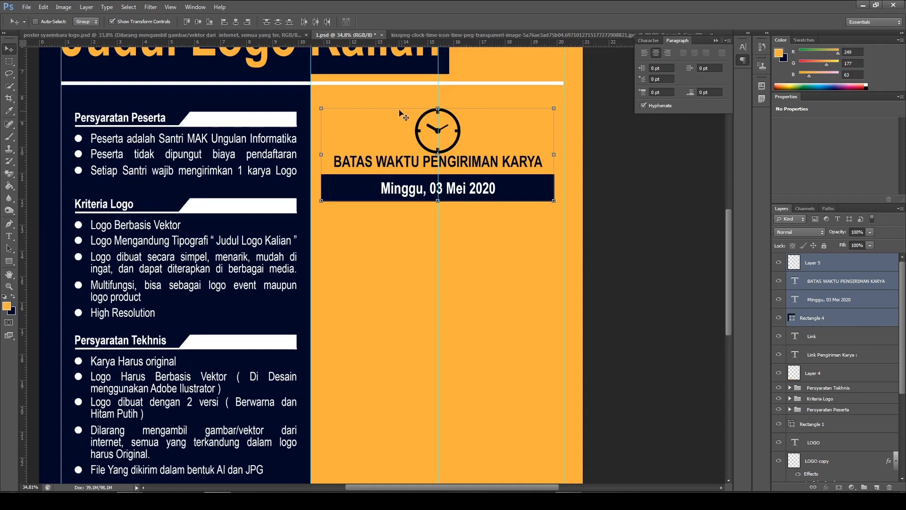
# Group the clock, deadline heading, date and navy bar layers and name the group "Batas Waktu"
pyautogui.hotkey('ctrl', 'g')
pyautogui.hotkey('ctrl', 'g')
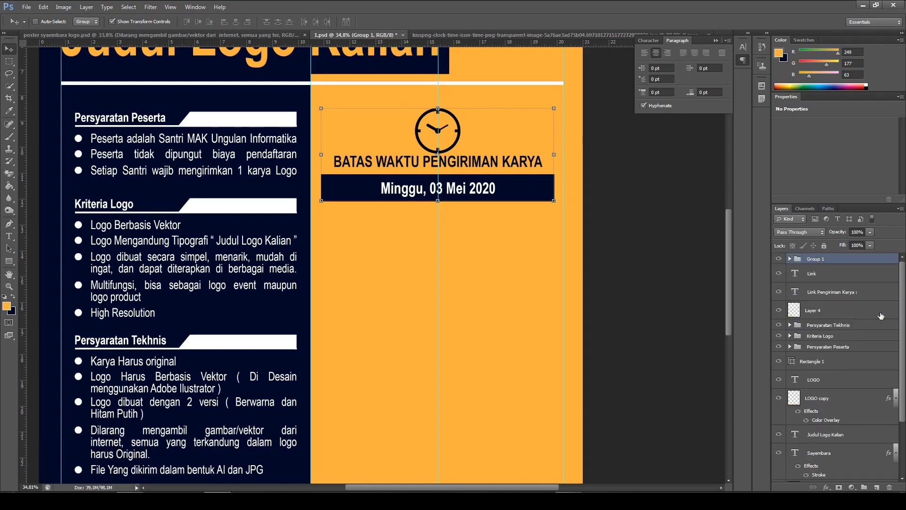
pyautogui.doubleClick(823, 260)
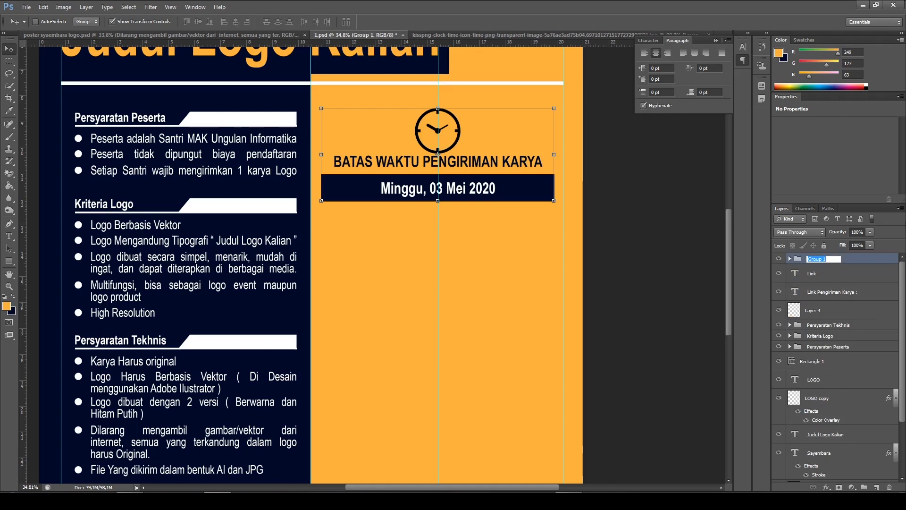
pyautogui.write('Batas Waktu')
pyautogui.press('Return')
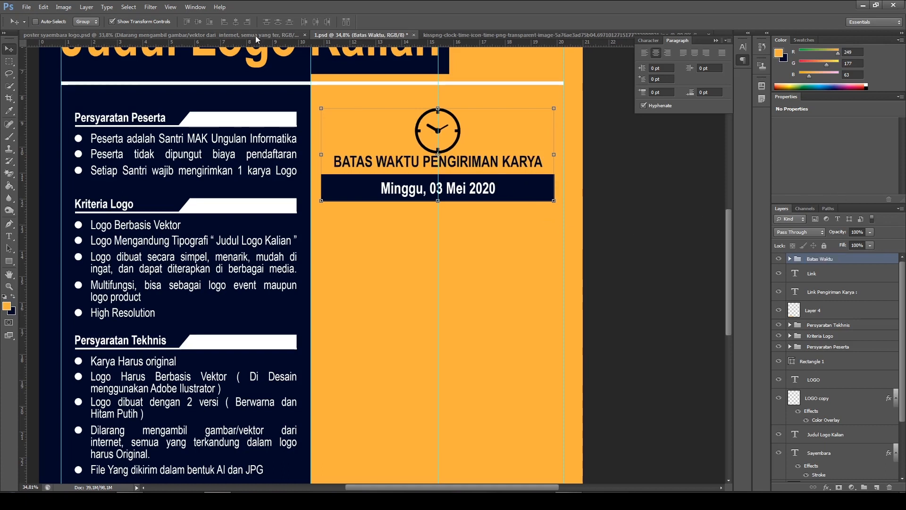
# Following the reference poster's layout, duplicate the "Batas Waktu" group as "pengumuman" and place the copy directly below the original section
pyautogui.click(271, 34)
pyautogui.scroll(-1, 309, 300)
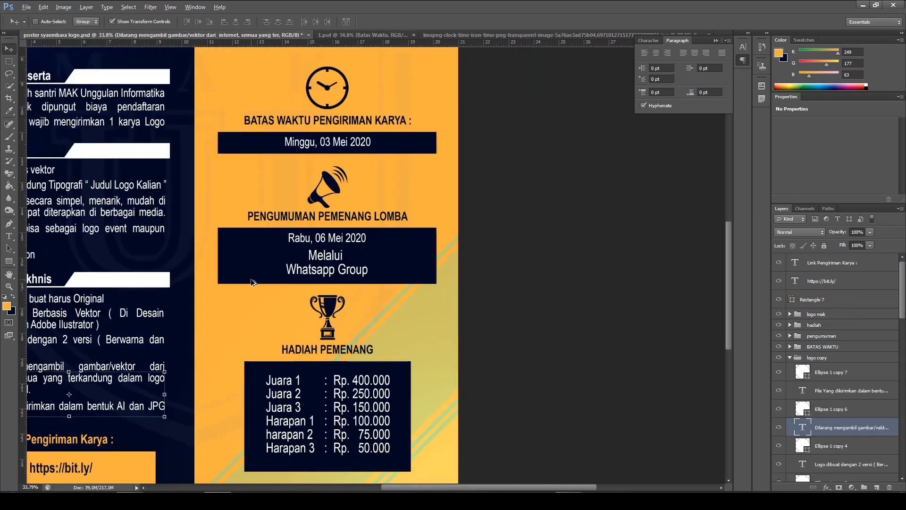
pyautogui.scroll(1, 253, 282)
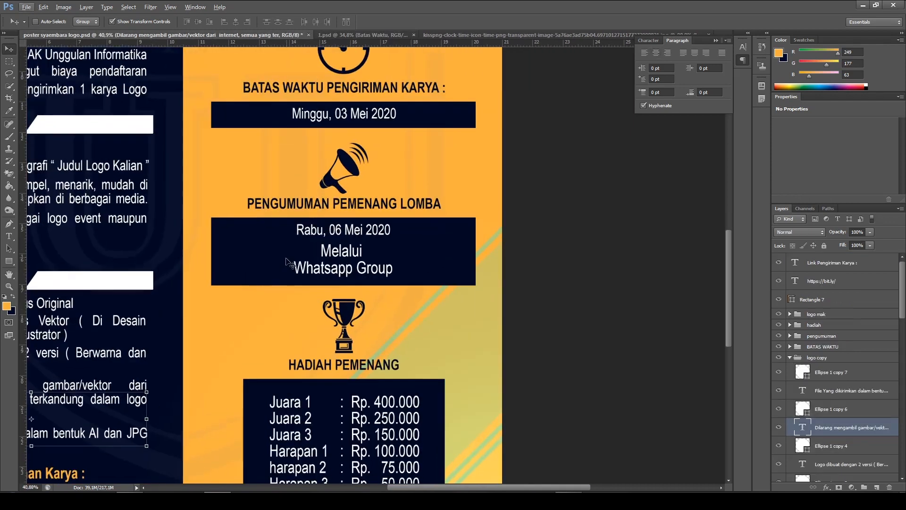
pyautogui.click(360, 33)
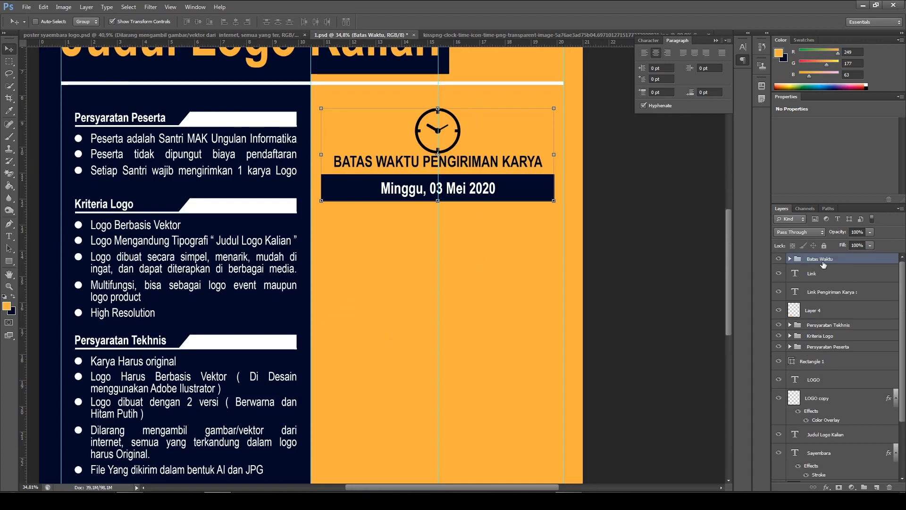
pyautogui.hotkey('ctrl', 'j')
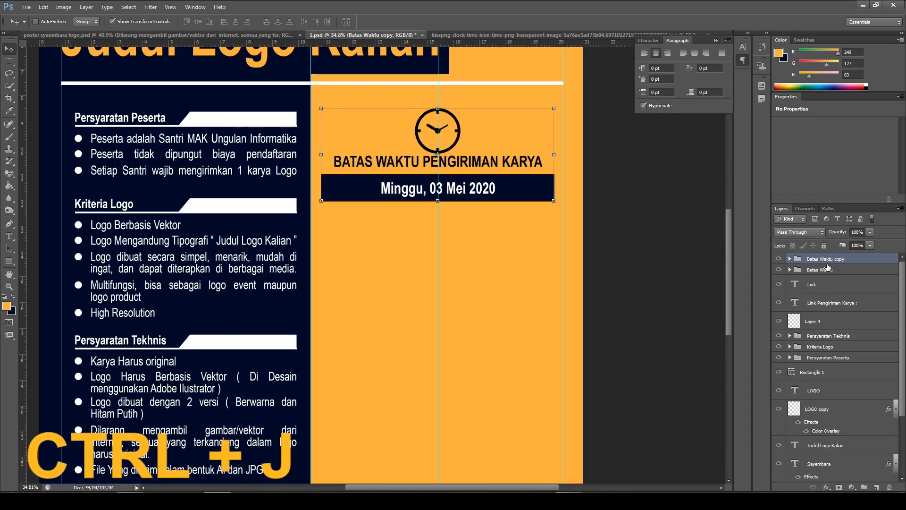
pyautogui.doubleClick(825, 261)
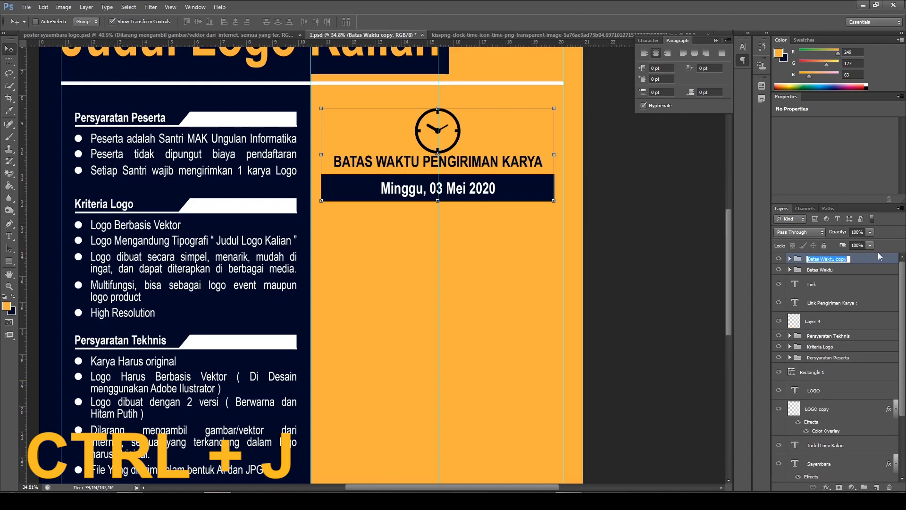
pyautogui.write('pengum')
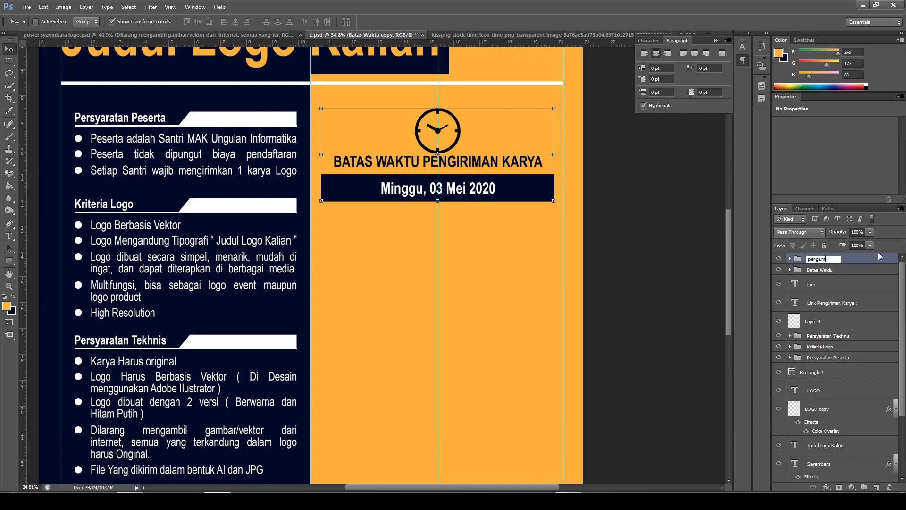
pyautogui.write('uman')
pyautogui.press('Return')
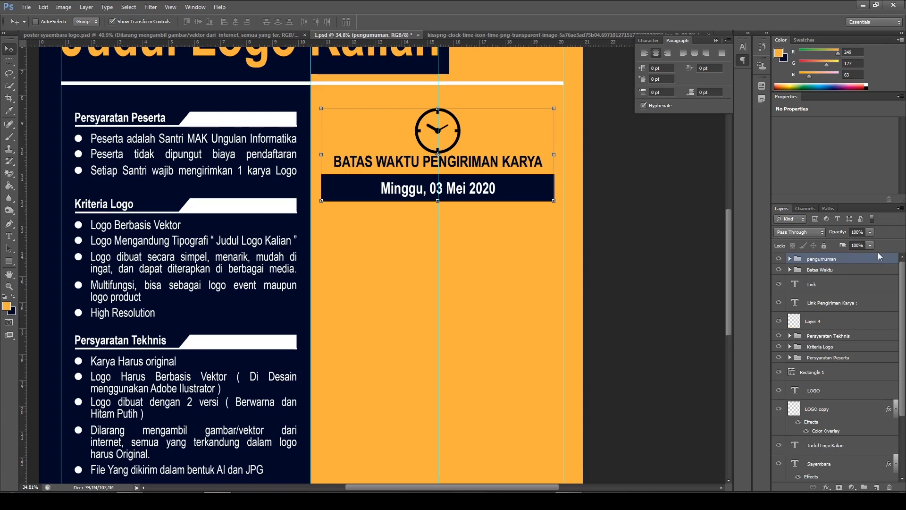
pyautogui.scroll(-1, 514, 180)
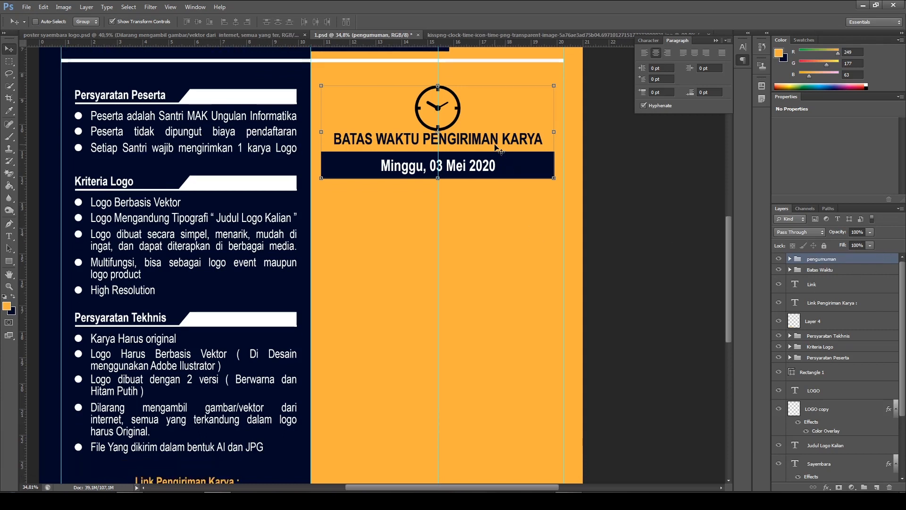
pyautogui.moveTo(494, 144); pyautogui.dragTo(497, 249)
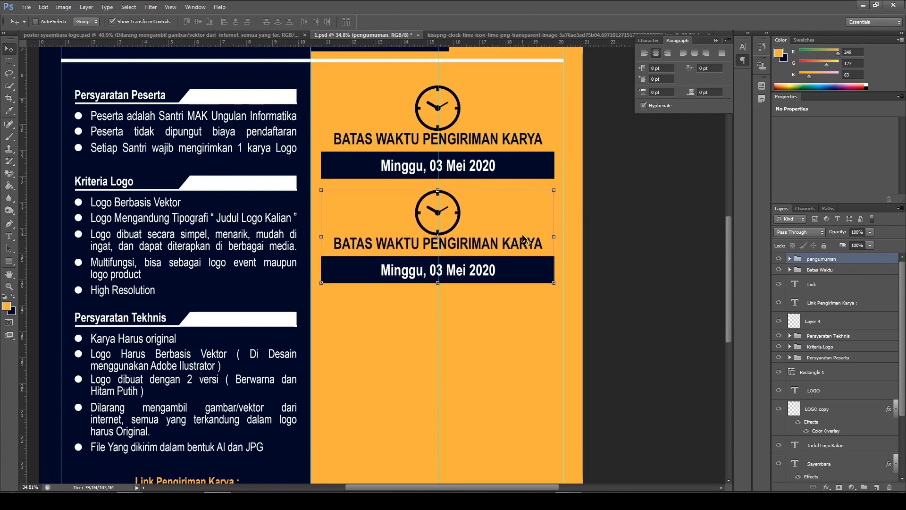
# Replace the heading in the "pengumuman" group with "PENGUMUMAN PEMENANG LOMBA", matching the reference poster
pyautogui.click(263, 33)
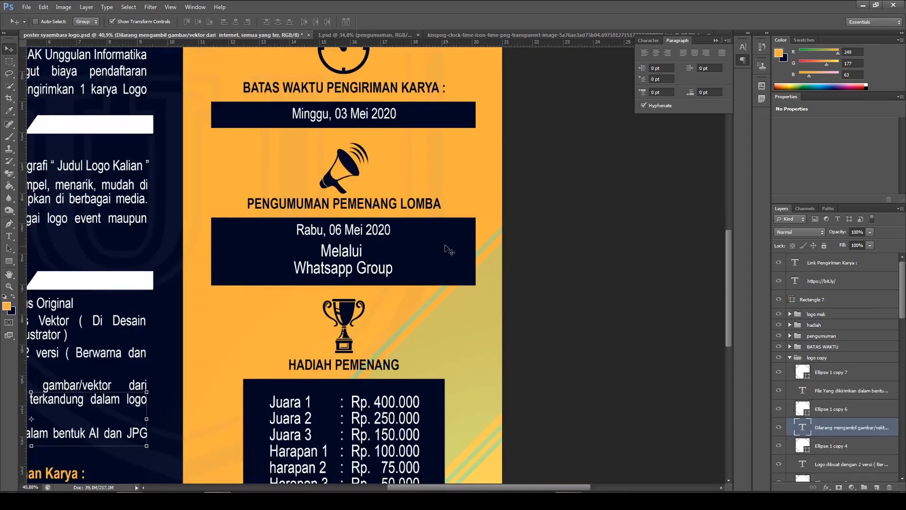
pyautogui.click(360, 38)
pyautogui.moveTo(9, 236); pyautogui.dragTo(50, 236)
pyautogui.click(387, 244)
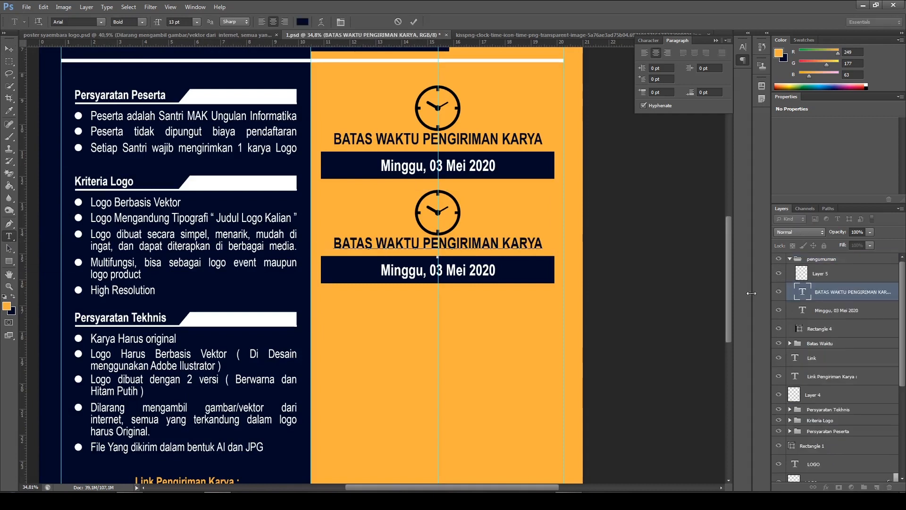
pyautogui.hotkey('ctrl', 'a')
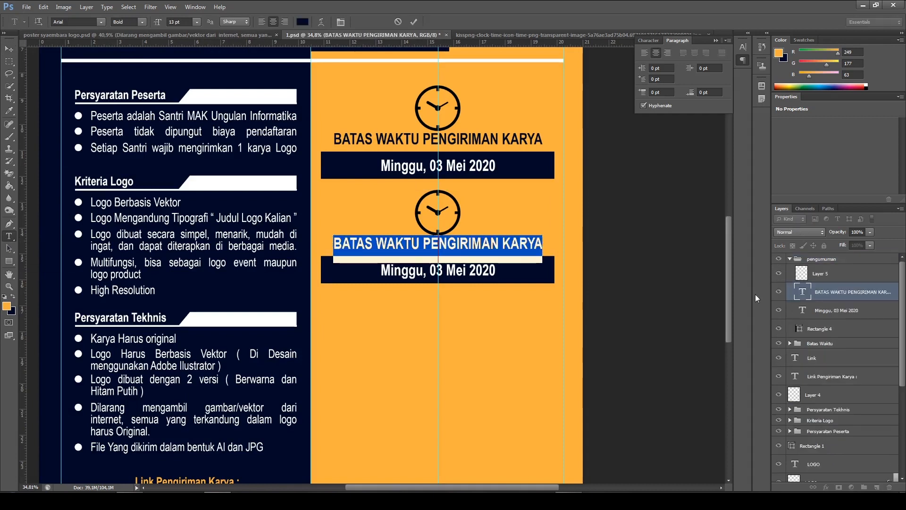
pyautogui.write('pe')
pyautogui.press('BackSpace')
pyautogui.press('BackSpace')
pyautogui.write('PENGU')
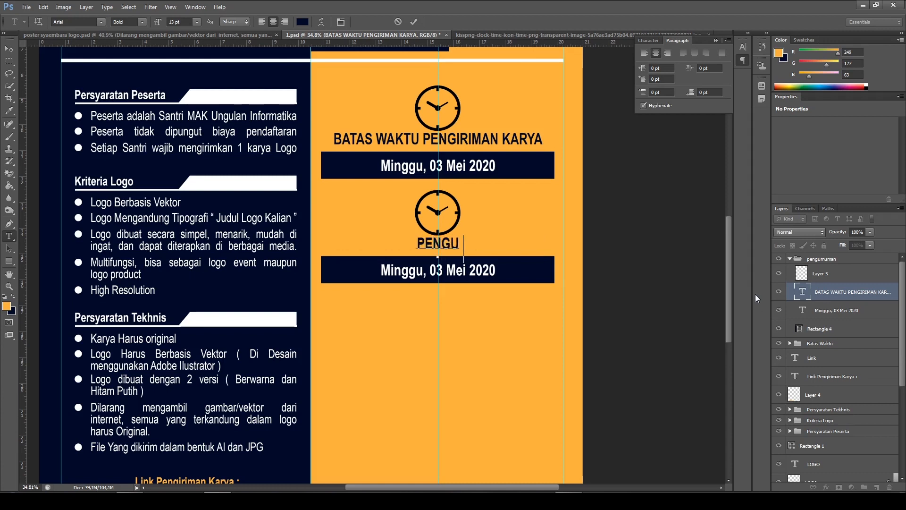
pyautogui.write('MUMAN P')
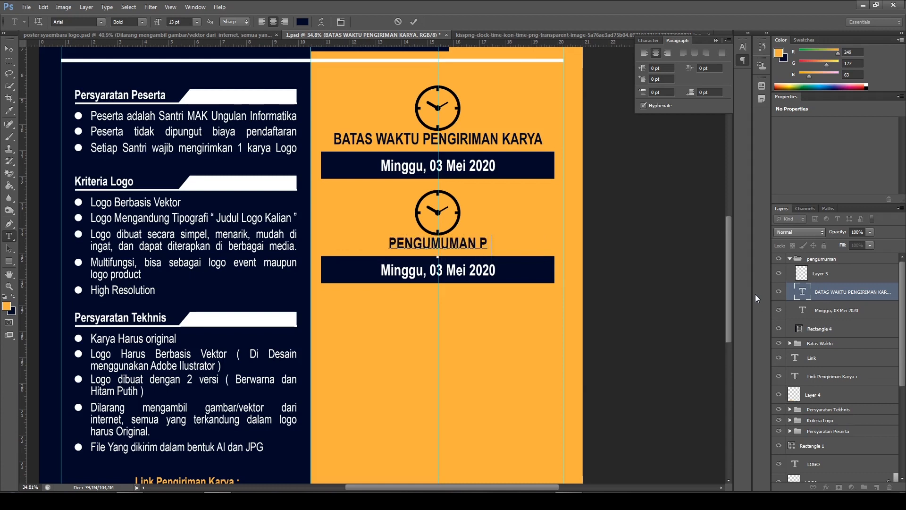
pyautogui.write('EMENANG LOMBA')
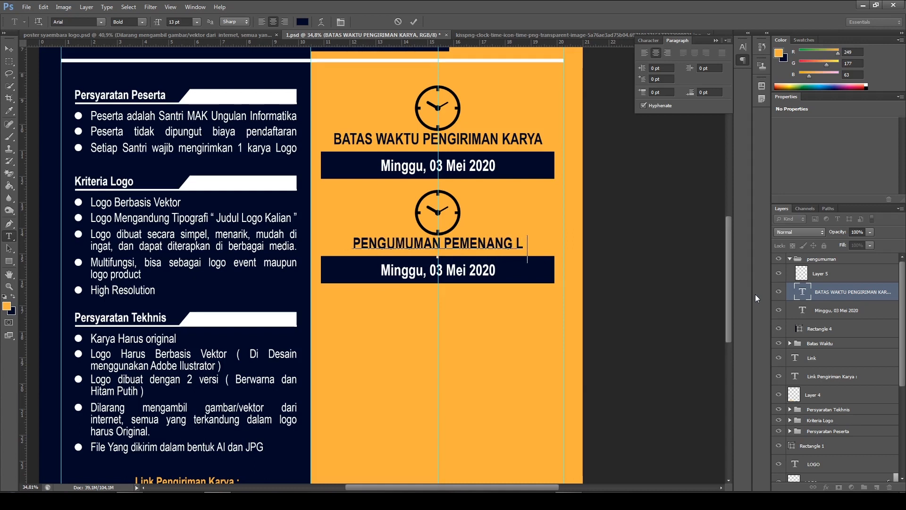
pyautogui.click(414, 22)
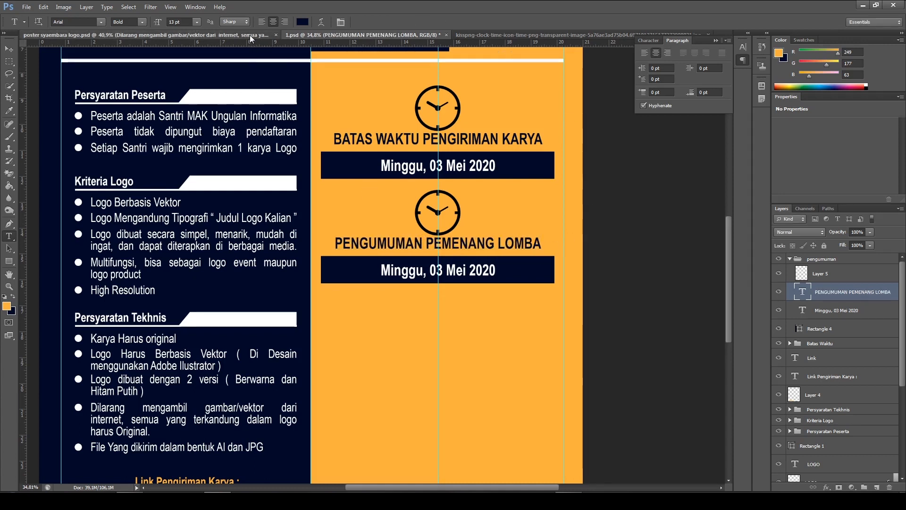
# Check the announcement date and wording in the reference poster's navy box
pyautogui.click(250, 35)
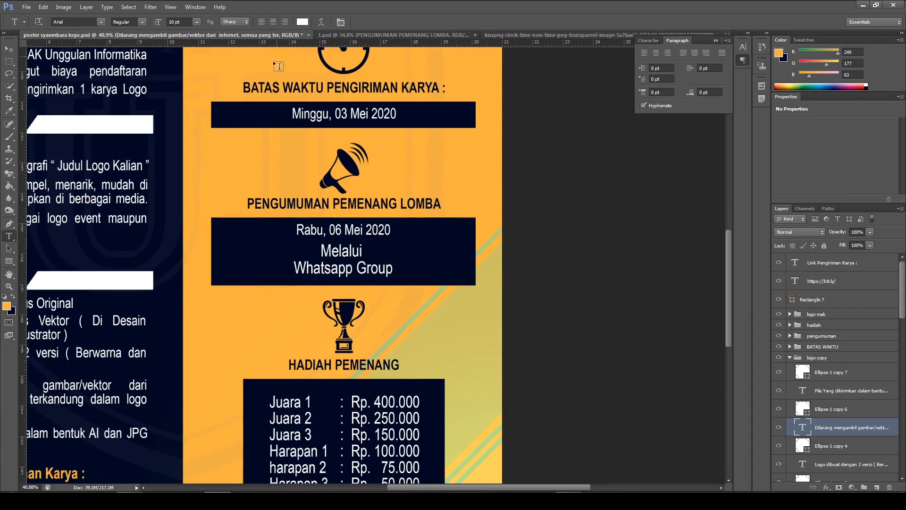
# In 1.psd, stretch the navy box of the "pengumuman" group downward to about 290% of its height
pyautogui.click(353, 34)
pyautogui.click(9, 49)
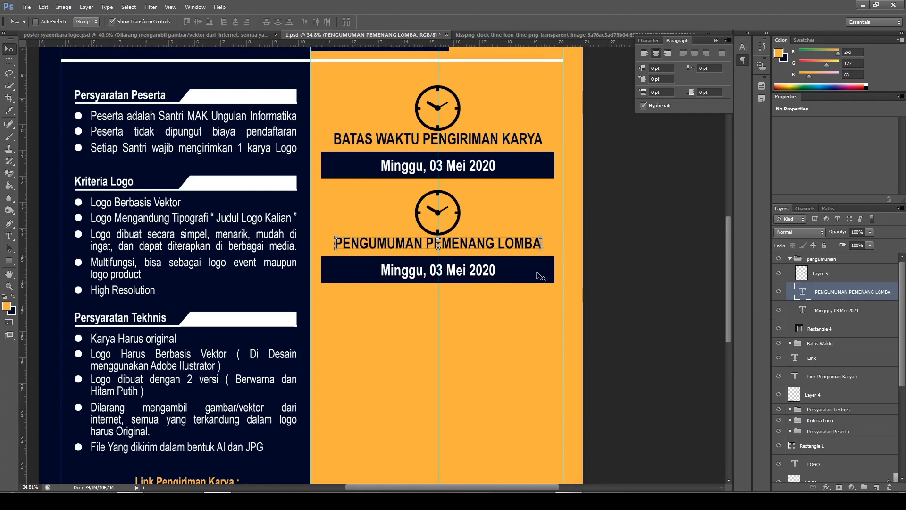
pyautogui.click(831, 329)
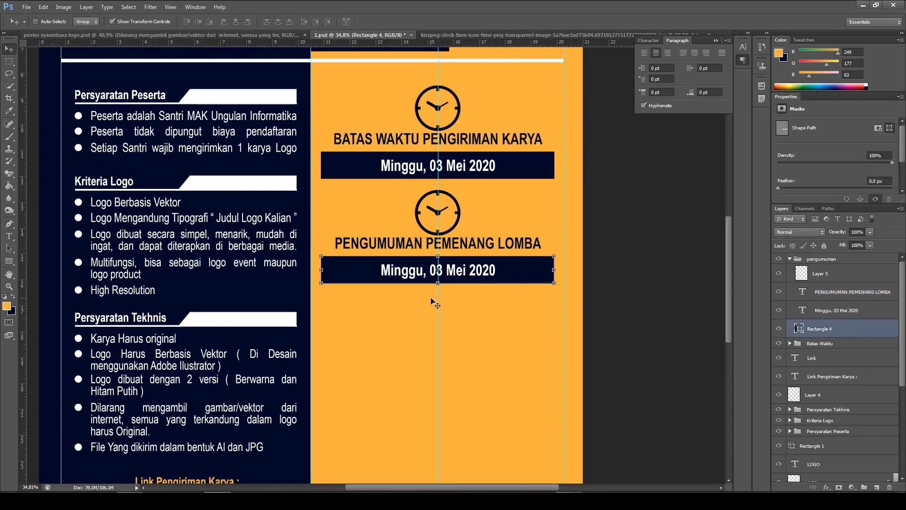
pyautogui.moveTo(438, 284); pyautogui.dragTo(439, 334)
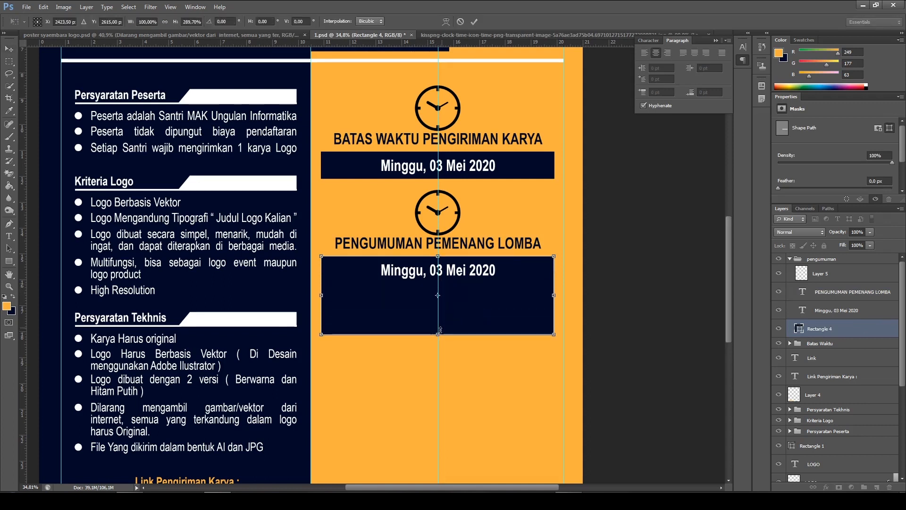
pyautogui.scroll(-2, 564, 159)
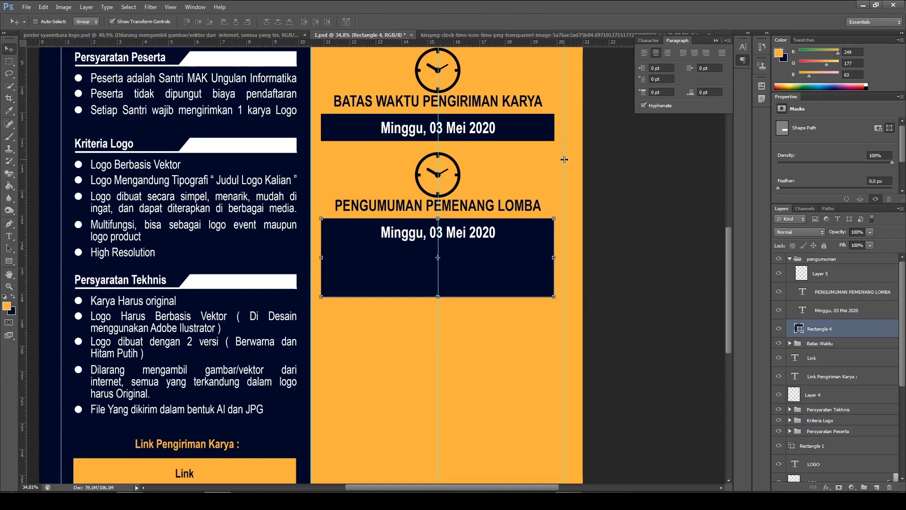
# Replace the date in the "pengumuman" navy box with "Rabu, 06 Mei 2020", following the reference poster
pyautogui.click(8, 236)
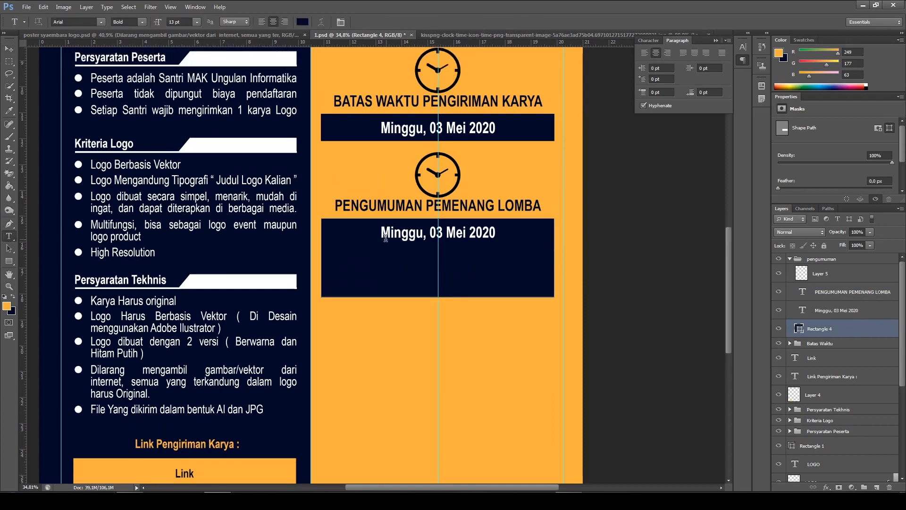
pyautogui.click(157, 34)
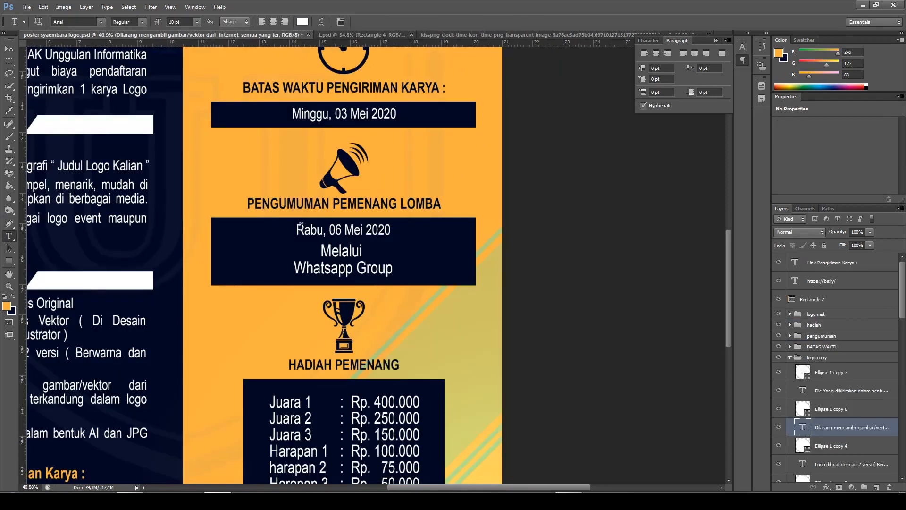
pyautogui.click(475, 33)
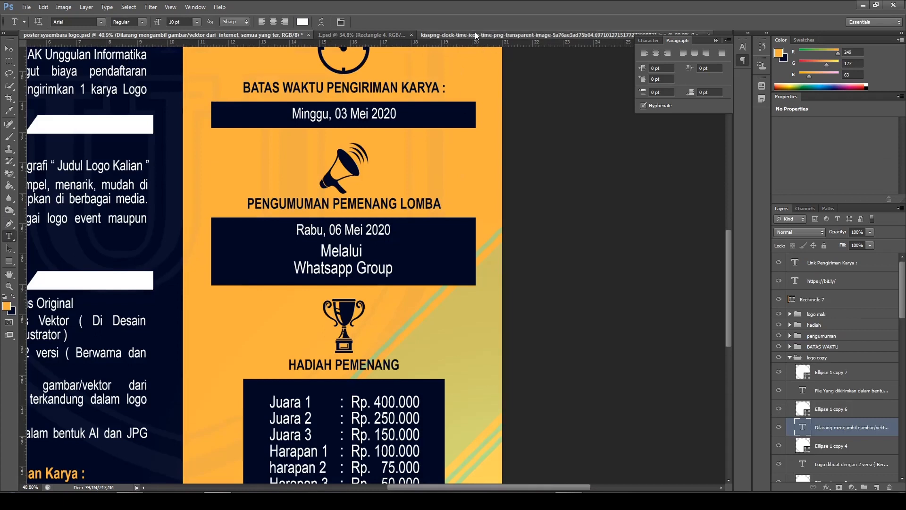
pyautogui.click(302, 35)
pyautogui.click(454, 232)
pyautogui.write('rA')
pyautogui.press('BackSpace')
pyautogui.press('BackSpace')
pyautogui.write('R')
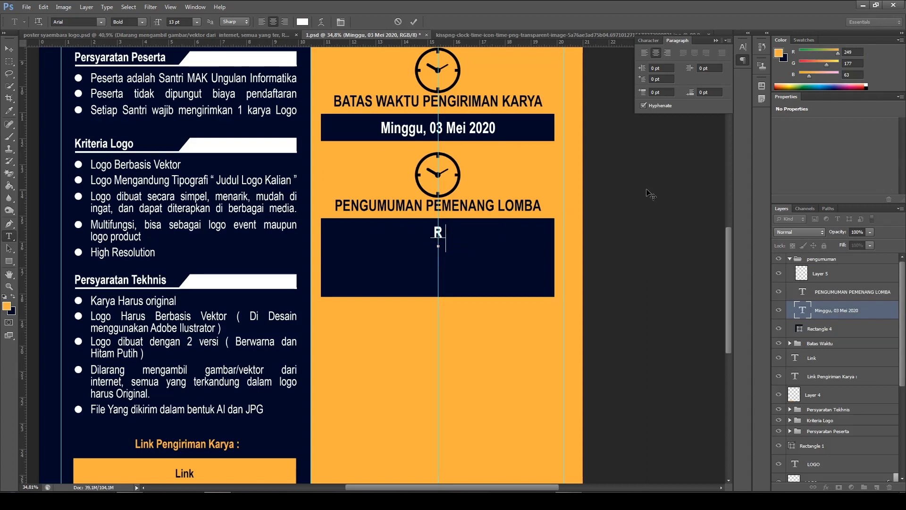
pyautogui.write('abu, 06')
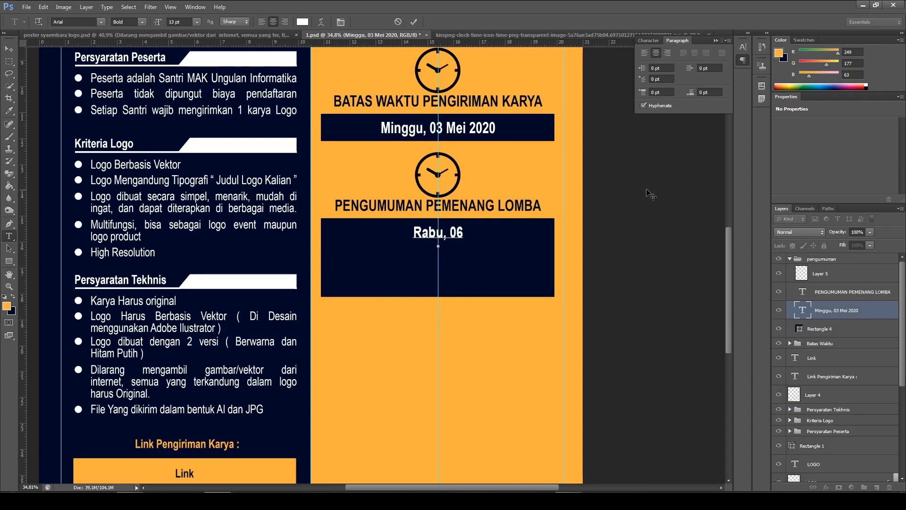
pyautogui.write(' Mei 2023')
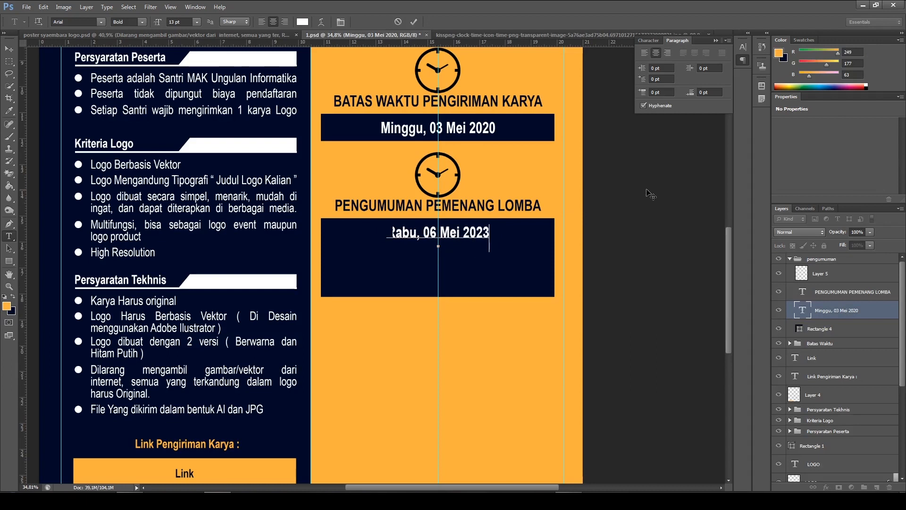
pyautogui.press('BackSpace')
pyautogui.write('0 ')
pyautogui.write('Melalui')
# Add the lines "Melalui" and "WhatsApp Group" below the announcement date within the same text layer
pyautogui.press('Return')
pyautogui.write('WhatsA')
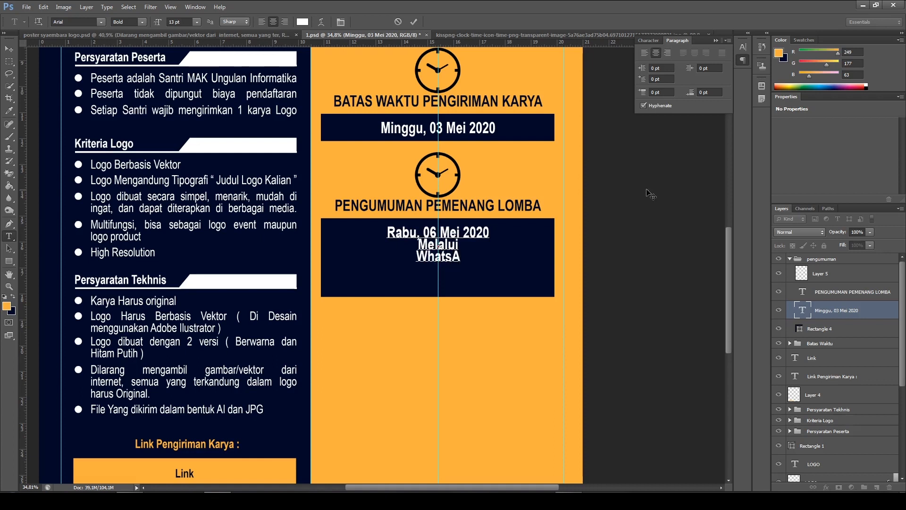
pyautogui.write('pp Group')
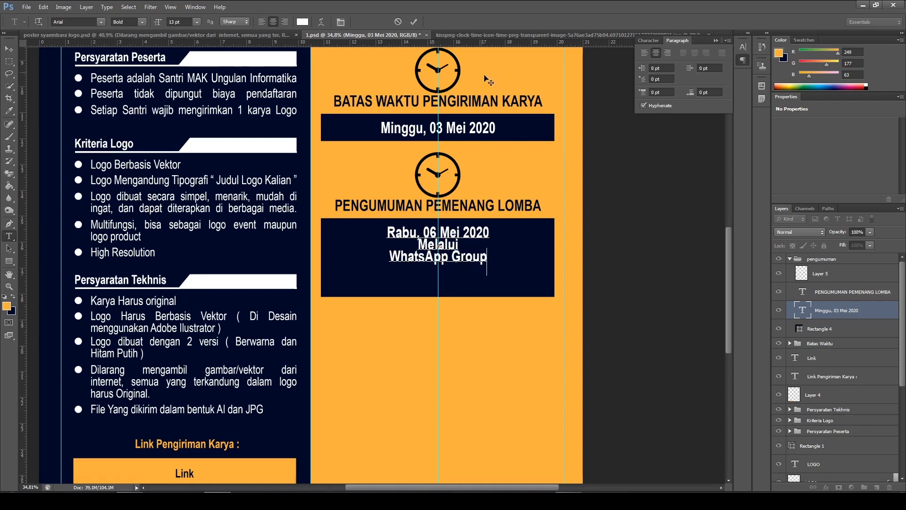
pyautogui.click(415, 22)
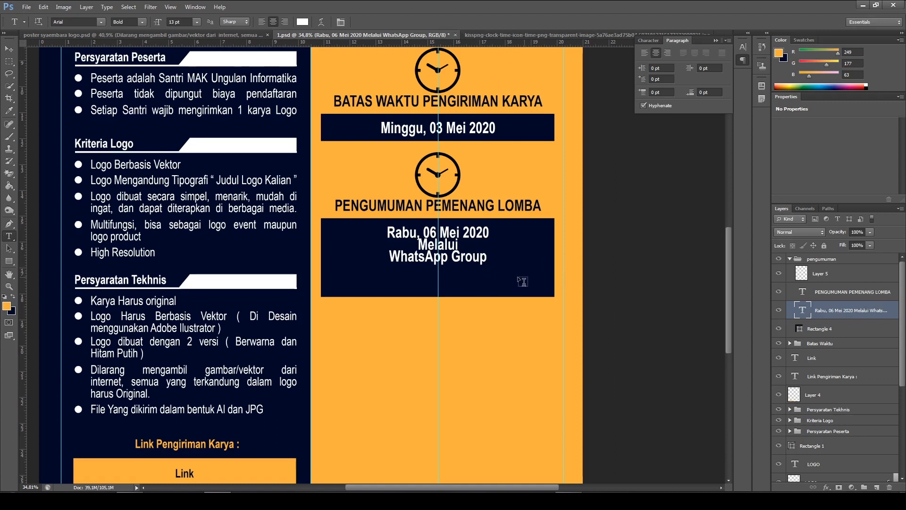
# Shorten the navy box of the "pengumuman" group from below so it fits the three text lines more closely
pyautogui.click(8, 49)
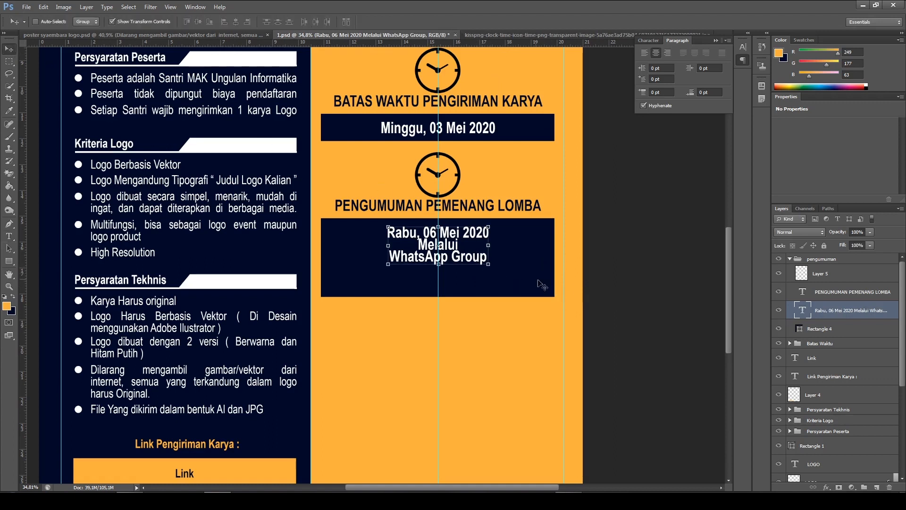
pyautogui.click(850, 327)
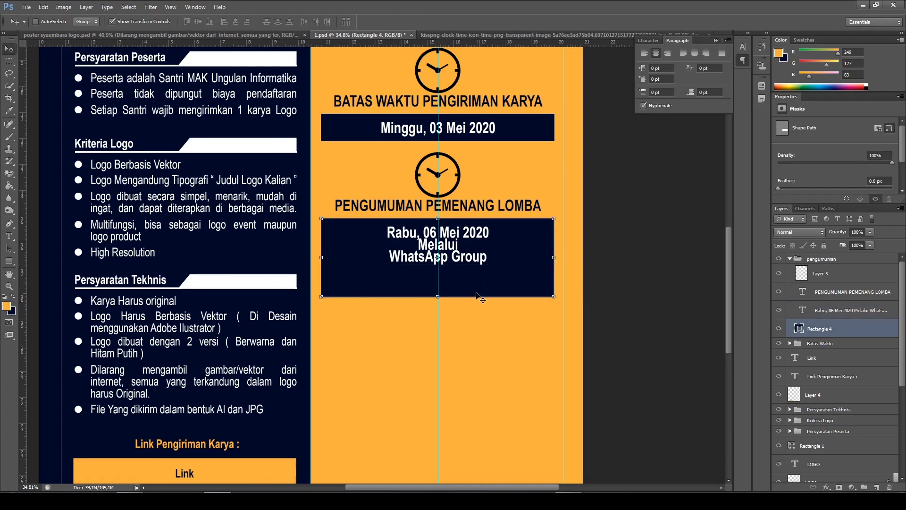
pyautogui.moveTo(439, 297); pyautogui.dragTo(440, 285)
pyautogui.click(474, 23)
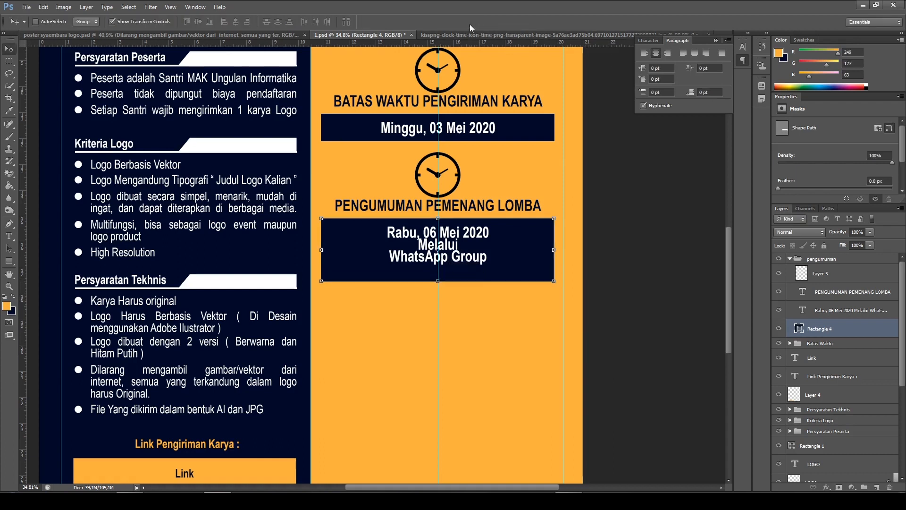
# Nudge the three-line announcement text down until it sits vertically centred in the navy box
pyautogui.click(818, 312)
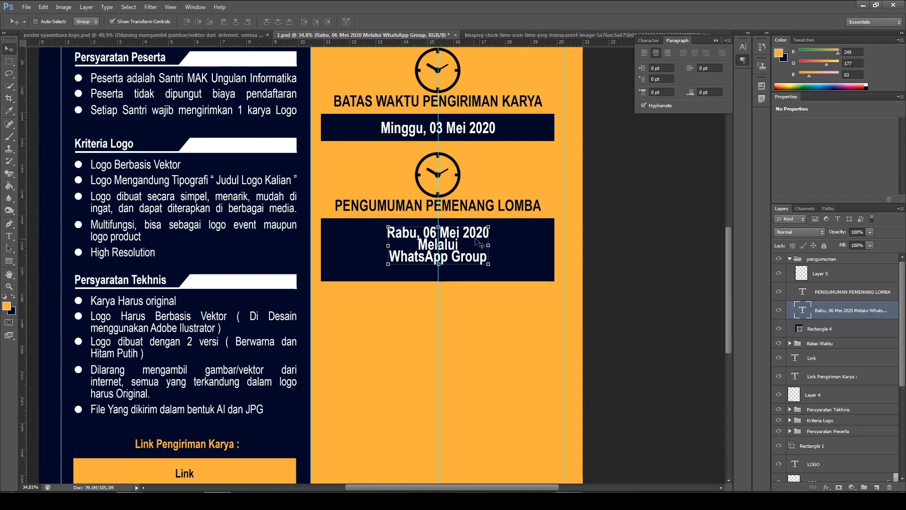
pyautogui.hotkey('shift', 'Down')
pyautogui.hotkey('shift', 'Down')
pyautogui.hotkey('shift', 'Down')
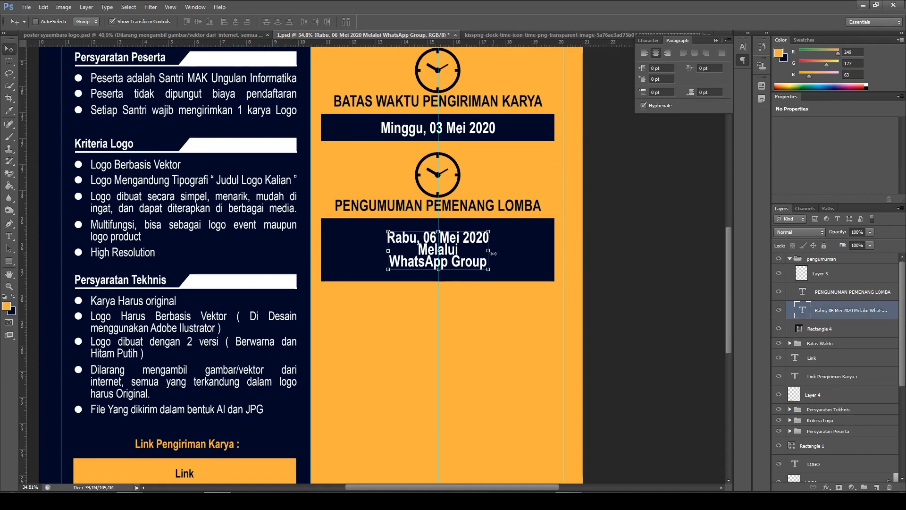
pyautogui.press('Up')
pyautogui.press('Up')
pyautogui.press('Up')
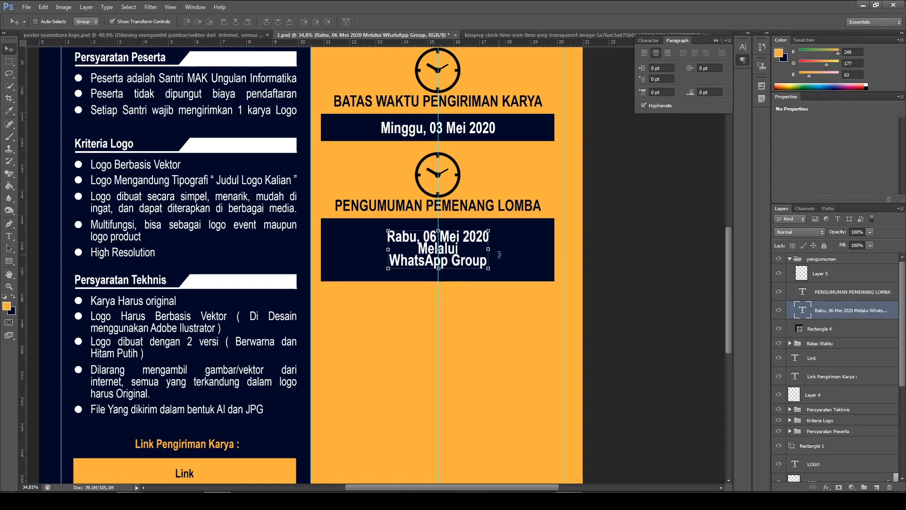
# Compare the announcement section with the reference poster, and close the clock icon image without saving its changes
pyautogui.click(251, 34)
pyautogui.scroll(3, 329, 179)
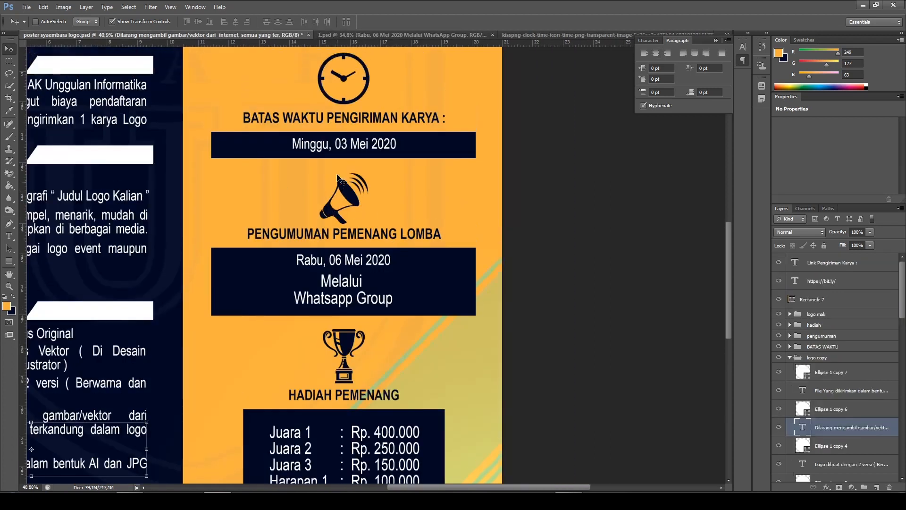
pyautogui.scroll(-2, 336, 185)
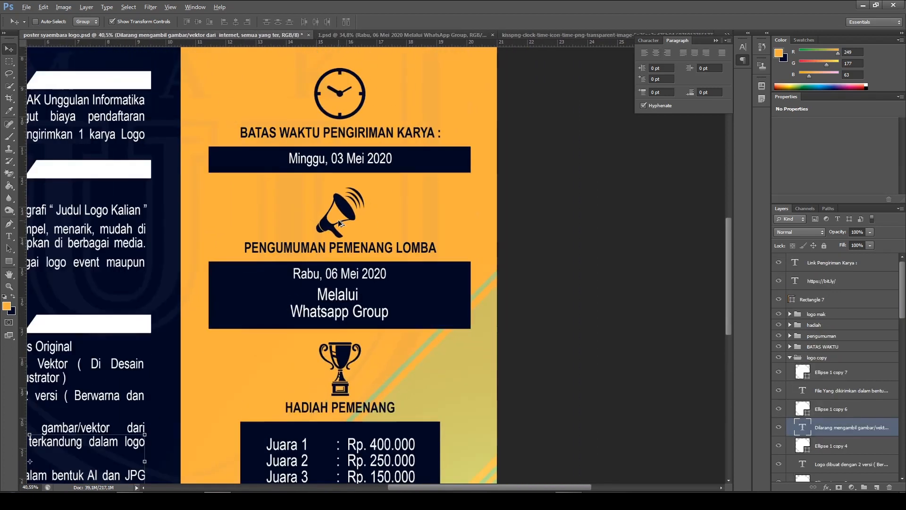
pyautogui.click(383, 35)
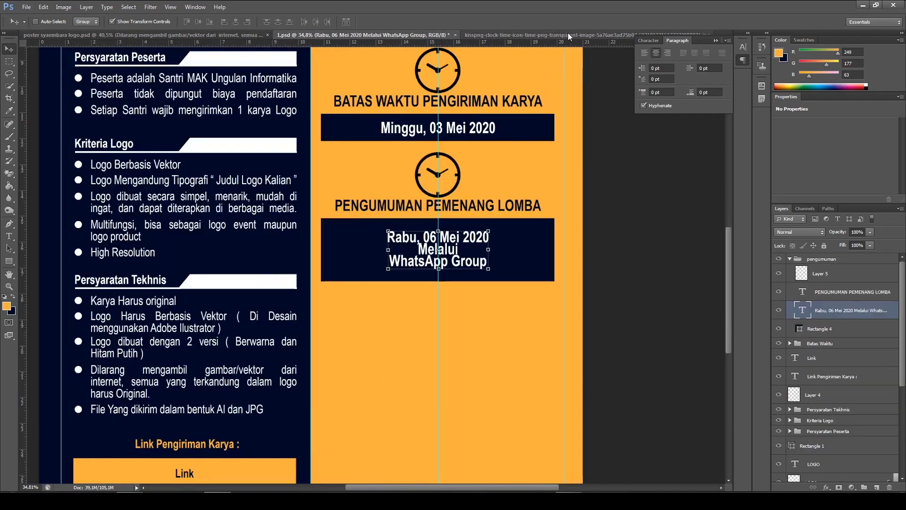
pyautogui.click(568, 33)
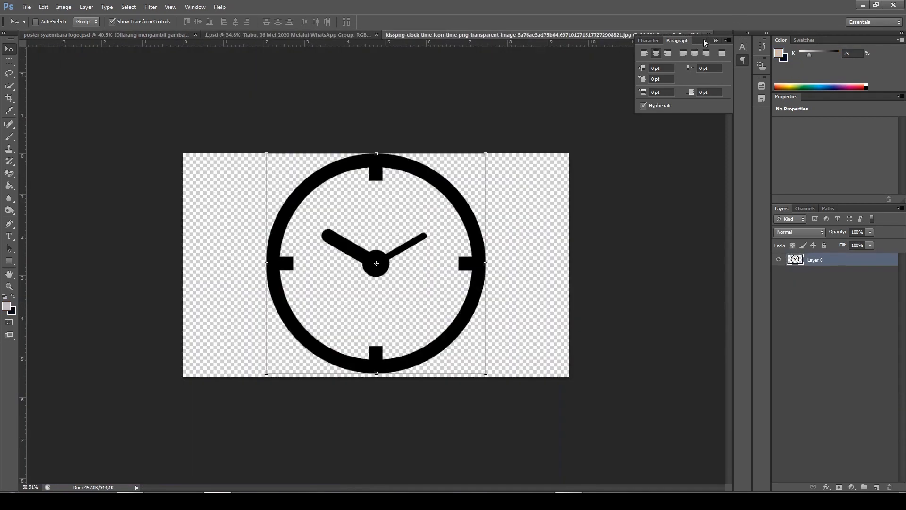
pyautogui.moveTo(710, 35); pyautogui.dragTo(712, 45)
pyautogui.click(728, 35)
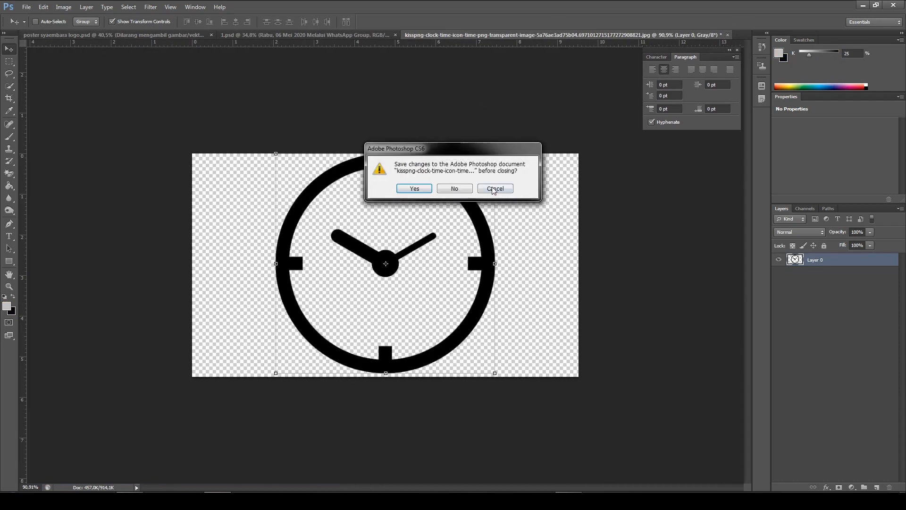
pyautogui.click(464, 188)
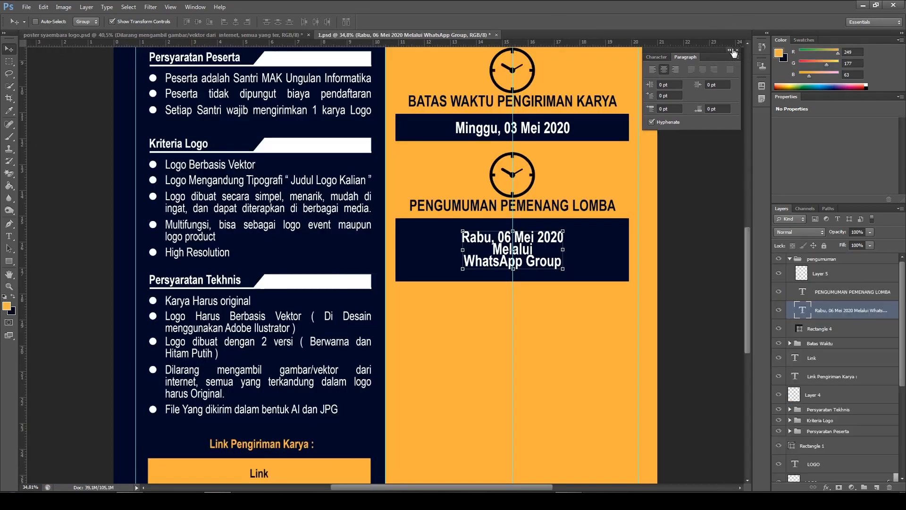
pyautogui.click(736, 49)
# Delete the copied clock icon above the "PENGUMUMAN PEMENANG LOMBA" heading in the "pengumuman" group
pyautogui.scroll(-2, 611, 245)
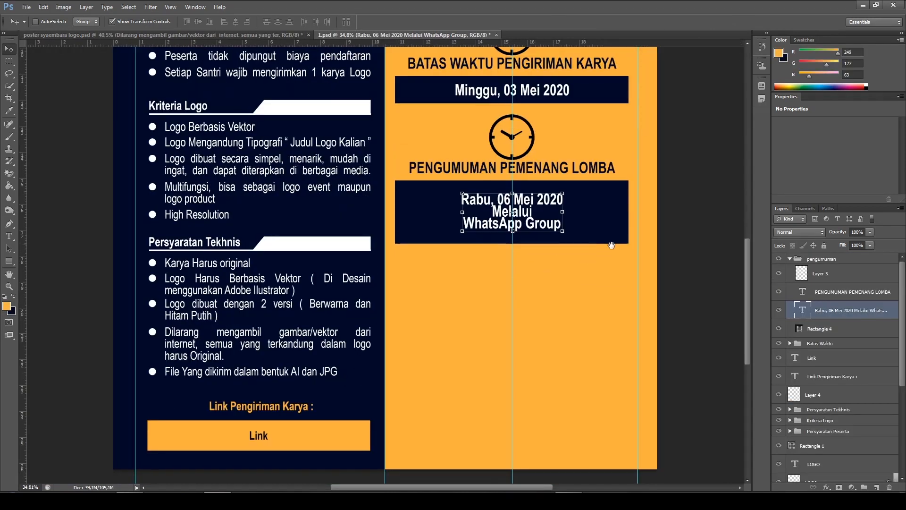
pyautogui.moveTo(611, 245); pyautogui.dragTo(573, 244)
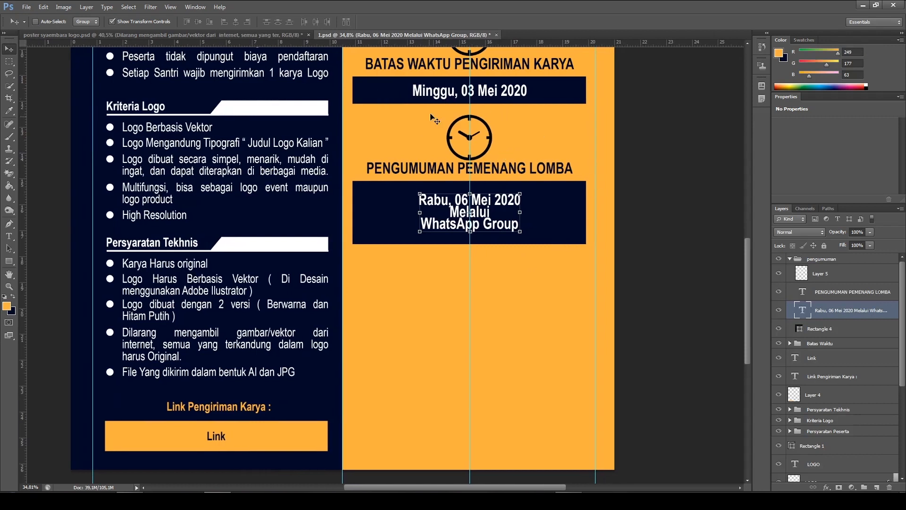
pyautogui.scroll(2, 434, 119)
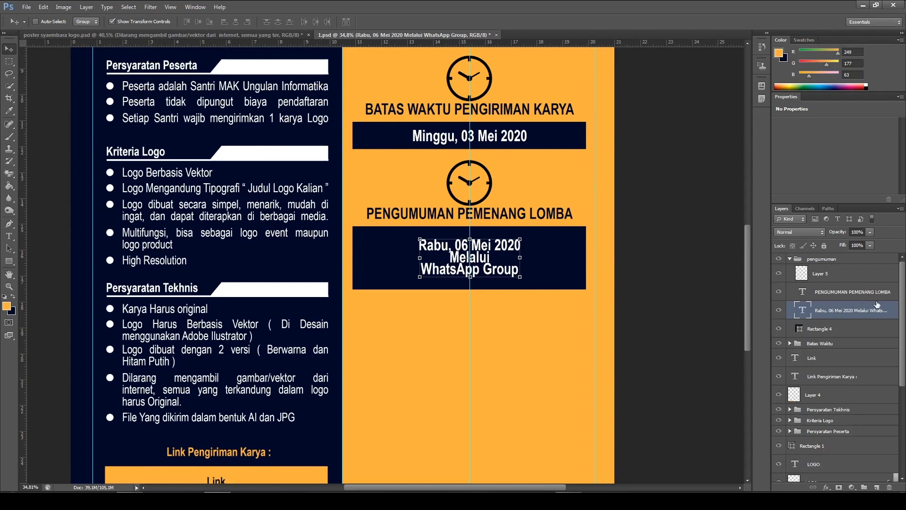
pyautogui.click(861, 280)
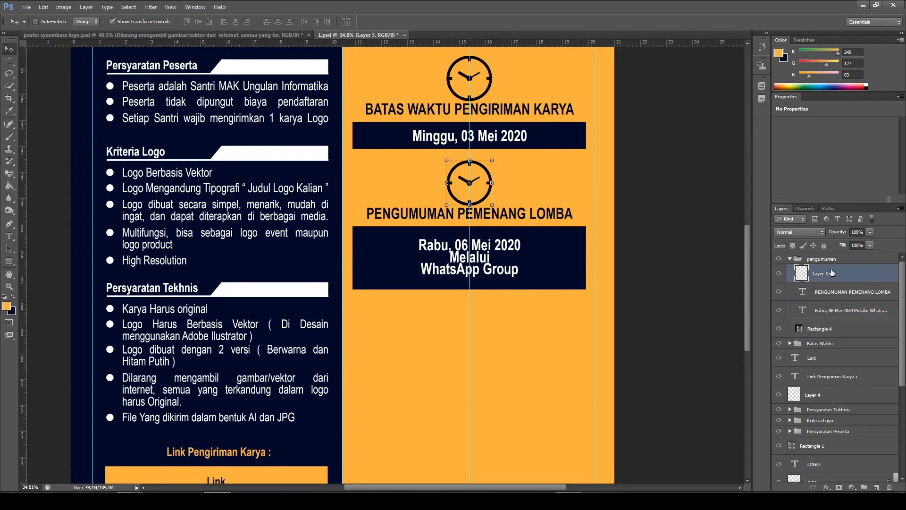
pyautogui.press('Delete')
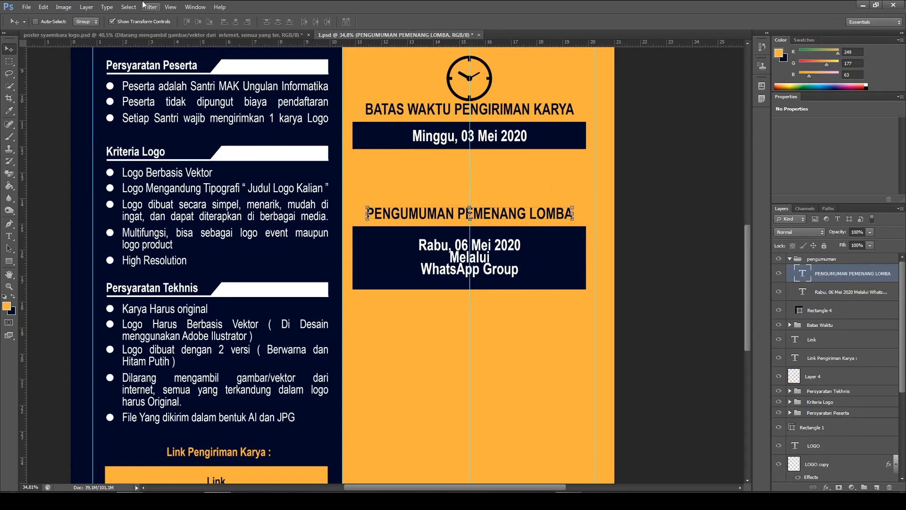
# Open the megaphone image "speaker-png-icon-1.png" from the "singkong festifal" folder and shift the megaphone slightly upward on its canvas
pyautogui.click(27, 7)
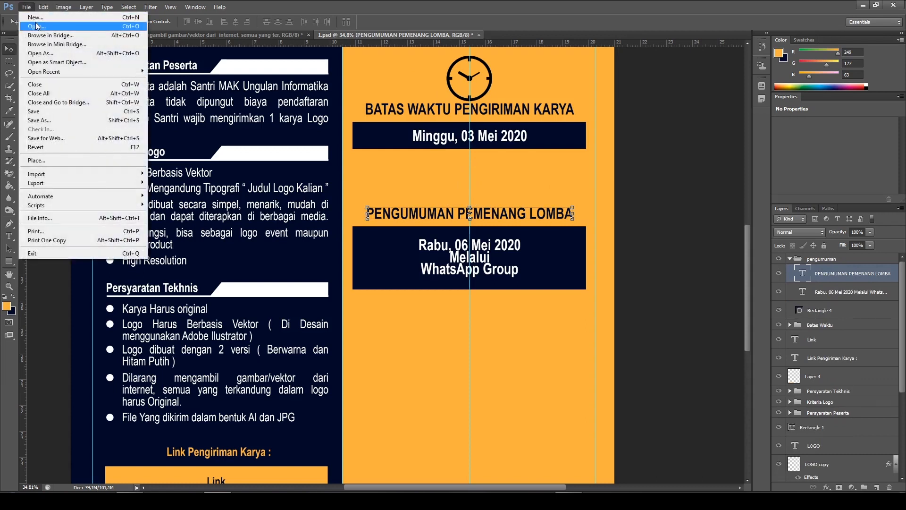
pyautogui.click(37, 26)
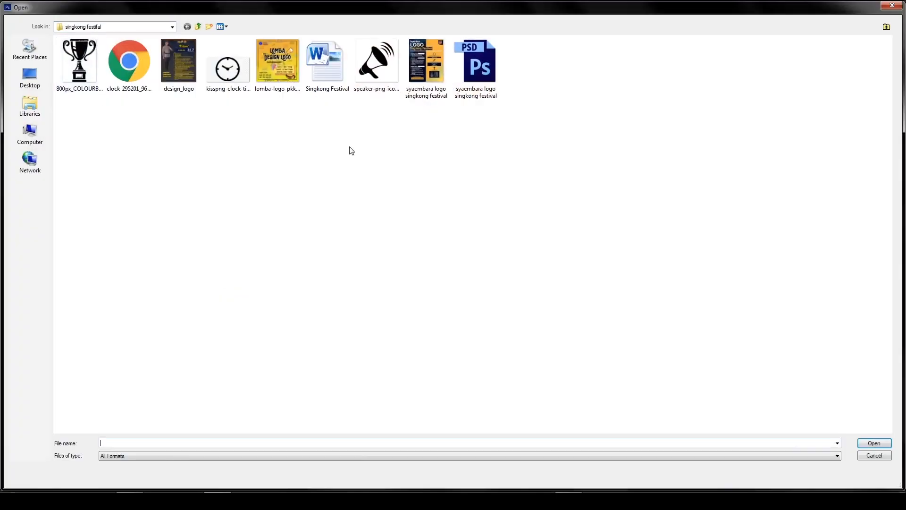
pyautogui.doubleClick(377, 78)
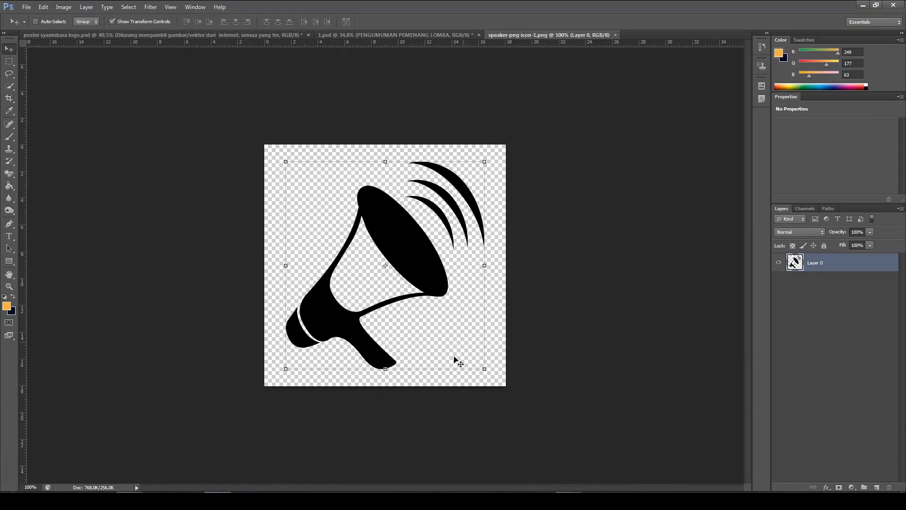
pyautogui.scroll(4, 462, 246)
pyautogui.scroll(-2, 462, 246)
pyautogui.scroll(2, 486, 247)
pyautogui.scroll(-3, 489, 244)
pyautogui.scroll(1, 339, 171)
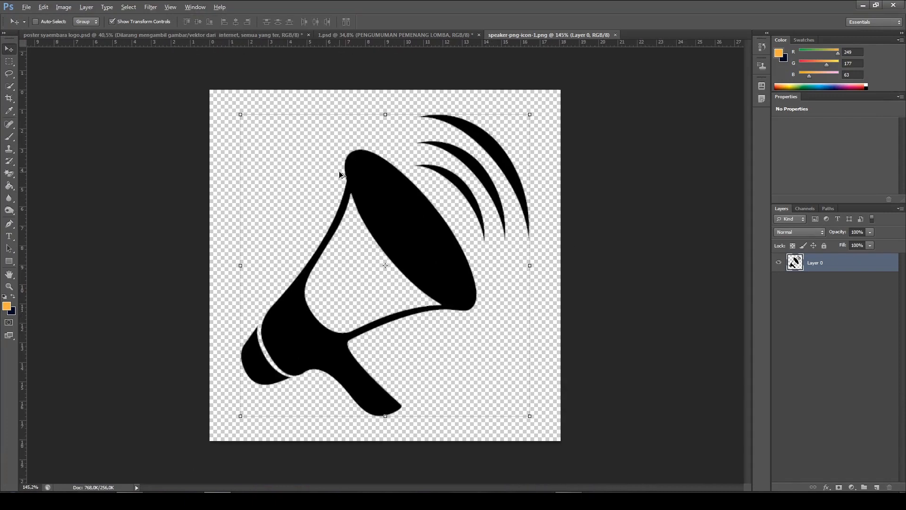
pyautogui.moveTo(430, 222)
pyautogui.mouseDown()
pyautogui.moveTo(437, 197)
pyautogui.moveTo(430, 208)
pyautogui.mouseUp()
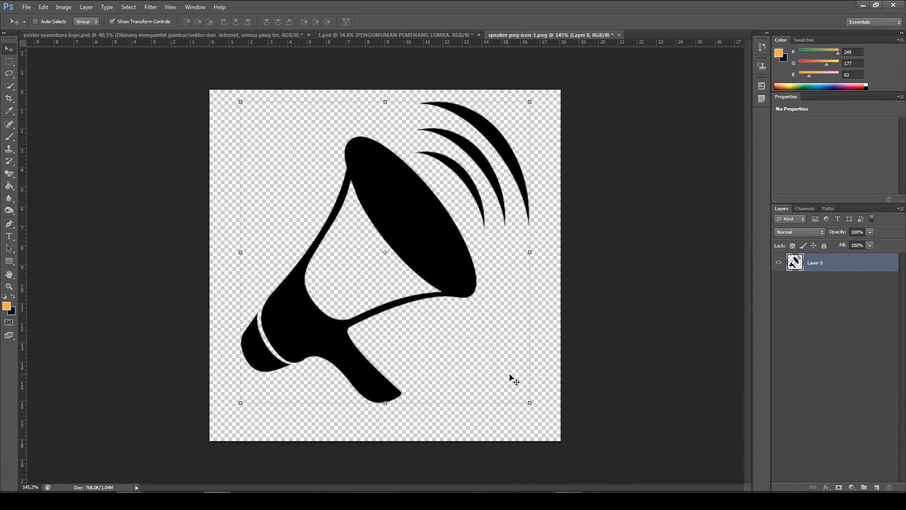
# Copy the megaphone into the "pengumuman" group of 1.psd and scale it down to about 76.5%
pyautogui.moveTo(396, 244); pyautogui.dragTo(420, 232)
pyautogui.moveTo(455, 182); pyautogui.dragTo(482, 226)
pyautogui.moveTo(490, 261); pyautogui.dragTo(483, 196)
pyautogui.moveTo(500, 154)
pyautogui.mouseDown()
pyautogui.moveTo(511, 142)
pyautogui.moveTo(493, 161)
pyautogui.mouseUp()
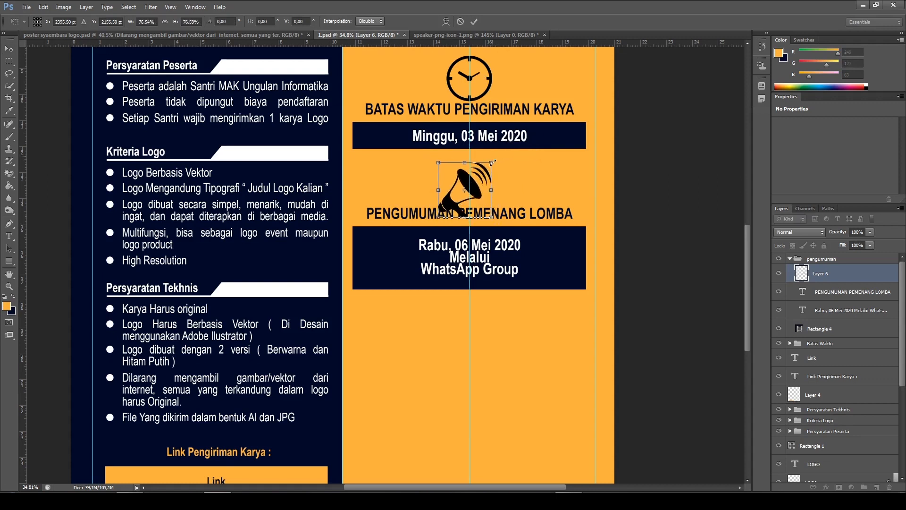
pyautogui.click(474, 22)
# Position the megaphone centred on the column's guide, just above the "PENGUMUMAN PEMENANG LOMBA" heading
pyautogui.moveTo(487, 215); pyautogui.dragTo(493, 206)
pyautogui.press('Up')
pyautogui.press('Up')
pyautogui.press('Up')
pyautogui.press('Up')
pyautogui.press('Up')
pyautogui.press('Up')
pyautogui.press('Up')
pyautogui.press('Up')
pyautogui.press('Up')
pyautogui.press('Up')
pyautogui.press('Up')
pyautogui.press('Up')
pyautogui.press('Up')
pyautogui.press('Up')
pyautogui.press('Up')
pyautogui.press('Up')
pyautogui.press('Up')
pyautogui.press('Up')
pyautogui.press('Up')
pyautogui.press('Up')
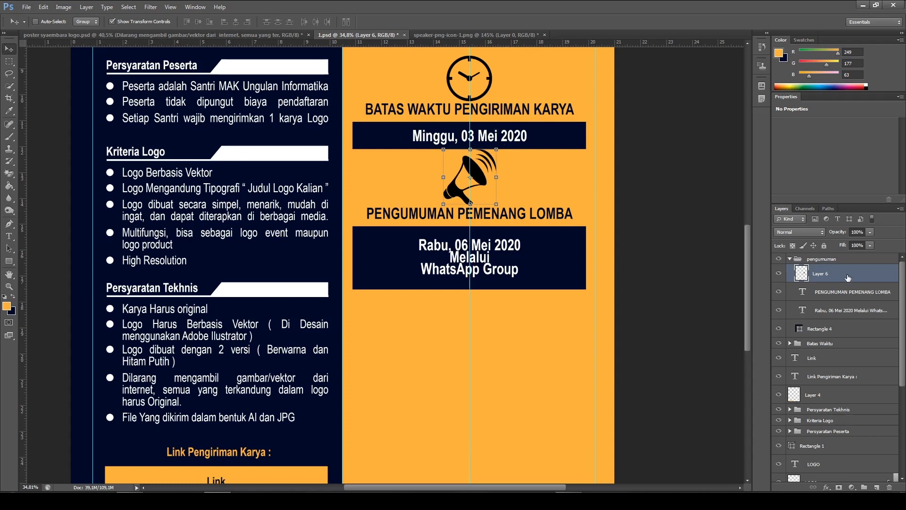
# Nudge the whole "pengumuman" group down to leave a gap below the "Minggu, 03 Mei 2020" box, and deselect it
pyautogui.click(844, 260)
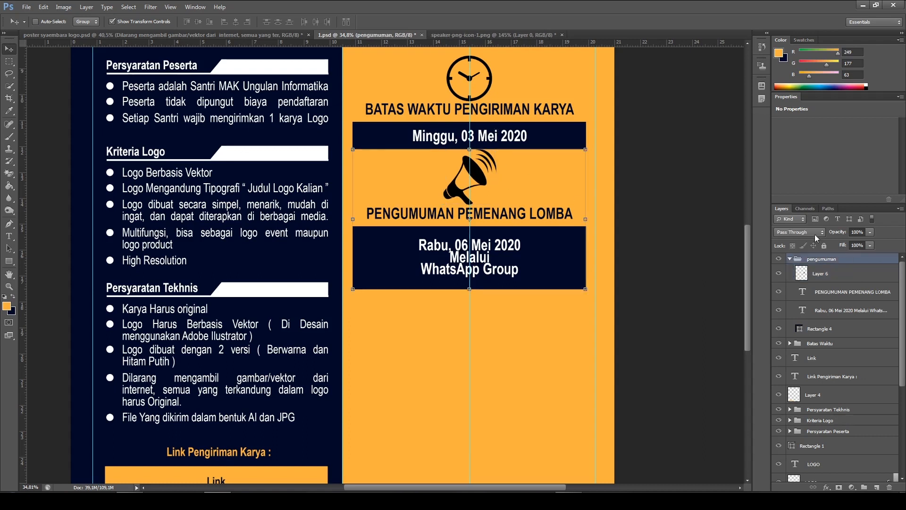
pyautogui.press('Down')
pyautogui.press('Down')
pyautogui.press('Down')
pyautogui.press('Down')
pyautogui.press('Down')
pyautogui.press('Down')
pyautogui.press('Down')
pyautogui.press('Down')
pyautogui.press('Down')
pyautogui.press('Down')
pyautogui.press('Down')
pyautogui.press('Down')
pyautogui.press('Down')
pyautogui.press('Down')
pyautogui.press('Down')
pyautogui.press('Down')
pyautogui.press('Down')
pyautogui.press('Down')
pyautogui.press('Down')
pyautogui.press('Down')
pyautogui.press('Down')
pyautogui.press('Down')
pyautogui.press('Down')
pyautogui.press('Down')
pyautogui.press('Down')
pyautogui.press('Down')
pyautogui.press('Down')
pyautogui.press('Down')
pyautogui.press('Down')
pyautogui.press('Down')
pyautogui.press('Down')
pyautogui.press('Down')
pyautogui.press('Down')
pyautogui.press('Down')
pyautogui.press('Down')
pyautogui.press('Down')
pyautogui.press('Down')
pyautogui.press('Down')
pyautogui.press('Down')
pyautogui.press('Down')
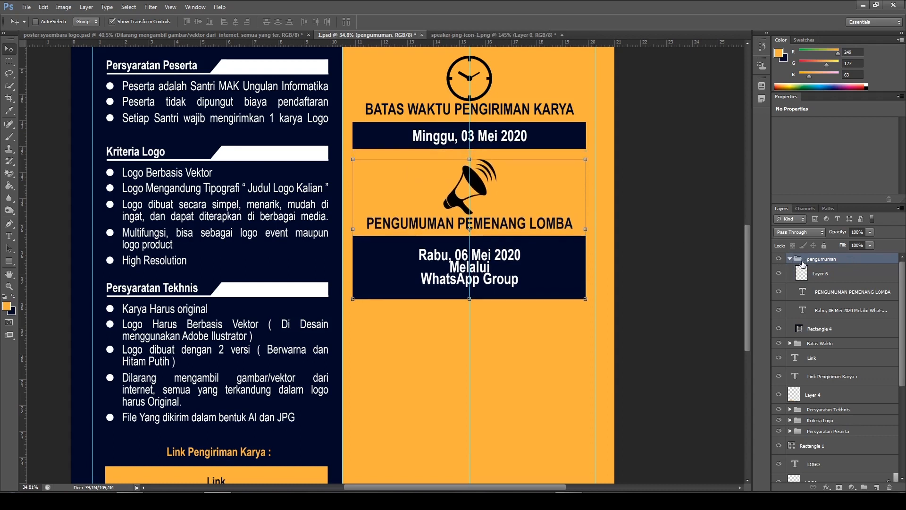
pyautogui.press('Down')
pyautogui.press('Down')
pyautogui.press('Down')
pyautogui.press('Down')
pyautogui.press('Down')
pyautogui.press('Down')
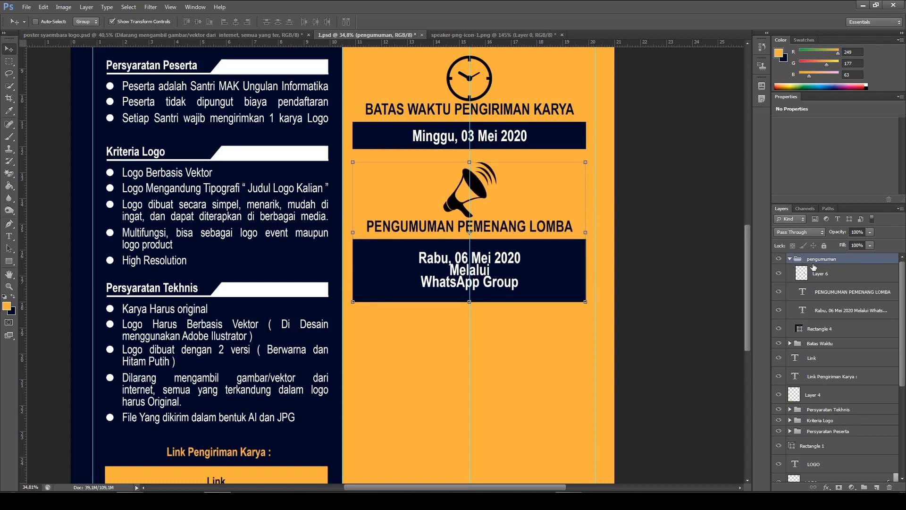
pyautogui.scroll(-2, 504, 317)
pyautogui.scroll(3, 509, 313)
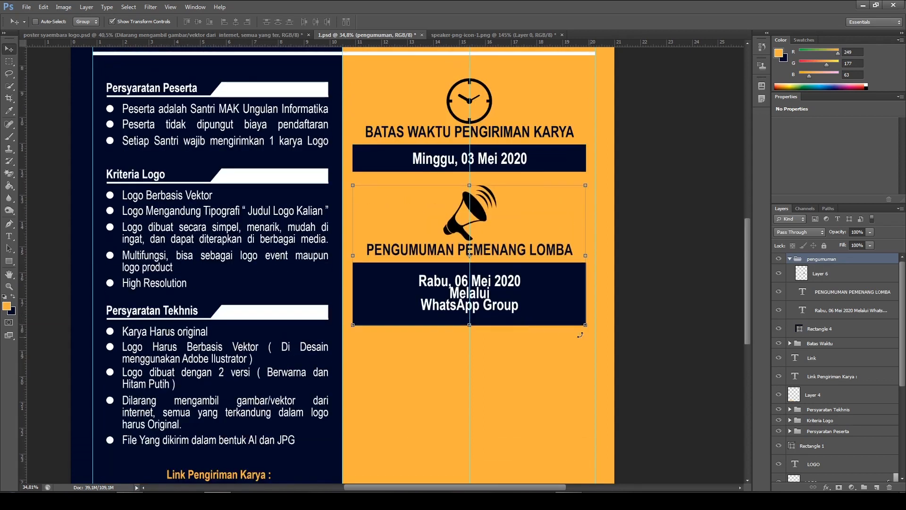
pyautogui.click(669, 242)
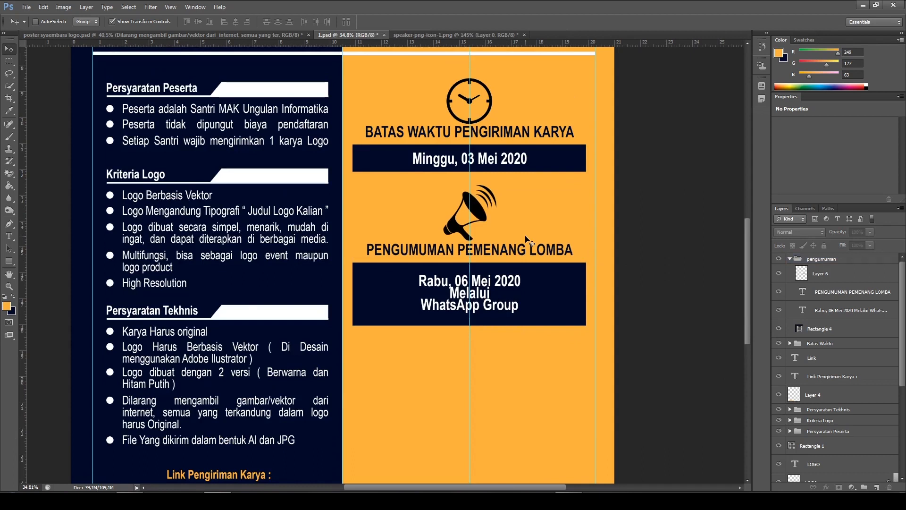
# Check the prize section in the reference poster, then duplicate the "pengumuman" group in 1.psd and rename the copy "hadiah"
pyautogui.scroll(-1, 528, 239)
pyautogui.scroll(-1, 527, 238)
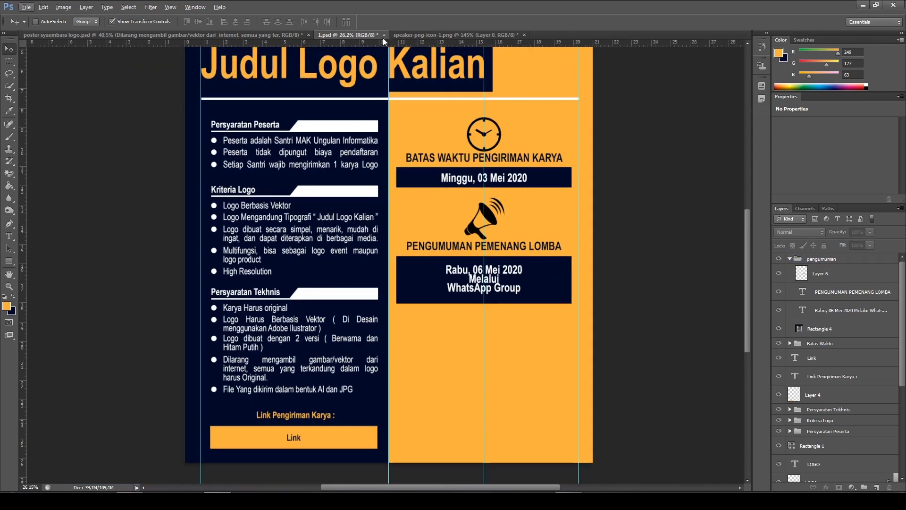
pyautogui.click(118, 35)
pyautogui.scroll(-3, 637, 363)
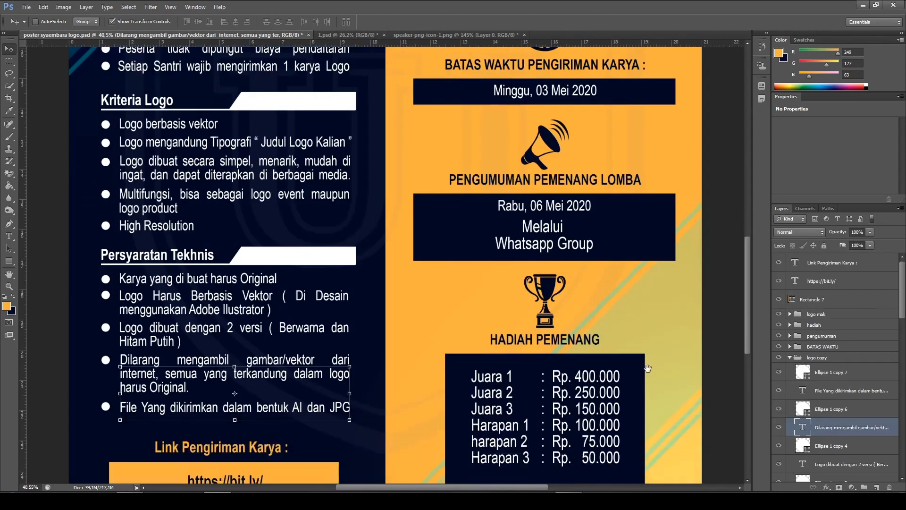
pyautogui.moveTo(647, 368); pyautogui.dragTo(547, 285)
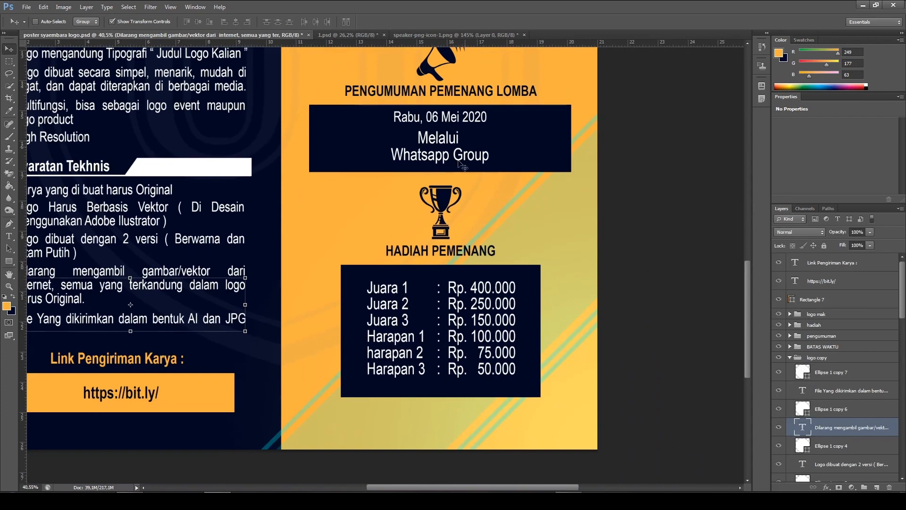
pyautogui.click(345, 35)
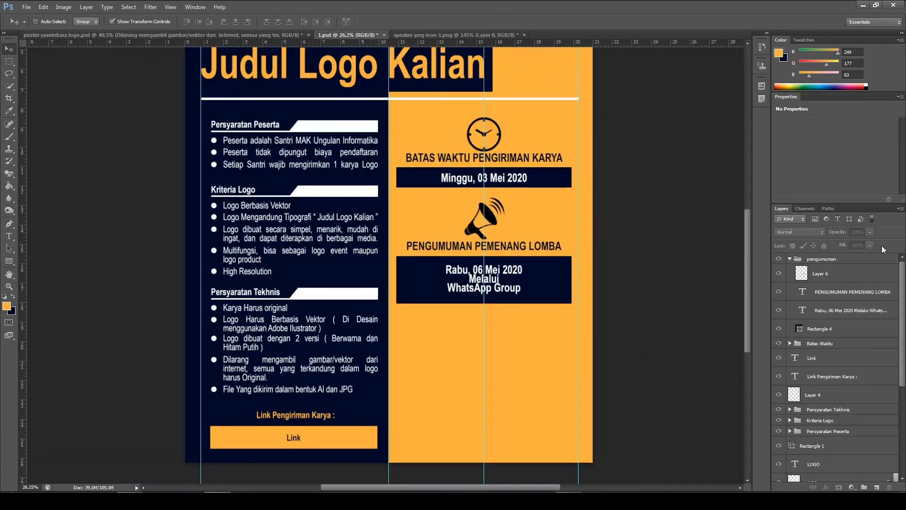
pyautogui.click(790, 259)
pyautogui.click(823, 260)
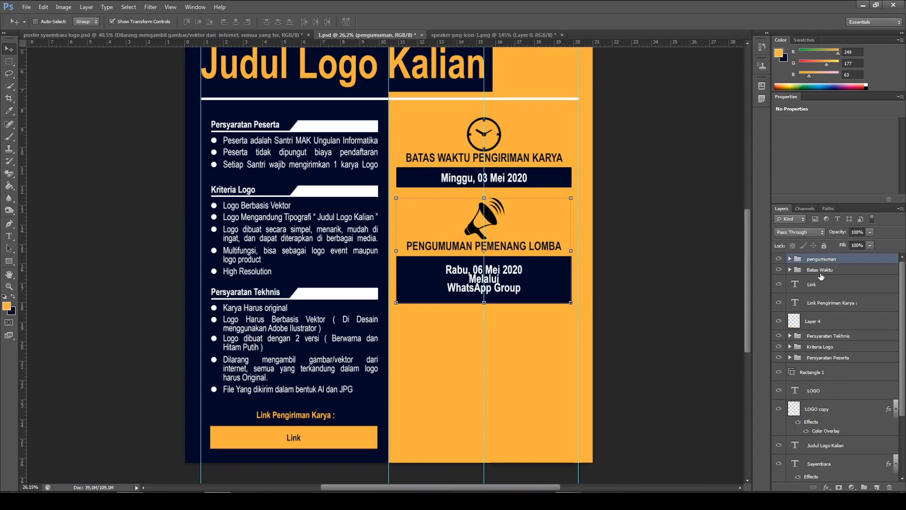
pyautogui.hotkey('ctrl', 'j')
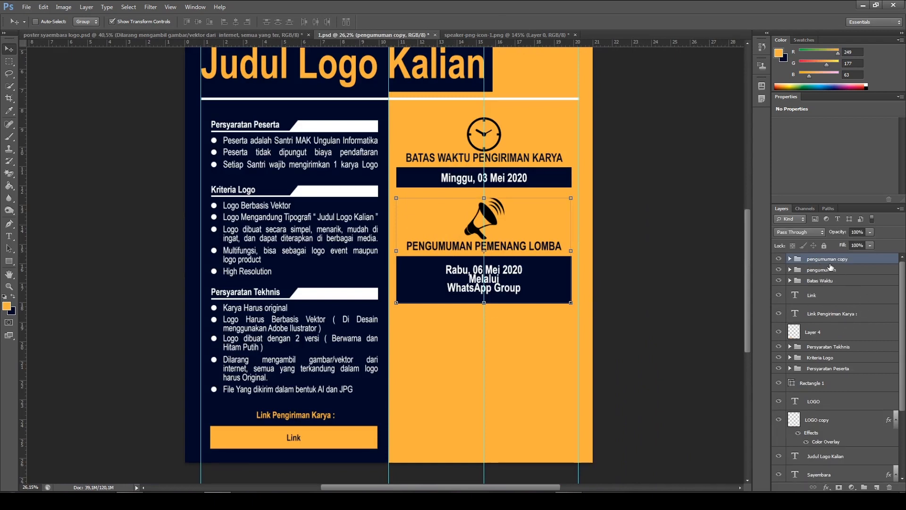
pyautogui.doubleClick(829, 264)
pyautogui.write('ha')
pyautogui.press('Return')
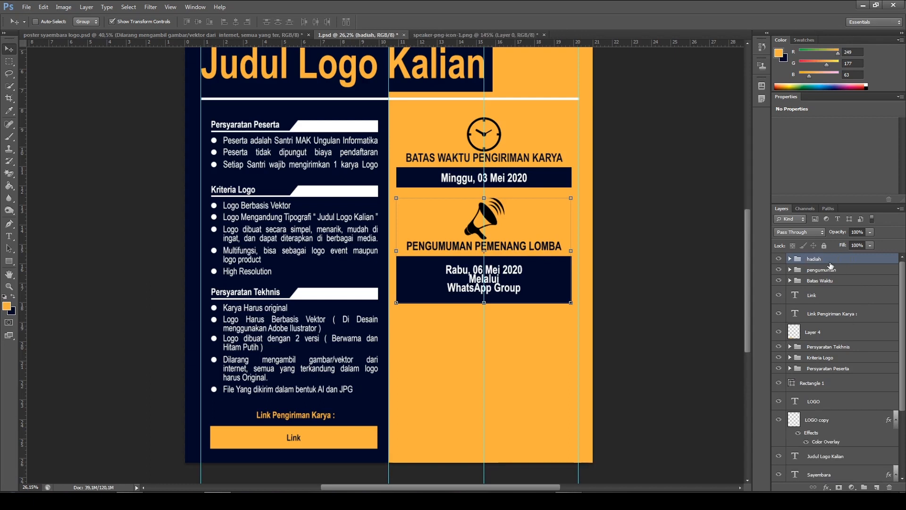
# Move the "hadiah" group down into the empty space below the announcement box, keeping it centred in the orange column
pyautogui.moveTo(552, 286); pyautogui.dragTo(542, 406)
pyautogui.hotkey('shift', 'Up')
pyautogui.hotkey('shift', 'Up')
pyautogui.hotkey('shift', 'Up')
pyautogui.hotkey('shift', 'Down')
pyautogui.hotkey('shift', 'Down')
pyautogui.hotkey('shift', 'Up')
pyautogui.hotkey('shift', 'Up')
pyautogui.scroll(3, 555, 413)
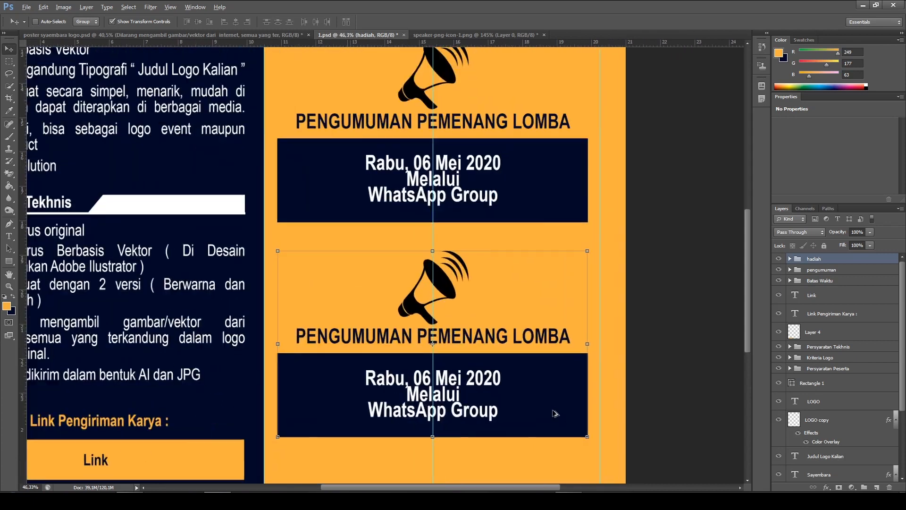
pyautogui.scroll(-3, 554, 413)
# Replace the heading of the "hadiah" group with "HADIAH PEMENANG", matching the reference poster
pyautogui.click(215, 35)
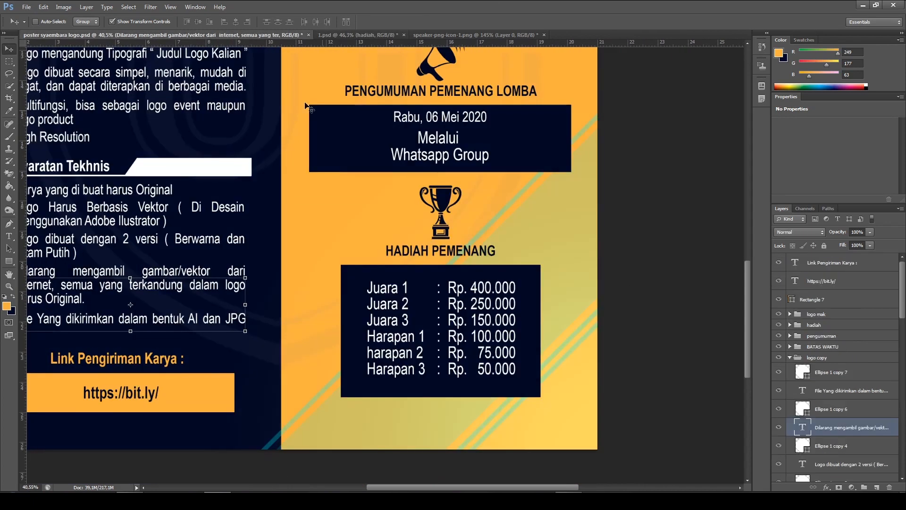
pyautogui.click(382, 33)
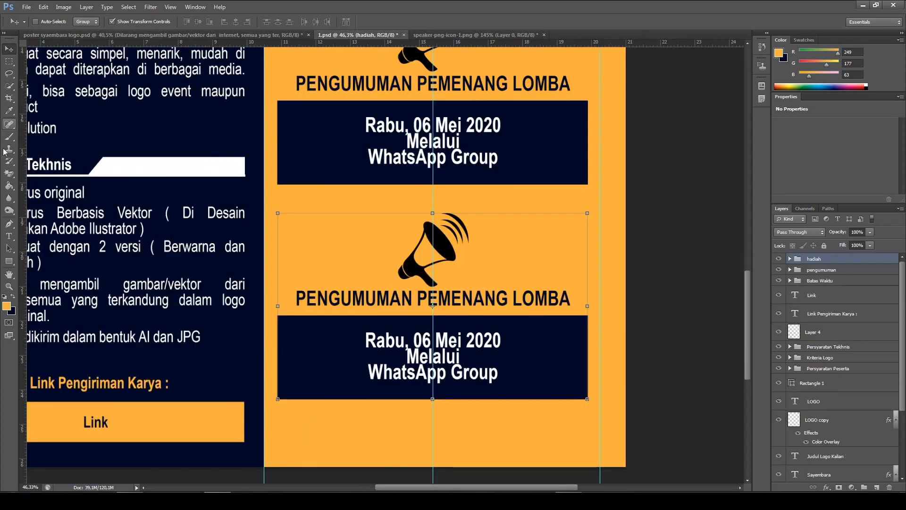
pyautogui.click(9, 238)
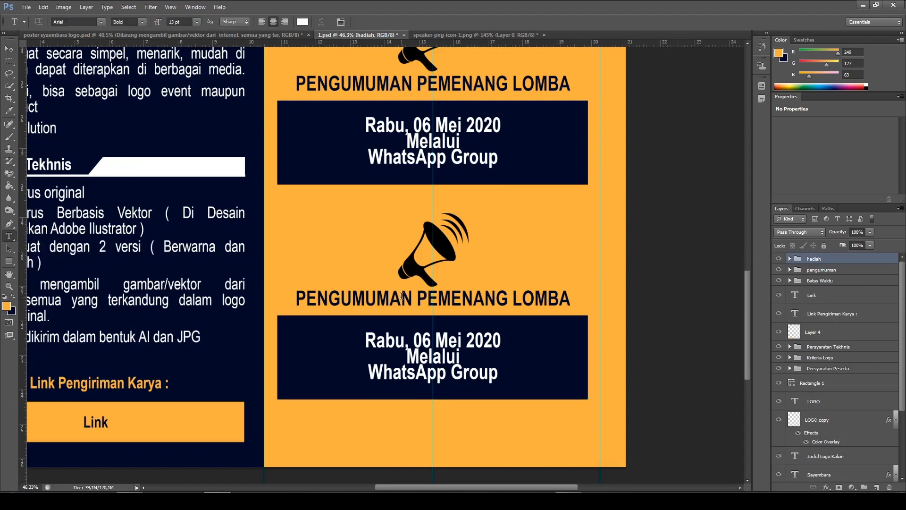
pyautogui.click(402, 295)
pyautogui.hotkey('ctrl', 'a')
pyautogui.press('BackSpace')
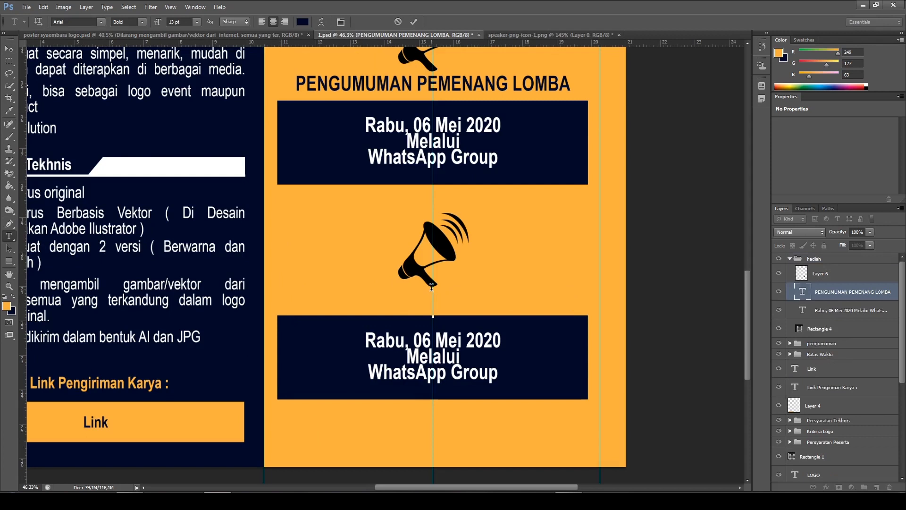
pyautogui.write('HADIAH')
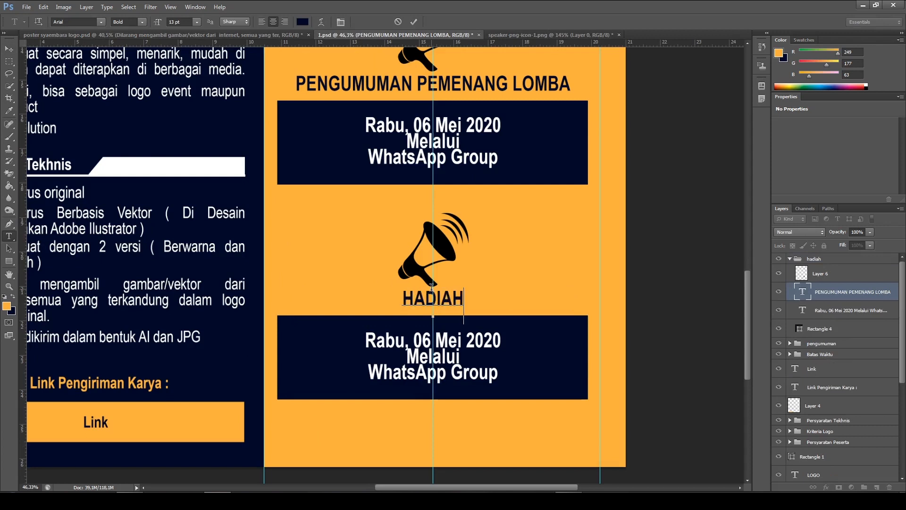
pyautogui.write(' PEMENANGH')
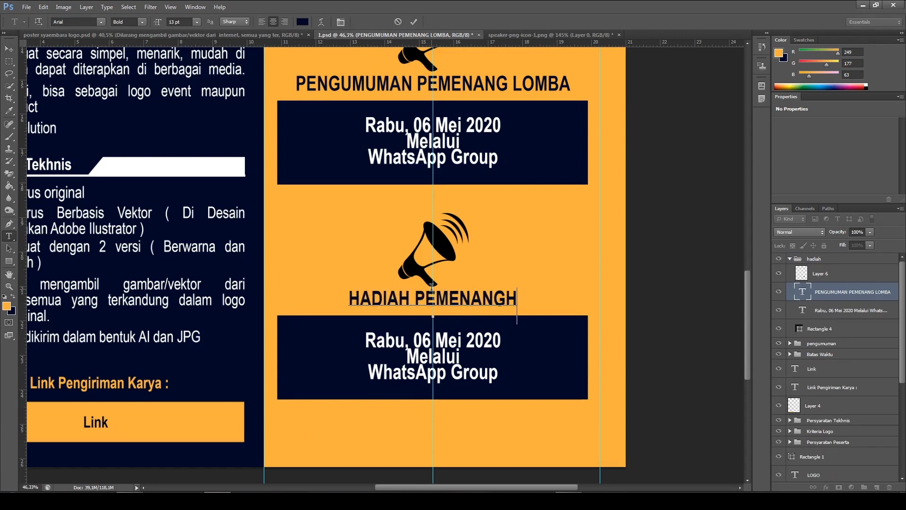
pyautogui.press('BackSpace')
pyautogui.press('BackSpace')
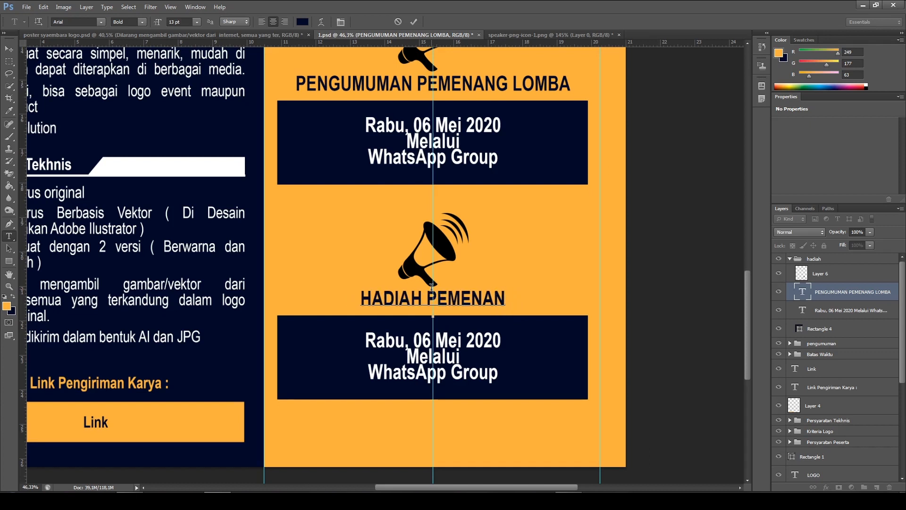
pyautogui.write('G')
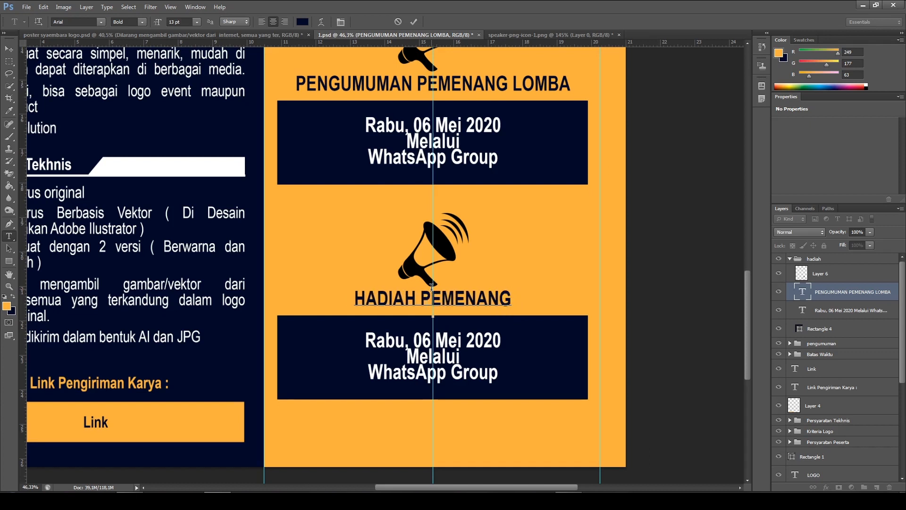
pyautogui.click(415, 22)
# Copy the six-line prize category list, from "Juara 1" to "Harapan 3", from the reference poster's prize box
pyautogui.scroll(-3, 641, 232)
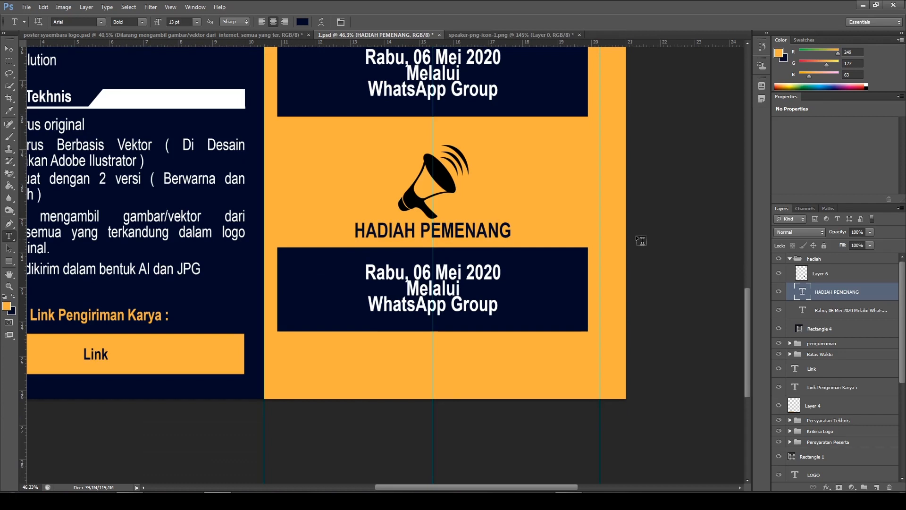
pyautogui.click(175, 35)
pyautogui.scroll(-2, 606, 277)
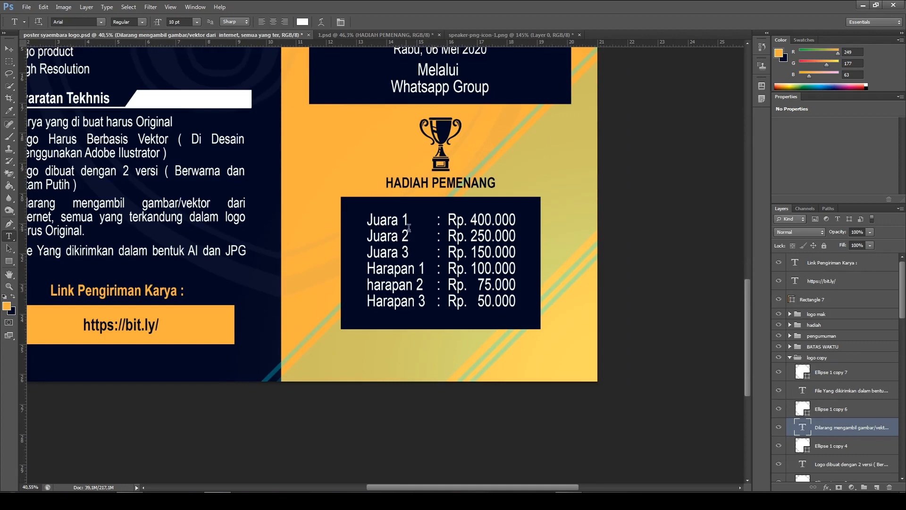
pyautogui.moveTo(370, 218); pyautogui.dragTo(409, 225)
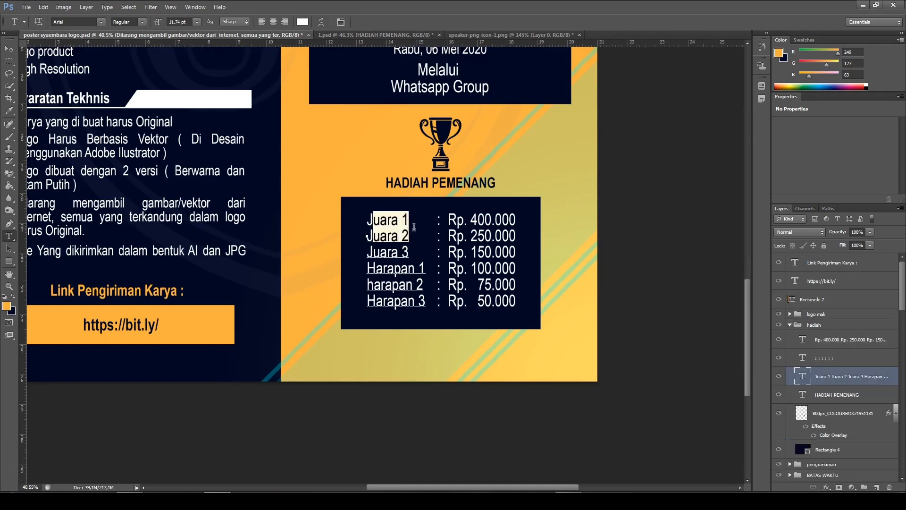
pyautogui.click(372, 221)
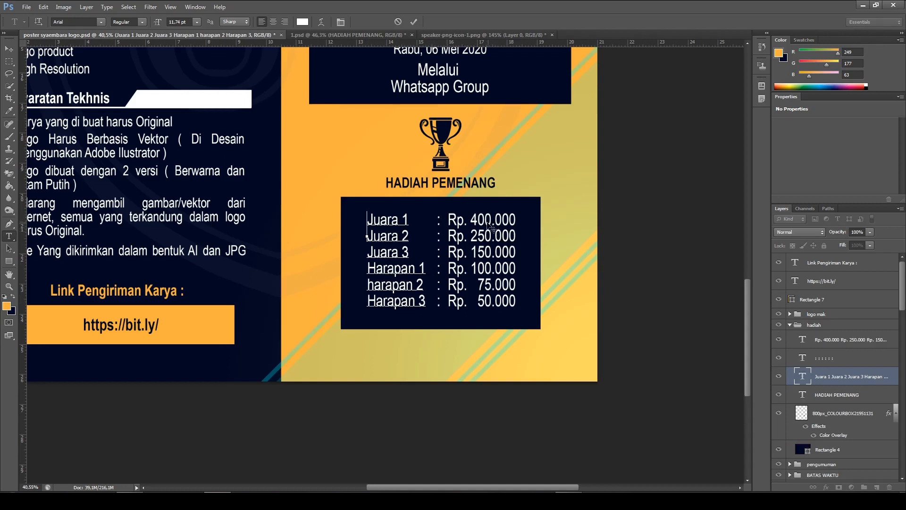
pyautogui.moveTo(371, 219); pyautogui.dragTo(433, 305)
pyautogui.hotkey('ctrl', 'c')
pyautogui.click(369, 219)
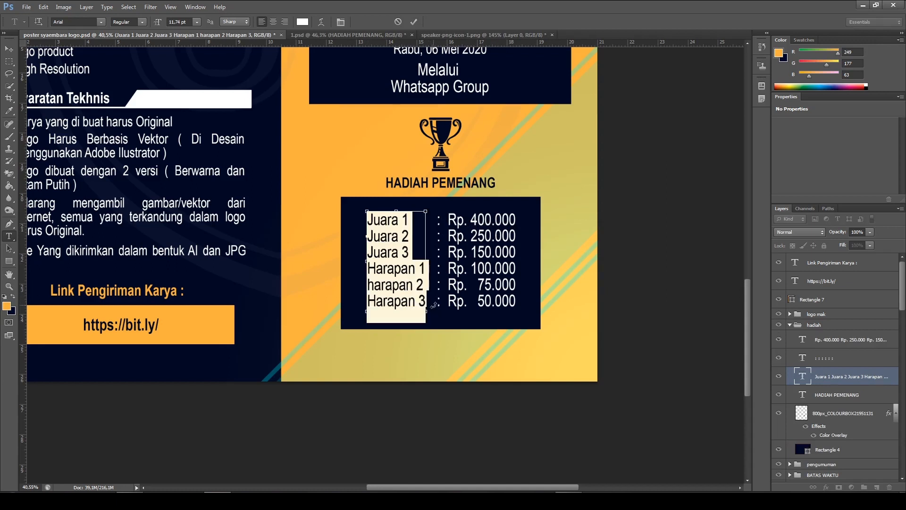
# Replace the three-line announcement text in the "hadiah" group of 1.psd with the copied "Juara 1" to "Harapan 3" list
pyautogui.click(361, 37)
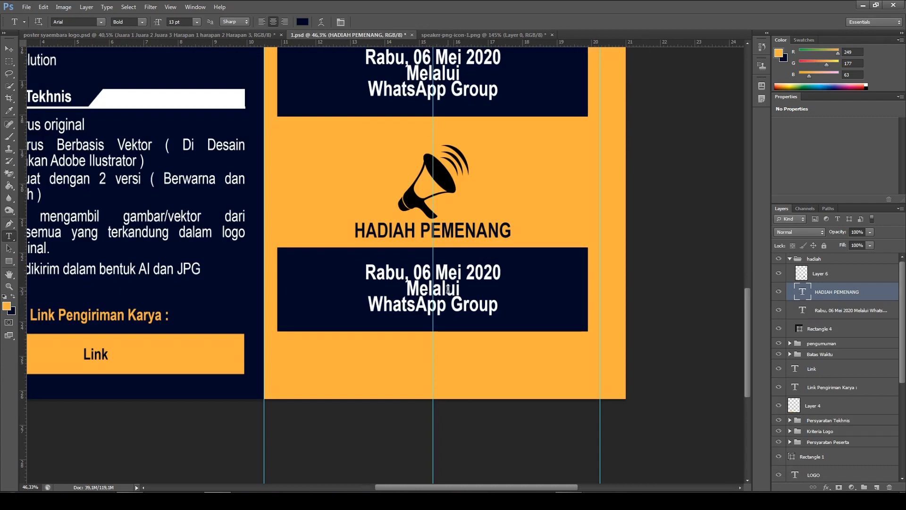
pyautogui.click(449, 288)
pyautogui.hotkey('ctrl', 'a')
pyautogui.press('BackSpace')
pyautogui.press('ctrl')
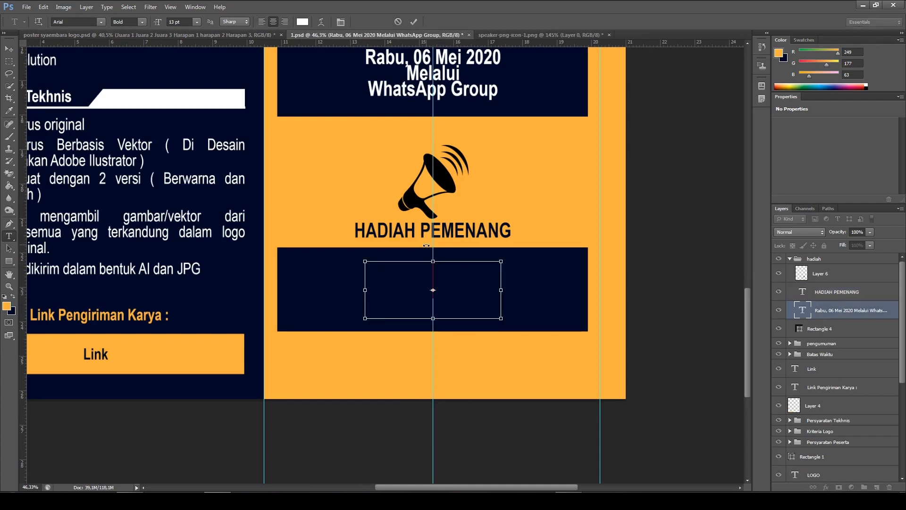
pyautogui.hotkey('ctrl', 'v')
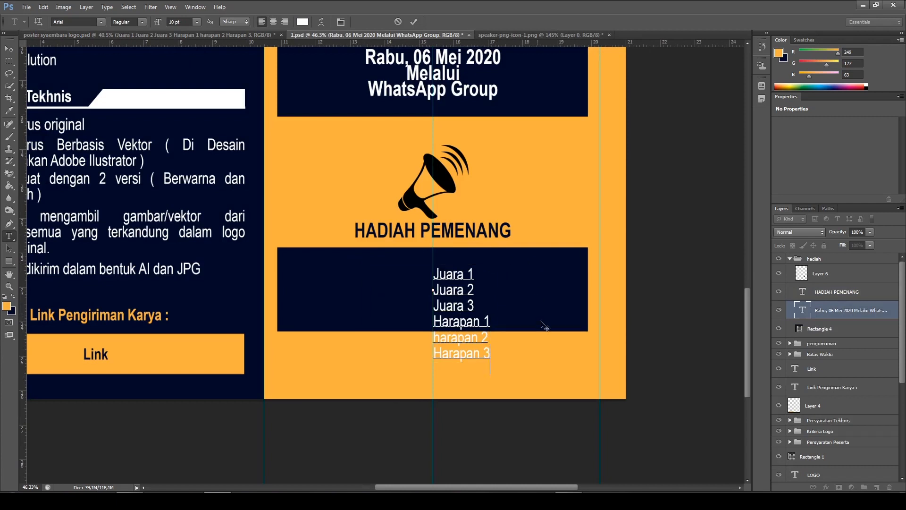
pyautogui.click(414, 22)
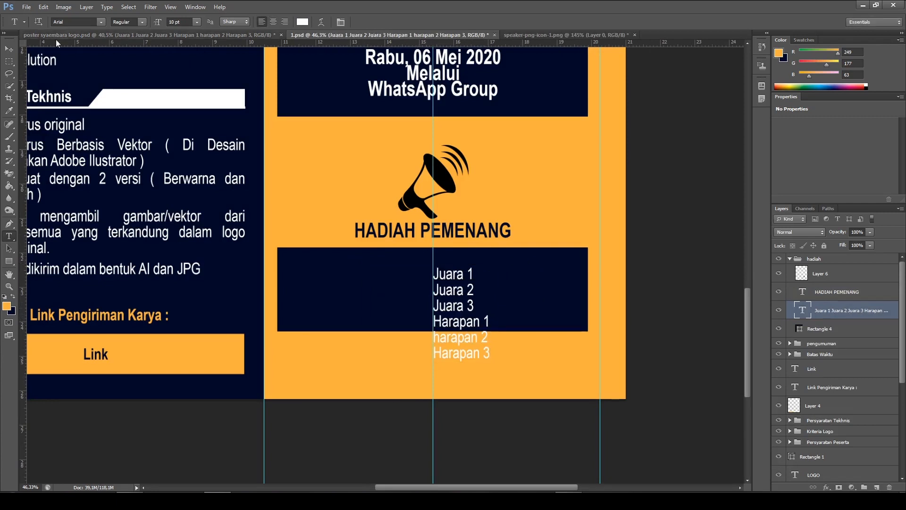
# Move the prize category list to the left part of the navy box and select the "hadiah" group
pyautogui.press('v')
pyautogui.moveTo(484, 347); pyautogui.dragTo(368, 342)
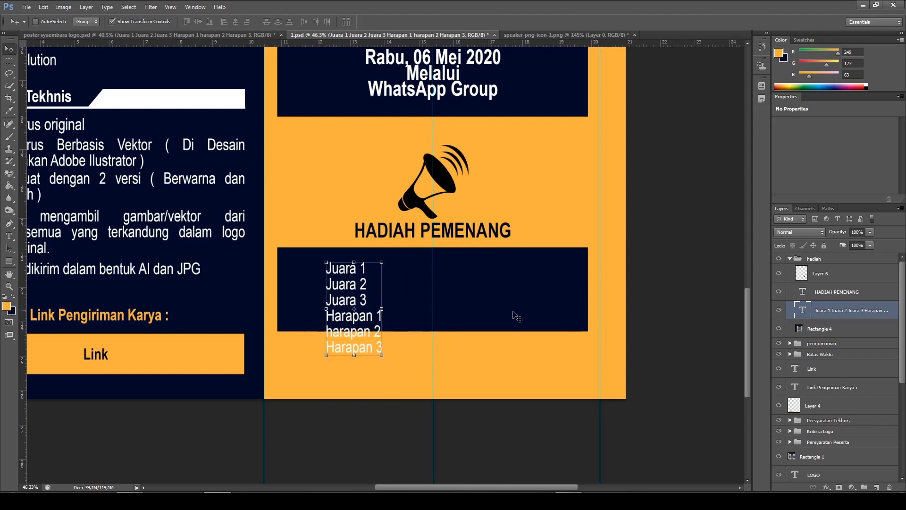
pyautogui.scroll(-1, 543, 285)
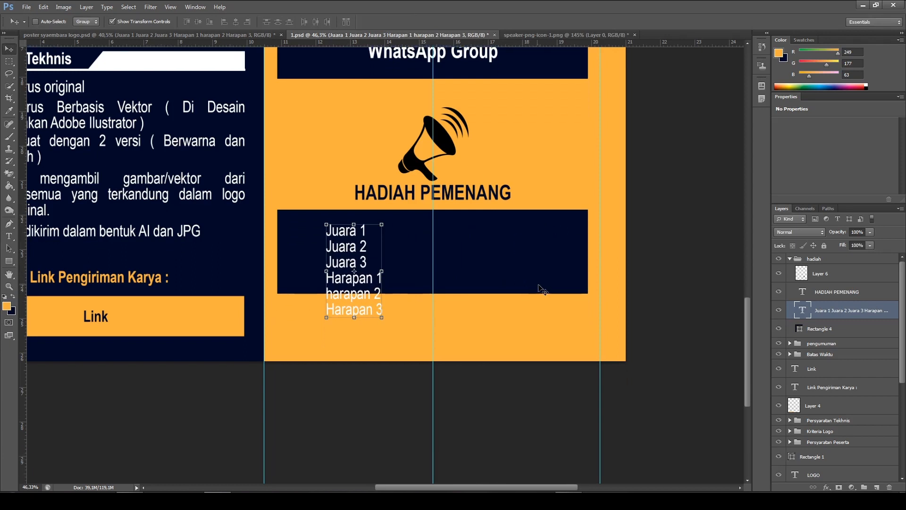
pyautogui.keyDown('ctrl'); pyautogui.click(520, 271); pyautogui.keyUp('ctrl')
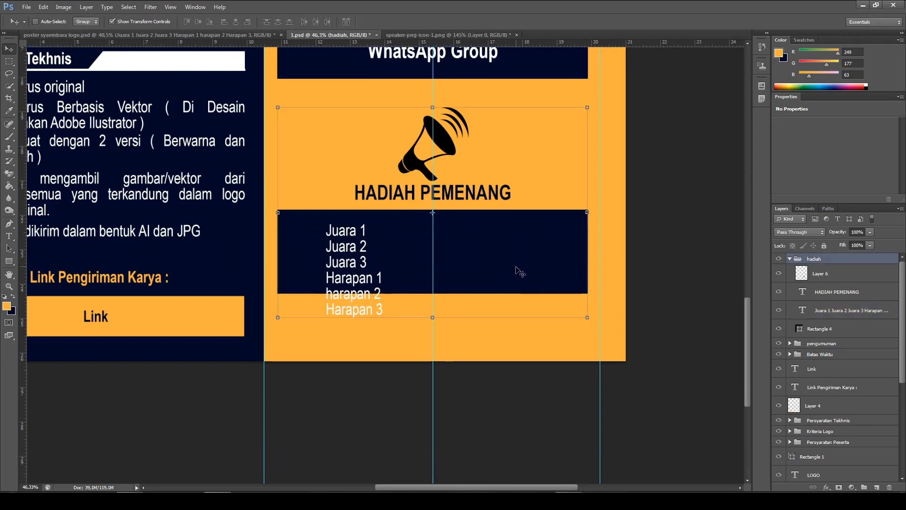
# Extend the navy rectangle in the "hadiah" group downward to about 3.56 cm high, enclosing the whole six-line prize list
pyautogui.click(821, 329)
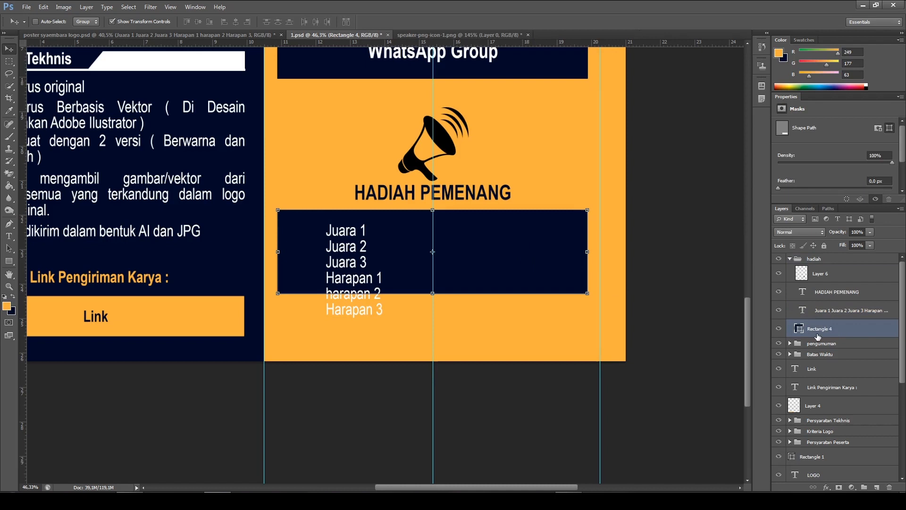
pyautogui.moveTo(433, 292); pyautogui.dragTo(433, 332)
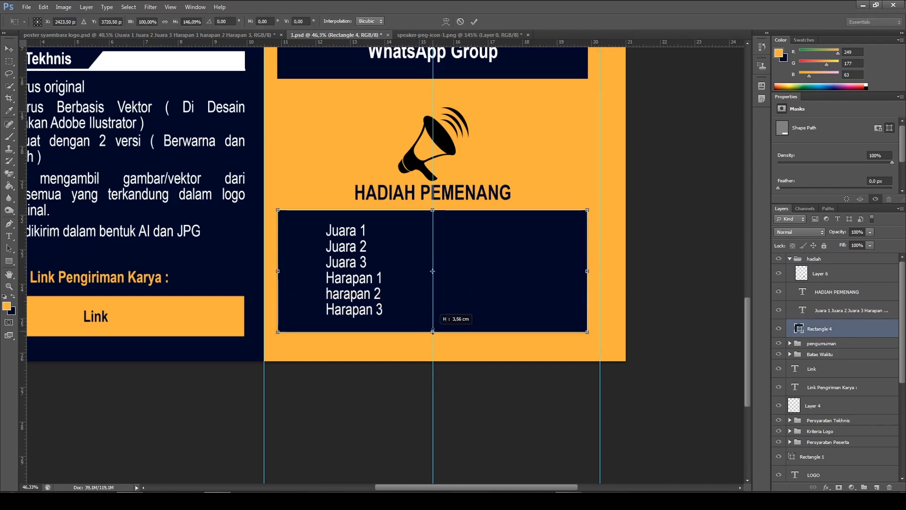
pyautogui.click(474, 22)
# Copy the column of six colons from the prize box of the reference poster
pyautogui.click(200, 33)
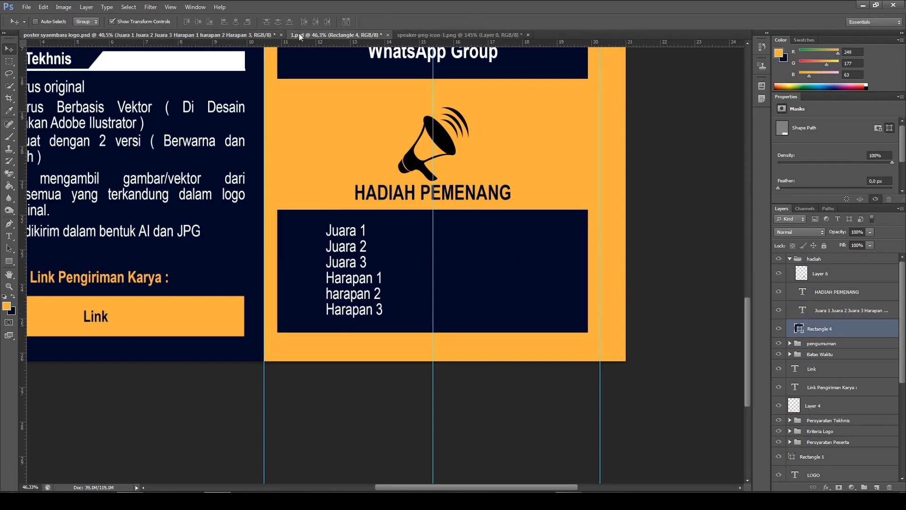
pyautogui.scroll(2, 462, 255)
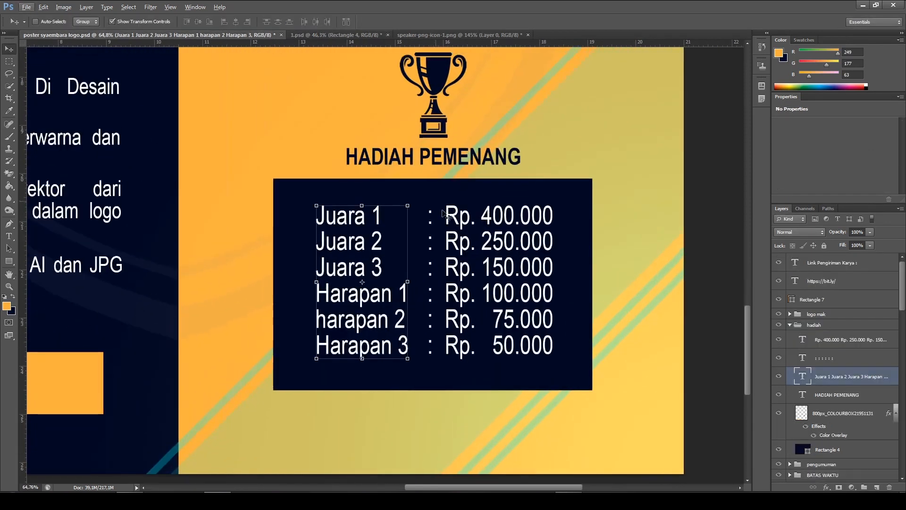
pyautogui.keyDown('ctrl'); pyautogui.click(433, 223); pyautogui.keyUp('ctrl')
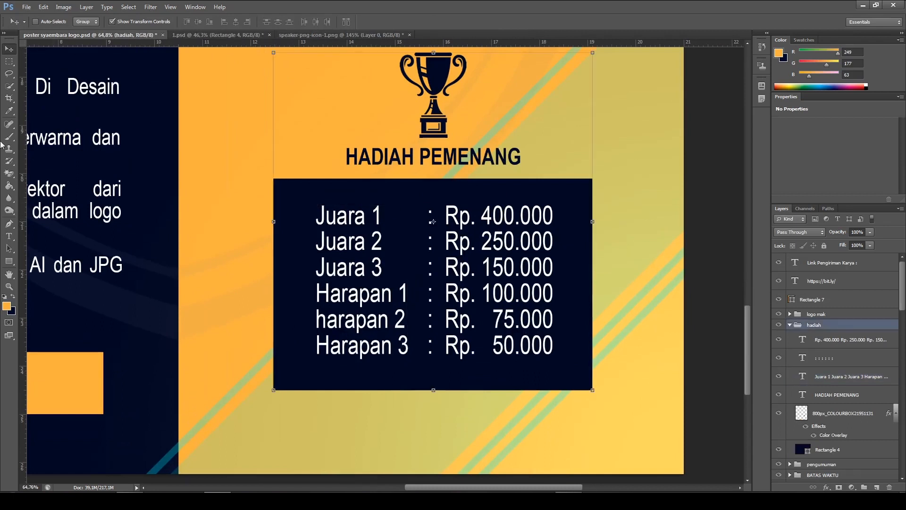
pyautogui.click(9, 236)
pyautogui.moveTo(433, 217); pyautogui.dragTo(427, 359)
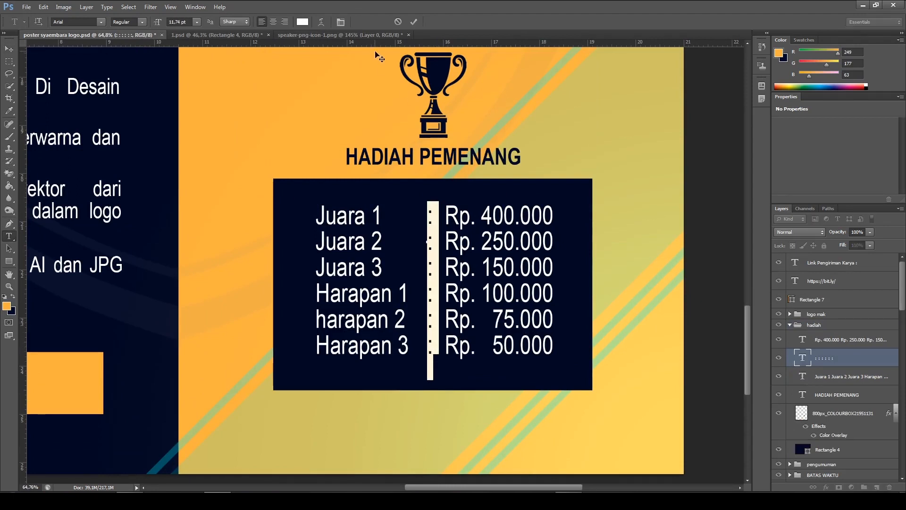
# Paste the colon column as a new text layer in 1.psd and align it beside the "Juara 1" to "Harapan 3" list
pyautogui.click(370, 37)
pyautogui.click(242, 33)
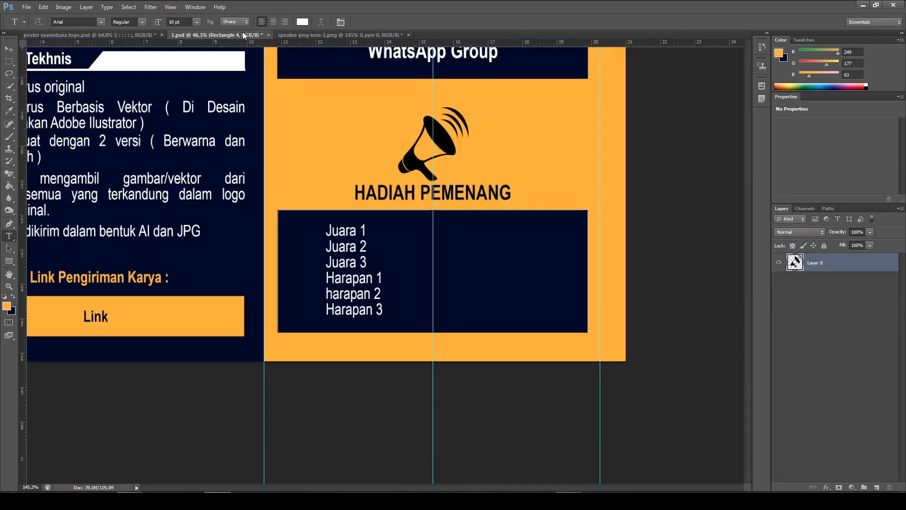
pyautogui.scroll(1, 427, 256)
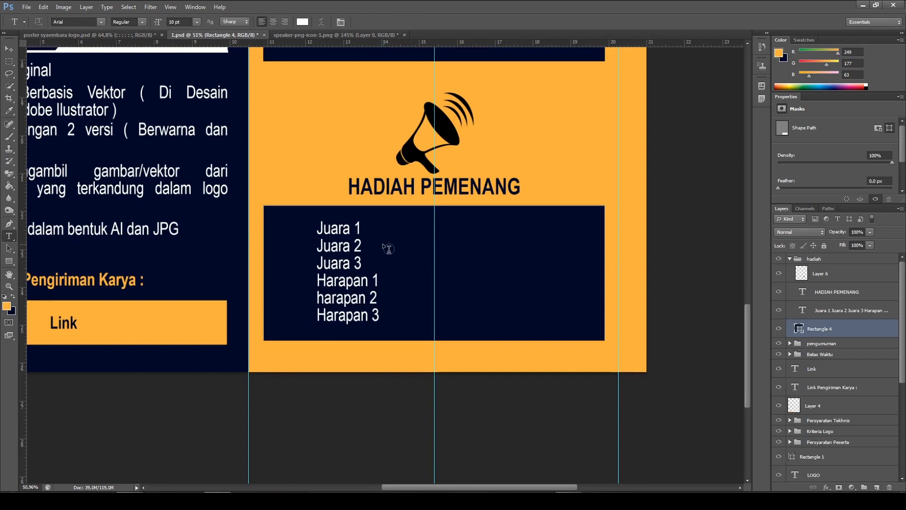
pyautogui.click(527, 109)
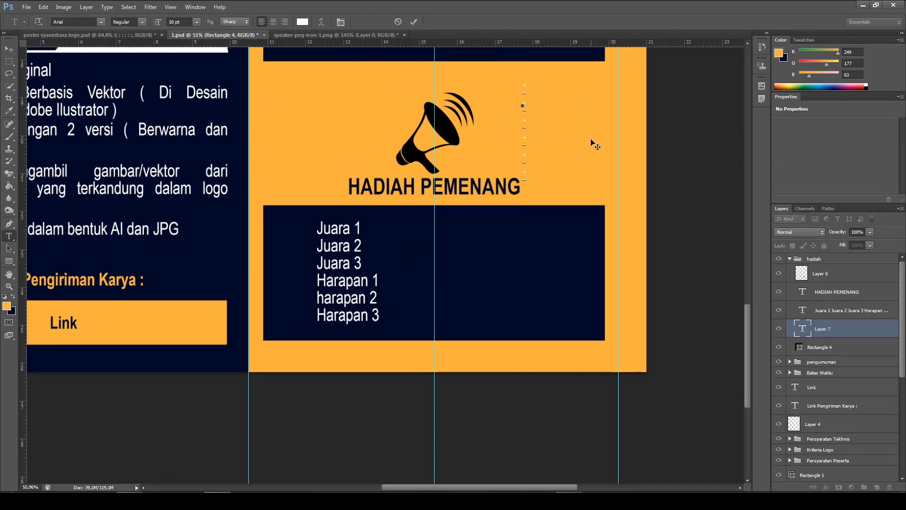
pyautogui.click(413, 22)
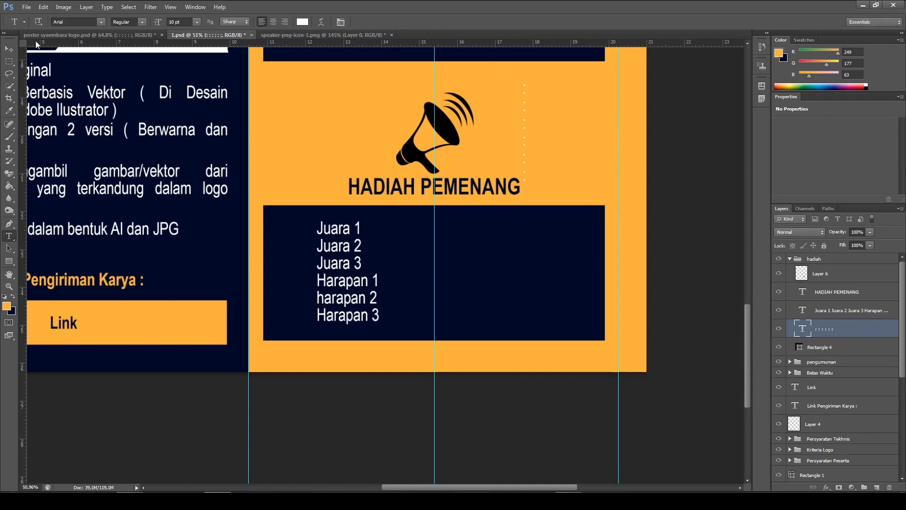
pyautogui.click(11, 50)
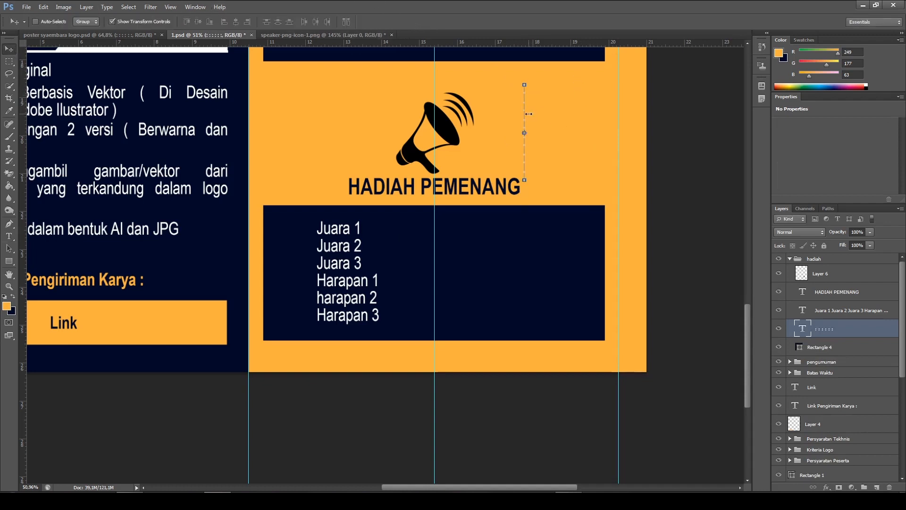
pyautogui.moveTo(527, 120); pyautogui.dragTo(400, 257)
# Copy the prize amounts, starting at "Rp. 400.000", from the prize box of the reference poster
pyautogui.click(90, 35)
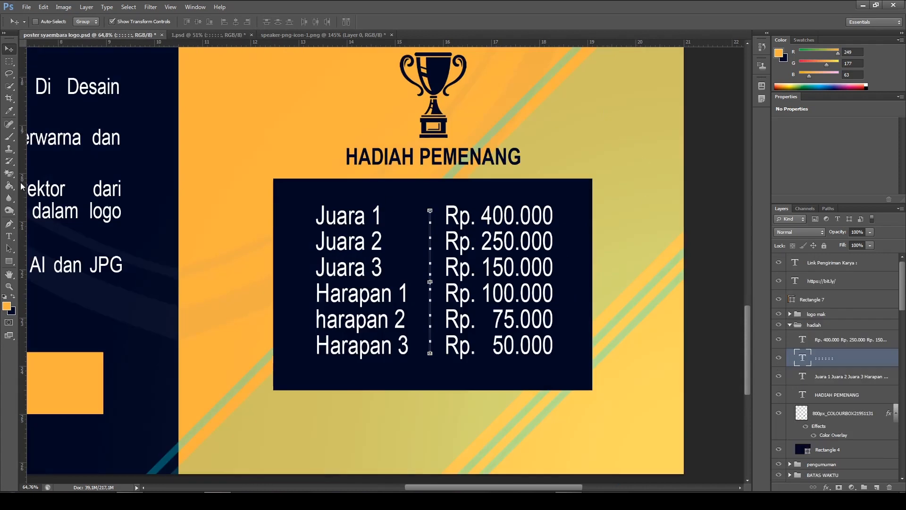
pyautogui.click(6, 238)
pyautogui.click(64, 236)
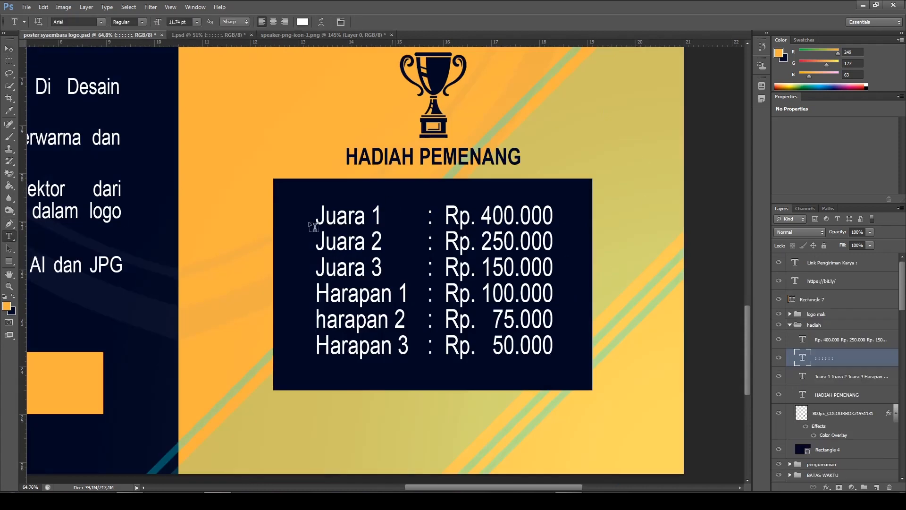
pyautogui.moveTo(446, 216); pyautogui.dragTo(548, 347)
pyautogui.hotkey('ctrl', 'c')
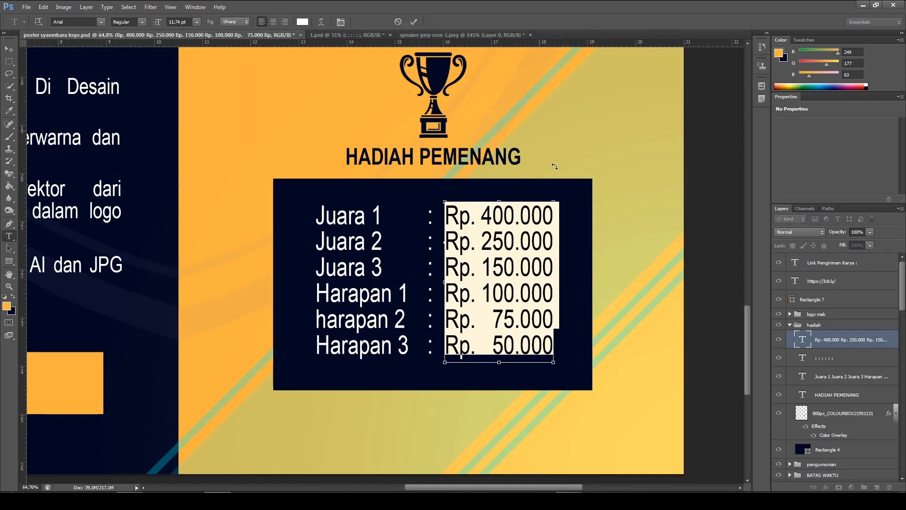
# Paste the prize amounts as a new text layer in 1.psd and place them beside the colon column in the navy box
pyautogui.click(371, 38)
pyautogui.click(526, 108)
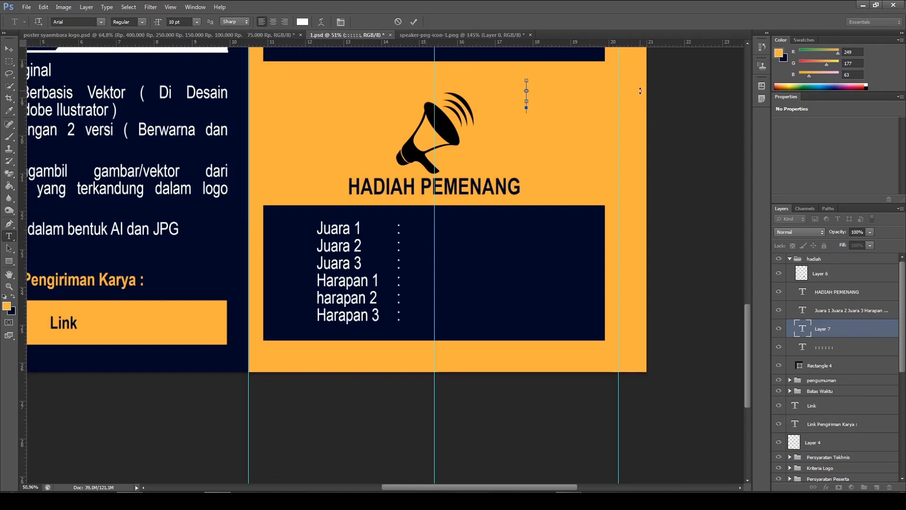
pyautogui.hotkey('ctrl', 'v')
pyautogui.click(414, 22)
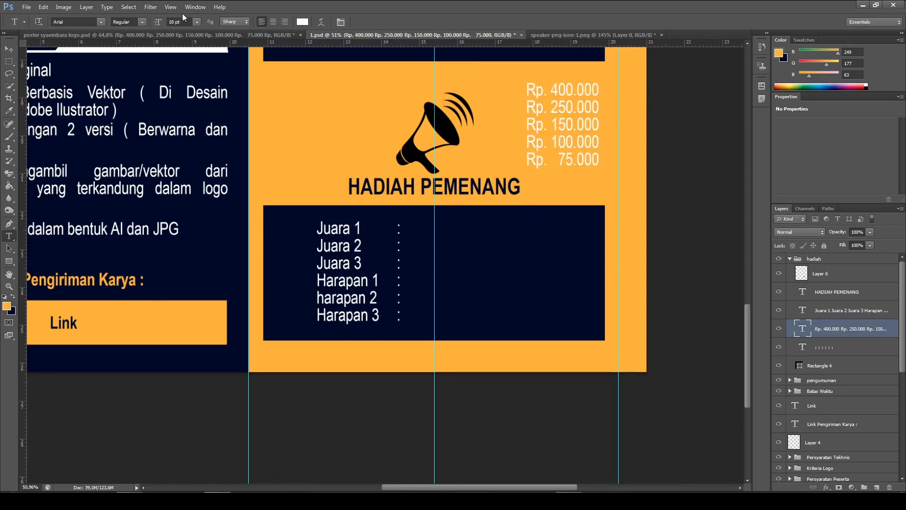
pyautogui.click(9, 49)
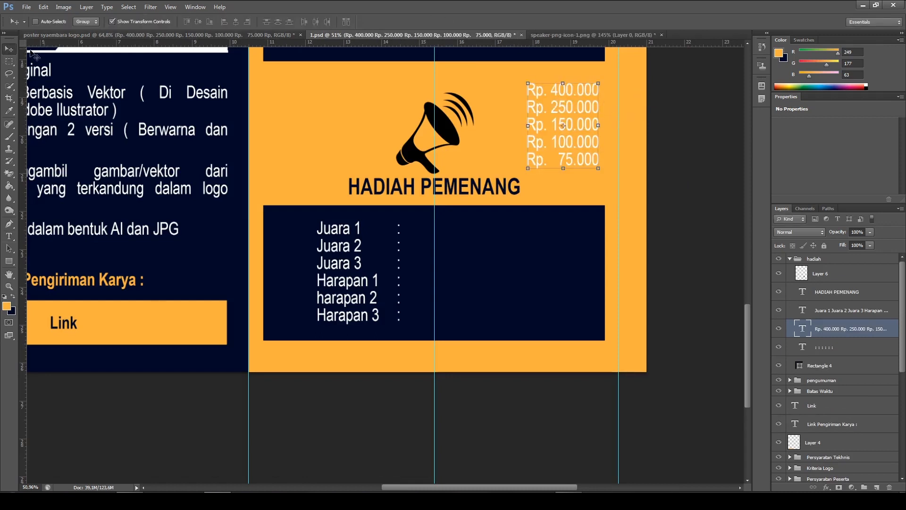
pyautogui.moveTo(571, 157); pyautogui.dragTo(476, 289)
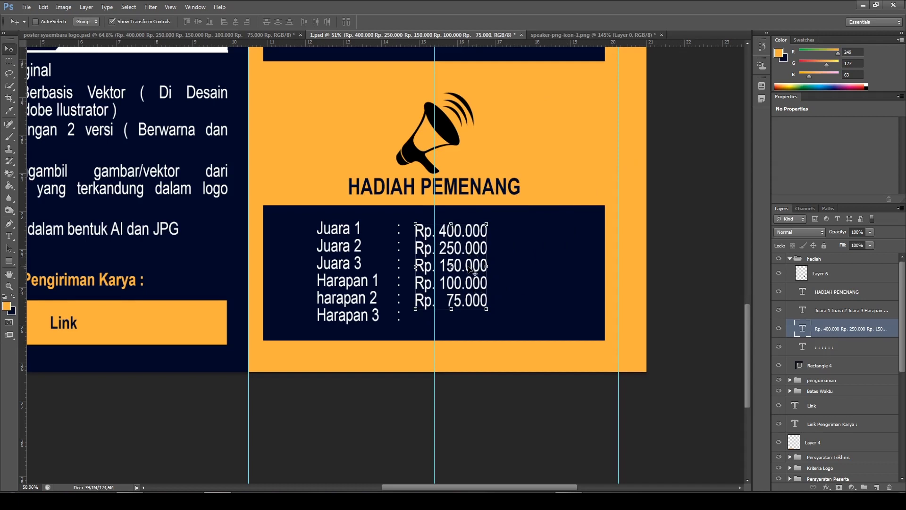
pyautogui.moveTo(469, 296); pyautogui.dragTo(465, 296)
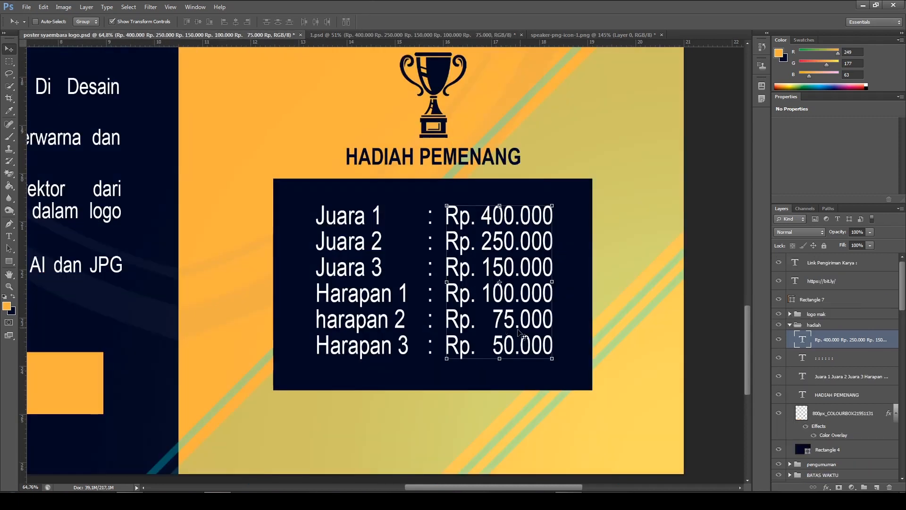
# Add the missing last line "Rp. 50.000" to the prize amounts text in 1.psd, matching the reference poster
pyautogui.click(384, 32)
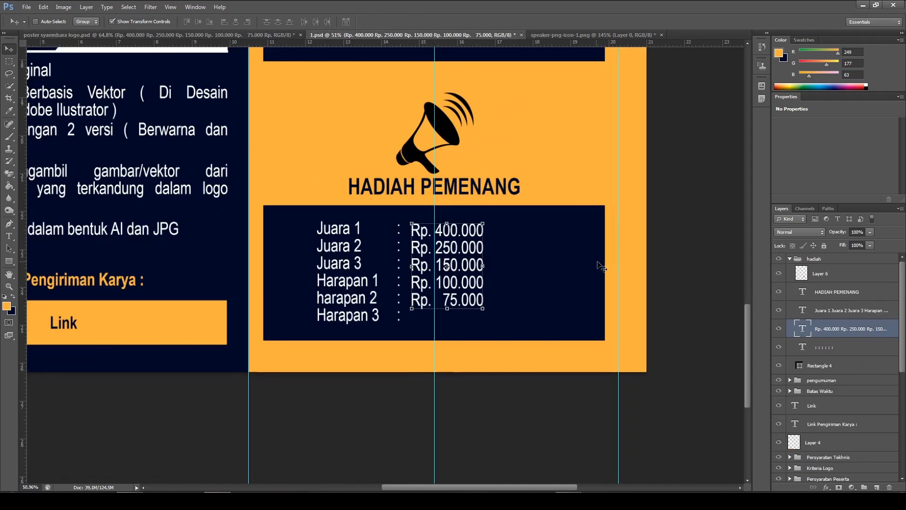
pyautogui.click(10, 241)
pyautogui.click(55, 237)
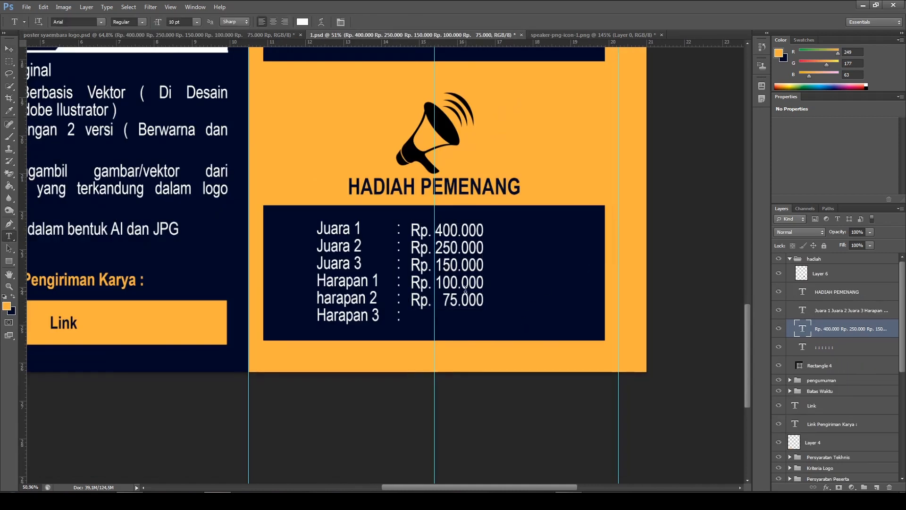
pyautogui.click(411, 248)
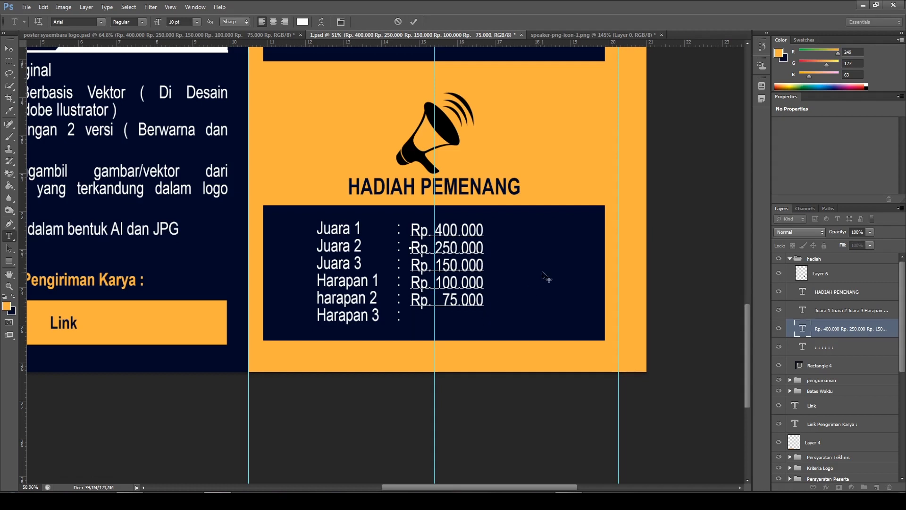
pyautogui.write('Rp.   50.000')
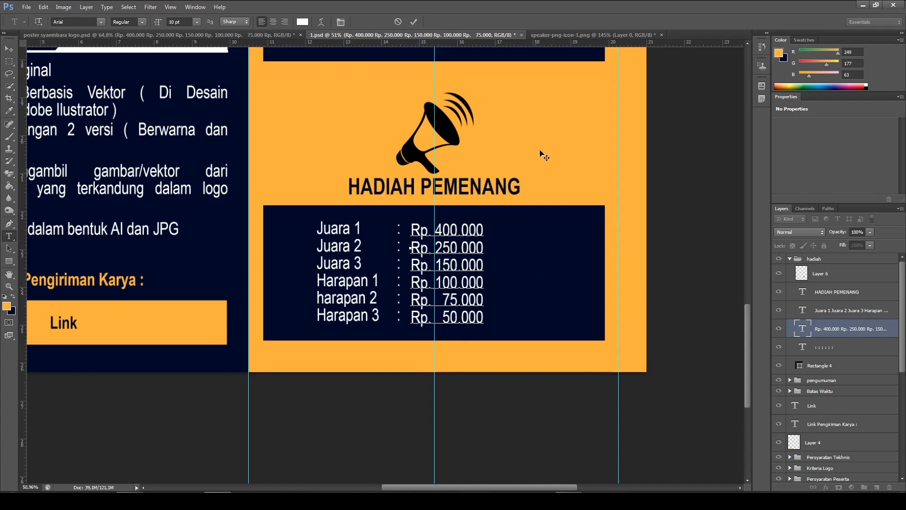
pyautogui.click(413, 21)
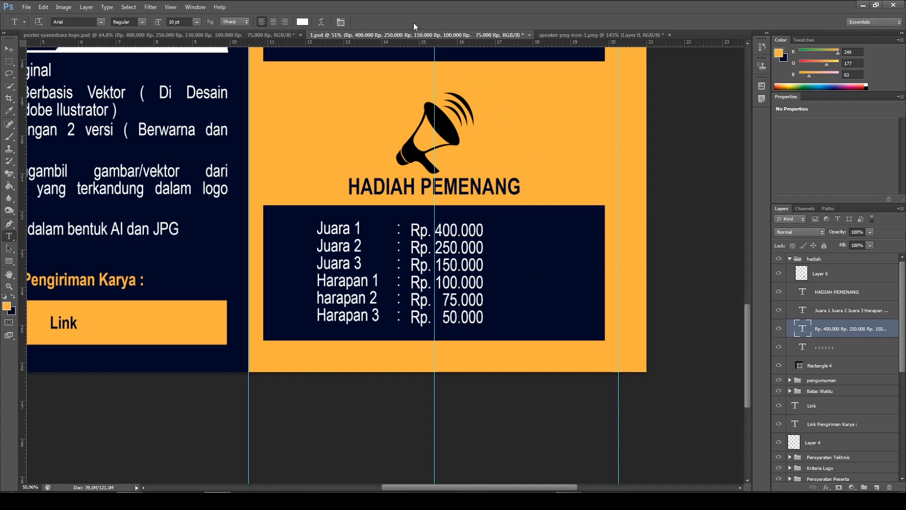
# Nudge the prize amounts up level with the category rows and slightly right, away from the colons
pyautogui.click(13, 50)
pyautogui.press('Right')
pyautogui.press('Right')
pyautogui.press('Right')
pyautogui.press('Right')
pyautogui.press('Right')
pyautogui.press('Right')
pyautogui.press('Right')
pyautogui.press('Right')
pyautogui.press('Up')
pyautogui.press('Up')
pyautogui.press('Up')
pyautogui.press('Up')
pyautogui.press('Up')
pyautogui.press('Up')
pyautogui.press('Up')
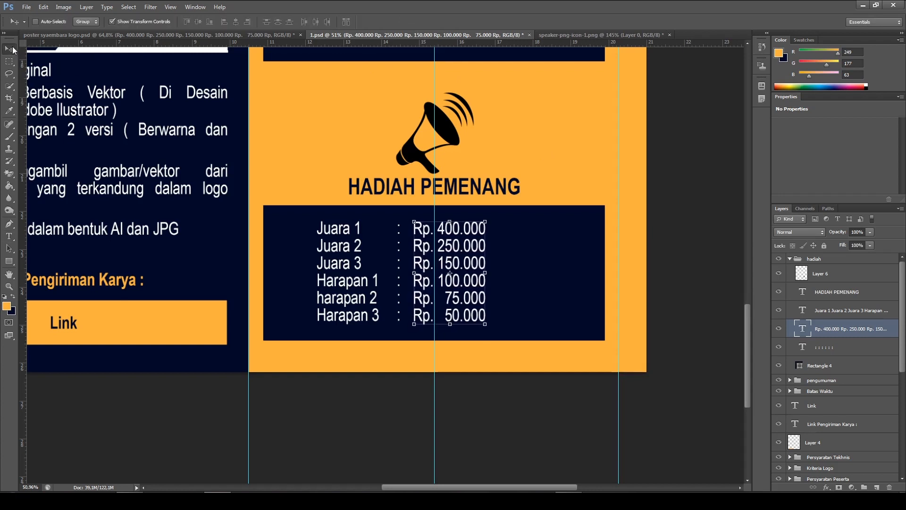
pyautogui.press('Right')
pyautogui.press('Right')
pyautogui.press('Right')
pyautogui.press('Right')
pyautogui.press('Right')
pyautogui.press('Right')
pyautogui.press('Right')
pyautogui.press('Right')
pyautogui.press('Right')
pyautogui.press('Right')
pyautogui.press('Right')
pyautogui.press('Right')
pyautogui.press('Right')
pyautogui.press('Right')
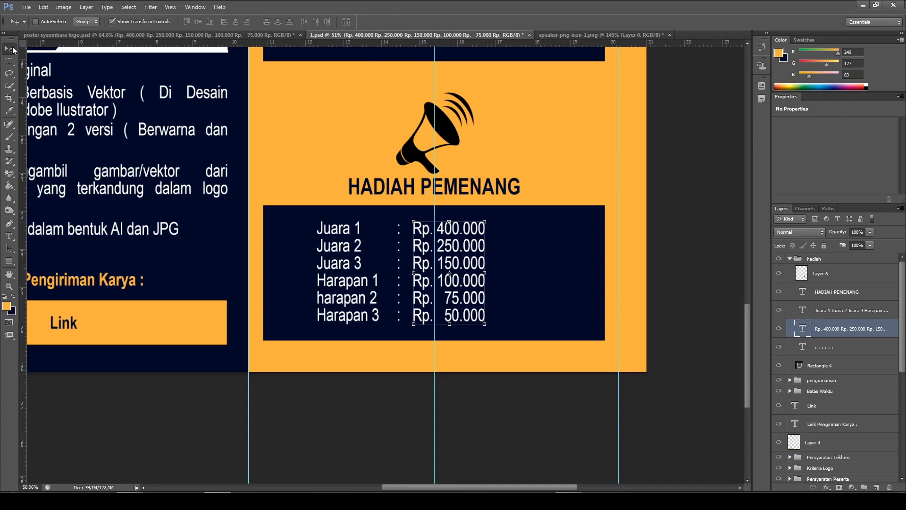
pyautogui.press('Right')
pyautogui.press('Right')
pyautogui.press('Right')
pyautogui.press('Right')
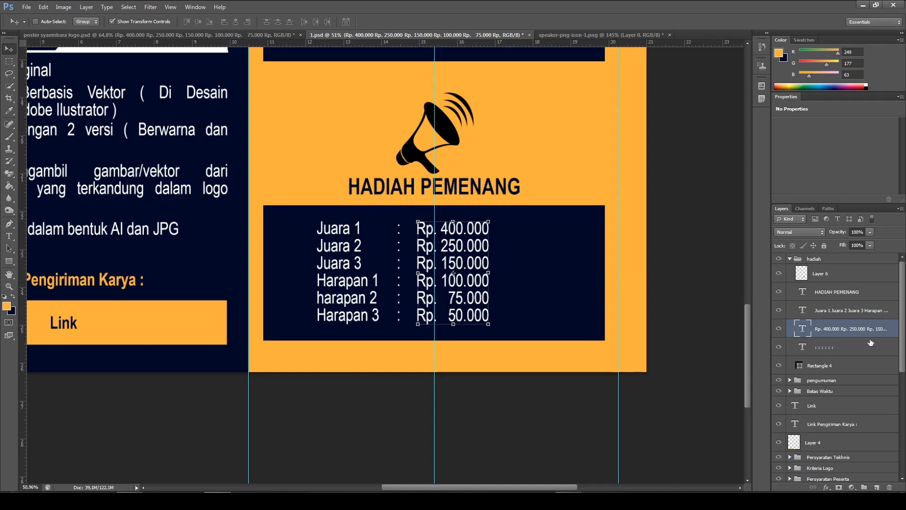
# Select the category, colon and amount text layers together and centre them on the column's vertical guide inside the navy box
pyautogui.click(856, 312)
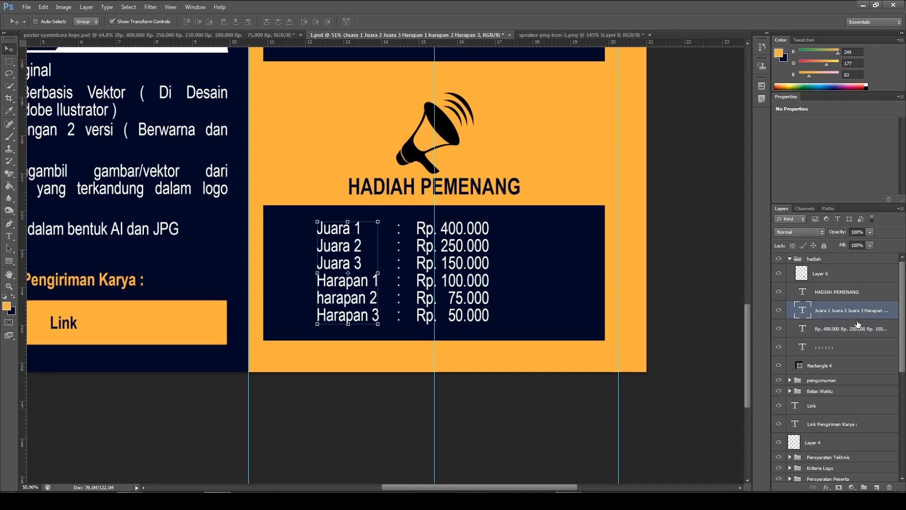
pyautogui.keyDown('shift'); pyautogui.click(858, 329); pyautogui.keyUp('shift')
pyautogui.keyDown('shift'); pyautogui.click(849, 347); pyautogui.keyUp('shift')
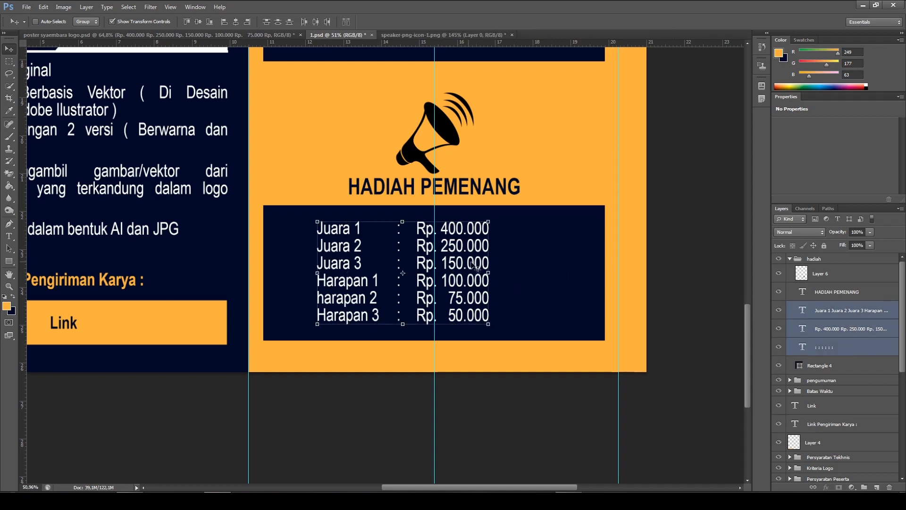
pyautogui.moveTo(406, 255); pyautogui.dragTo(435, 255)
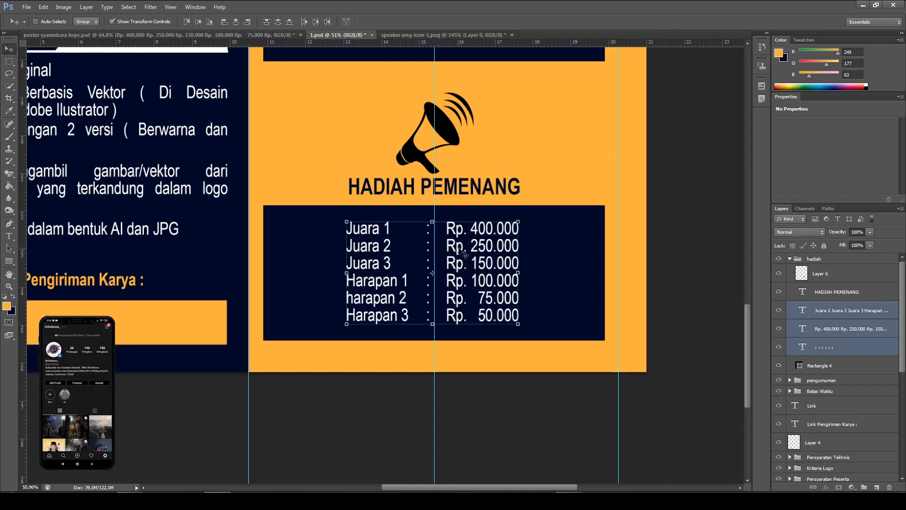
pyautogui.press('Right')
pyautogui.press('Right')
pyautogui.press('Right')
pyautogui.press('Right')
pyautogui.press('Right')
pyautogui.press('Right')
pyautogui.press('Right')
pyautogui.press('Right')
pyautogui.press('Right')
pyautogui.press('Right')
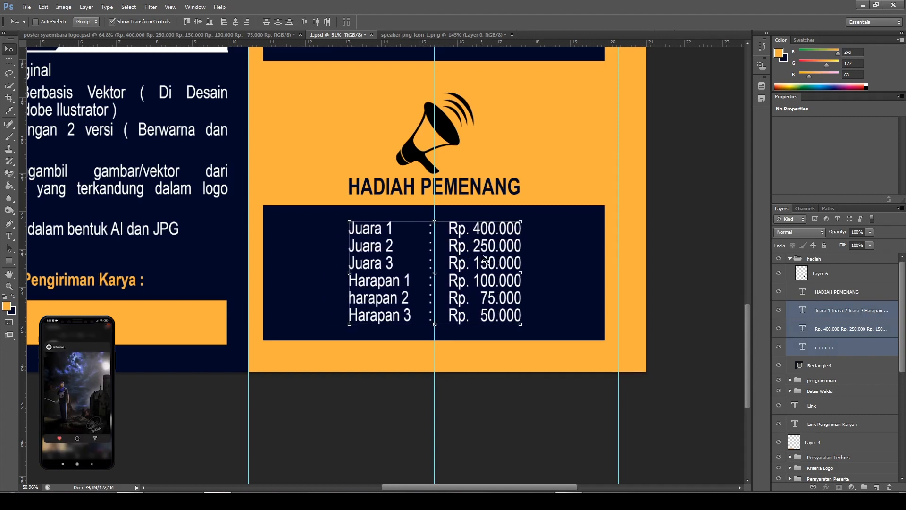
pyautogui.keyDown('ctrl'); pyautogui.click(671, 253); pyautogui.keyUp('ctrl')
# Review the whole poster layout and the "HADIAH PEMENANG" section up close
pyautogui.scroll(-3, 531, 282)
pyautogui.hotkey('ctrl', '0')
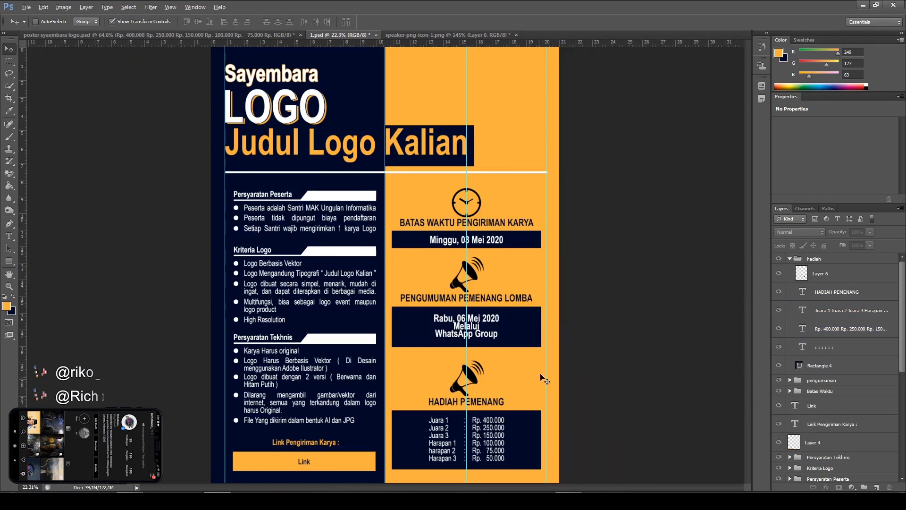
pyautogui.scroll(3, 491, 403)
pyautogui.scroll(-2, 495, 404)
pyautogui.scroll(3, 500, 404)
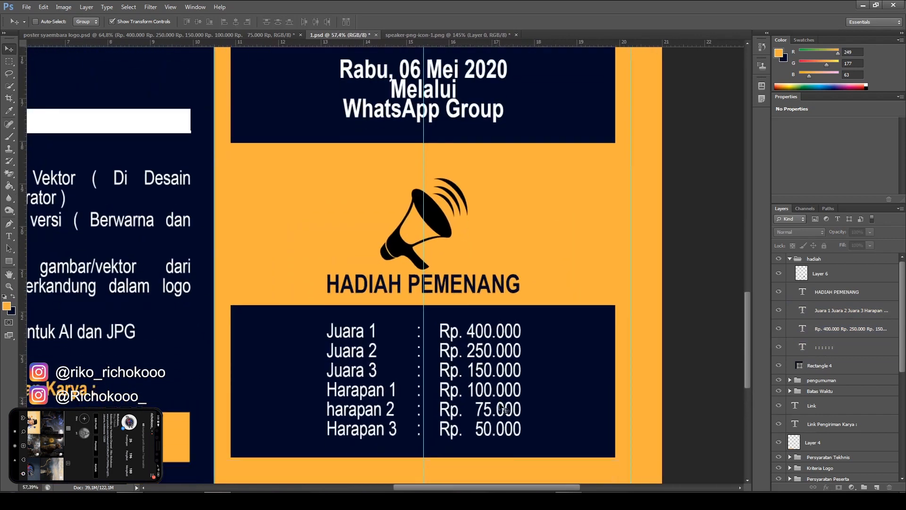
pyautogui.scroll(-1, 504, 408)
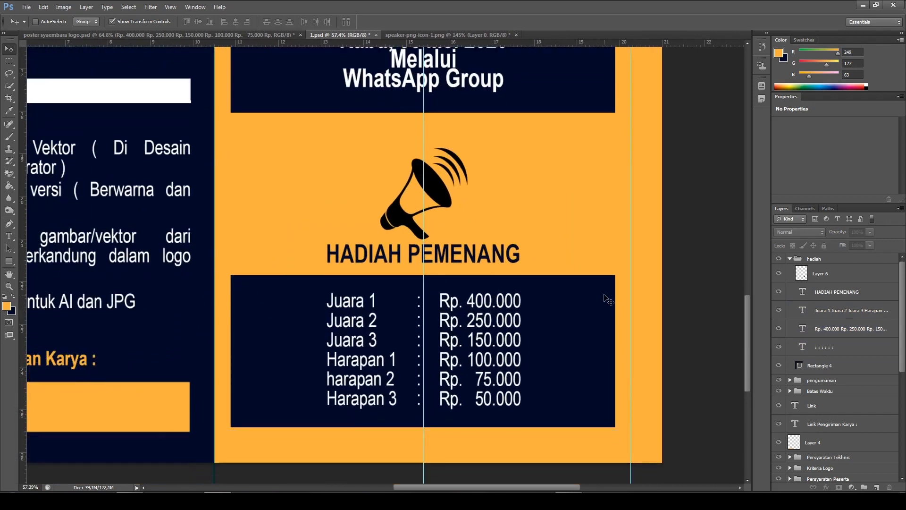
pyautogui.scroll(-5, 605, 299)
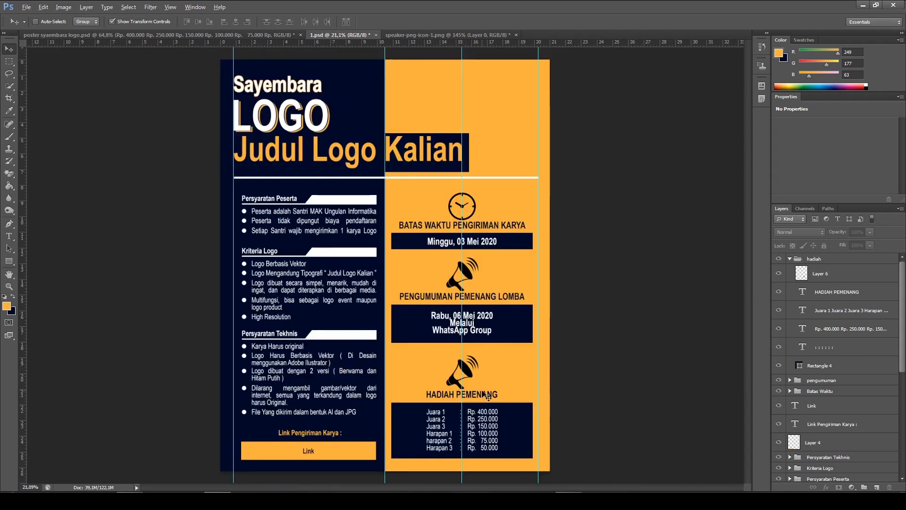
# Delete the megaphone icon above "HADIAH PEMENANG" in the hadiah group
pyautogui.scroll(5, 488, 396)
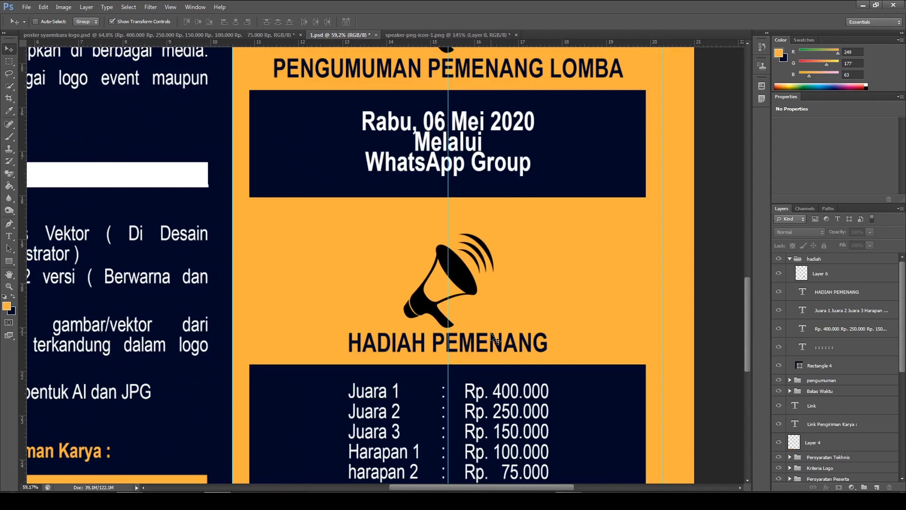
pyautogui.keyDown('ctrl'); pyautogui.click(464, 281); pyautogui.keyUp('ctrl')
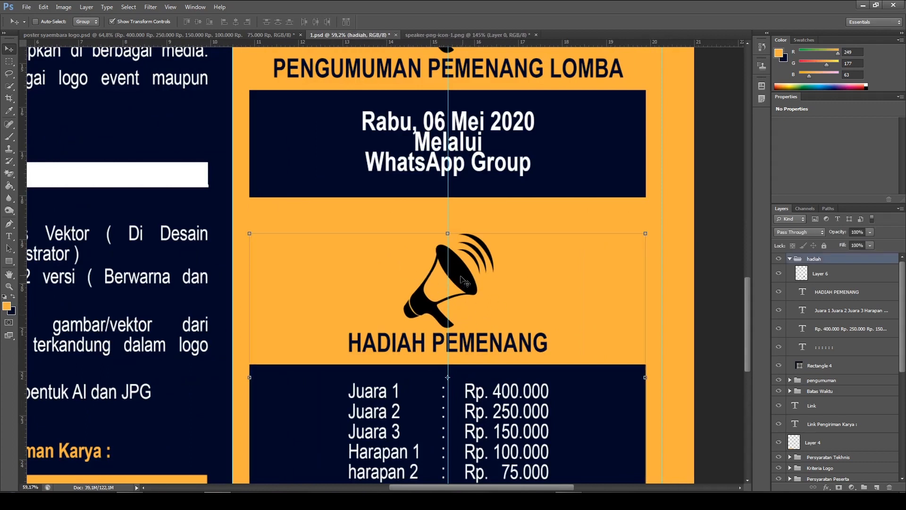
pyautogui.click(810, 278)
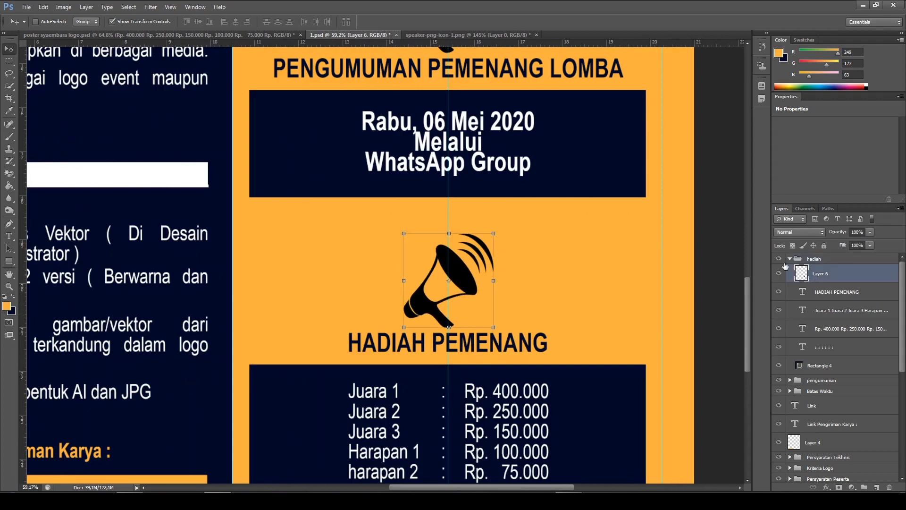
pyautogui.press('Delete')
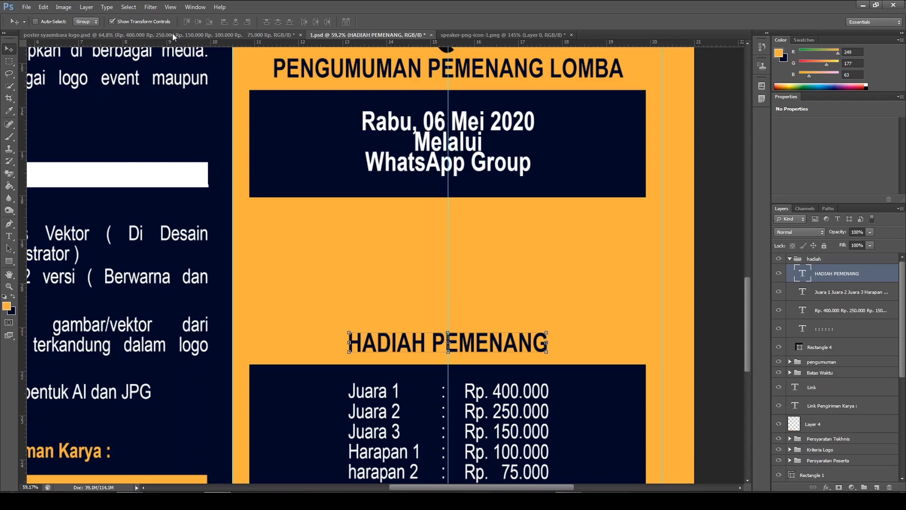
# Examine the icon above "HADIAH PEMENANG" in the reference poster, and return to 1.psd
pyautogui.click(156, 35)
pyautogui.scroll(1, 456, 166)
pyautogui.scroll(-6, 457, 166)
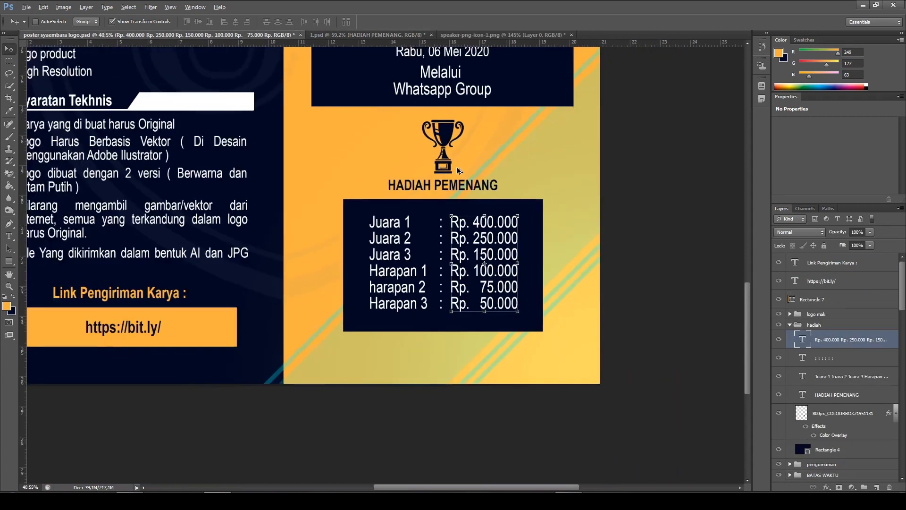
pyautogui.scroll(2, 456, 172)
pyautogui.scroll(4, 456, 179)
pyautogui.scroll(2, 457, 183)
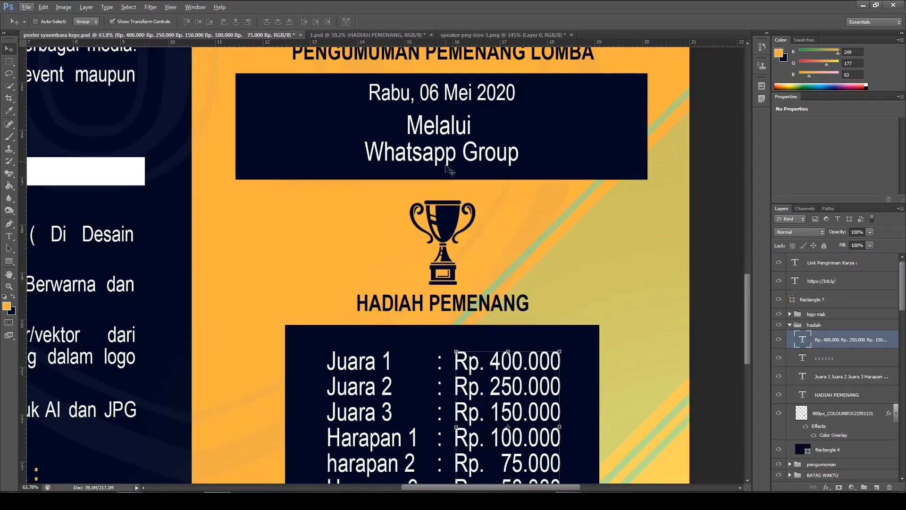
pyautogui.click(358, 35)
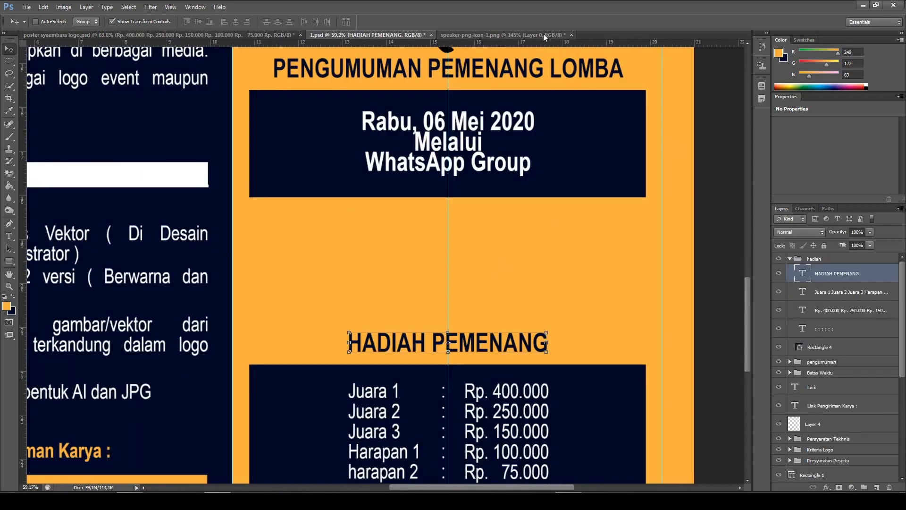
# Close speaker-png-icon-1.png without saving and open the trophy image 800px_COLOURBOX21951131.jpg from the singkong festival folder
pyautogui.click(571, 35)
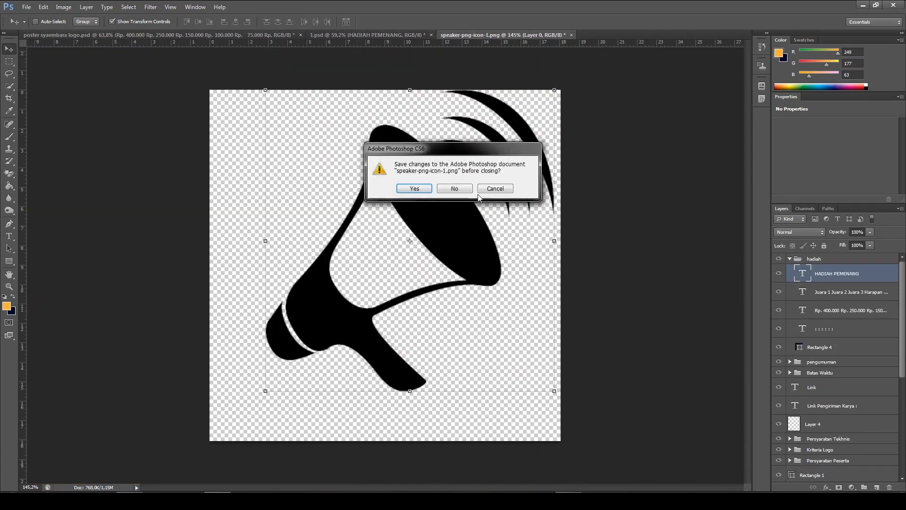
pyautogui.click(455, 187)
pyautogui.click(27, 7)
pyautogui.click(38, 27)
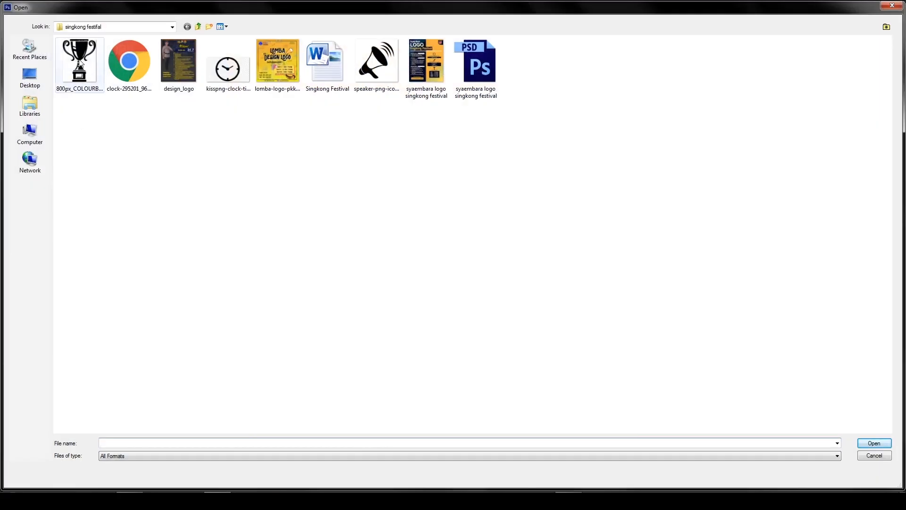
pyautogui.doubleClick(81, 64)
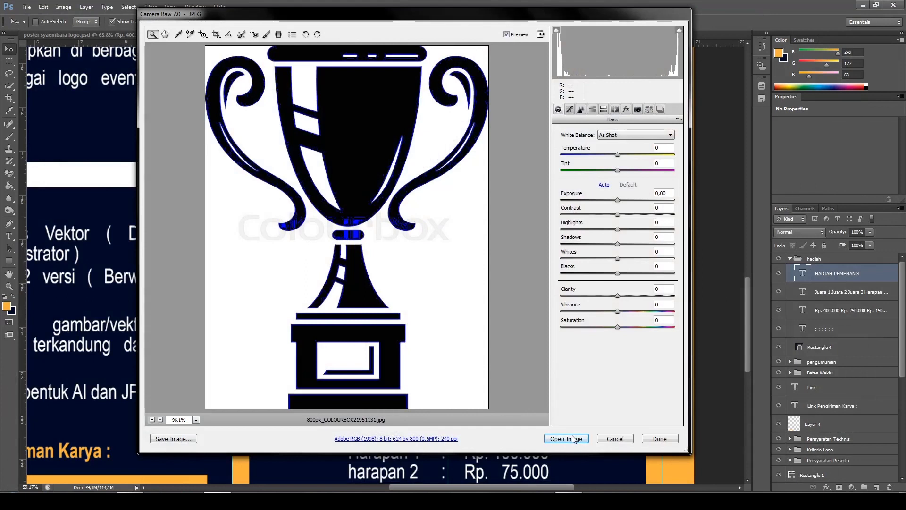
pyautogui.click(566, 439)
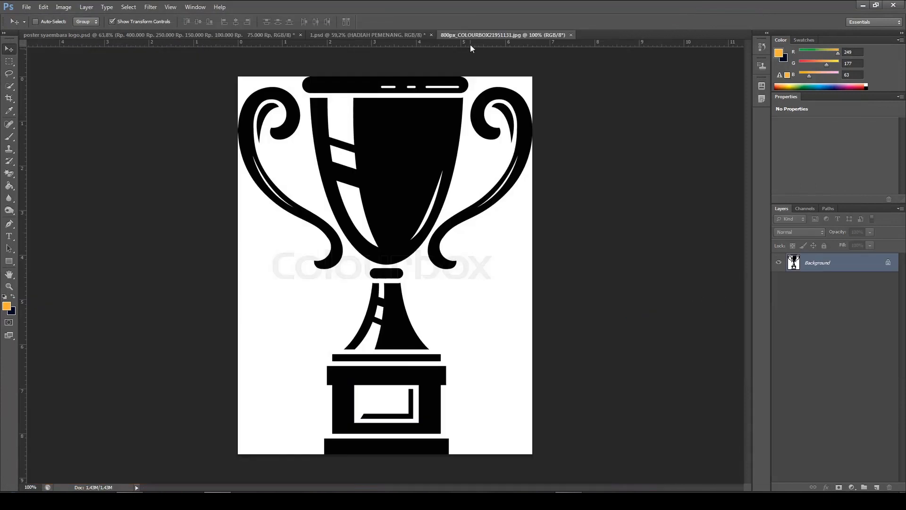
# Convert the trophy image's locked background to a normal layer and erase the surrounding white with the Magic Eraser
pyautogui.scroll(-1, 424, 288)
pyautogui.scroll(3, 426, 289)
pyautogui.scroll(-1, 425, 289)
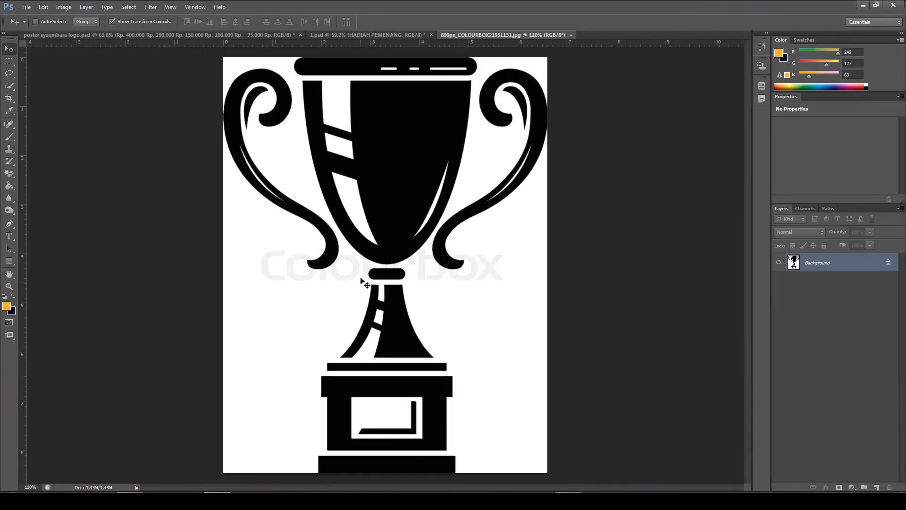
pyautogui.doubleClick(840, 268)
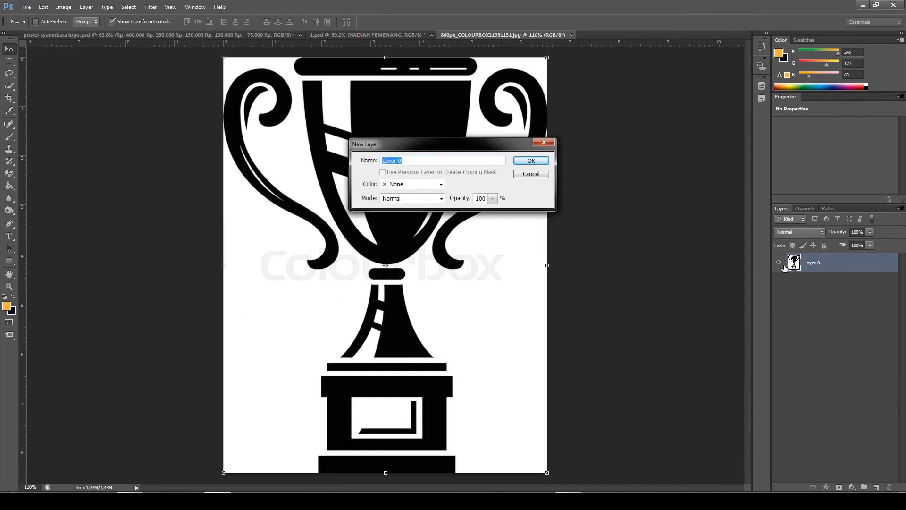
pyautogui.press('Return')
pyautogui.click(10, 174)
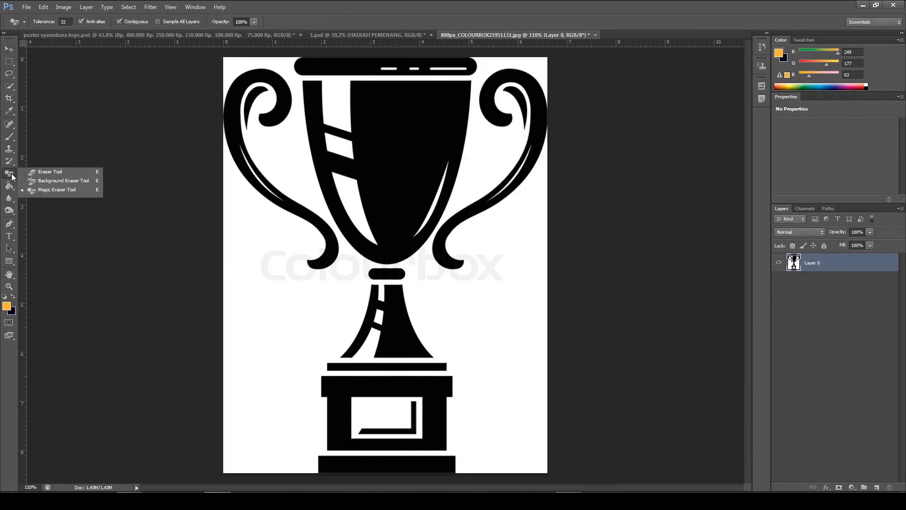
pyautogui.click(46, 189)
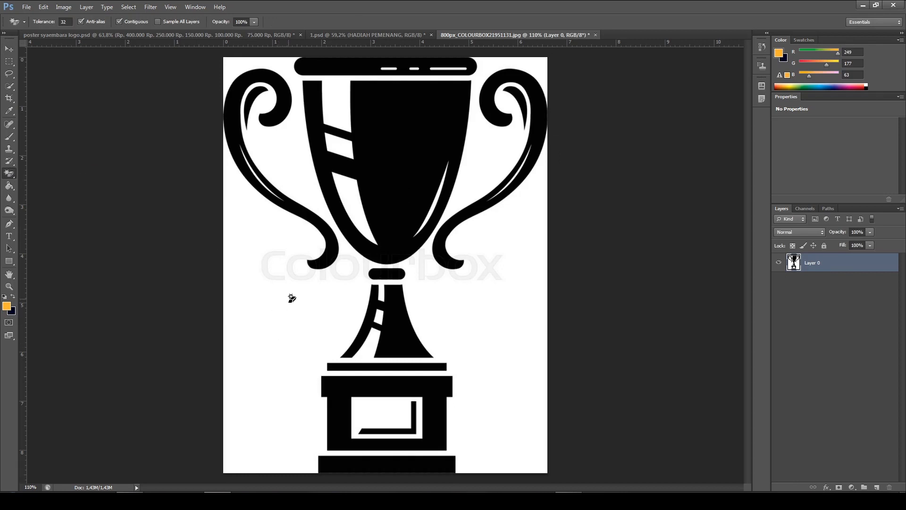
pyautogui.click(286, 280)
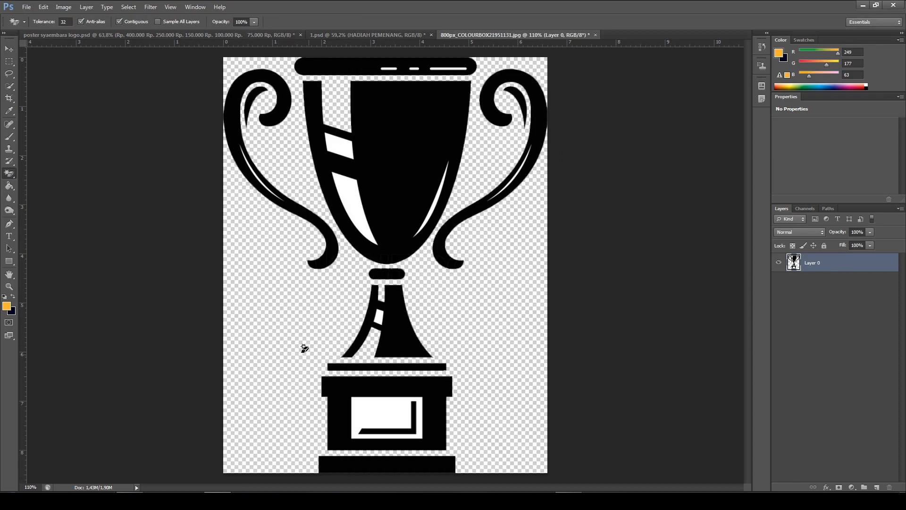
# Erase the remaining enclosed white areas in the trophy's base plaque, cup stripes, stem and right-hand cup highlight
pyautogui.scroll(3, 401, 323)
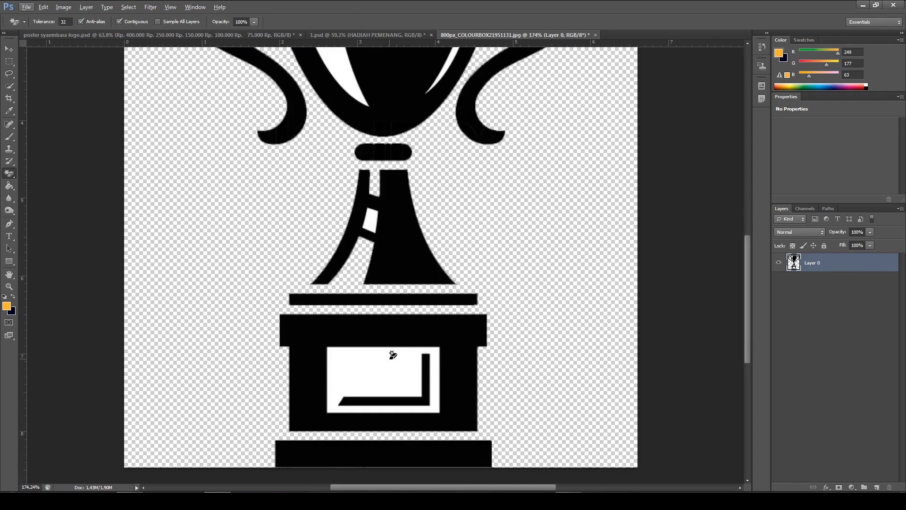
pyautogui.scroll(2, 392, 355)
pyautogui.click(378, 367)
pyautogui.scroll(-7, 383, 362)
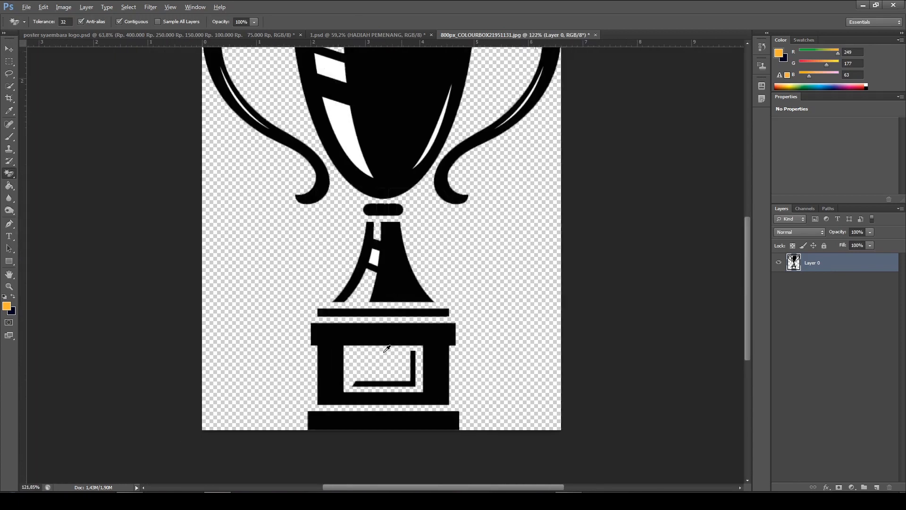
pyautogui.scroll(4, 360, 221)
pyautogui.click(352, 203)
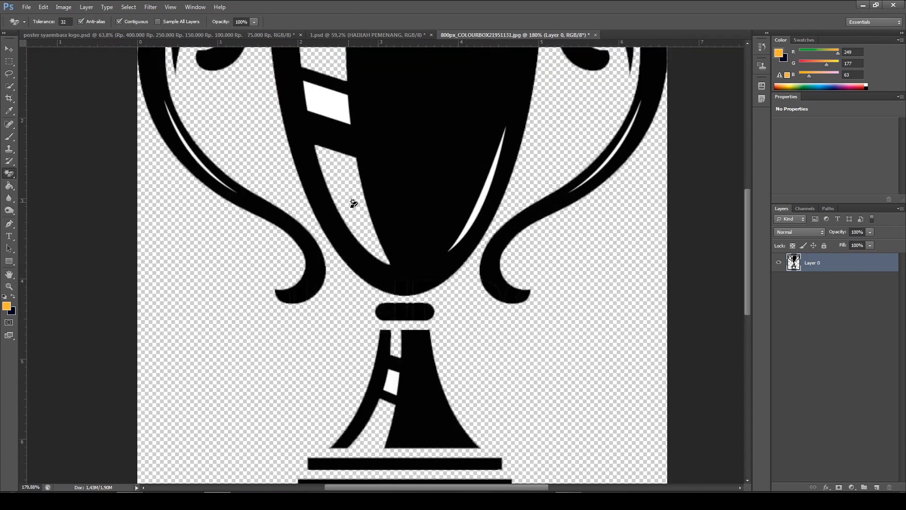
pyautogui.scroll(2, 351, 201)
pyautogui.click(327, 152)
pyautogui.scroll(-3, 329, 156)
pyautogui.scroll(3, 394, 350)
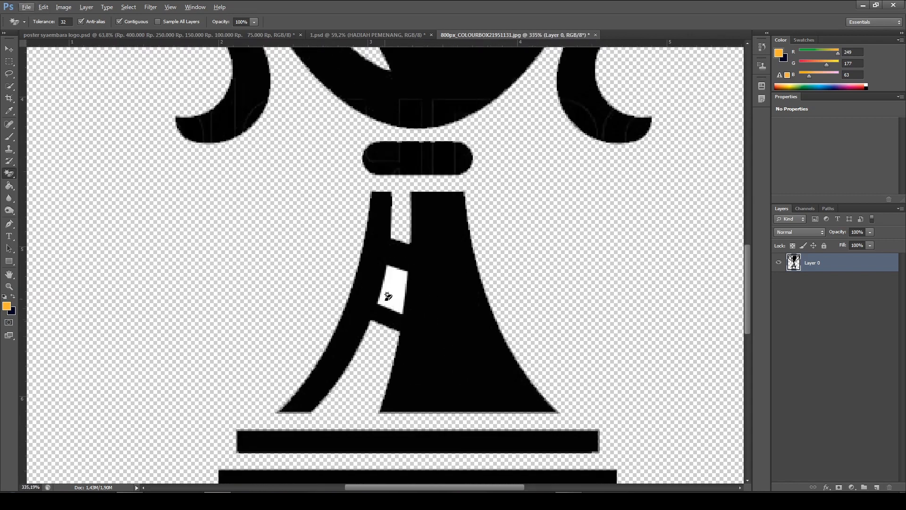
pyautogui.click(393, 286)
pyautogui.scroll(-3, 394, 278)
pyautogui.scroll(-4, 397, 273)
pyautogui.scroll(7, 437, 193)
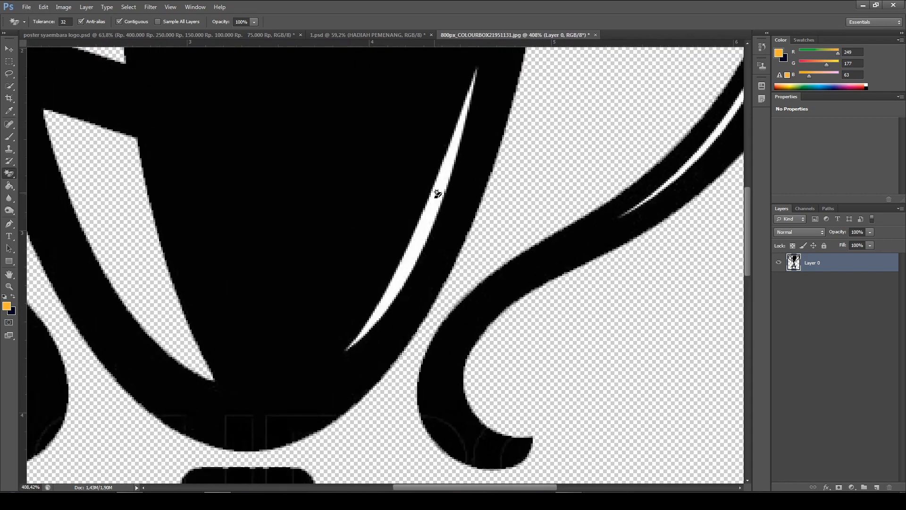
pyautogui.click(437, 194)
pyautogui.scroll(-6, 435, 208)
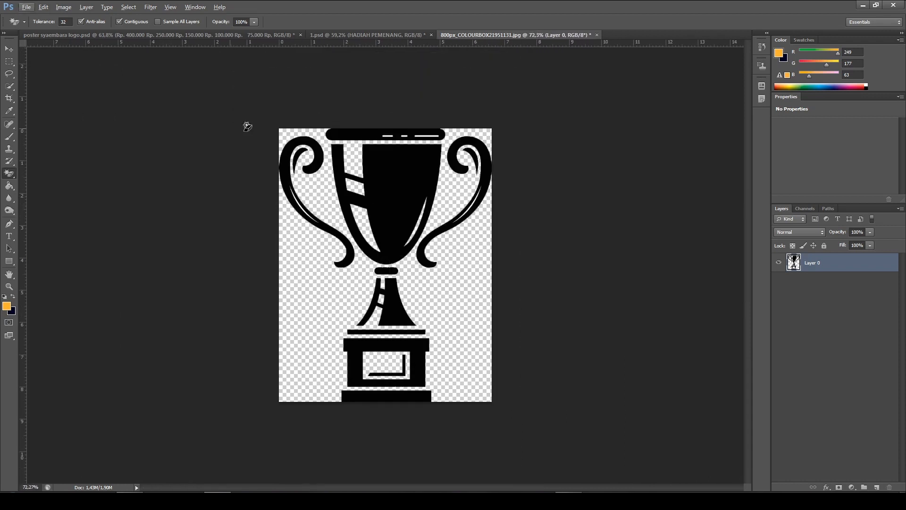
# Bring the cut-out trophy into 1.psd, scale it to about 47% and place it above "HADIAH PEMENANG"
pyautogui.press('v')
pyautogui.moveTo(350, 58); pyautogui.dragTo(467, 269)
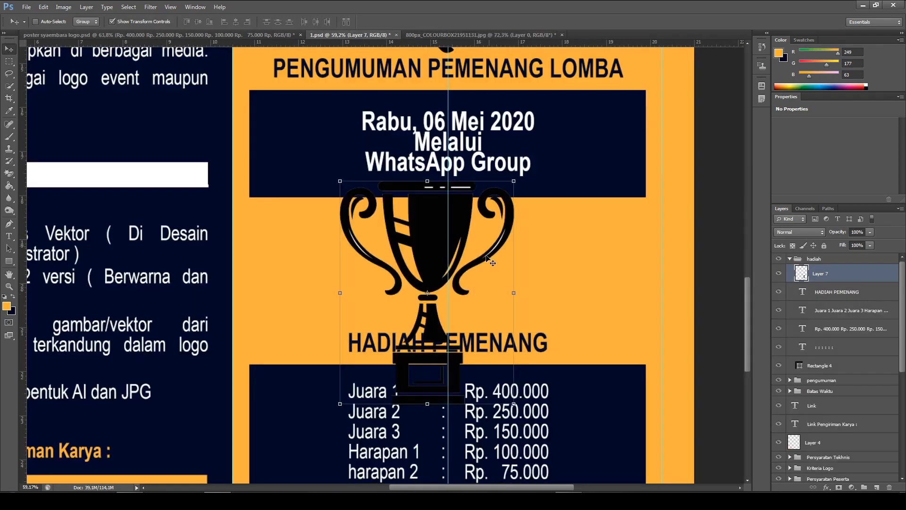
pyautogui.moveTo(514, 180); pyautogui.dragTo(467, 240)
pyautogui.scroll(-2, 462, 237)
pyautogui.moveTo(458, 297); pyautogui.dragTo(472, 287)
# Nudge the trophy into line with the column's vertical guide, just above the "HADIAH PEMENANG" heading, and apply the transformation
pyautogui.press('Up')
pyautogui.press('Up')
pyautogui.press('Left')
pyautogui.press('Left')
pyautogui.press('Up')
pyautogui.press('Down')
pyautogui.press('Up')
pyautogui.press('Up')
pyautogui.press('Right')
pyautogui.press('Up')
pyautogui.press('Up')
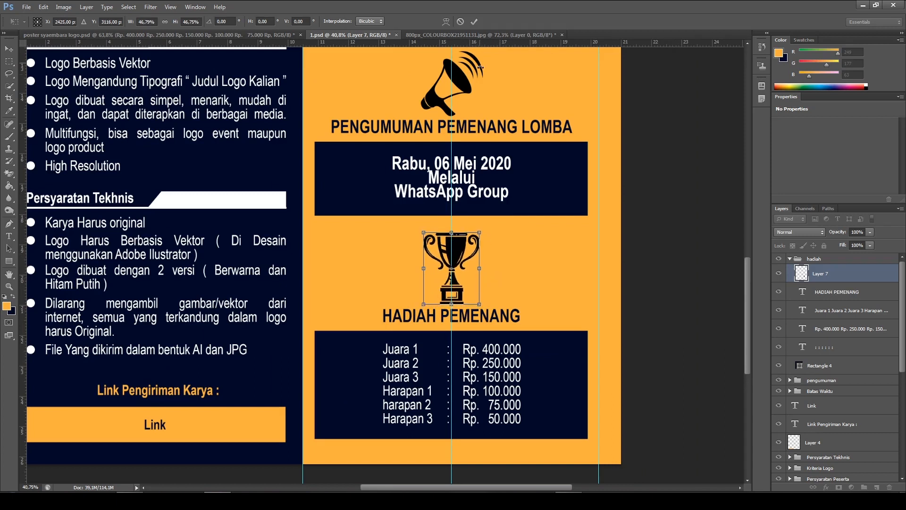
pyautogui.click(475, 22)
# Compare the trophy's size and placement with the clock and megaphone icons in the orange column
pyautogui.scroll(-2, 532, 196)
pyautogui.scroll(5, 542, 222)
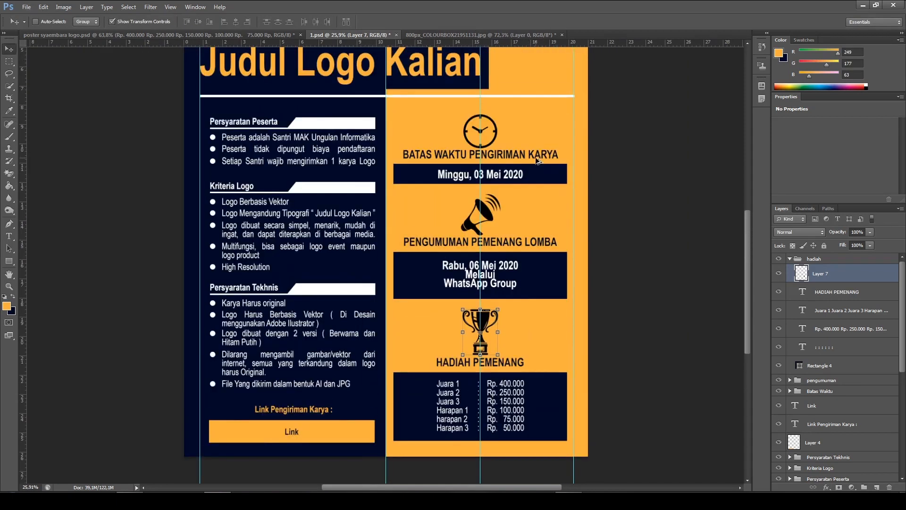
pyautogui.scroll(2, 538, 160)
pyautogui.scroll(-3, 447, 309)
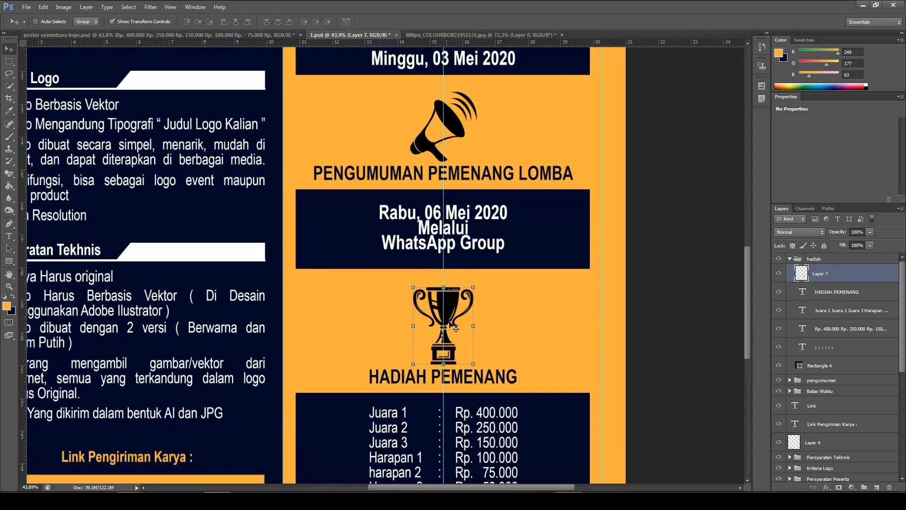
pyautogui.scroll(3, 362, 199)
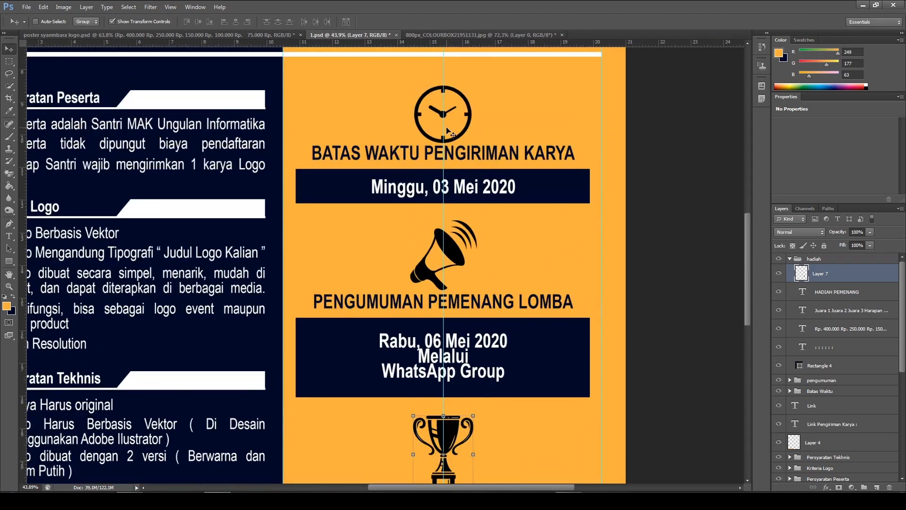
pyautogui.scroll(-2, 533, 293)
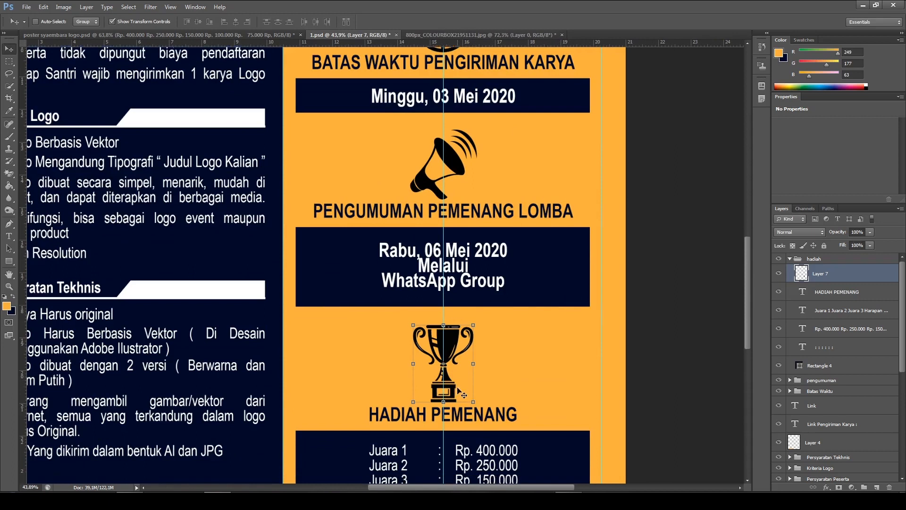
pyautogui.scroll(-2, 590, 368)
# Apply a Color Overlay to the trophy layer in the poster's navy, 000927, sampled from the announcement box
pyautogui.rightClick(827, 277)
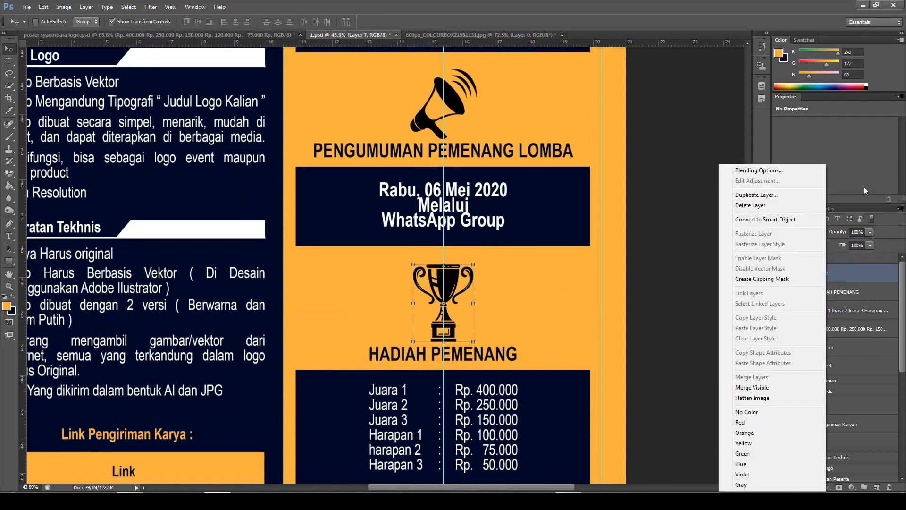
pyautogui.click(789, 170)
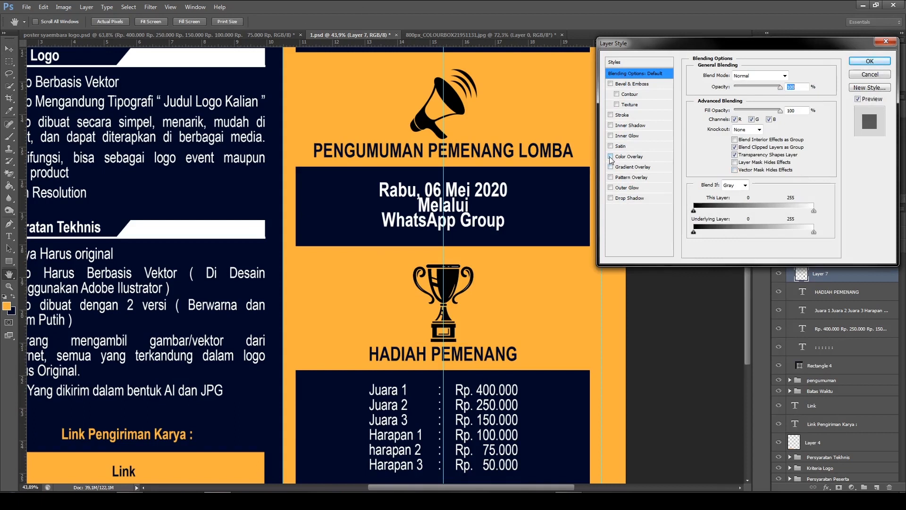
pyautogui.click(627, 157)
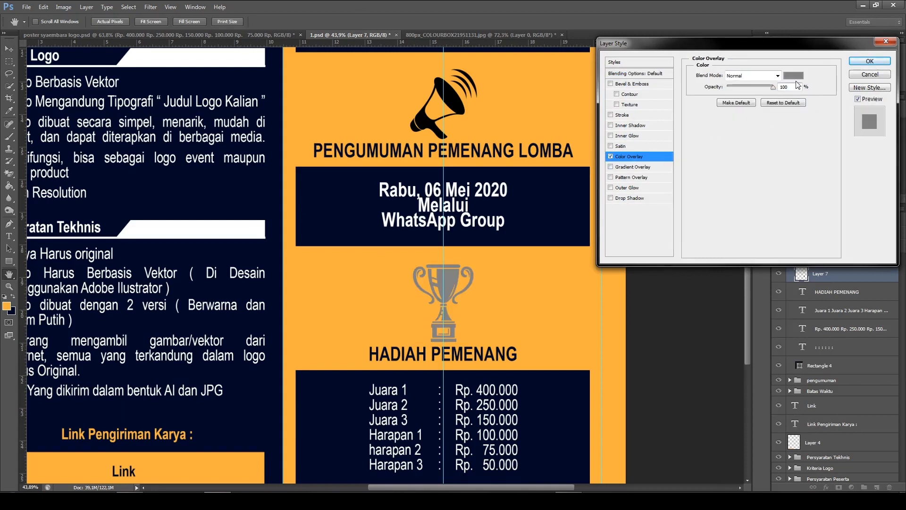
pyautogui.click(794, 76)
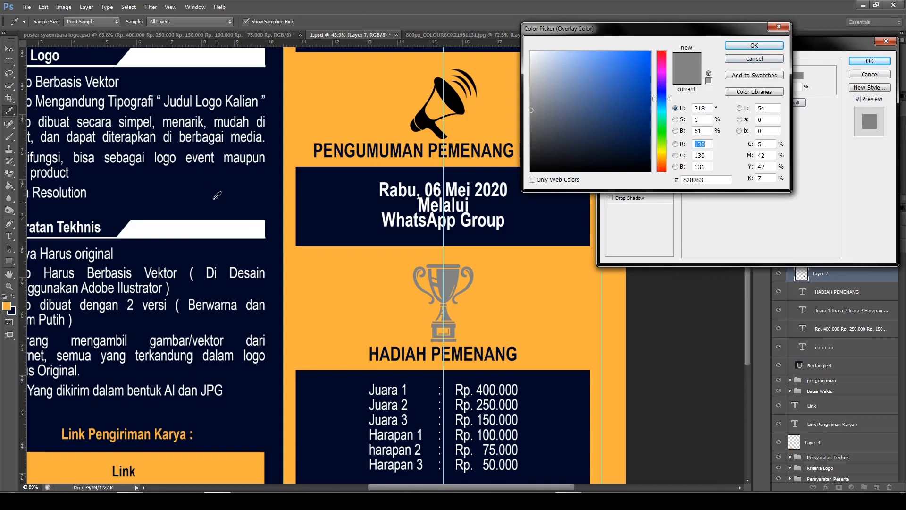
pyautogui.click(328, 200)
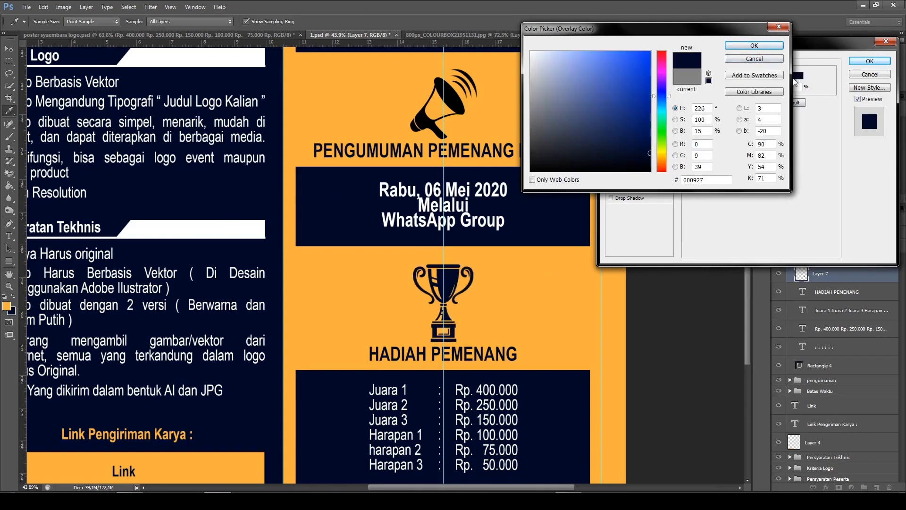
pyautogui.click(770, 47)
pyautogui.click(887, 60)
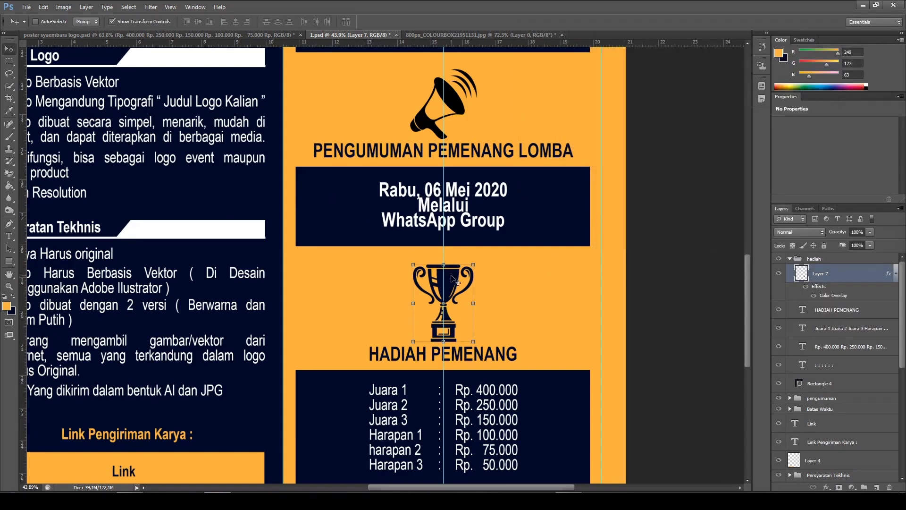
pyautogui.scroll(5, 451, 276)
pyautogui.scroll(-5, 482, 191)
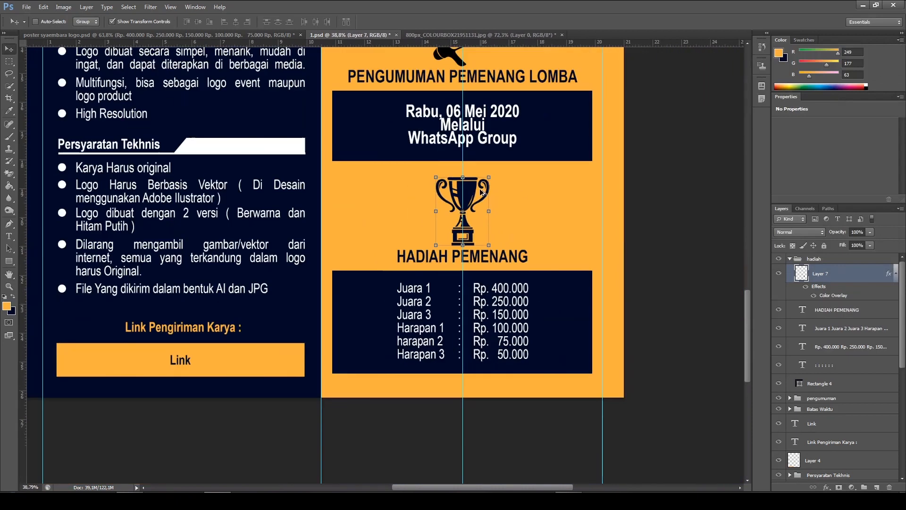
# Apply a Color Overlay to the megaphone layer in the "pengumuman" group, using navy 000927 sampled from the "Minggu, 03 Mei 2020" box
pyautogui.scroll(4, 514, 214)
pyautogui.keyDown('ctrl'); pyautogui.click(513, 215); pyautogui.keyUp('ctrl')
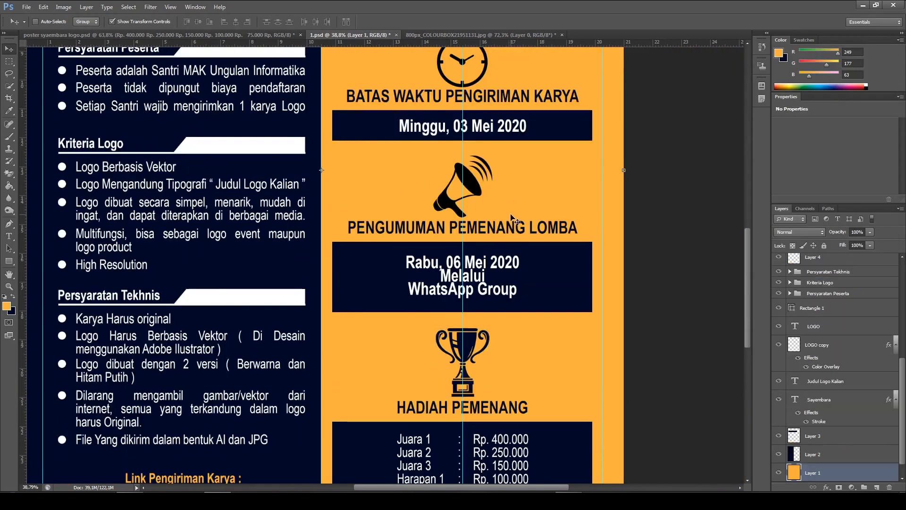
pyautogui.keyDown('ctrl'); pyautogui.click(474, 195); pyautogui.keyUp('ctrl')
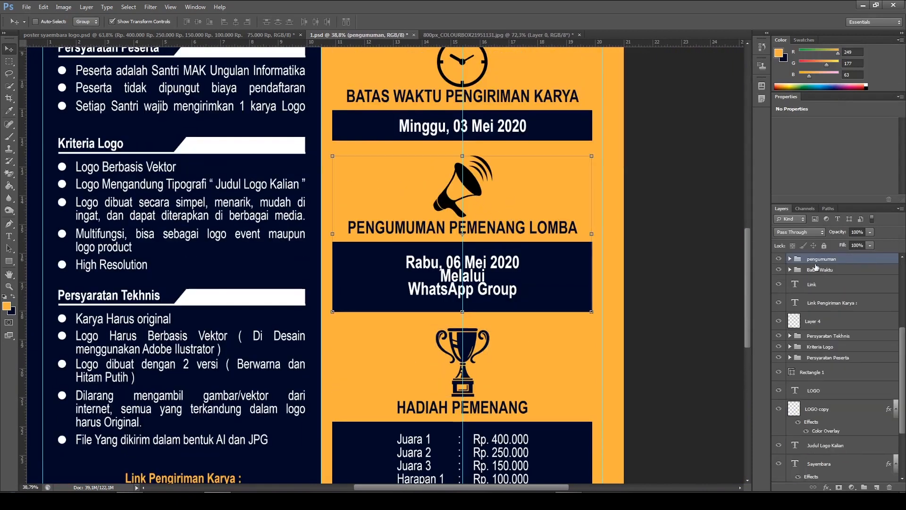
pyautogui.click(790, 259)
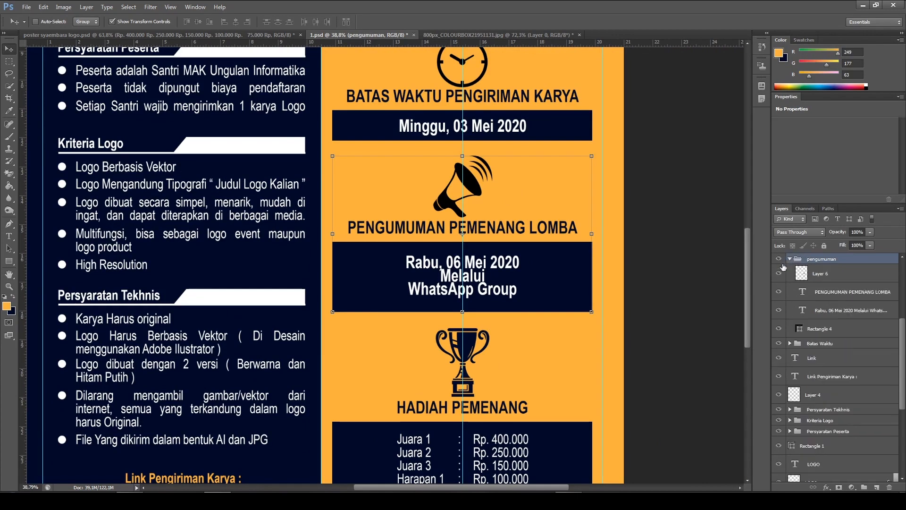
pyautogui.click(820, 273)
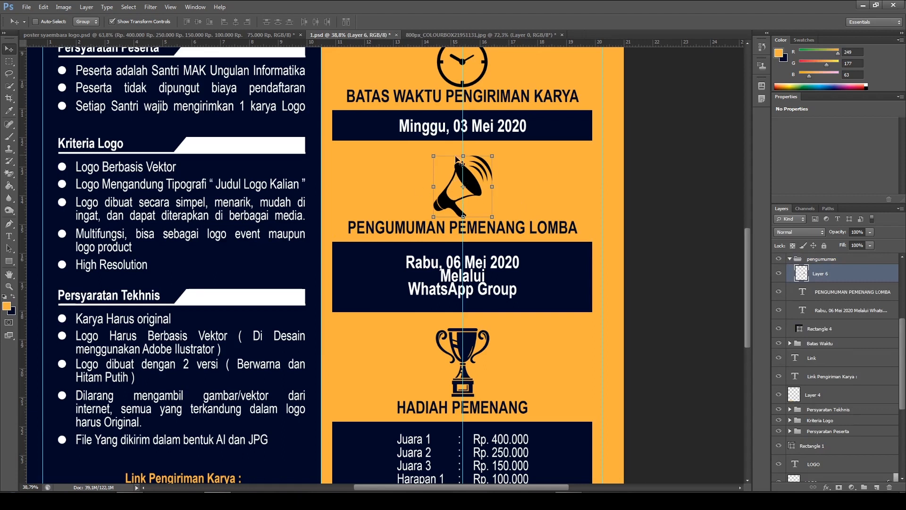
pyautogui.scroll(1, 475, 177)
pyautogui.rightClick(836, 280)
pyautogui.click(770, 168)
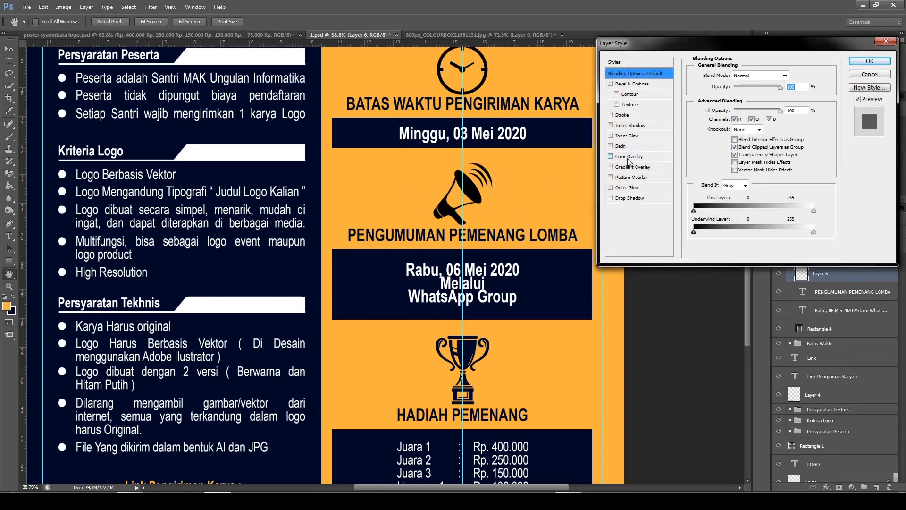
pyautogui.click(618, 159)
pyautogui.click(793, 75)
pyautogui.click(369, 130)
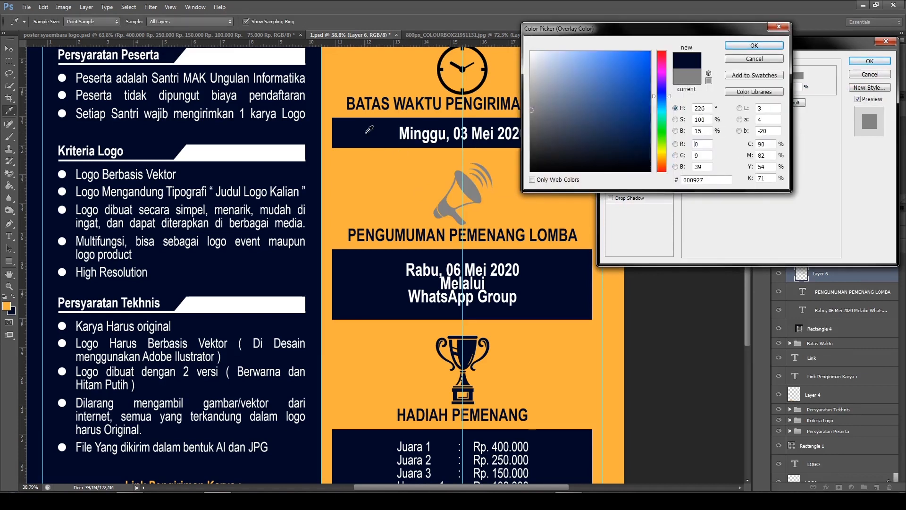
pyautogui.click(753, 47)
pyautogui.click(869, 62)
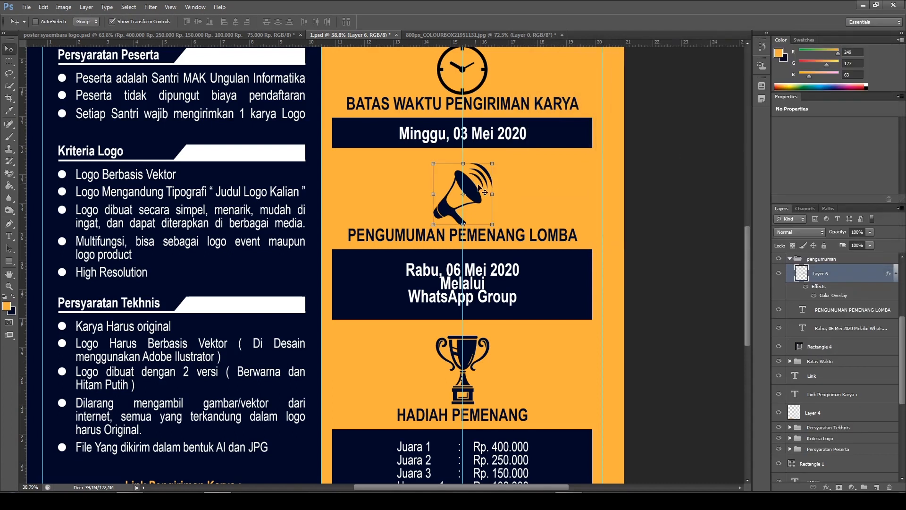
# Collapse the "pengumuman" group and apply a Color Overlay in sampled navy 000927 to the clock layer in the "Batas Waktu" group
pyautogui.scroll(5, 472, 184)
pyautogui.scroll(3, 473, 185)
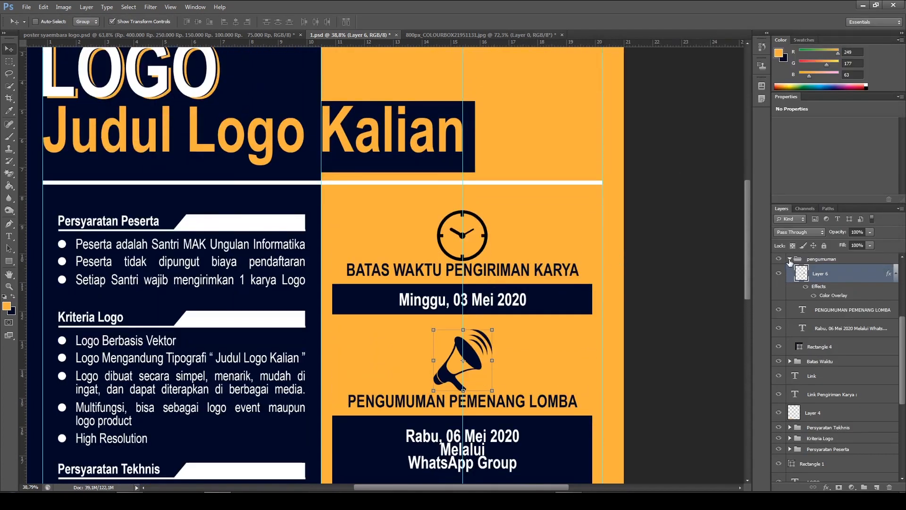
pyautogui.click(790, 260)
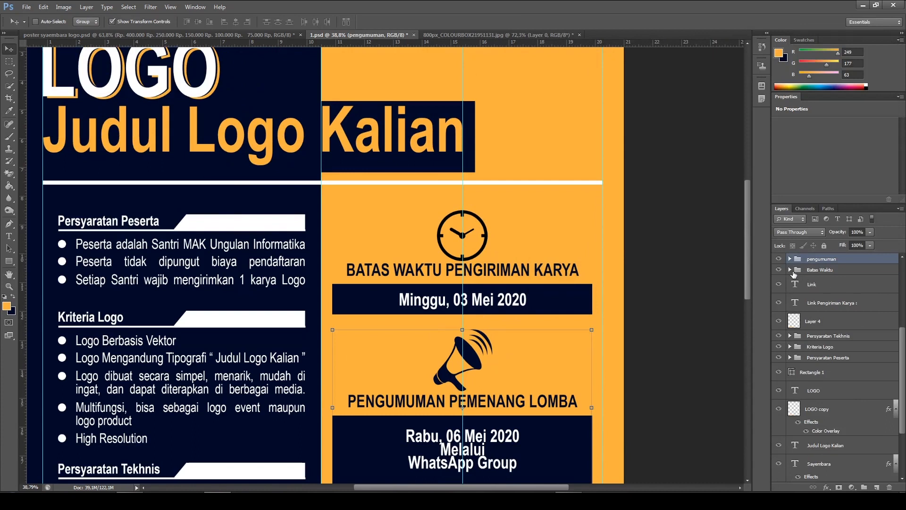
pyautogui.click(820, 273)
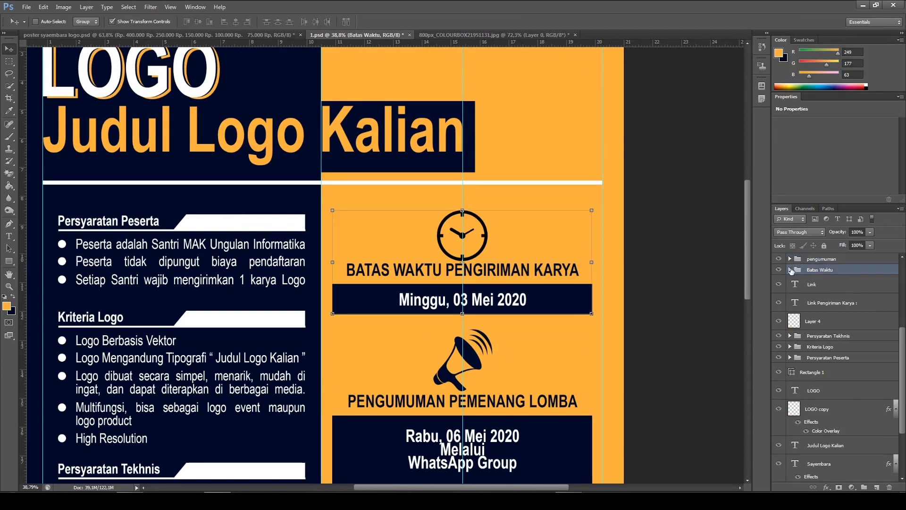
pyautogui.click(790, 270)
pyautogui.scroll(-1, 821, 284)
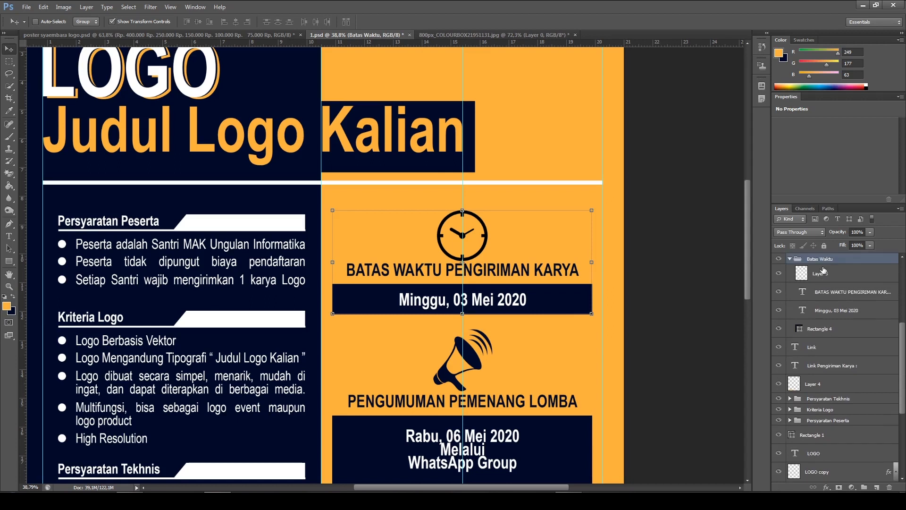
pyautogui.click(830, 279)
pyautogui.rightClick(830, 278)
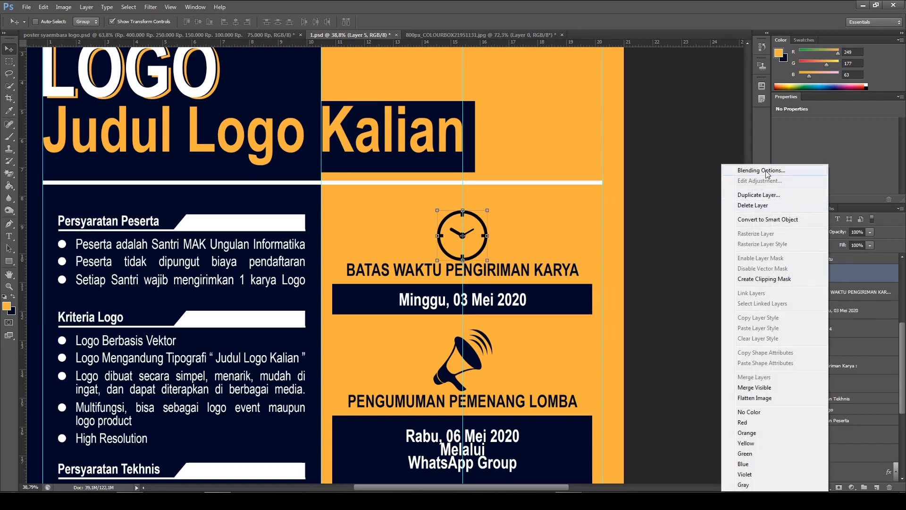
pyautogui.click(802, 171)
pyautogui.click(632, 154)
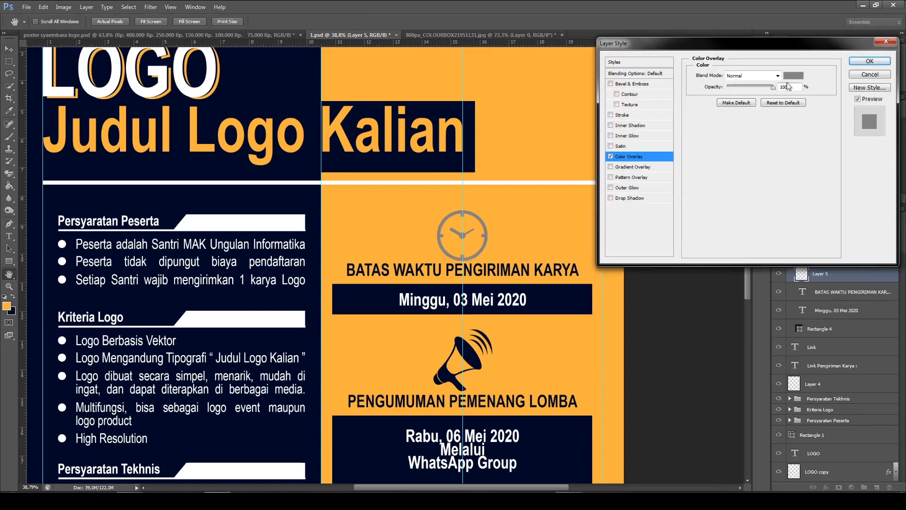
pyautogui.click(786, 77)
pyautogui.click(370, 310)
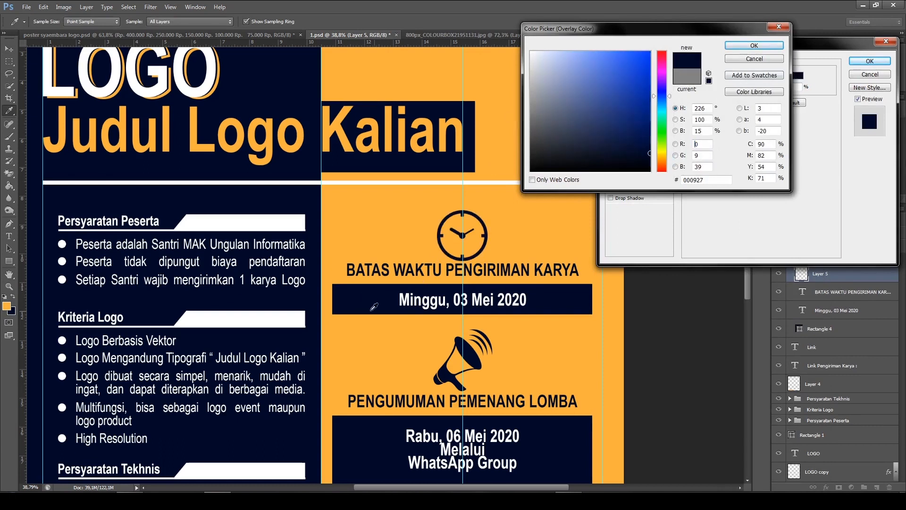
pyautogui.click(750, 45)
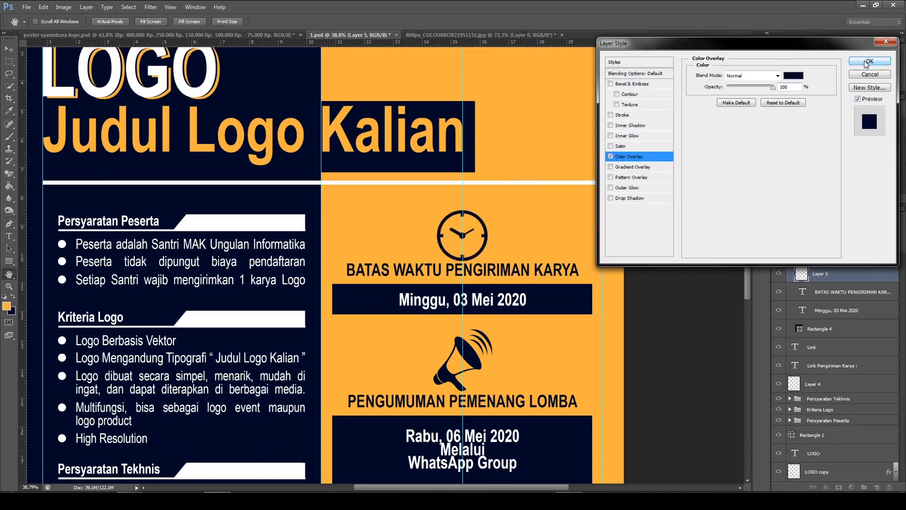
pyautogui.click(868, 62)
pyautogui.keyDown('ctrl'); pyautogui.click(668, 177); pyautogui.keyUp('ctrl')
# Compare the whole poster with the reference in poster syaembara logo.psd, examining the shield logo in the orange area's upper-right corner
pyautogui.scroll(-8, 228, 302)
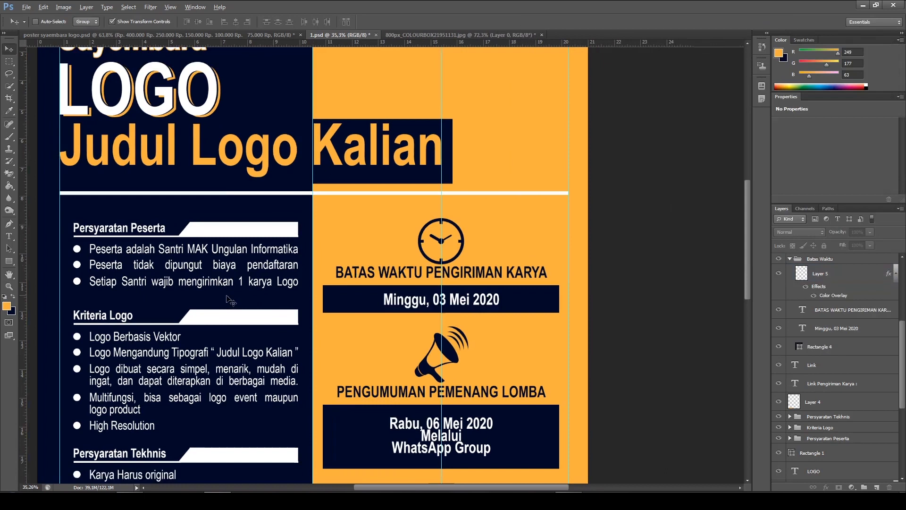
pyautogui.click(341, 315)
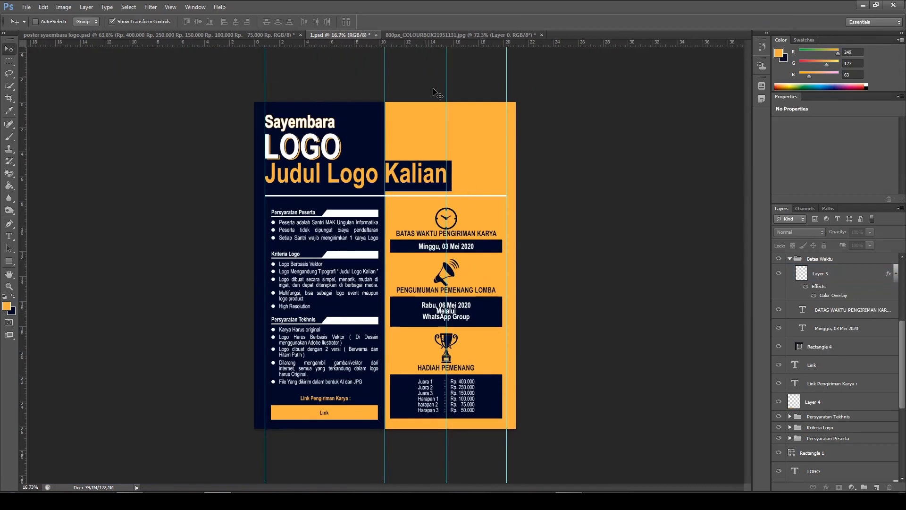
pyautogui.click(261, 34)
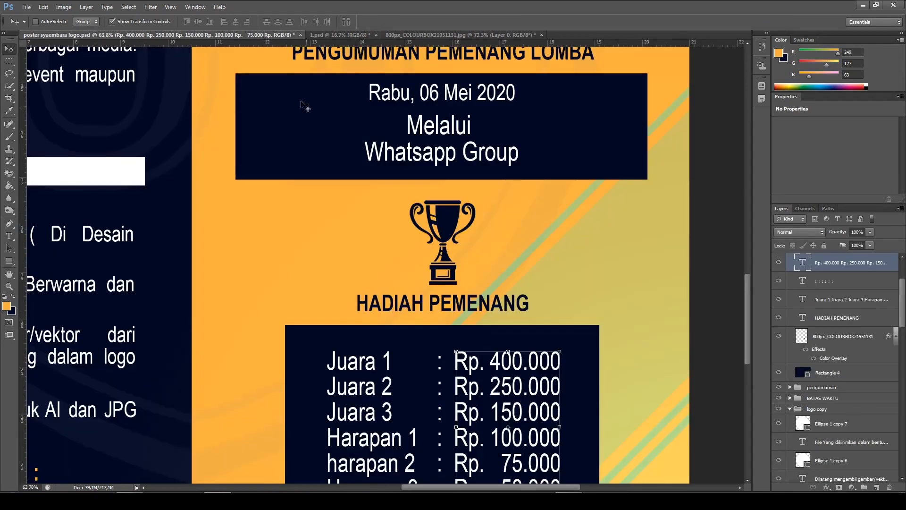
pyautogui.scroll(-5, 489, 223)
pyautogui.scroll(-2, 490, 223)
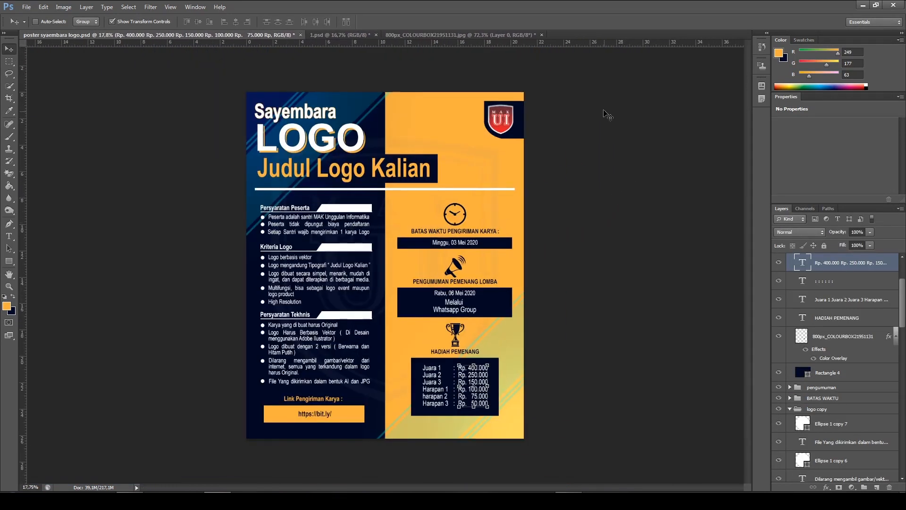
pyautogui.scroll(3, 609, 115)
pyautogui.scroll(1, 477, 89)
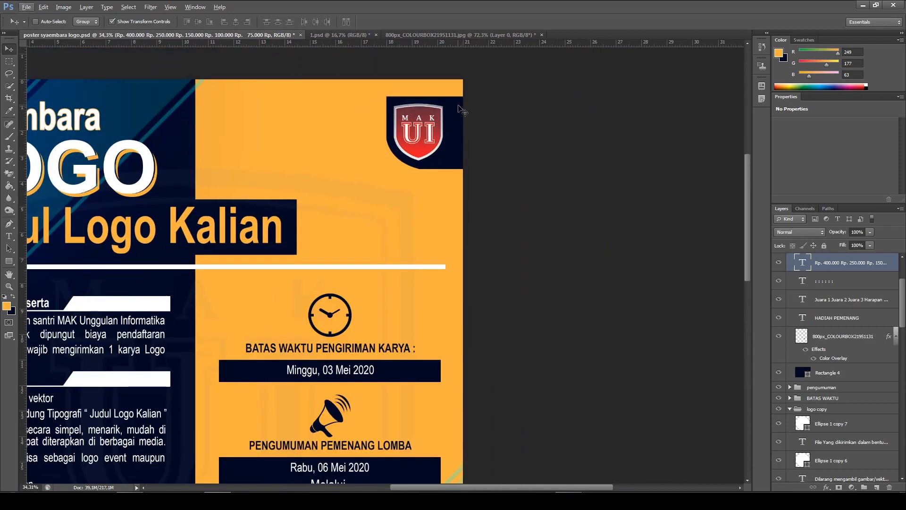
pyautogui.scroll(1, 460, 110)
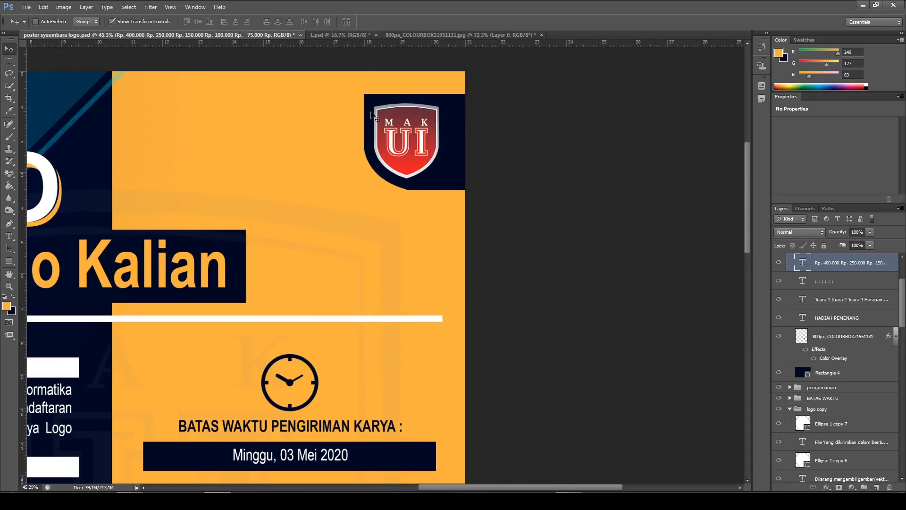
pyautogui.scroll(-3, 421, 105)
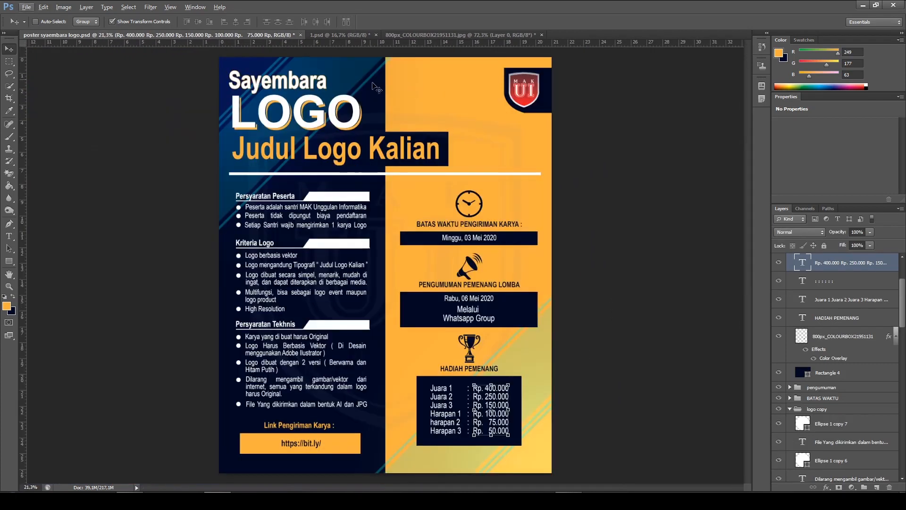
# Close the trophy image 800px_COLOURBOX21951131.jpg and return to the 1.psd poster
pyautogui.click(349, 35)
pyautogui.scroll(4, 534, 133)
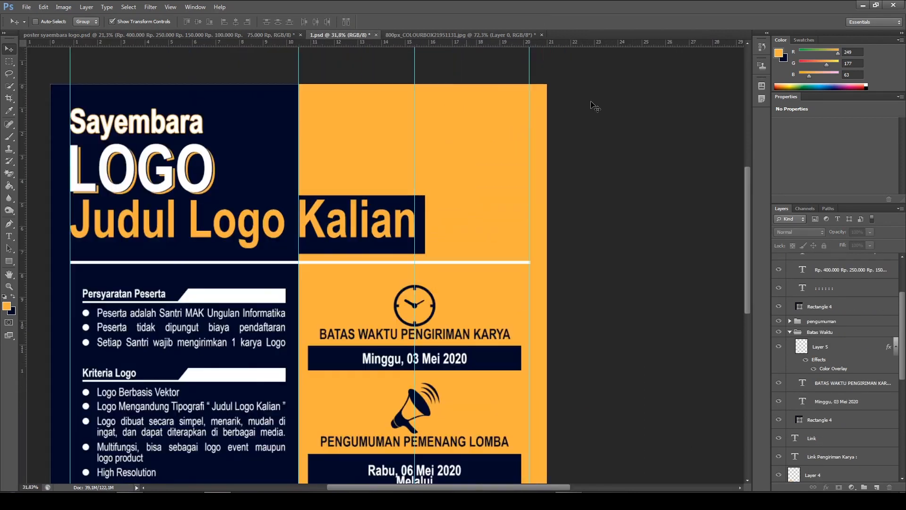
pyautogui.scroll(1, 596, 122)
pyautogui.click(26, 6)
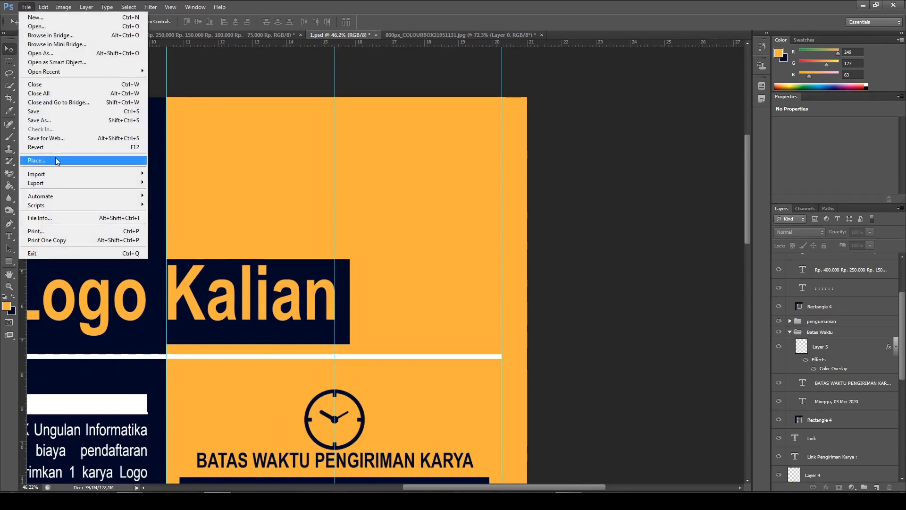
pyautogui.click(23, 8)
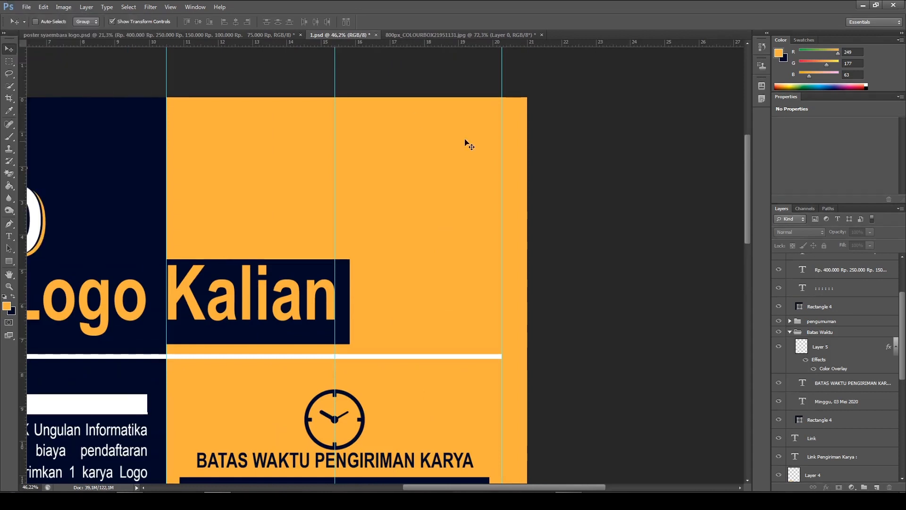
pyautogui.click(443, 35)
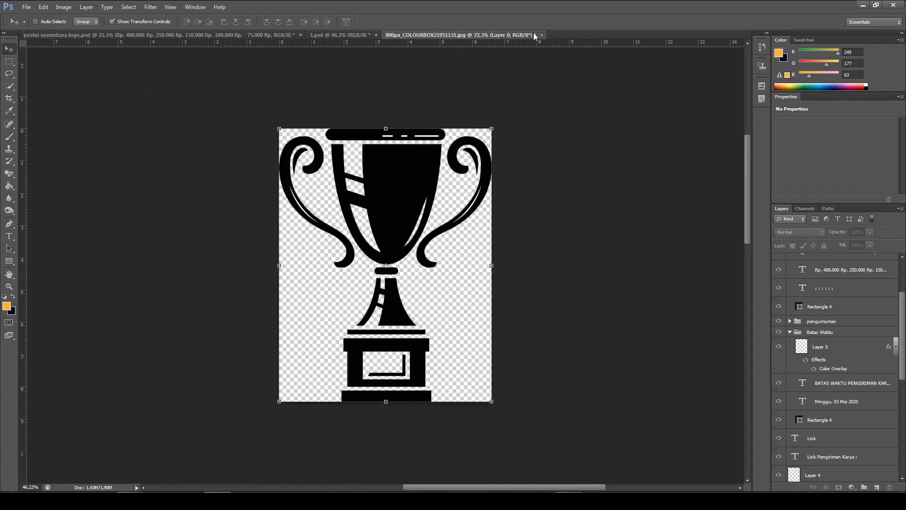
pyautogui.click(542, 35)
pyautogui.click(499, 188)
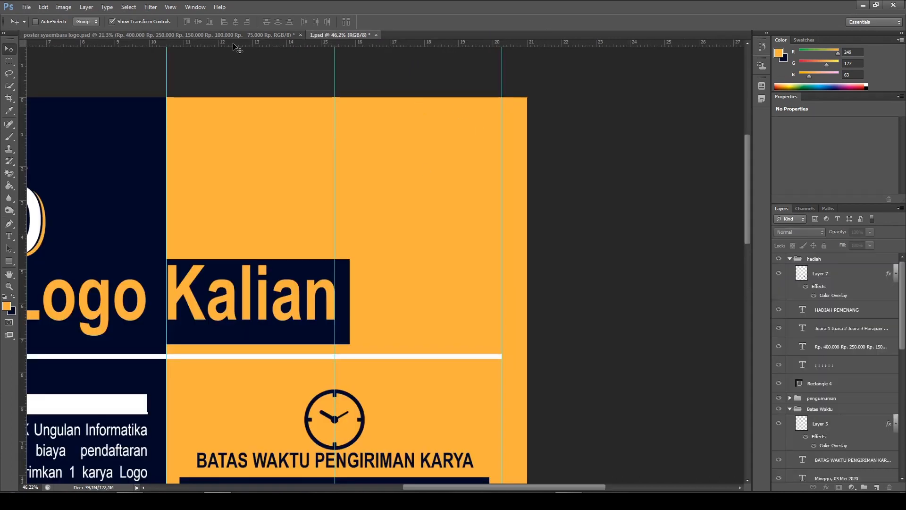
# Start placing an image file into 1.psd and browse to Local Disk (I:)
pyautogui.click(24, 8)
pyautogui.click(24, 8)
pyautogui.click(24, 8)
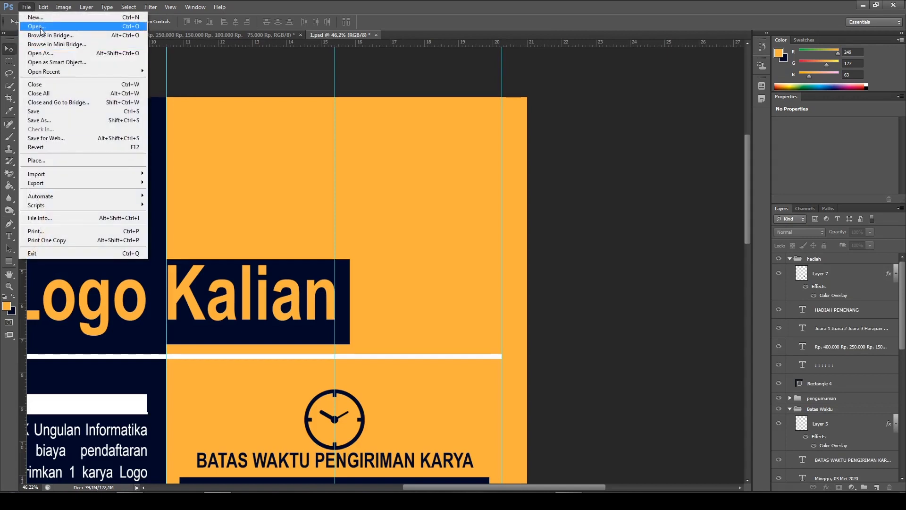
pyautogui.click(49, 159)
pyautogui.click(175, 73)
pyautogui.press('BackSpace')
pyautogui.press('BackSpace')
pyautogui.press('BackSpace')
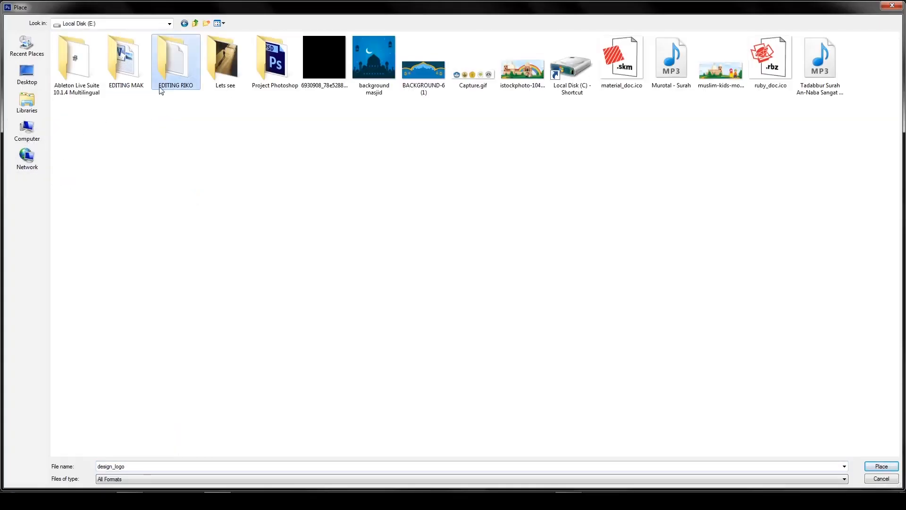
pyautogui.doubleClick(174, 73)
pyautogui.press('BackSpace')
pyautogui.press('BackSpace')
pyautogui.click(296, 60)
pyautogui.doubleClick(297, 61)
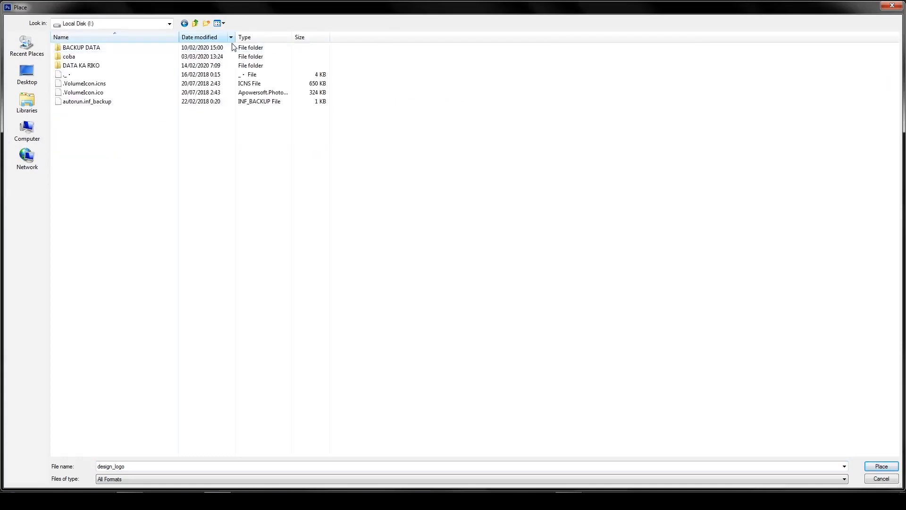
# Place the "logo MAK bolong" image from the personal data folder inside BACKUP DATA into the poster
pyautogui.doubleClick(80, 46)
pyautogui.click(100, 66)
pyautogui.doubleClick(101, 66)
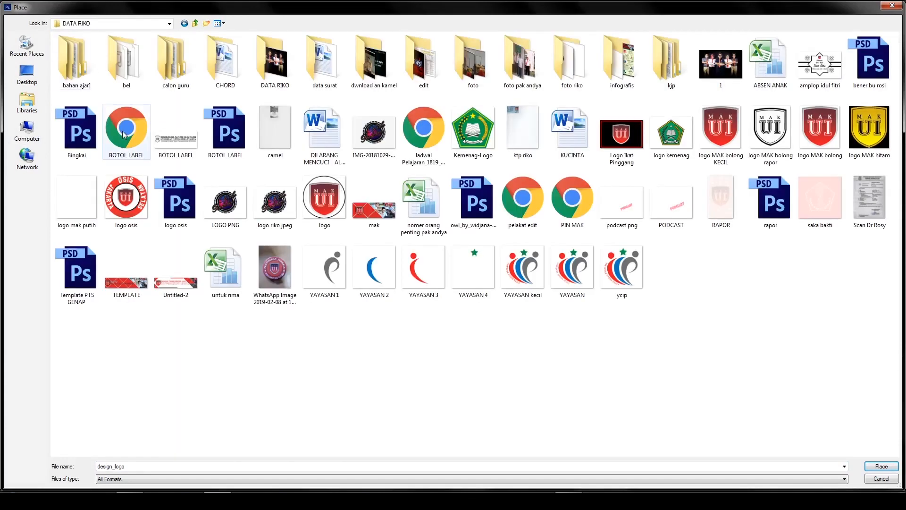
pyautogui.click(820, 145)
pyautogui.doubleClick(816, 145)
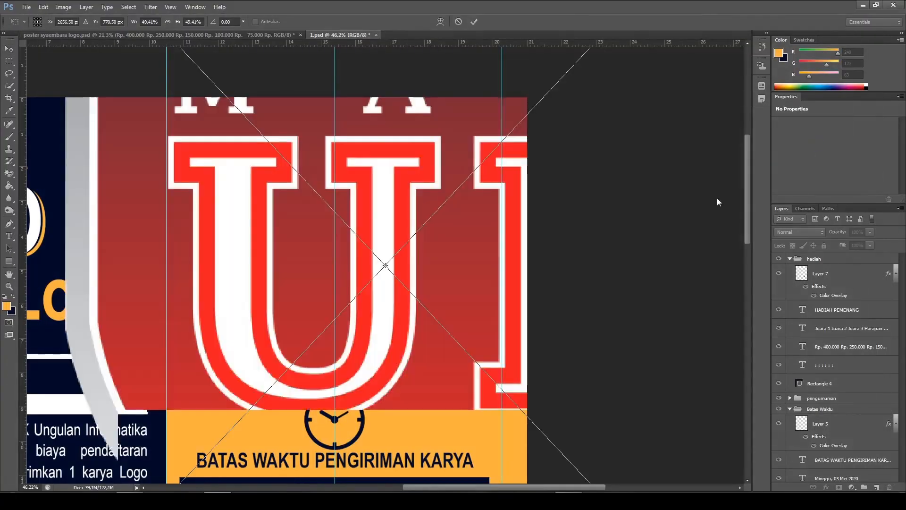
pyautogui.click(475, 22)
# Scale the placed MAK UI shield logo down to about 5.68% and position it in the upper-right corner of the orange area
pyautogui.scroll(-5, 476, 25)
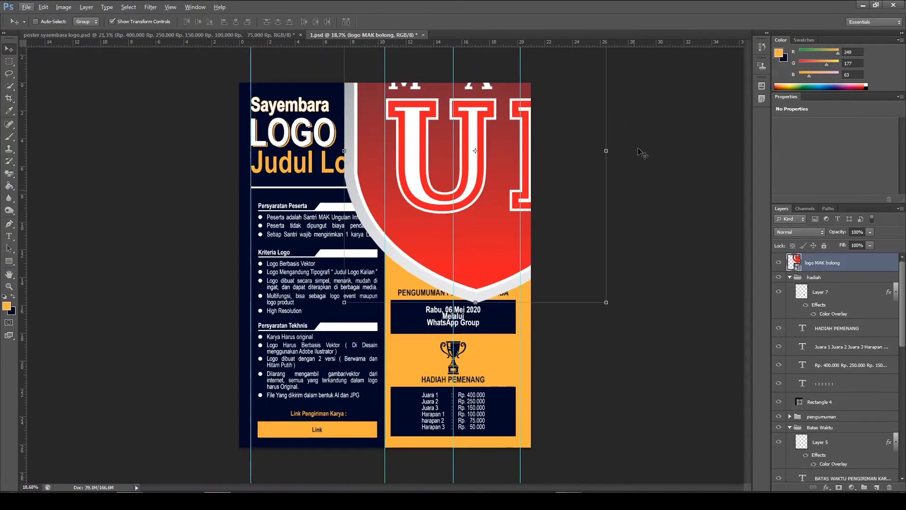
pyautogui.moveTo(609, 305); pyautogui.dragTo(472, 163)
pyautogui.moveTo(413, 144); pyautogui.dragTo(441, 277)
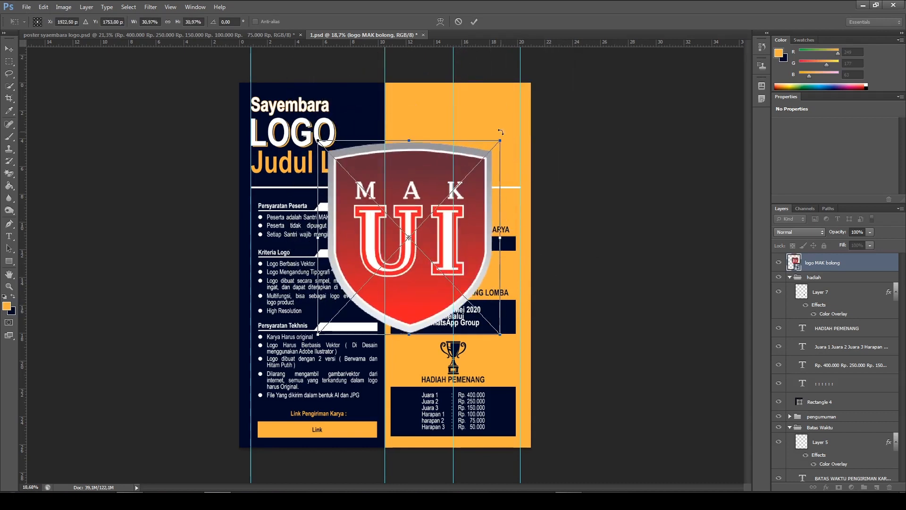
pyautogui.moveTo(504, 137)
pyautogui.mouseDown()
pyautogui.moveTo(499, 160)
pyautogui.moveTo(435, 194)
pyautogui.moveTo(402, 262)
pyautogui.moveTo(351, 299)
pyautogui.moveTo(430, 171)
pyautogui.moveTo(500, 113)
pyautogui.moveTo(505, 120)
pyautogui.mouseUp()
pyautogui.scroll(2, 505, 120)
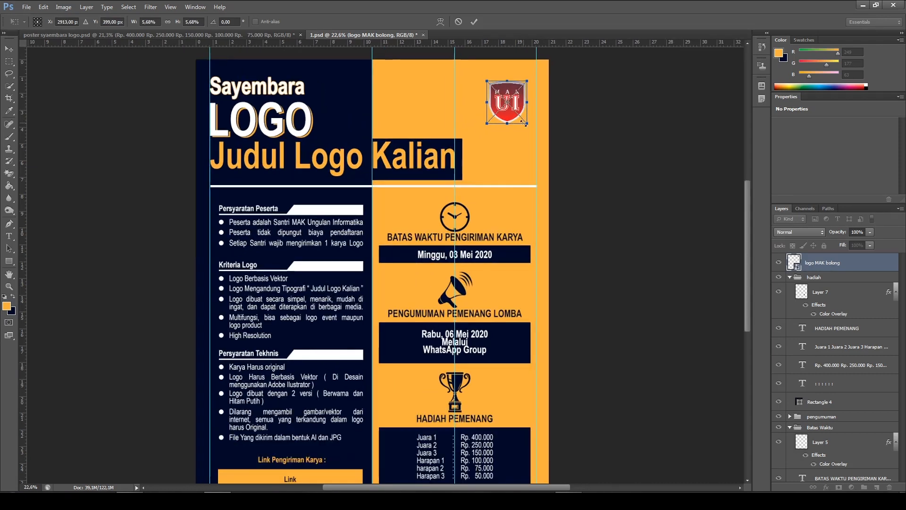
pyautogui.click(475, 22)
# Move the shield logo slightly closer to the poster's corner and add a horizontal guide along its top edge, at about 1 cm
pyautogui.scroll(2, 508, 122)
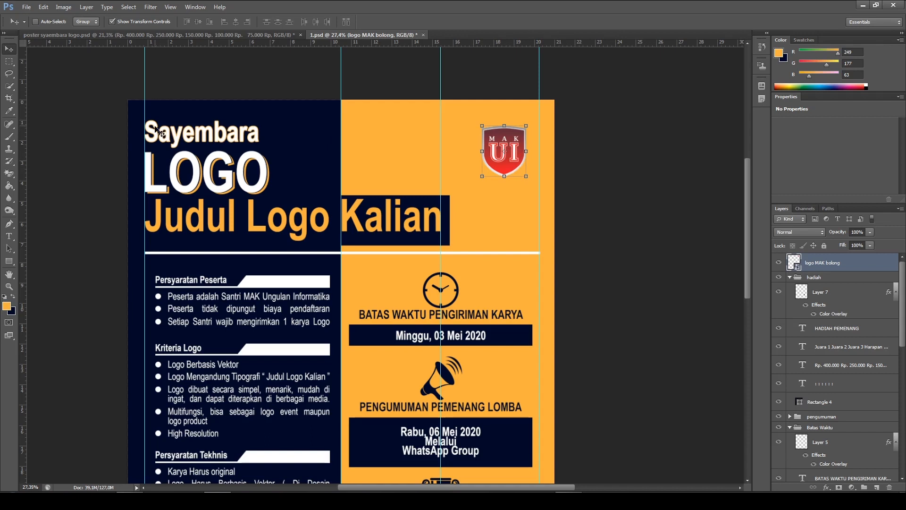
pyautogui.moveTo(521, 166); pyautogui.dragTo(527, 161)
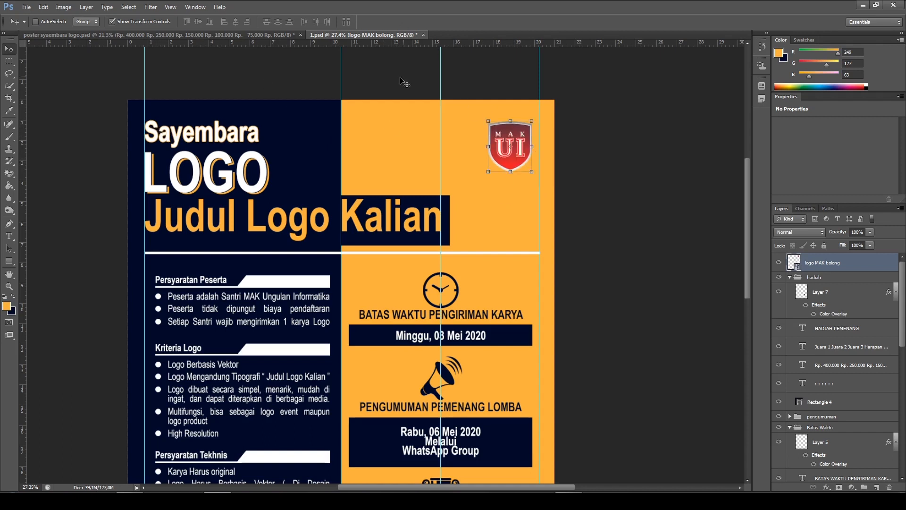
pyautogui.moveTo(443, 46); pyautogui.dragTo(440, 120)
pyautogui.scroll(3, 150, 120)
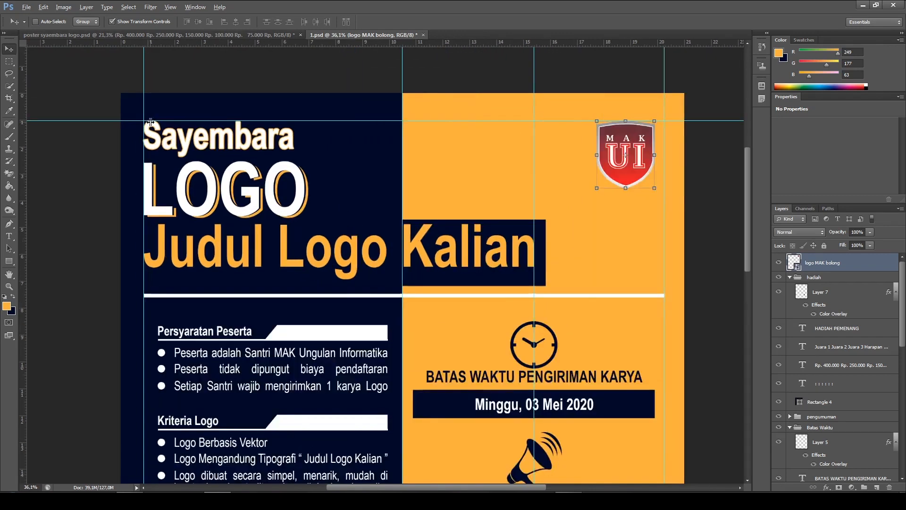
pyautogui.scroll(-3, 664, 177)
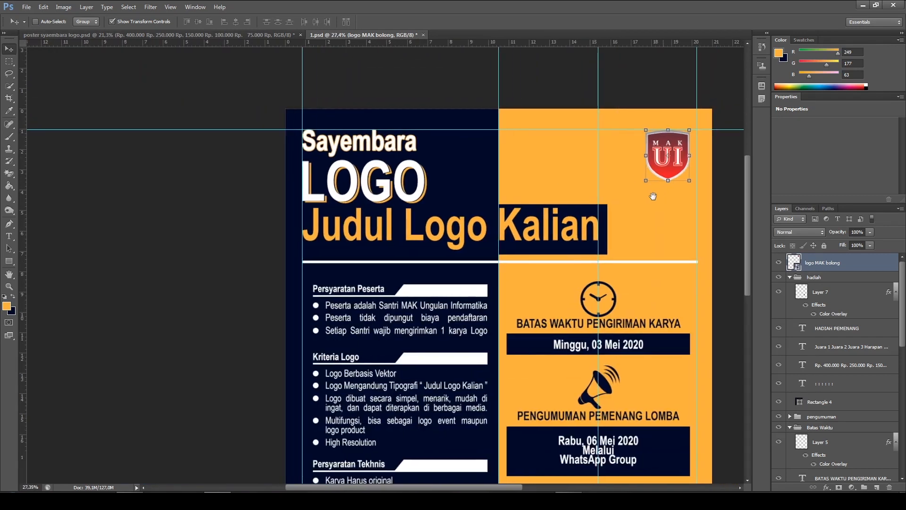
# Reduce the shield logo to 4.84% and align its top and right edges with the horizontal guide and the right margin guide
pyautogui.scroll(3, 657, 182)
pyautogui.scroll(1, 656, 182)
pyautogui.hotkey('ctrl', 't')
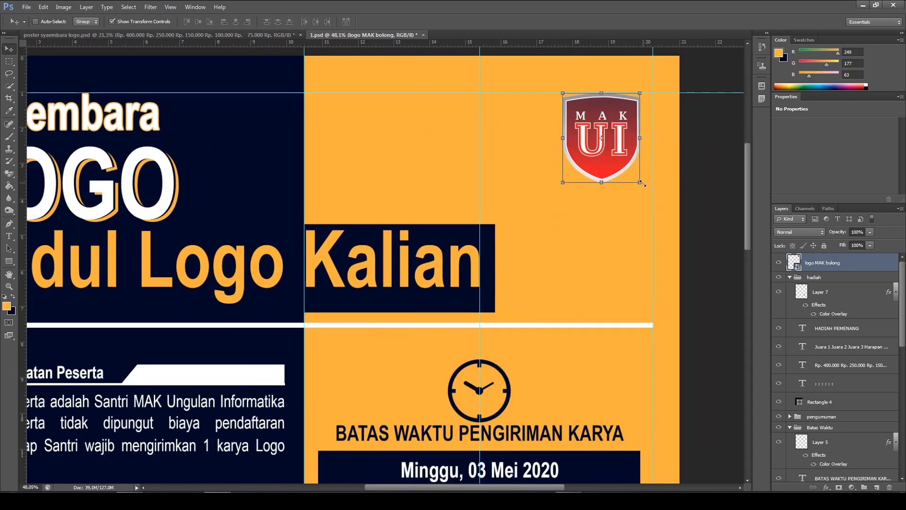
pyautogui.moveTo(640, 180); pyautogui.dragTo(625, 158)
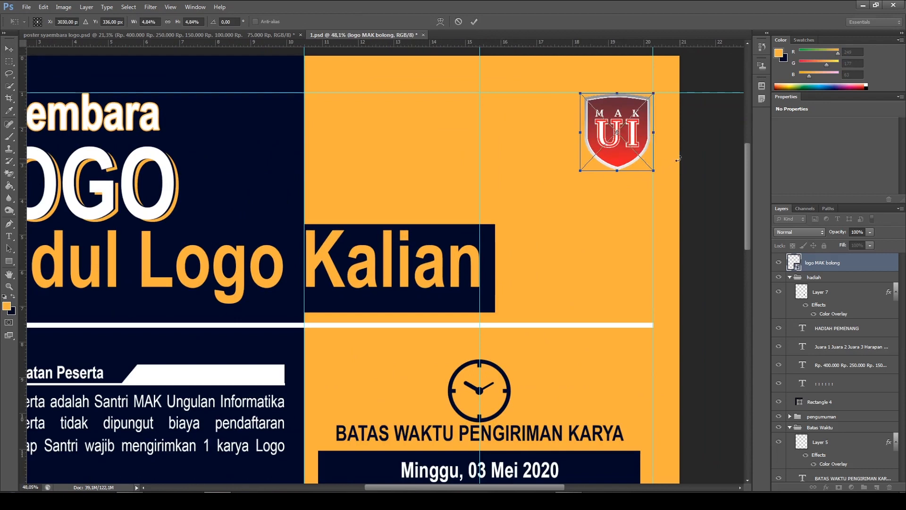
pyautogui.scroll(-2, 698, 203)
pyautogui.scroll(-1, 702, 202)
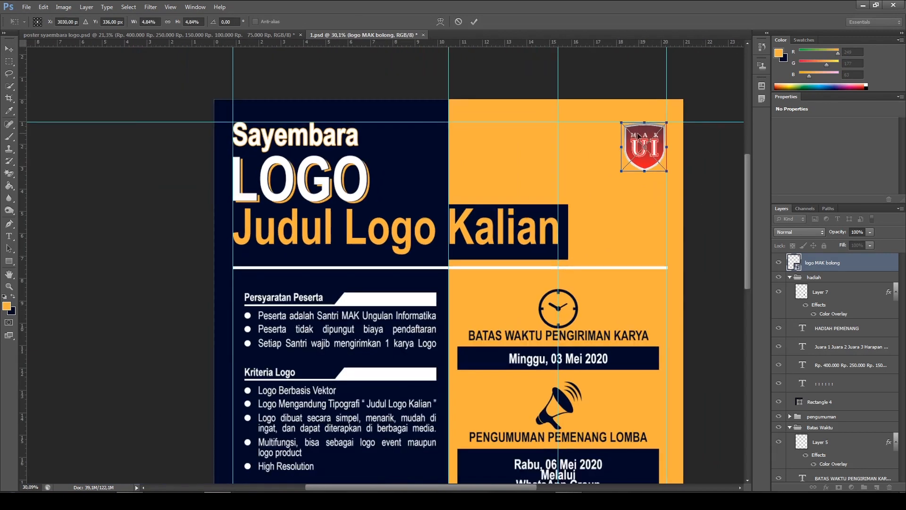
pyautogui.scroll(3, 650, 134)
pyautogui.moveTo(534, 217); pyautogui.dragTo(403, 151)
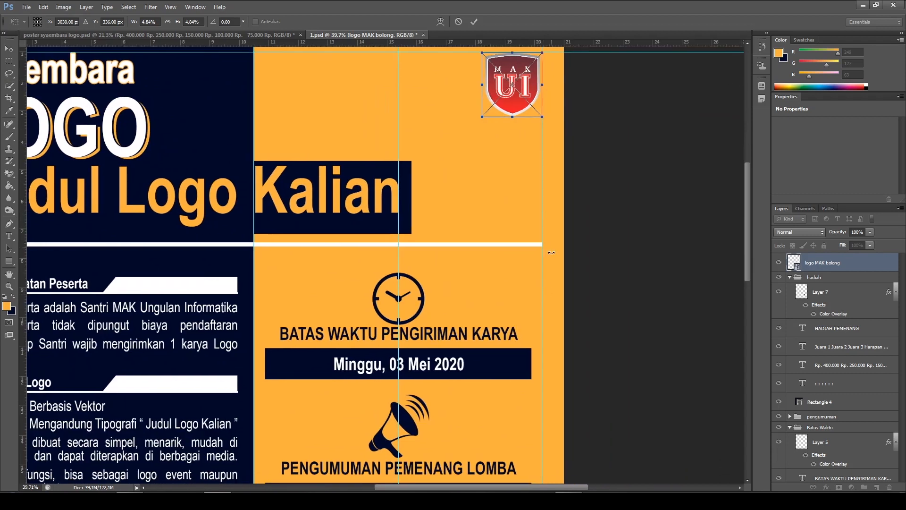
pyautogui.scroll(-3, 547, 248)
pyautogui.scroll(6, 552, 155)
pyautogui.scroll(2, 545, 107)
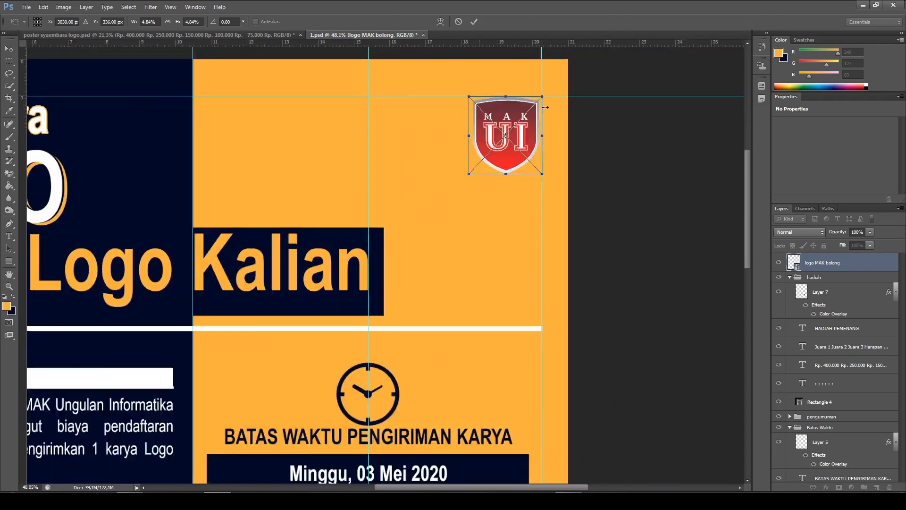
pyautogui.scroll(3, 545, 107)
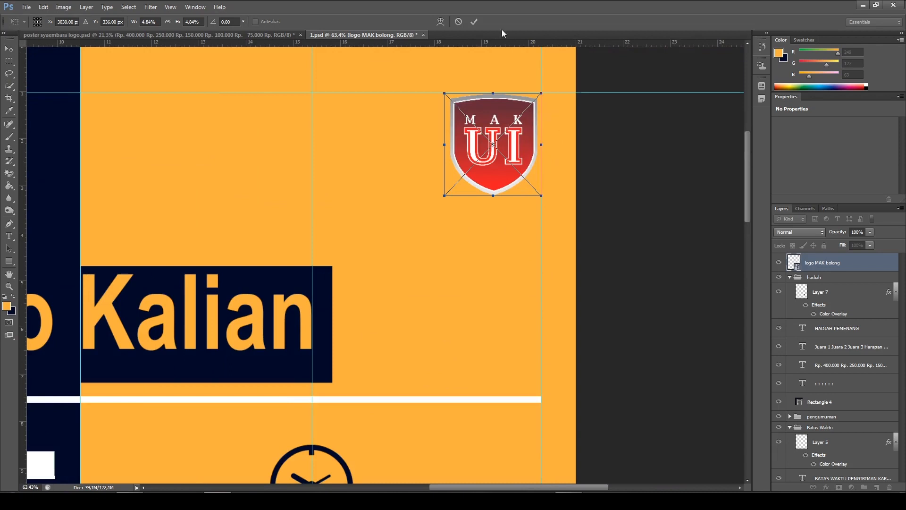
pyautogui.click(476, 21)
# Compare the shield logo's corner with poster syaembara logo.psd, examining the navy shape behind the shield, and return to 1.psd
pyautogui.scroll(-6, 571, 128)
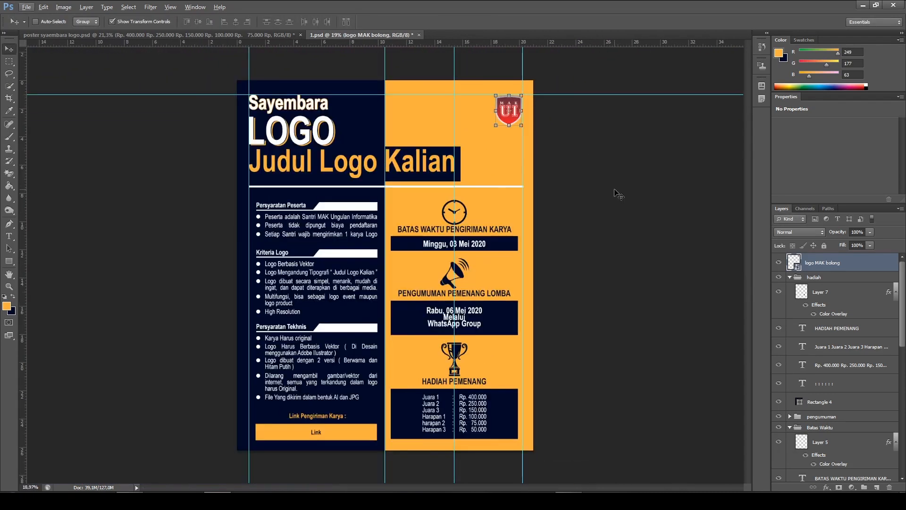
pyautogui.scroll(2, 553, 102)
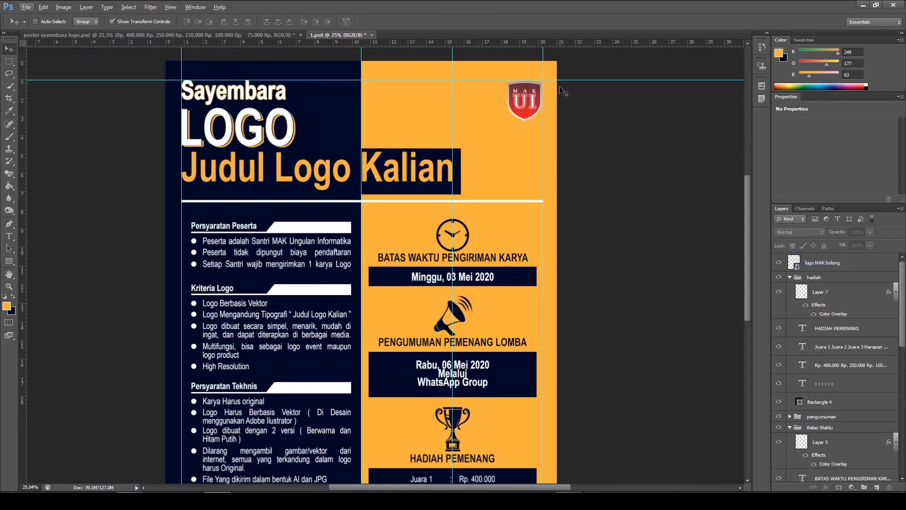
pyautogui.scroll(1, 546, 146)
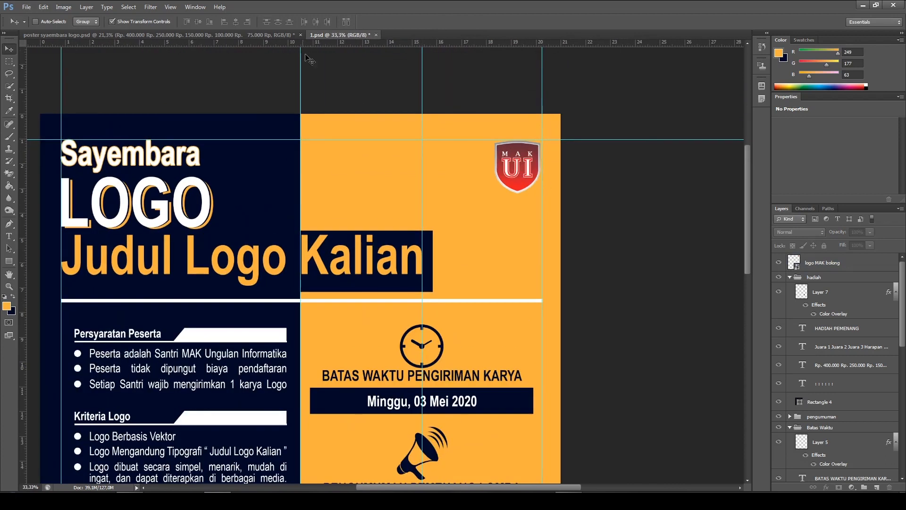
pyautogui.click(236, 35)
pyautogui.scroll(3, 567, 94)
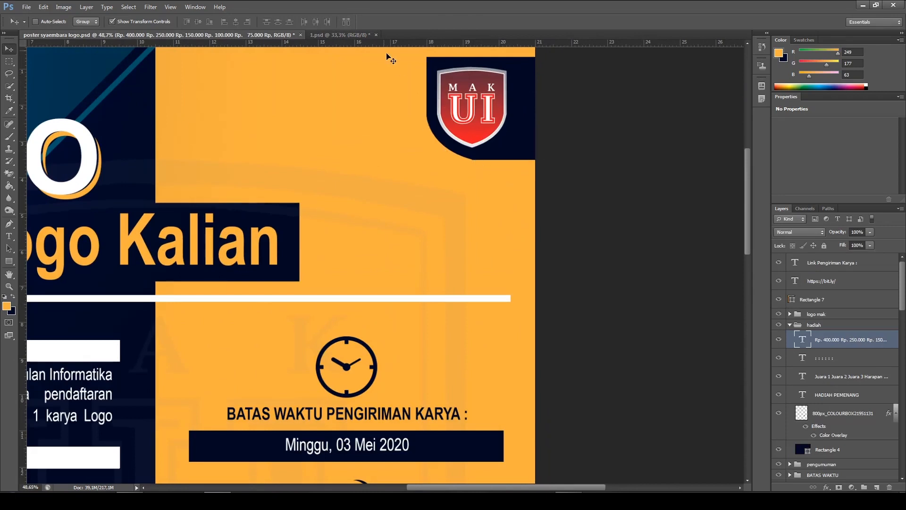
pyautogui.click(362, 34)
pyautogui.scroll(2, 665, 203)
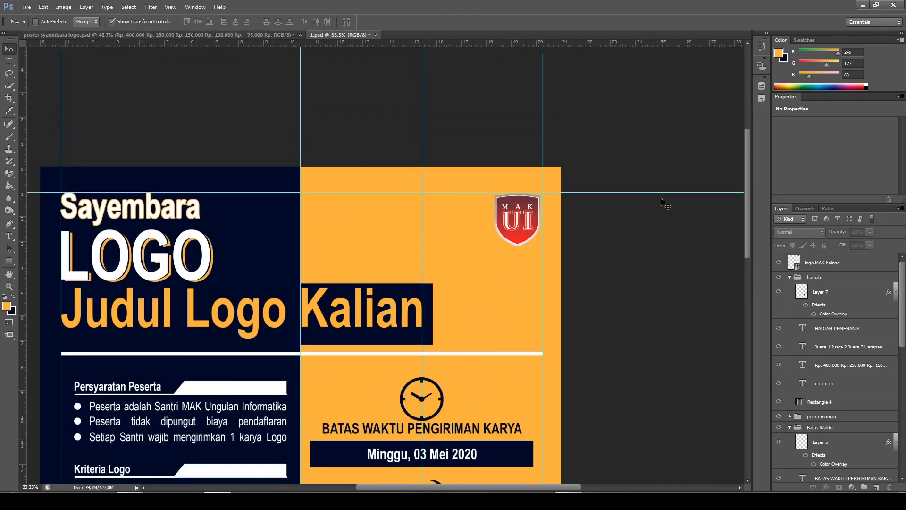
# Collapse the hadiah group and create a new empty layer directly above it, beneath the logo MAK bolong layer
pyautogui.click(844, 264)
pyautogui.scroll(2, 628, 192)
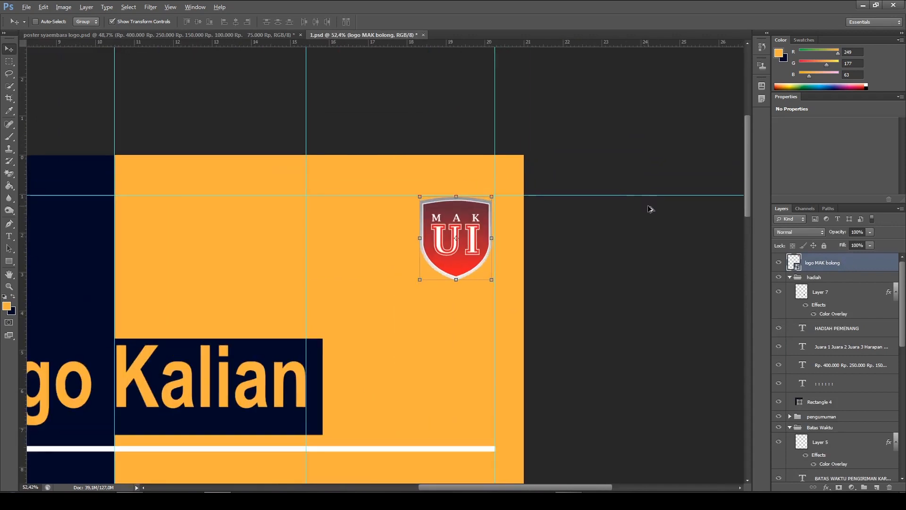
pyautogui.scroll(-1, 598, 208)
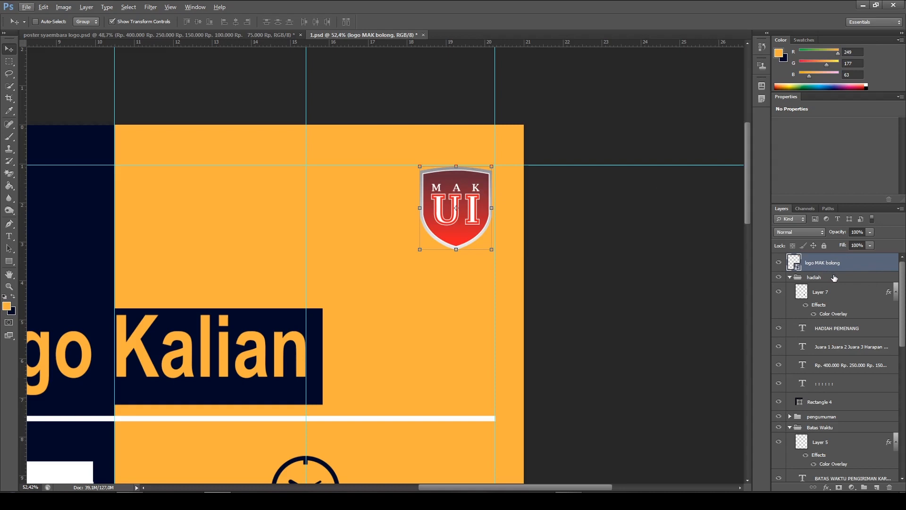
pyautogui.click(790, 278)
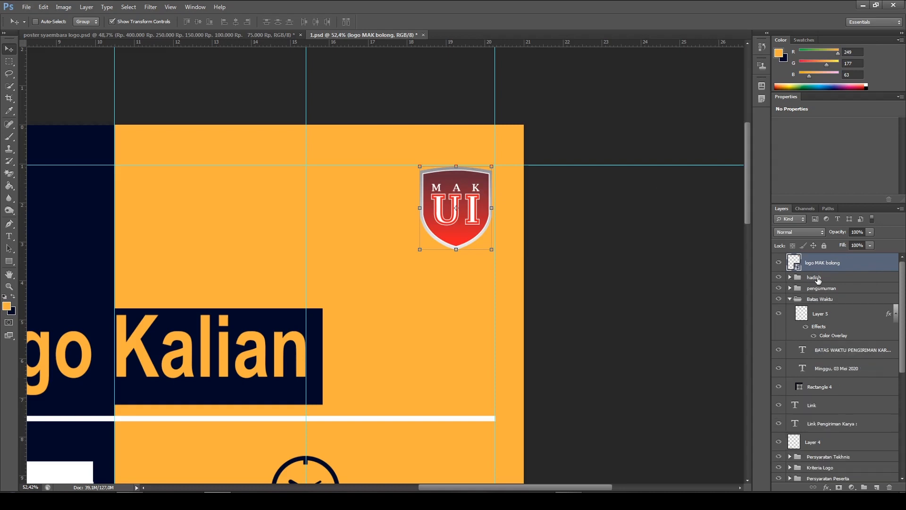
pyautogui.click(829, 276)
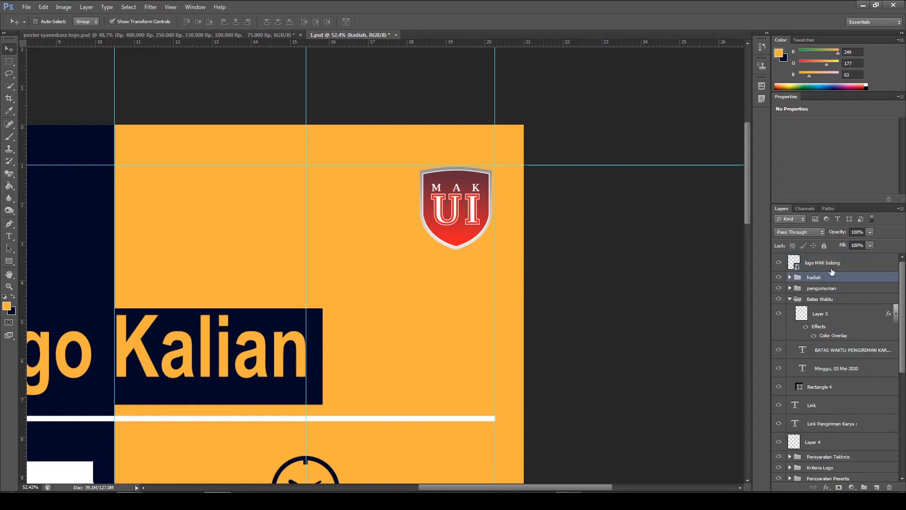
pyautogui.click(876, 487)
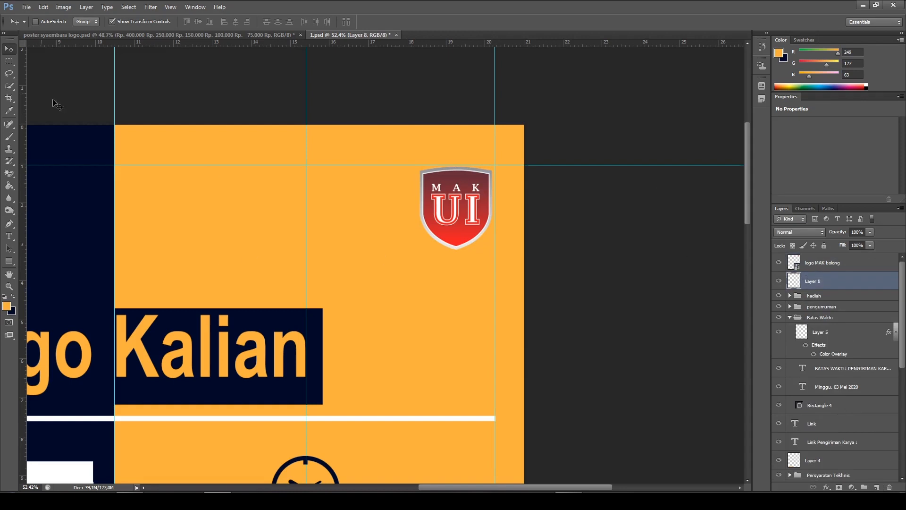
# Fill a rectangular selection of about 3.3 by 2.3 cm around the shield, reaching the poster's right edge, with navy, and deselect it
pyautogui.click(14, 62)
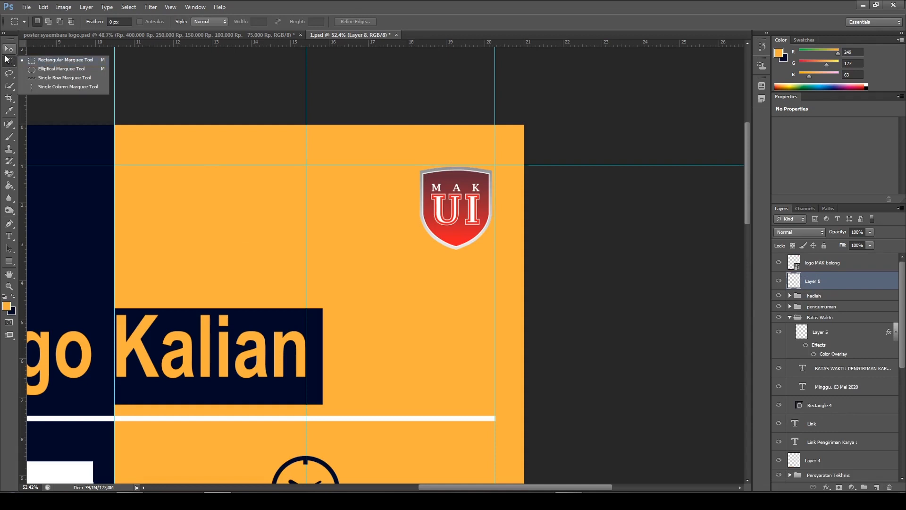
pyautogui.click(45, 60)
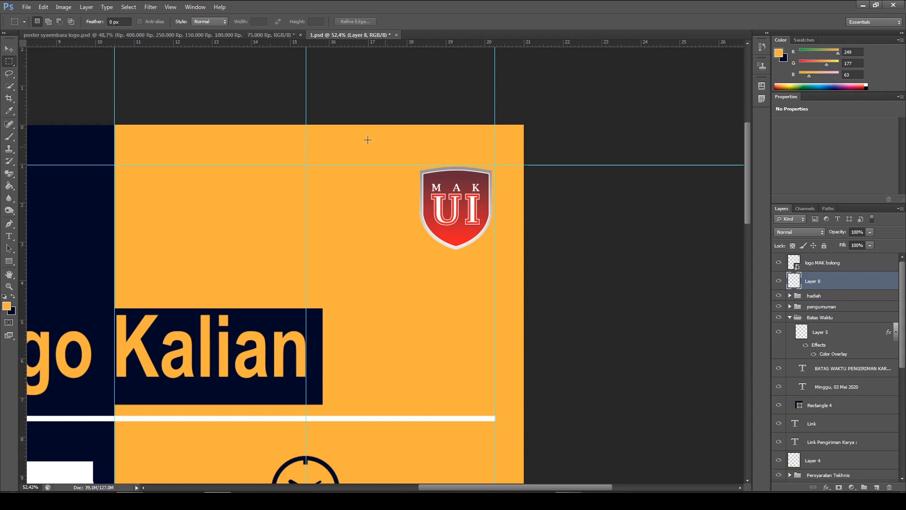
pyautogui.moveTo(396, 165); pyautogui.dragTo(562, 254)
pyautogui.click(8, 186)
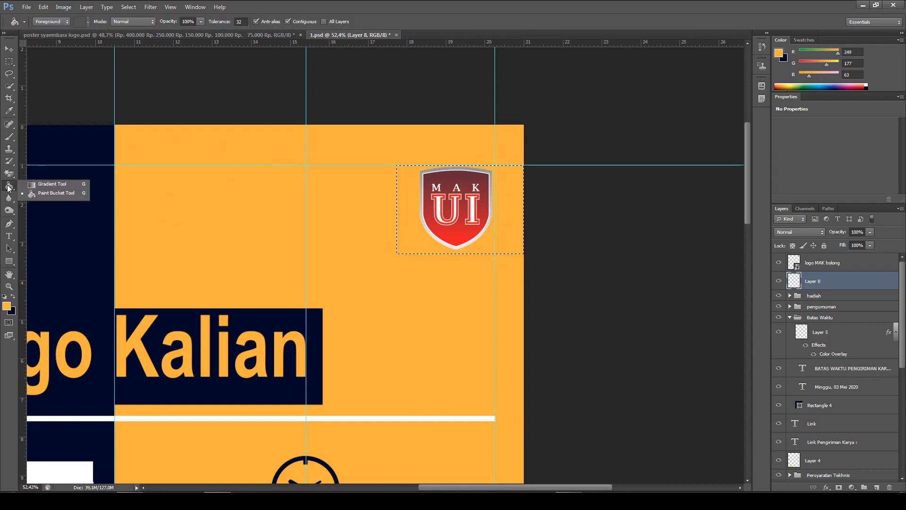
pyautogui.click(56, 194)
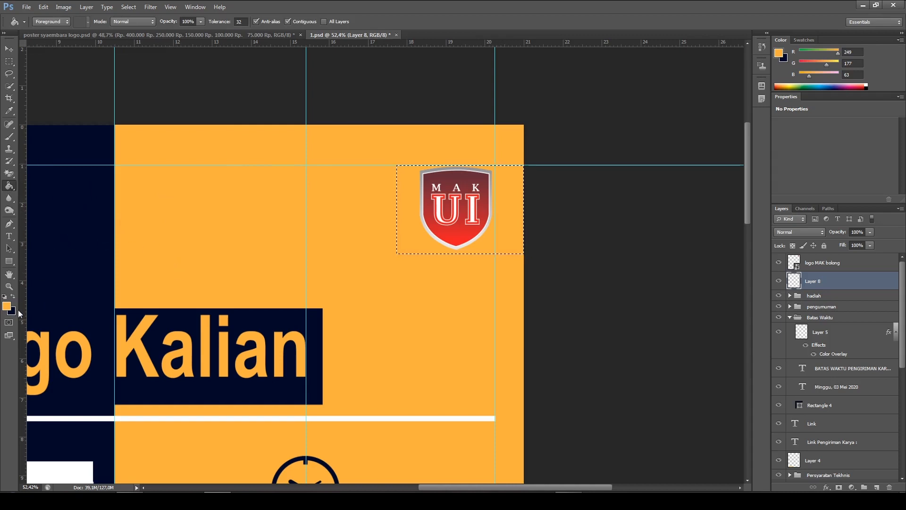
pyautogui.click(13, 296)
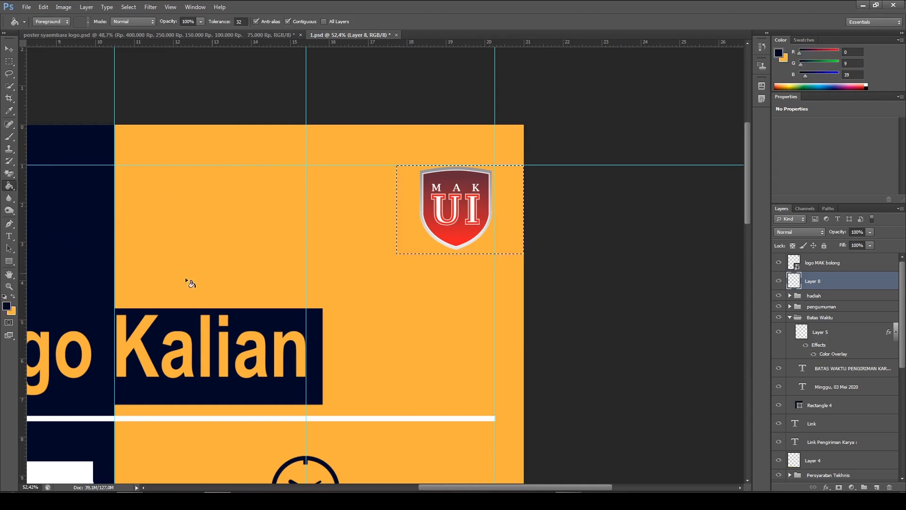
pyautogui.click(410, 199)
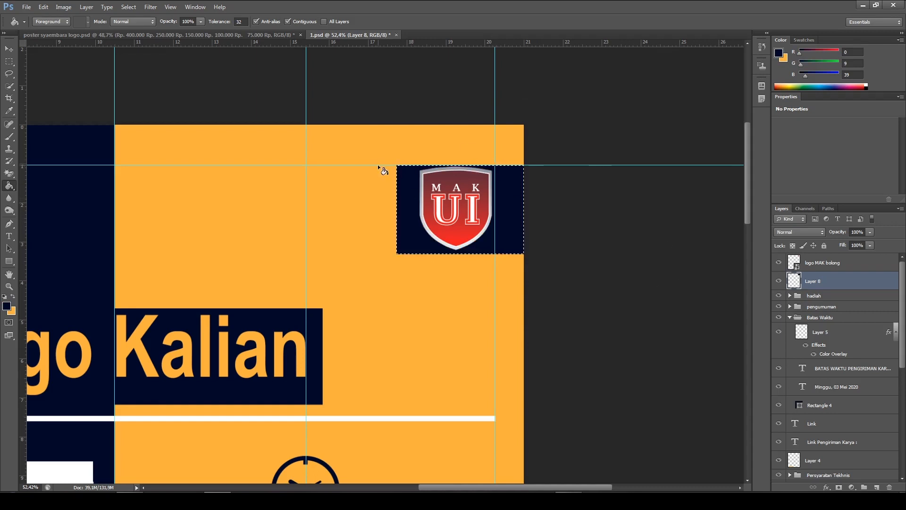
pyautogui.hotkey('ctrl', 'd')
# Shrink the logo MAK bolong shield slightly so it has a margin inside the navy rectangle, and nudge it down to centre it vertically
pyautogui.scroll(3, 581, 235)
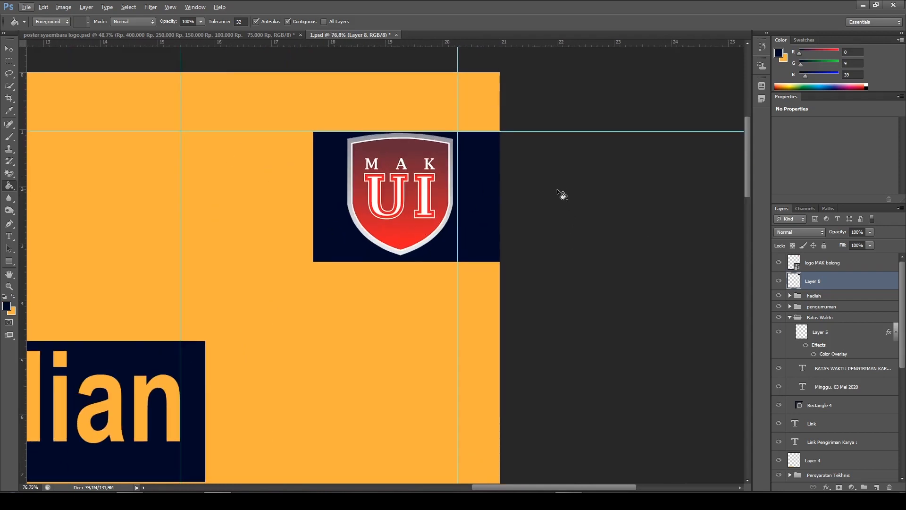
pyautogui.scroll(-1, 467, 189)
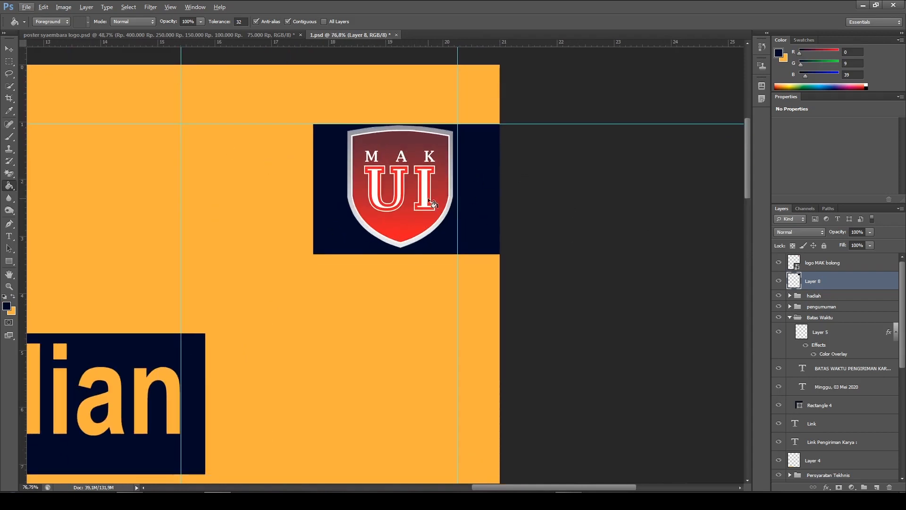
pyautogui.scroll(3, 430, 202)
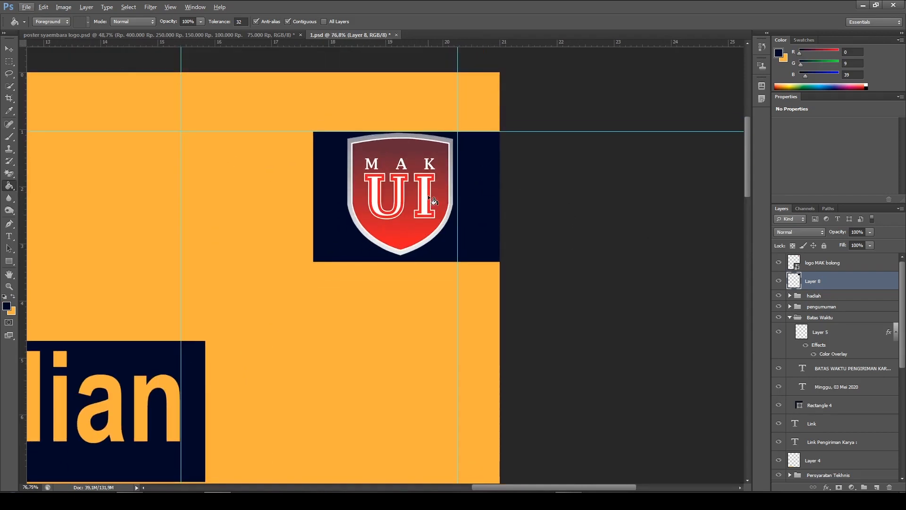
pyautogui.click(11, 50)
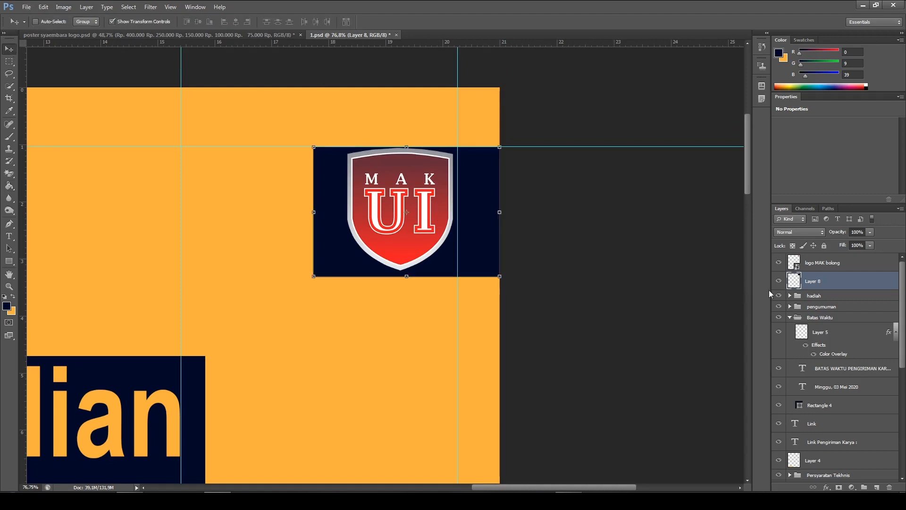
pyautogui.click(815, 265)
pyautogui.moveTo(454, 271); pyautogui.dragTo(447, 263)
pyautogui.click(474, 22)
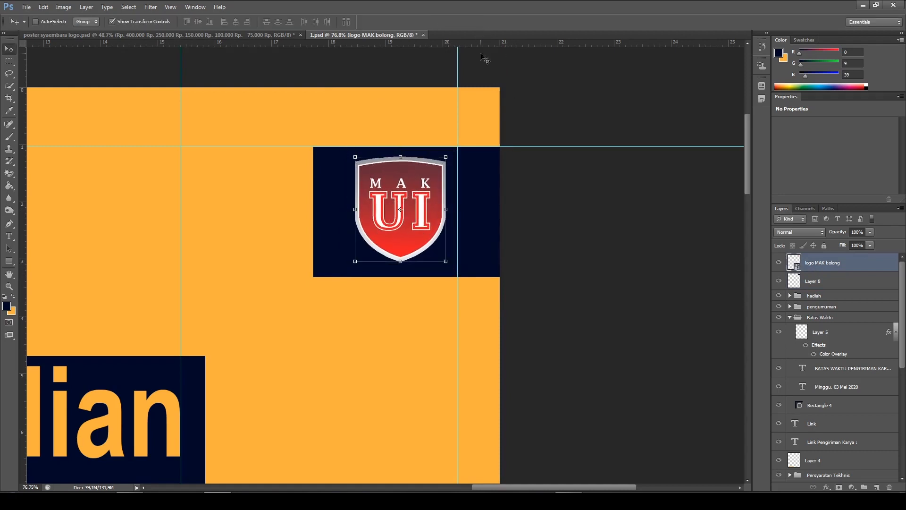
pyautogui.press('Down')
pyautogui.press('Down')
pyautogui.press('Down')
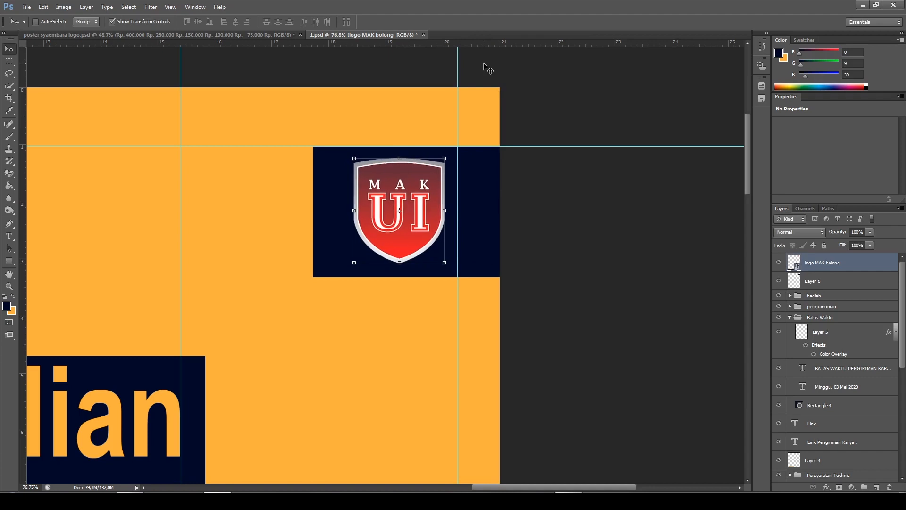
# Nudge the logo MAK bolong shield slightly left within the navy rectangle, fine-tune its horizontal position, and deselect the layer
pyautogui.press('Left')
pyautogui.press('Left')
pyautogui.press('Left')
pyautogui.press('Left')
pyautogui.press('Left')
pyautogui.press('Left')
pyautogui.press('Left')
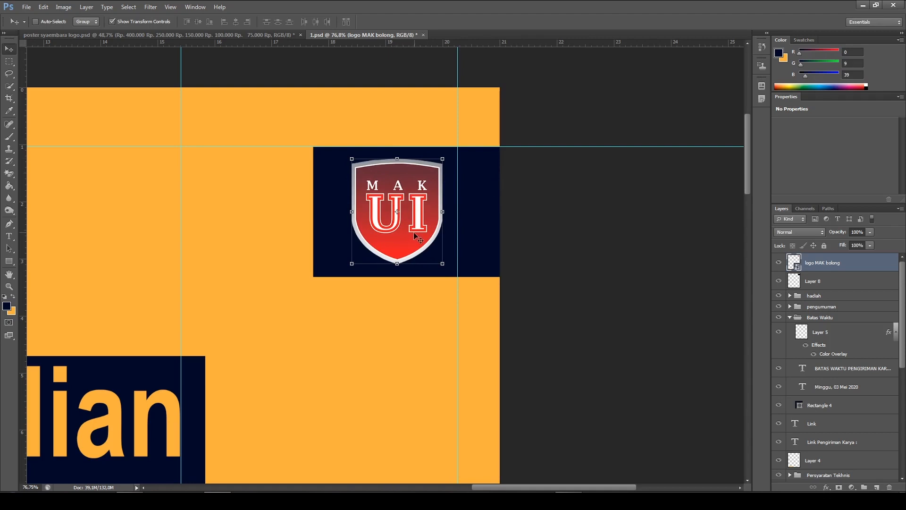
pyautogui.press('Right')
pyautogui.press('Right')
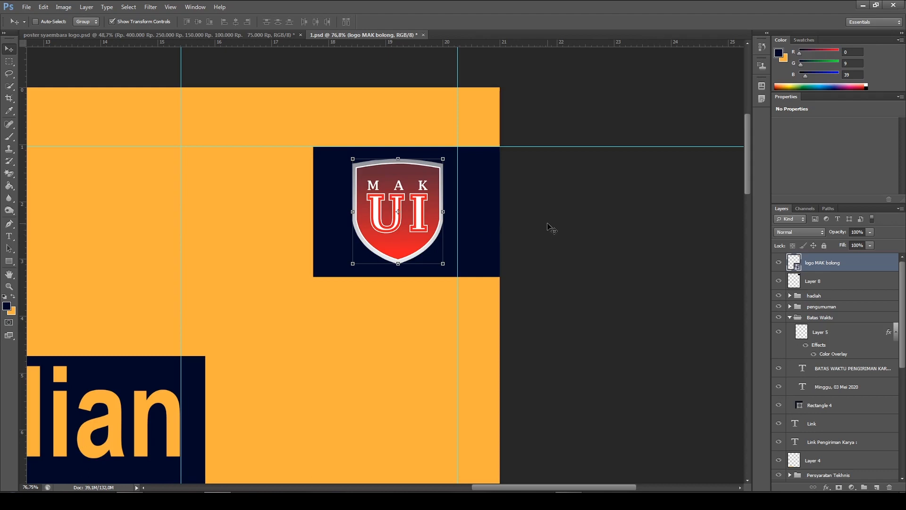
pyautogui.keyDown('ctrl'); pyautogui.click(527, 230); pyautogui.keyUp('ctrl')
# Examine the shield and navy rectangle within the poster, compare the corner shape with poster syaembara logo.psd, and return to 1.psd
pyautogui.scroll(-6, 426, 243)
pyautogui.scroll(-3, 429, 266)
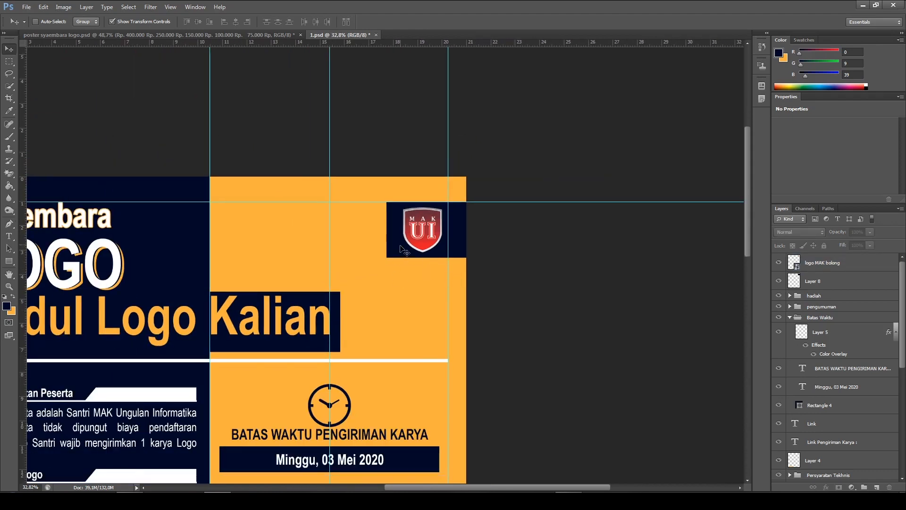
pyautogui.scroll(-2, 427, 233)
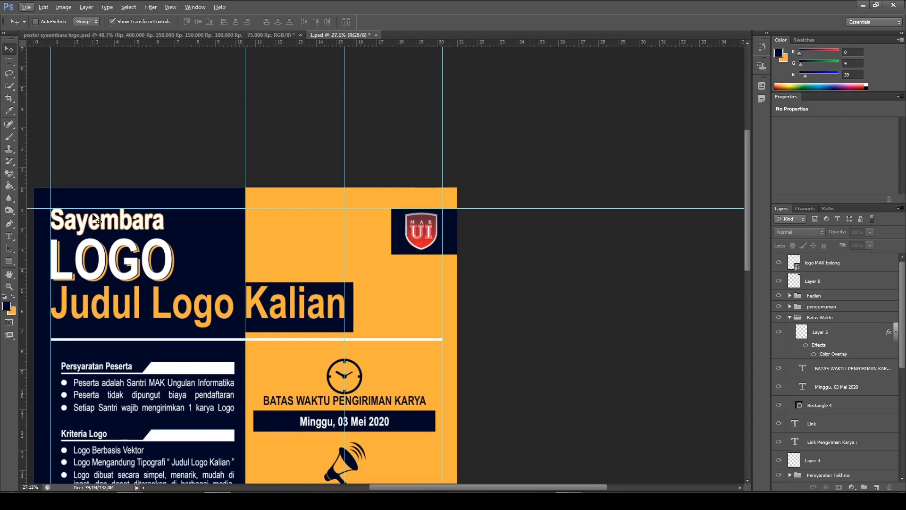
pyautogui.scroll(5, 411, 227)
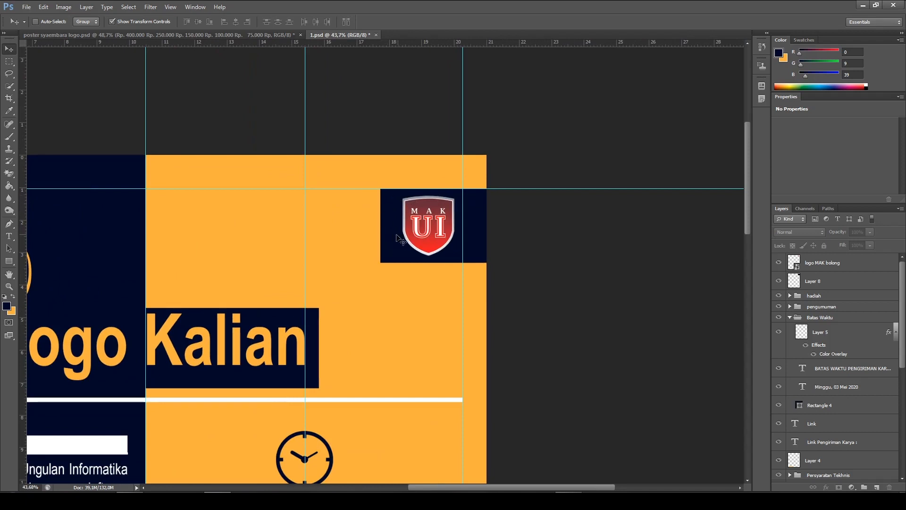
pyautogui.scroll(2, 402, 231)
pyautogui.press('alt')
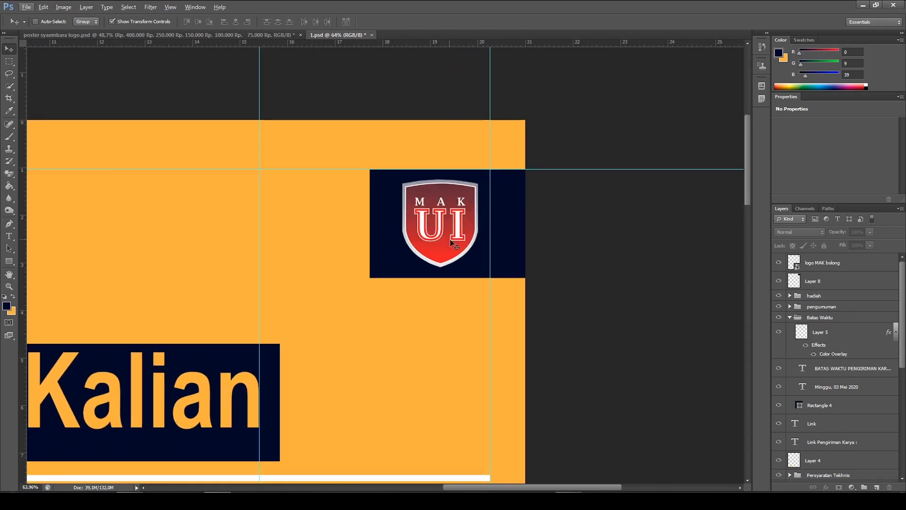
pyautogui.scroll(1, 431, 231)
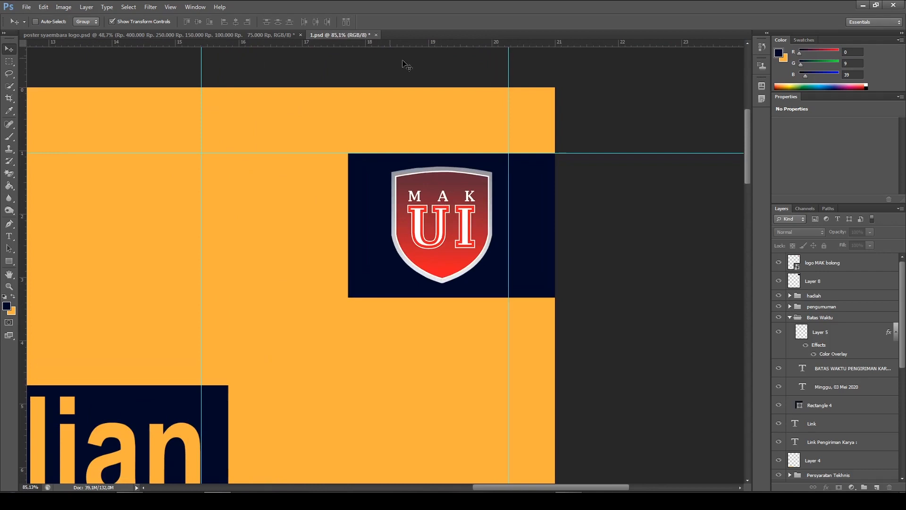
pyautogui.click(267, 36)
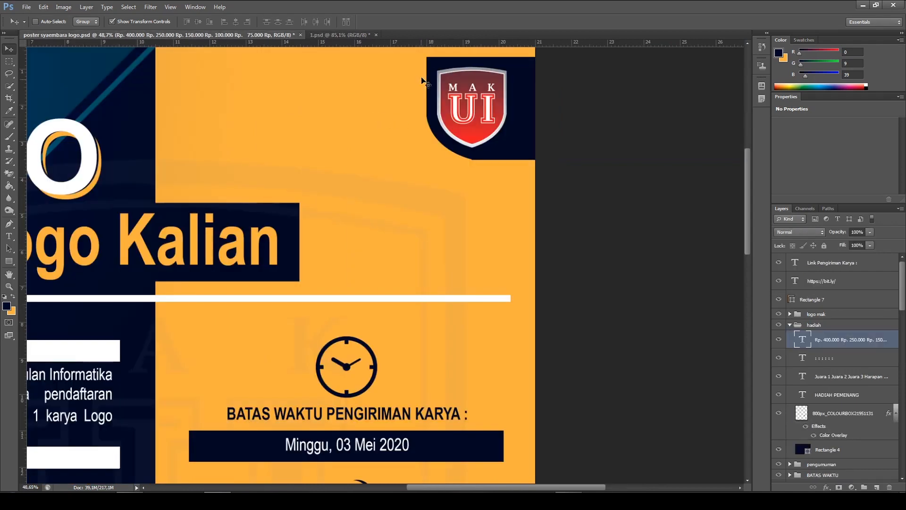
pyautogui.click(349, 35)
# Select Layer 8, the navy rectangle behind the shield, and activate the Pen tool in Path mode for its lower-left corner
pyautogui.scroll(1, 522, 174)
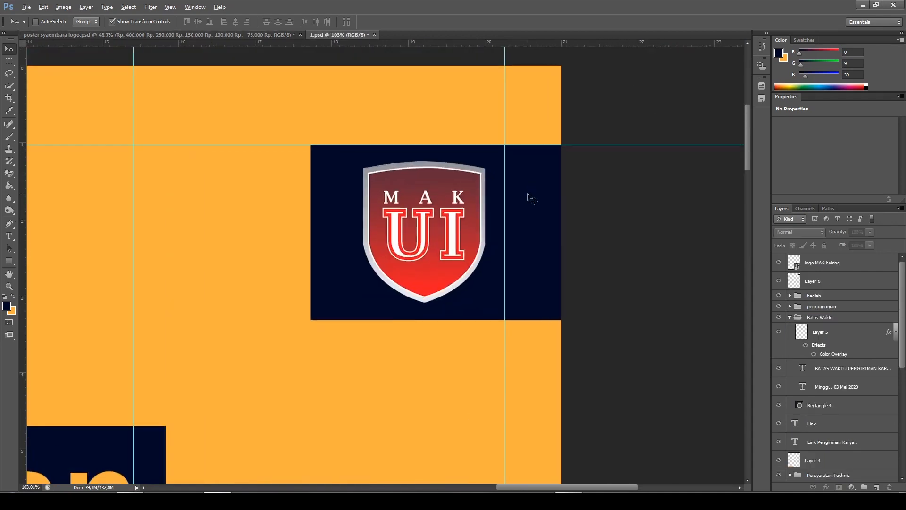
pyautogui.scroll(-3, 526, 189)
pyautogui.click(9, 224)
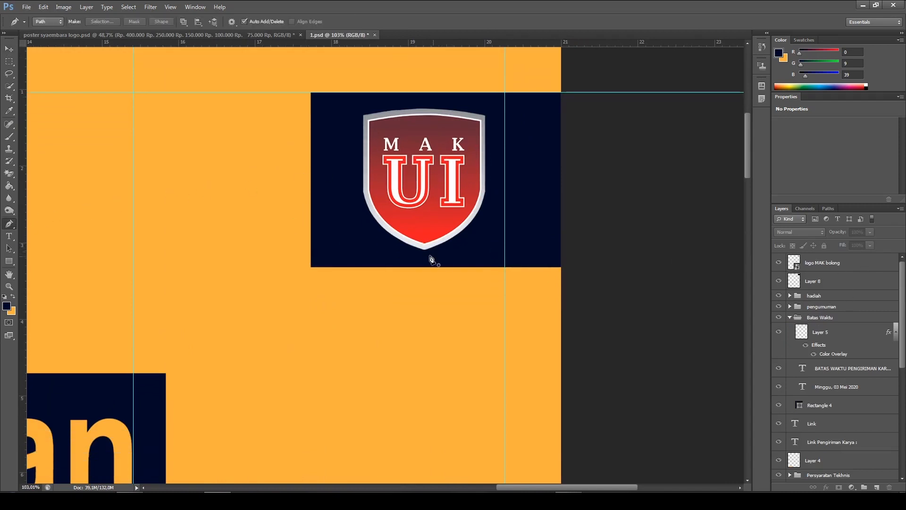
pyautogui.click(826, 283)
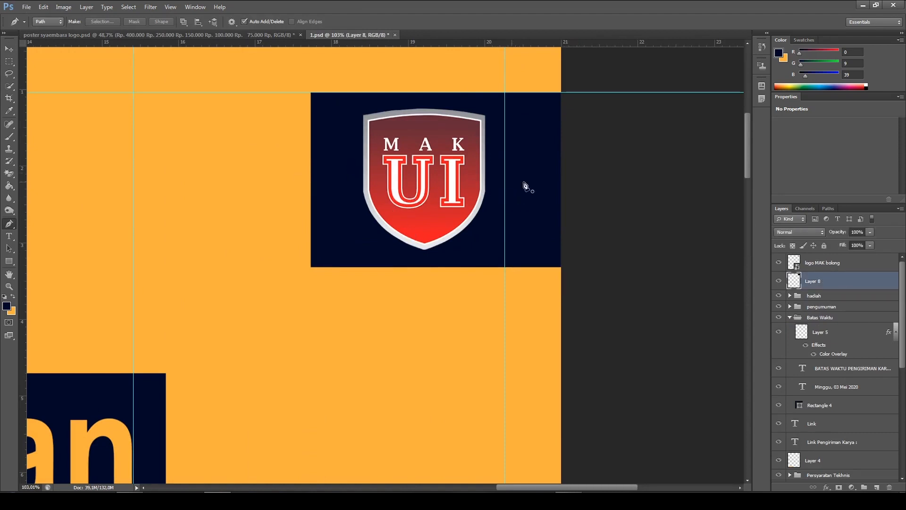
# Shift the navy box on Layer 8 right so its inner edge sits close to the MAK UI shield logo
pyautogui.click(10, 50)
pyautogui.moveTo(533, 231); pyautogui.dragTo(573, 233)
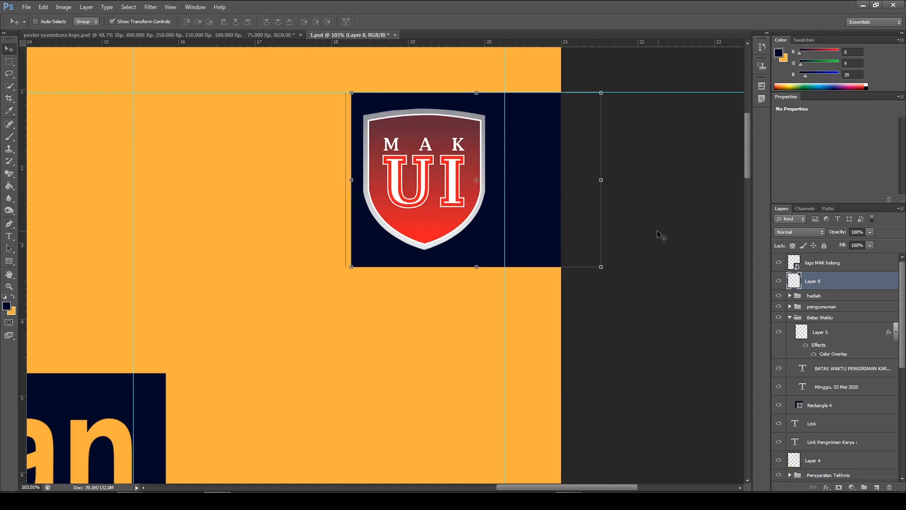
pyautogui.press('Left')
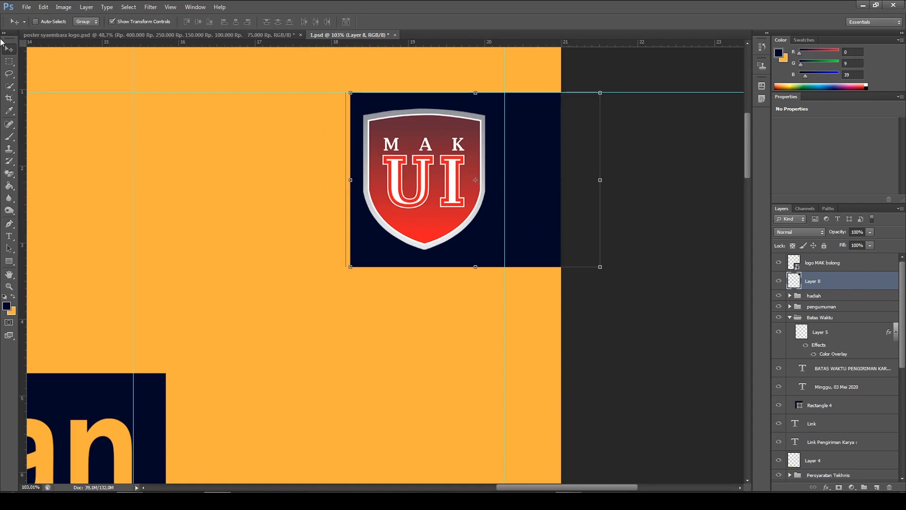
# Draw a closed Pen path around the navy box's lower-left corner, curving along the shield from its left edge to its bottom edge
pyautogui.click(8, 223)
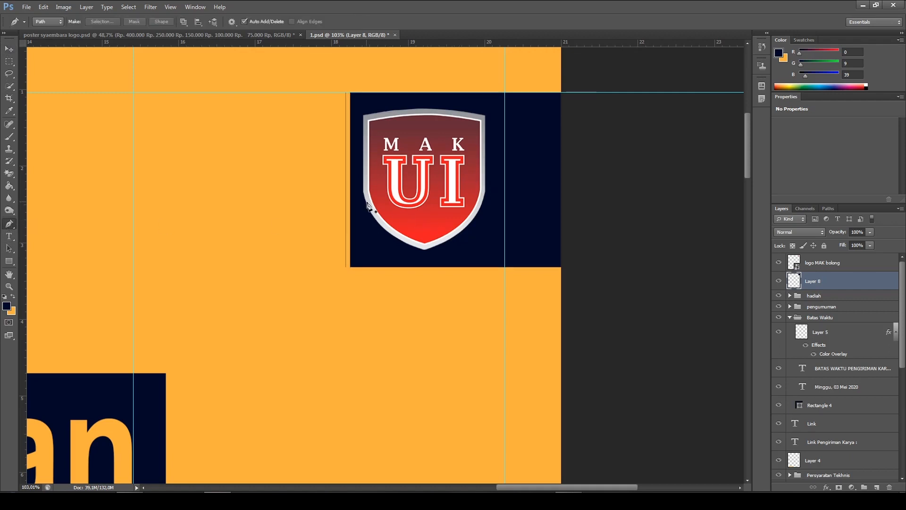
pyautogui.scroll(2, 366, 203)
pyautogui.scroll(2, 352, 198)
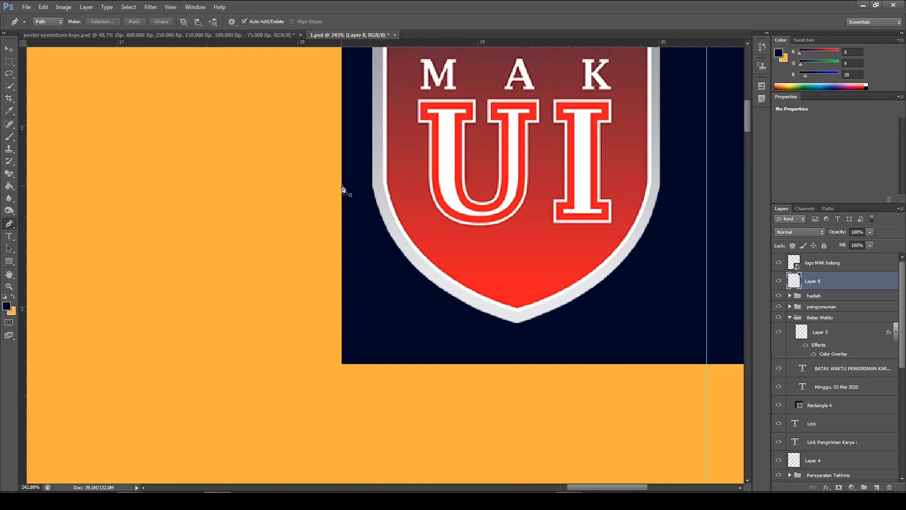
pyautogui.click(343, 190)
pyautogui.scroll(-4, 343, 191)
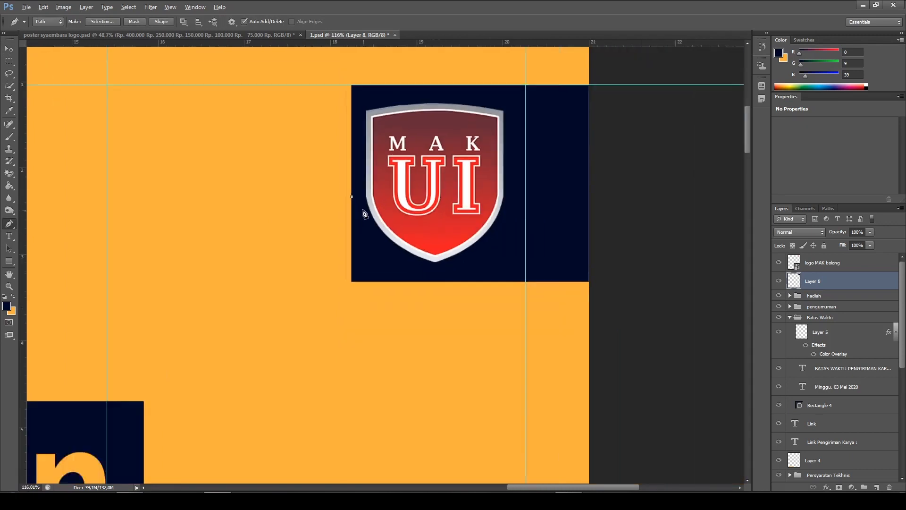
pyautogui.moveTo(430, 274); pyautogui.dragTo(514, 299)
pyautogui.keyDown('alt'); pyautogui.click(431, 274); pyautogui.keyUp('alt')
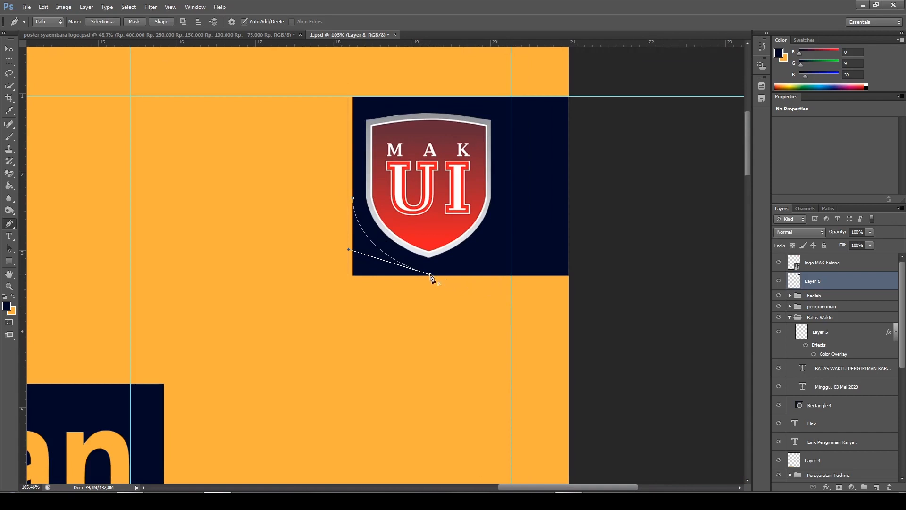
pyautogui.click(430, 300)
pyautogui.click(322, 308)
pyautogui.click(322, 243)
pyautogui.click(352, 200)
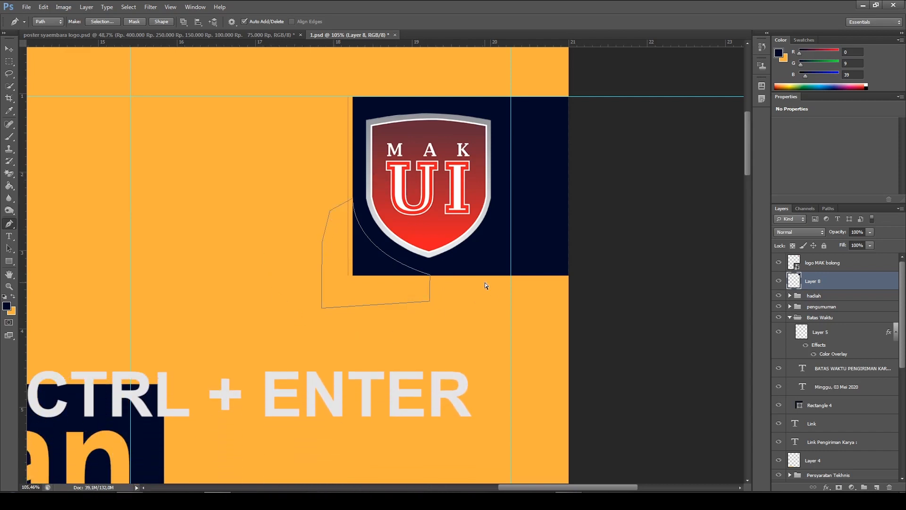
# Convert the path to a selection, cut the lower-left corner off the navy box, and deselect the layer
pyautogui.hotkey('ctrl', 'Return')
pyautogui.hotkey('ctrl', 'x')
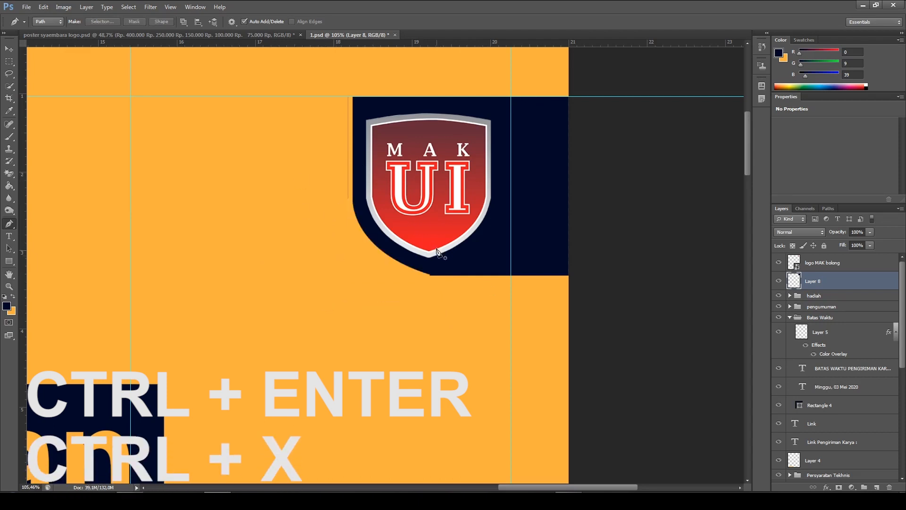
pyautogui.scroll(-3, 445, 285)
pyautogui.scroll(-4, 445, 285)
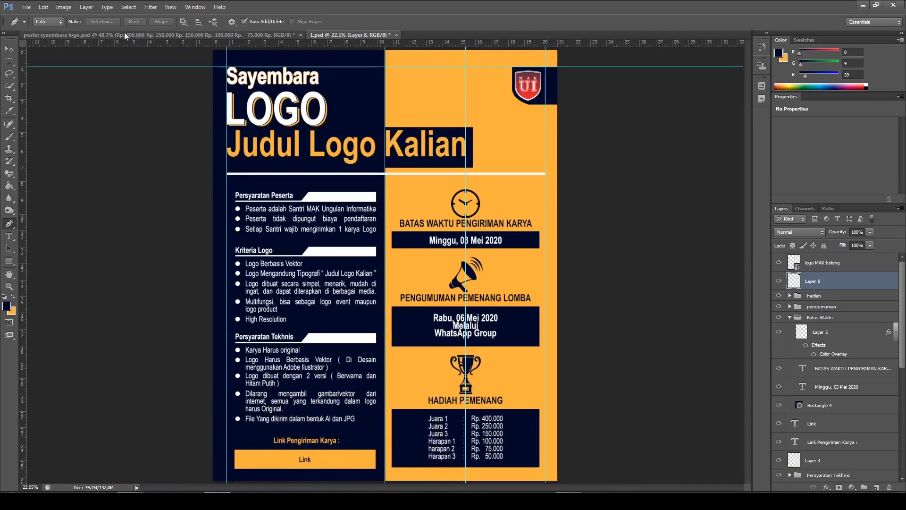
pyautogui.press('v')
pyautogui.keyDown('ctrl'); pyautogui.click(678, 138); pyautogui.keyUp('ctrl')
pyautogui.scroll(-2, 467, 187)
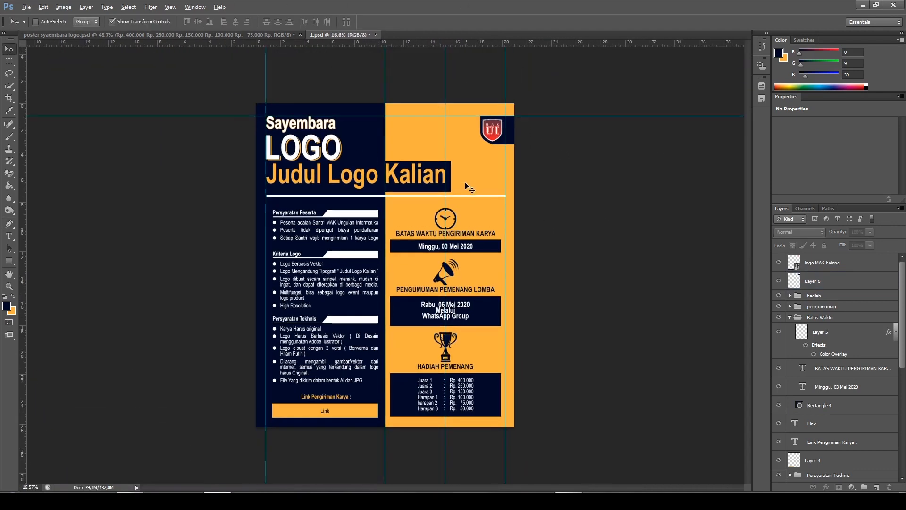
# Compare the working poster 1.psd with the reference poster syaembara logo.psd, examining the header background and decorative details
pyautogui.click(197, 35)
pyautogui.scroll(-2, 375, 212)
pyautogui.scroll(-3, 376, 212)
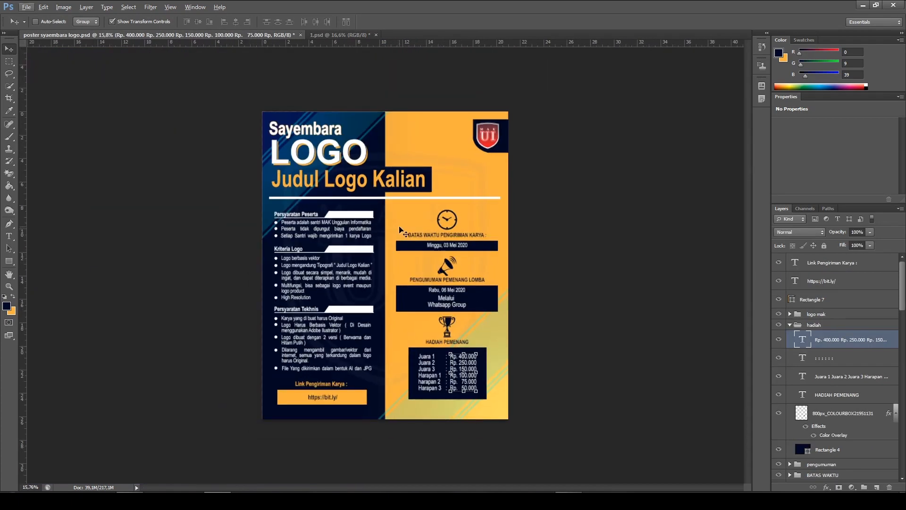
pyautogui.scroll(1, 400, 230)
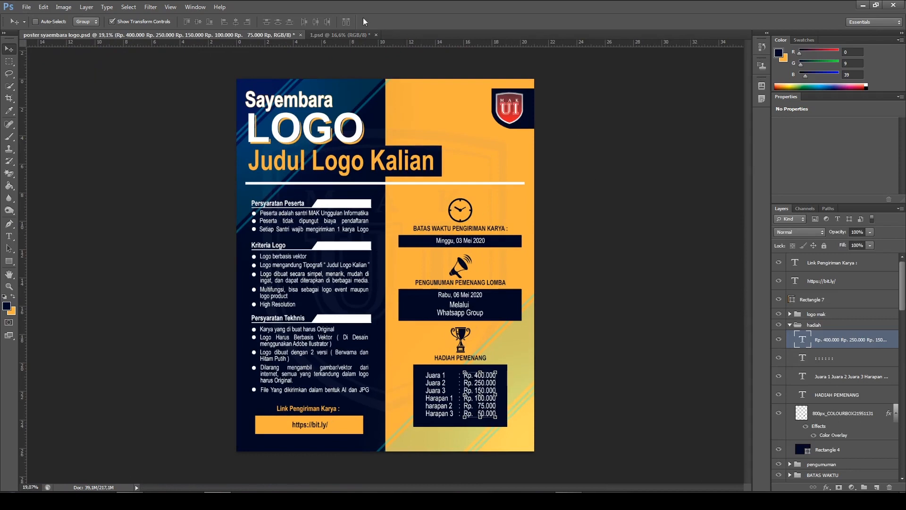
pyautogui.click(341, 35)
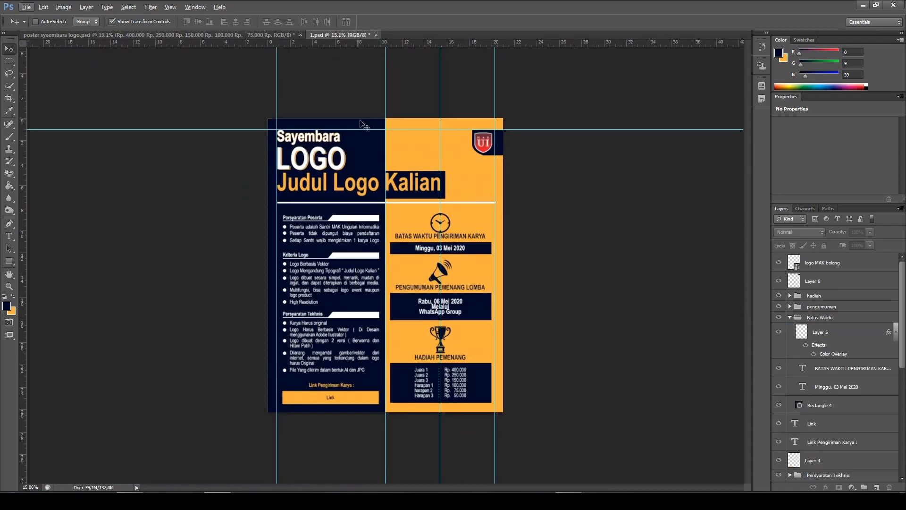
pyautogui.click(259, 35)
pyautogui.scroll(1, 329, 149)
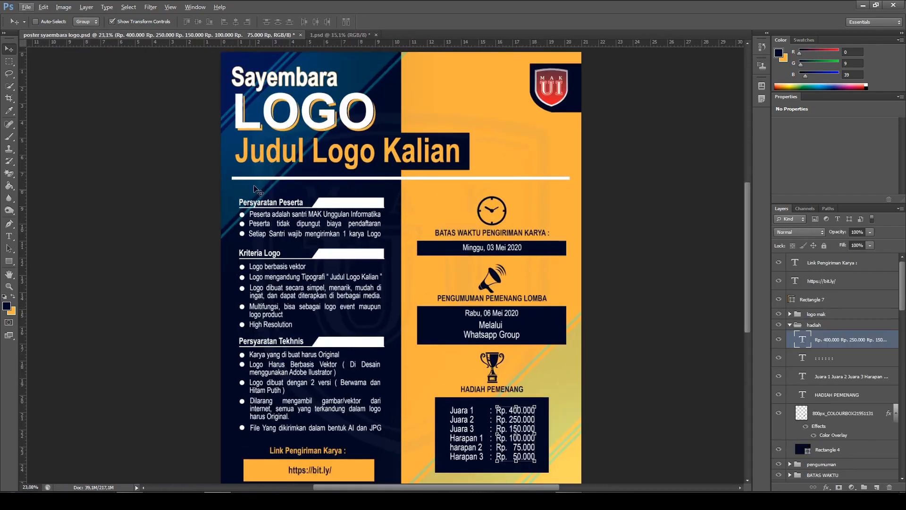
pyautogui.scroll(1, 328, 109)
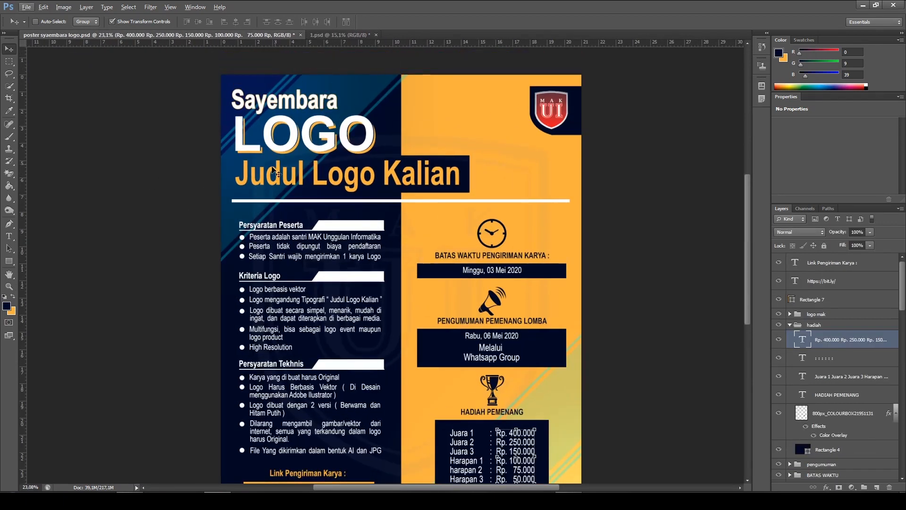
pyautogui.click(341, 36)
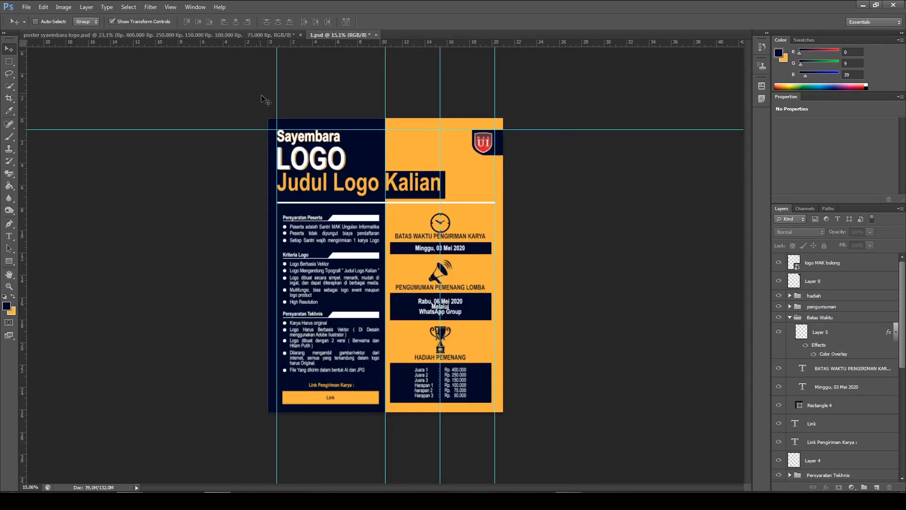
pyautogui.click(192, 35)
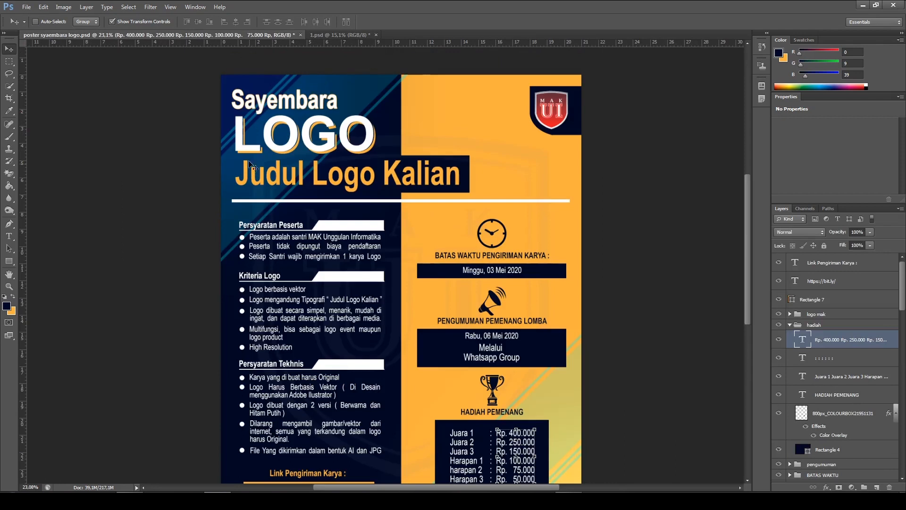
# Add a new empty layer directly above Layer 3 in 1.psd
pyautogui.click(325, 34)
pyautogui.scroll(-5, 826, 338)
pyautogui.scroll(-1, 827, 338)
pyautogui.scroll(1, 853, 455)
pyautogui.scroll(-1, 853, 455)
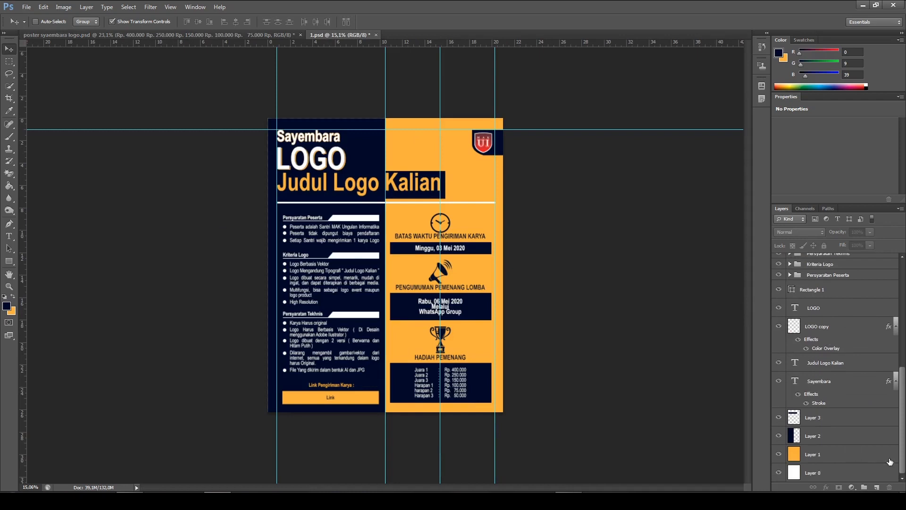
pyautogui.click(827, 422)
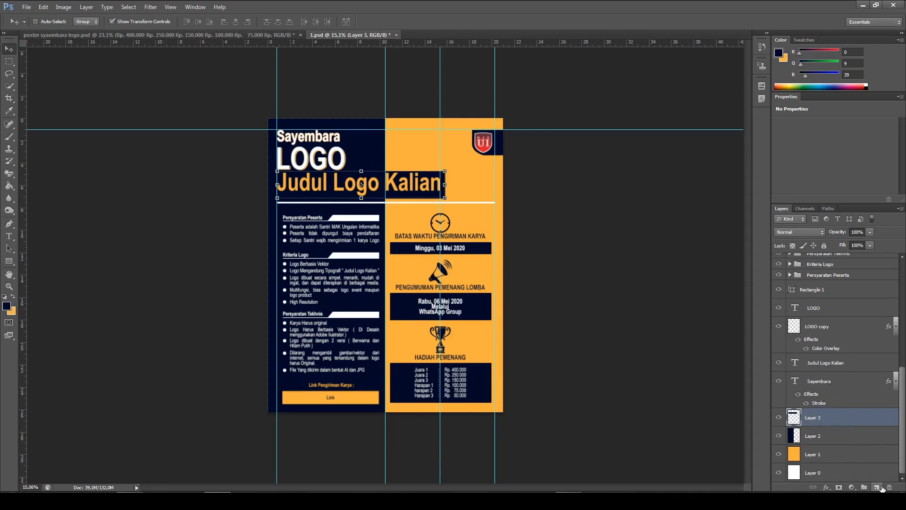
pyautogui.click(880, 488)
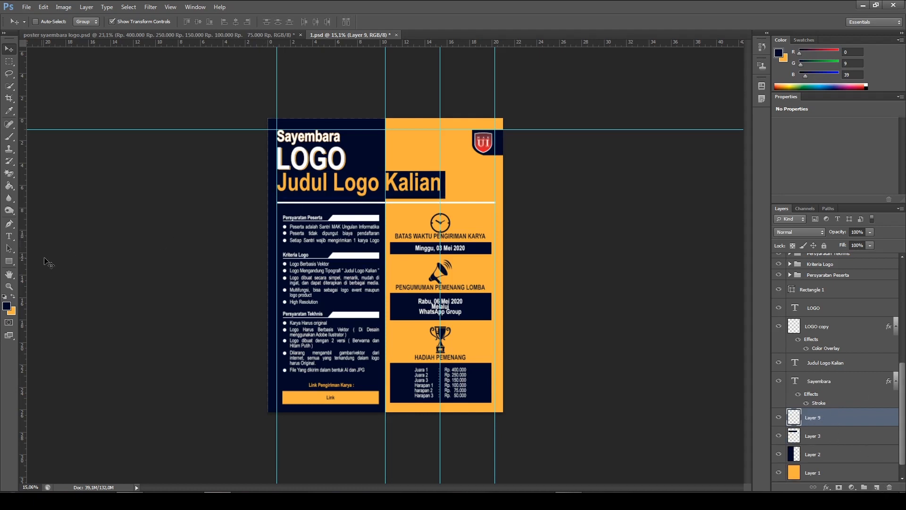
# Draw a wide rectangle shape of about 5177 by 917 px across the poster, extending past both sides at the Judul Logo Kalian title
pyautogui.click(85, 36)
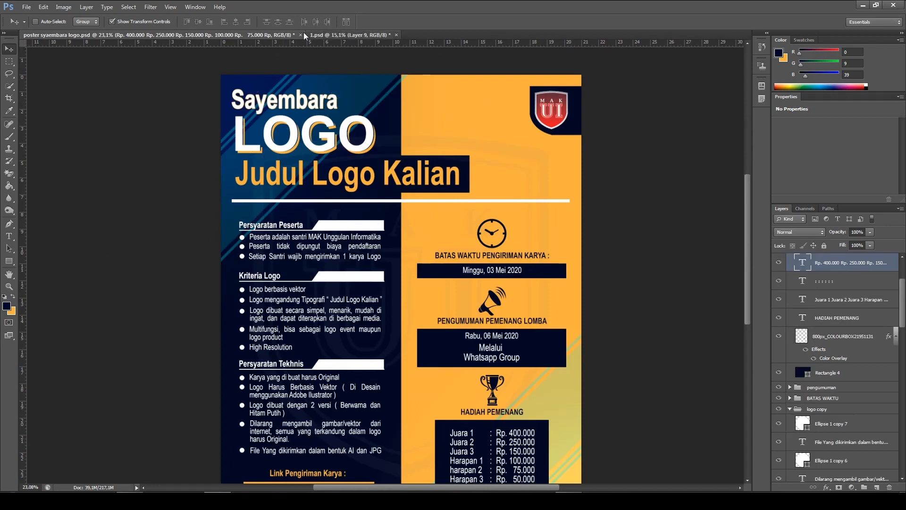
pyautogui.click(330, 35)
pyautogui.click(9, 261)
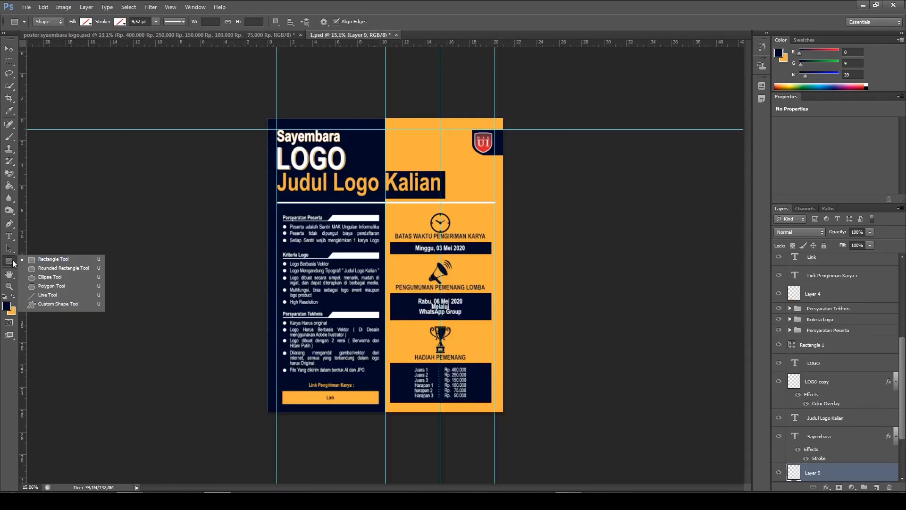
pyautogui.click(63, 258)
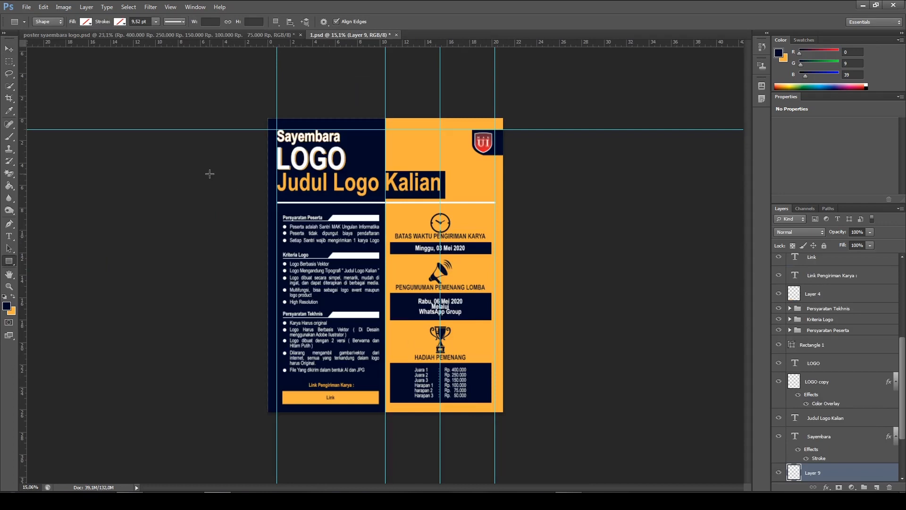
pyautogui.moveTo(210, 174); pyautogui.dragTo(577, 238)
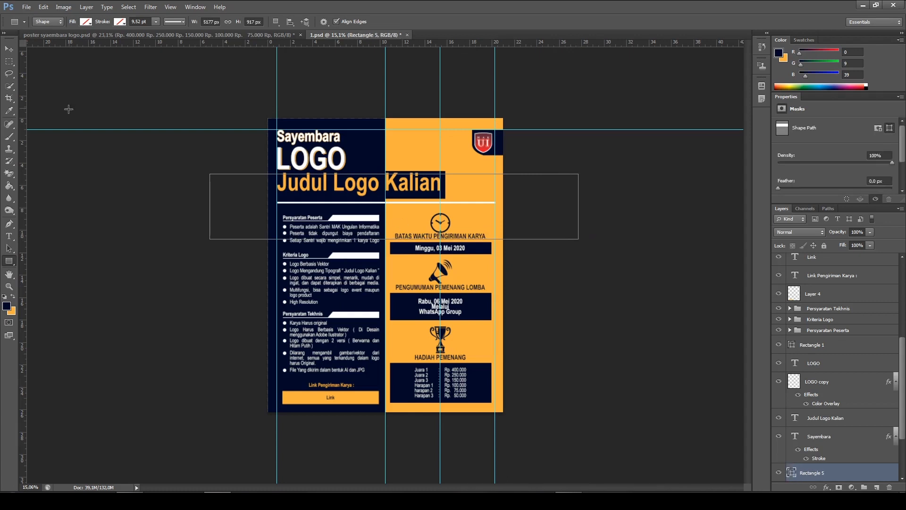
# Fill the wide rectangle with the bright cyan colour 00fff6
pyautogui.click(86, 22)
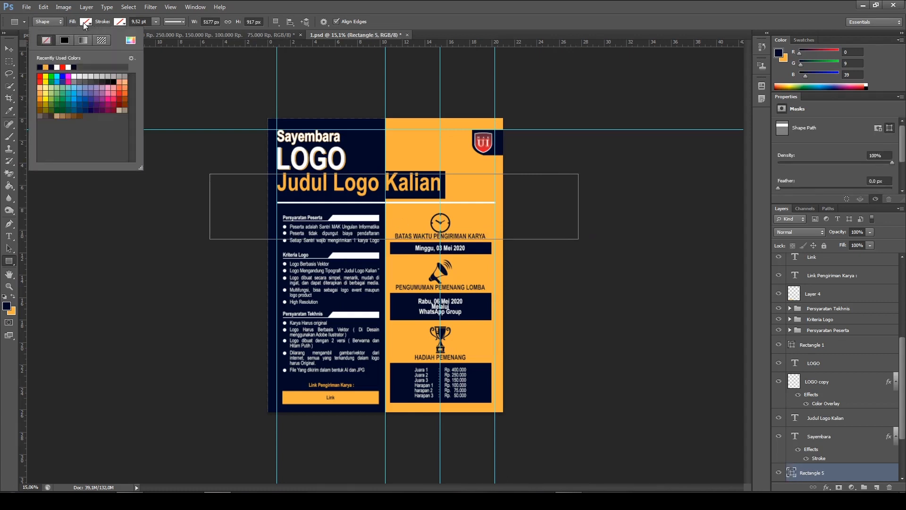
pyautogui.click(131, 40)
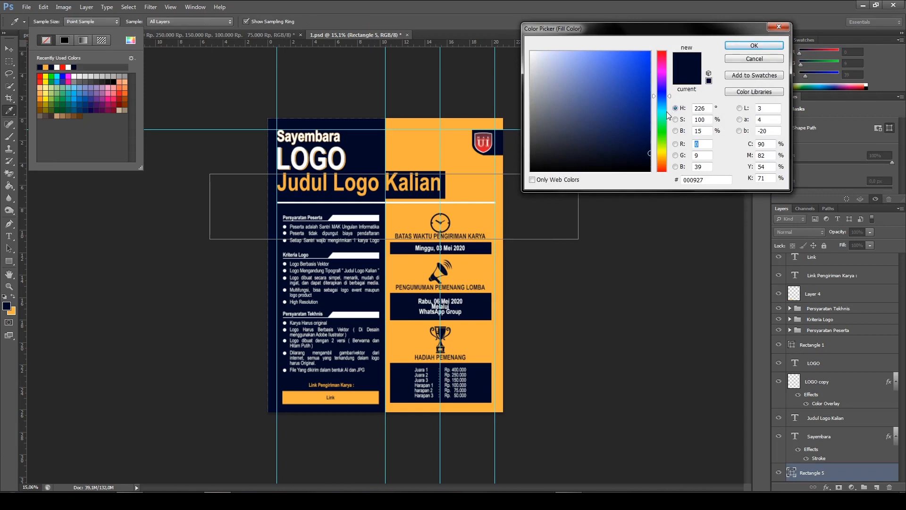
pyautogui.click(664, 112)
pyautogui.moveTo(645, 101); pyautogui.dragTo(651, 52)
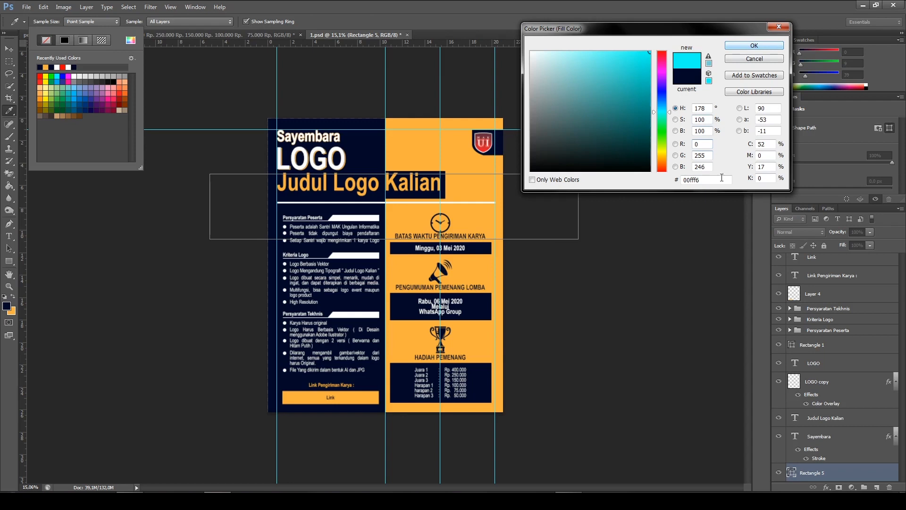
pyautogui.moveTo(711, 179); pyautogui.dragTo(630, 187)
pyautogui.click(707, 181)
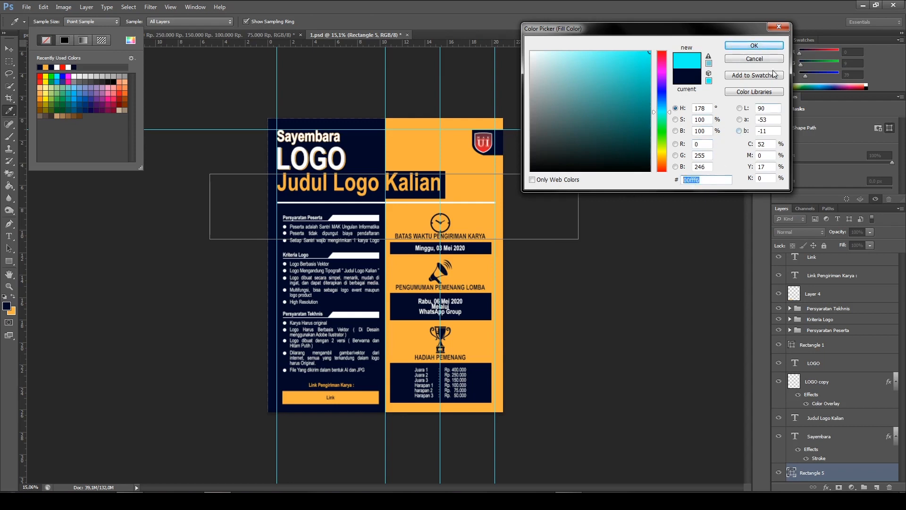
pyautogui.click(754, 46)
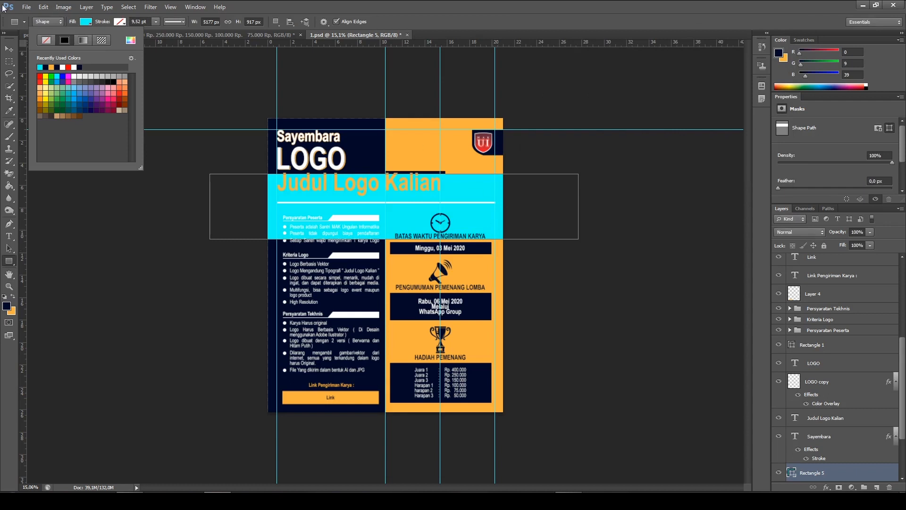
# Rotate the cyan rectangle by -45 degrees and move it diagonally across the poster's upper-left corner behind the title
pyautogui.click(9, 48)
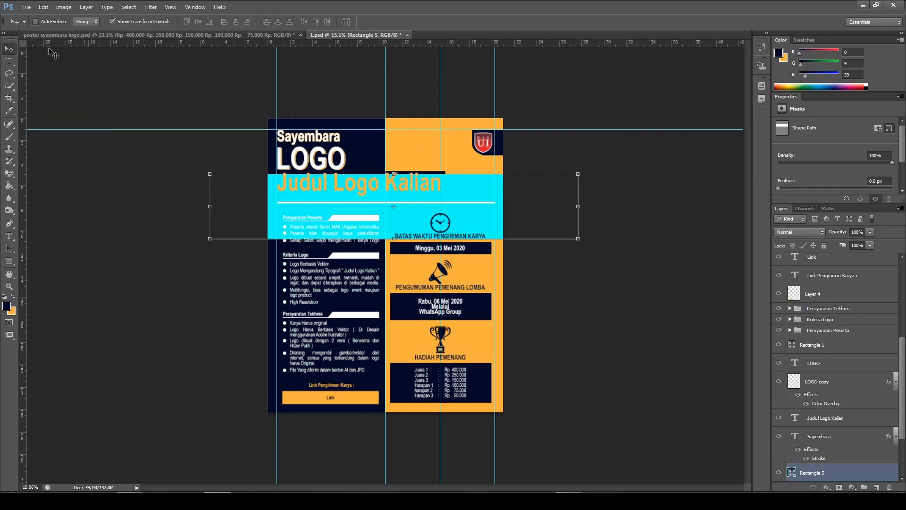
pyautogui.click(578, 175)
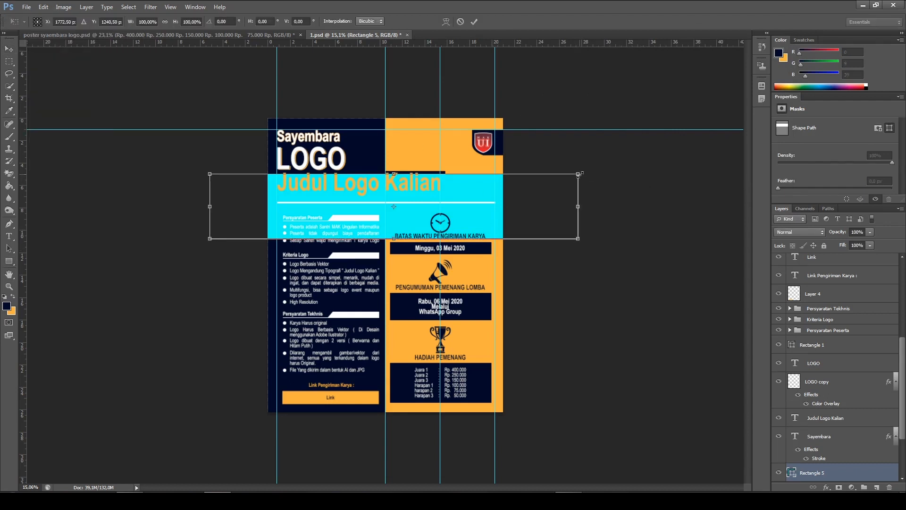
pyautogui.moveTo(601, 160); pyautogui.dragTo(505, 64)
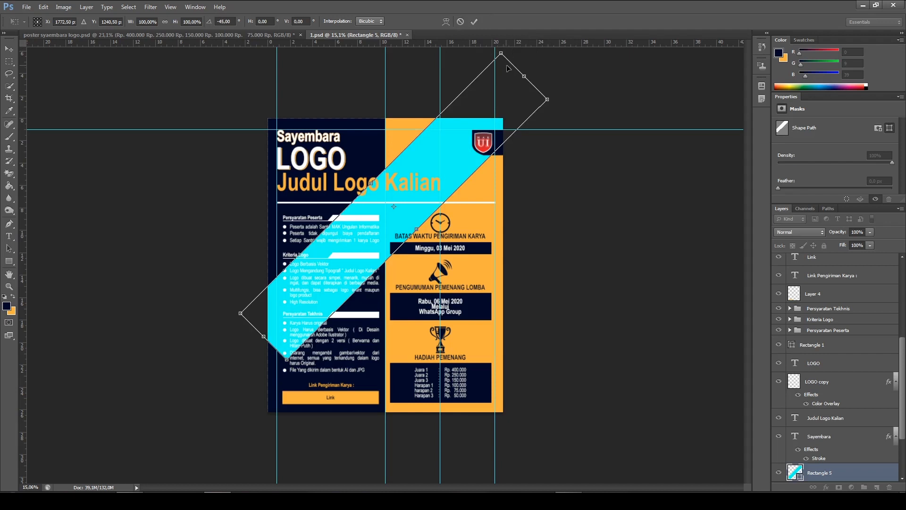
pyautogui.click(472, 23)
pyautogui.moveTo(479, 181); pyautogui.dragTo(390, 131)
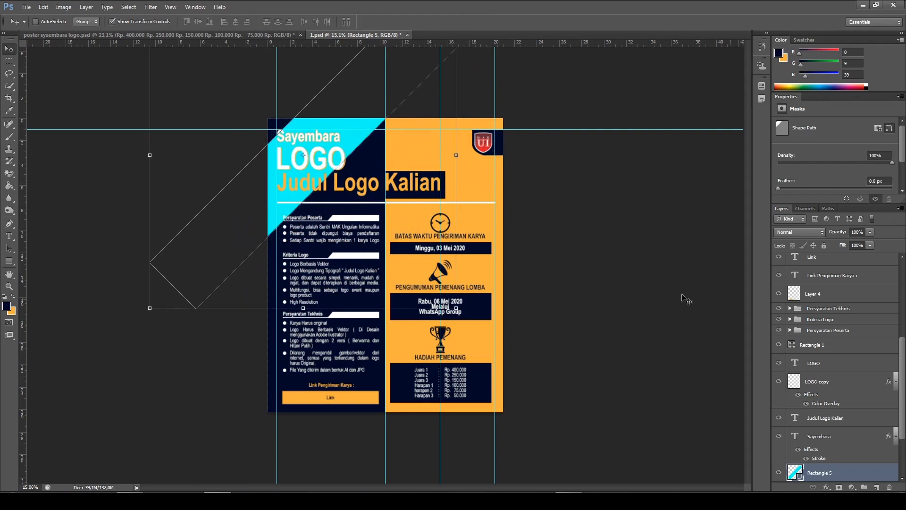
# Lower the opacity of the diagonal cyan band to 32%
pyautogui.scroll(2, 261, 156)
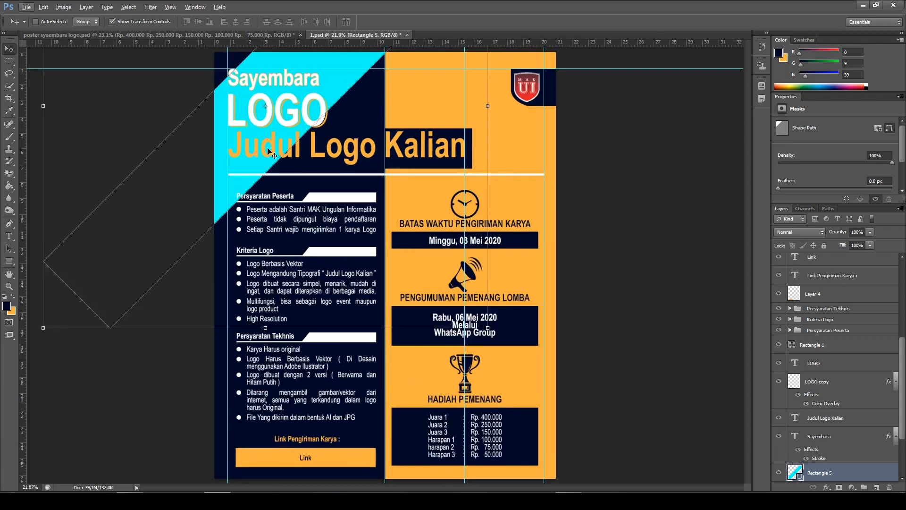
pyautogui.click(870, 232)
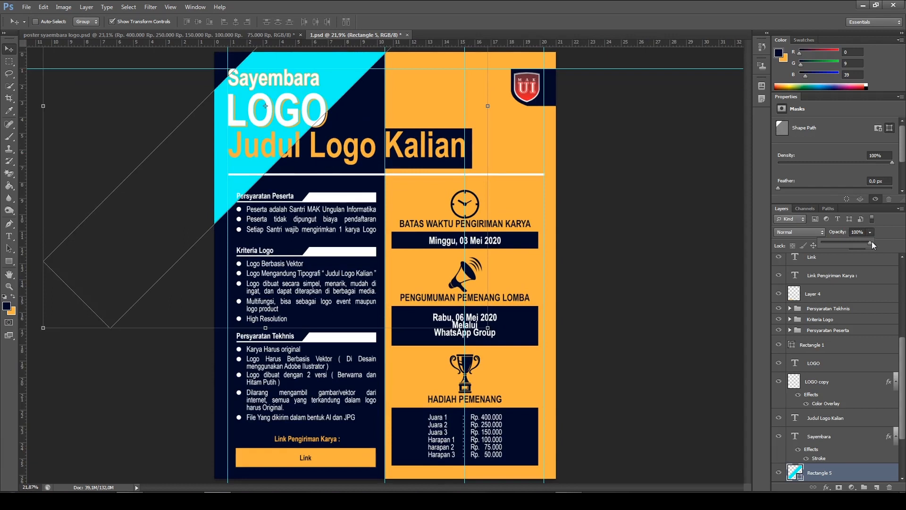
pyautogui.moveTo(850, 244); pyautogui.dragTo(837, 241)
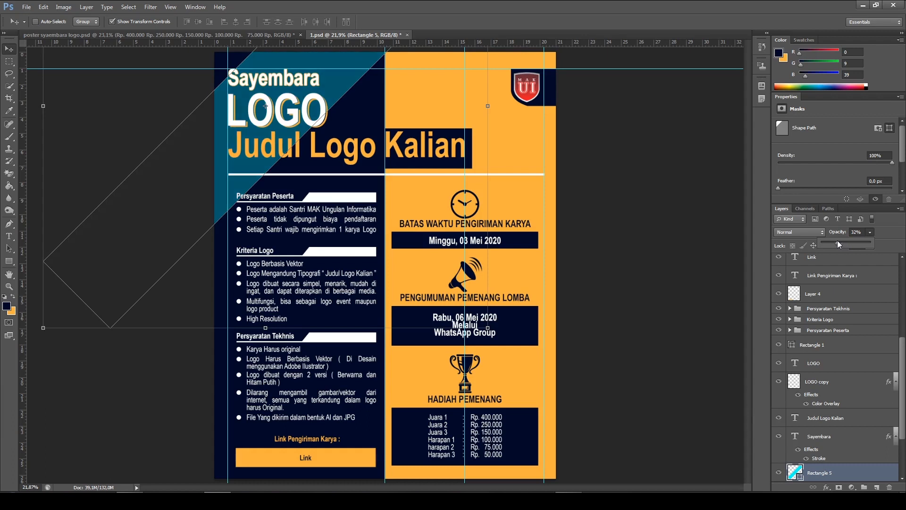
# Reduce the wide diagonal cyan band's opacity to 15% and deselect it
pyautogui.click(856, 231)
pyautogui.scroll(-2, 514, 139)
pyautogui.press('alt')
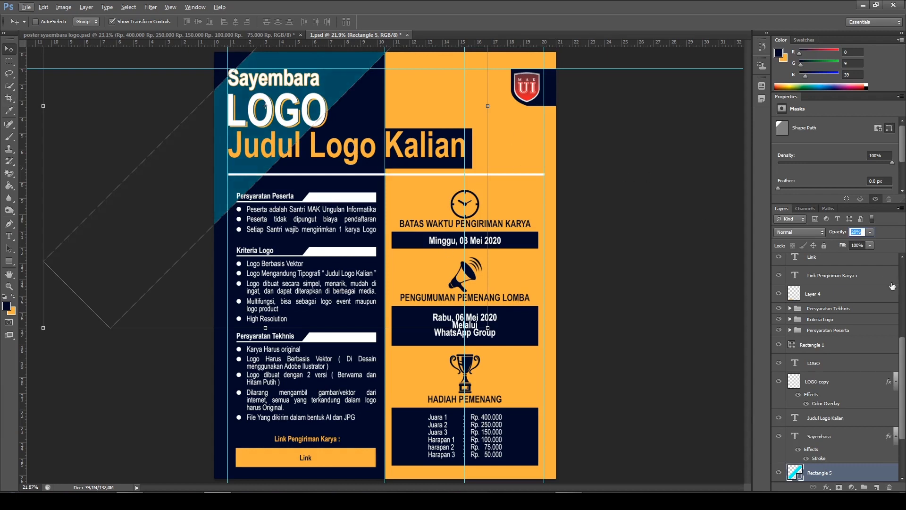
pyautogui.click(870, 232)
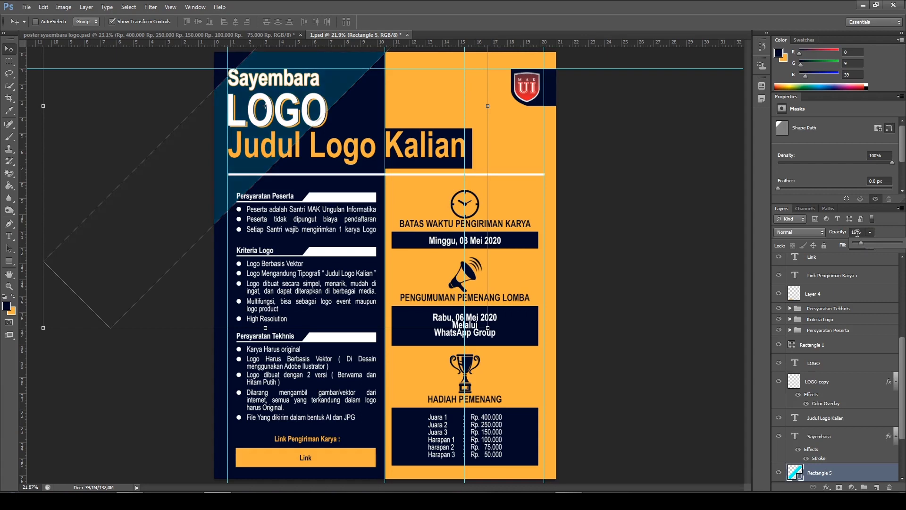
pyautogui.click(853, 232)
pyautogui.write('15')
pyautogui.press('Return')
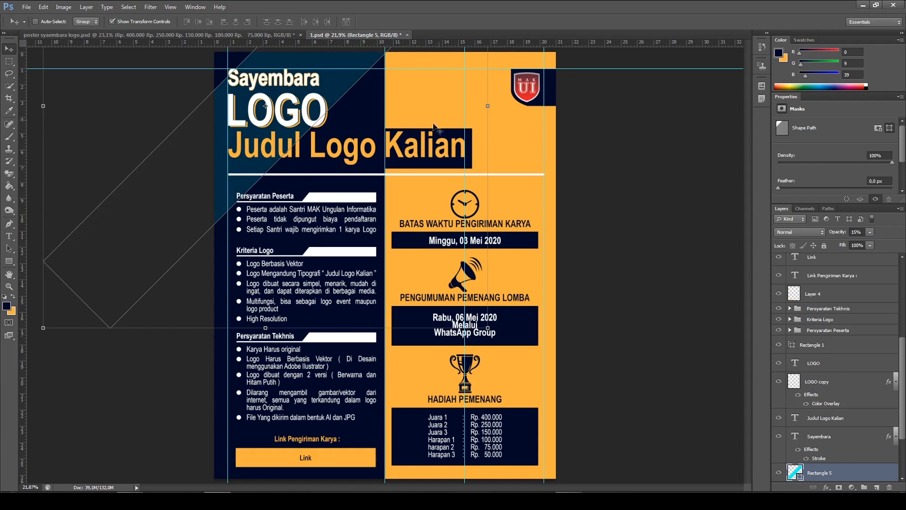
pyautogui.keyDown('ctrl'); pyautogui.click(640, 161); pyautogui.keyUp('ctrl')
# Draw a thin horizontal rectangle about 3927 by 28 px across the poster and fill it with the recently used bright cyan
pyautogui.scroll(-3, 344, 145)
pyautogui.scroll(3, 348, 150)
pyautogui.scroll(2, 269, 147)
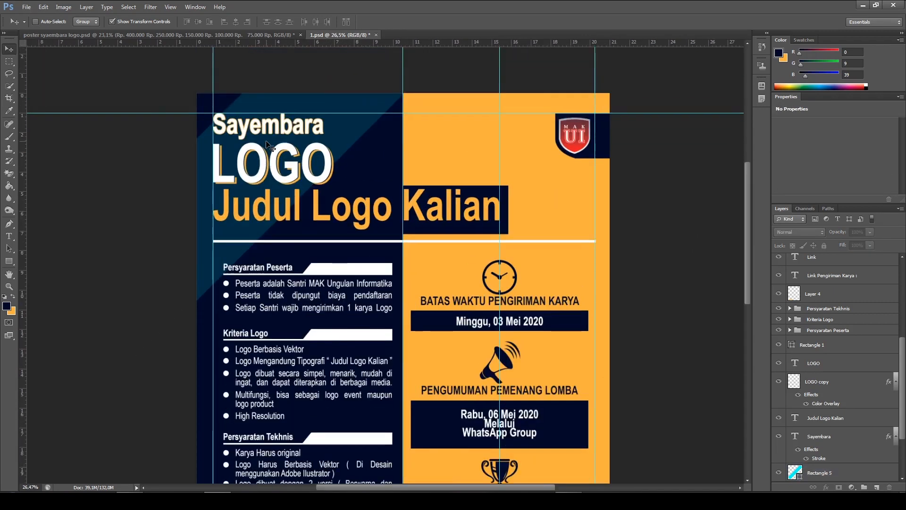
pyautogui.click(10, 262)
pyautogui.click(51, 260)
pyautogui.scroll(-2, 173, 305)
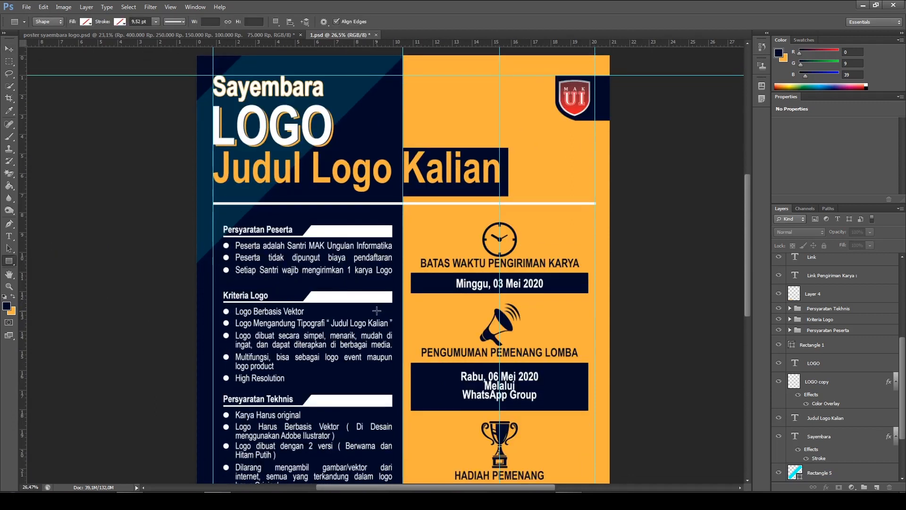
pyautogui.moveTo(164, 279); pyautogui.dragTo(654, 282)
pyautogui.click(86, 22)
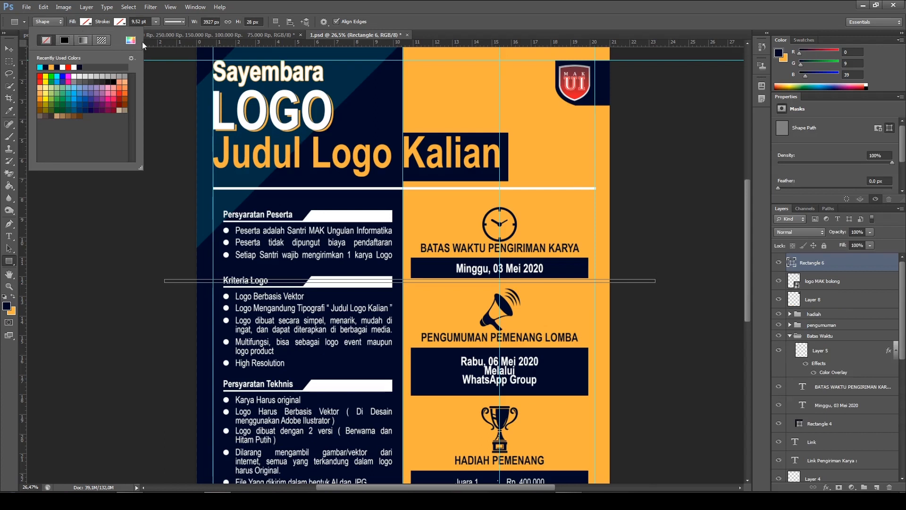
pyautogui.click(40, 67)
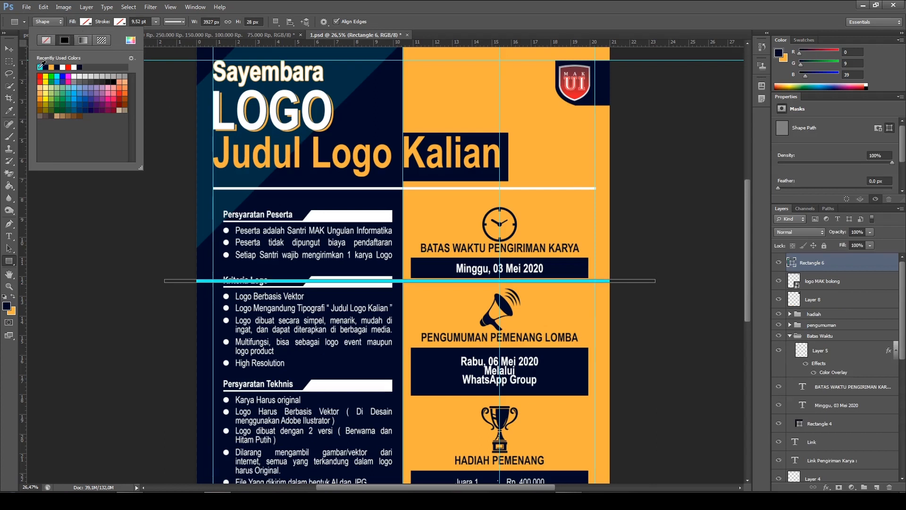
# Rotate the thin cyan stripe by -45 degrees and place it just beside the lower-right edge of the wide diagonal band
pyautogui.click(10, 49)
pyautogui.hotkey('ctrl', 't')
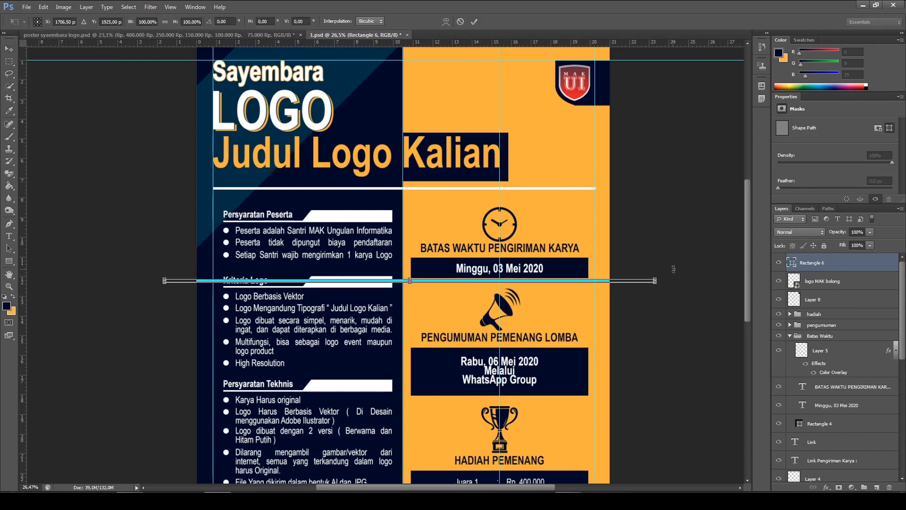
pyautogui.moveTo(674, 269); pyautogui.dragTo(574, 108)
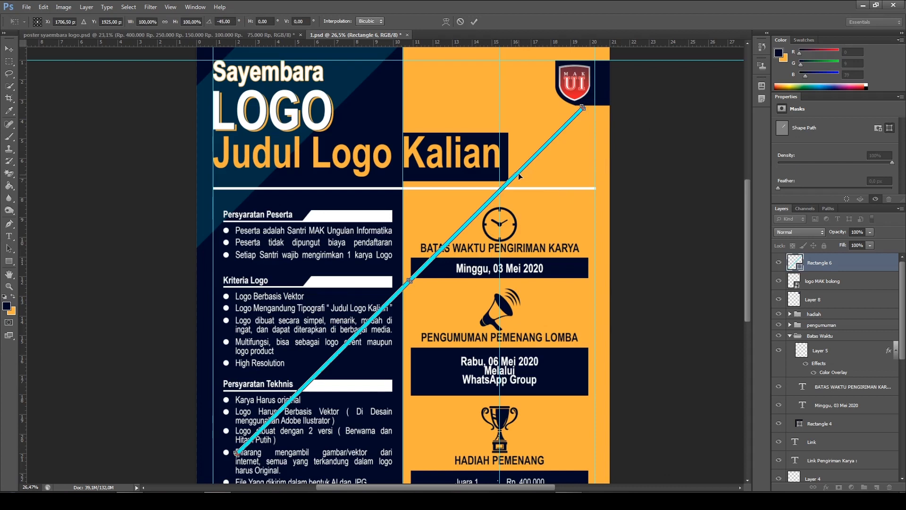
pyautogui.moveTo(516, 176); pyautogui.dragTo(437, 91)
pyautogui.scroll(3, 434, 169)
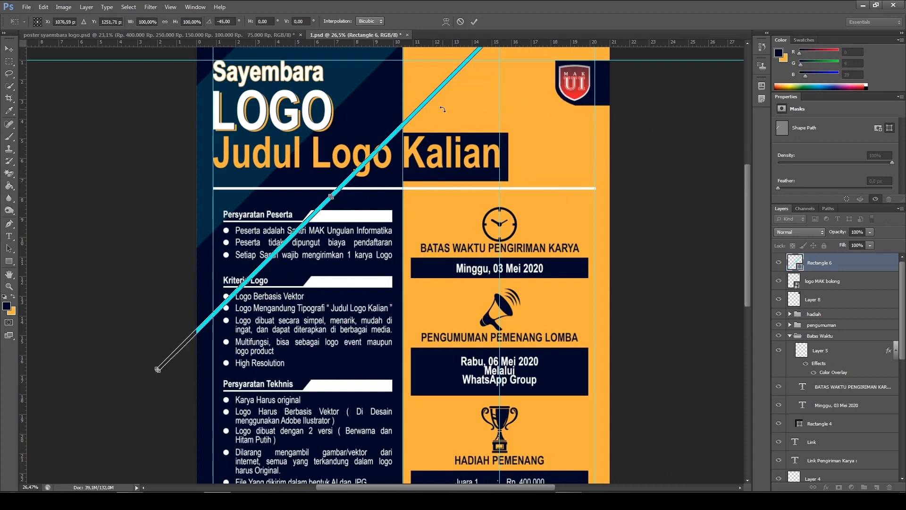
pyautogui.moveTo(431, 162); pyautogui.dragTo(384, 140)
pyautogui.click(473, 22)
# Move the thin stripe's layer behind the header text, directly above Rectangle 5
pyautogui.scroll(-1, 332, 261)
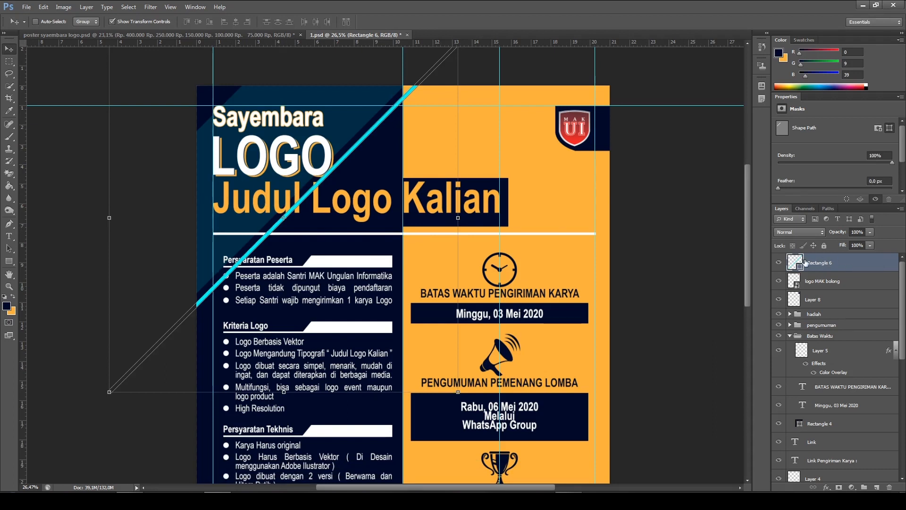
pyautogui.scroll(-1, 835, 446)
pyautogui.moveTo(849, 491); pyautogui.dragTo(851, 390)
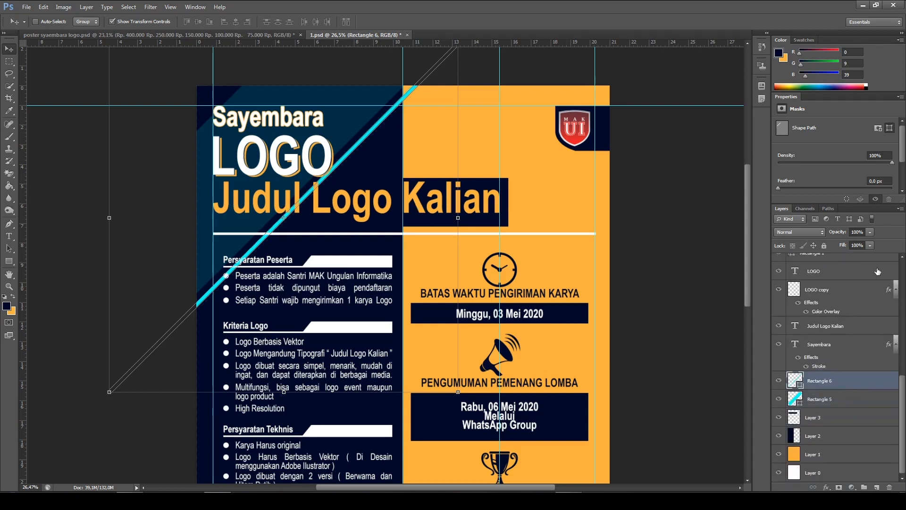
# Lower the thin diagonal stripe's opacity to 18% and deselect it
pyautogui.click(858, 231)
pyautogui.write('15')
pyautogui.press('Return')
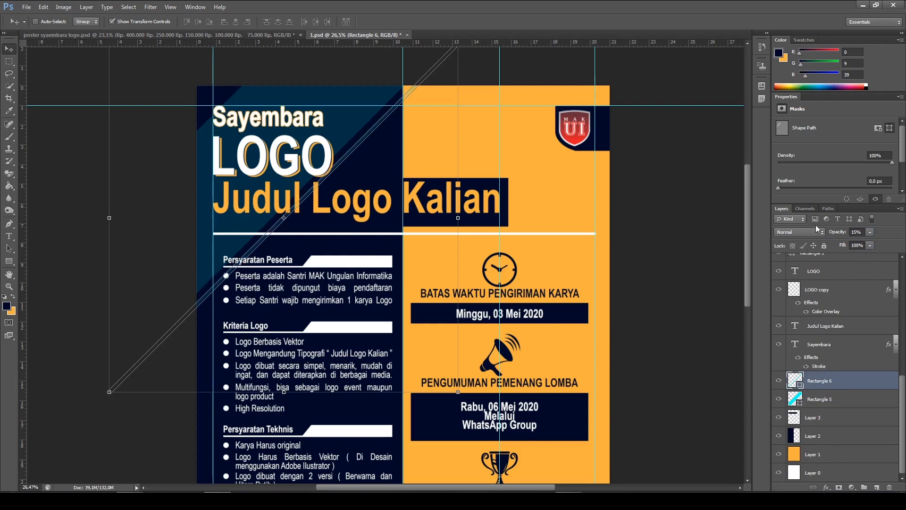
pyautogui.click(857, 232)
pyautogui.moveTo(843, 235); pyautogui.dragTo(846, 235)
pyautogui.keyDown('ctrl'); pyautogui.click(641, 206); pyautogui.keyUp('ctrl')
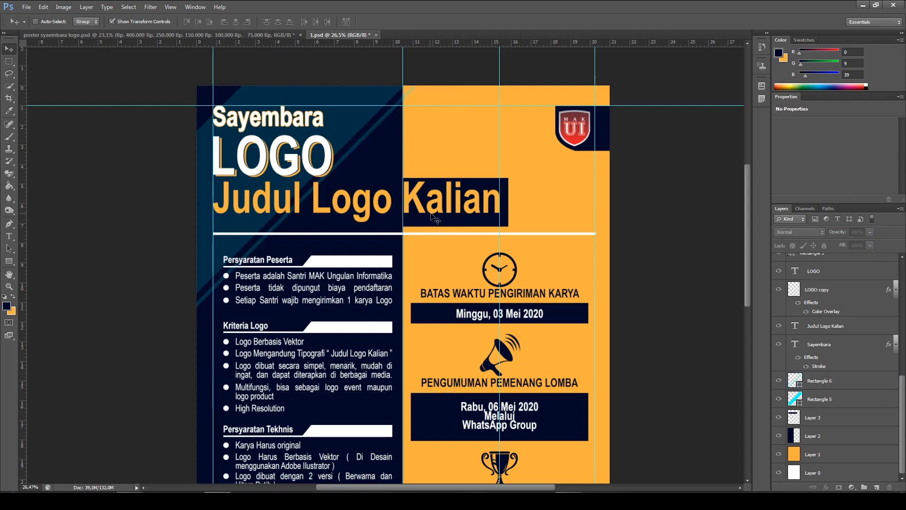
# Check the stripes in the reference poster, then duplicate the thin stripe and move the copy to the band's upper-left edge
pyautogui.click(815, 381)
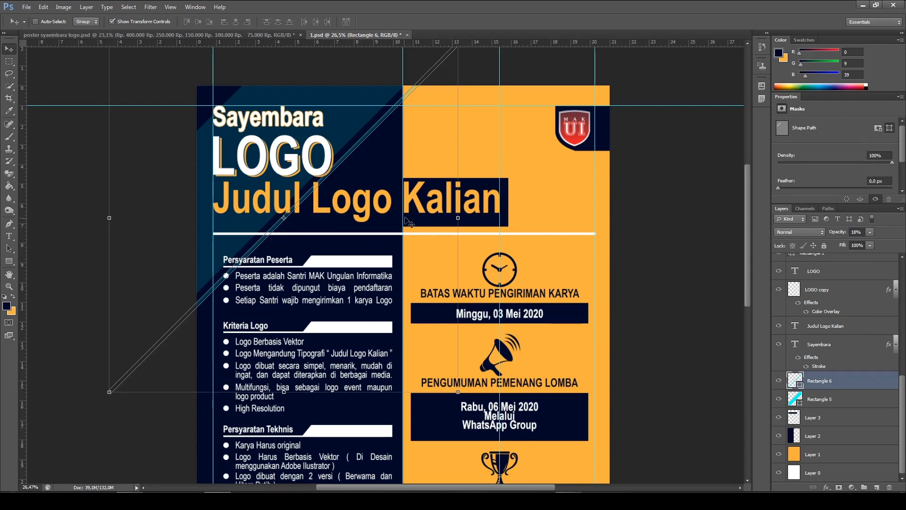
pyautogui.click(163, 34)
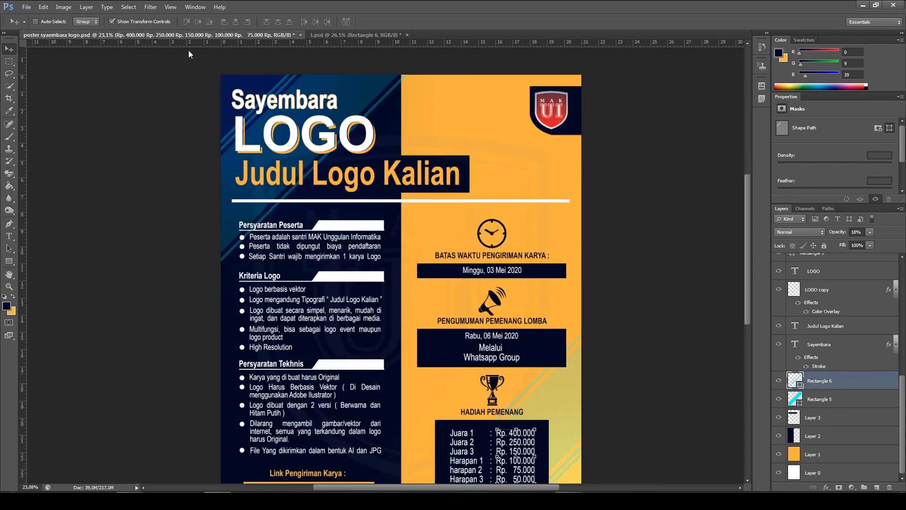
pyautogui.click(334, 34)
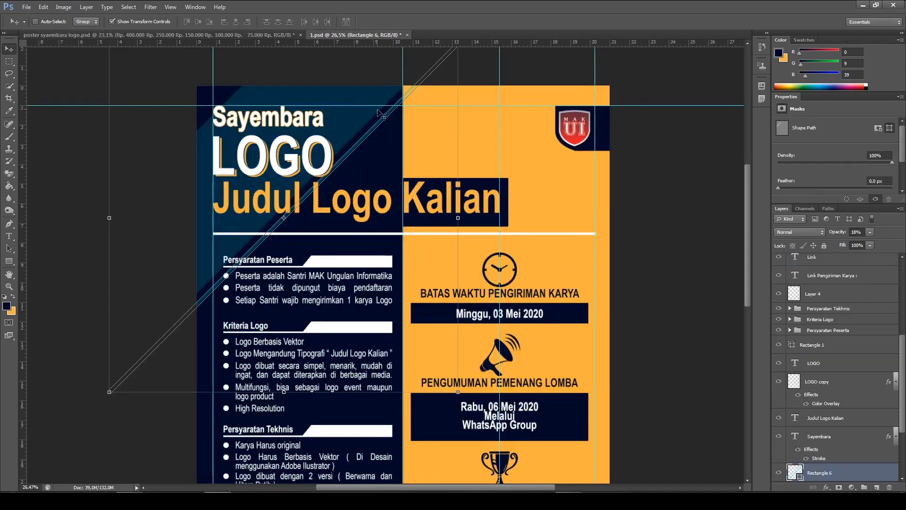
pyautogui.hotkey('ctrl', 'j')
pyautogui.moveTo(382, 186); pyautogui.dragTo(280, 109)
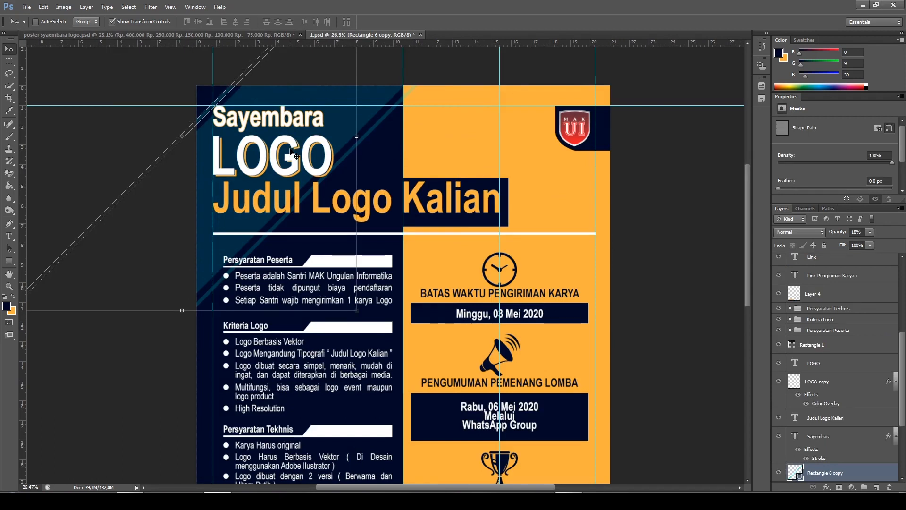
# Duplicate the upper-left stripe and offset the new copy slightly so the two run parallel
pyautogui.hotkey('ctrl', 'j')
pyautogui.moveTo(250, 145); pyautogui.dragTo(244, 139)
pyautogui.hotkey('shift', 'Down')
pyautogui.hotkey('shift', 'Down')
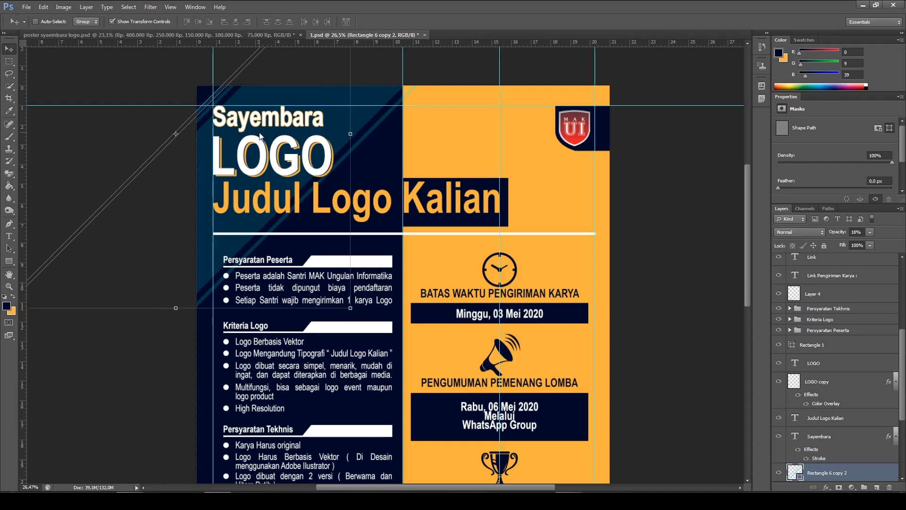
pyautogui.keyDown('ctrl'); pyautogui.click(624, 188); pyautogui.keyUp('ctrl')
# Compare the whole poster with the reference design in poster syaembara logo.psd and return to 1.psd
pyautogui.scroll(-4, 352, 208)
pyautogui.scroll(-2, 352, 208)
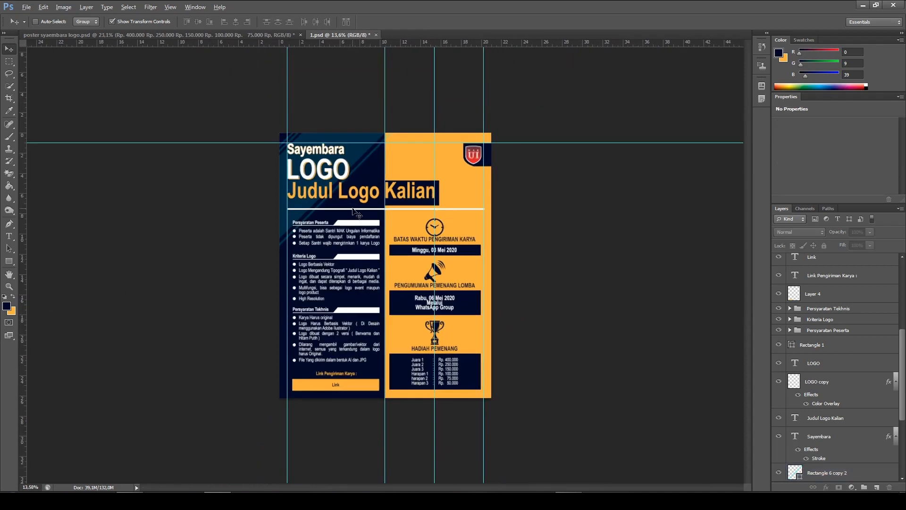
pyautogui.scroll(-2, 362, 221)
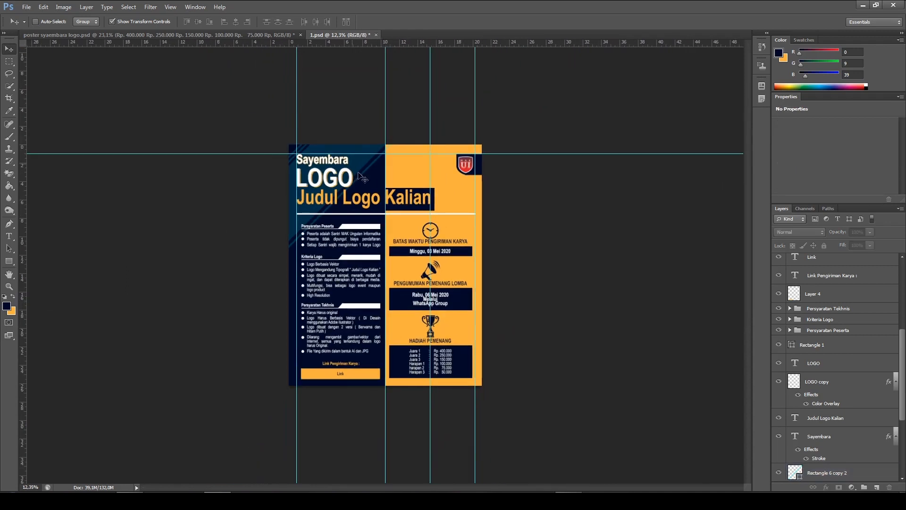
pyautogui.click(199, 35)
pyautogui.scroll(-3, 560, 439)
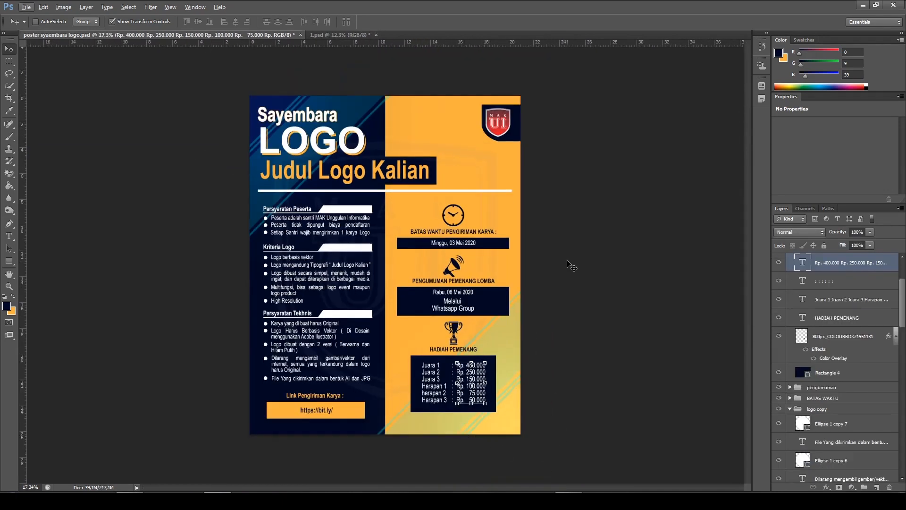
pyautogui.click(346, 36)
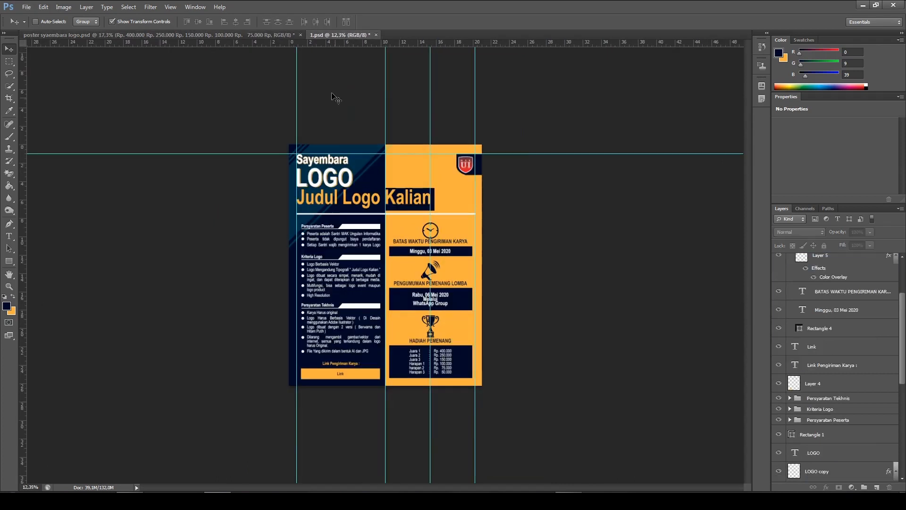
pyautogui.scroll(3, 322, 202)
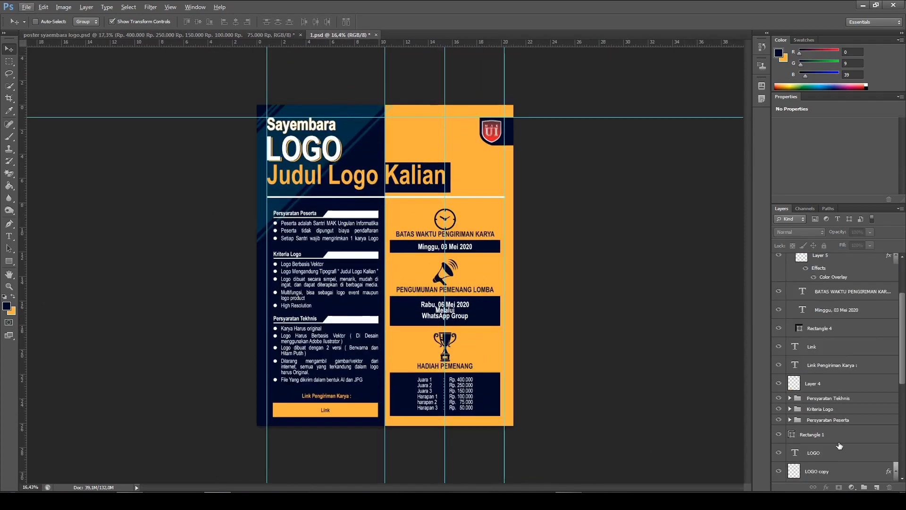
# Group the wide band and the three thin stripes, Rectangle 5 through Rectangle 6 copy 2, and check the group by toggling its visibility
pyautogui.scroll(-5, 840, 444)
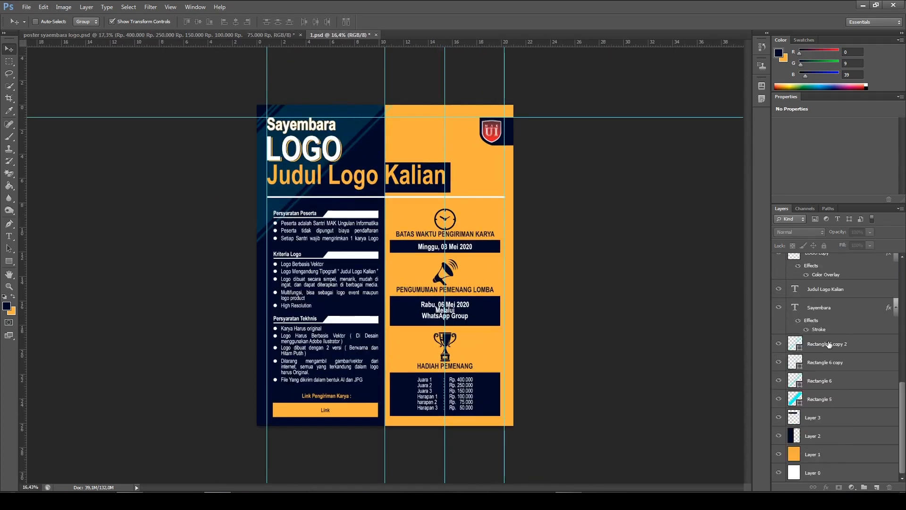
pyautogui.click(829, 344)
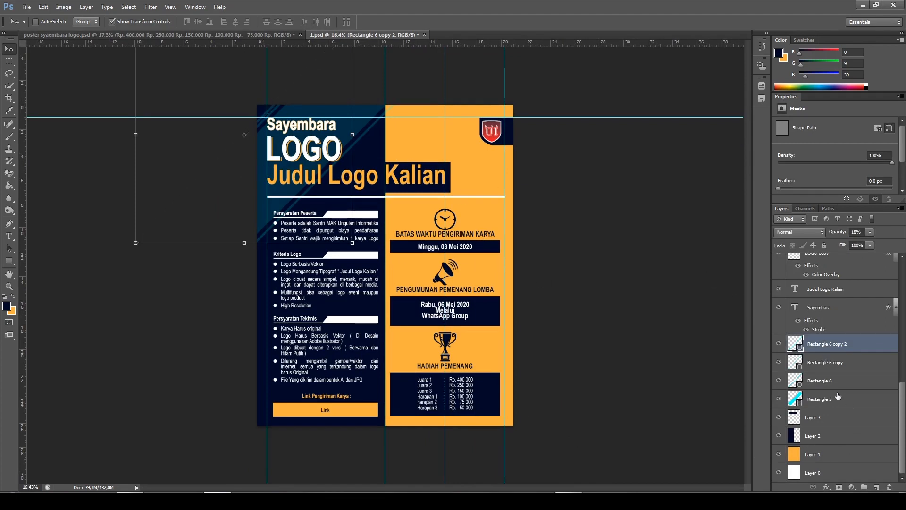
pyautogui.keyDown('shift'); pyautogui.click(808, 397); pyautogui.keyUp('shift')
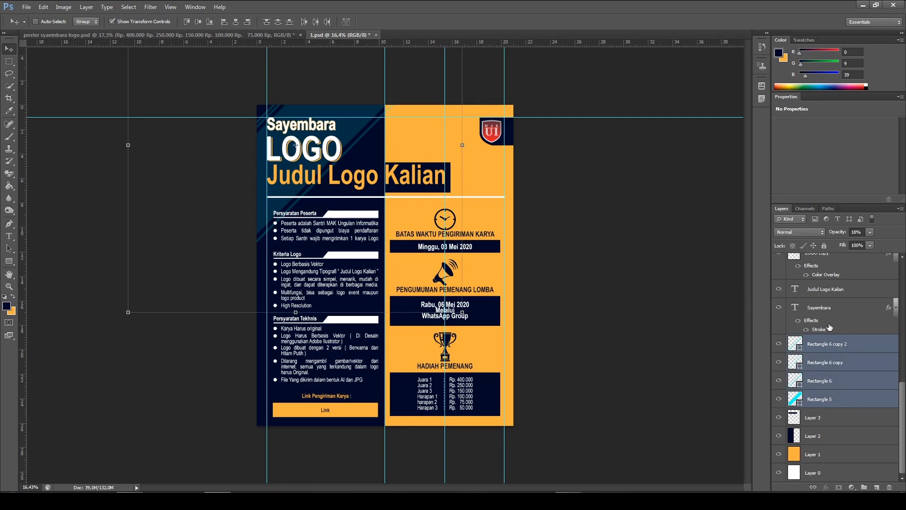
pyautogui.hotkey('ctrl', 'g')
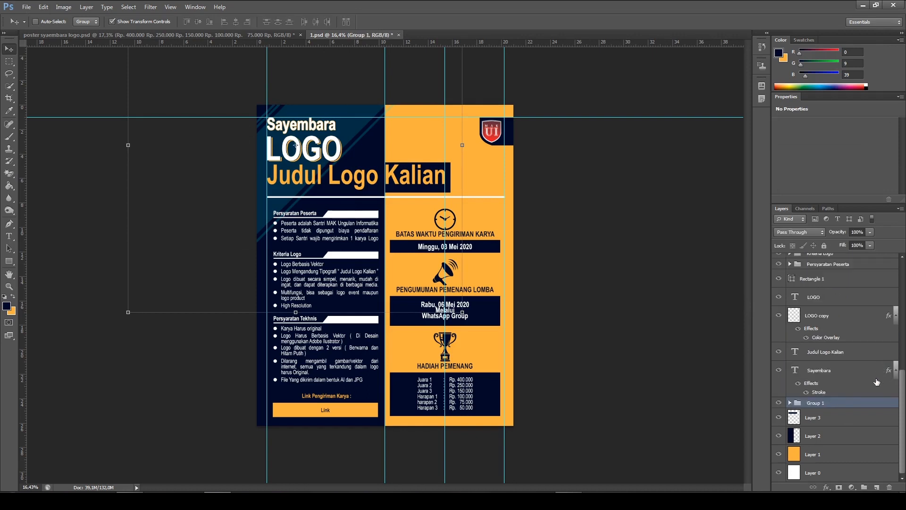
pyautogui.click(779, 403)
pyautogui.click(779, 404)
# Duplicate the diagonal stripe group and move the copy to the poster's lower-right area behind the prize section
pyautogui.hotkey('ctrl', 'j')
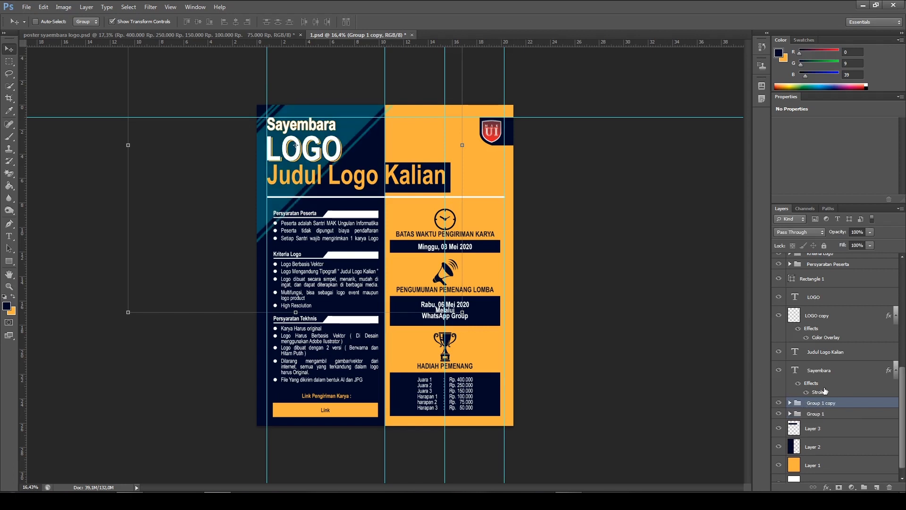
pyautogui.moveTo(347, 119); pyautogui.dragTo(487, 304)
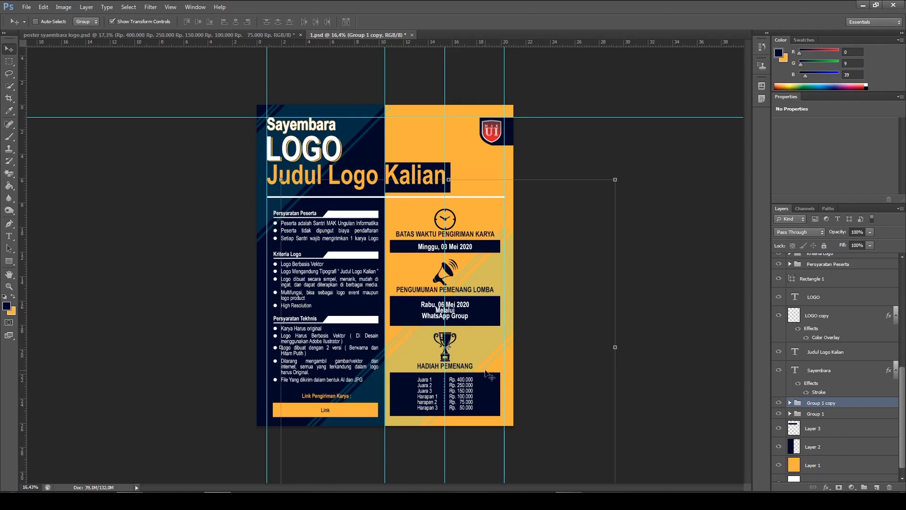
pyautogui.moveTo(494, 366); pyautogui.dragTo(496, 355)
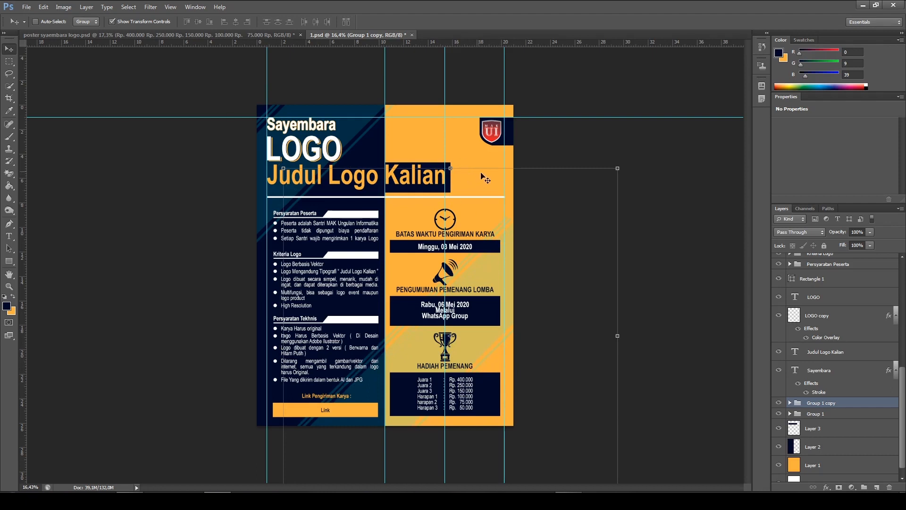
# Flip the duplicated diagonal stripe group, Group 1 copy, both horizontally and vertically
pyautogui.click(452, 167)
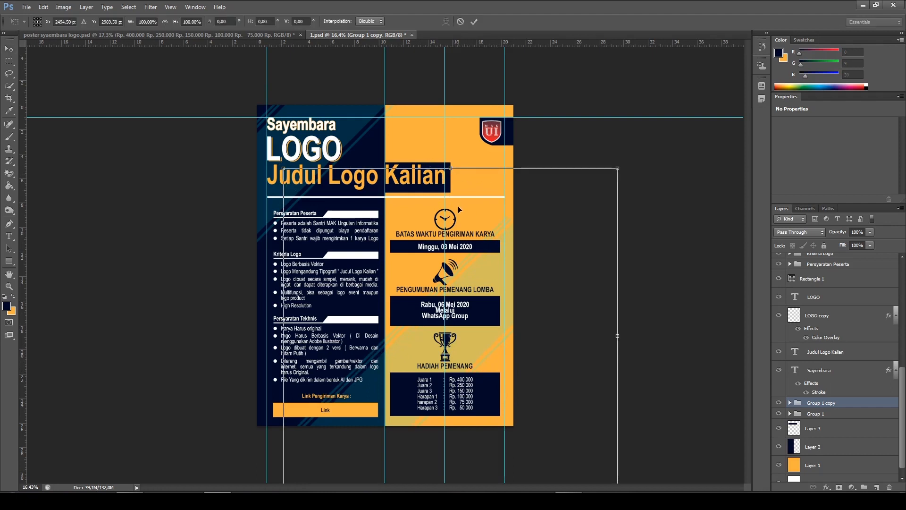
pyautogui.rightClick(477, 173)
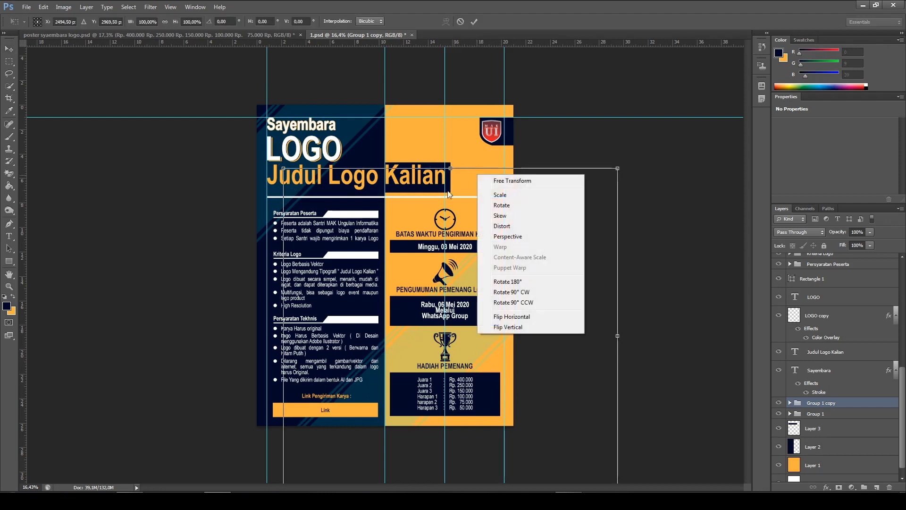
pyautogui.click(514, 317)
pyautogui.rightClick(428, 278)
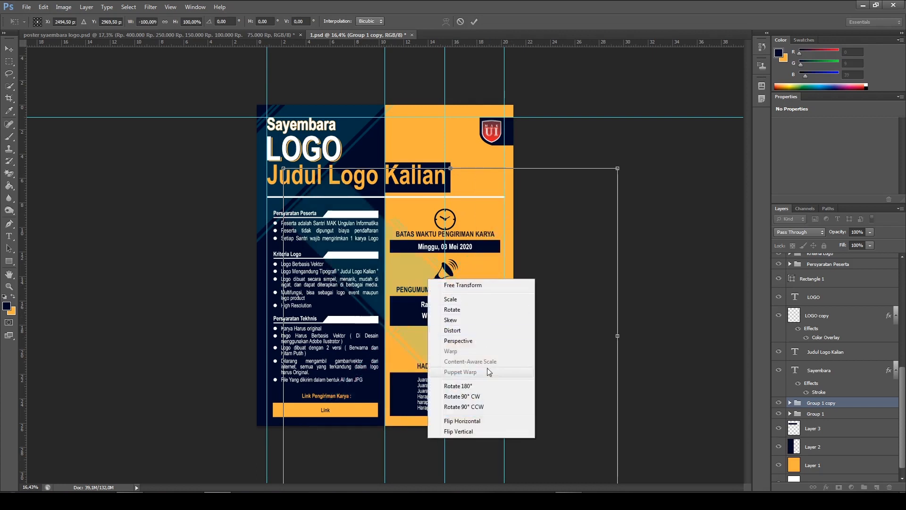
pyautogui.click(479, 432)
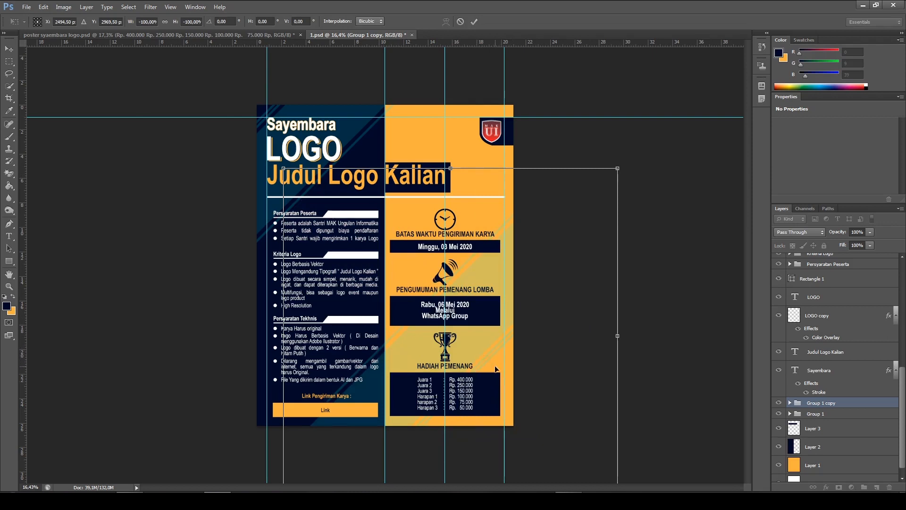
# Move the flipped stripe group into the poster's lower-right corner, fine-tune its position and apply the transform
pyautogui.moveTo(474, 348); pyautogui.dragTo(503, 381)
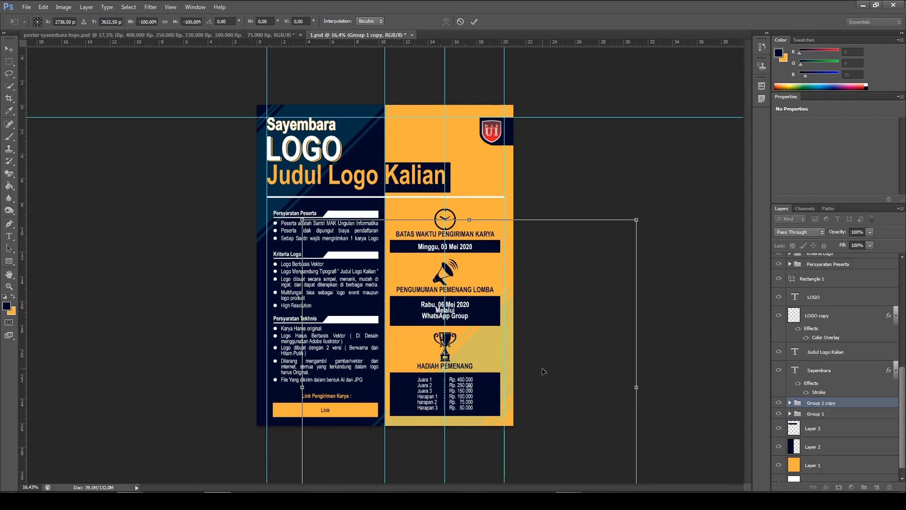
pyautogui.press('Right')
pyautogui.press('Right')
pyautogui.press('Right')
pyautogui.press('Right')
pyautogui.press('Right')
pyautogui.press('Right')
pyautogui.press('Right')
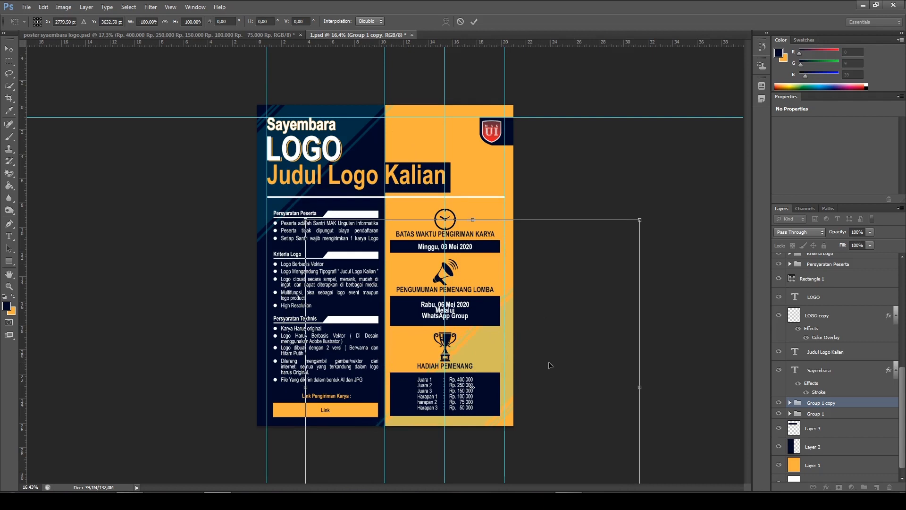
pyautogui.press('Left')
pyautogui.press('Down')
pyautogui.press('Down')
pyautogui.click(474, 21)
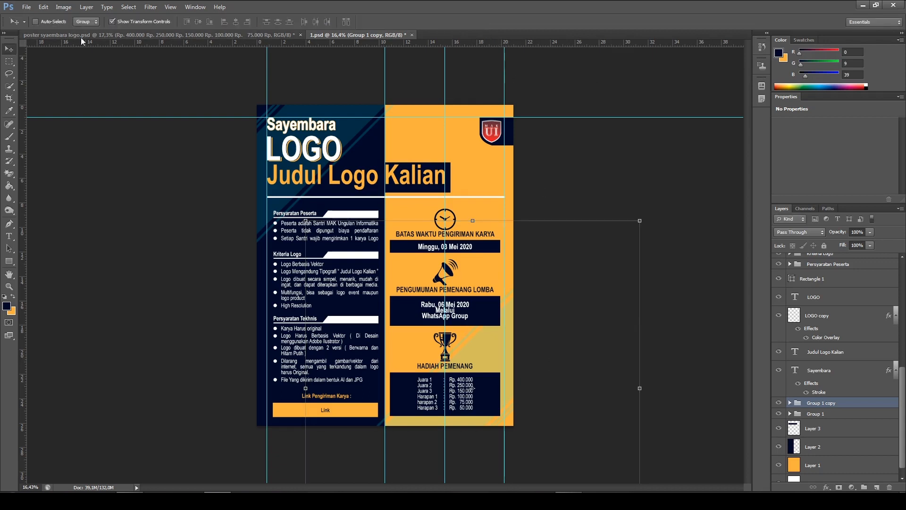
# Examine the background shield watermark and corner stripes in poster syaembara logo.psd, then return to 1.psd
pyautogui.keyDown('ctrl'); pyautogui.click(192, 97); pyautogui.keyUp('ctrl')
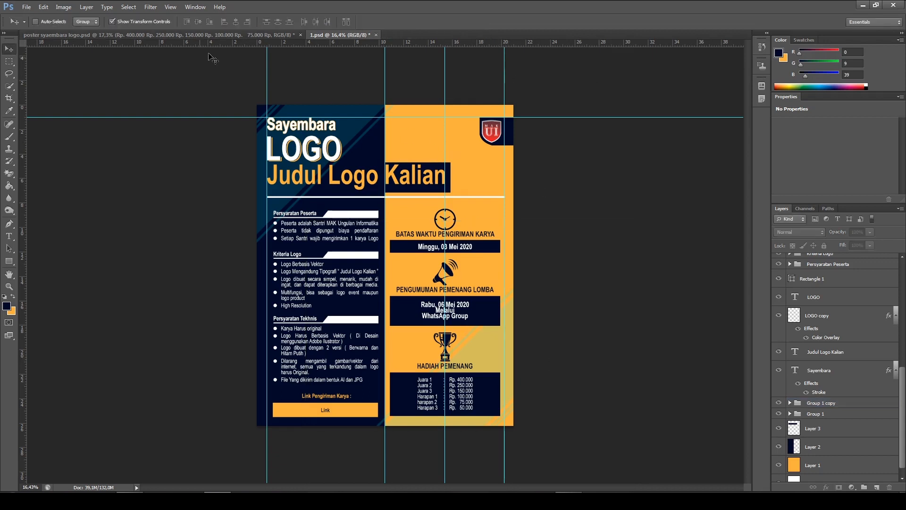
pyautogui.click(162, 34)
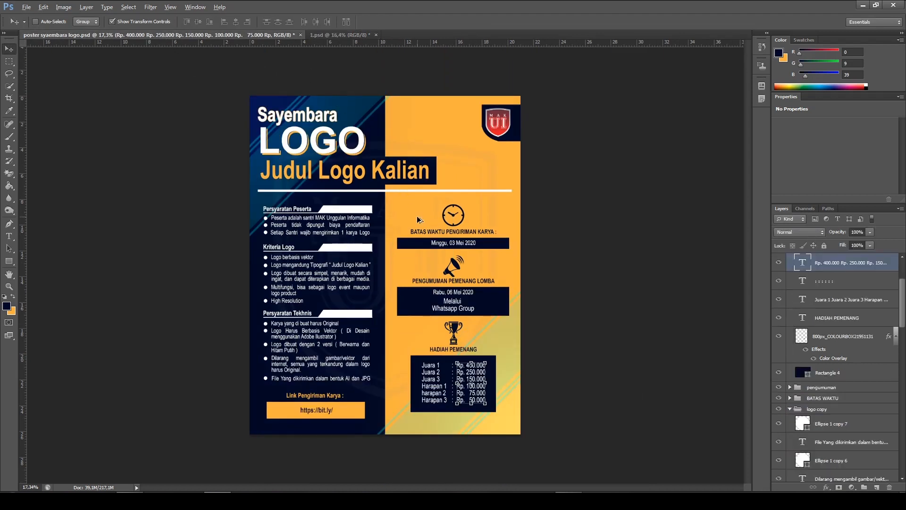
pyautogui.scroll(2, 427, 255)
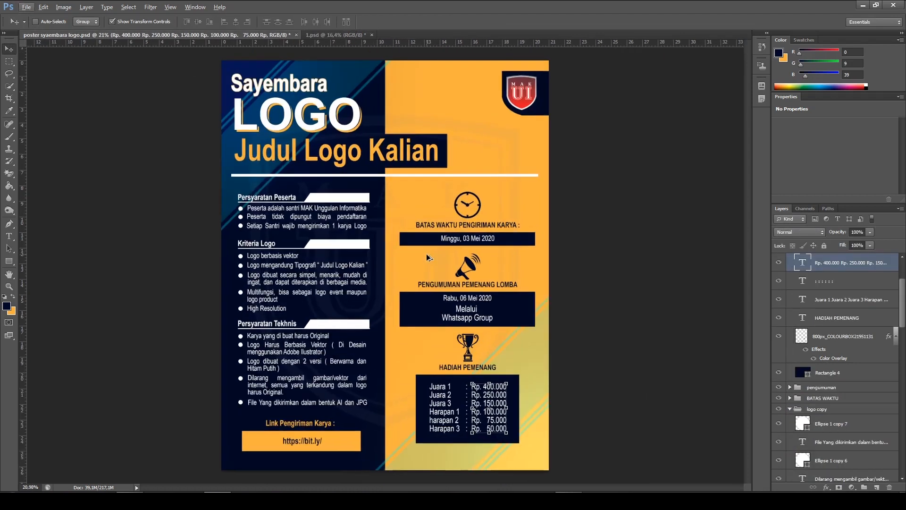
pyautogui.scroll(2, 426, 253)
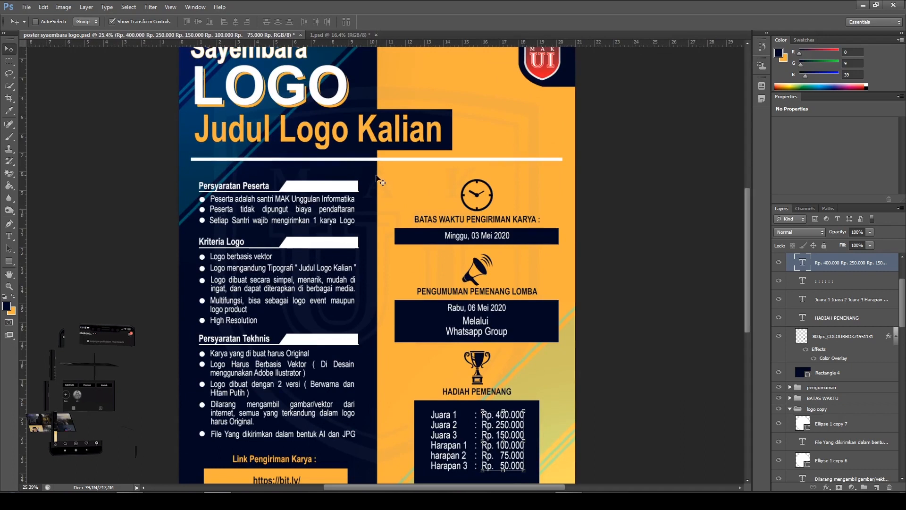
pyautogui.scroll(2, 400, 163)
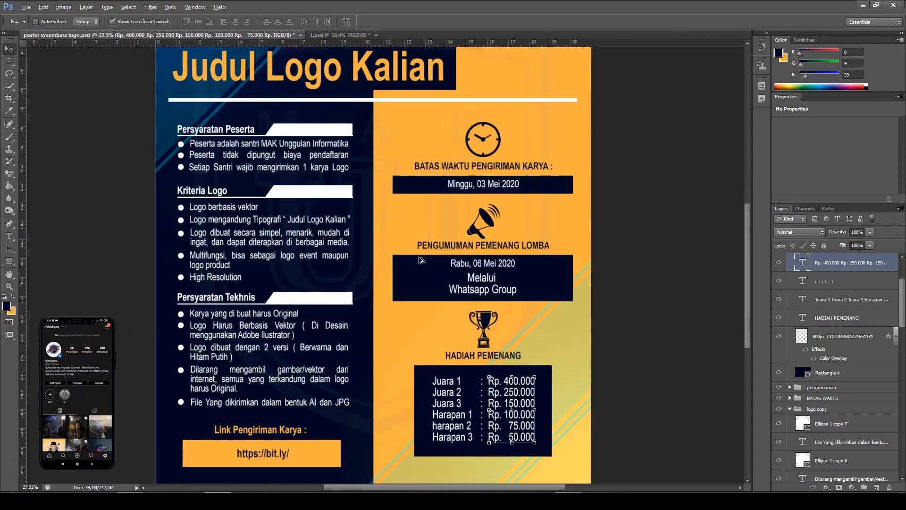
pyautogui.scroll(-3, 347, 219)
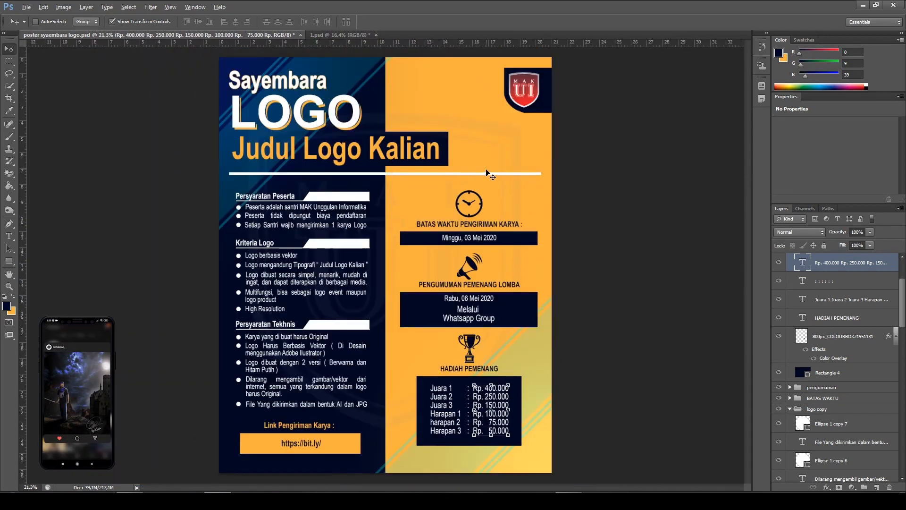
pyautogui.scroll(2, 427, 167)
pyautogui.scroll(-3, 385, 257)
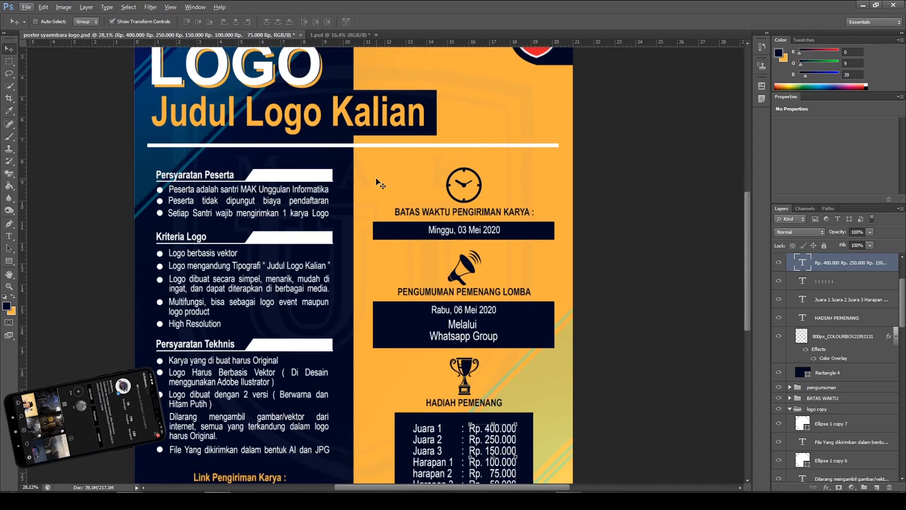
pyautogui.scroll(2, 385, 257)
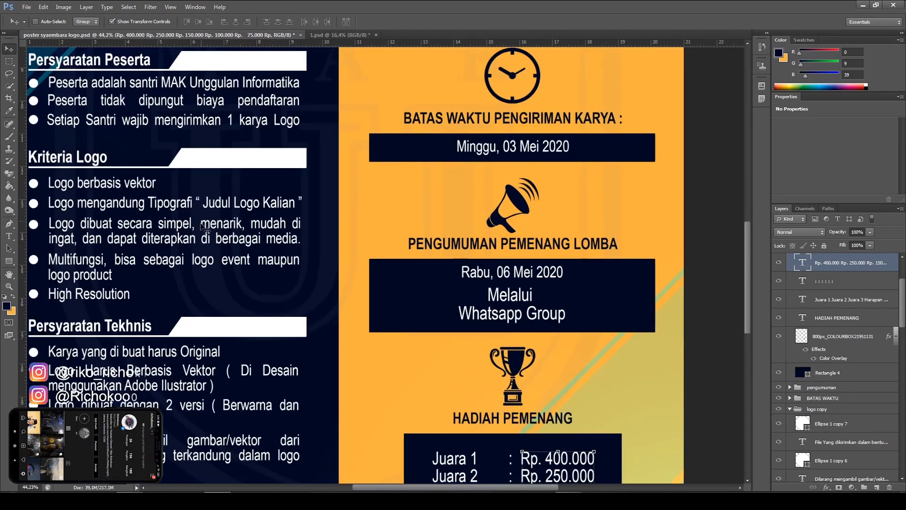
pyautogui.scroll(-4, 243, 100)
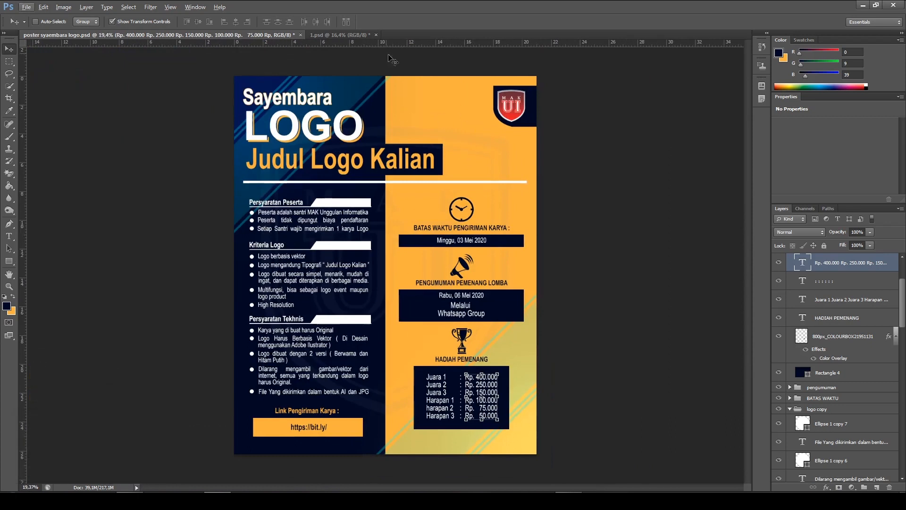
pyautogui.click(339, 34)
# Place the image logo MAK bolong rapor directly above Layer 3 at its default size
pyautogui.scroll(-6, 816, 359)
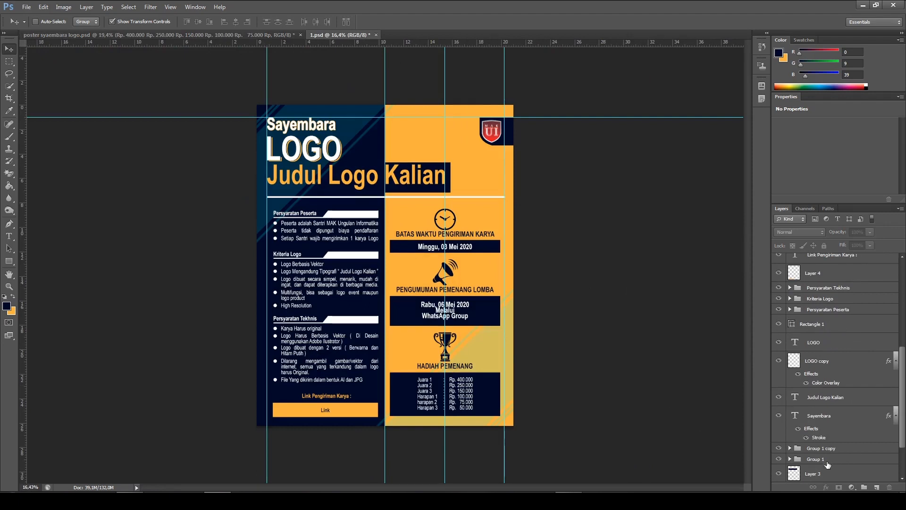
pyautogui.click(826, 472)
pyautogui.scroll(-3, 818, 466)
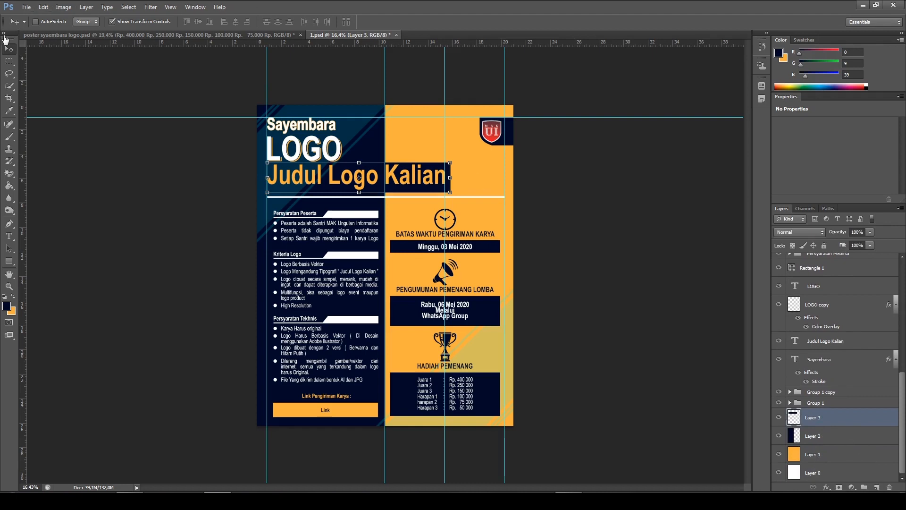
pyautogui.click(26, 6)
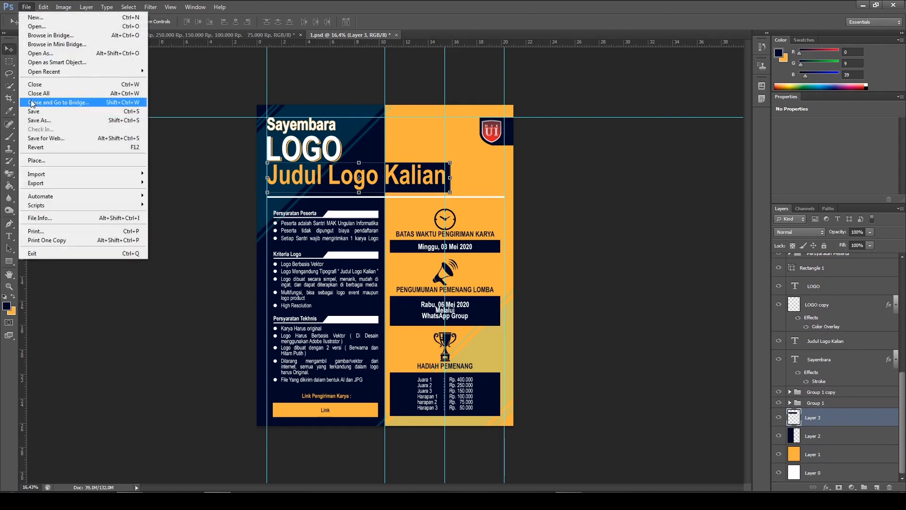
pyautogui.click(47, 160)
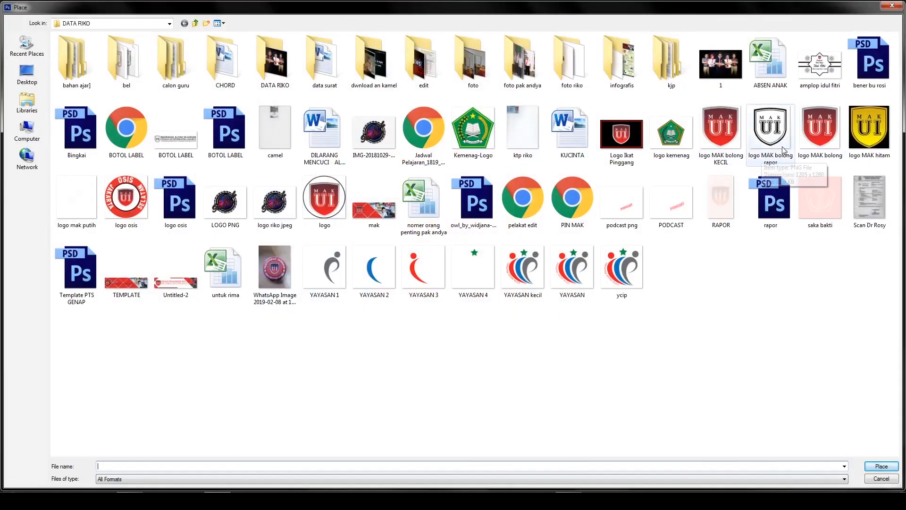
pyautogui.doubleClick(778, 152)
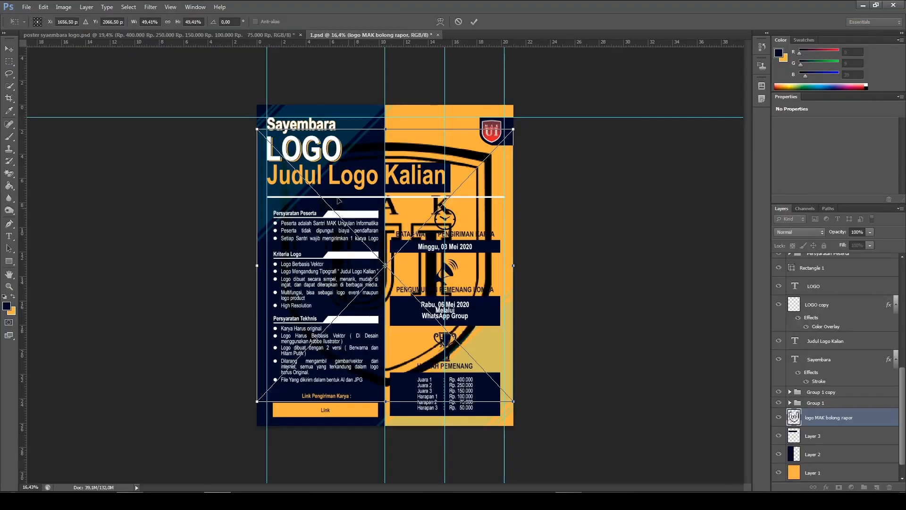
pyautogui.click(474, 22)
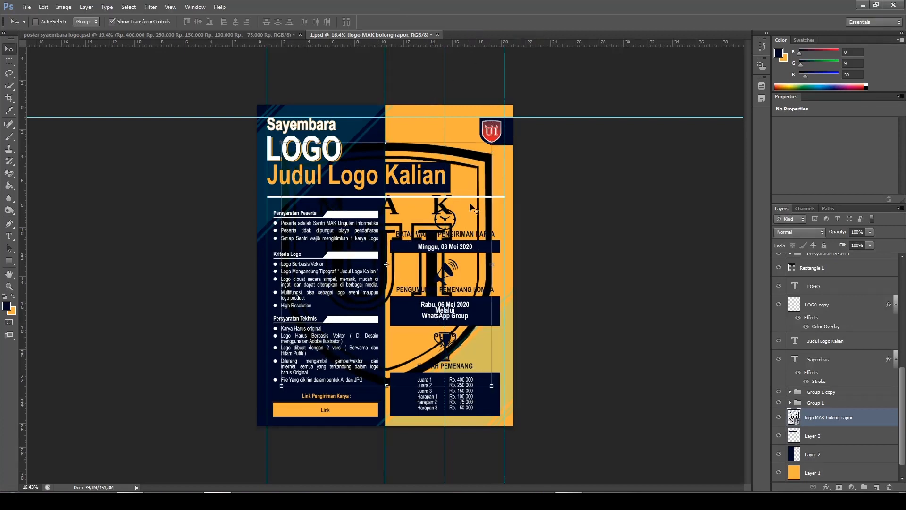
# Nudge the placed shield logo slightly left to centre it on the border between the navy and orange halves
pyautogui.press('Left')
pyautogui.press('Left')
pyautogui.press('Left')
pyautogui.press('Left')
pyautogui.press('Left')
pyautogui.press('Left')
pyautogui.press('Left')
pyautogui.press('Left')
pyautogui.press('Left')
pyautogui.press('Left')
pyautogui.press('Left')
pyautogui.press('Left')
pyautogui.press('Left')
pyautogui.press('Left')
pyautogui.press('Left')
pyautogui.press('Left')
pyautogui.press('Left')
pyautogui.press('Left')
pyautogui.press('Left')
pyautogui.press('Left')
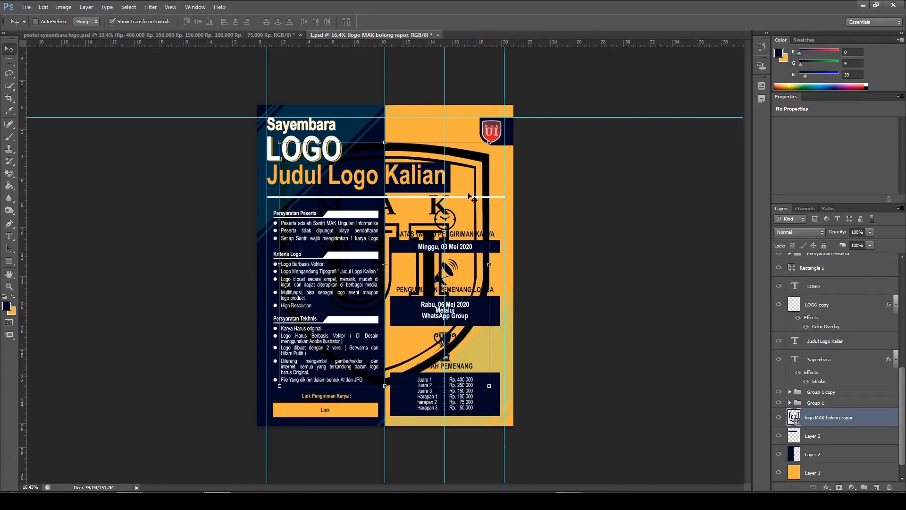
# Apply a white Color Overlay to the logo MAK bolong rapor layer
pyautogui.rightClick(824, 423)
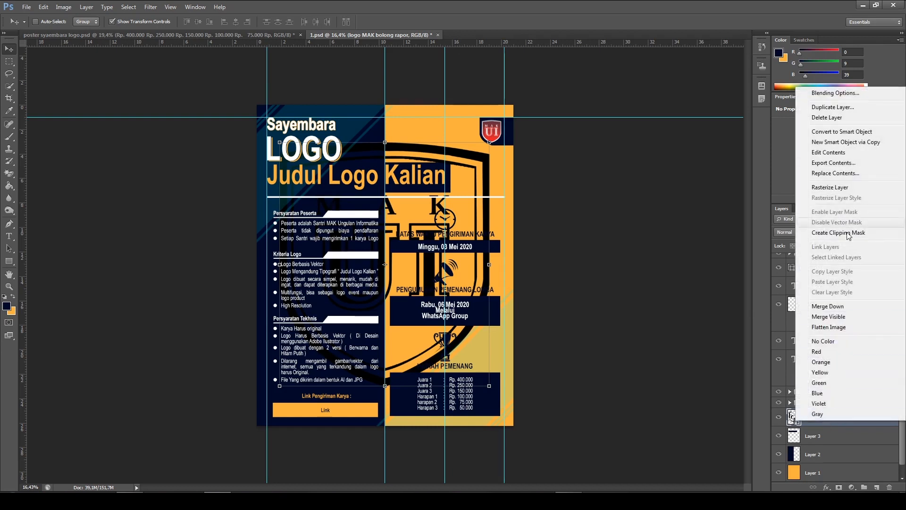
pyautogui.click(840, 93)
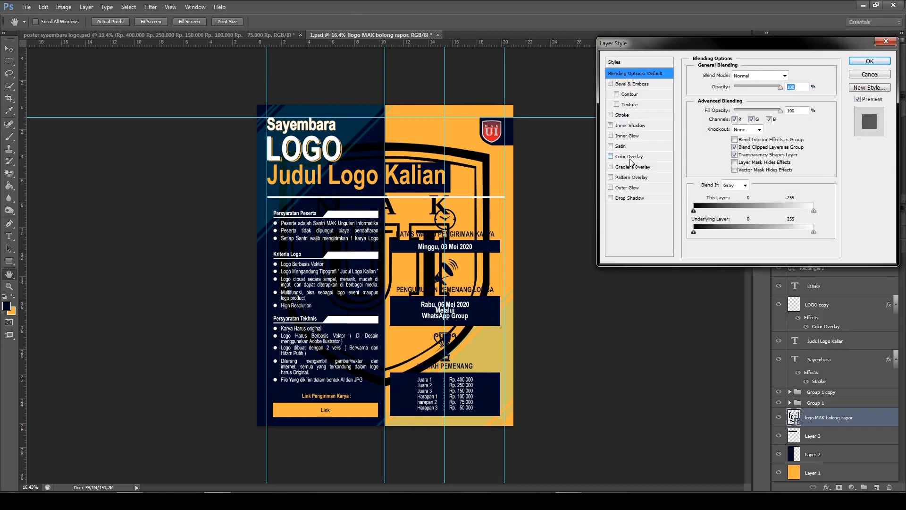
pyautogui.click(628, 156)
pyautogui.click(798, 76)
pyautogui.moveTo(585, 79); pyautogui.dragTo(448, 39)
pyautogui.click(768, 46)
pyautogui.click(871, 62)
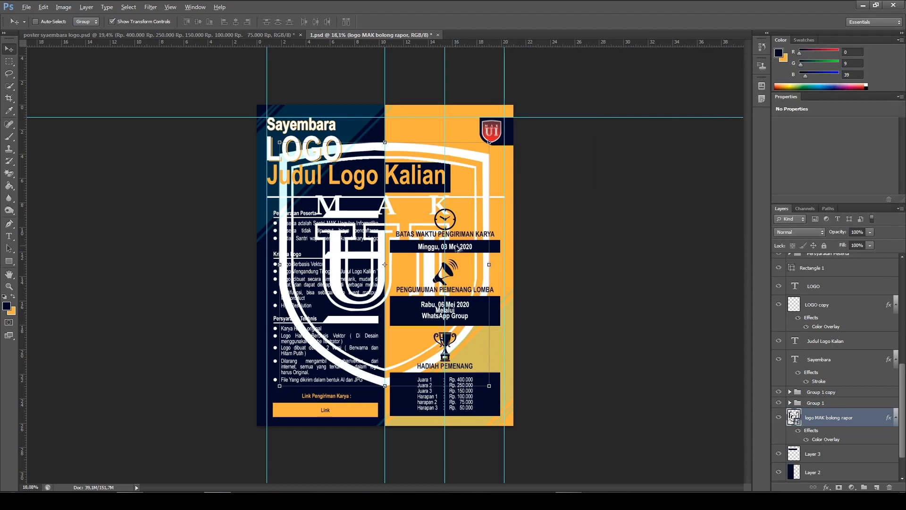
# Select the shield's part over the orange half with a rectangular marquee and copy it to a new layer
pyautogui.scroll(1, 461, 248)
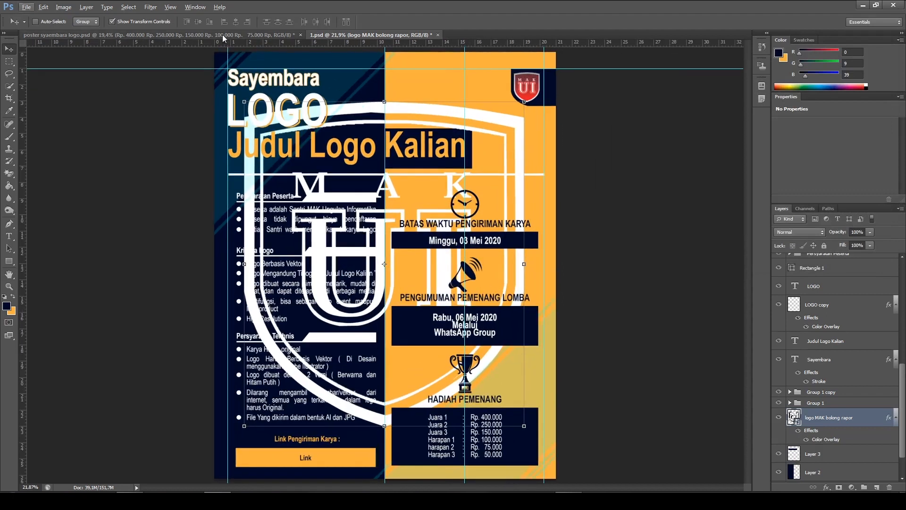
pyautogui.keyDown('ctrl'); pyautogui.click(648, 110); pyautogui.keyUp('ctrl')
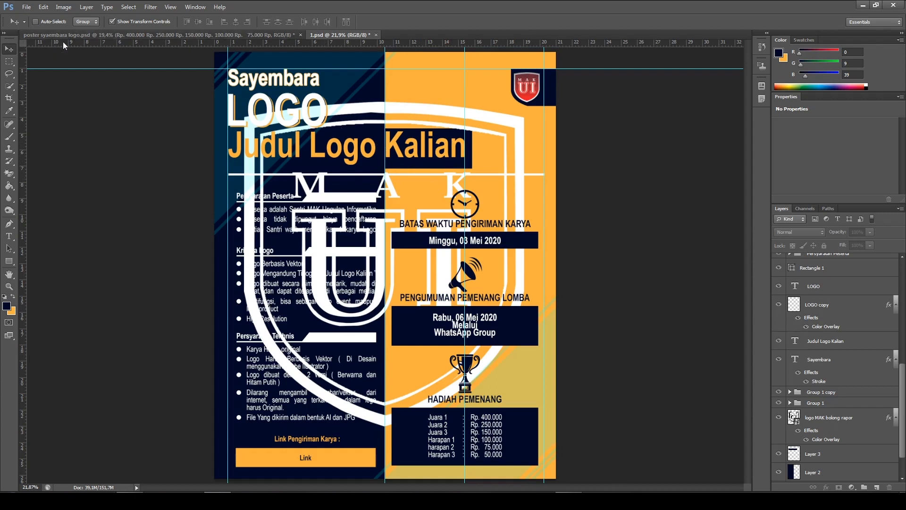
pyautogui.click(9, 61)
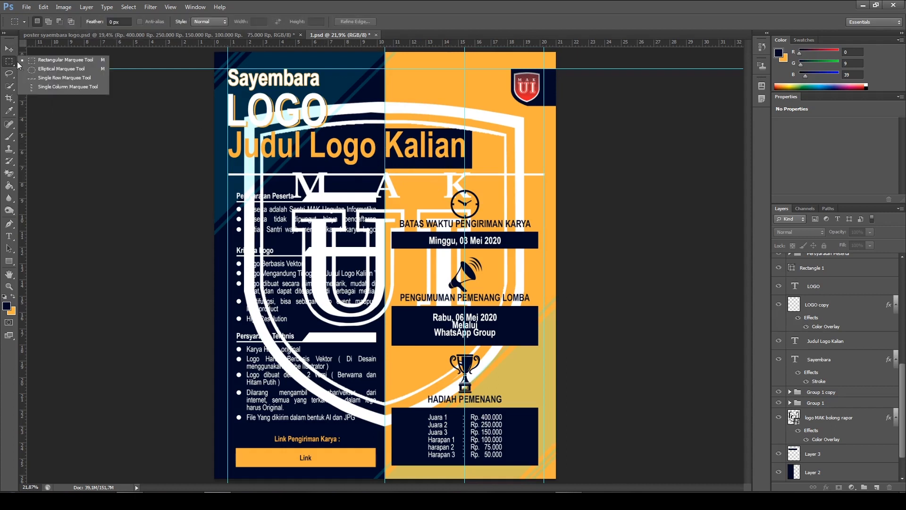
pyautogui.click(45, 62)
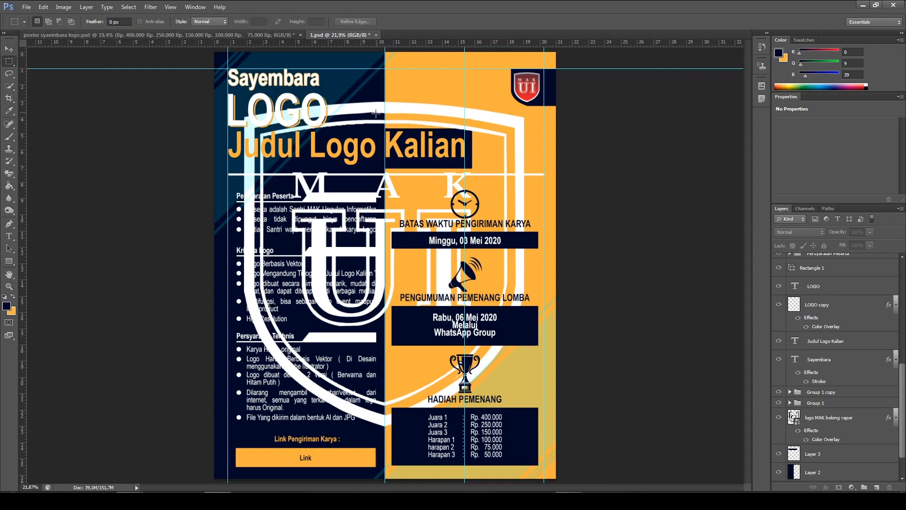
pyautogui.moveTo(385, 75); pyautogui.dragTo(539, 455)
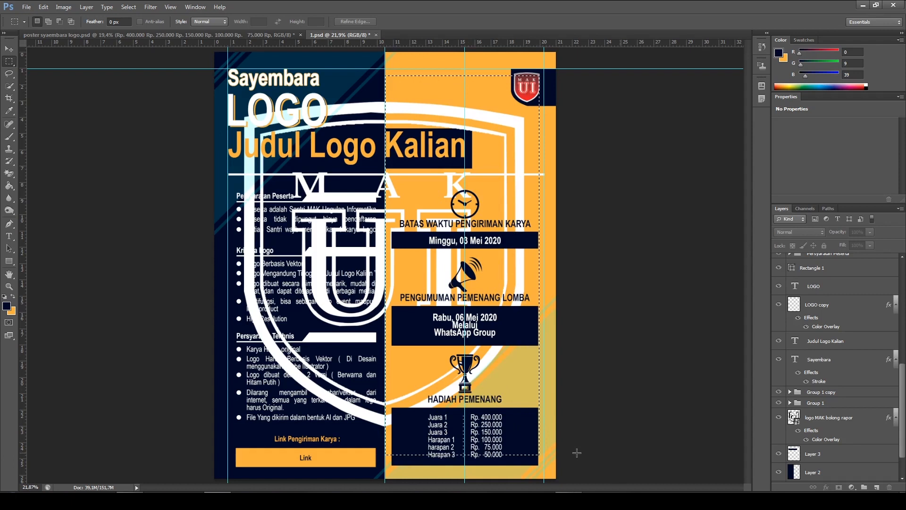
pyautogui.click(817, 420)
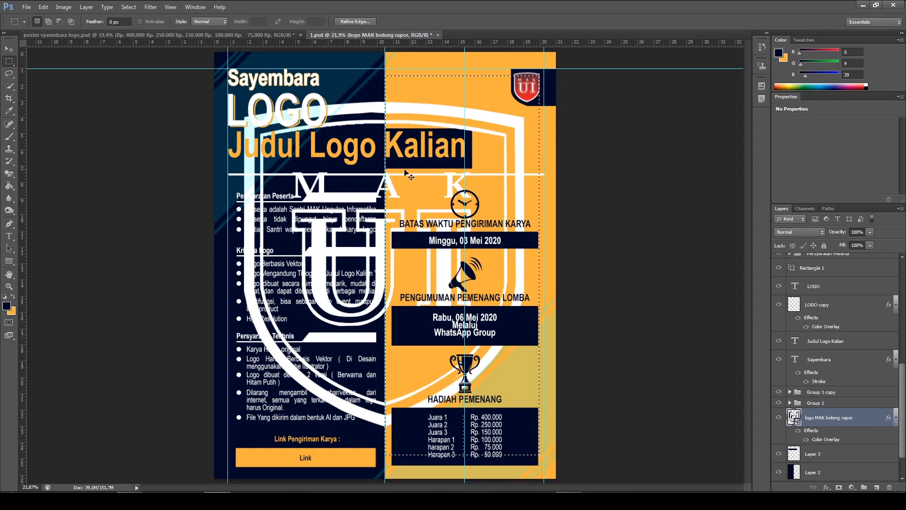
pyautogui.hotkey('ctrl', 'j')
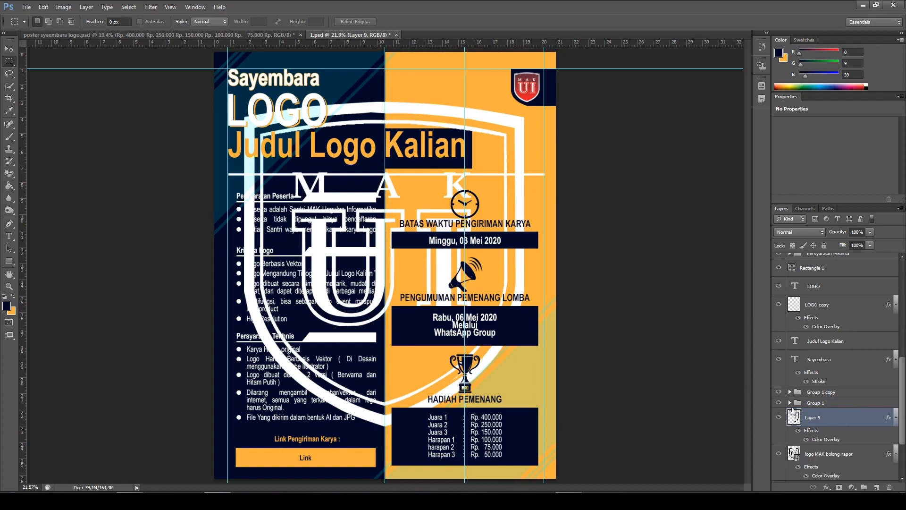
# Change Layer 9's Color Overlay to the navy 000927 sampled from the poster's dark half
pyautogui.rightClick(813, 423)
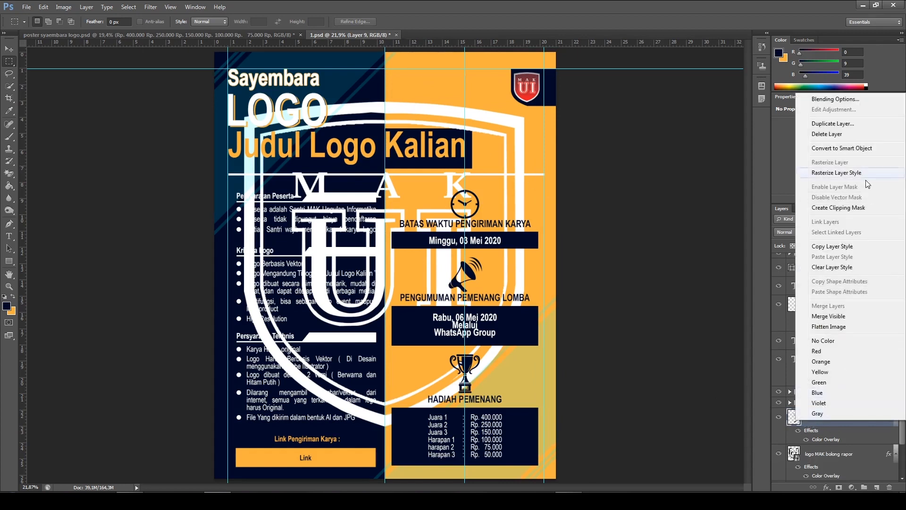
pyautogui.click(816, 99)
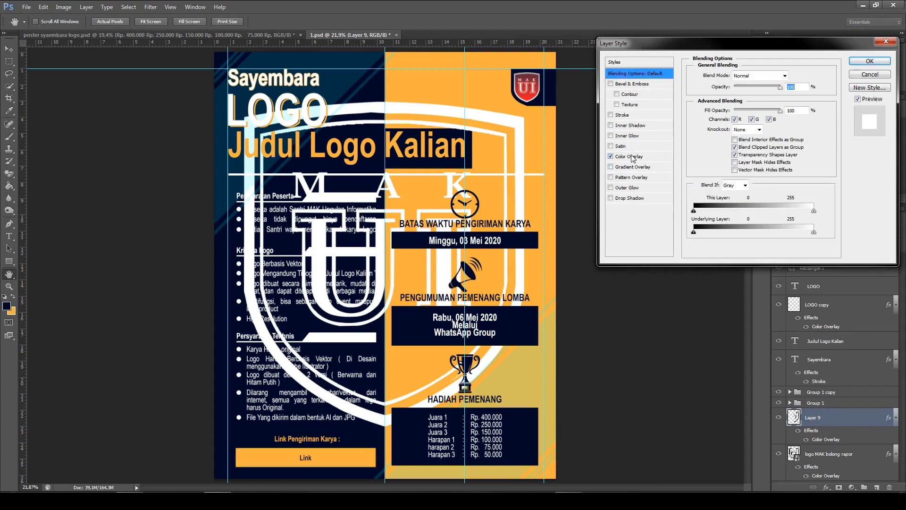
pyautogui.click(630, 156)
pyautogui.click(796, 75)
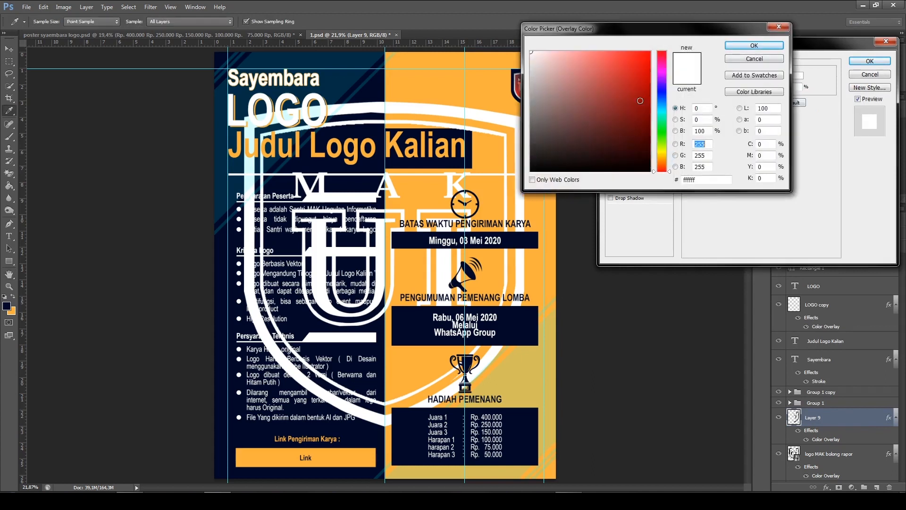
pyautogui.click(371, 89)
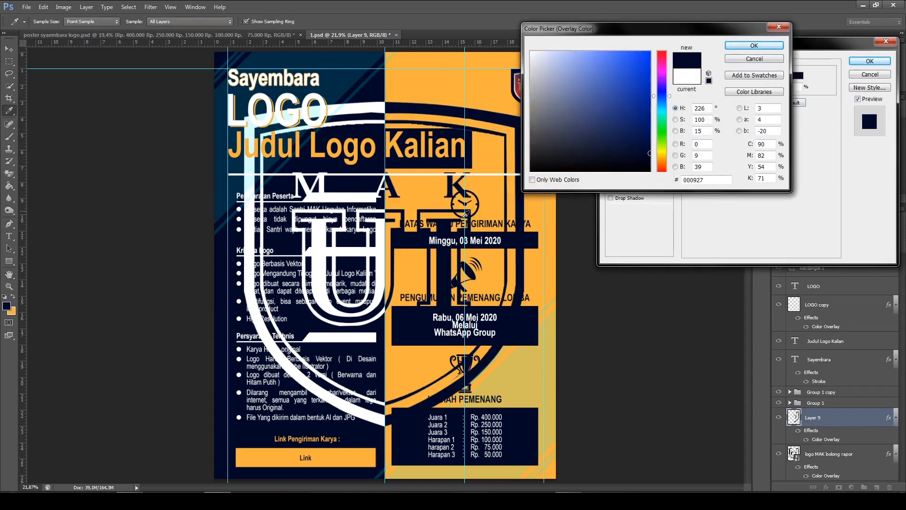
pyautogui.click(754, 46)
pyautogui.click(869, 61)
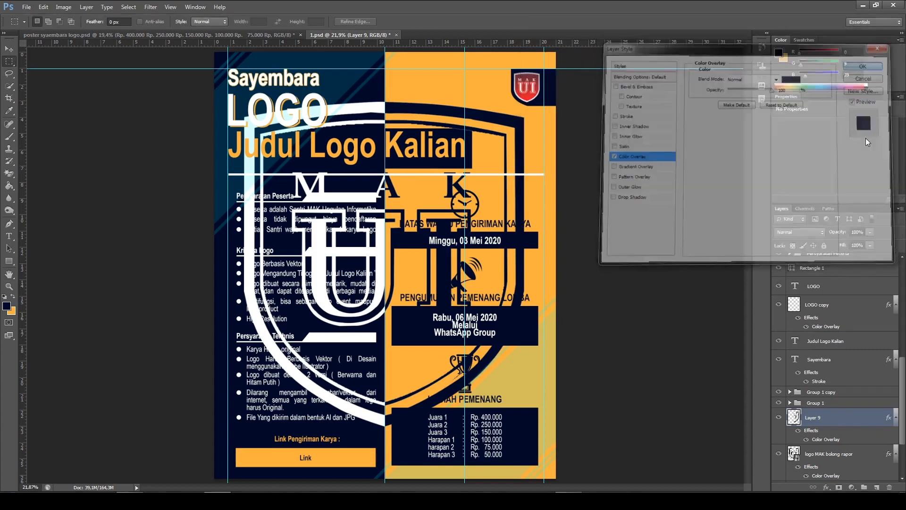
# Group Layer 9 with the logo MAK bolong rapor layer and set the group's opacity to 5%
pyautogui.scroll(-3, 875, 453)
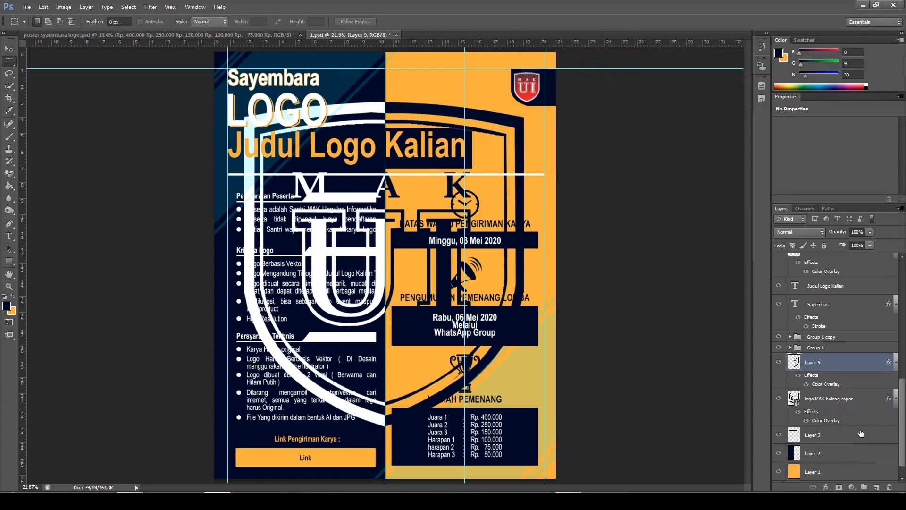
pyautogui.keyDown('ctrl'); pyautogui.click(855, 401); pyautogui.keyUp('ctrl')
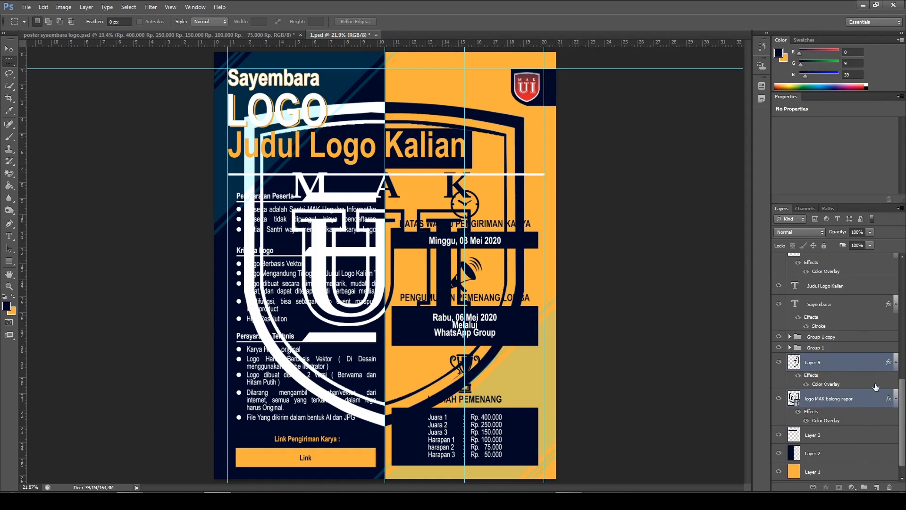
pyautogui.hotkey('ctrl', 'g')
pyautogui.click(869, 233)
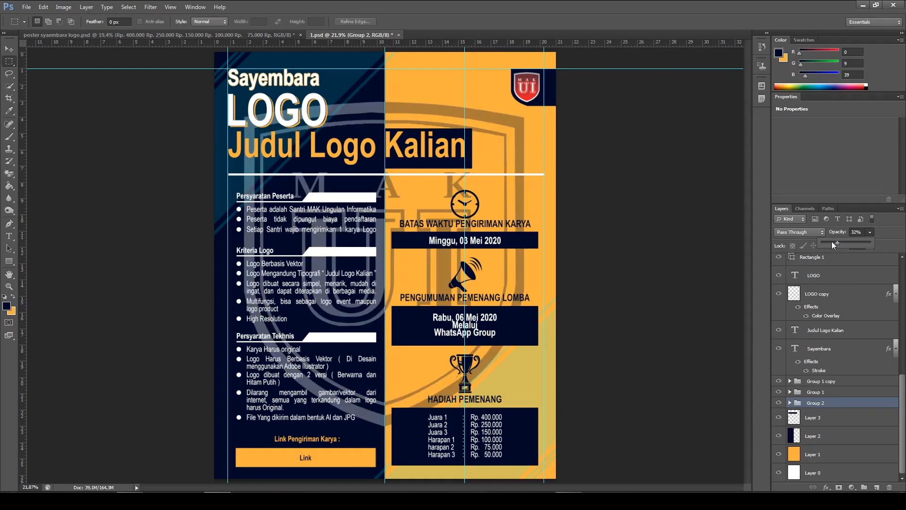
pyautogui.moveTo(828, 241); pyautogui.dragTo(825, 241)
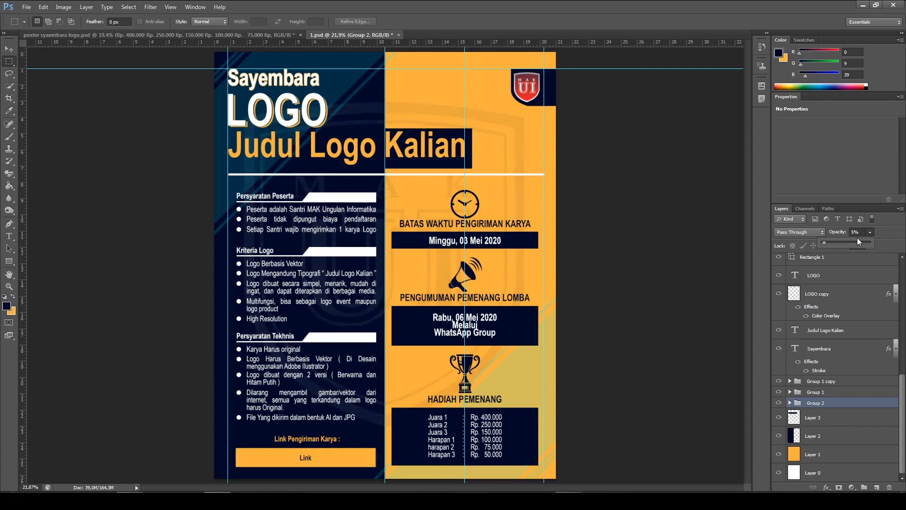
pyautogui.click(697, 194)
pyautogui.scroll(-2, 422, 259)
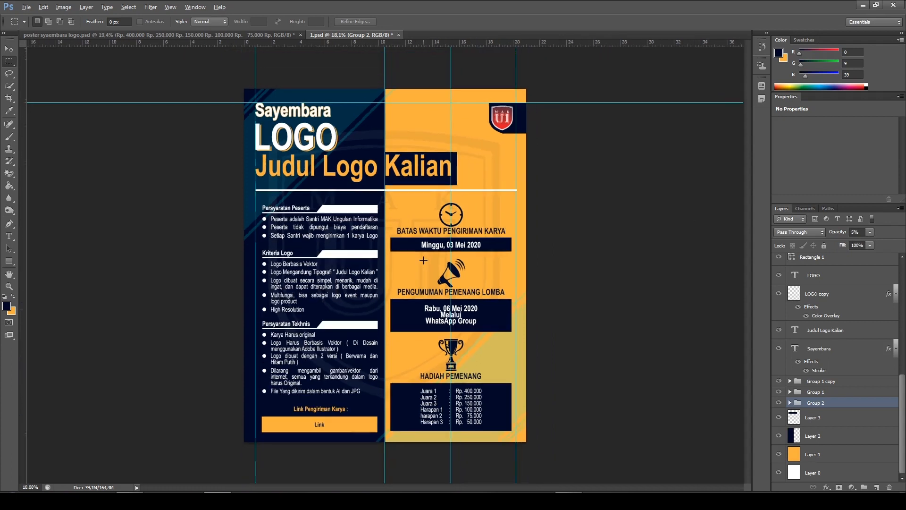
pyautogui.scroll(-1, 467, 268)
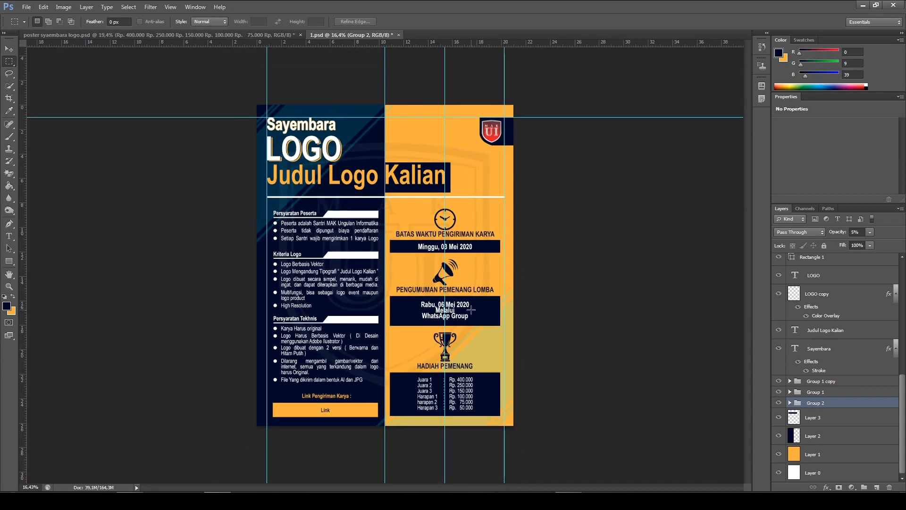
pyautogui.scroll(1, 472, 310)
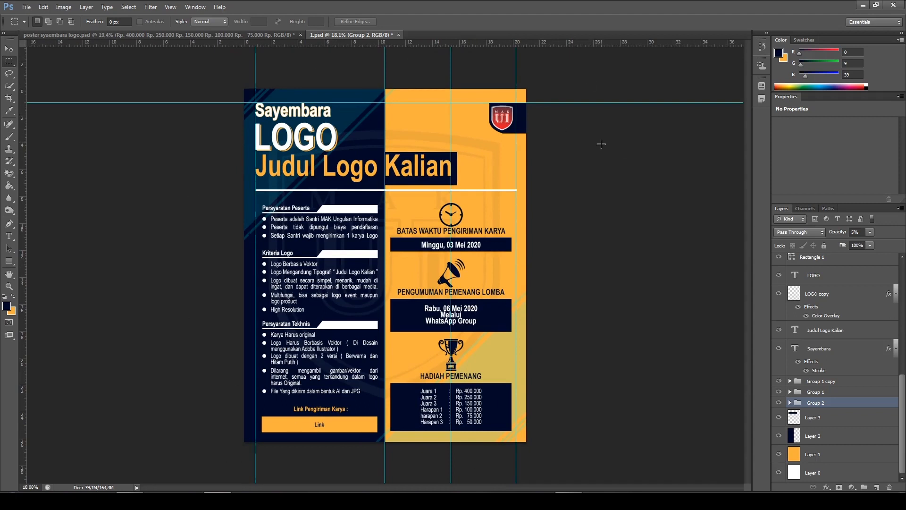
# Remove the four vertical guides and the horizontal guide from the poster and deselect the watermark group
pyautogui.click(8, 49)
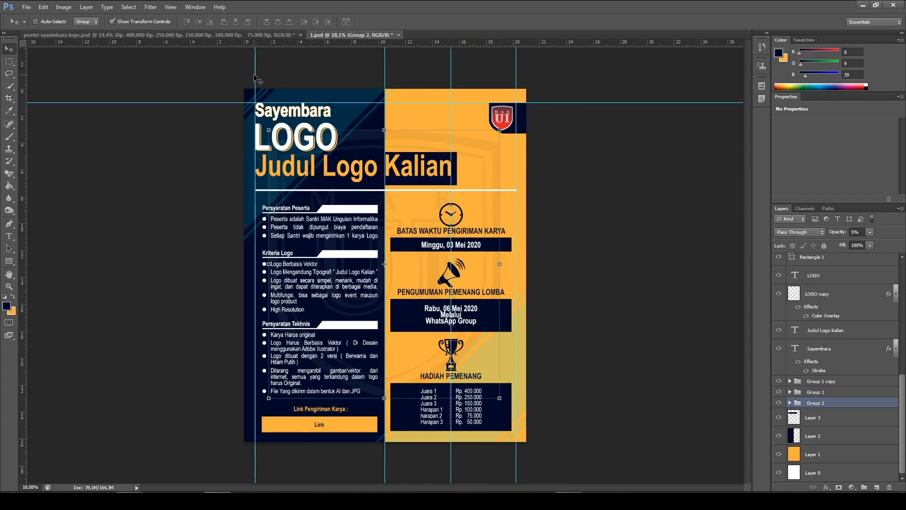
pyautogui.moveTo(255, 80); pyautogui.dragTo(20, 78)
pyautogui.moveTo(385, 64); pyautogui.dragTo(21, 82)
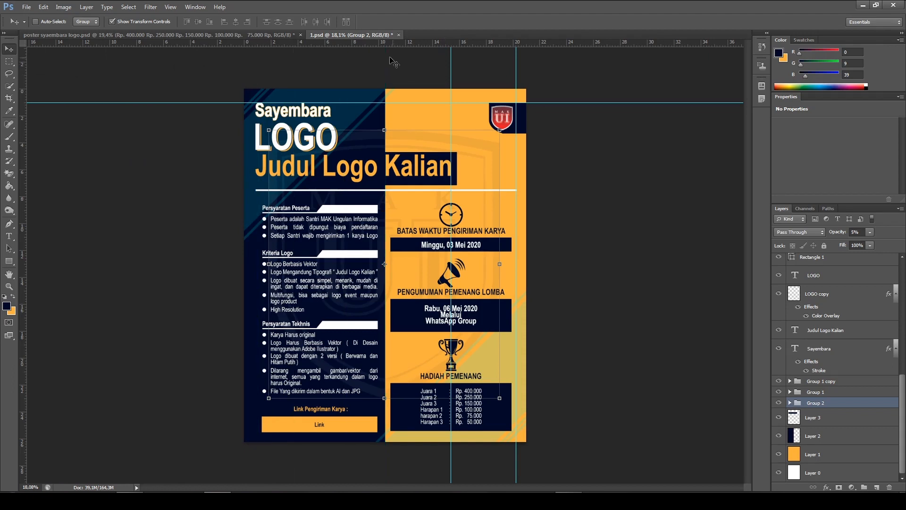
pyautogui.moveTo(451, 73); pyautogui.dragTo(22, 100)
pyautogui.moveTo(517, 63); pyautogui.dragTo(5, 111)
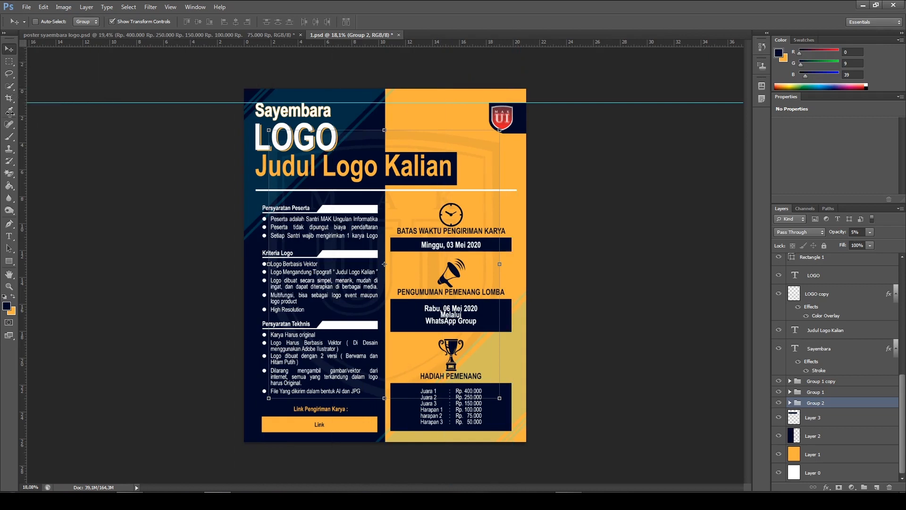
pyautogui.moveTo(344, 103); pyautogui.dragTo(368, 42)
pyautogui.click(612, 189)
pyautogui.scroll(-3, 392, 357)
pyautogui.scroll(3, 391, 358)
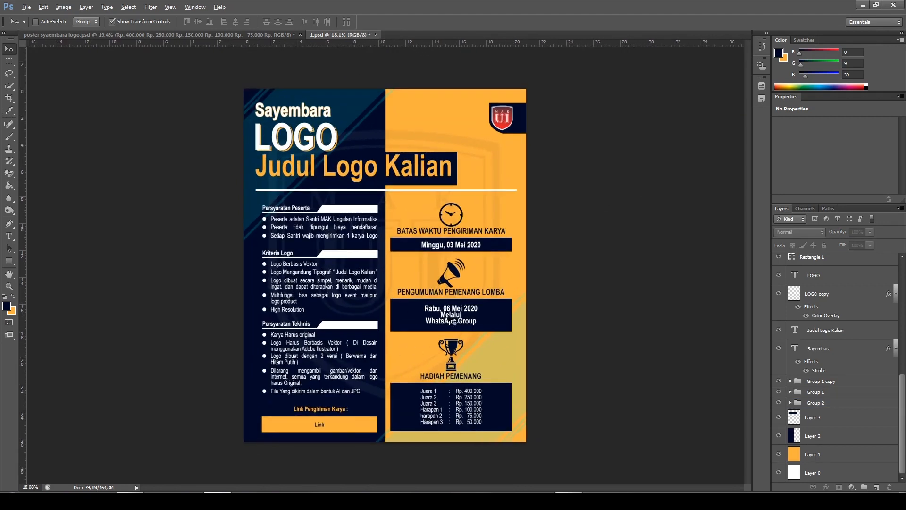
# Compare the overall layout of the reference poster syaembara logo.psd with the recreated poster in 1.psd
pyautogui.click(188, 33)
pyautogui.scroll(-2, 440, 231)
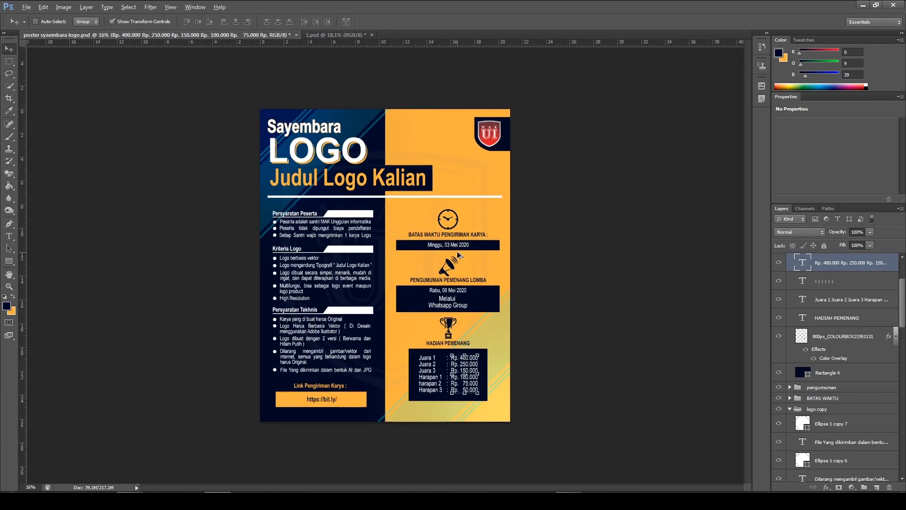
pyautogui.scroll(1, 444, 234)
pyautogui.keyDown('ctrl'); pyautogui.click(559, 251); pyautogui.keyUp('ctrl')
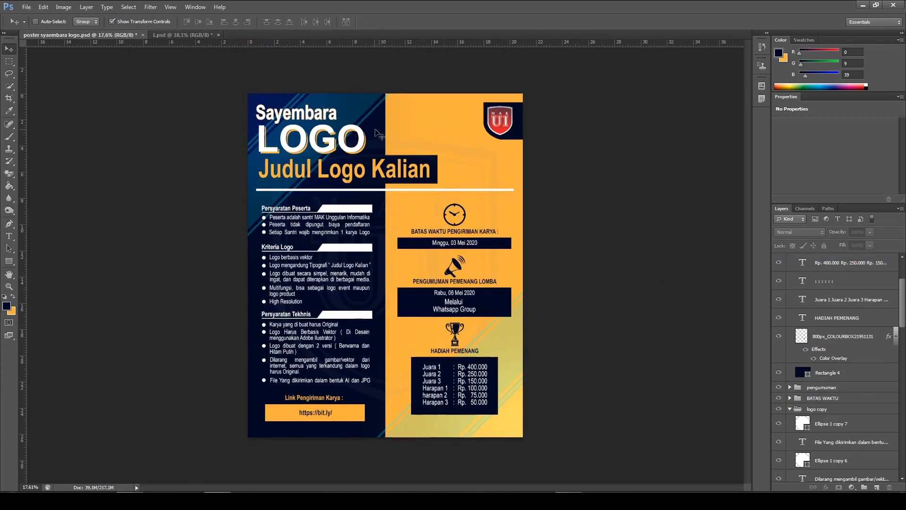
pyautogui.click(181, 36)
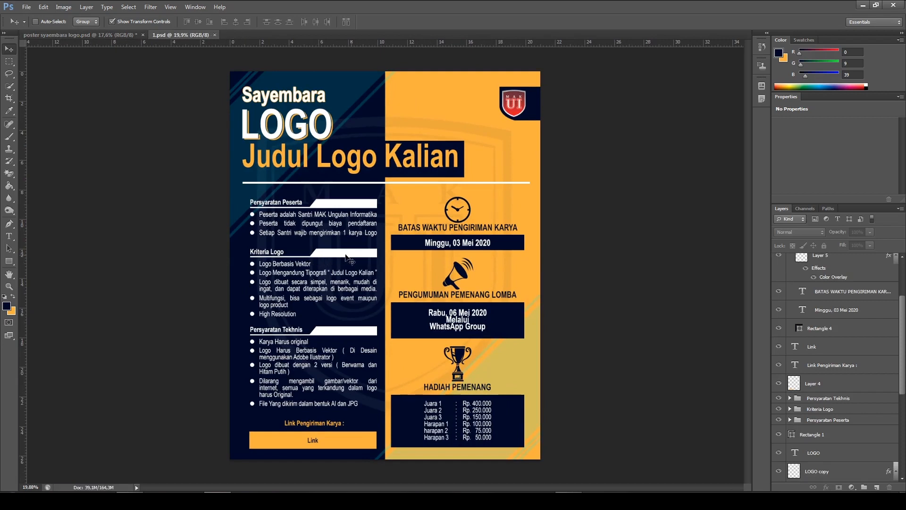
pyautogui.scroll(-1, 368, 257)
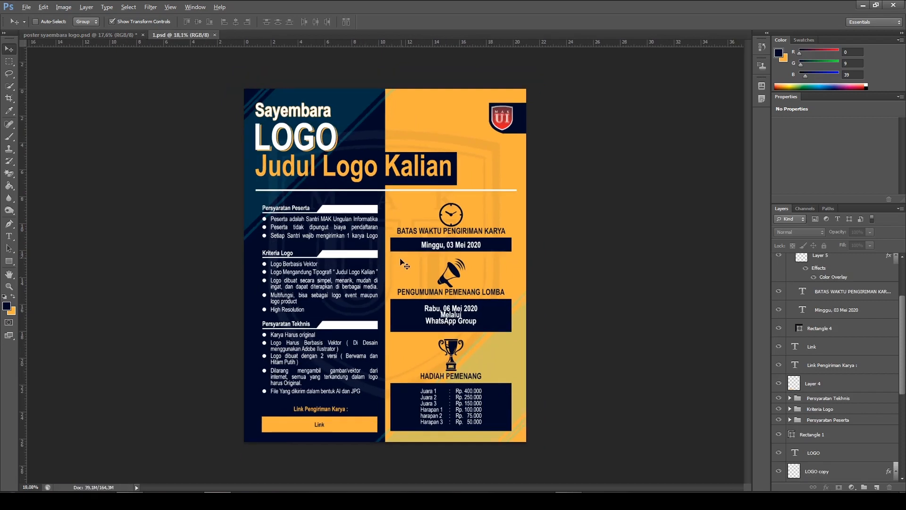